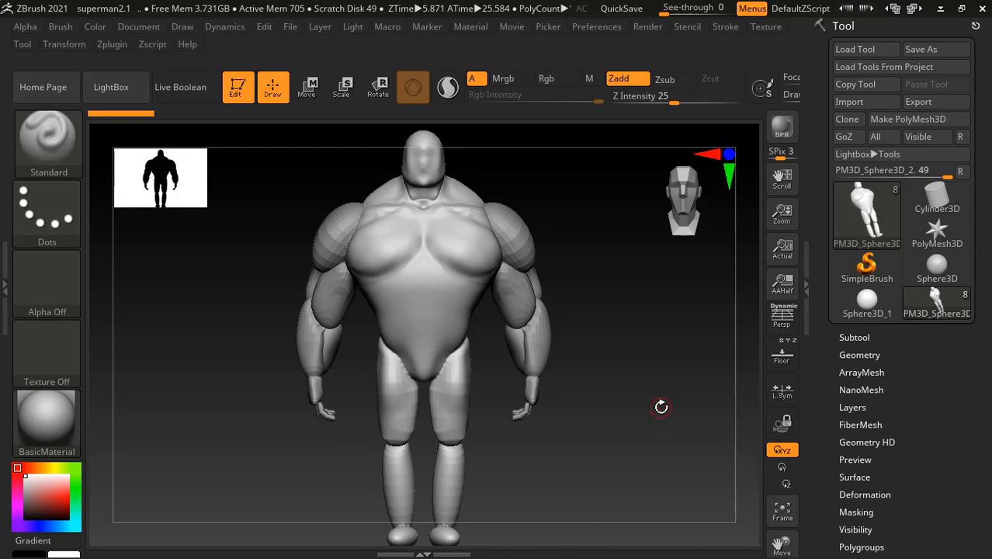
# - Switch to File Explorer, open page 001 of the ZBrush Digital Sculpting Human Anatomy book in ACDSee Quick View, and maximize the viewer
pyautogui.hotkey('alt', 'Tab')
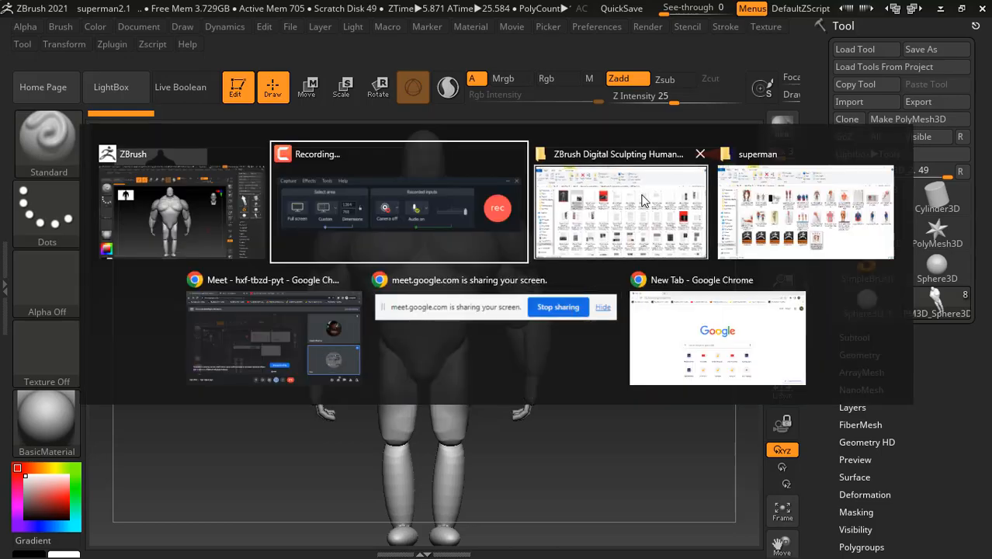
pyautogui.click(643, 200)
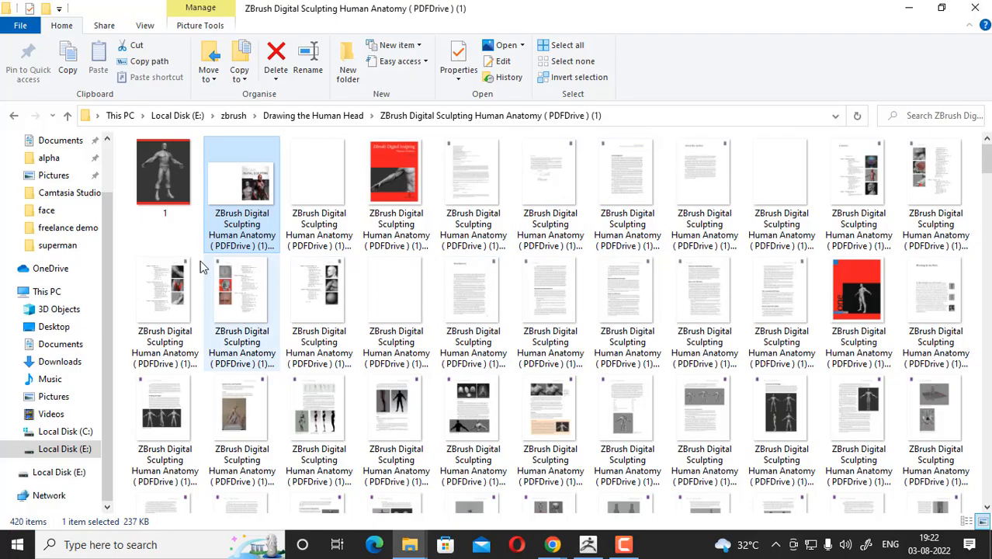
pyautogui.rightClick(250, 191)
pyautogui.click(431, 294)
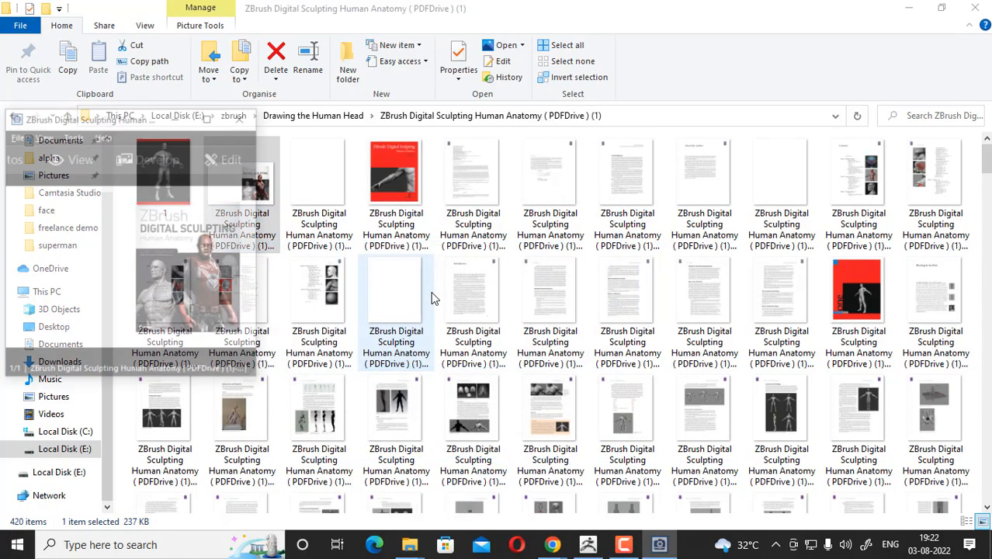
pyautogui.click(213, 117)
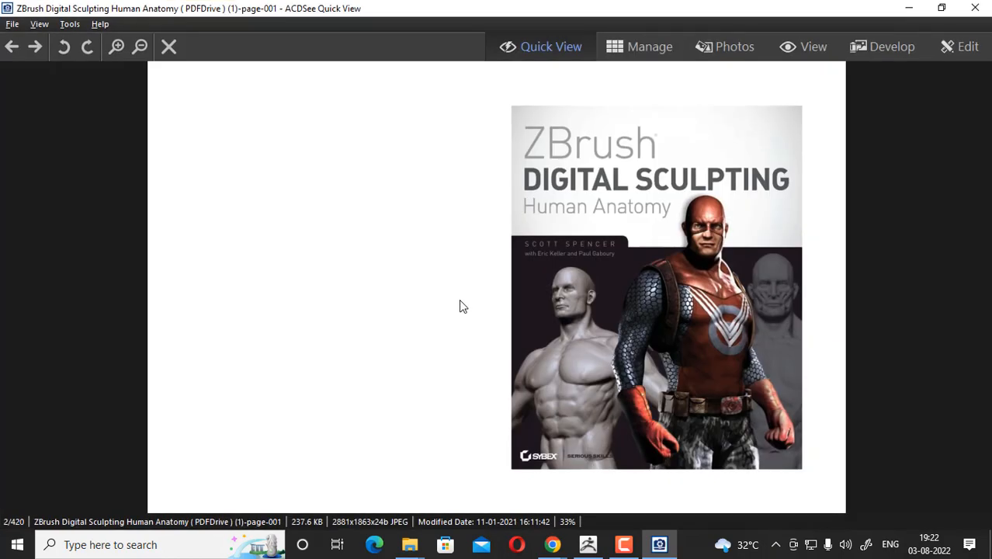
# - Browse the book to page-023 and examine the gesture lines superimposed on the sculpture in Figure 1.2
pyautogui.scroll(-6, 459, 303)
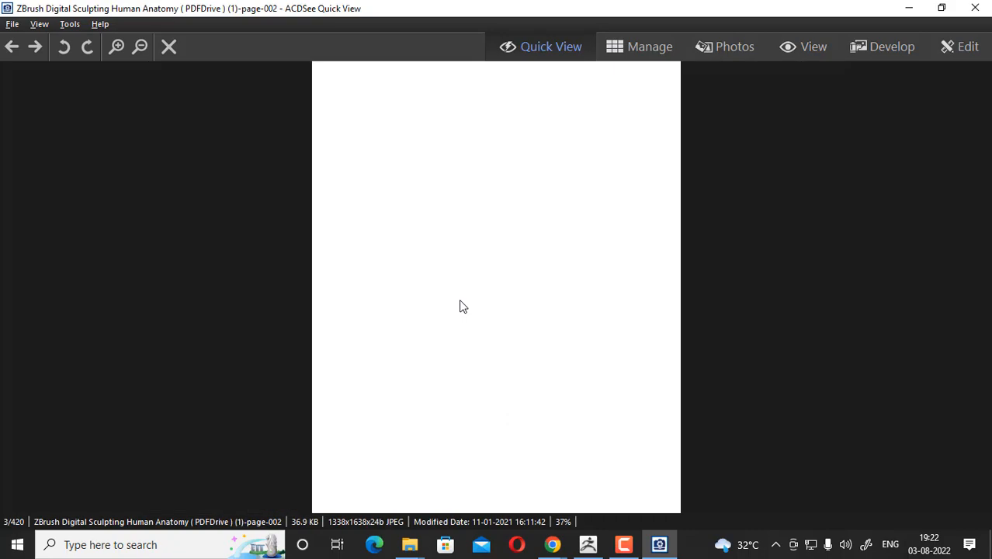
pyautogui.scroll(-8, 460, 306)
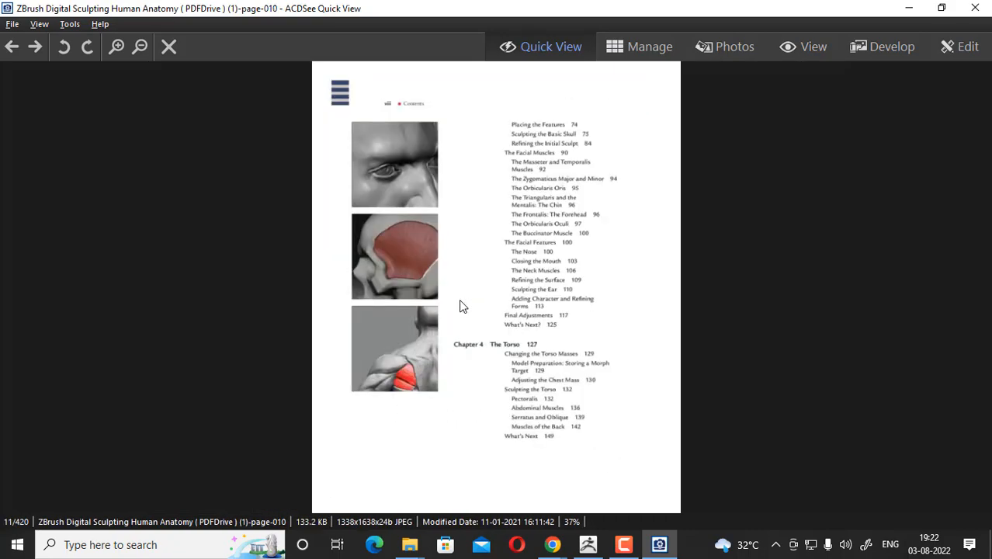
pyautogui.scroll(-8, 459, 306)
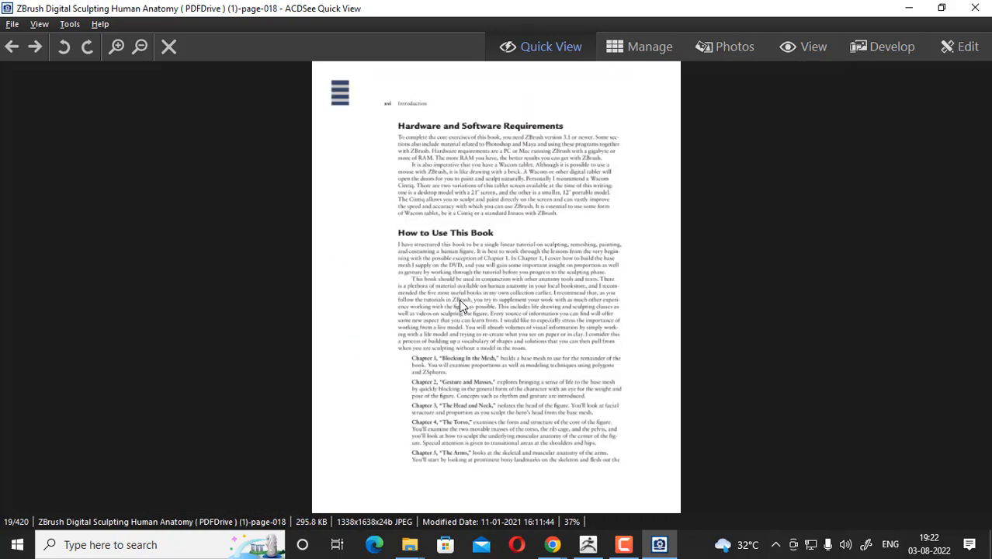
pyautogui.scroll(-1, 460, 307)
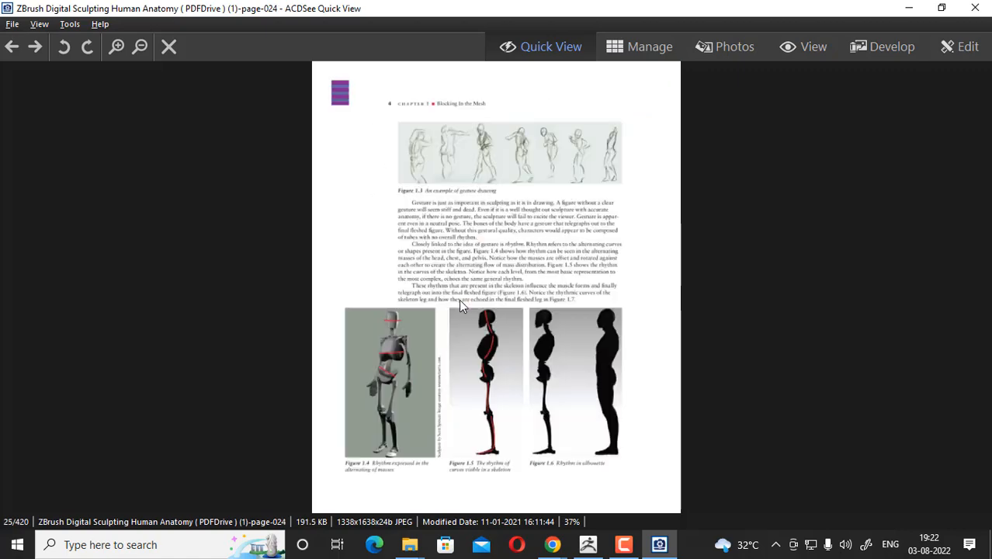
pyautogui.scroll(1, 460, 306)
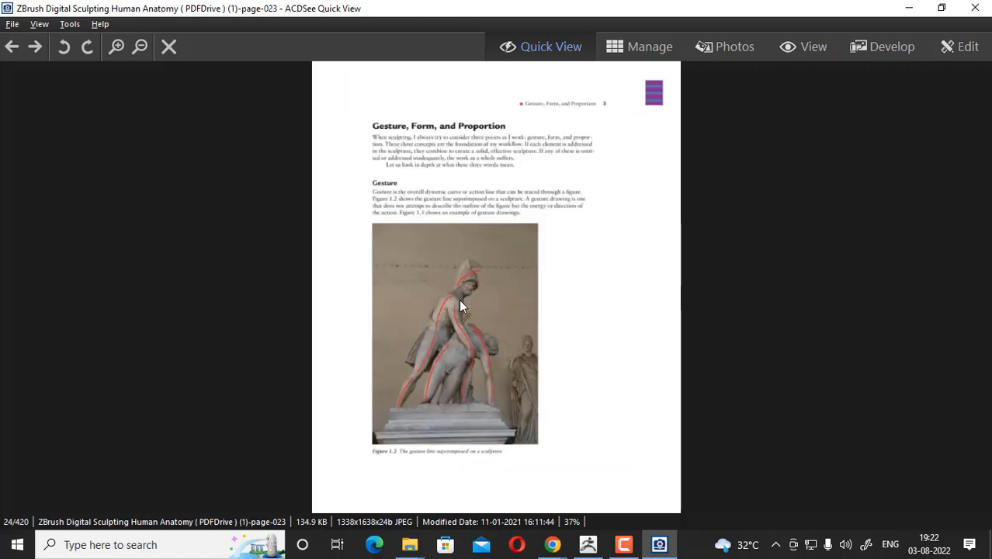
pyautogui.keyDown('ctrl'); pyautogui.scroll(3, 458, 298); pyautogui.keyUp('ctrl')
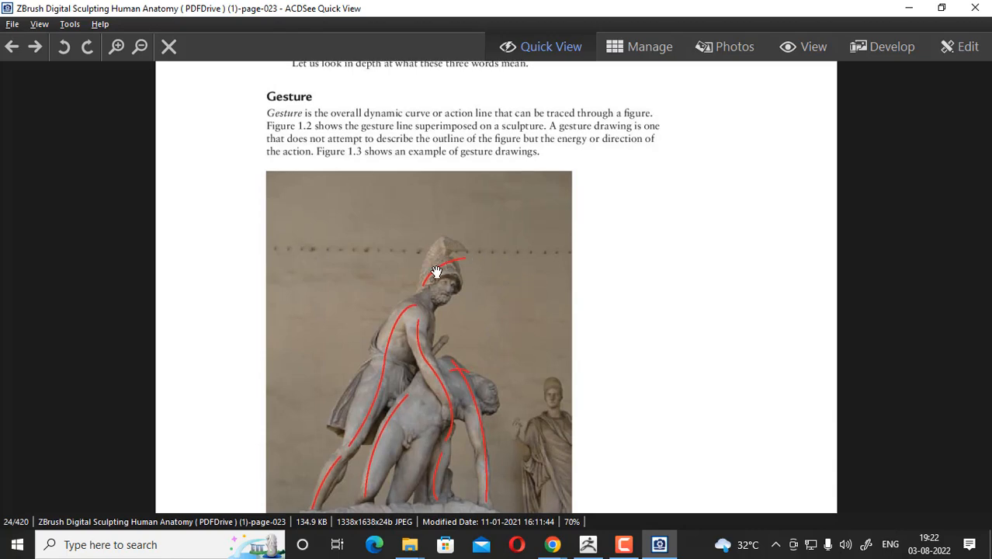
pyautogui.scroll(1, 463, 302)
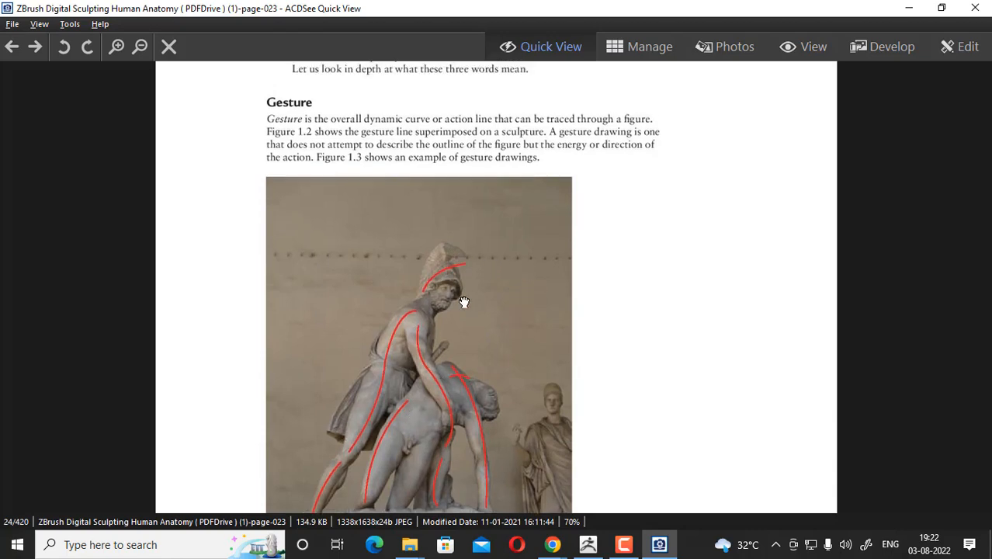
pyautogui.scroll(3, 466, 318)
pyautogui.scroll(-5, 481, 202)
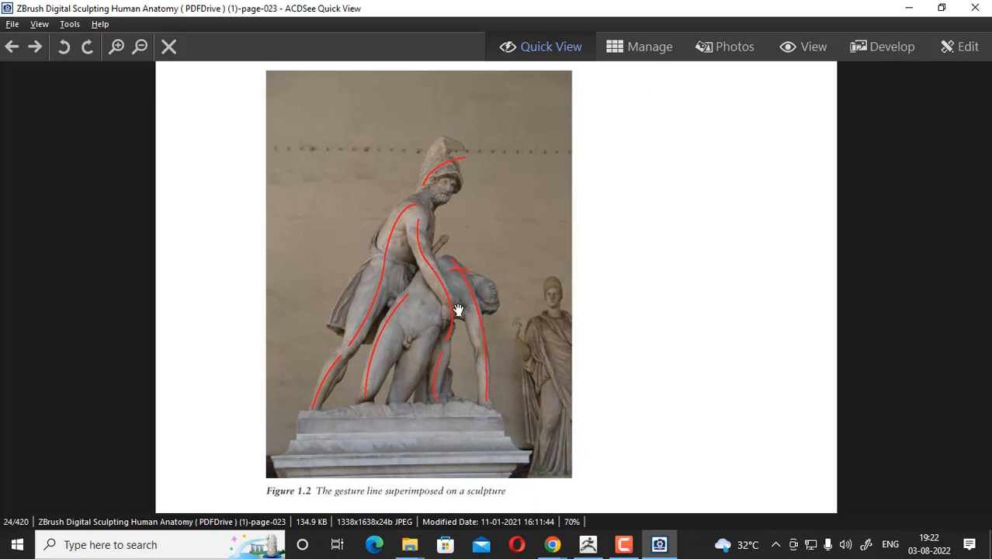
# - Examine the body rhythm shown in Figures 1.4 to 1.6 on page-024
pyautogui.scroll(-2, 461, 311)
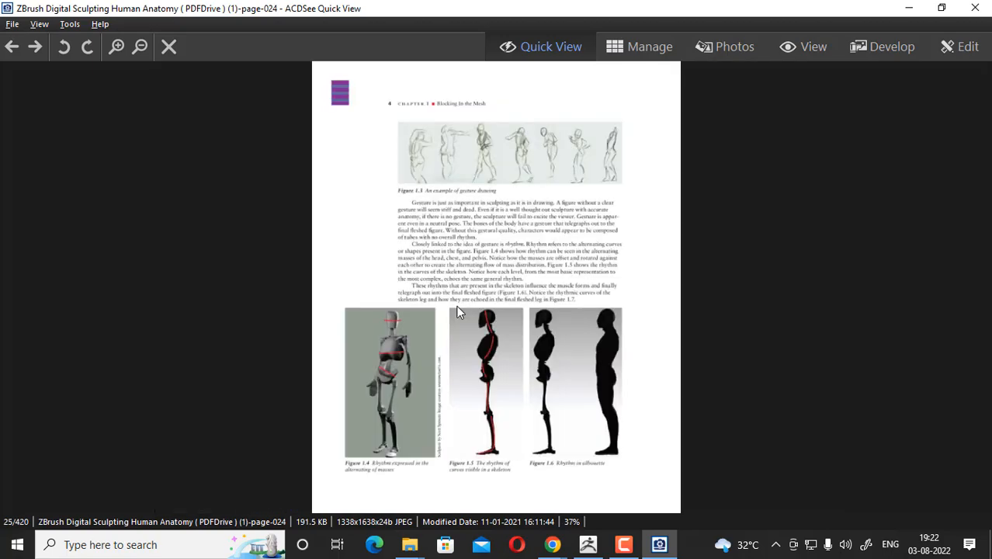
pyautogui.keyDown('ctrl'); pyautogui.scroll(2, 483, 357); pyautogui.keyUp('ctrl')
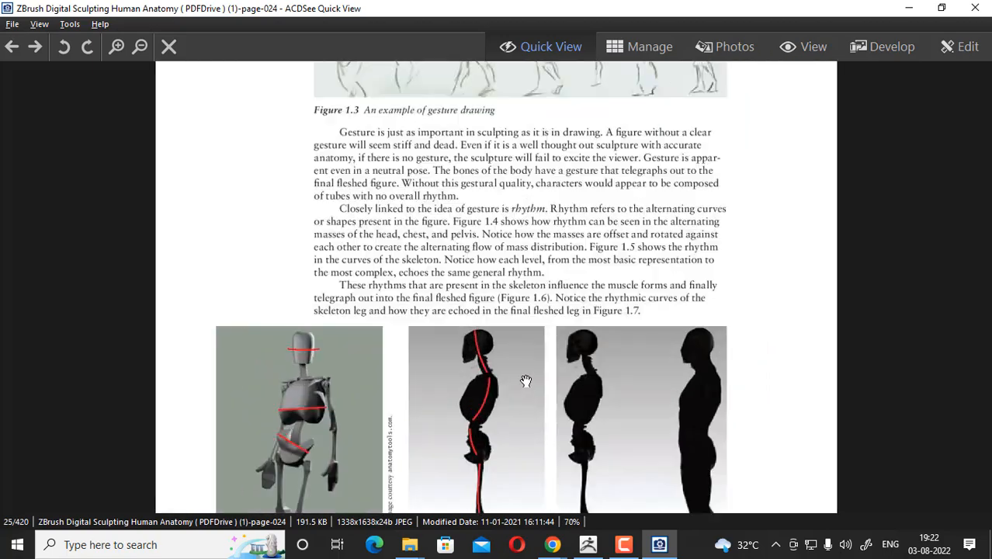
pyautogui.moveTo(525, 382); pyautogui.dragTo(535, 259)
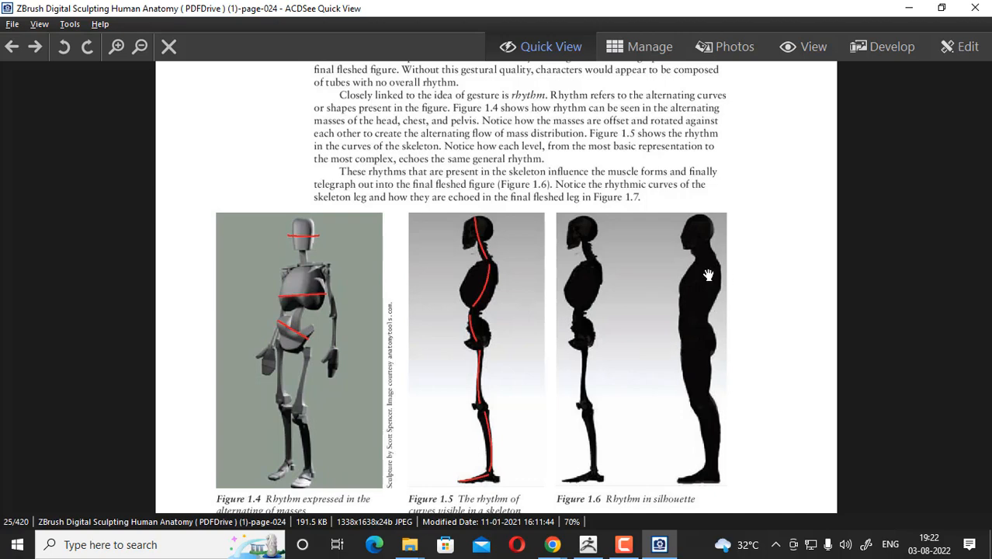
# - Switch to ZBrush with the reference viewer in a small, taller window over it, and compare the model's side profile with the Figure 1.6 silhouette
pyautogui.click(942, 8)
pyautogui.click(587, 544)
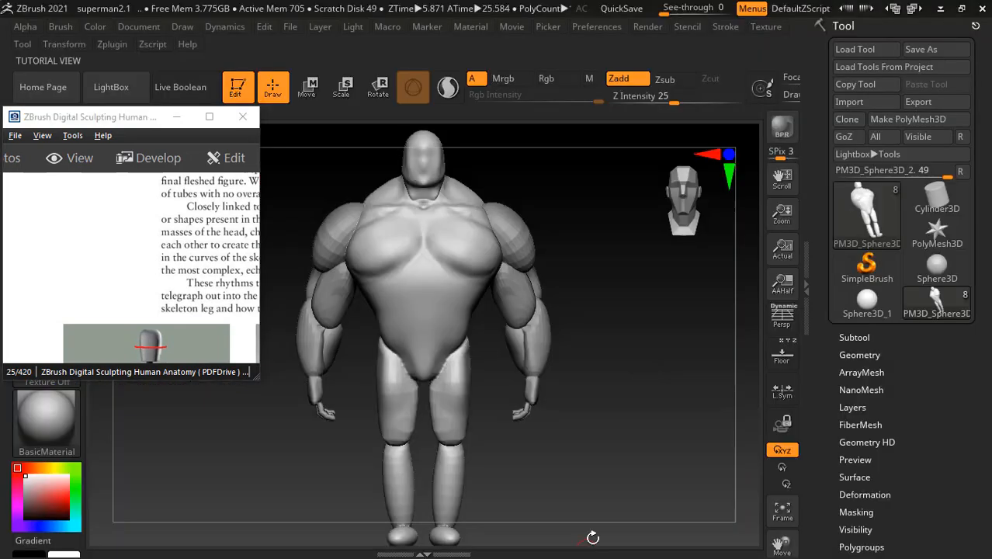
pyautogui.moveTo(658, 397)
pyautogui.mouseDown()
pyautogui.moveTo(693, 398)
pyautogui.moveTo(675, 398)
pyautogui.mouseUp()
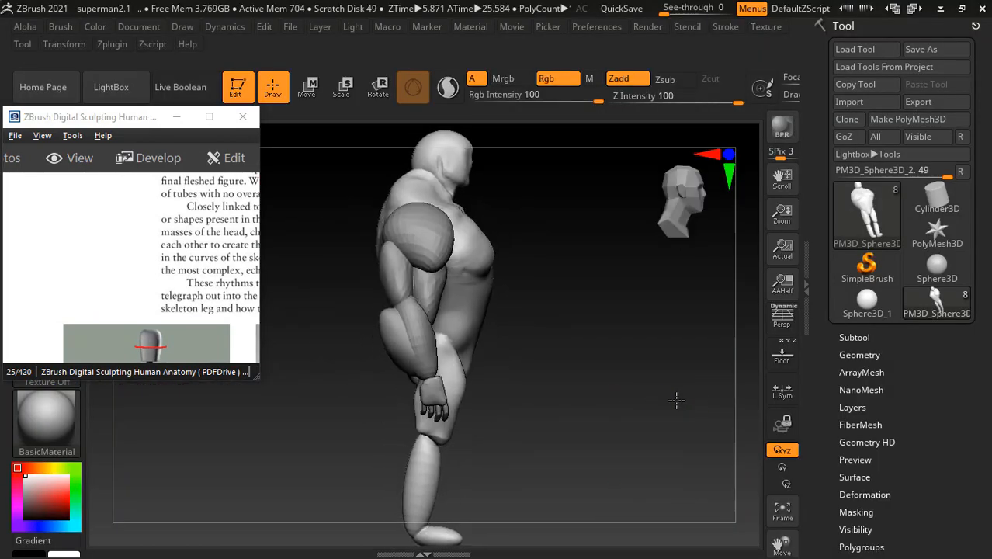
pyautogui.scroll(-3, 161, 270)
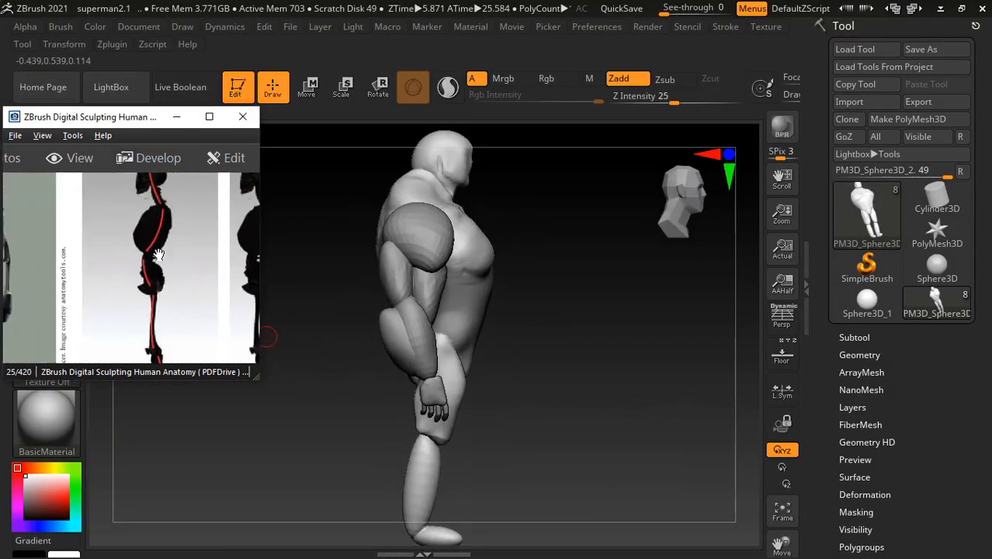
pyautogui.scroll(-3, 147, 260)
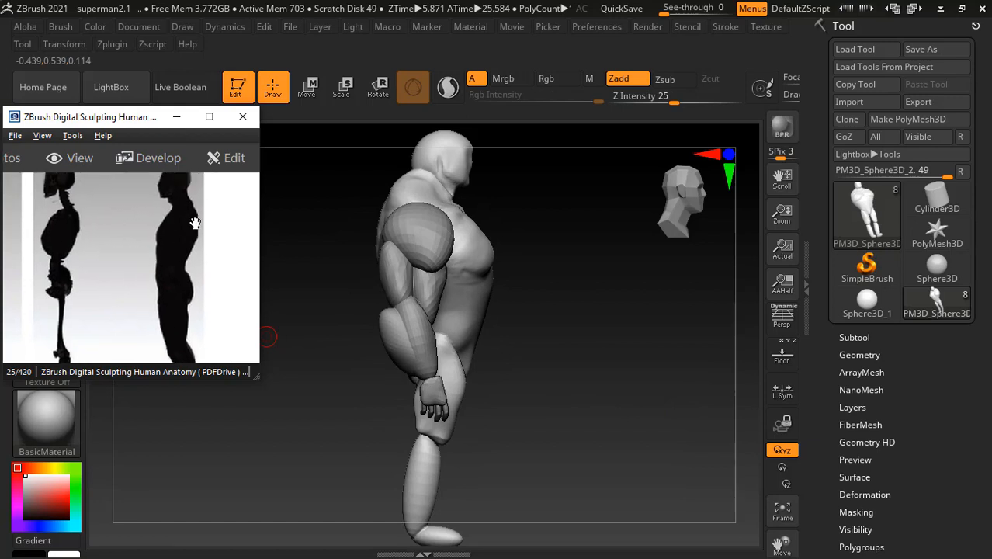
pyautogui.moveTo(563, 333)
pyautogui.mouseDown()
pyautogui.moveTo(597, 381)
pyautogui.moveTo(698, 400)
pyautogui.moveTo(684, 405)
pyautogui.mouseUp()
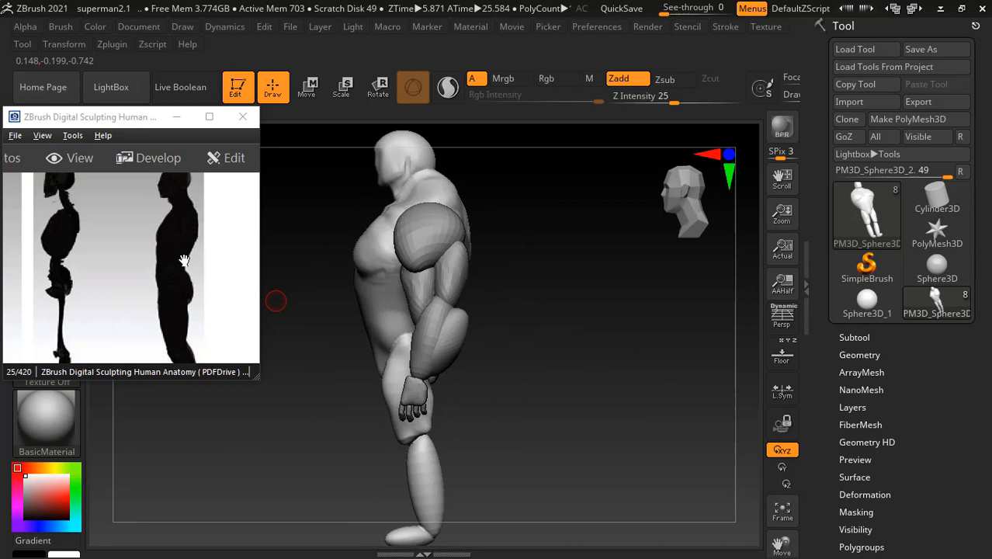
pyautogui.scroll(-3, 185, 318)
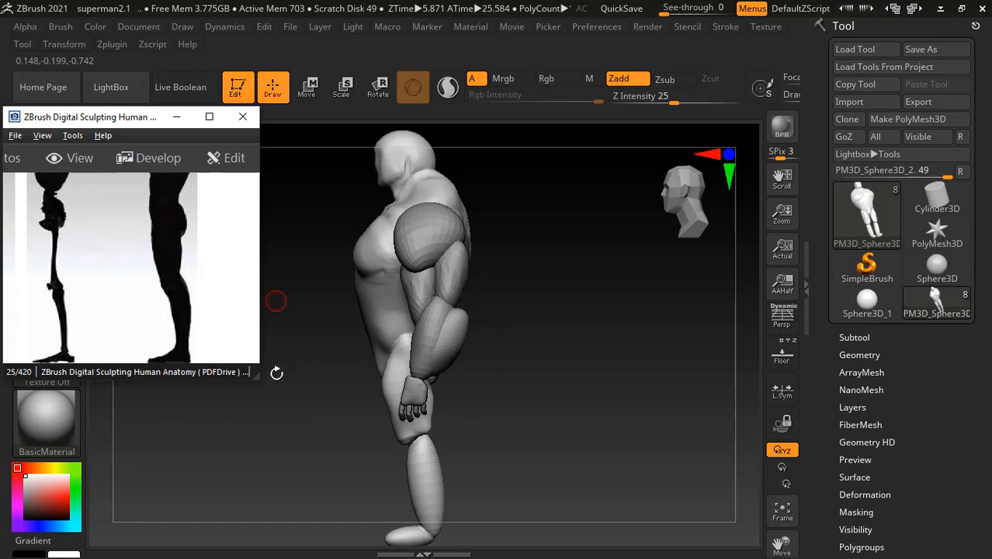
pyautogui.moveTo(256, 376); pyautogui.dragTo(238, 419)
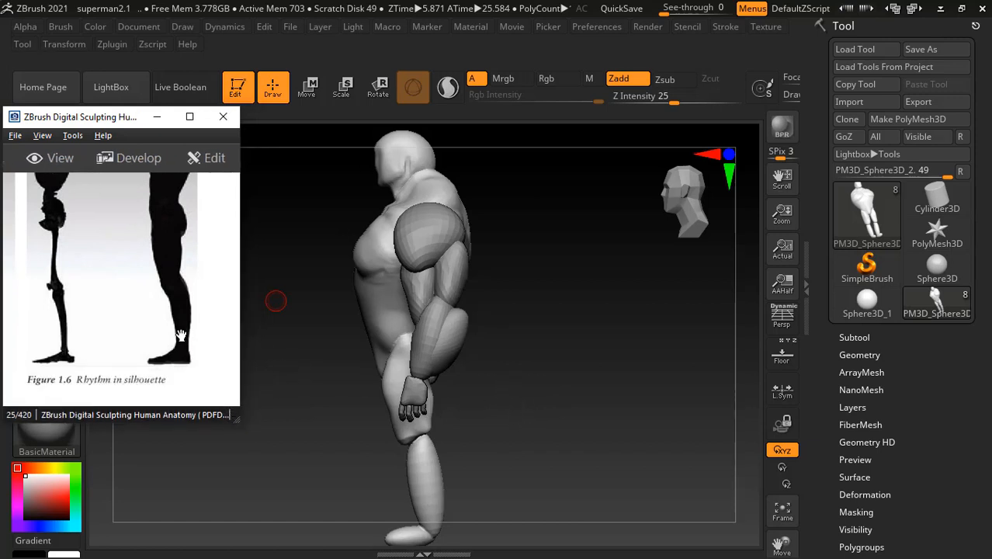
pyautogui.scroll(2, 165, 369)
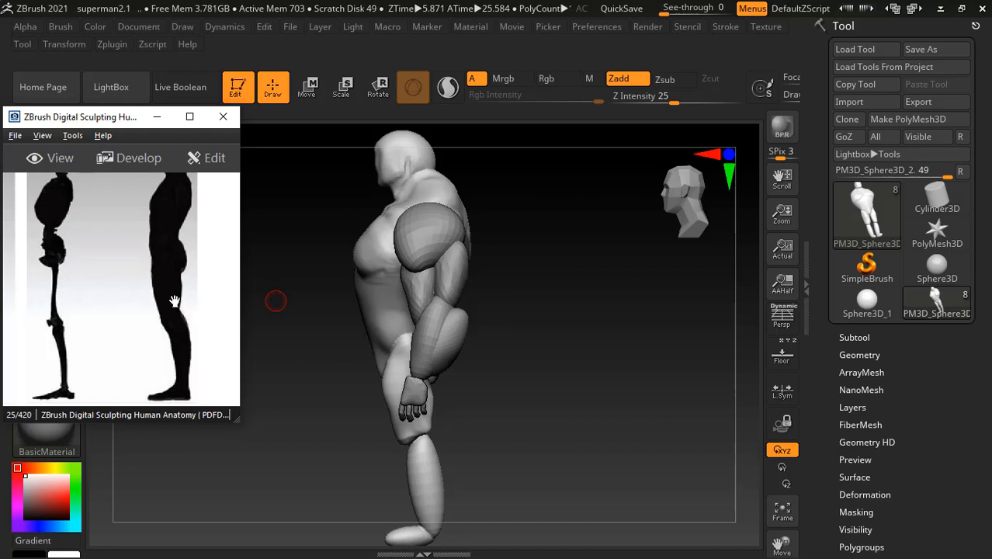
# - Maximize the reference viewer and examine the leg curves in Figure 1.7 on page-025
pyautogui.scroll(-3, 152, 291)
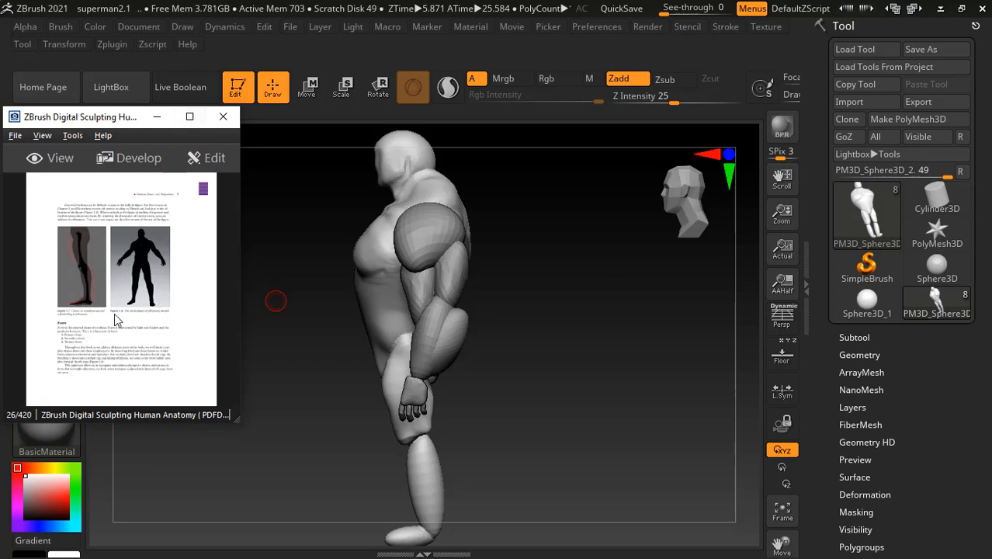
pyautogui.click(190, 116)
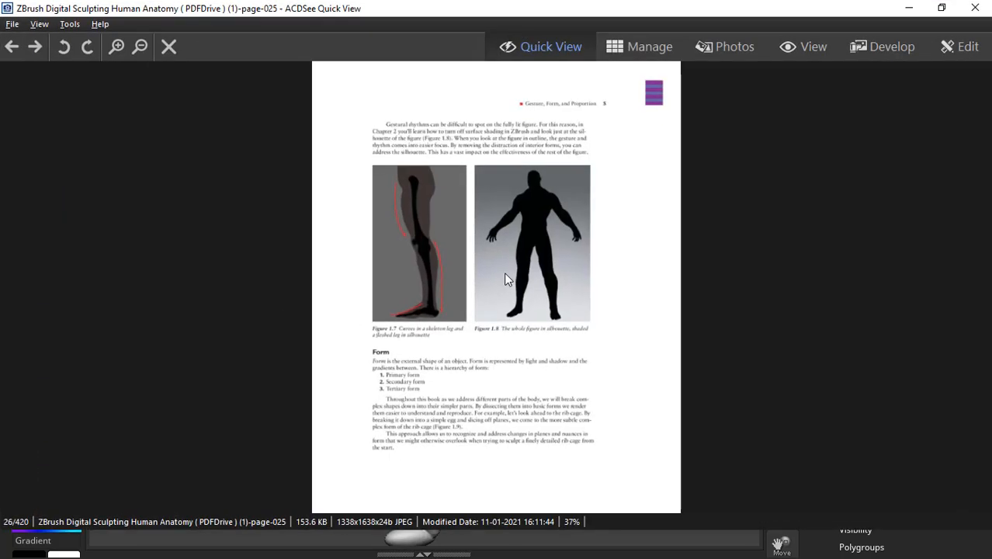
pyautogui.keyDown('ctrl'); pyautogui.scroll(2, 503, 278); pyautogui.keyUp('ctrl')
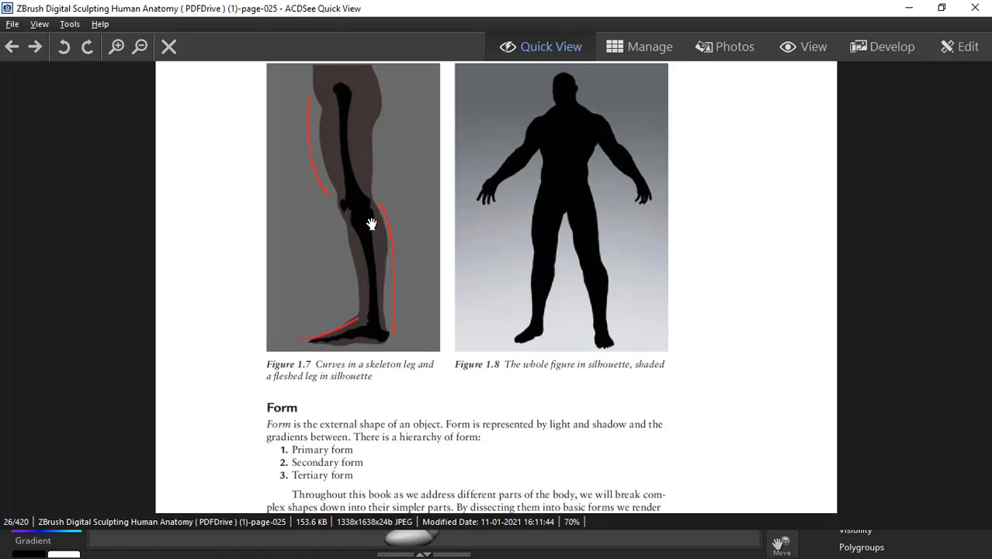
# - Find the eight-head canon on page-028 and study its landmark table and the proportion lines in Figure 1.12
pyautogui.scroll(-1, 463, 266)
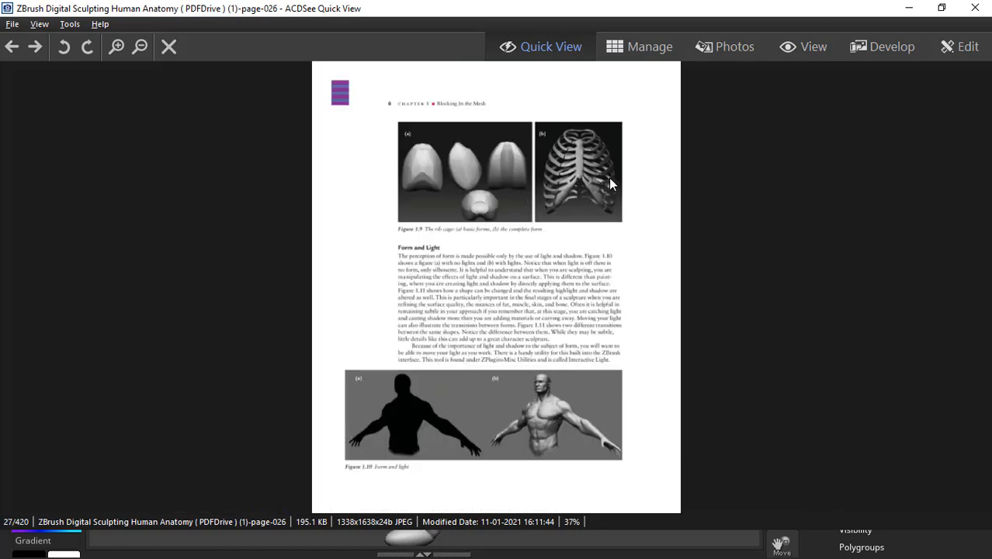
pyautogui.scroll(-1, 600, 186)
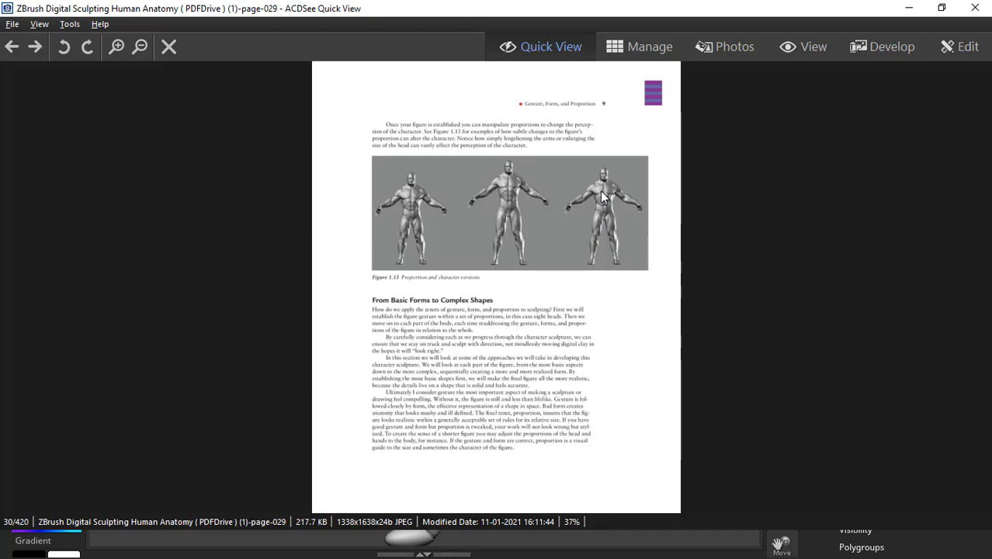
pyautogui.scroll(-1, 602, 197)
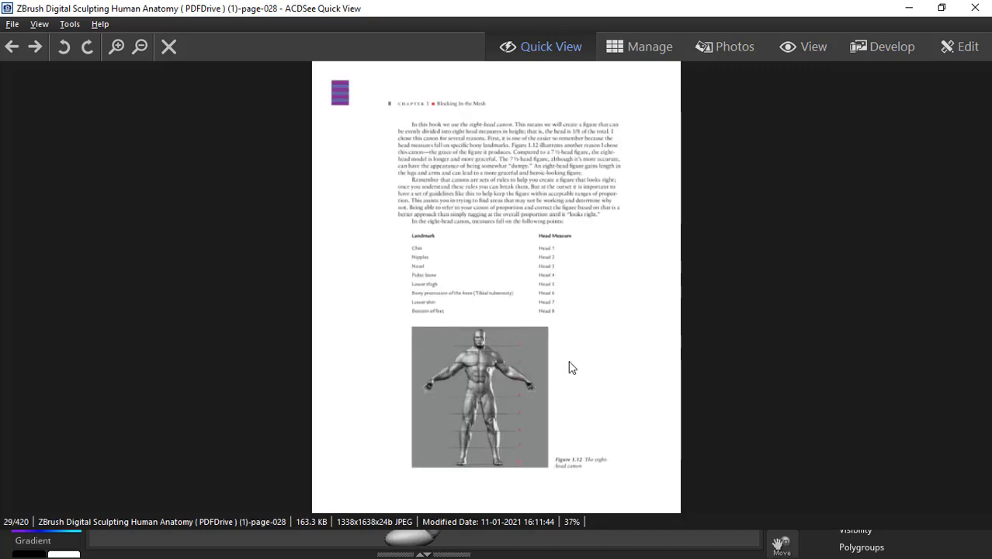
pyautogui.keyDown('ctrl'); pyautogui.scroll(2, 568, 360); pyautogui.keyUp('ctrl')
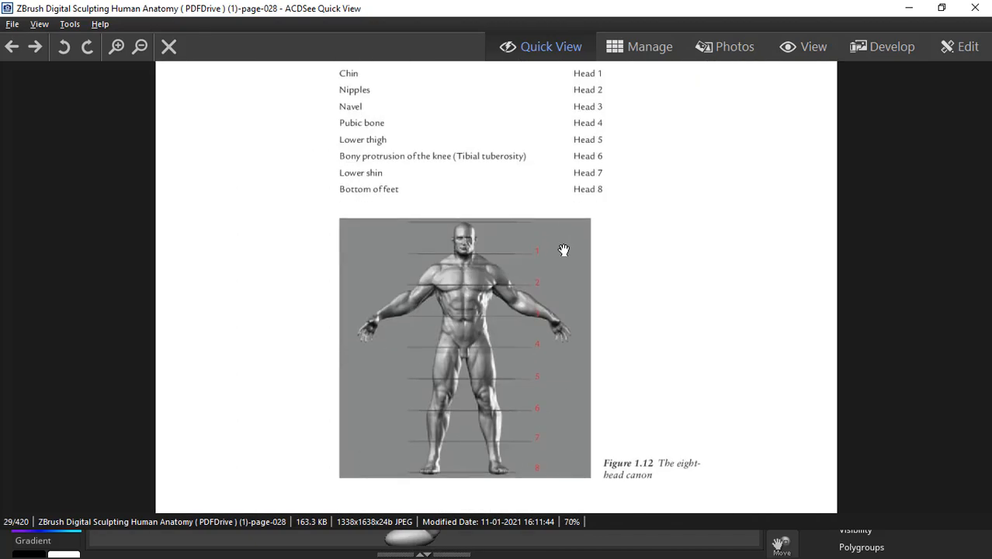
pyautogui.moveTo(561, 274); pyautogui.dragTo(560, 322)
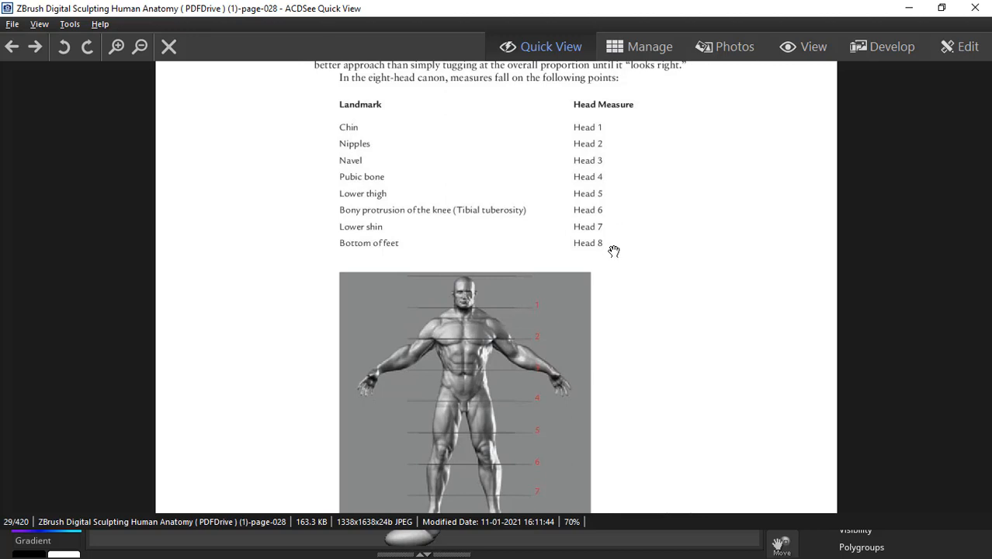
pyautogui.scroll(-1, 601, 211)
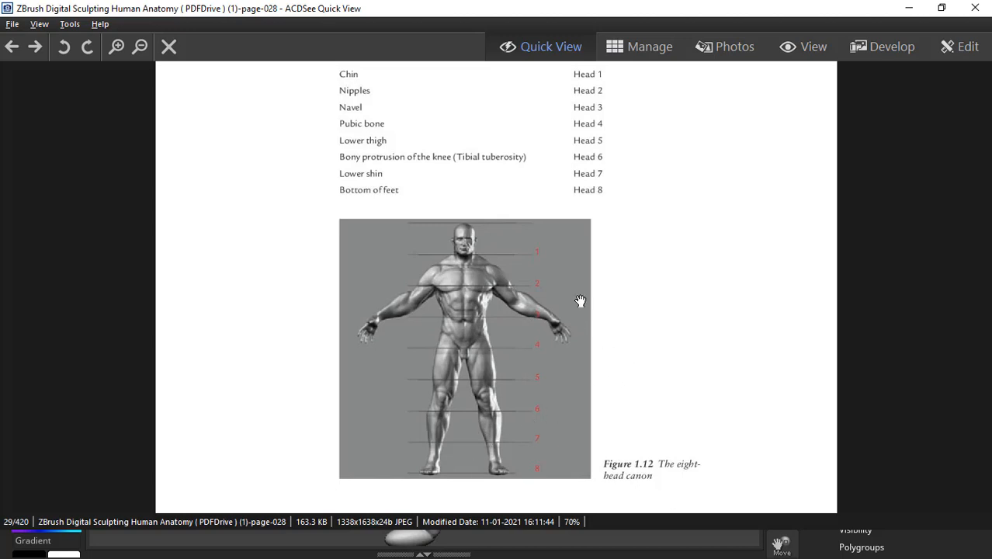
# - Examine the iliac spine and scapula landmarks in the figures on page-032 and page-033
pyautogui.scroll(-4, 579, 301)
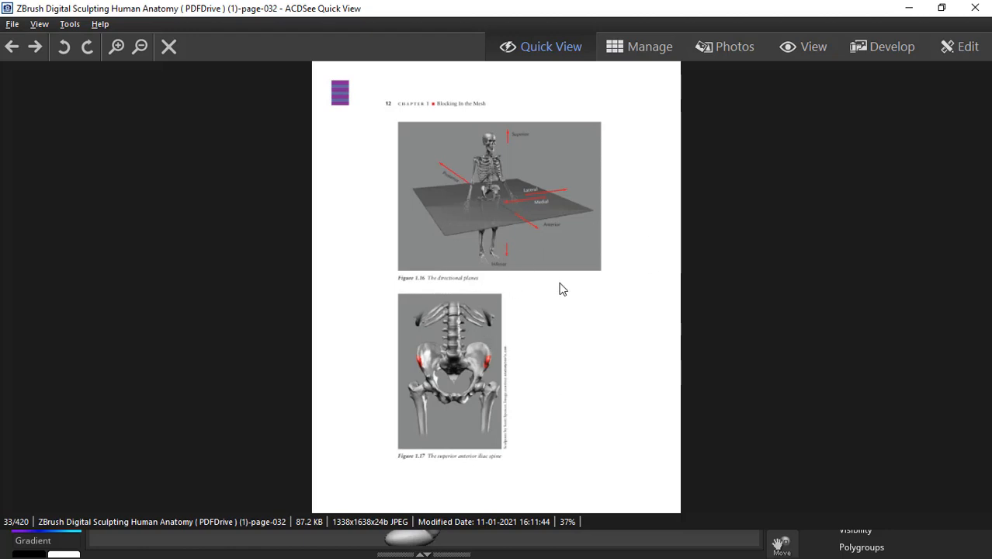
pyautogui.keyDown('ctrl'); pyautogui.scroll(2, 562, 288); pyautogui.keyUp('ctrl')
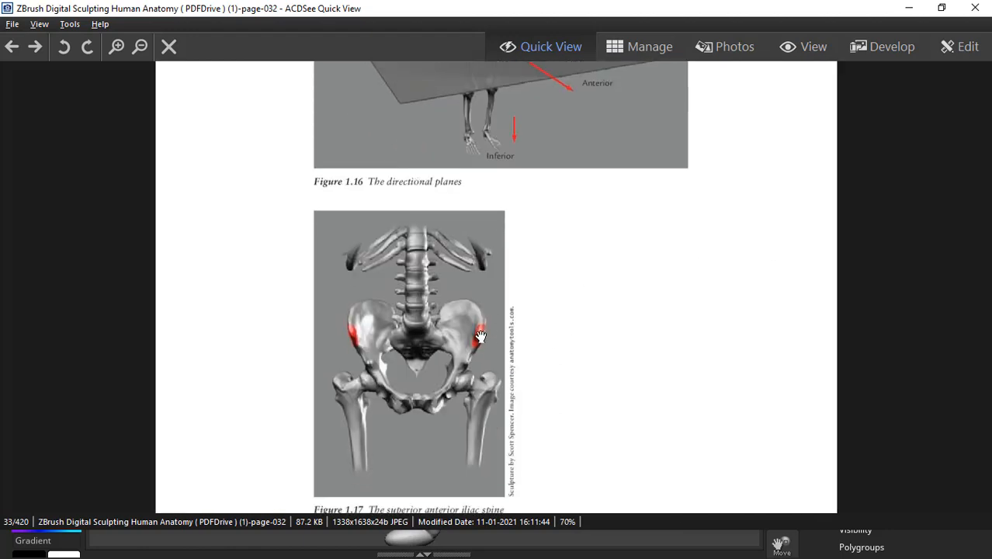
pyautogui.scroll(-1, 546, 318)
pyautogui.keyDown('ctrl'); pyautogui.scroll(2, 478, 405); pyautogui.keyUp('ctrl')
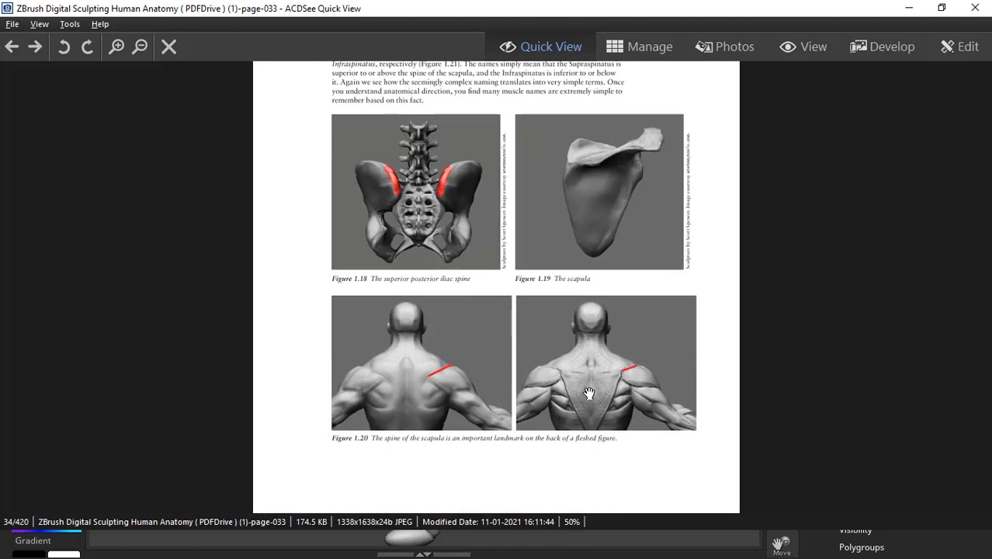
# - Examine the muscle origin and insertion diagrams in Figures 1.22 and 1.23 on page-034
pyautogui.scroll(-1, 601, 363)
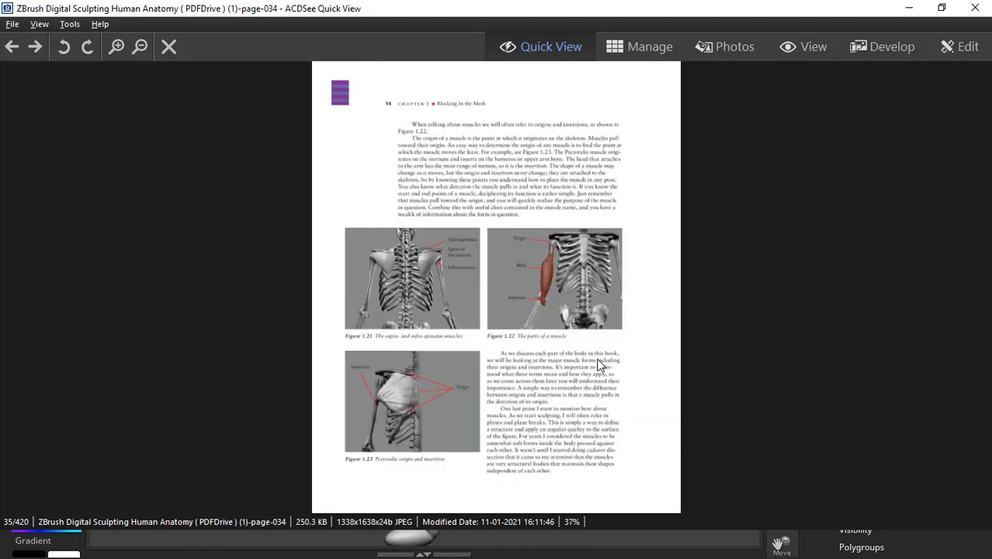
pyautogui.keyDown('ctrl'); pyautogui.scroll(2, 596, 357); pyautogui.keyUp('ctrl')
pyautogui.moveTo(490, 344); pyautogui.dragTo(506, 270)
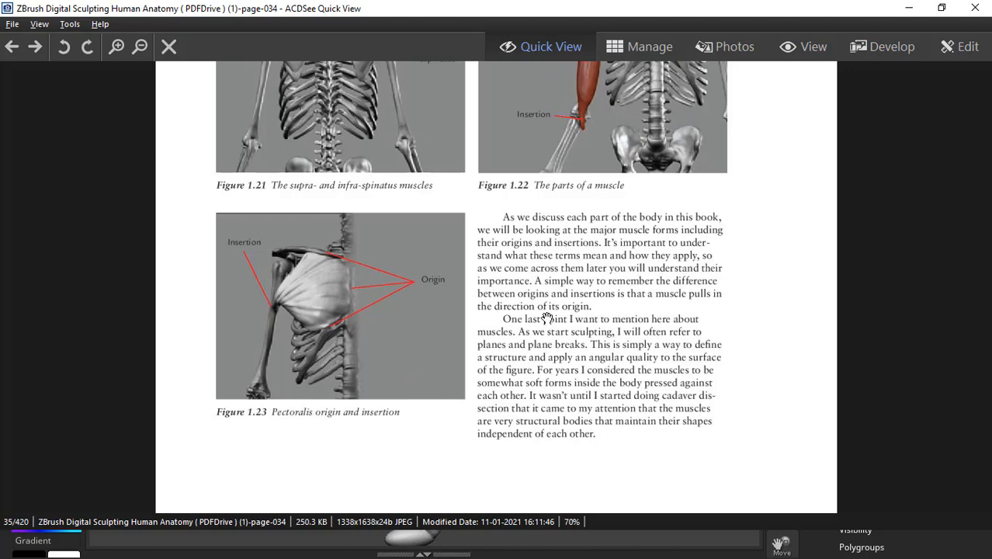
# - Skim the base-mesh pages as far as the Chapter 2 opener, and look at the ZSphere figures on page-055
pyautogui.scroll(-4, 547, 318)
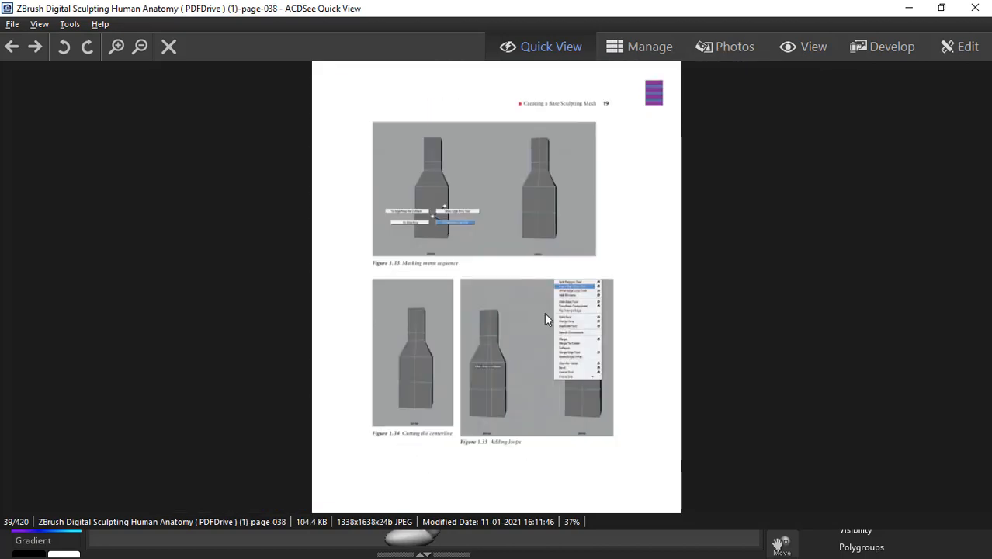
pyautogui.scroll(-5, 544, 318)
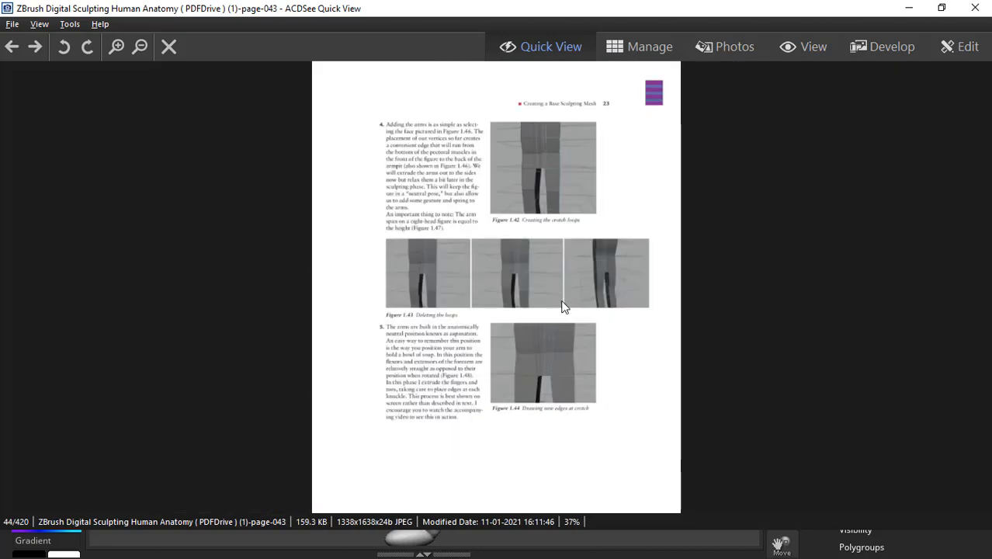
pyautogui.scroll(-4, 564, 309)
pyautogui.scroll(-7, 565, 323)
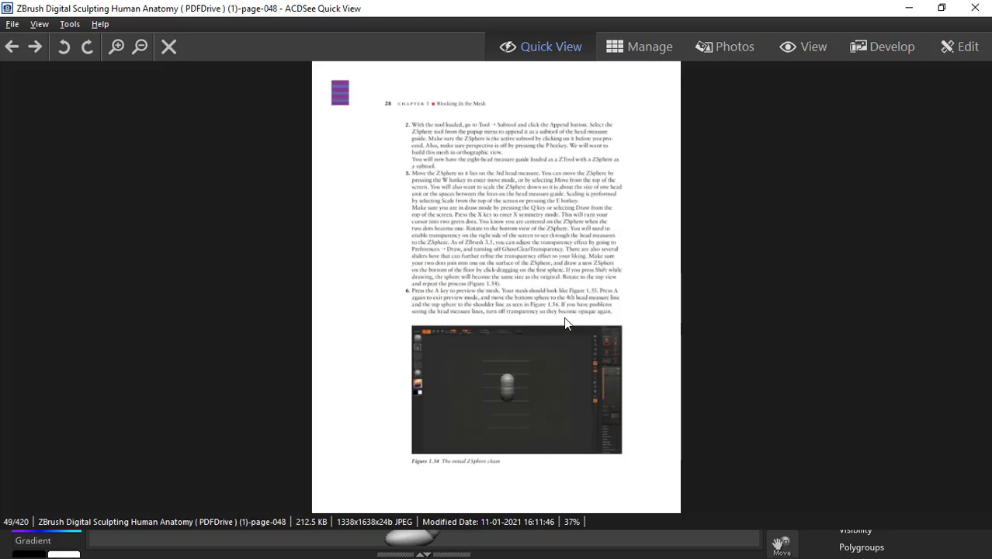
pyautogui.scroll(-4, 571, 338)
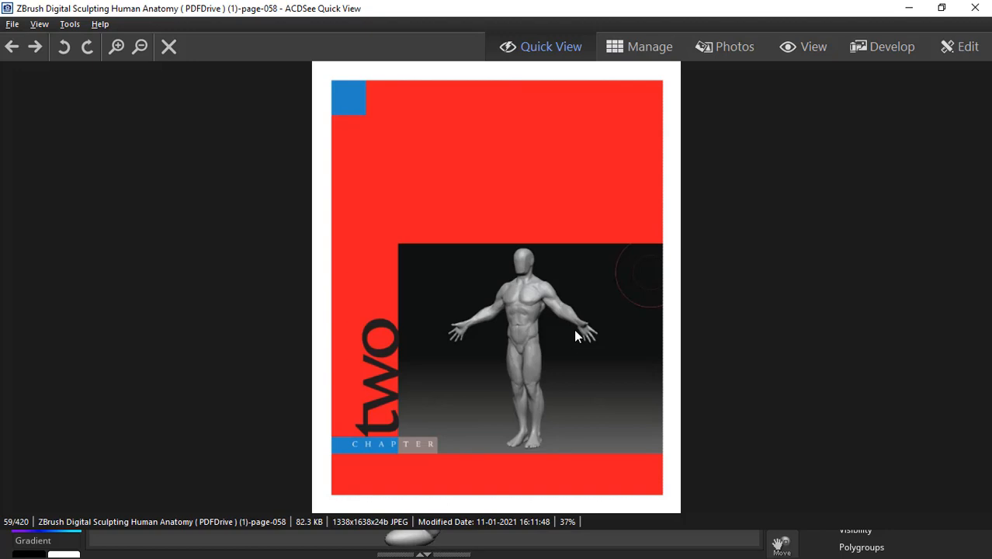
pyautogui.scroll(3, 575, 334)
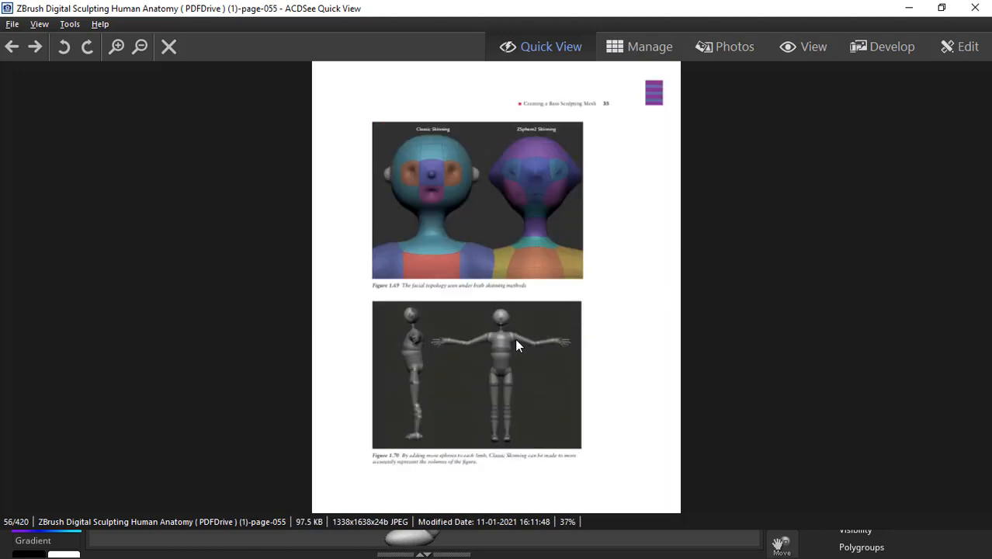
# - Switch to ZBrush to inspect the figure from a three-quarter angle, and return to the anatomy book
pyautogui.click(909, 8)
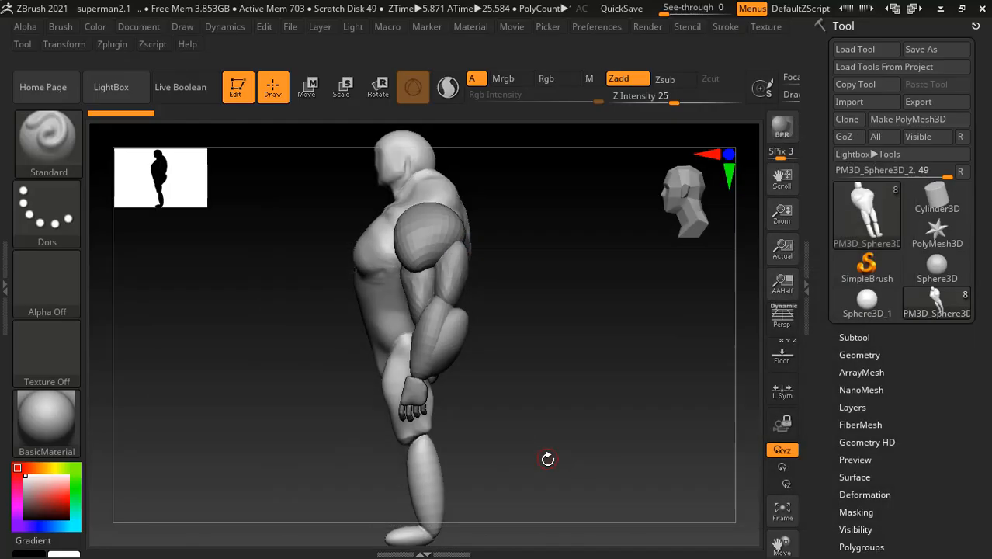
pyautogui.moveTo(560, 360)
pyautogui.mouseDown()
pyautogui.moveTo(624, 367)
pyautogui.moveTo(579, 381)
pyautogui.moveTo(569, 371)
pyautogui.mouseUp()
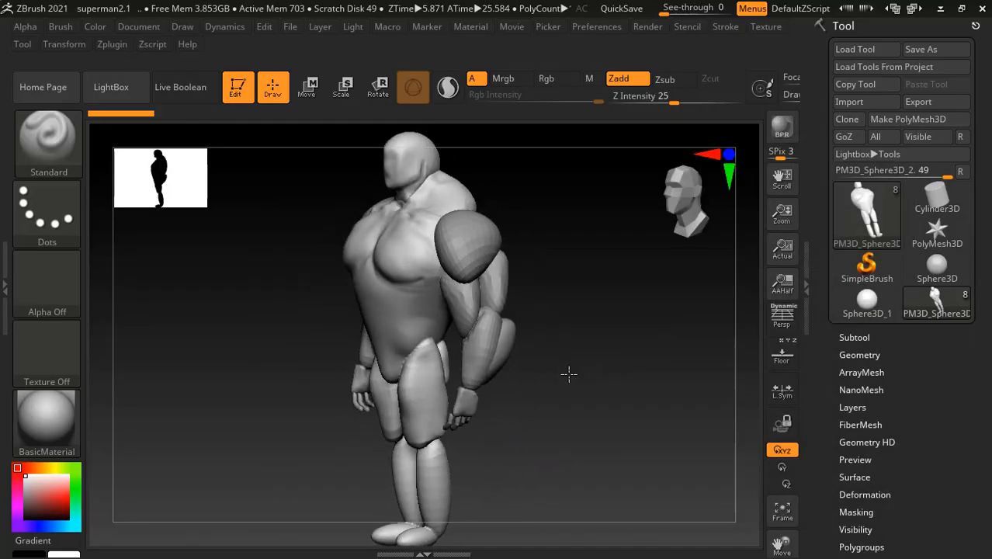
pyautogui.hotkey('alt', 'Tab')
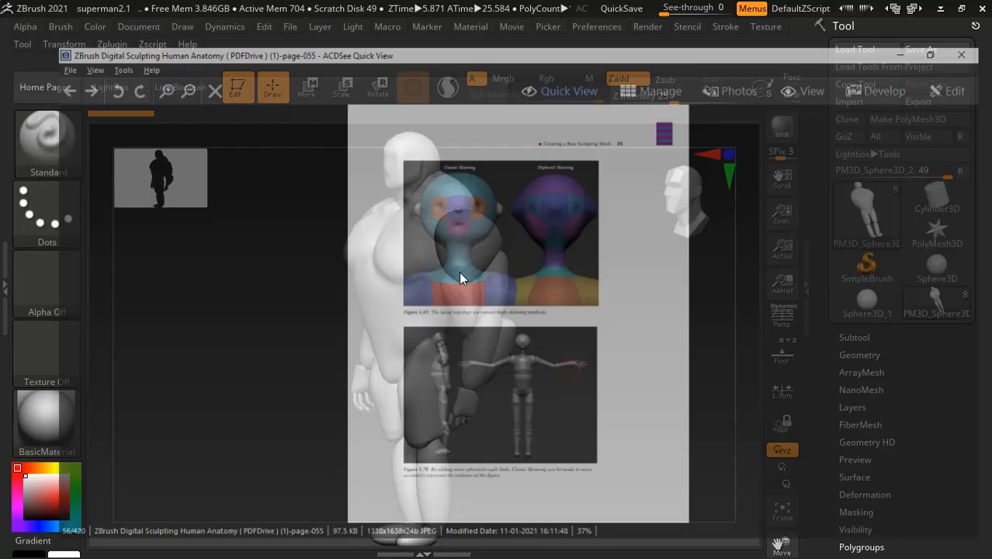
# - Study the leg, back and flank forms in the Chapter 2 figures on page-069 to page-073, and continue to the collarbone figure
pyautogui.scroll(-5, 570, 330)
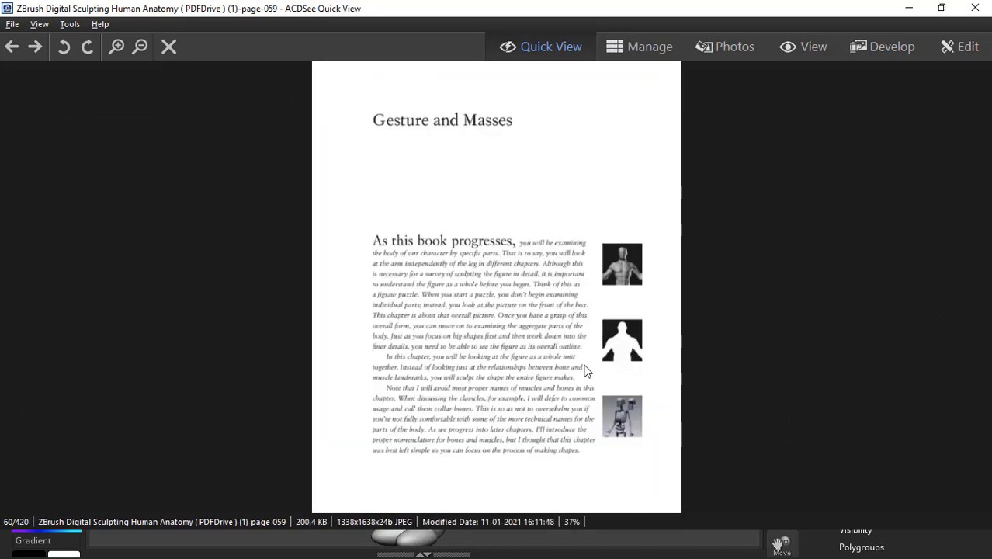
pyautogui.scroll(-4, 525, 320)
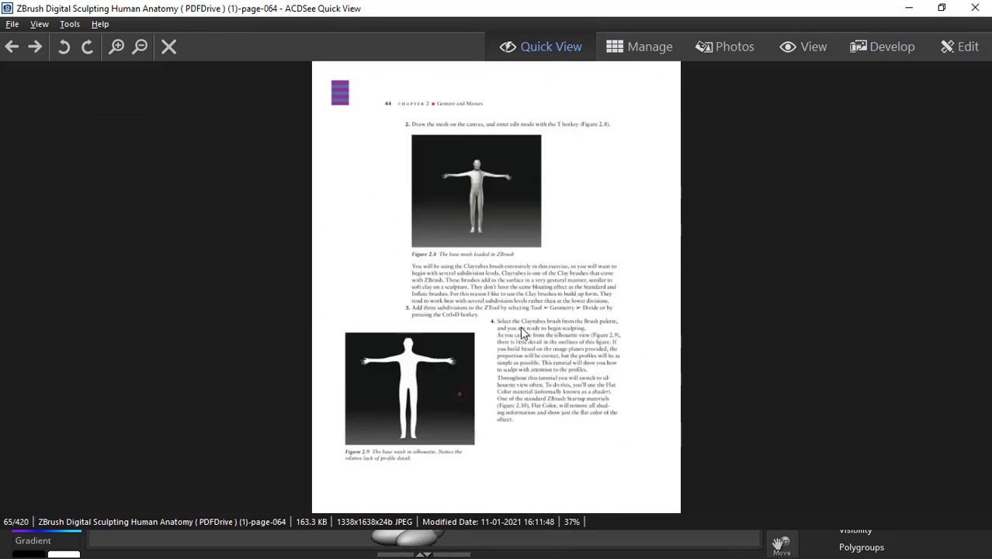
pyautogui.scroll(-5, 521, 315)
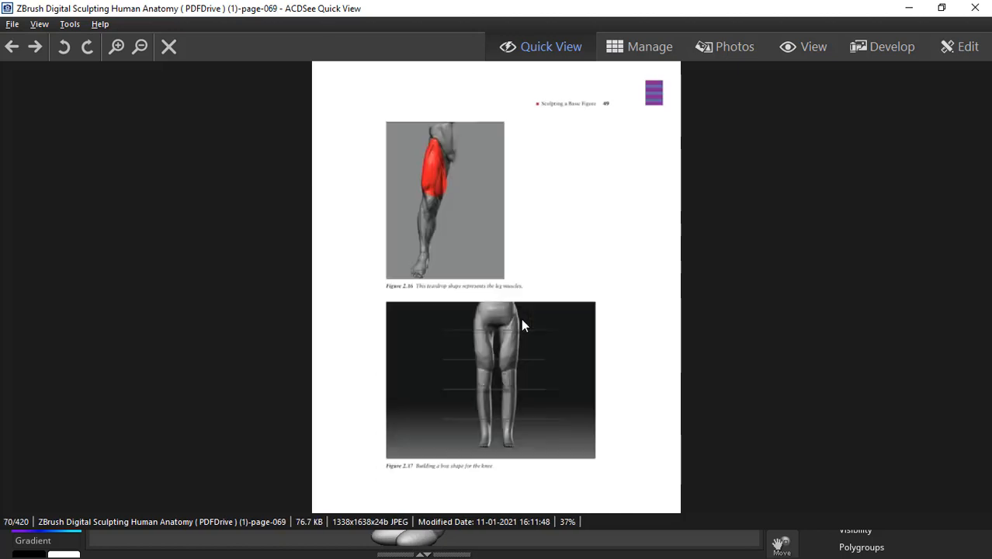
pyautogui.scroll(-2, 522, 330)
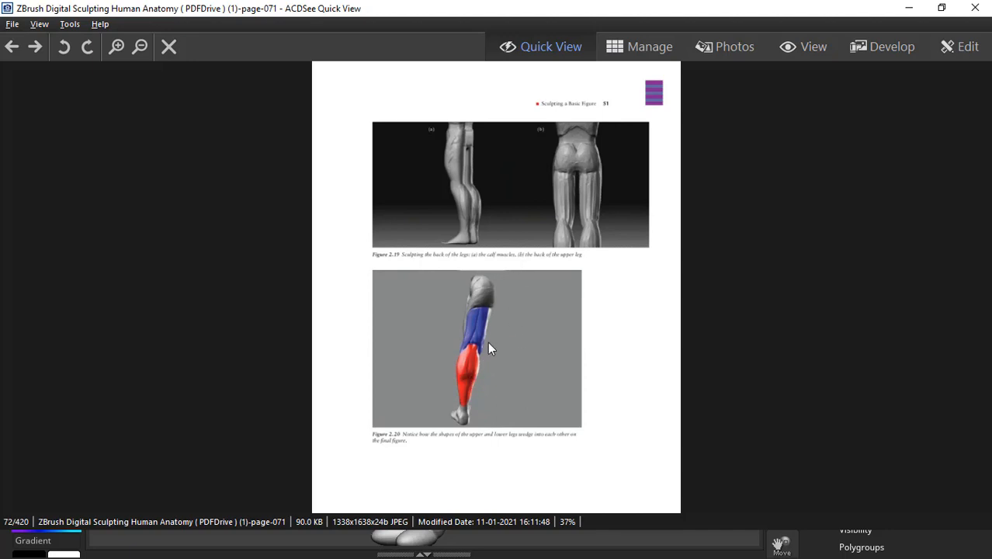
pyautogui.scroll(-1, 481, 349)
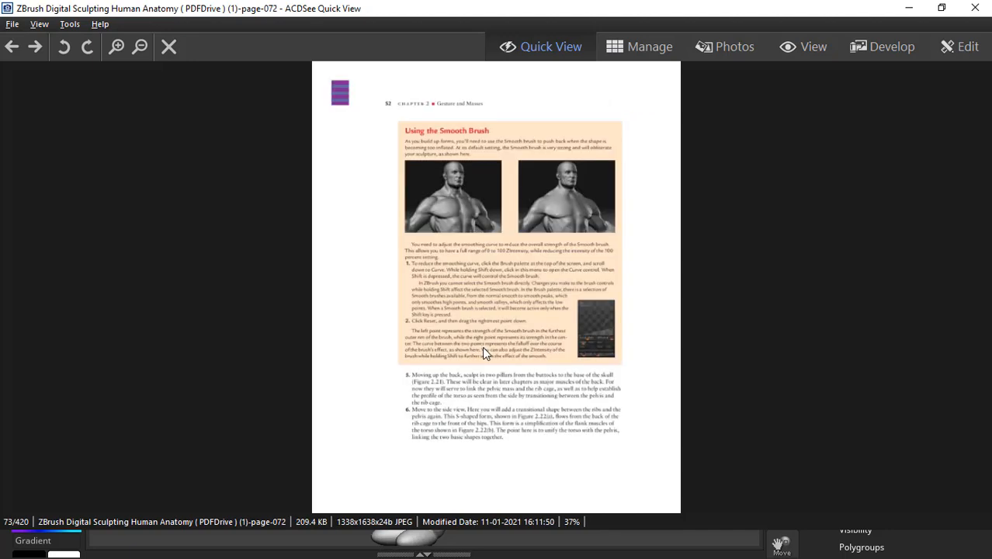
pyautogui.scroll(-1, 482, 352)
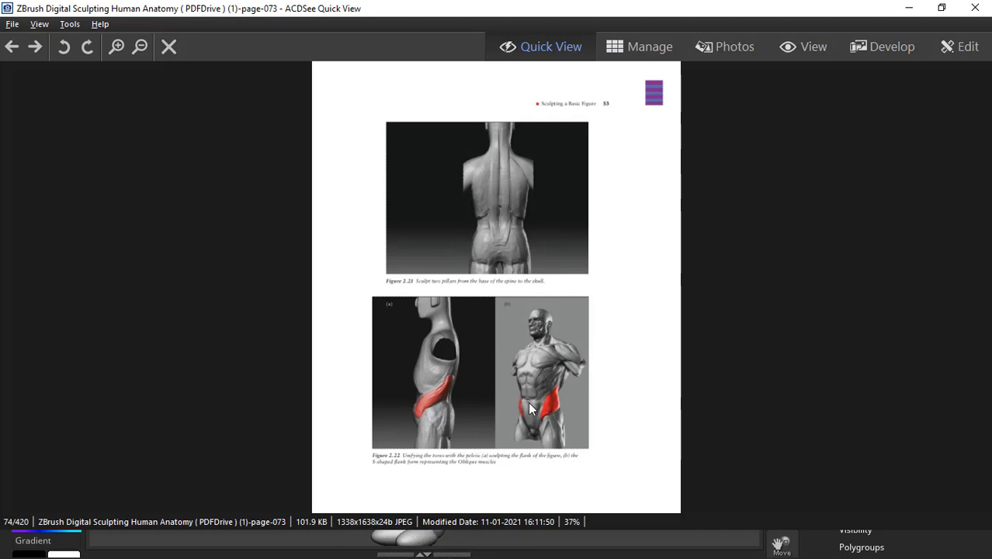
pyautogui.scroll(-1, 528, 402)
pyautogui.scroll(-1, 528, 402)
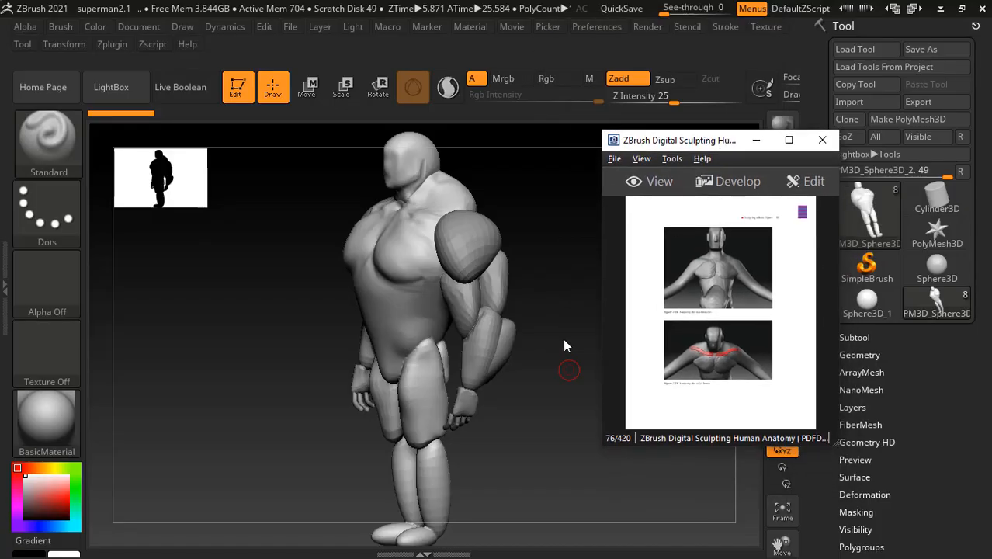
# - Compare the model's front view in ZBrush with an enlarged view of the red-marked collarbones in the small reference viewer
pyautogui.moveTo(582, 399)
pyautogui.mouseDown()
pyautogui.moveTo(563, 466)
pyautogui.moveTo(591, 464)
pyautogui.mouseUp()
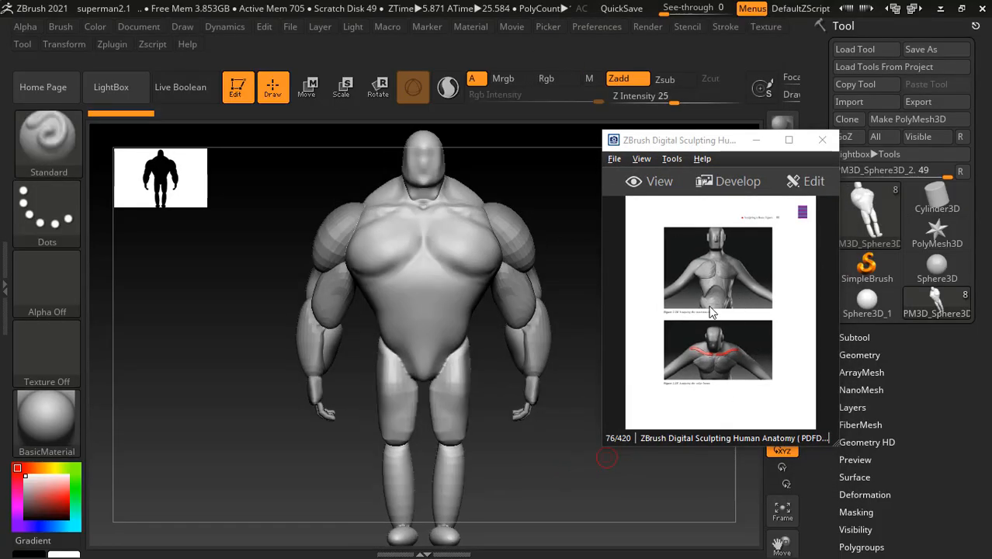
pyautogui.keyDown('ctrl'); pyautogui.scroll(5, 718, 301); pyautogui.keyUp('ctrl')
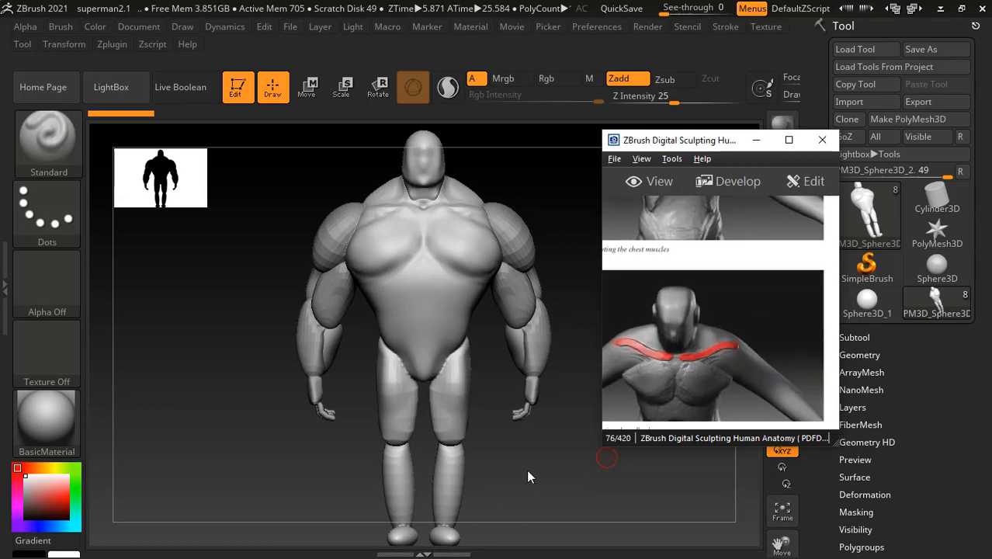
pyautogui.moveTo(550, 449); pyautogui.dragTo(562, 458)
pyautogui.press('shift')
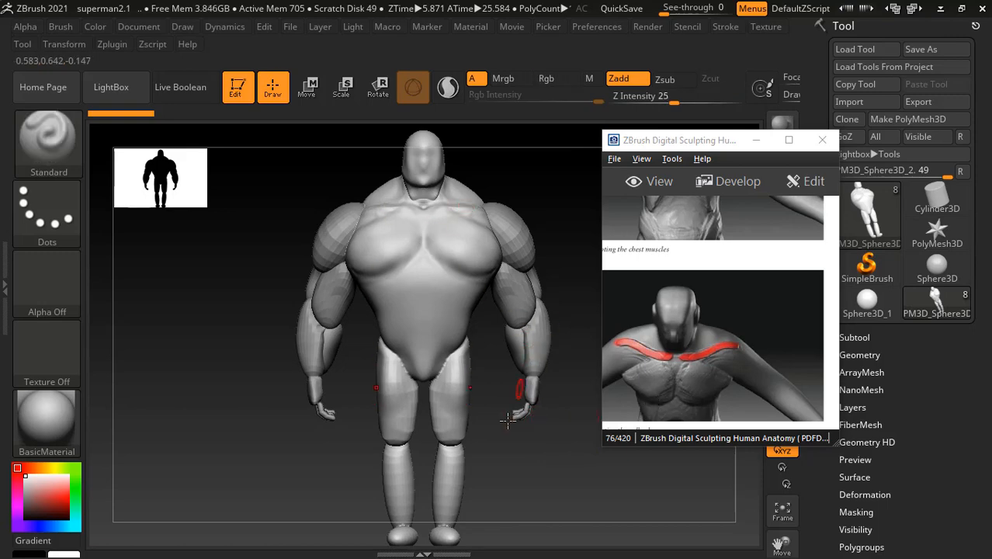
# - Hide the reference viewer, make the forearm subtool active and inspect the figure around its front view
pyautogui.click(763, 146)
pyautogui.moveTo(587, 403)
pyautogui.mouseDown()
pyautogui.moveTo(554, 403)
pyautogui.moveTo(578, 396)
pyautogui.mouseUp()
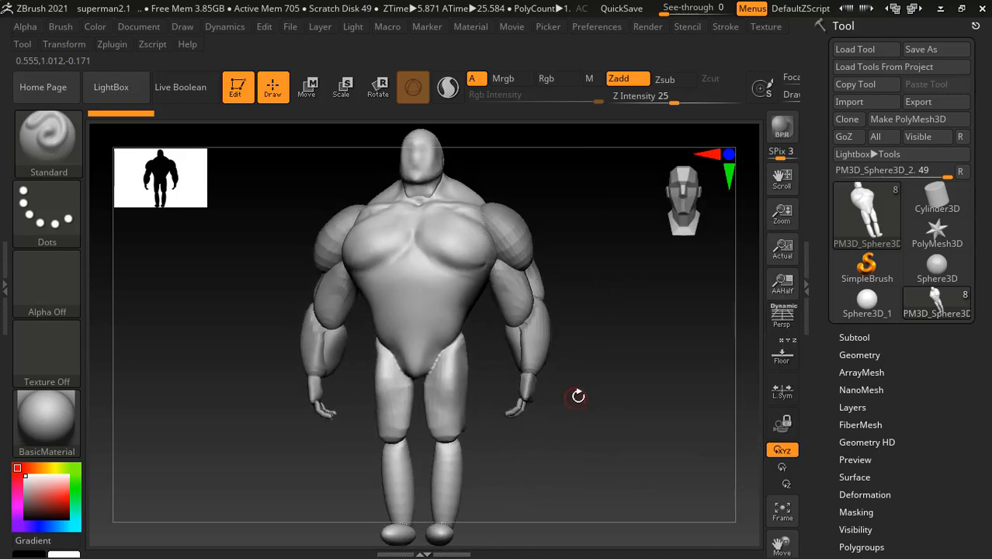
pyautogui.keyDown('alt'); pyautogui.click(539, 339); pyautogui.keyUp('alt')
pyautogui.moveTo(613, 376)
pyautogui.mouseDown()
pyautogui.moveTo(582, 377)
pyautogui.moveTo(589, 363)
pyautogui.moveTo(627, 386)
pyautogui.mouseUp()
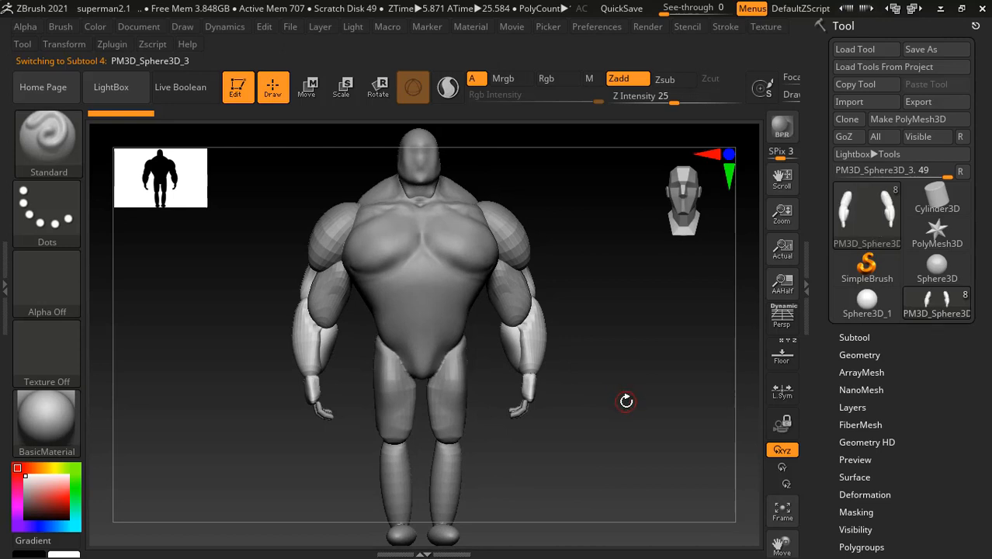
pyautogui.moveTo(576, 416); pyautogui.dragTo(529, 357)
pyautogui.moveTo(581, 404); pyautogui.dragTo(642, 395)
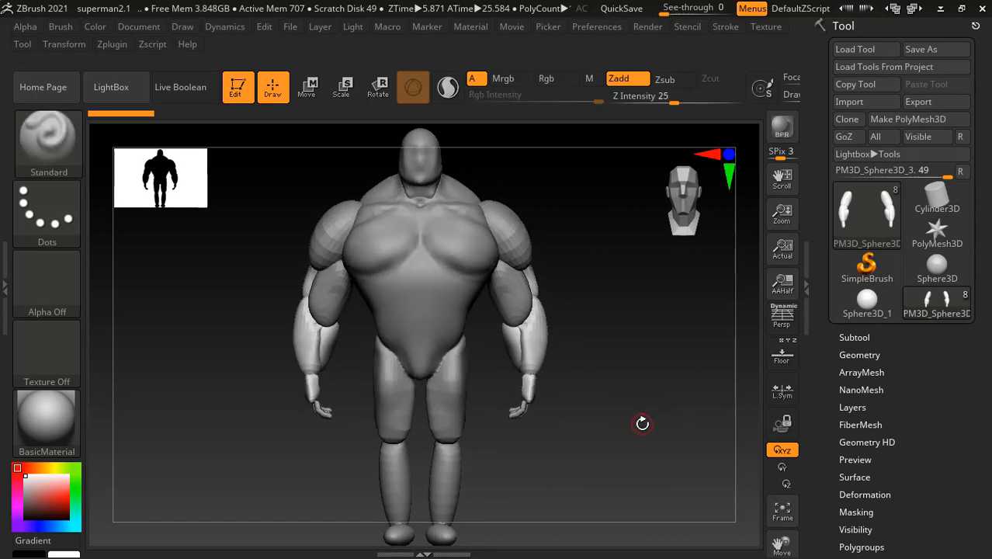
# - Show the subtool list and identify the shoulder, upper-arm and forearm subtools by activating them one after another on the model
pyautogui.click(853, 337)
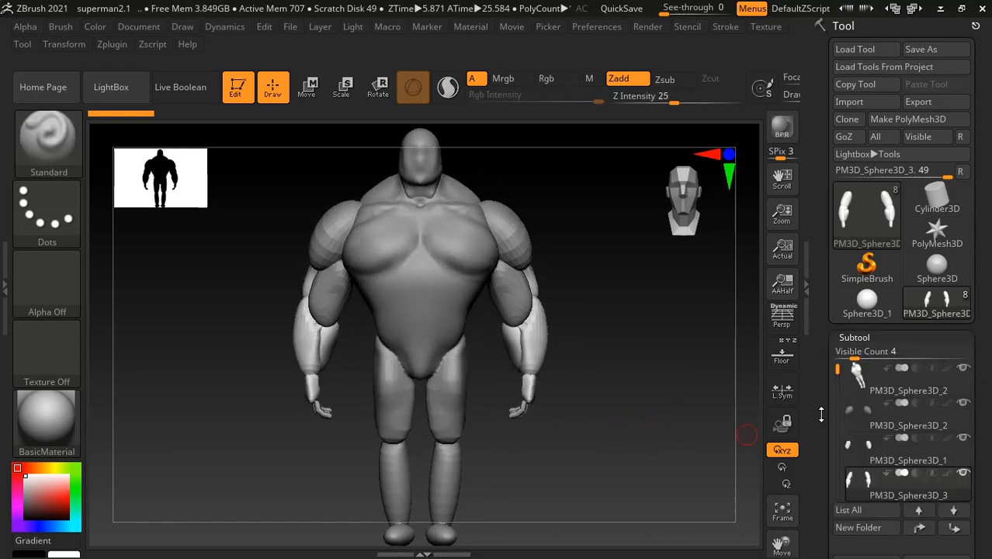
pyautogui.keyDown('alt'); pyautogui.click(457, 257); pyautogui.keyUp('alt')
pyautogui.keyDown('alt'); pyautogui.click(514, 229); pyautogui.keyUp('alt')
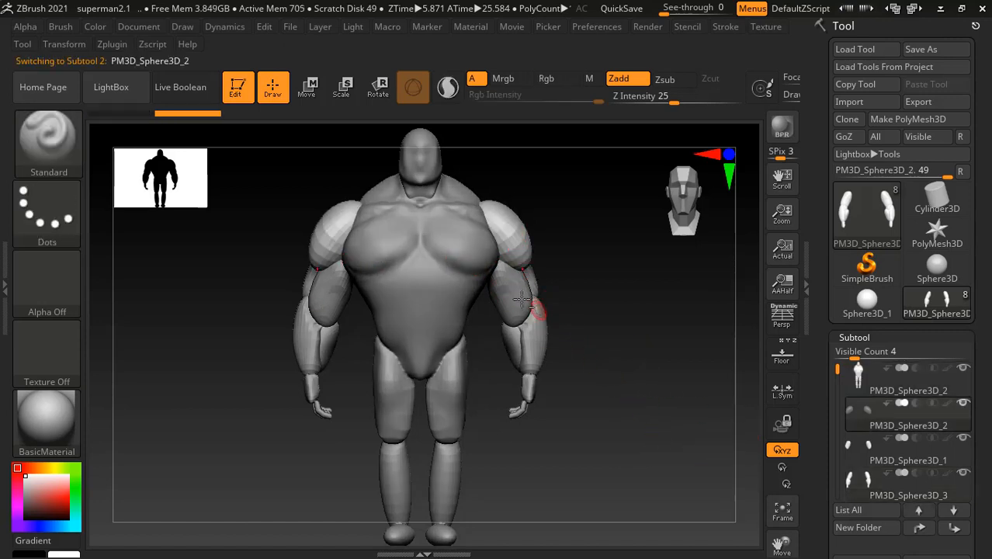
pyautogui.keyDown('alt'); pyautogui.click(522, 300); pyautogui.keyUp('alt')
pyautogui.moveTo(615, 304); pyautogui.dragTo(743, 444)
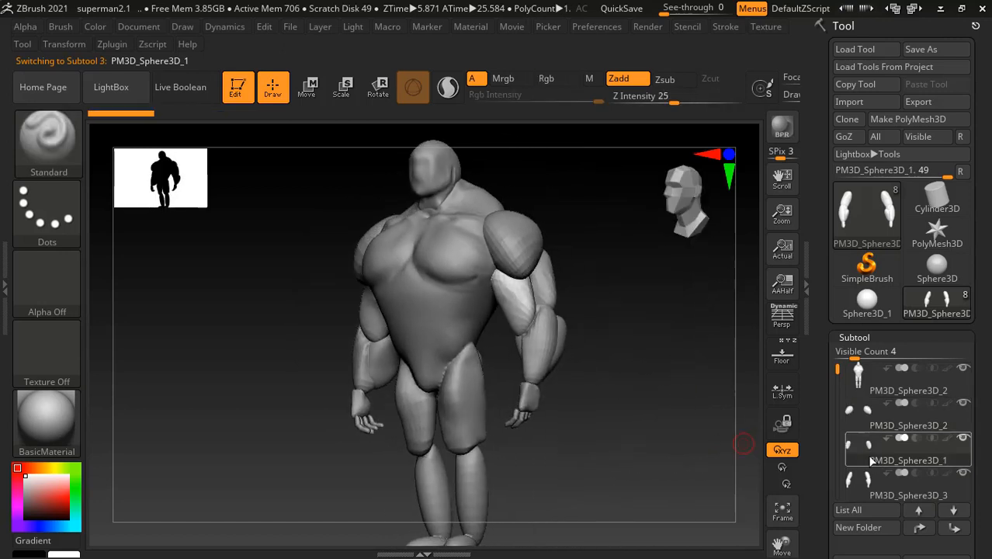
pyautogui.keyDown('alt'); pyautogui.click(519, 251); pyautogui.keyUp('alt')
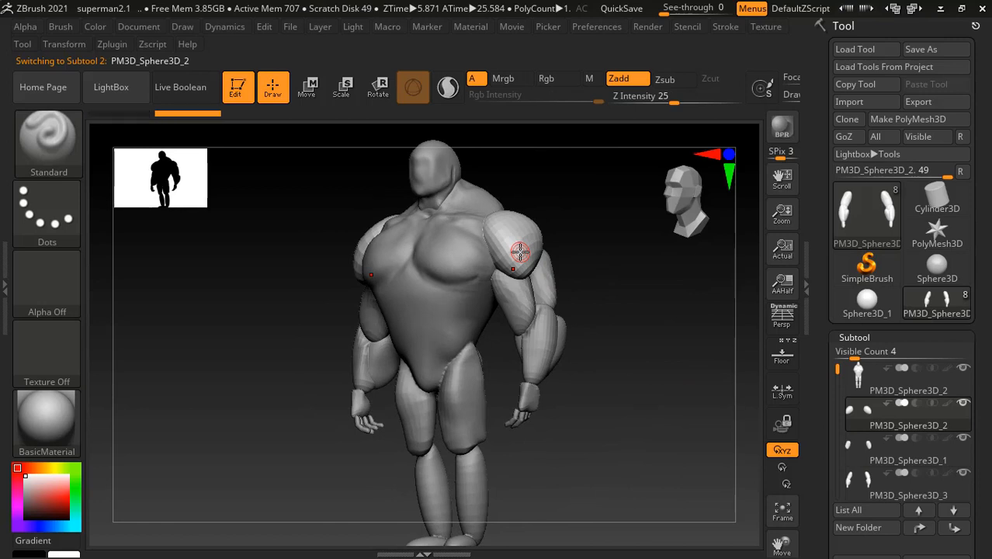
pyautogui.keyDown('alt'); pyautogui.click(522, 295); pyautogui.keyUp('alt')
pyautogui.keyDown('alt'); pyautogui.click(543, 286); pyautogui.keyUp('alt')
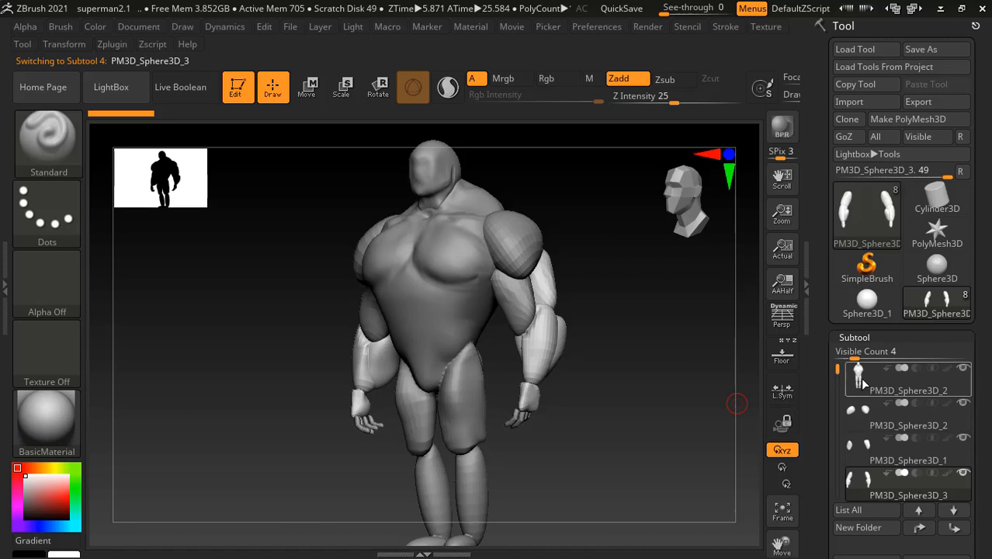
# - Activate the main body subtool and merge it down with the shoulder subtool, accepting that it cannot be undone
pyautogui.click(861, 376)
pyautogui.scroll(-5, 850, 413)
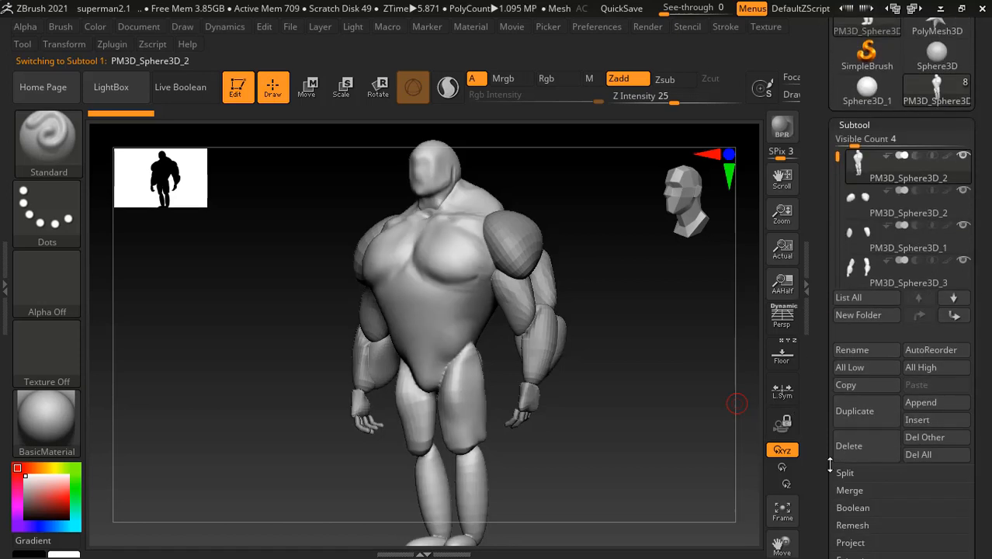
pyautogui.scroll(-3, 857, 438)
pyautogui.click(859, 423)
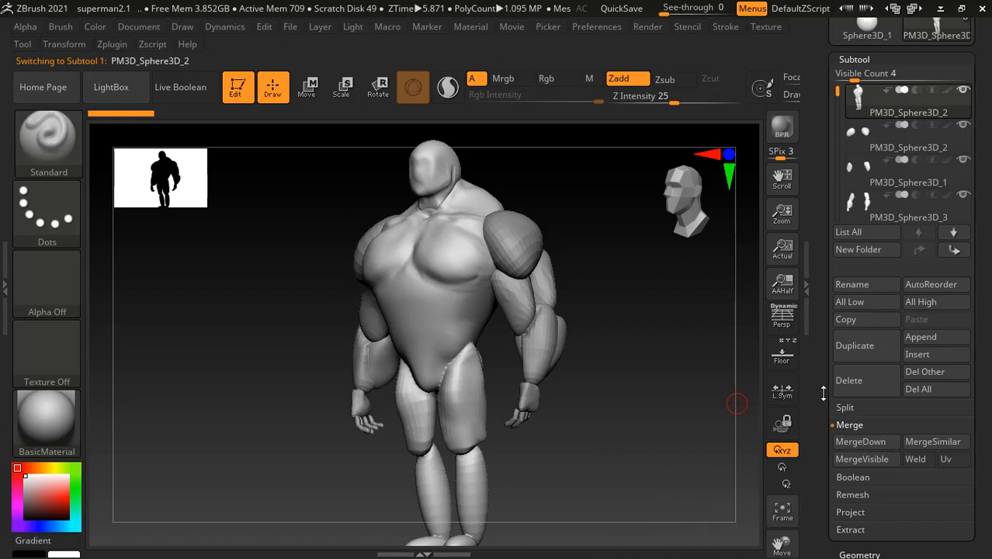
pyautogui.scroll(1, 860, 458)
pyautogui.click(860, 471)
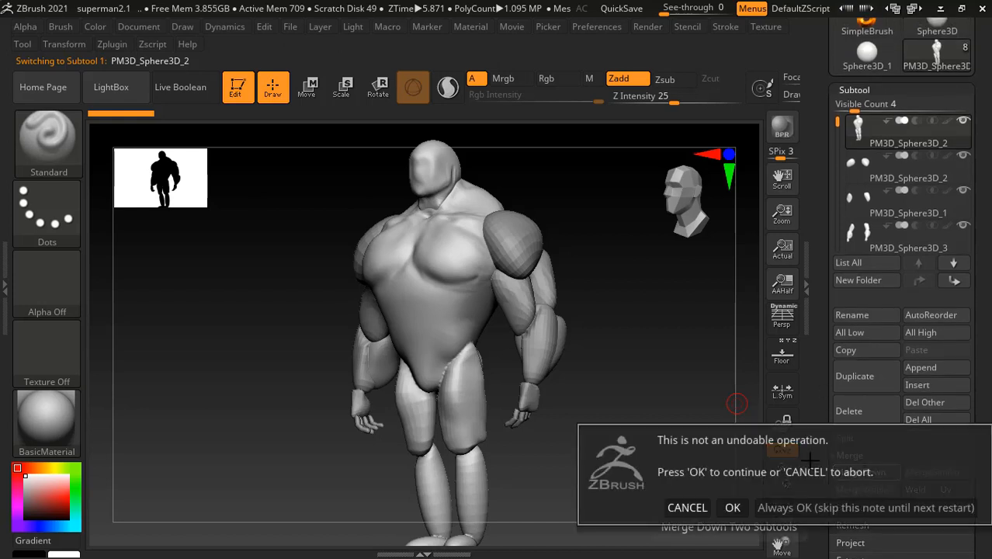
pyautogui.click(732, 506)
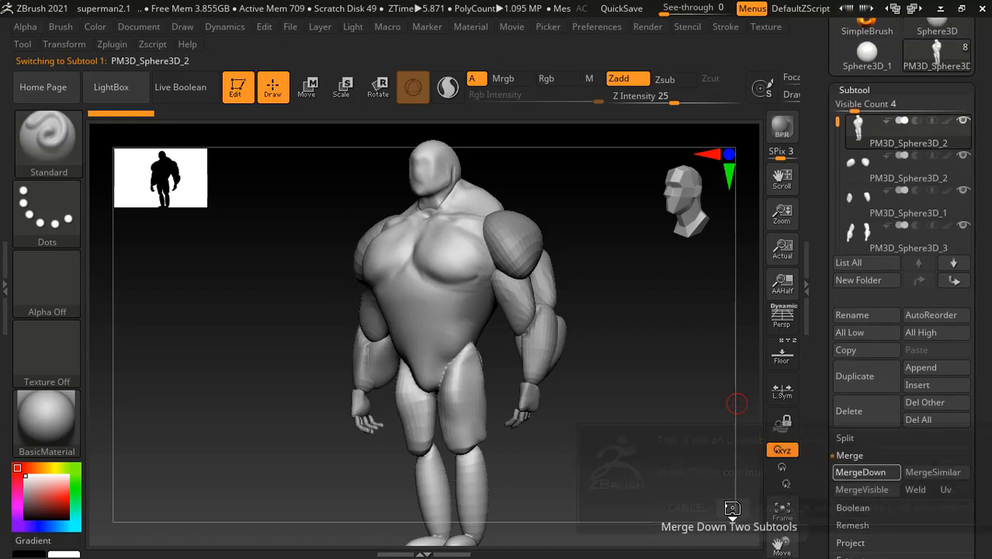
# - Merge the upper-arm and forearm subtools into the body with two more MergeDown operations, and check the figure in front view
pyautogui.click(860, 471)
pyautogui.click(733, 502)
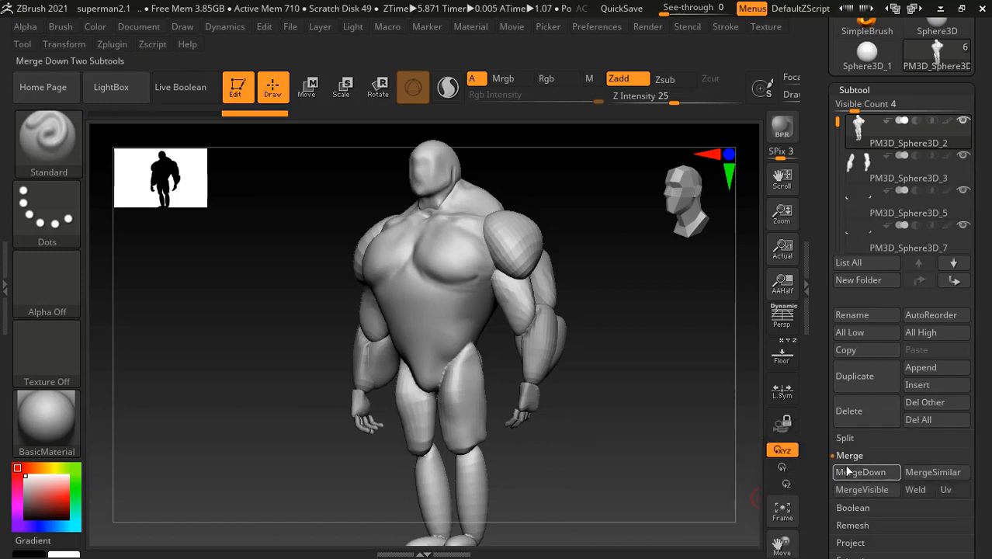
pyautogui.click(858, 472)
pyautogui.click(733, 500)
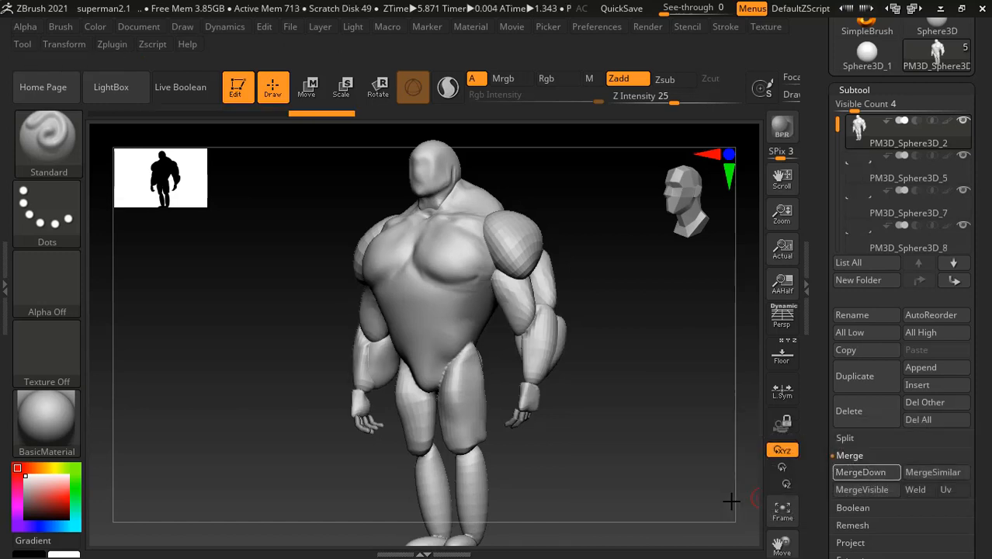
pyautogui.keyDown('shift'); pyautogui.moveTo(660, 438); pyautogui.dragTo(669, 439); pyautogui.keyUp('shift')
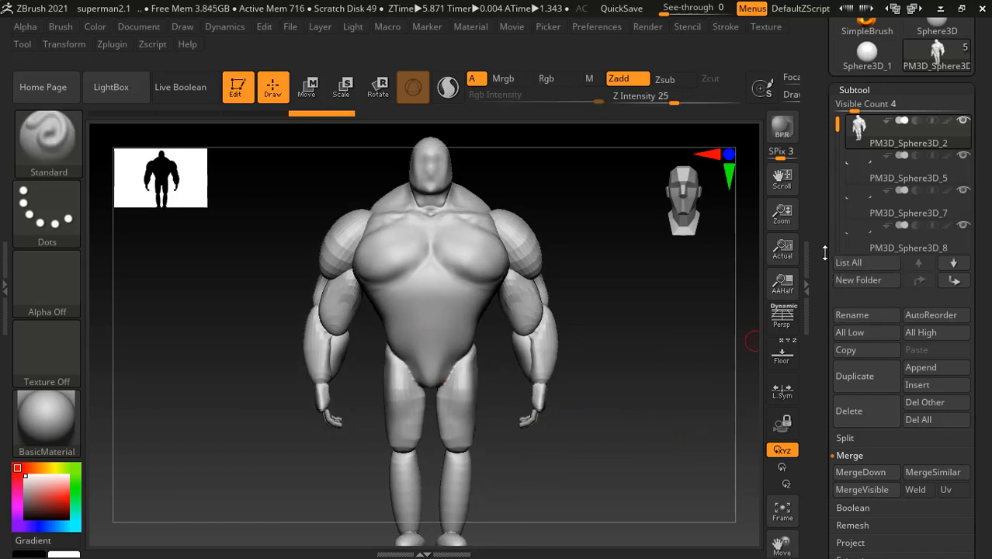
# - Examine the merged figure from the front, including its polygroups and wireframe
pyautogui.moveTo(576, 377); pyautogui.dragTo(648, 386)
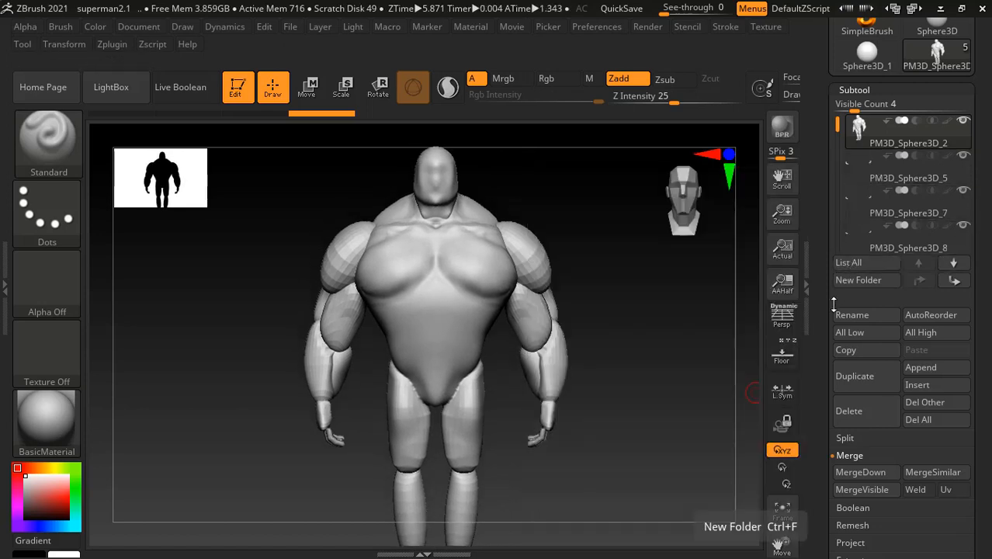
pyautogui.moveTo(695, 383); pyautogui.dragTo(742, 336)
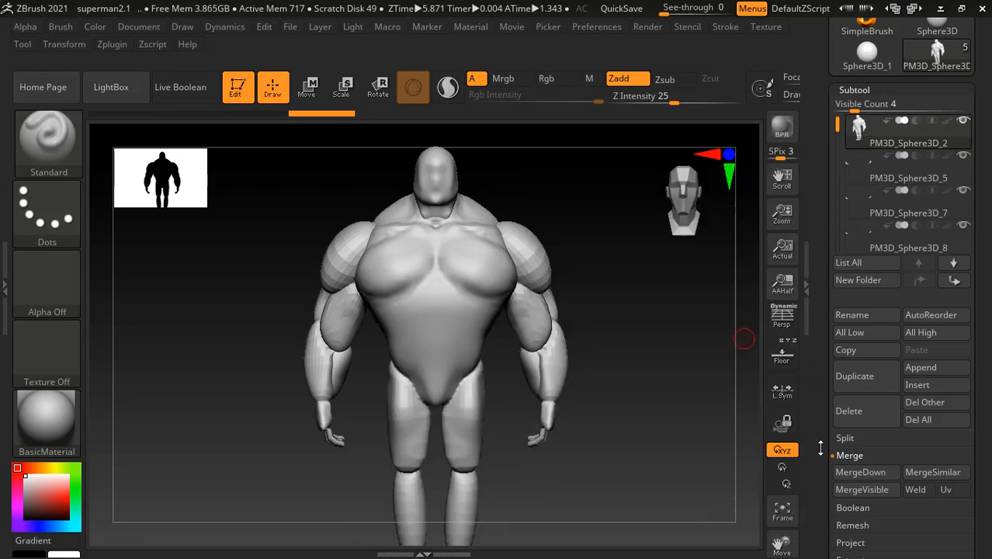
pyautogui.moveTo(820, 448); pyautogui.dragTo(815, 378)
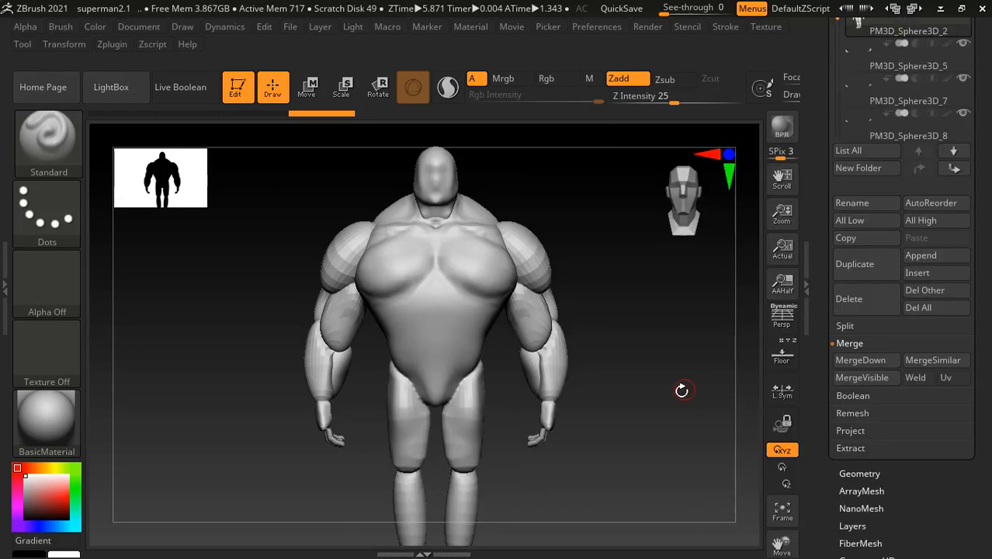
pyautogui.hotkey('shift', 'f')
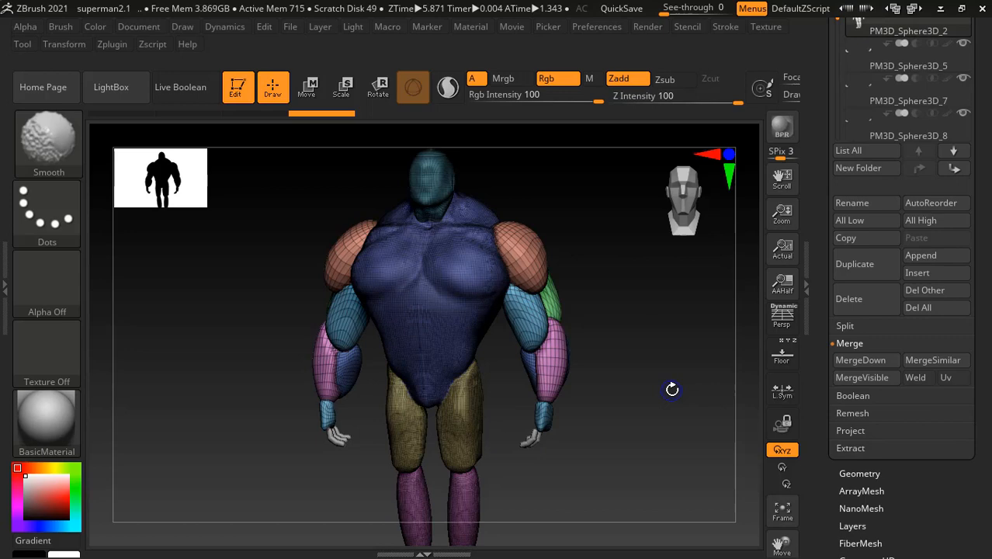
pyautogui.hotkey('shift', 'f')
# - Remesh the merged body with DynaMesh at resolution 128 and check its wireframe from the front
pyautogui.scroll(-3, 822, 396)
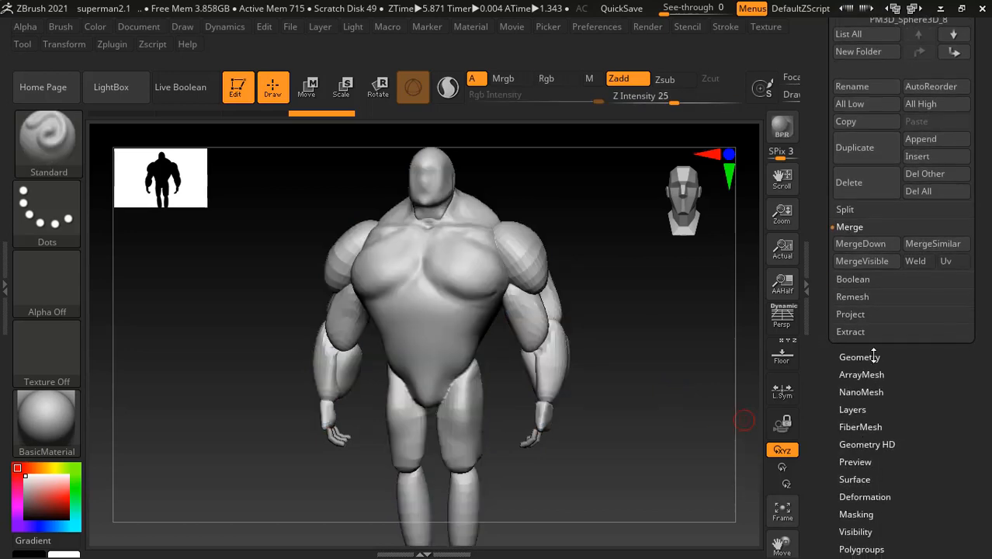
pyautogui.click(873, 356)
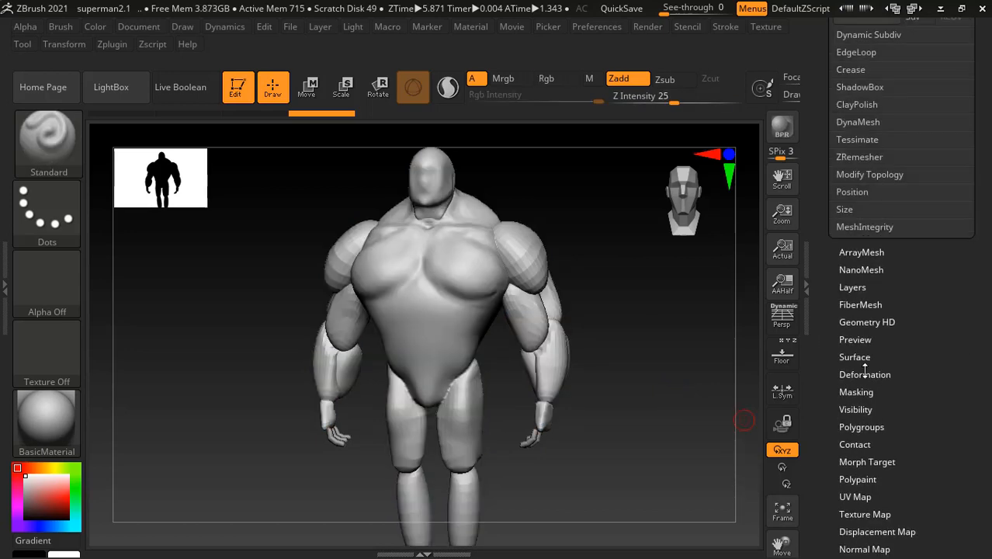
pyautogui.click(854, 123)
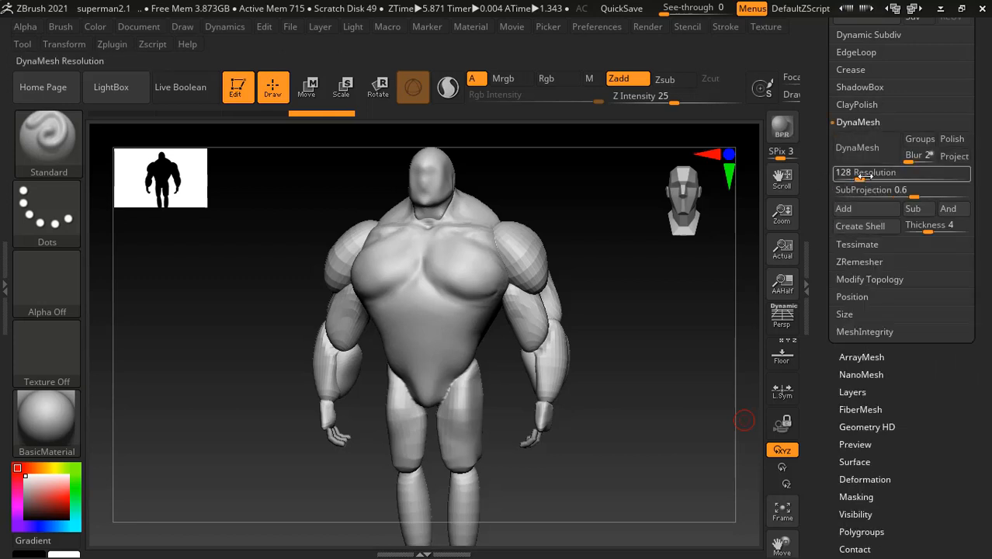
pyautogui.moveTo(858, 172); pyautogui.dragTo(869, 171)
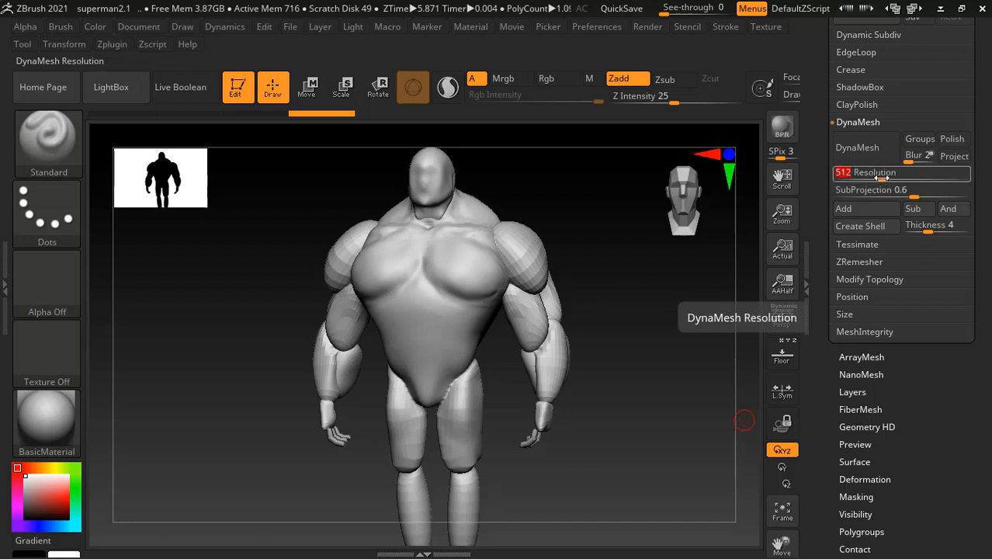
pyautogui.write('12')
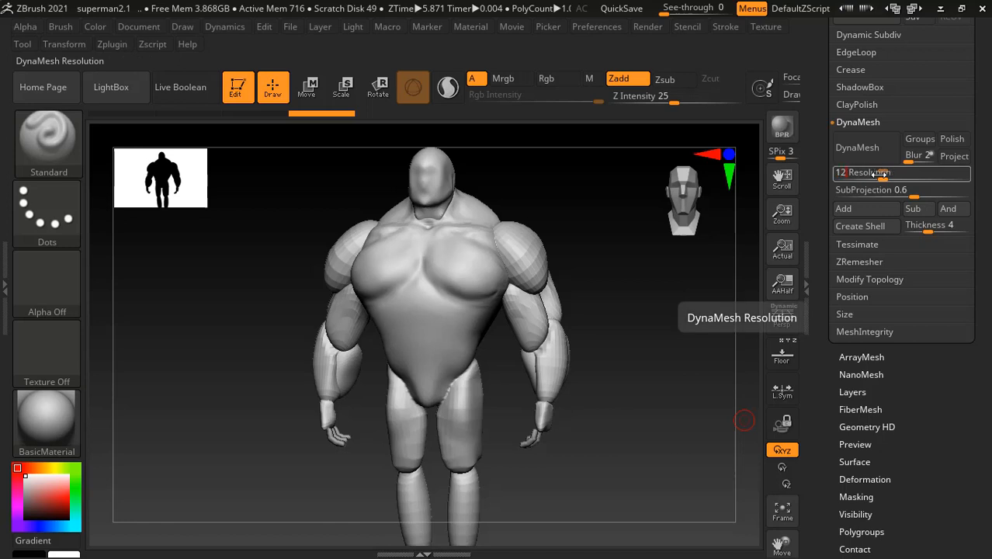
pyautogui.write('8')
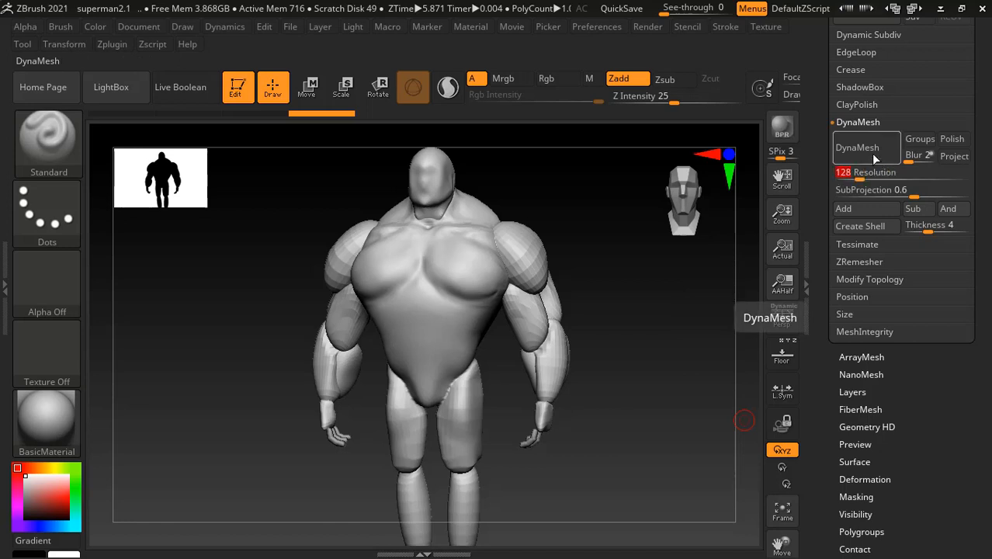
pyautogui.click(857, 146)
pyautogui.moveTo(664, 371)
pyautogui.mouseDown()
pyautogui.moveTo(686, 358)
pyautogui.moveTo(658, 369)
pyautogui.mouseUp()
pyautogui.hotkey('shift', 'f')
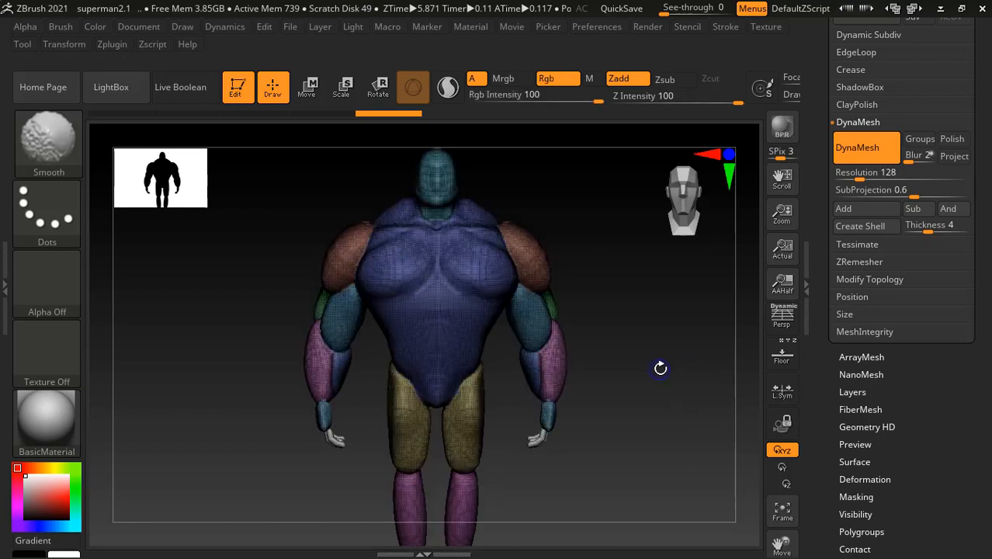
pyautogui.hotkey('shift', 'f')
pyautogui.hotkey('shift', 'f')
pyautogui.hotkey('shift', 'f')
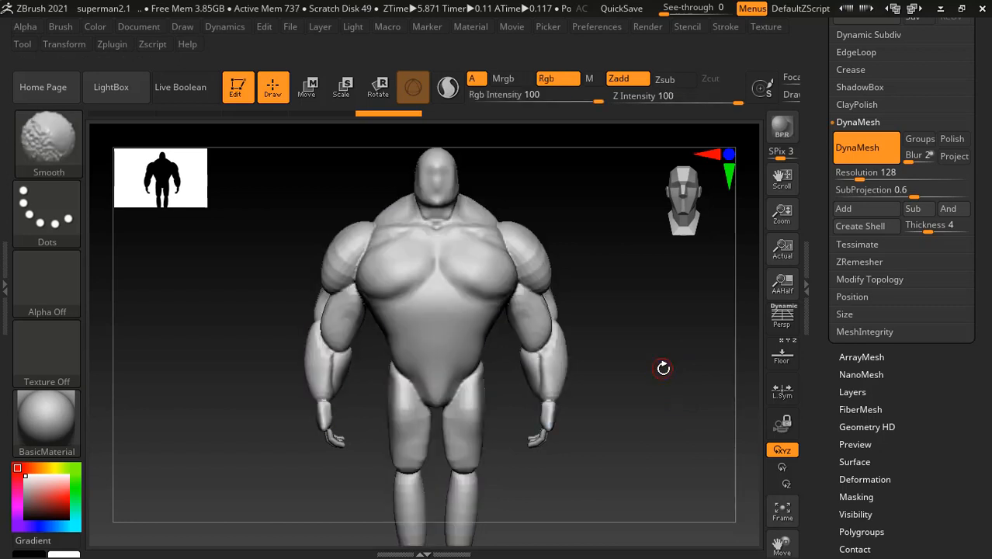
# - Bring the ZBrush Digital Sculpting Human Anatomy reference up beside the model and frame the figure's chest and shoulders
pyautogui.moveTo(696, 343)
pyautogui.mouseDown()
pyautogui.moveTo(693, 321)
pyautogui.moveTo(722, 321)
pyautogui.moveTo(690, 316)
pyautogui.moveTo(714, 372)
pyautogui.moveTo(569, 291)
pyautogui.mouseUp()
pyautogui.hotkey('alt', 'Tab')
pyautogui.hotkey('alt', 'Tab')
pyautogui.hotkey('alt', 'shift', 'Tab')
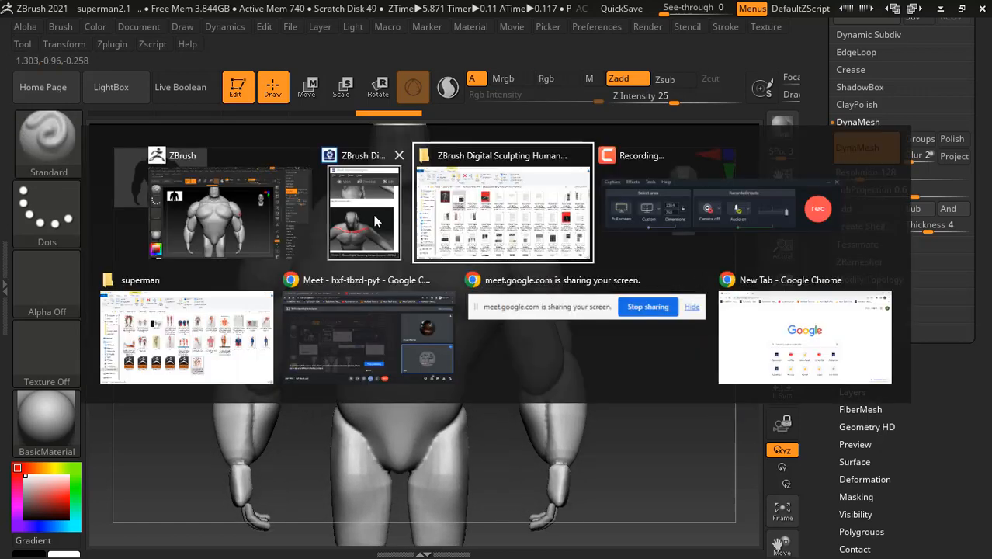
pyautogui.moveTo(558, 204); pyautogui.dragTo(556, 255)
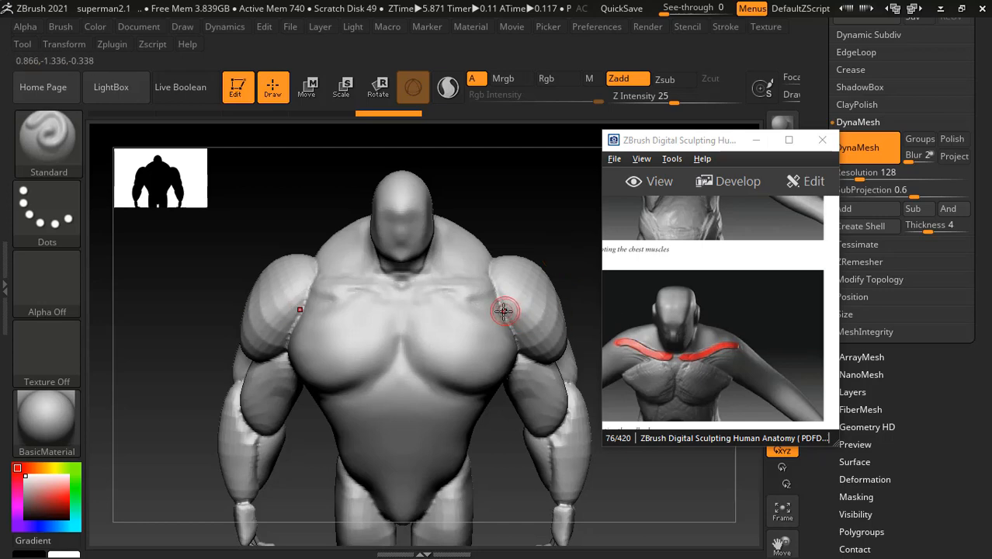
# - Smooth the front of both shoulders and their seams with the chest
pyautogui.press('shift')
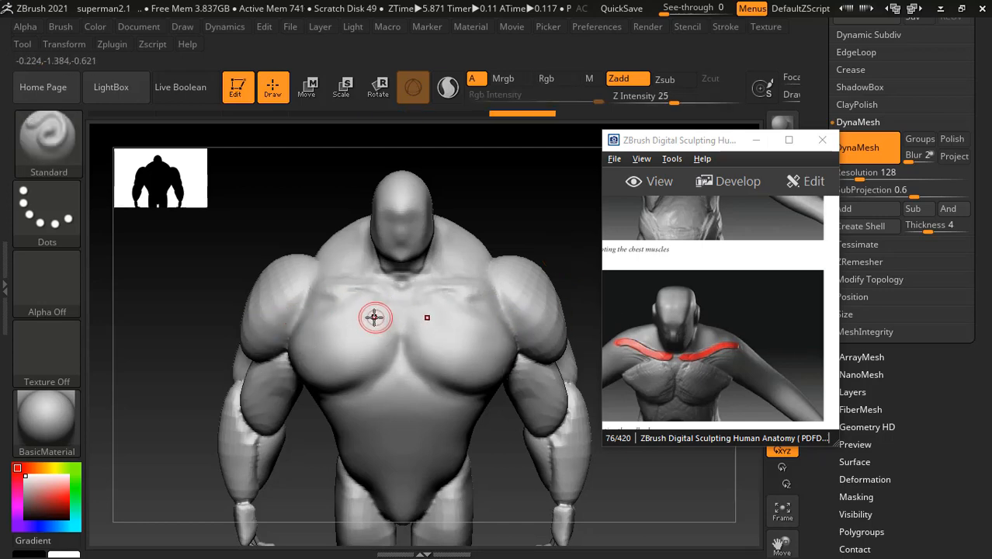
pyautogui.press('shift')
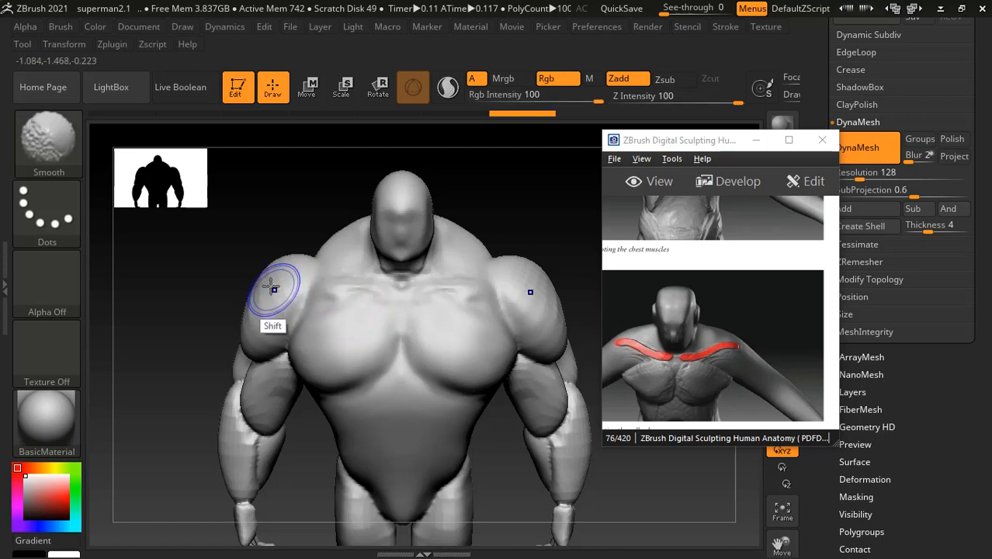
pyautogui.moveTo(271, 275)
pyautogui.keyDown('shift'); pyautogui.mouseDown()
pyautogui.moveTo(499, 277)
pyautogui.moveTo(602, 206)
pyautogui.moveTo(542, 206)
pyautogui.moveTo(277, 355)
pyautogui.moveTo(243, 338)
pyautogui.mouseUp(); pyautogui.keyUp('shift')
pyautogui.moveTo(434, 310)
pyautogui.keyDown('shift'); pyautogui.mouseDown()
pyautogui.moveTo(447, 264)
pyautogui.moveTo(456, 306)
pyautogui.moveTo(287, 343)
pyautogui.moveTo(439, 291)
pyautogui.mouseUp(); pyautogui.keyUp('shift')
pyautogui.press('shift')
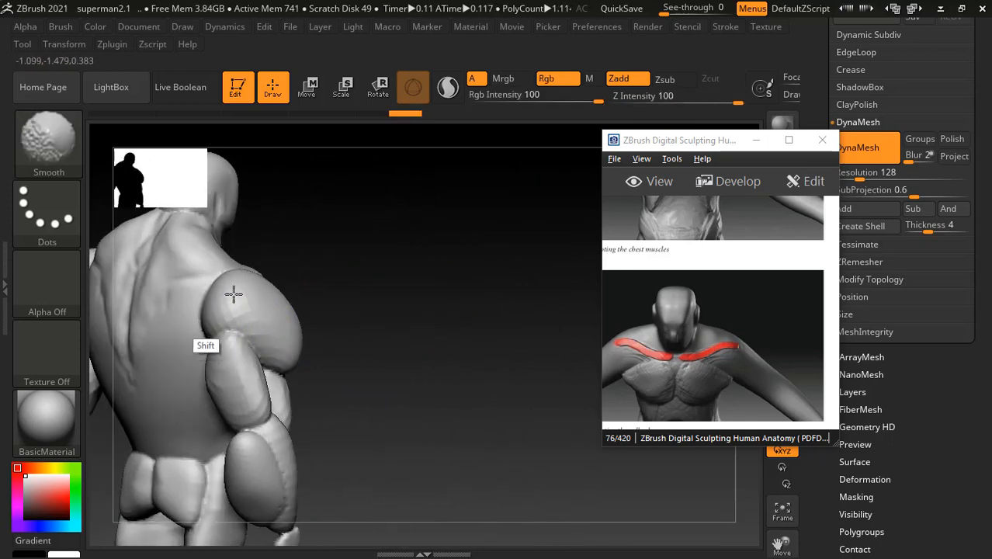
# - Smooth the shoulders and upper arms from behind, declining to turn on Sticky Keys
pyautogui.press('shift')
pyautogui.press('shift')
pyautogui.press('shift')
pyautogui.press('shift')
pyautogui.press('shift')
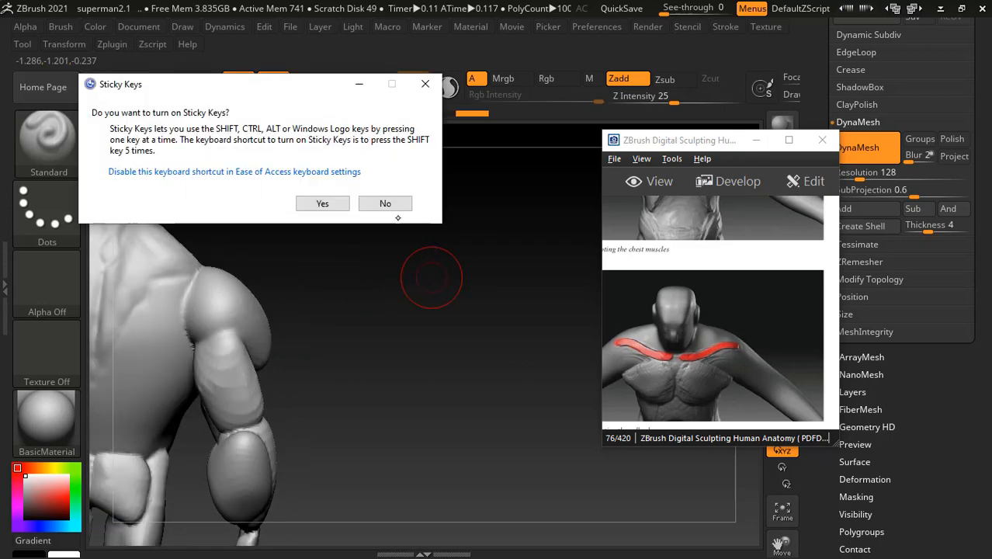
pyautogui.click(381, 202)
pyautogui.keyDown('shift'); pyautogui.moveTo(407, 213); pyautogui.dragTo(489, 318); pyautogui.keyUp('shift')
pyautogui.keyDown('alt'); pyautogui.moveTo(404, 312); pyautogui.dragTo(417, 297); pyautogui.keyUp('alt')
pyautogui.moveTo(220, 343)
pyautogui.keyDown('shift'); pyautogui.mouseDown()
pyautogui.moveTo(226, 352)
pyautogui.moveTo(203, 374)
pyautogui.mouseUp(); pyautogui.keyUp('shift')
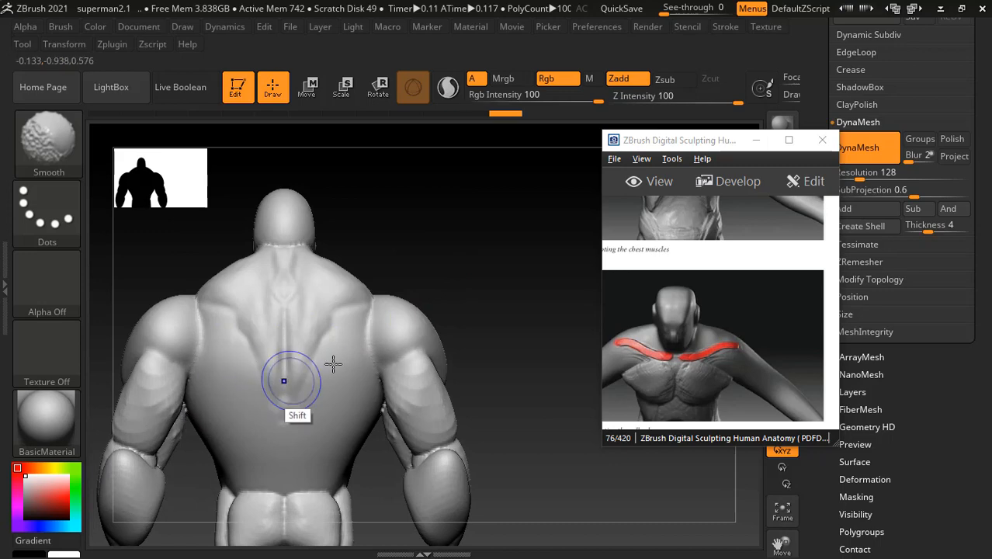
# - Lower the Smooth brush's Z Intensity to 14 and smooth the neck where it meets the head and shoulders, using a smaller brush
pyautogui.click(679, 102)
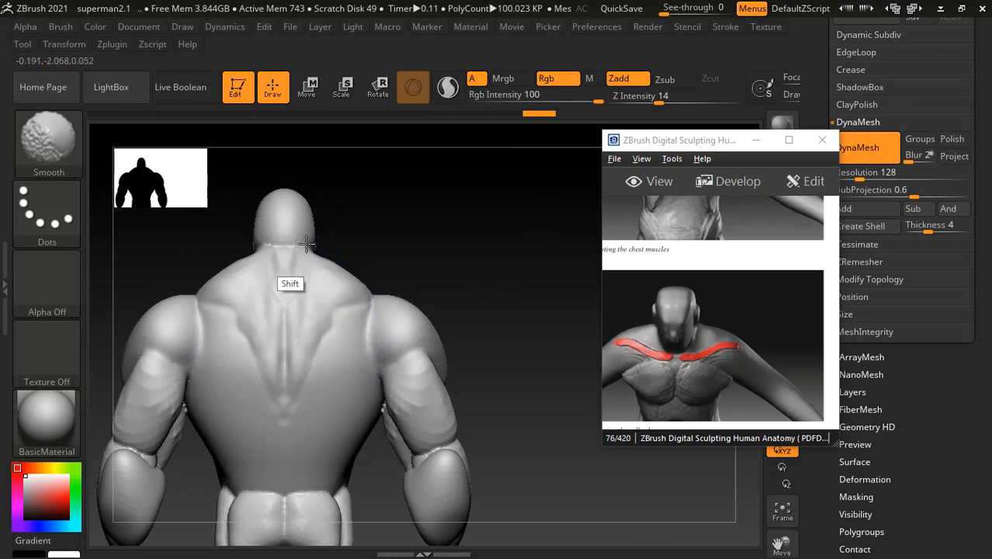
pyautogui.moveTo(361, 233)
pyautogui.mouseDown()
pyautogui.moveTo(466, 233)
pyautogui.moveTo(438, 223)
pyautogui.moveTo(461, 211)
pyautogui.moveTo(458, 243)
pyautogui.mouseUp()
pyautogui.press('shift')
pyautogui.press('[')
pyautogui.press('[')
pyautogui.press('[')
pyautogui.press('[')
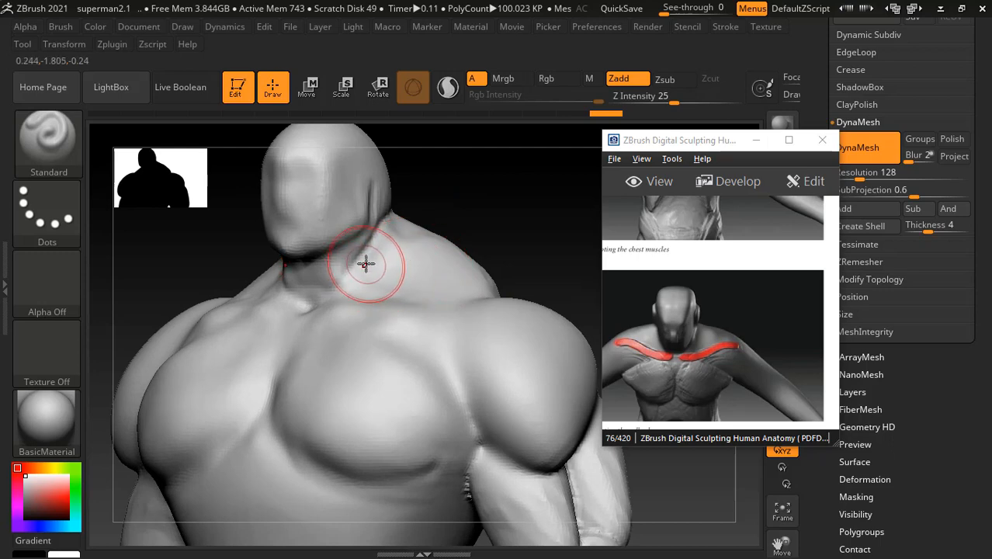
pyautogui.press('shift')
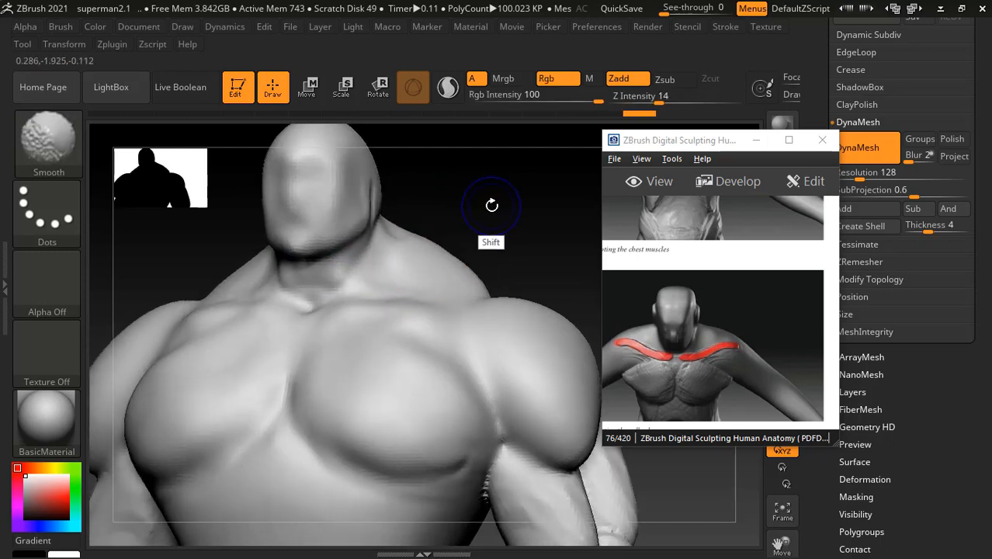
pyautogui.hotkey('shift', 'f')
pyautogui.hotkey('shift', 'f')
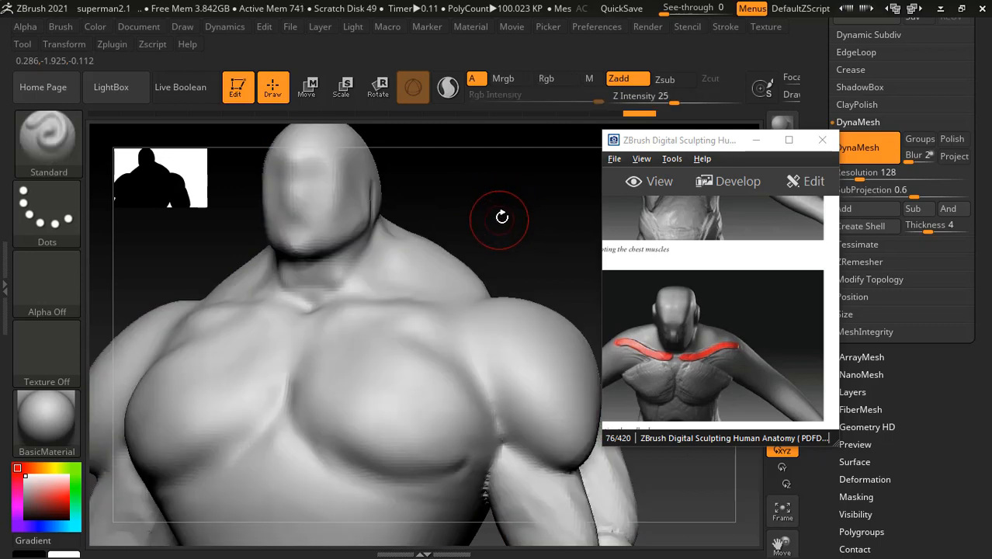
pyautogui.moveTo(503, 221)
pyautogui.keyDown('alt'); pyautogui.mouseDown()
pyautogui.moveTo(489, 193)
pyautogui.moveTo(509, 216)
pyautogui.moveTo(516, 202)
pyautogui.moveTo(483, 268)
pyautogui.mouseUp(); pyautogui.keyUp('alt')
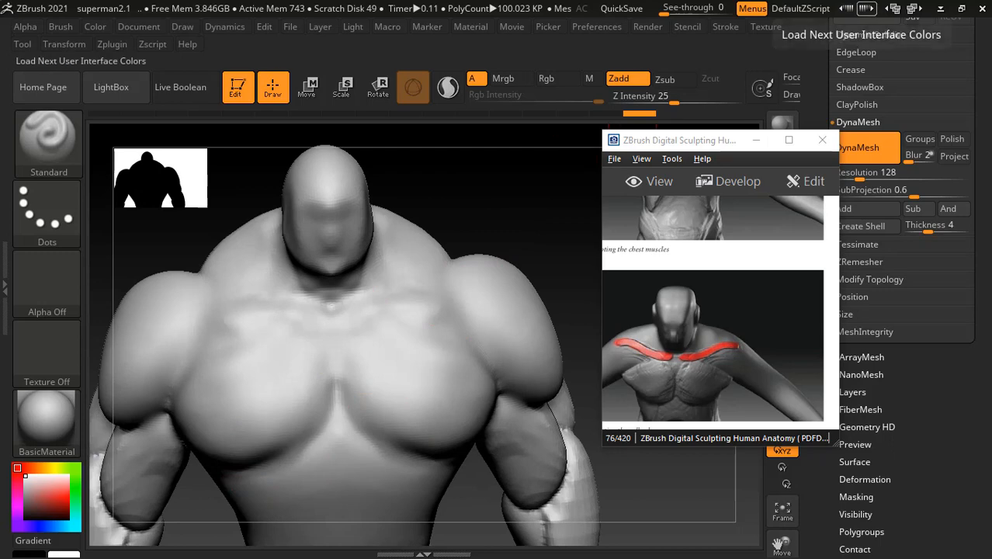
# - Load the compact_UI_brush_materials interface layout
pyautogui.click(921, 9)
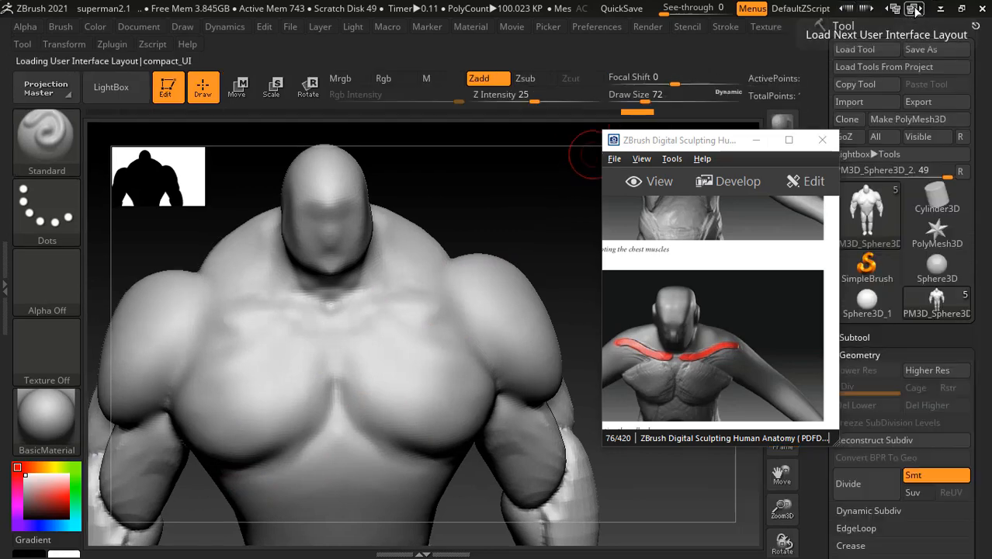
pyautogui.click(914, 9)
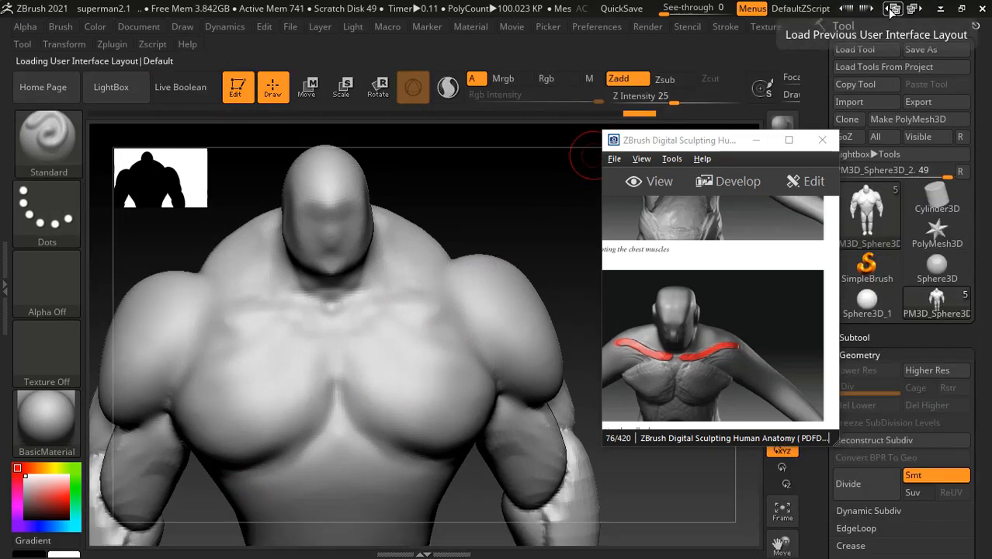
pyautogui.click(894, 9)
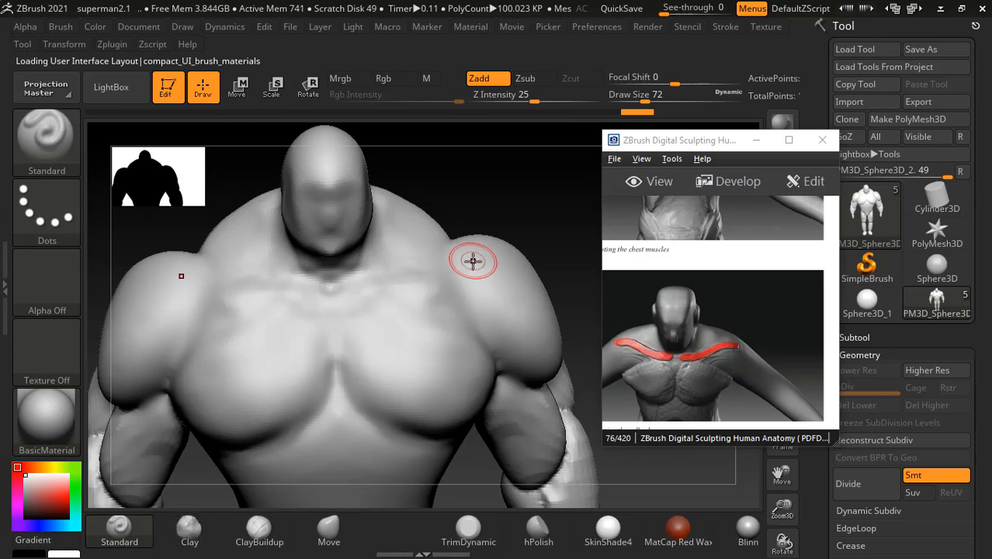
# - Sculpt both collarbones from neck to shoulder with the Standard brush at draw size 48, carving a groove along their upper edge
pyautogui.moveTo(522, 201); pyautogui.dragTo(509, 223)
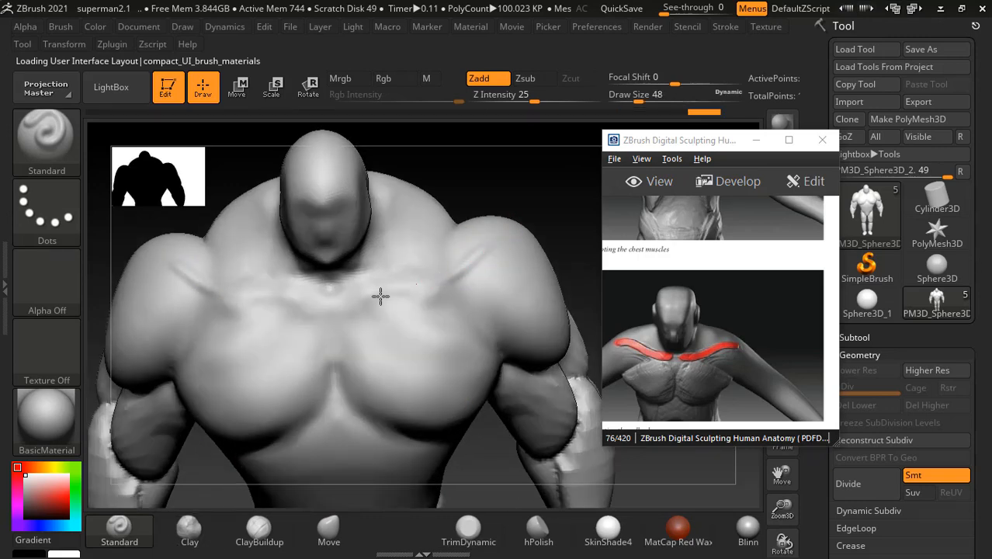
pyautogui.moveTo(380, 296)
pyautogui.mouseDown()
pyautogui.moveTo(334, 299)
pyautogui.moveTo(436, 278)
pyautogui.mouseUp()
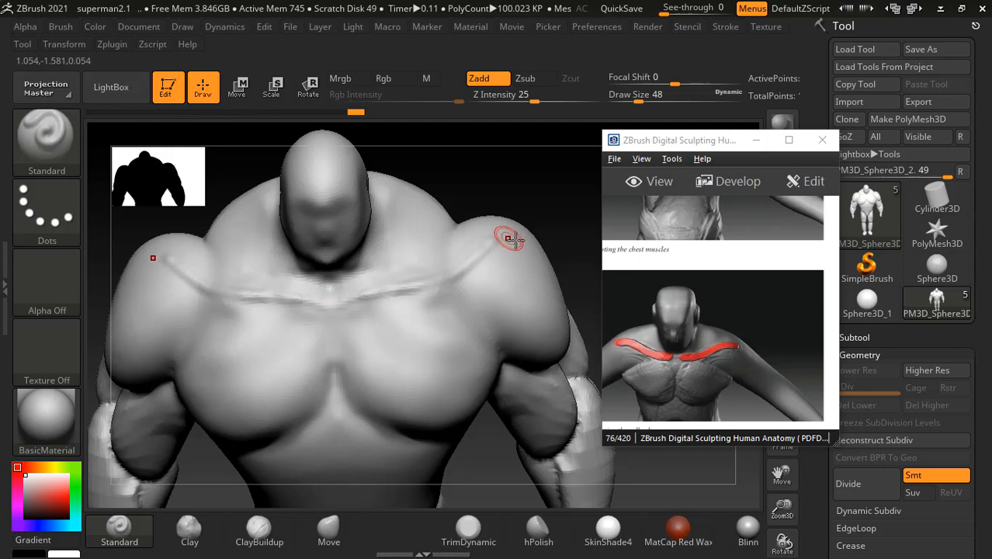
pyautogui.keyDown('alt'); pyautogui.moveTo(504, 246); pyautogui.dragTo(491, 244); pyautogui.keyUp('alt')
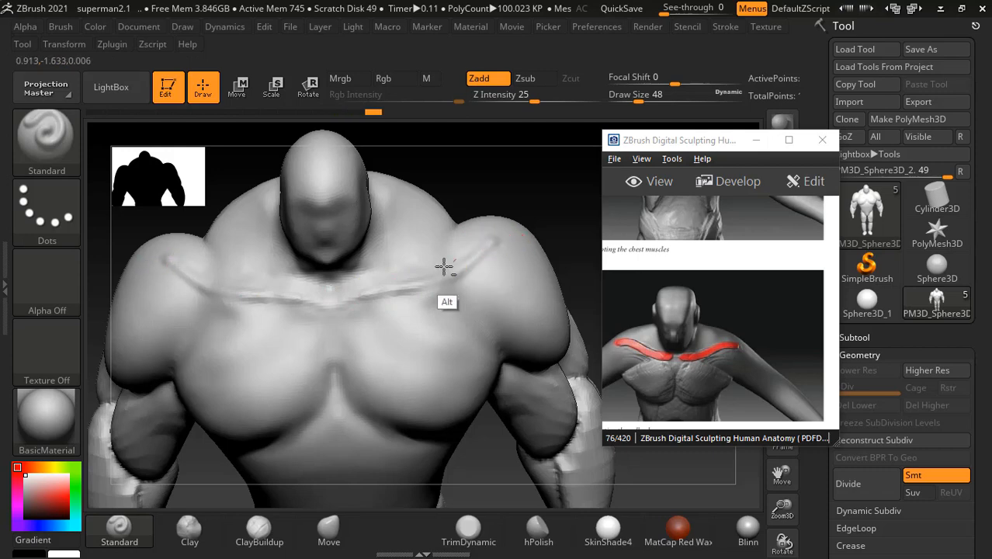
pyautogui.keyDown('alt'); pyautogui.moveTo(444, 267); pyautogui.dragTo(392, 280); pyautogui.keyUp('alt')
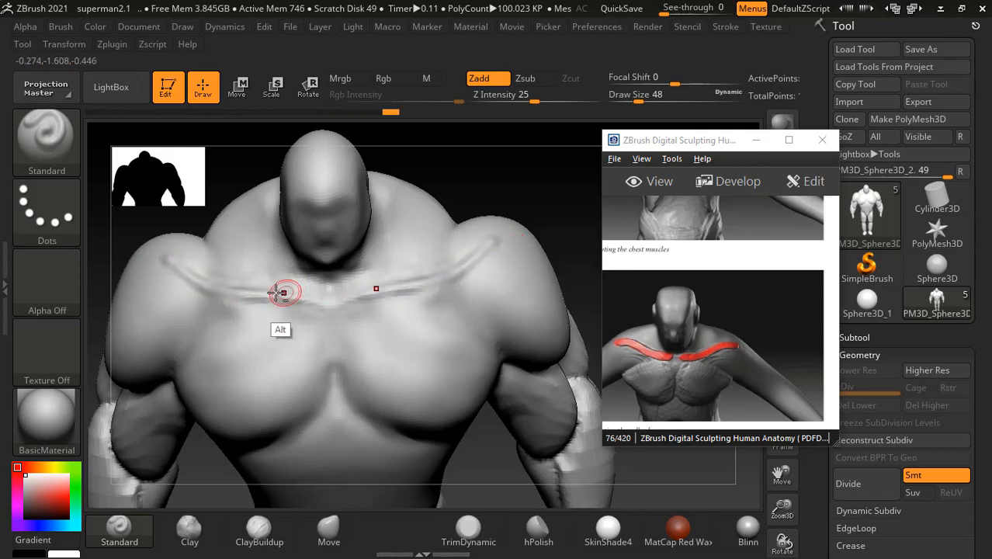
pyautogui.keyDown('alt'); pyautogui.moveTo(278, 293); pyautogui.dragTo(327, 288); pyautogui.keyUp('alt')
# - Smooth the collarbone ridges and blend their outer ends into the shoulders
pyautogui.moveTo(516, 164)
pyautogui.keyDown('shift'); pyautogui.mouseDown()
pyautogui.moveTo(503, 219)
pyautogui.moveTo(519, 210)
pyautogui.moveTo(491, 237)
pyautogui.mouseUp(); pyautogui.keyUp('shift')
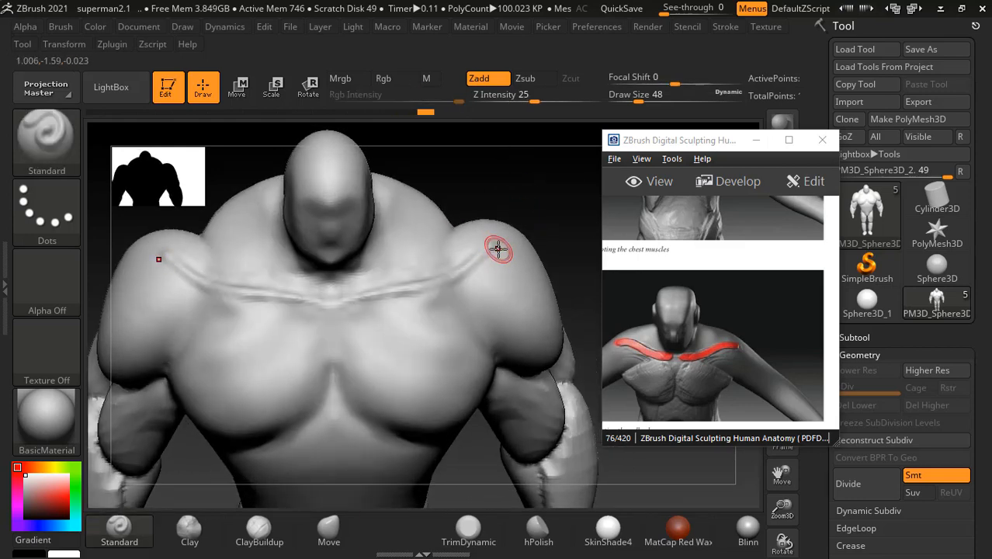
pyautogui.press('shift')
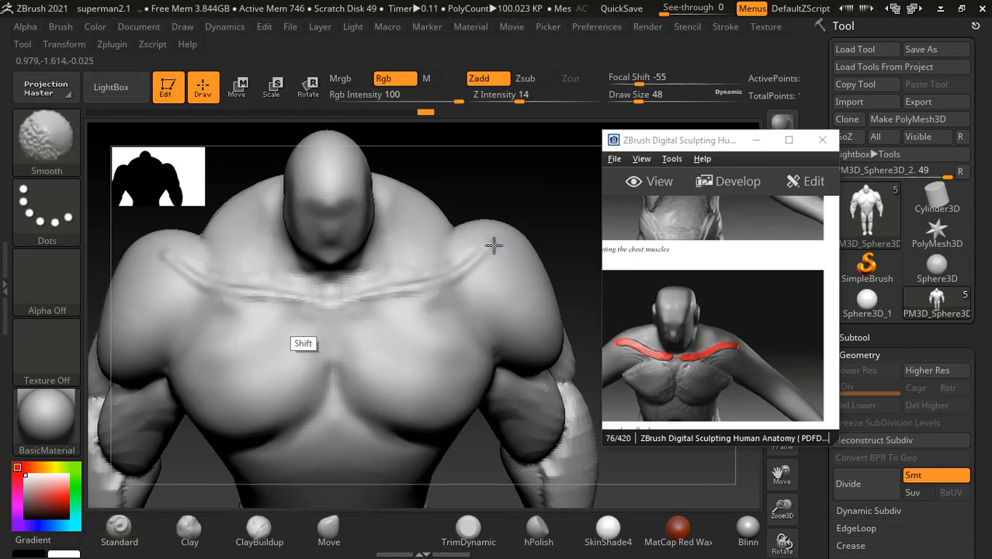
pyautogui.press('shift')
pyautogui.press('shift')
pyautogui.press('shift')
pyautogui.press('shift')
pyautogui.press('shift')
pyautogui.moveTo(494, 245); pyautogui.dragTo(531, 186)
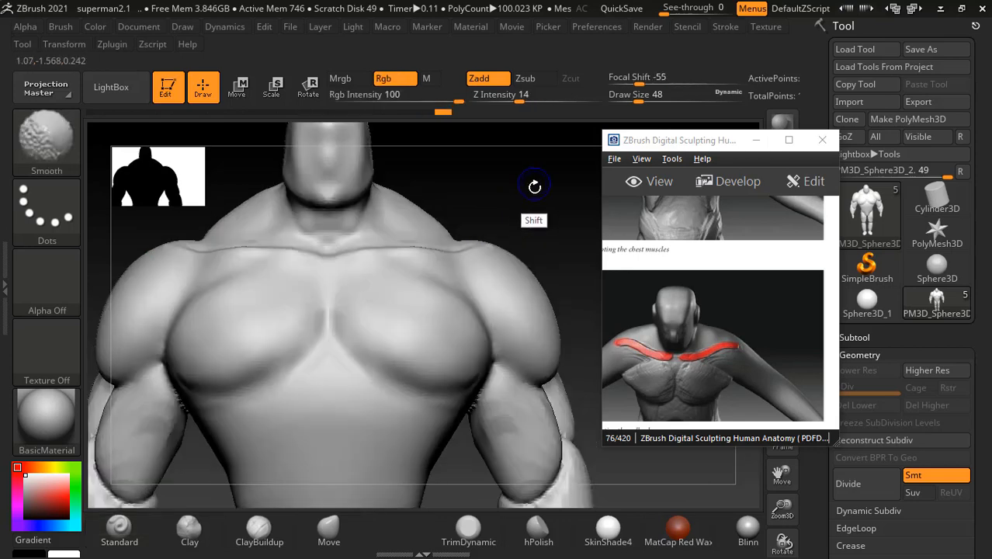
pyautogui.click(385, 204)
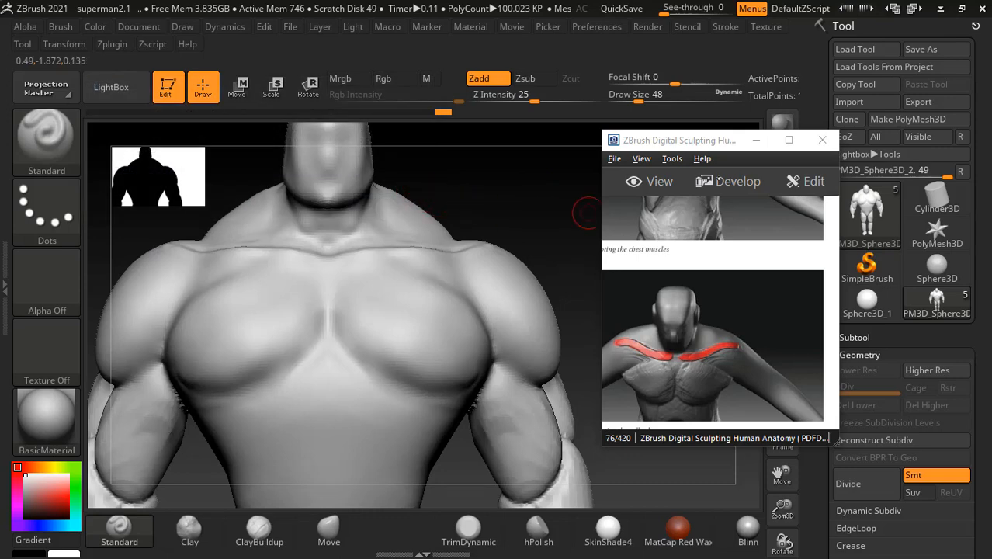
# - Place the anatomy book reference beside the torso, examining its chest-muscle and collarbone figures against the model from the front
pyautogui.moveTo(721, 140); pyautogui.dragTo(644, 89)
pyautogui.moveTo(716, 284); pyautogui.dragTo(689, 280)
pyautogui.click(481, 199)
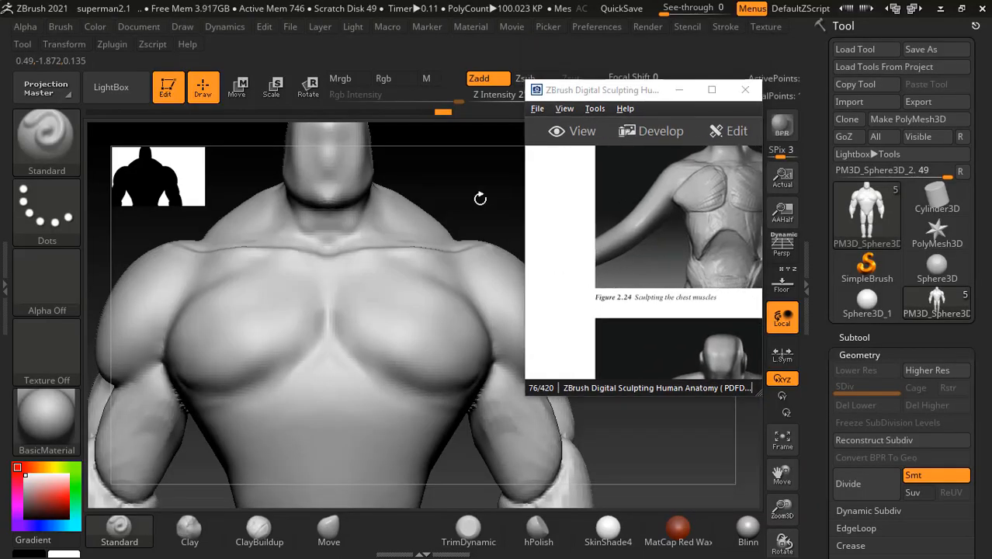
pyautogui.press('shift')
pyautogui.moveTo(480, 200); pyautogui.dragTo(428, 229)
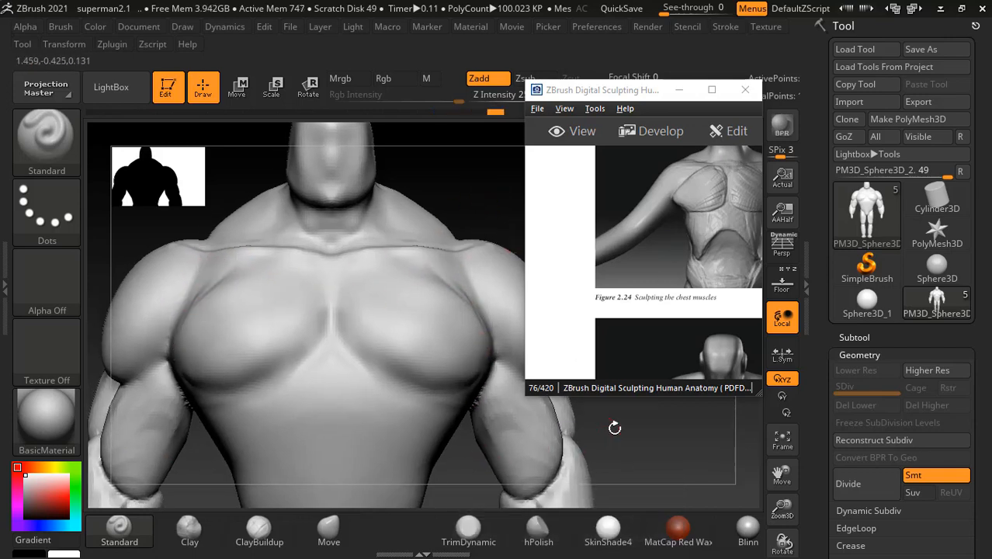
pyautogui.keyDown('alt'); pyautogui.moveTo(616, 427); pyautogui.dragTo(599, 388); pyautogui.keyUp('alt')
pyautogui.scroll(-2, 601, 364)
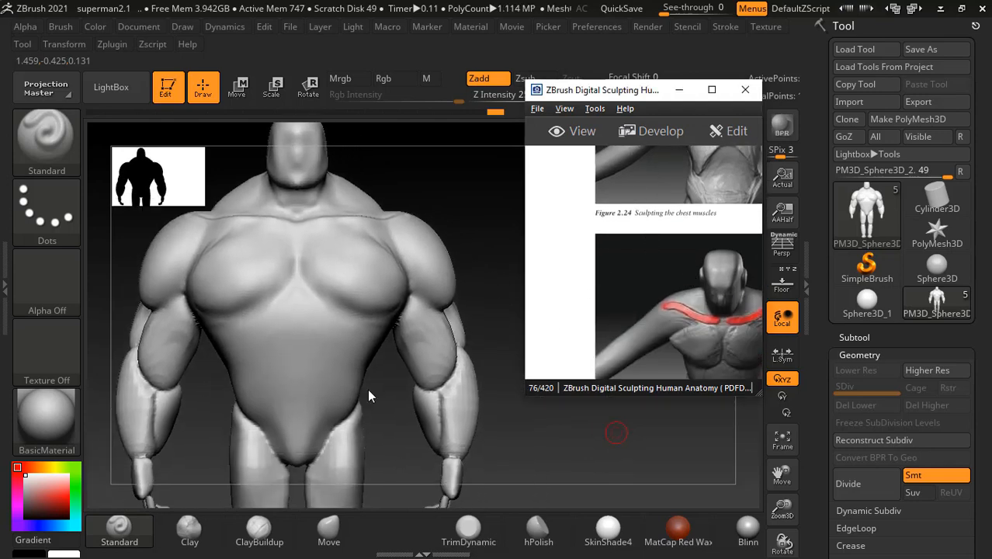
pyautogui.moveTo(683, 300); pyautogui.dragTo(684, 304)
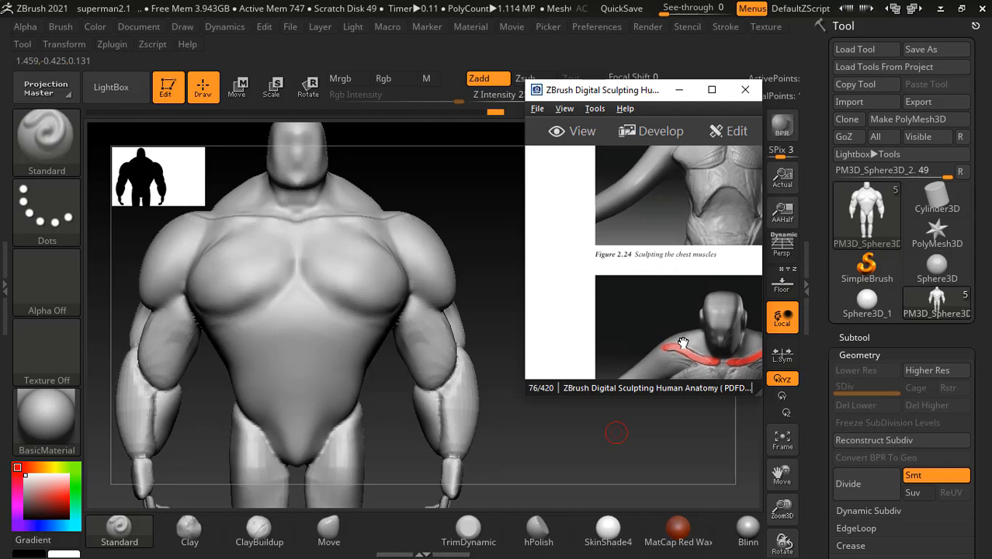
# - Sculpt the arch of the rib cage across the upper abdomen, below the chest, with the ClayBuildup brush
pyautogui.press('b')
pyautogui.press('c')
pyautogui.press('b')
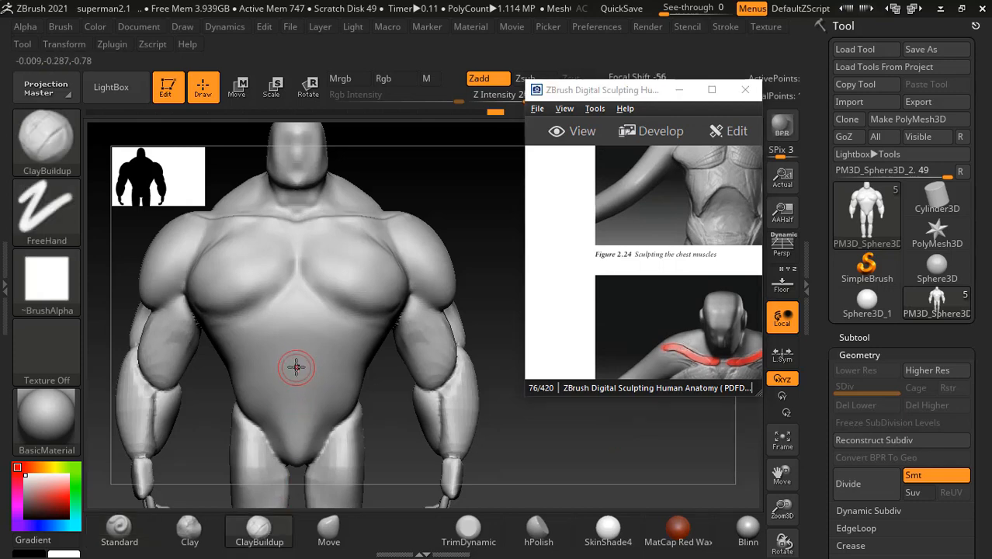
pyautogui.moveTo(270, 334); pyautogui.dragTo(354, 338)
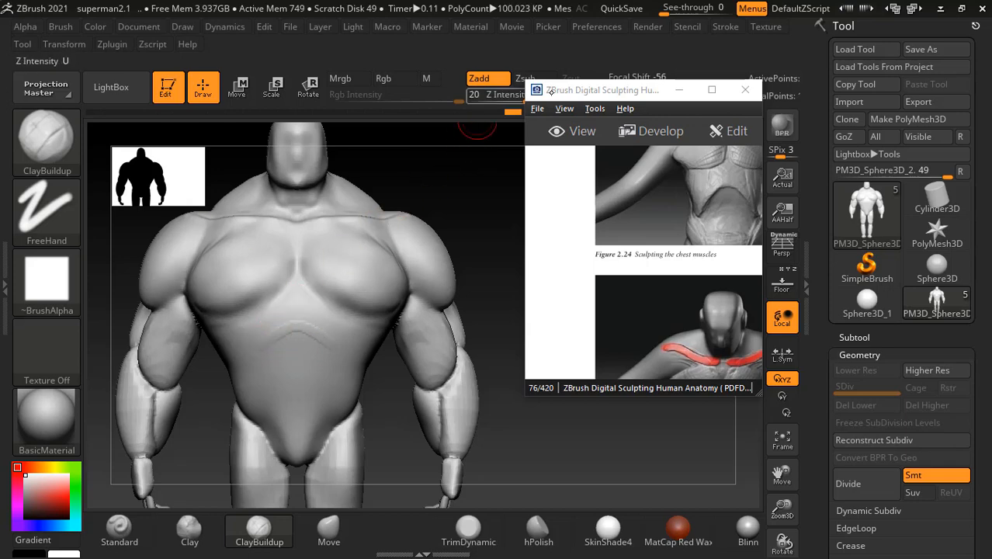
# - Lower ClayBuildup's Z Intensity to 1 and build up the ribs and sides of the abdomen around the arch, smoothing the strokes
pyautogui.moveTo(551, 89); pyautogui.dragTo(617, 83)
pyautogui.click(504, 99)
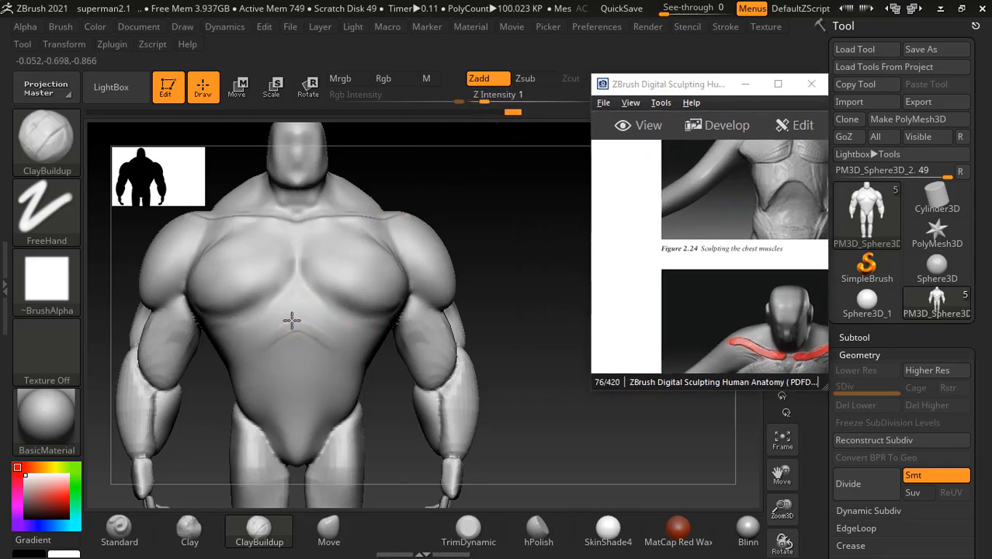
pyautogui.moveTo(512, 352); pyautogui.dragTo(376, 381)
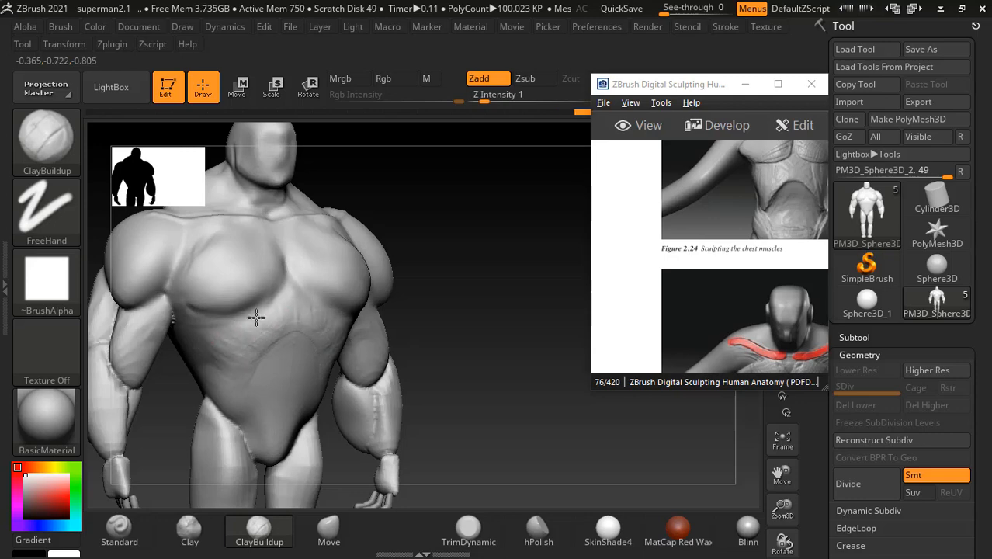
pyautogui.press('alt')
pyautogui.press('shift')
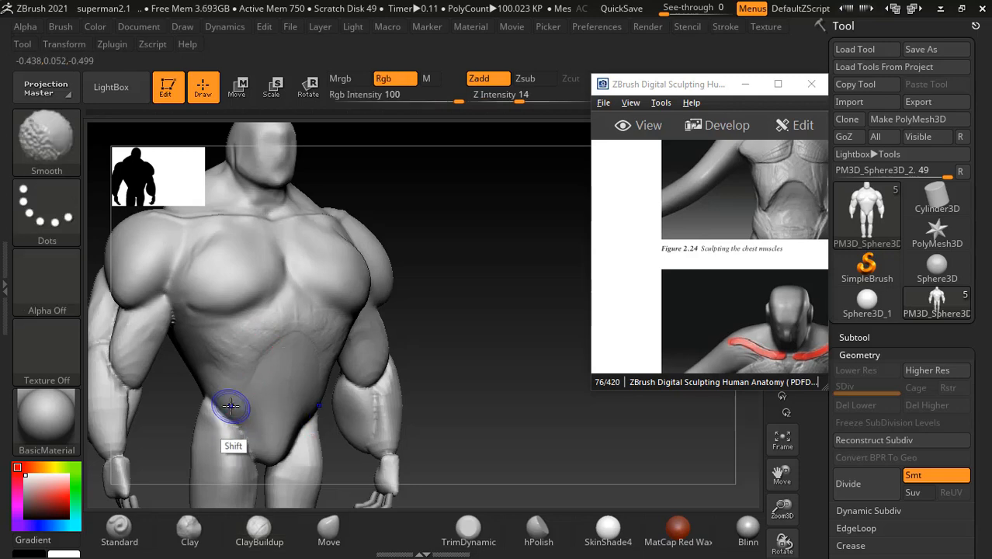
pyautogui.moveTo(353, 405)
pyautogui.mouseDown(button='right')
pyautogui.moveTo(513, 337)
pyautogui.moveTo(297, 330)
pyautogui.mouseUp(button='right')
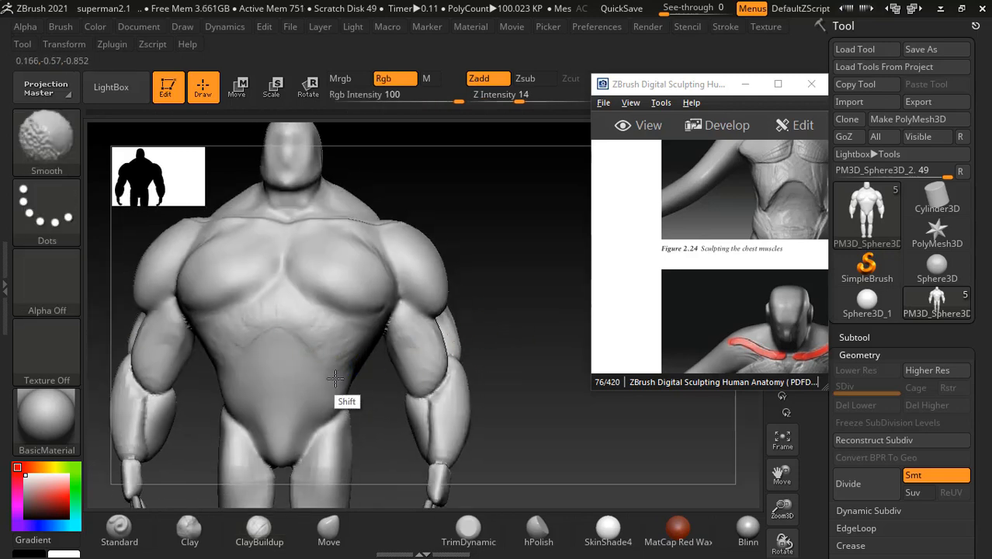
pyautogui.hscroll(2, 642, 294)
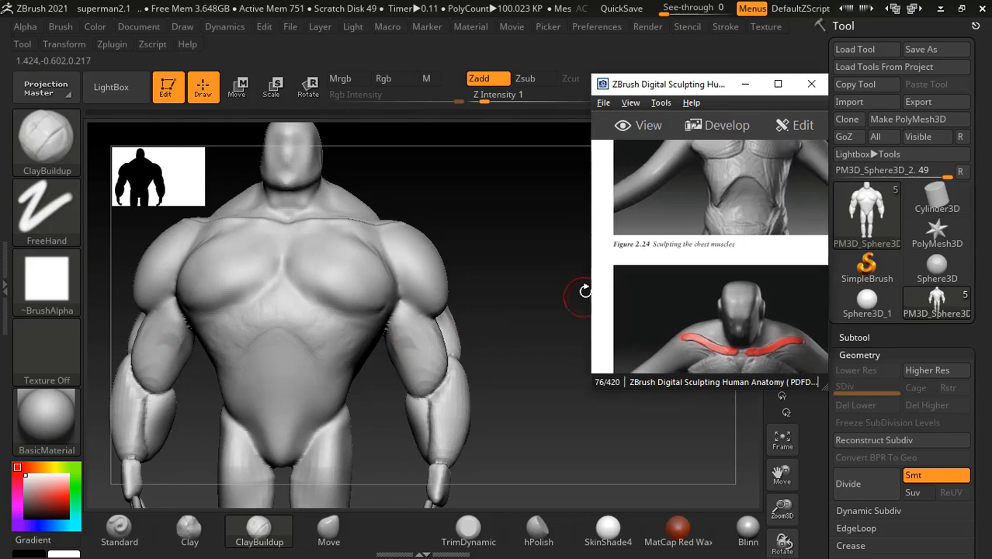
pyautogui.moveTo(585, 291); pyautogui.dragTo(449, 327)
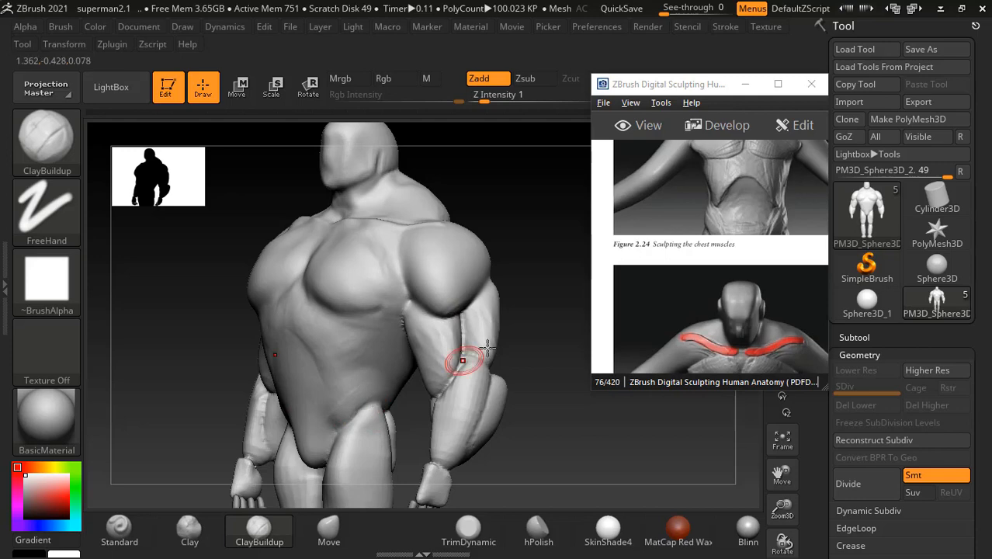
pyautogui.moveTo(465, 354); pyautogui.dragTo(449, 310, button='right')
pyautogui.moveTo(266, 378)
pyautogui.mouseDown(button='right')
pyautogui.moveTo(221, 336)
pyautogui.moveTo(523, 341)
pyautogui.moveTo(538, 274)
pyautogui.moveTo(528, 322)
pyautogui.mouseUp(button='right')
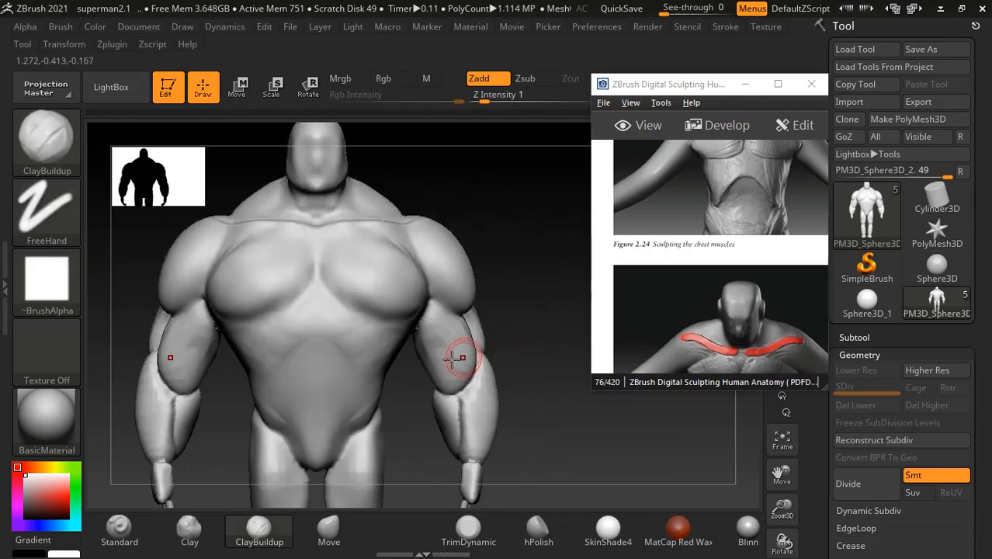
# - Isolate the torso polygroup to inspect its front and side shape, and unhide the rest of the figure
pyautogui.keyDown('ctrl'); pyautogui.keyDown('shift'); pyautogui.click(356, 349); pyautogui.keyUp('shift'); pyautogui.keyUp('ctrl')
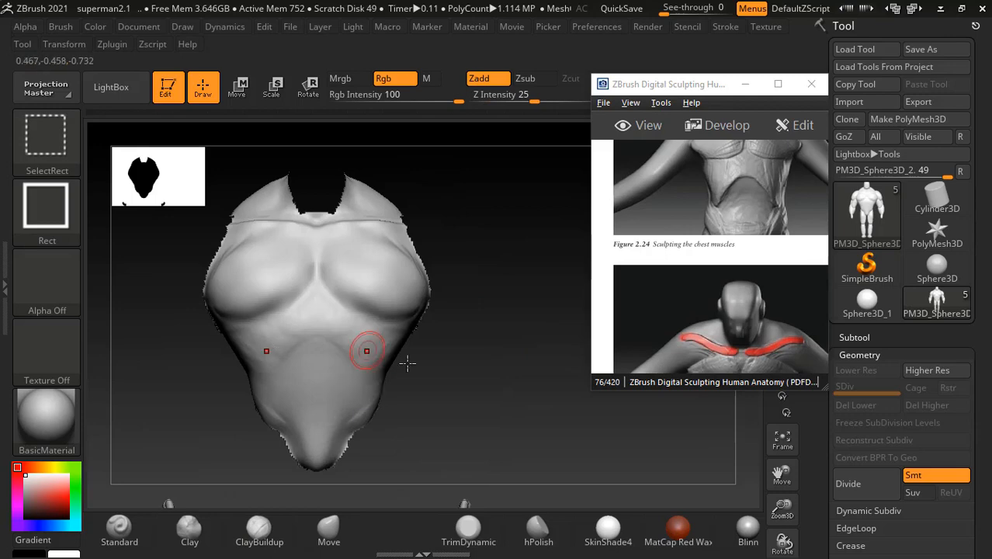
pyautogui.moveTo(522, 350); pyautogui.dragTo(425, 398, button='right')
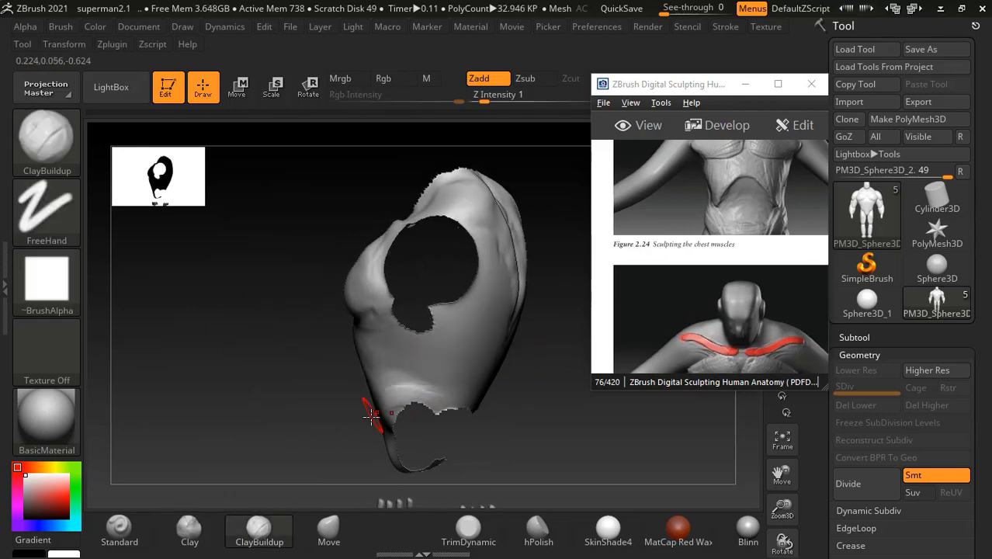
pyautogui.moveTo(365, 410); pyautogui.dragTo(306, 398, button='right')
pyautogui.keyDown('ctrl'); pyautogui.keyDown('shift'); pyautogui.click(532, 381); pyautogui.keyUp('shift'); pyautogui.keyUp('ctrl')
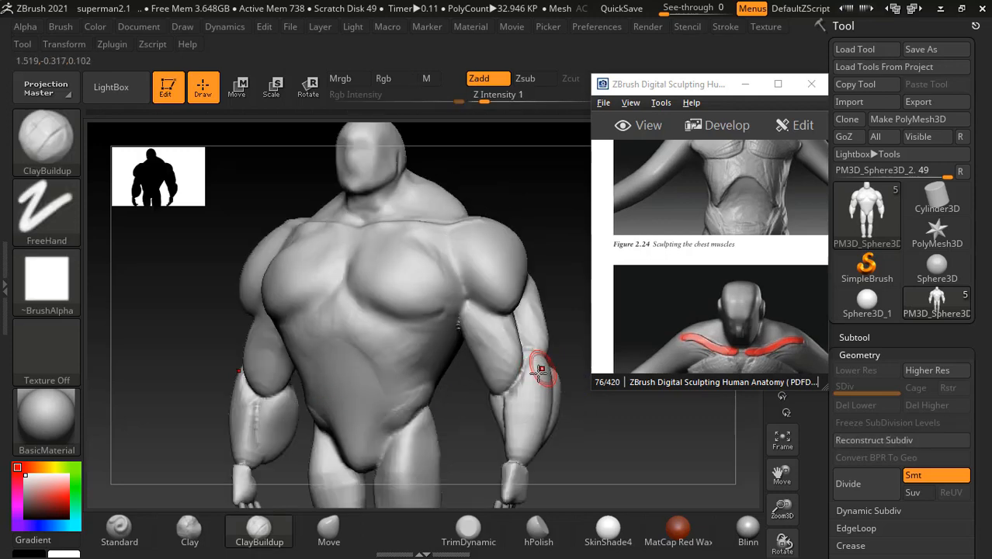
# - Examine the torso's lower edge and back with polygroup colours displayed and the thighs hidden, restoring the full plain model at the end
pyautogui.hotkey('shift', 'f')
pyautogui.hotkey('shift', 'f')
pyautogui.hotkey('shift', 'f')
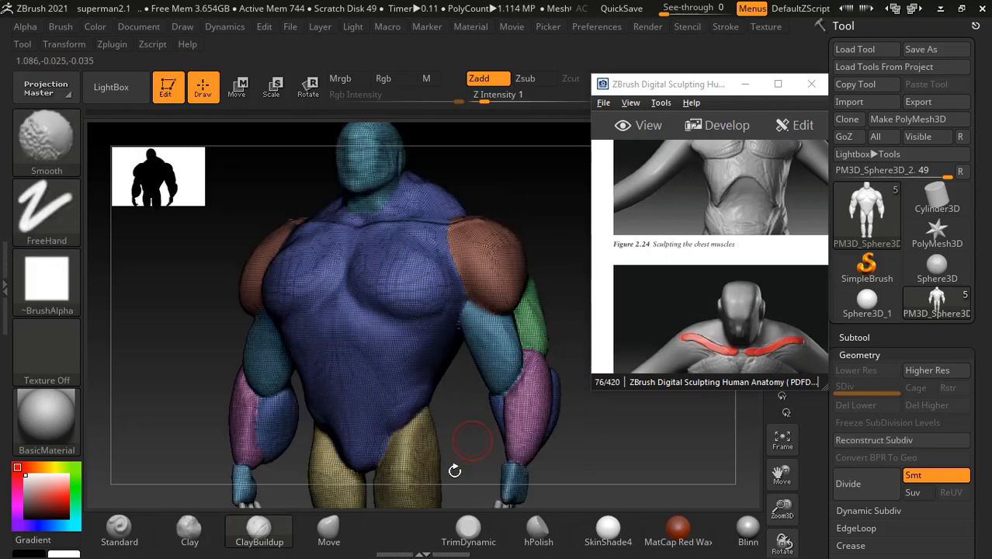
pyautogui.keyDown('ctrl'); pyautogui.keyDown('shift'); pyautogui.click(429, 469); pyautogui.keyUp('shift'); pyautogui.keyUp('ctrl')
pyautogui.keyDown('ctrl'); pyautogui.keyDown('shift'); pyautogui.click(429, 469); pyautogui.keyUp('shift'); pyautogui.keyUp('ctrl')
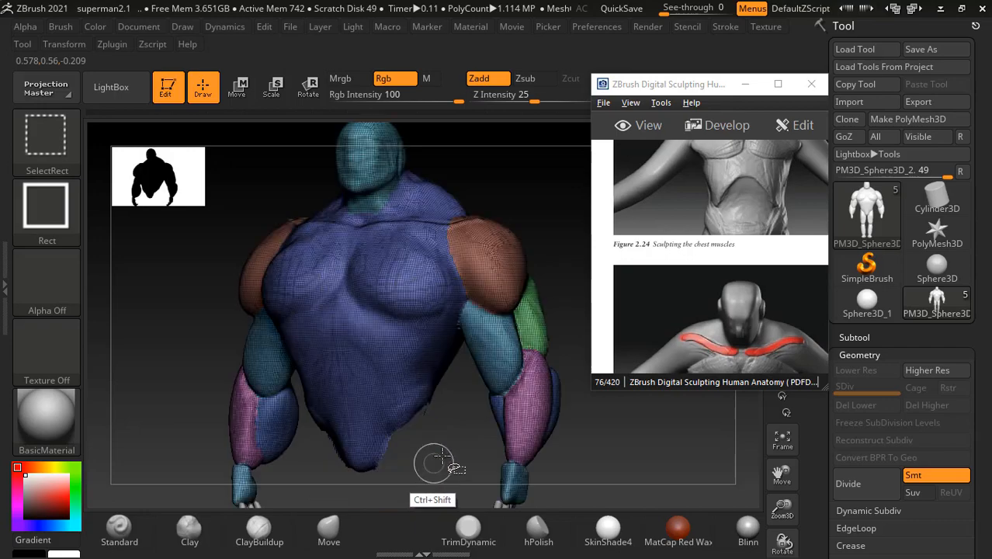
pyautogui.moveTo(467, 439); pyautogui.dragTo(471, 401)
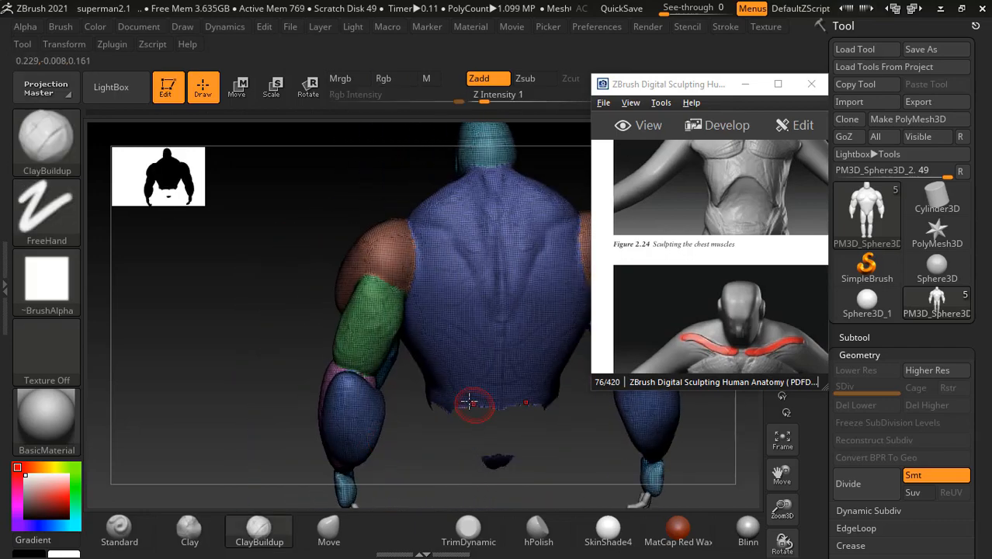
pyautogui.moveTo(247, 349); pyautogui.dragTo(337, 372)
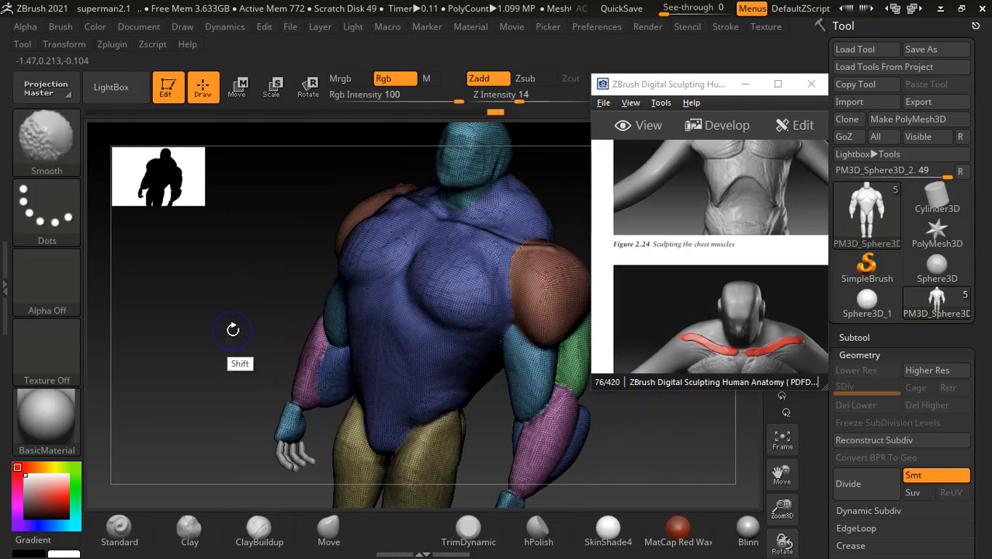
pyautogui.keyDown('shift'); pyautogui.moveTo(233, 328); pyautogui.dragTo(381, 366); pyautogui.keyUp('shift')
pyautogui.hotkey('shift', 'f')
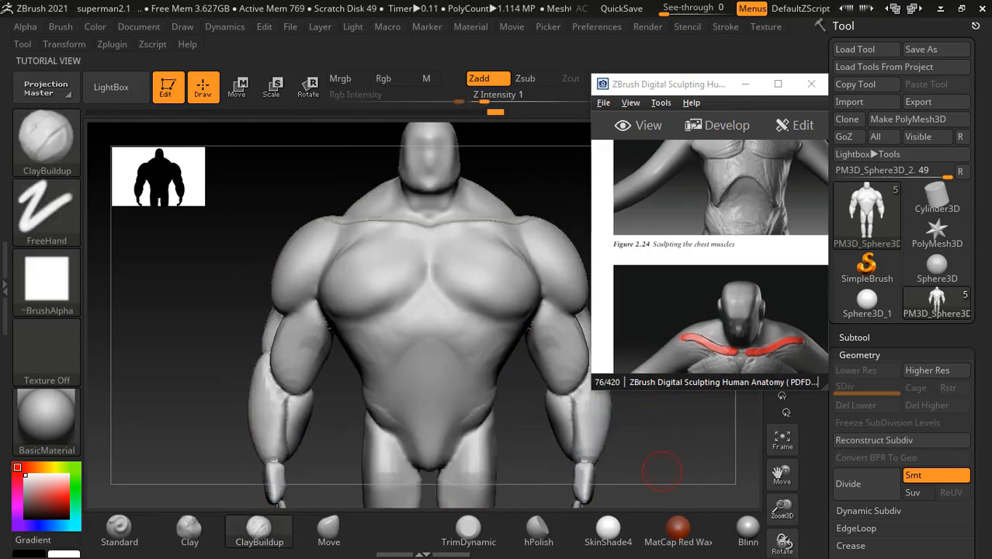
# - Study the book's shoulder, back-of-neck and neck-muscle figures, comparing them with the model from the side and front
pyautogui.click(678, 527)
pyautogui.scroll(-3, 743, 242)
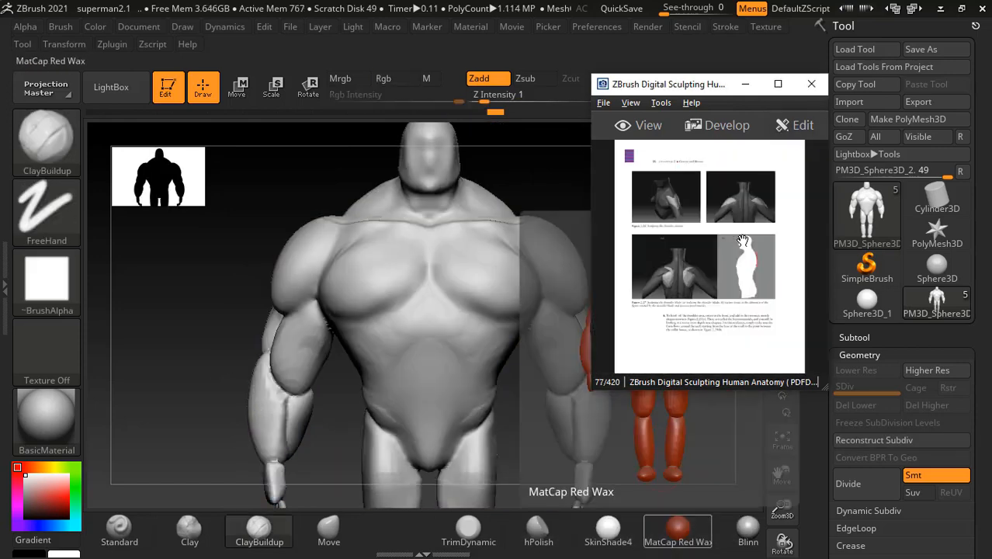
pyautogui.keyDown('ctrl'); pyautogui.scroll(3, 733, 237); pyautogui.keyUp('ctrl')
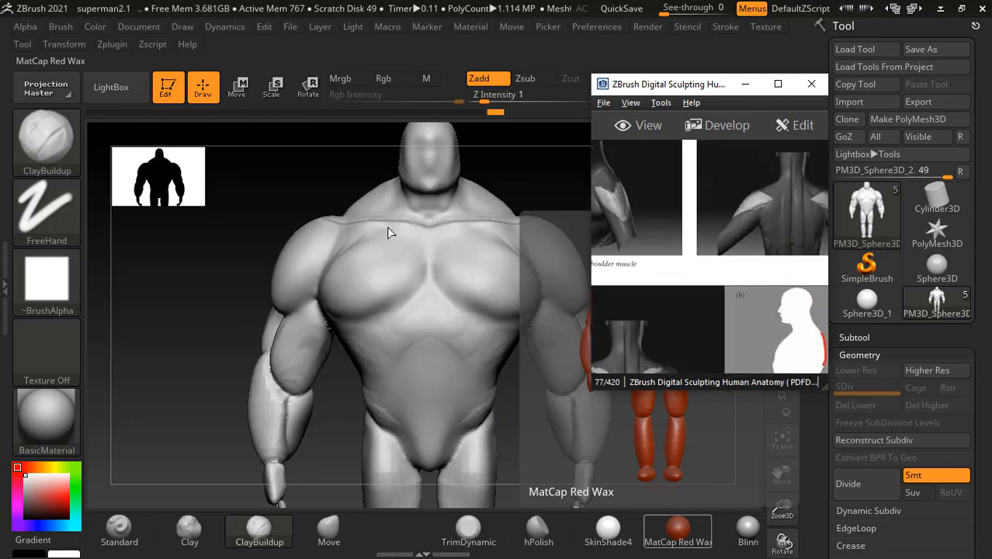
pyautogui.moveTo(299, 186); pyautogui.dragTo(527, 332)
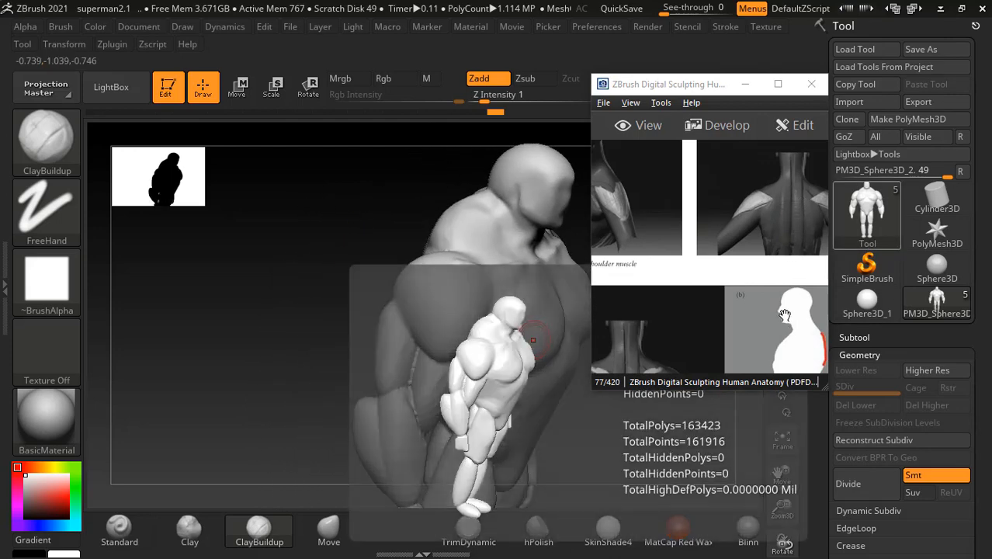
pyautogui.moveTo(770, 305); pyautogui.dragTo(806, 228)
pyautogui.keyDown('ctrl'); pyautogui.scroll(-3, 806, 228); pyautogui.keyUp('ctrl')
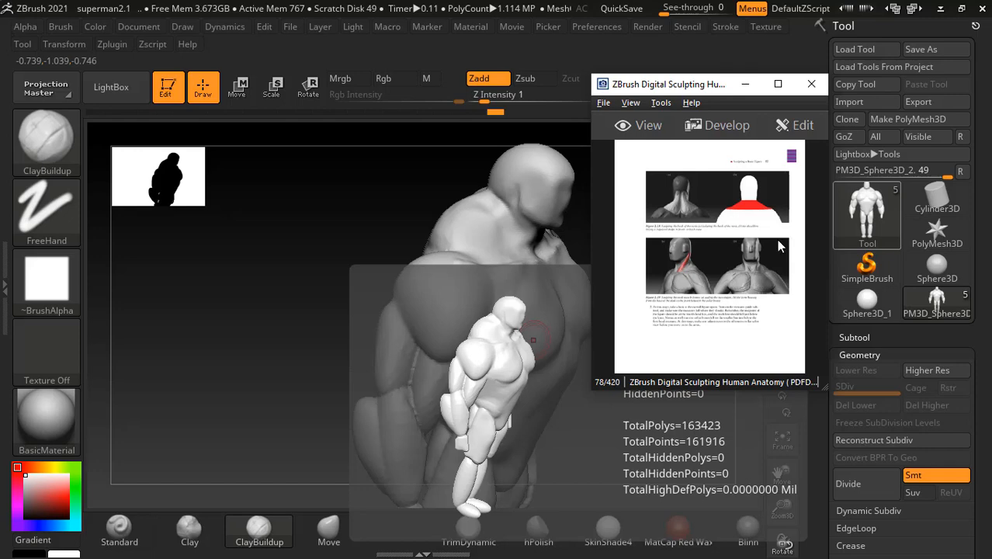
pyautogui.keyDown('ctrl'); pyautogui.scroll(3, 753, 260); pyautogui.keyUp('ctrl')
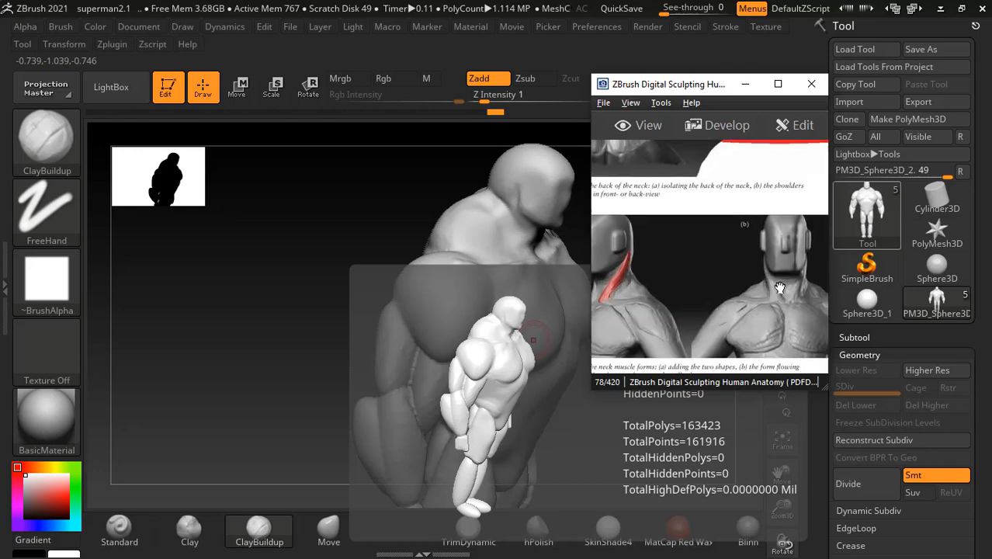
pyautogui.moveTo(753, 260); pyautogui.dragTo(662, 308)
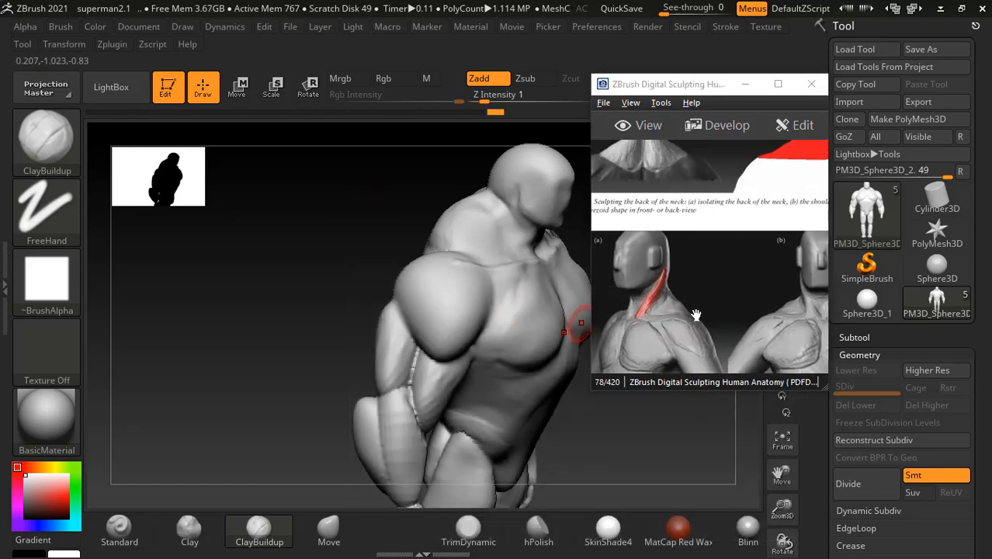
pyautogui.moveTo(405, 221); pyautogui.dragTo(286, 204)
pyautogui.moveTo(478, 168)
pyautogui.keyDown('shift'); pyautogui.mouseDown()
pyautogui.moveTo(512, 204)
pyautogui.moveTo(497, 239)
pyautogui.moveTo(505, 248)
pyautogui.moveTo(476, 222)
pyautogui.moveTo(515, 224)
pyautogui.moveTo(531, 254)
pyautogui.mouseUp(); pyautogui.keyUp('shift')
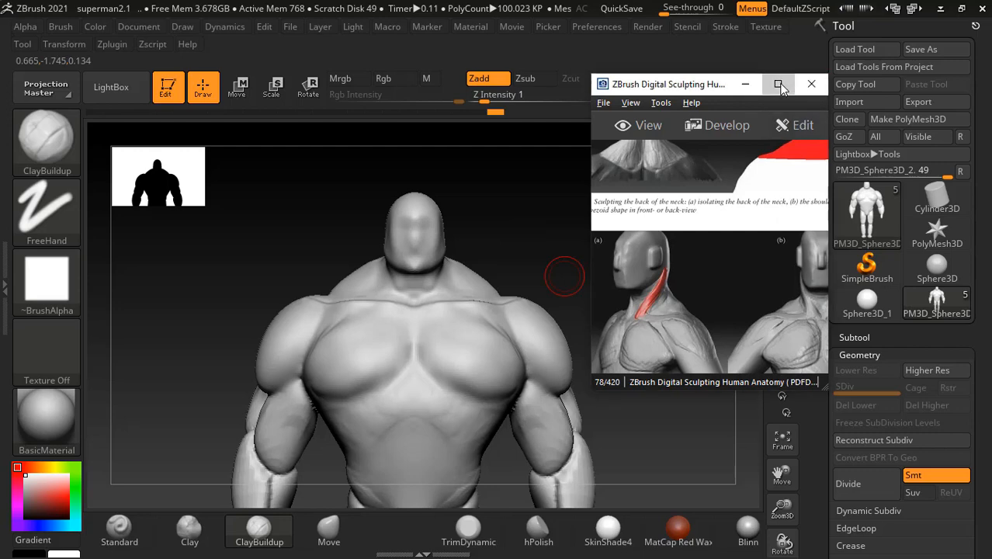
# - Enlarge the book page to read the neck-muscle figures and their instructions, and return it to a small window zoomed on the neck
pyautogui.doubleClick(686, 86)
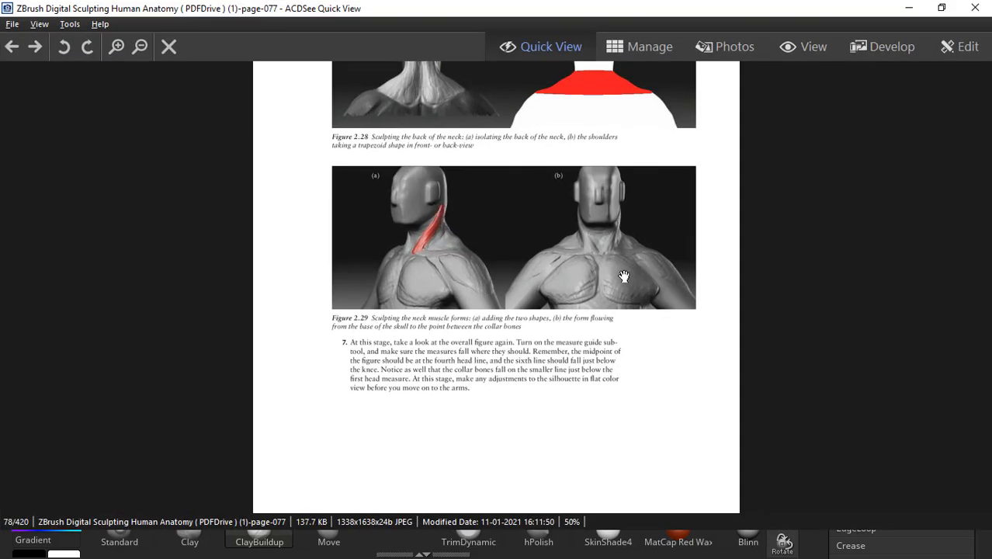
pyautogui.scroll(-1, 624, 276)
pyautogui.scroll(1, 622, 281)
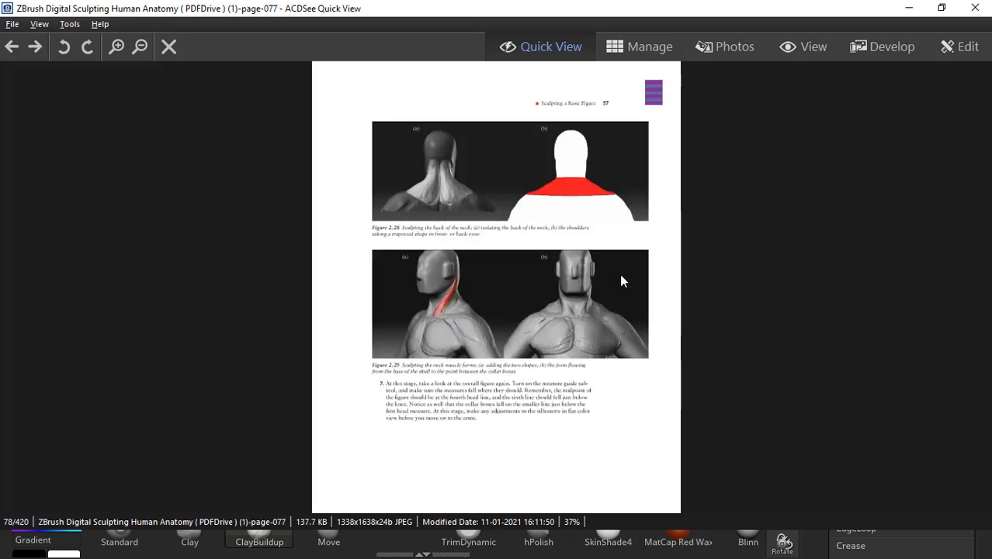
pyautogui.click(942, 8)
pyautogui.keyDown('ctrl'); pyautogui.scroll(2, 734, 300); pyautogui.keyUp('ctrl')
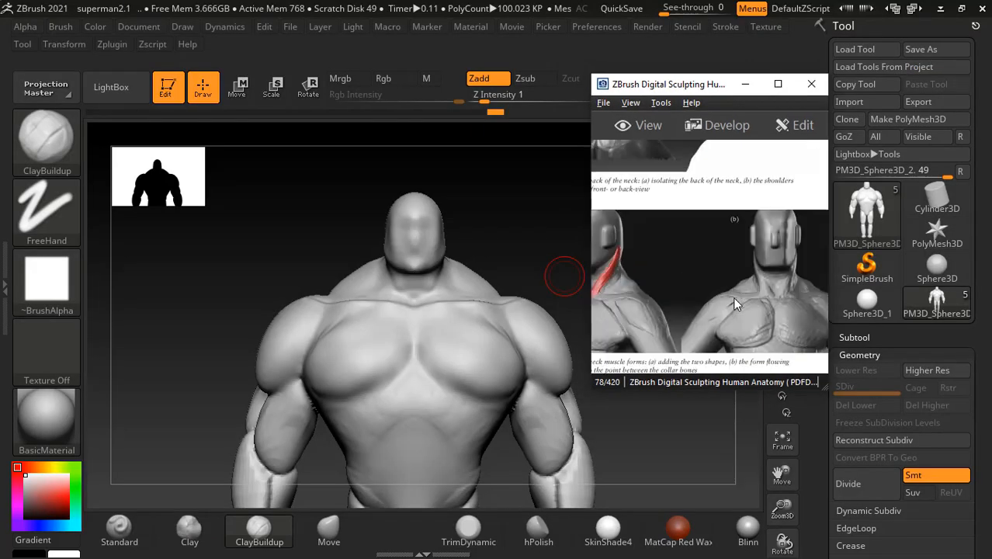
# - Frame the side of the neck, choose the Standard brush, and turn on the Floor display with the Superman reference image
pyautogui.click(532, 224)
pyautogui.moveTo(531, 224); pyautogui.dragTo(571, 222)
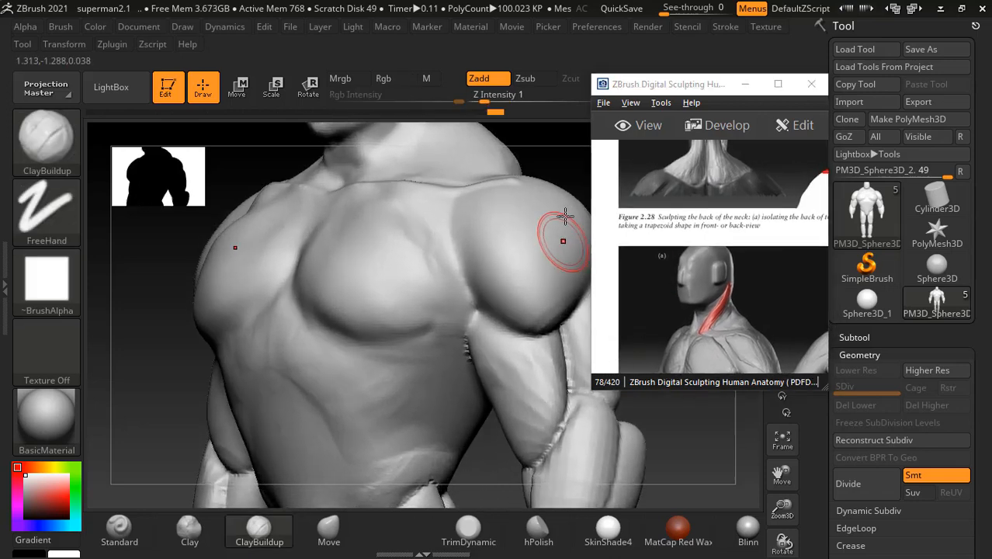
pyautogui.moveTo(571, 166); pyautogui.dragTo(567, 356)
pyautogui.click(567, 356)
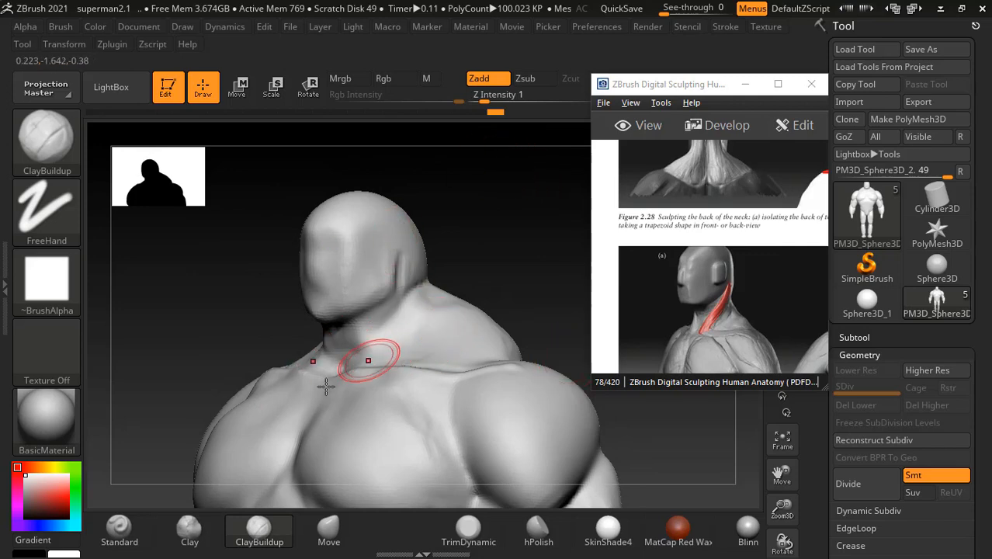
pyautogui.click(135, 521)
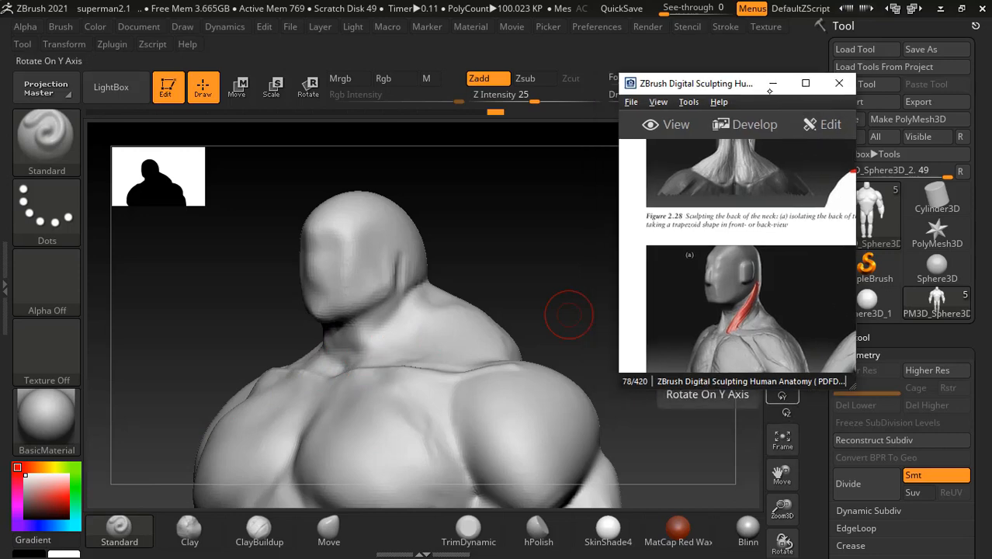
pyautogui.click(780, 280)
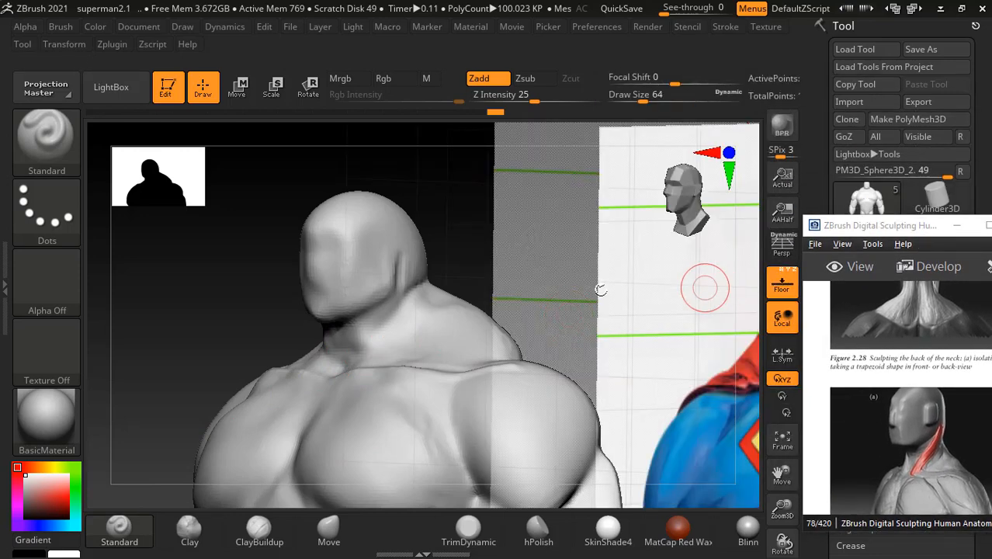
# - Build up the muscles at the front of the neck with the Standard brush, toggling the Superman reference to match the front view
pyautogui.keyDown('shift'); pyautogui.moveTo(534, 197); pyautogui.dragTo(589, 277); pyautogui.keyUp('shift')
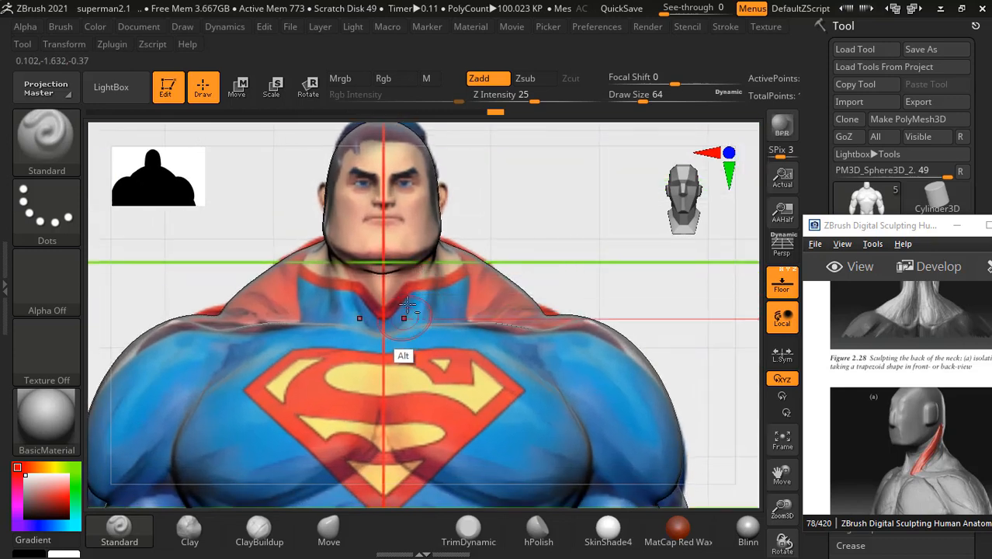
pyautogui.click(791, 289)
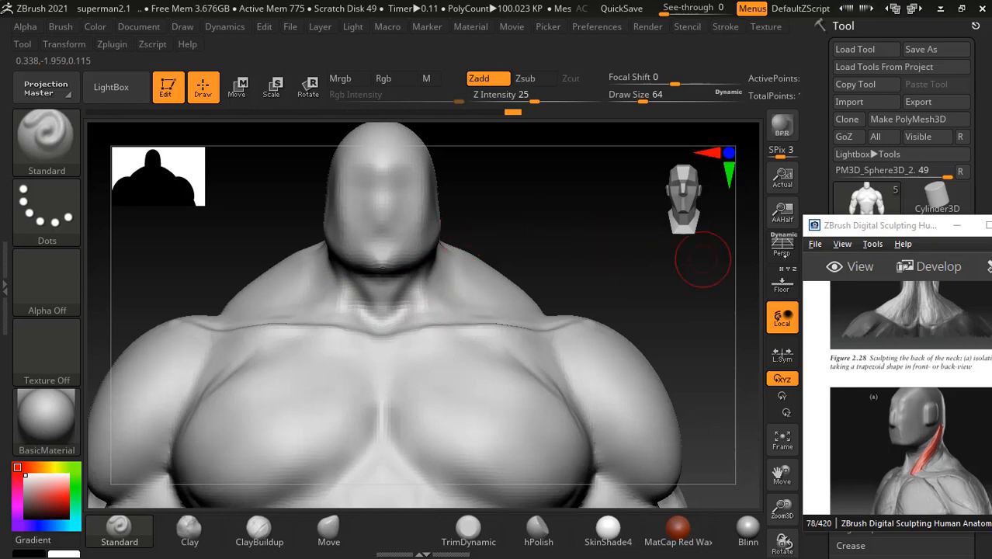
pyautogui.click(781, 282)
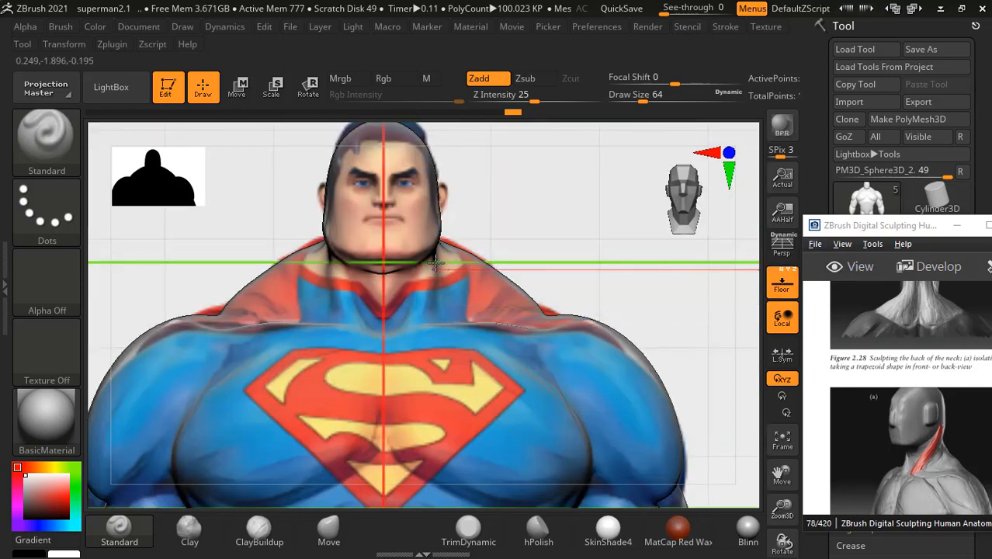
pyautogui.click(782, 282)
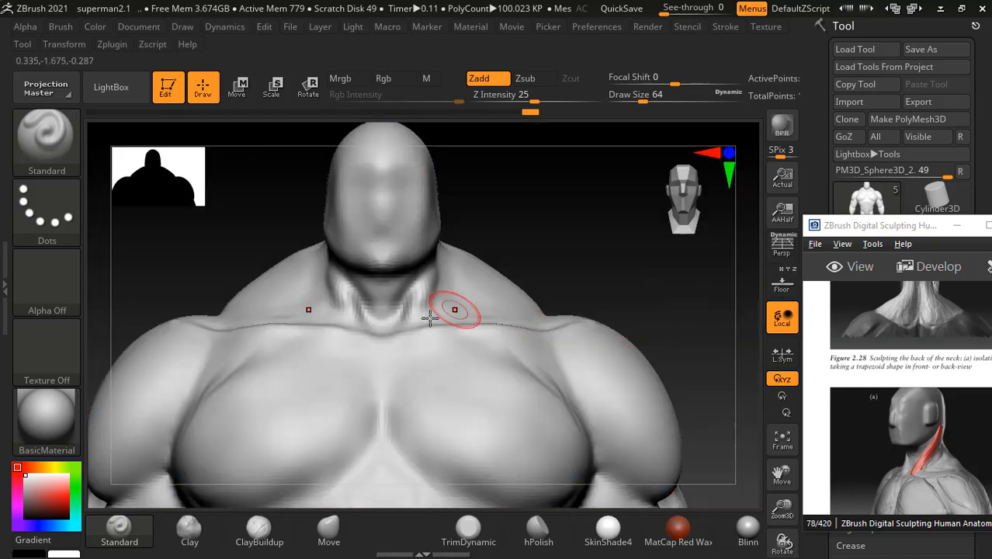
# - Reduce the draw size to 44, carve the hollows beside the neck muscles under the jaw, and smooth the front of the neck
pyautogui.moveTo(494, 222); pyautogui.dragTo(464, 241)
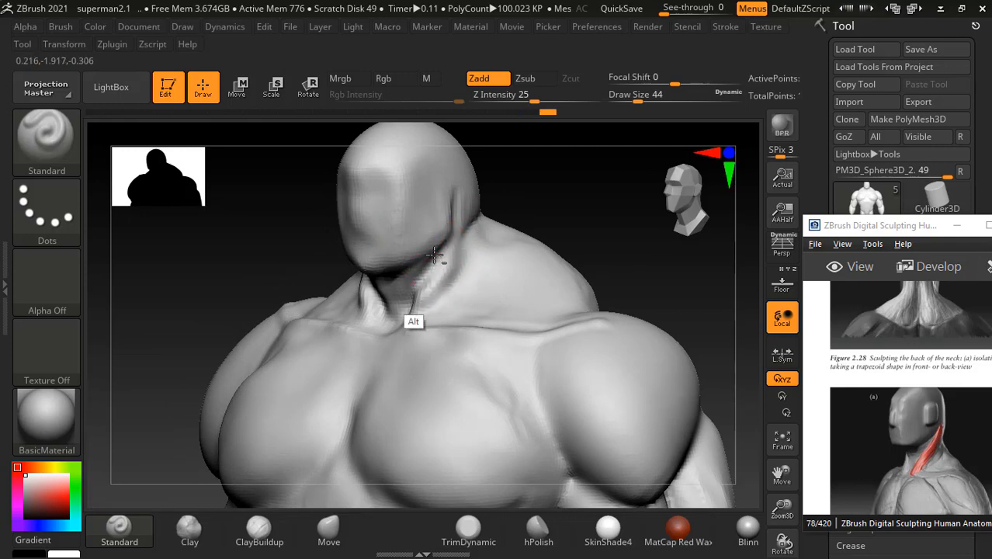
pyautogui.keyDown('alt'); pyautogui.moveTo(435, 254); pyautogui.dragTo(405, 304); pyautogui.keyUp('alt')
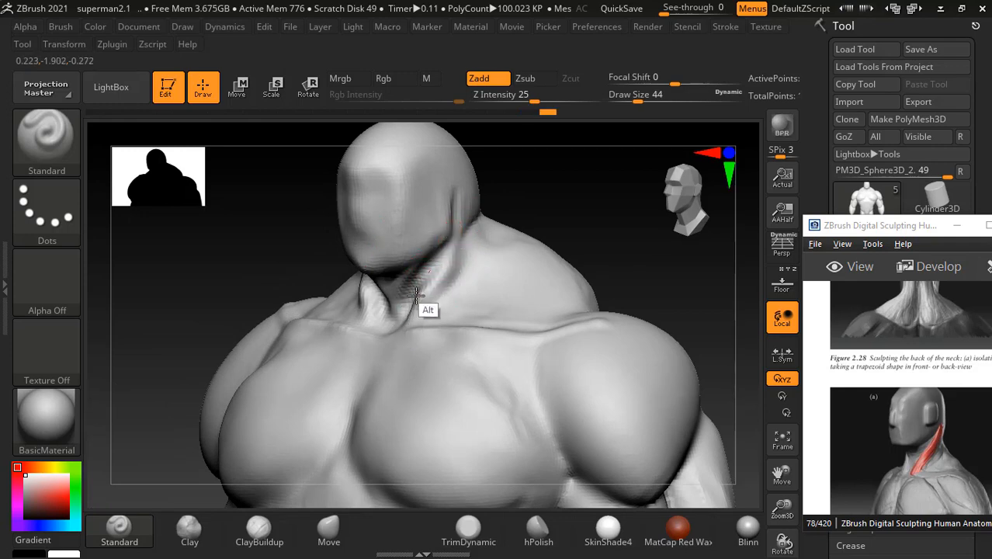
pyautogui.moveTo(505, 210); pyautogui.dragTo(469, 251)
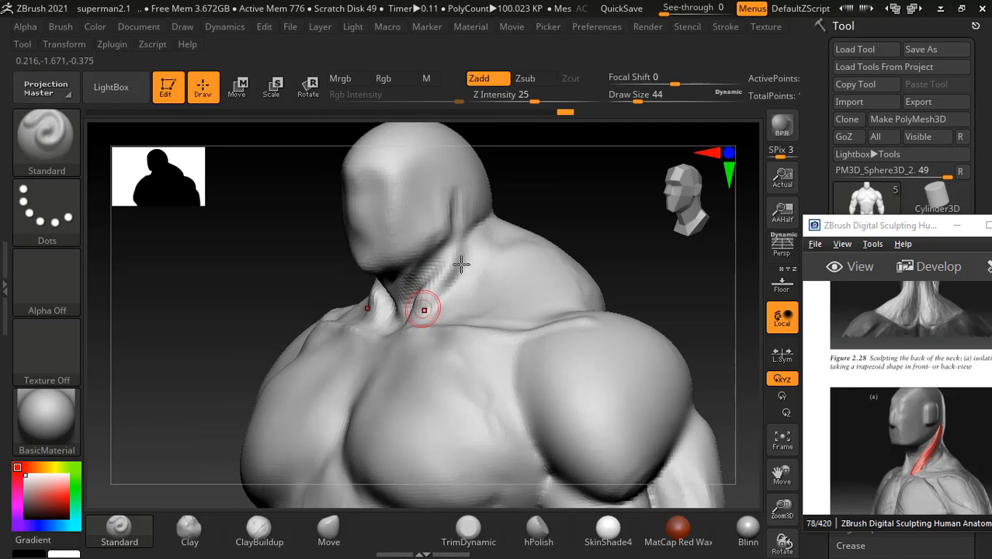
pyautogui.keyDown('shift'); pyautogui.moveTo(573, 186); pyautogui.dragTo(593, 187); pyautogui.keyUp('shift')
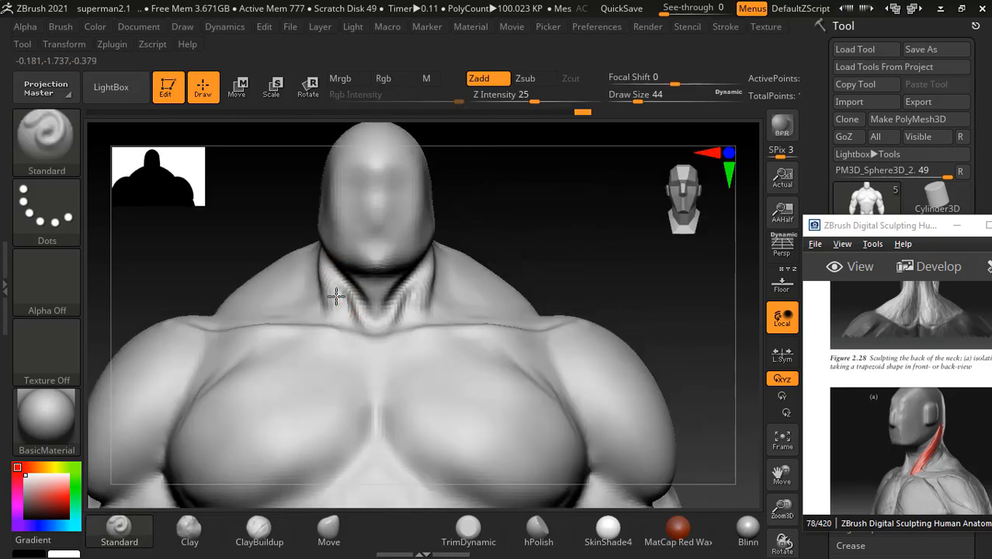
pyautogui.moveTo(332, 297)
pyautogui.keyDown('shift'); pyautogui.mouseDown()
pyautogui.moveTo(361, 338)
pyautogui.moveTo(335, 278)
pyautogui.moveTo(380, 328)
pyautogui.moveTo(379, 298)
pyautogui.mouseUp(); pyautogui.keyUp('shift')
# - Refine the upper end of the neck muscle where it meets the skull behind the jaw
pyautogui.moveTo(527, 218); pyautogui.dragTo(449, 215)
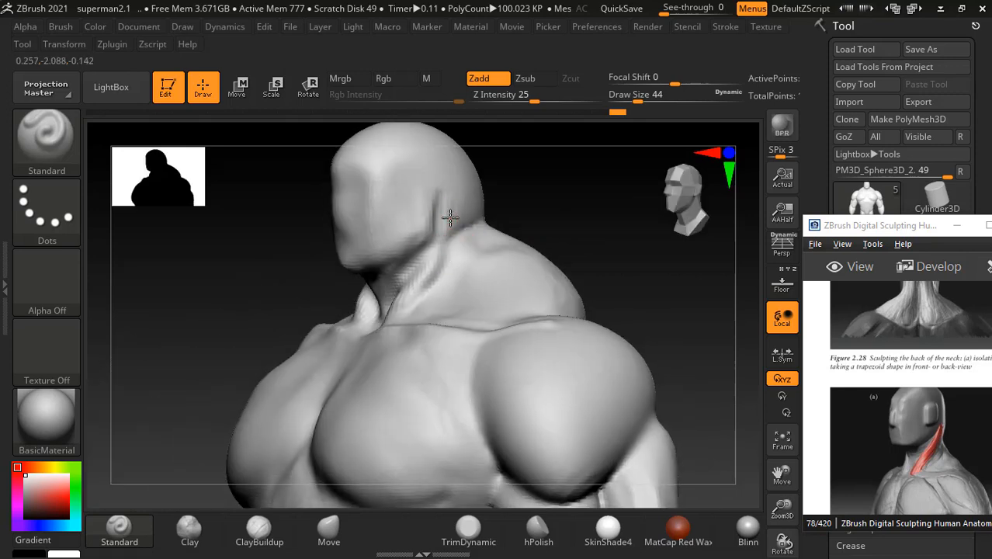
pyautogui.moveTo(543, 225); pyautogui.dragTo(482, 225)
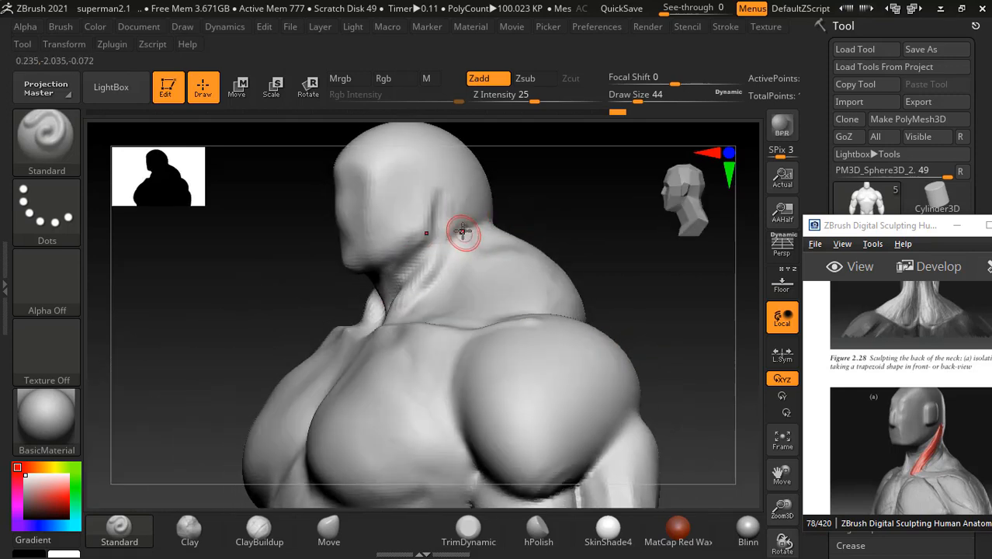
pyautogui.moveTo(569, 201); pyautogui.dragTo(486, 239)
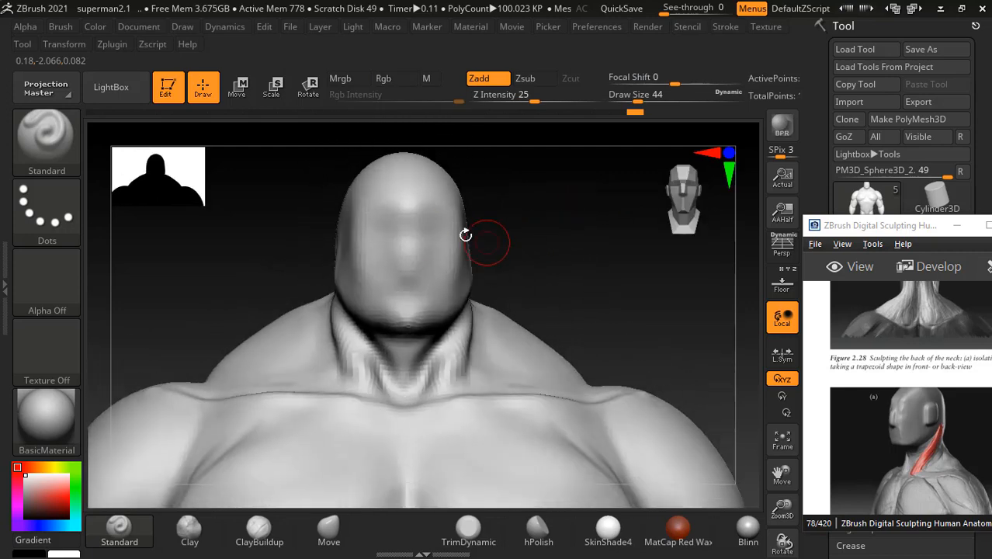
# - Carve rough indentations for the eye line, the base of the nose and the mouth on the front of the face
pyautogui.moveTo(378, 208)
pyautogui.keyDown('alt'); pyautogui.mouseDown()
pyautogui.moveTo(397, 239)
pyautogui.moveTo(402, 224)
pyautogui.moveTo(410, 236)
pyautogui.mouseUp(); pyautogui.keyUp('alt')
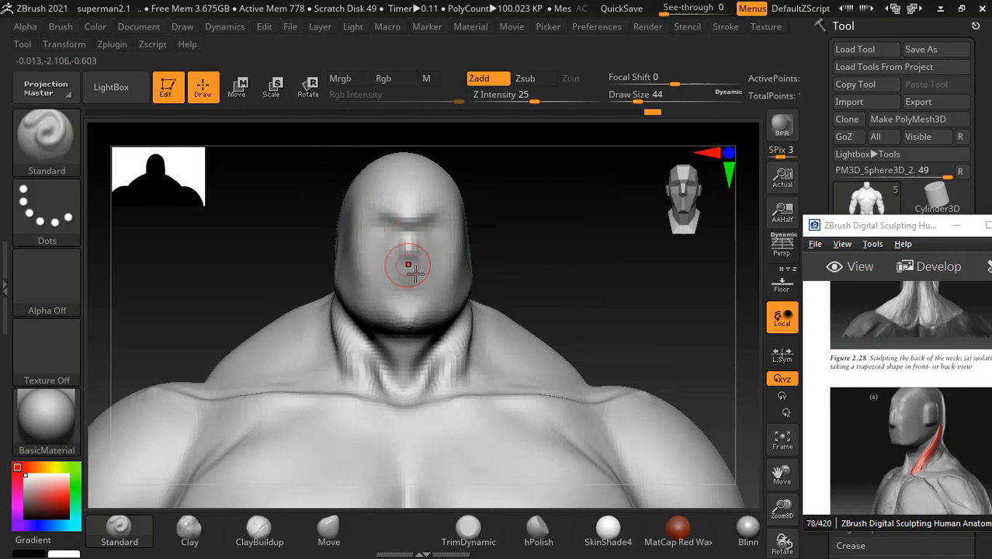
pyautogui.keyDown('alt'); pyautogui.moveTo(414, 272); pyautogui.dragTo(393, 278); pyautogui.keyUp('alt')
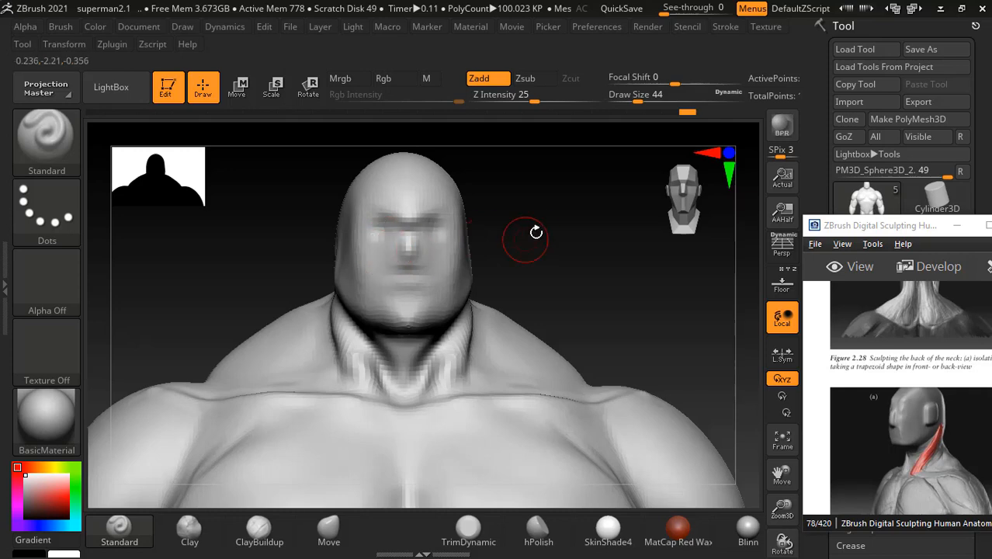
# - Hollow the cheeks and define the cheekbones on the sides of the face, enlarging the draw size to 56
pyautogui.moveTo(525, 230); pyautogui.dragTo(492, 233)
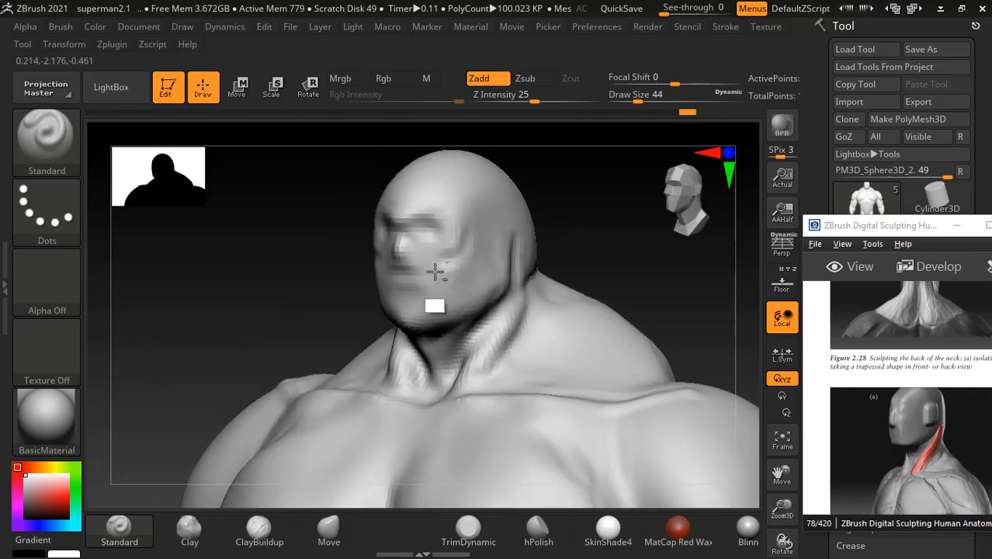
pyautogui.moveTo(435, 271); pyautogui.dragTo(475, 236)
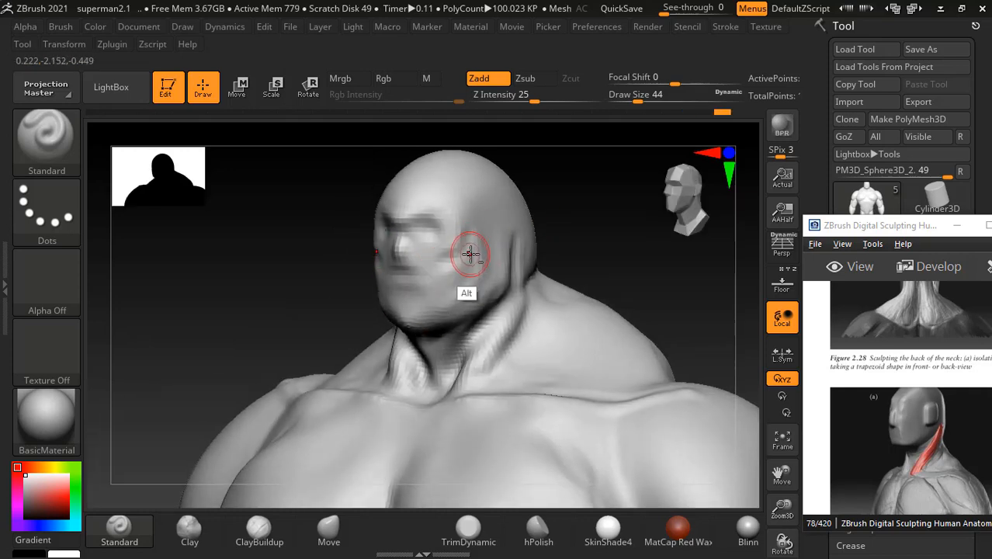
pyautogui.press('shift')
pyautogui.moveTo(559, 210)
pyautogui.mouseDown()
pyautogui.moveTo(593, 224)
pyautogui.moveTo(611, 218)
pyautogui.mouseUp()
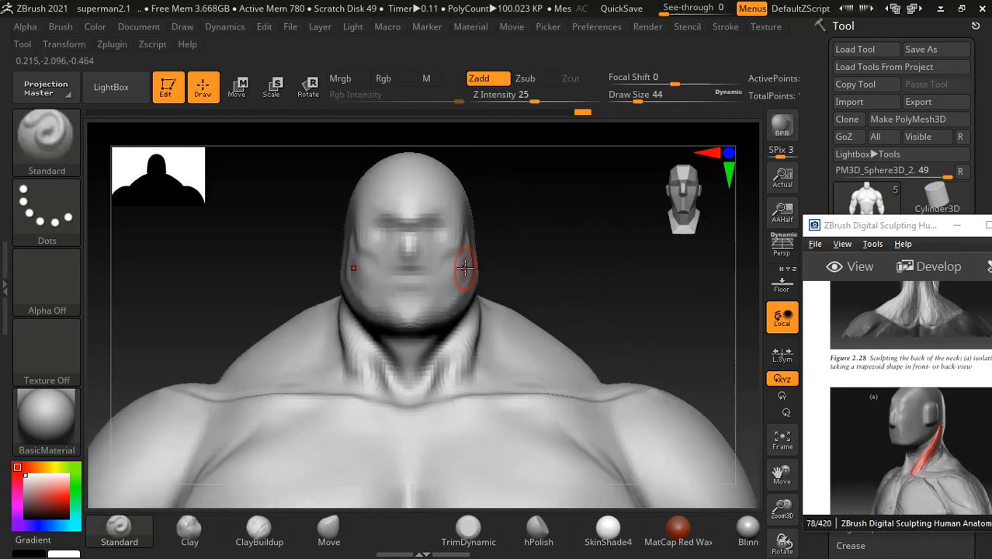
pyautogui.moveTo(466, 264)
pyautogui.mouseDown(button='right')
pyautogui.moveTo(442, 266)
pyautogui.moveTo(460, 262)
pyautogui.mouseUp(button='right')
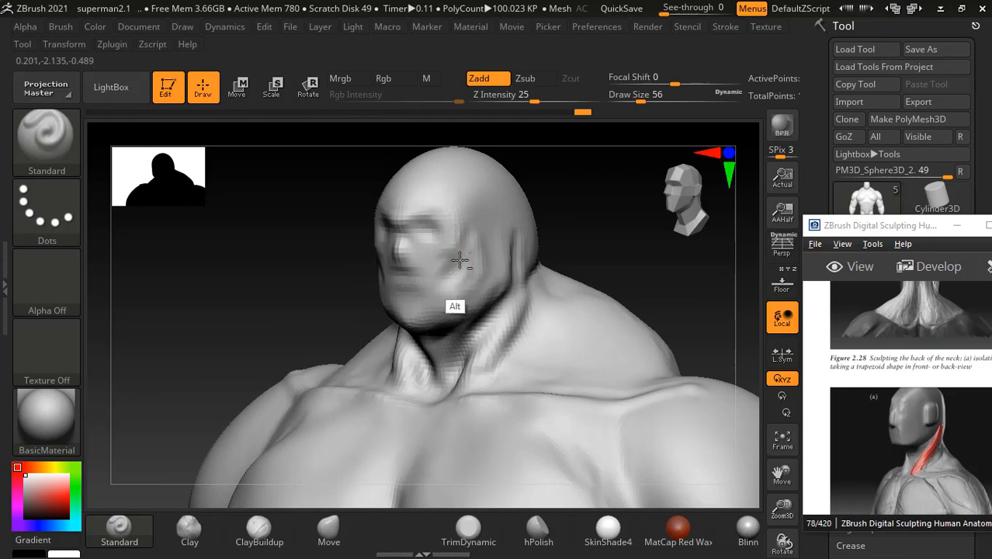
# - Smooth the cheeks and jaw and refine the jawline from the front and side
pyautogui.press('shift')
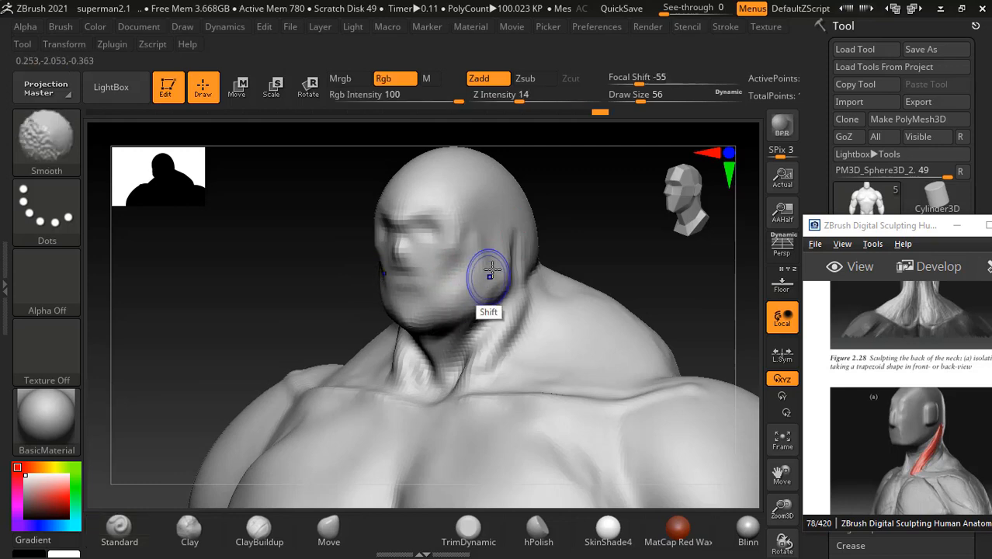
pyautogui.moveTo(485, 262)
pyautogui.keyDown('shift'); pyautogui.mouseDown(button='right')
pyautogui.moveTo(589, 210)
pyautogui.moveTo(481, 246)
pyautogui.mouseUp(button='right'); pyautogui.keyUp('shift')
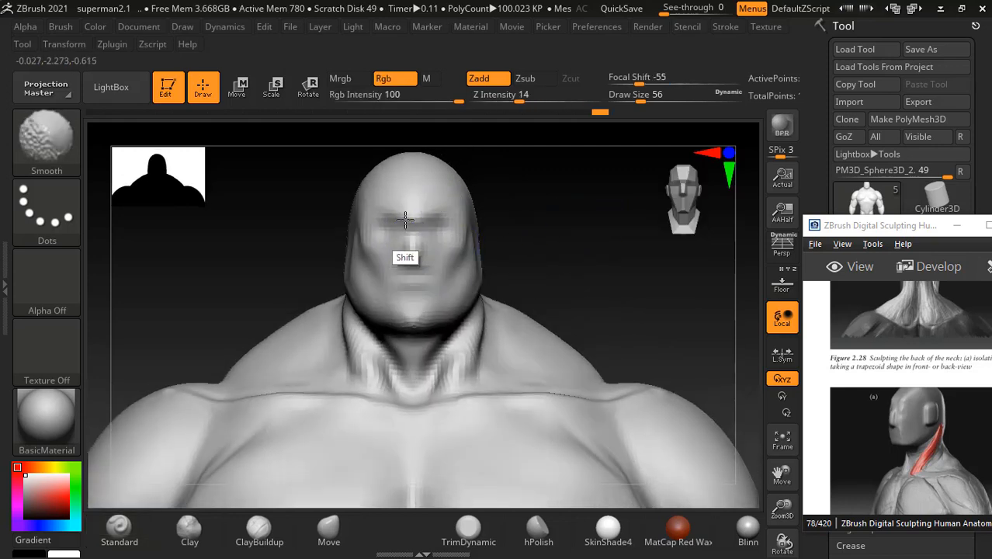
pyautogui.moveTo(569, 228); pyautogui.dragTo(500, 250, button='right')
pyautogui.press('shift')
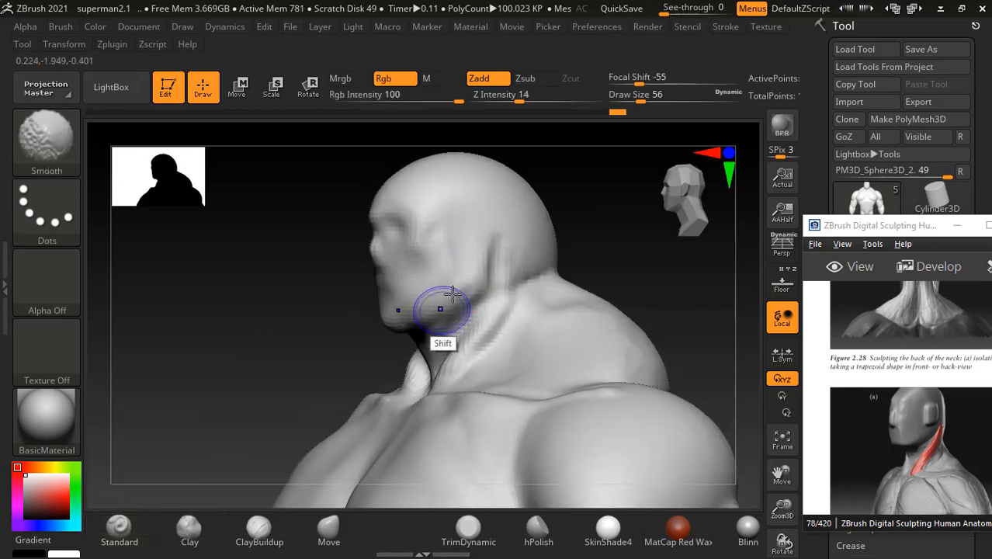
pyautogui.press('alt')
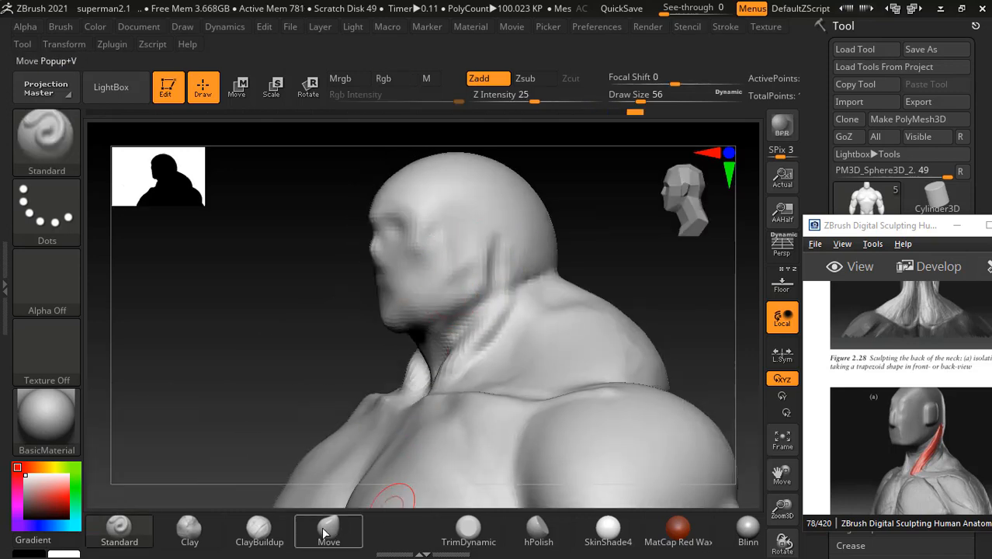
# - Switch to the ClayBuildup brush at Z Intensity 1 and refine the side of the head and cheek, smoothing the strokes
pyautogui.click(259, 528)
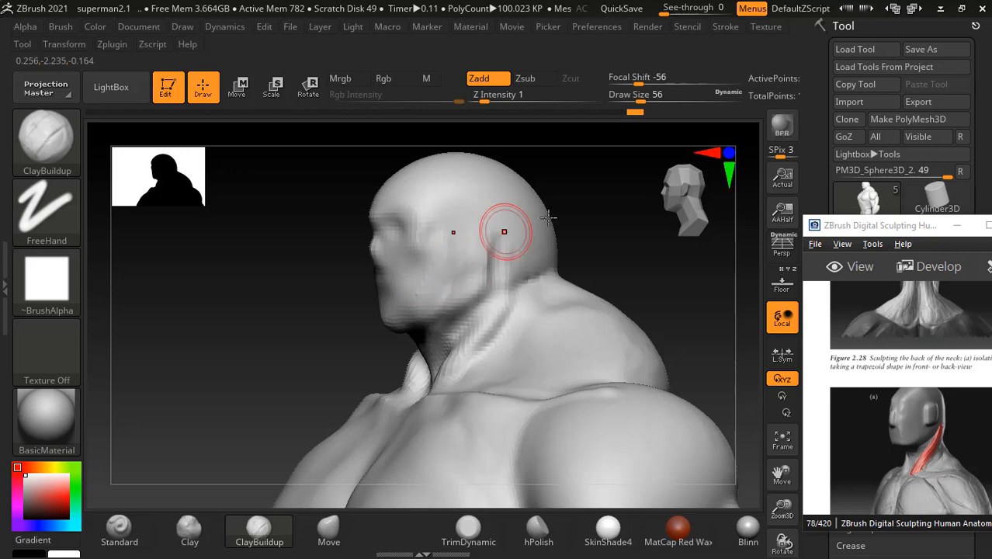
pyautogui.moveTo(505, 228)
pyautogui.mouseDown(button='right')
pyautogui.moveTo(616, 223)
pyautogui.moveTo(559, 261)
pyautogui.moveTo(579, 236)
pyautogui.moveTo(427, 256)
pyautogui.mouseUp(button='right')
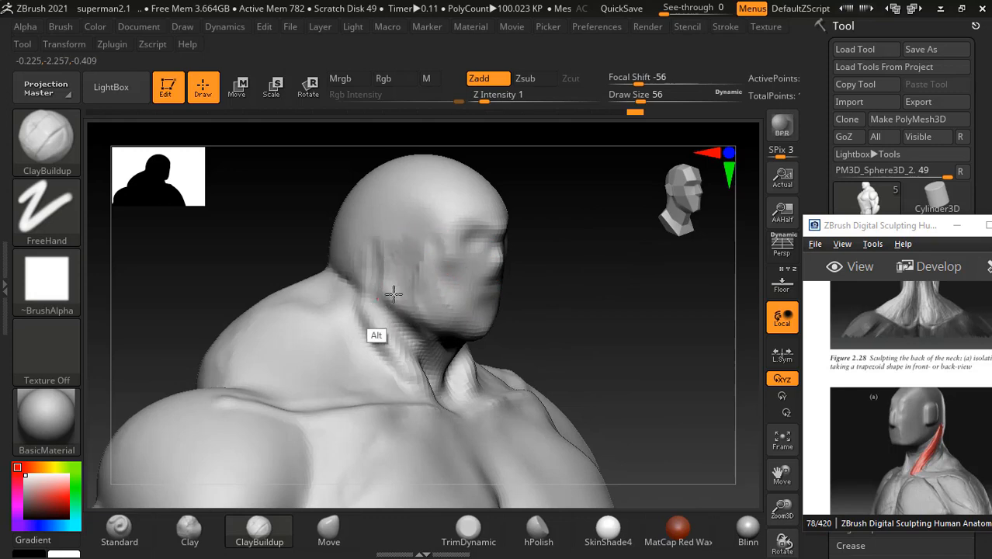
pyautogui.press('shift')
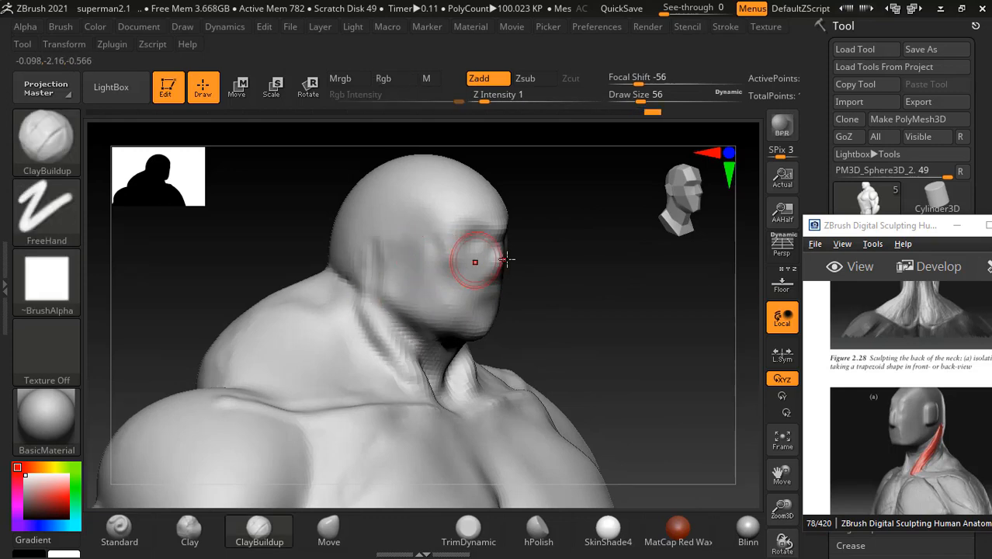
pyautogui.moveTo(488, 255)
pyautogui.mouseDown(button='right')
pyautogui.moveTo(578, 257)
pyautogui.moveTo(592, 217)
pyautogui.moveTo(532, 255)
pyautogui.mouseUp(button='right')
# - Reduce the draw size to 20 and carve both eye sockets with ClayBuildup over the front Superman reference, hiding the reference at the end
pyautogui.press('[')
pyautogui.press('[')
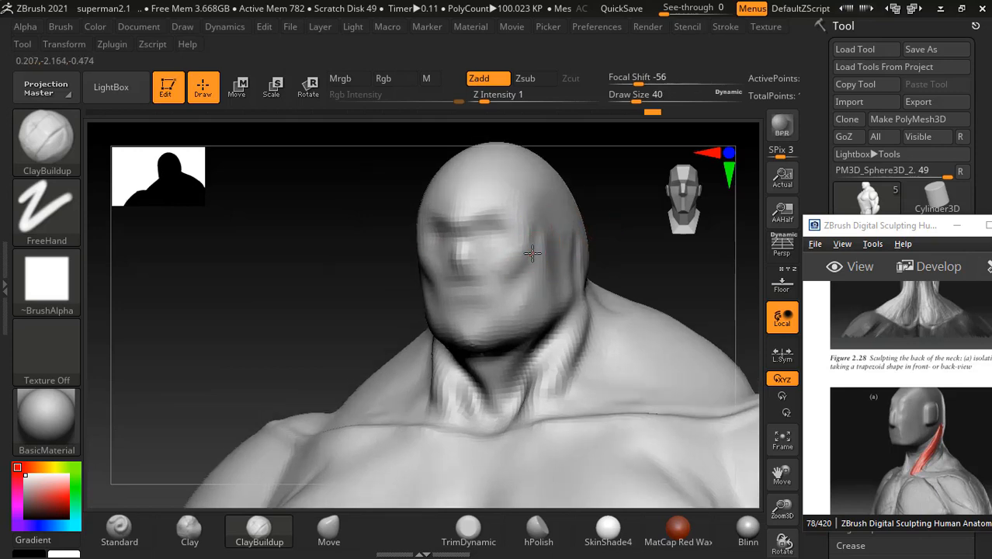
pyautogui.moveTo(532, 254)
pyautogui.keyDown('shift'); pyautogui.mouseDown(button='right')
pyautogui.moveTo(641, 228)
pyautogui.moveTo(639, 239)
pyautogui.moveTo(454, 231)
pyautogui.mouseUp(button='right'); pyautogui.keyUp('shift')
pyautogui.click(782, 284)
pyautogui.press('[')
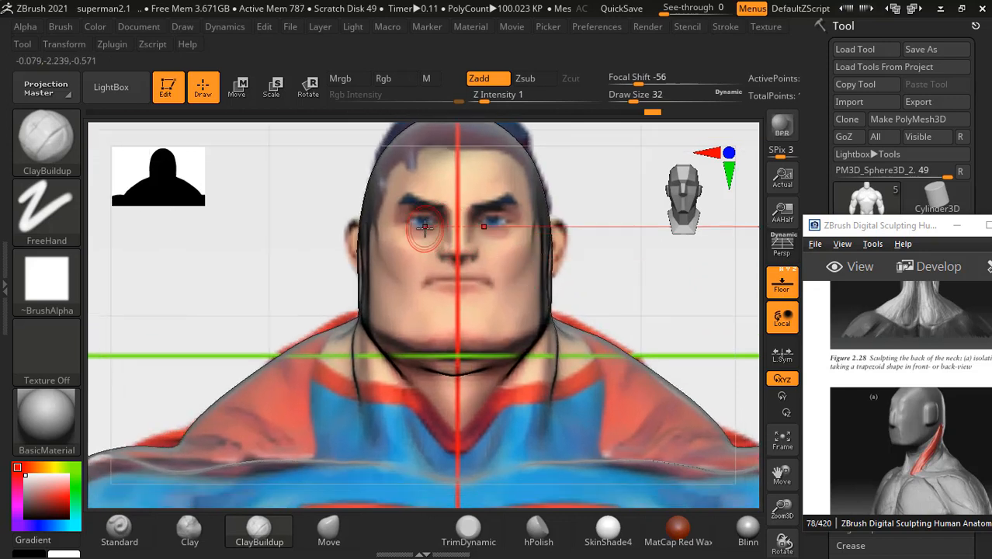
pyautogui.press('ctrl')
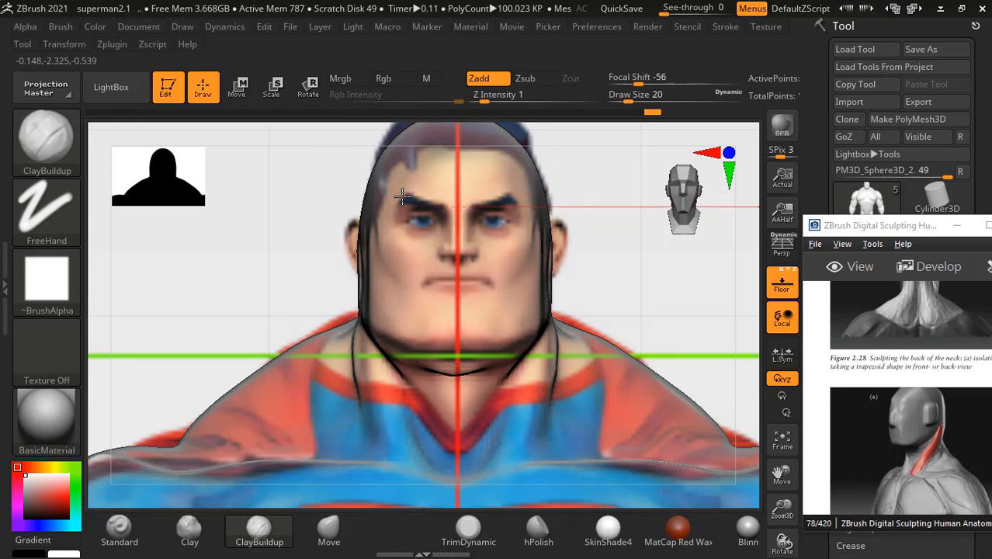
pyautogui.click(782, 280)
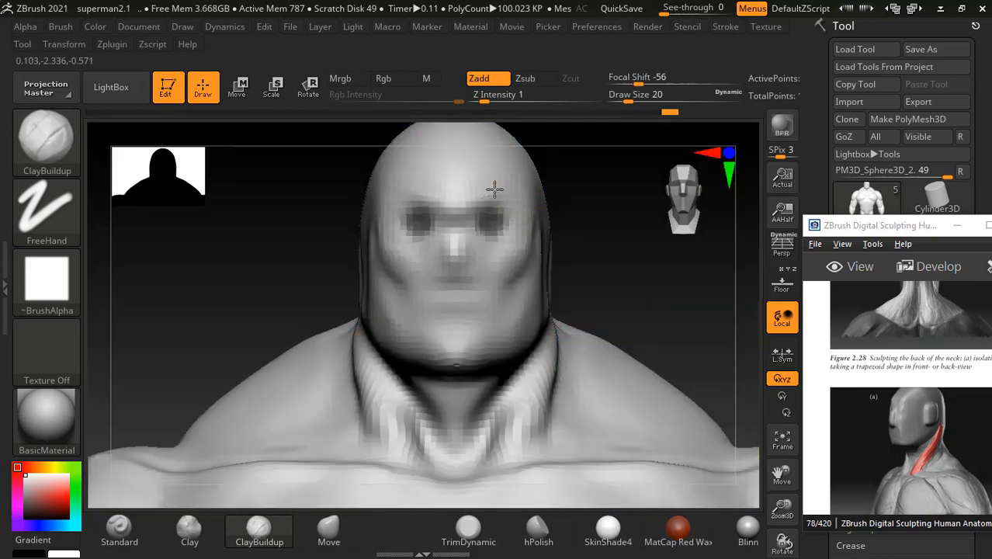
# - Define the angled brows and the nose with the Standard brush at draw size 20, following the Superman reference
pyautogui.click(121, 524)
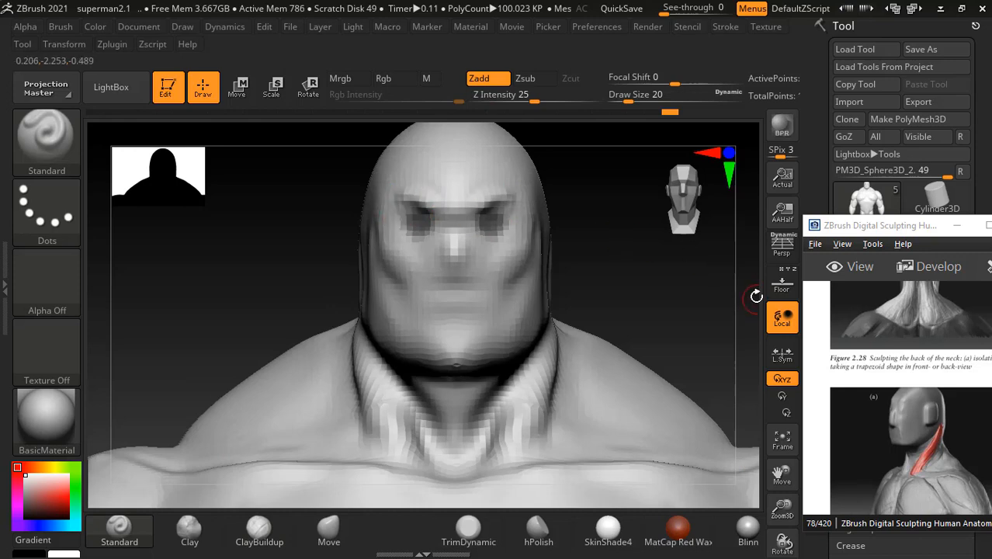
pyautogui.click(781, 281)
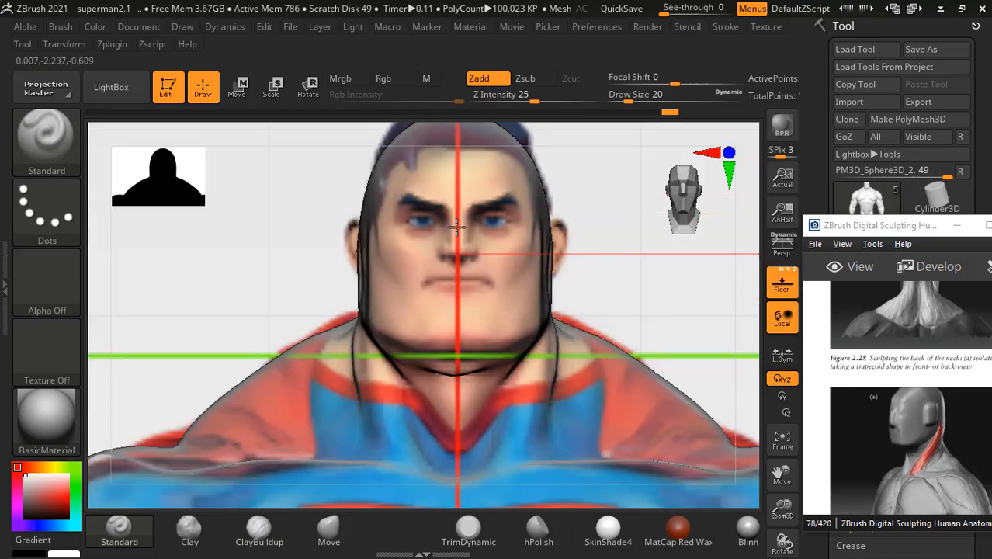
pyautogui.click(781, 283)
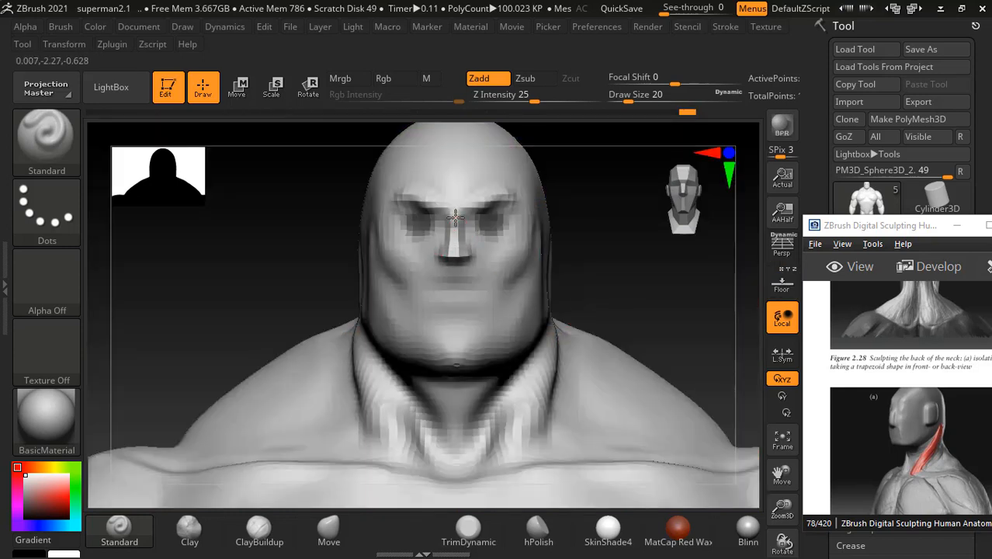
# - Sculpt the mouth with the Standard brush at draw size 20, checking it against the front Superman reference
pyautogui.click(788, 294)
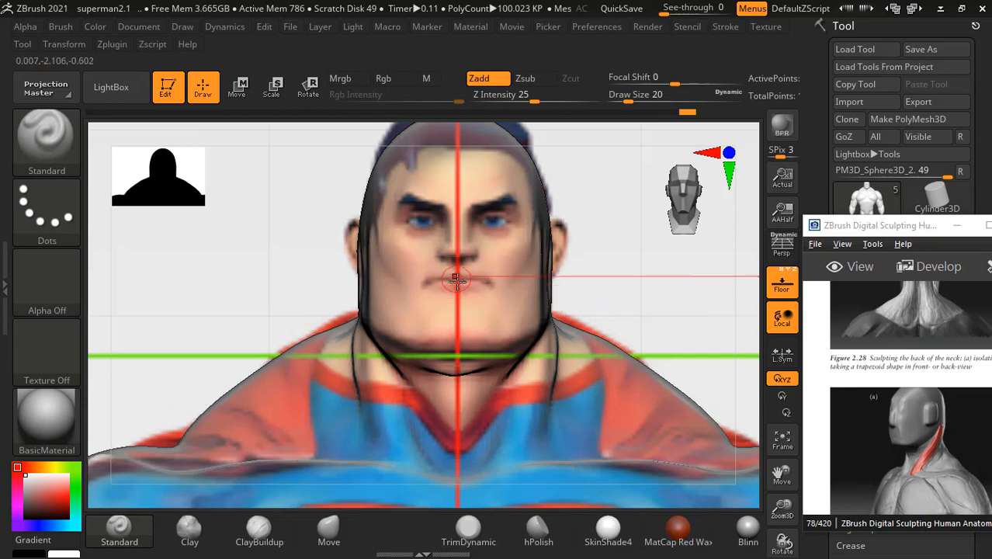
pyautogui.click(782, 287)
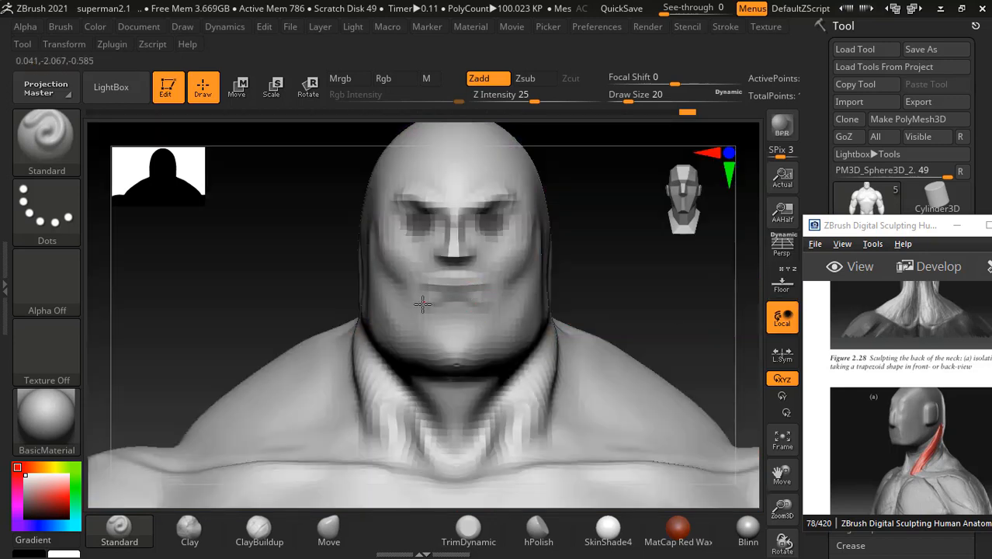
pyautogui.click(784, 286)
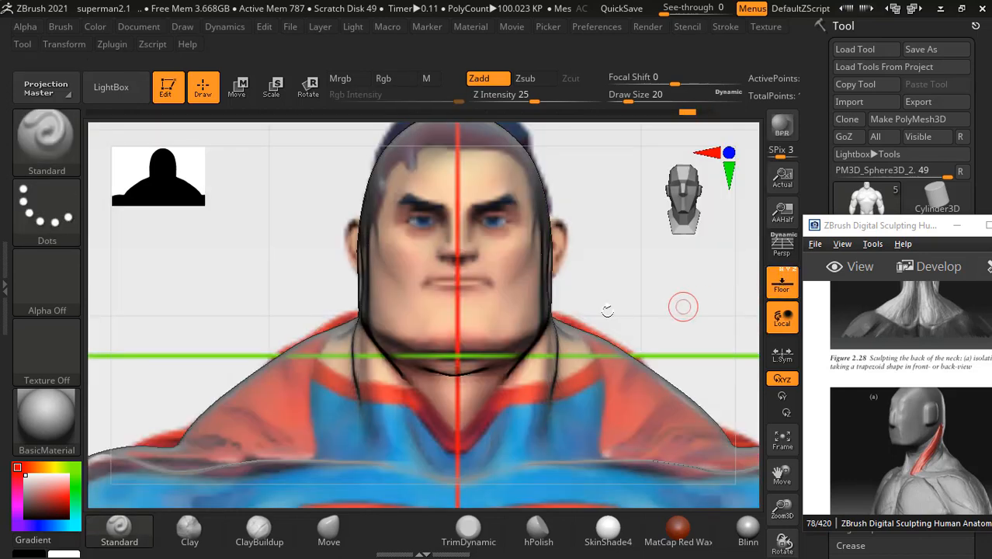
pyautogui.press('alt')
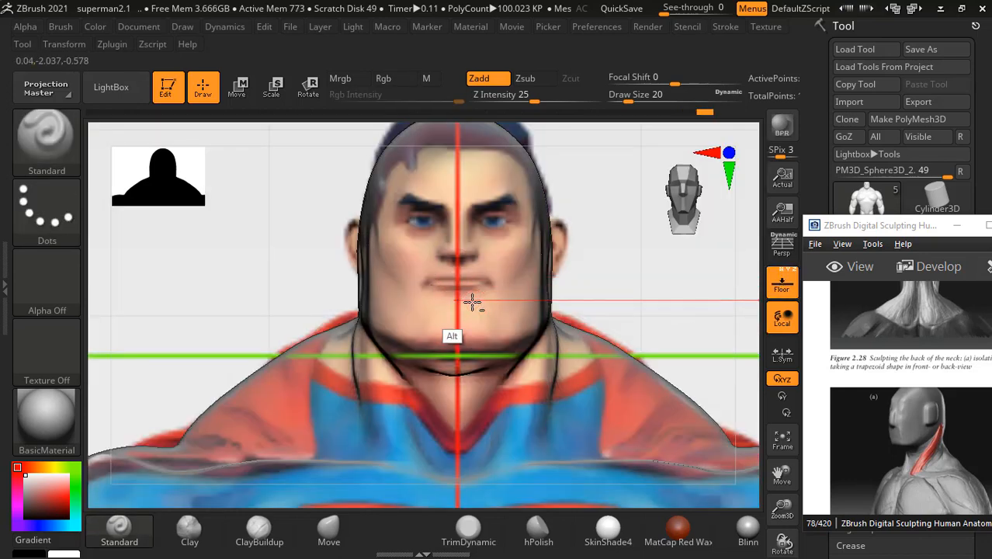
# - Reshape the lower jaw corners with the Move brush at draw size 60, following the jawline in the front reference
pyautogui.click(322, 532)
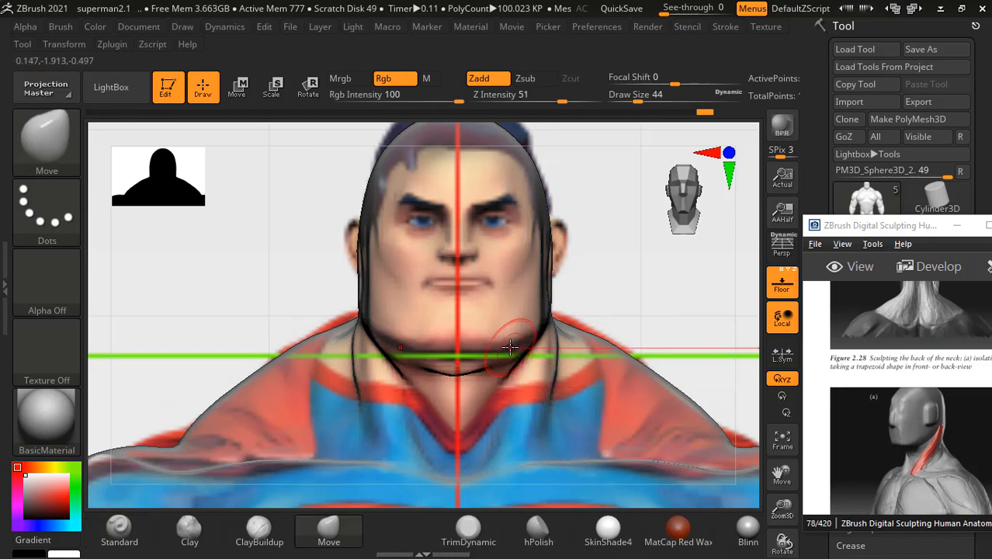
pyautogui.press(']')
pyautogui.press(']')
pyautogui.moveTo(541, 325); pyautogui.dragTo(528, 334)
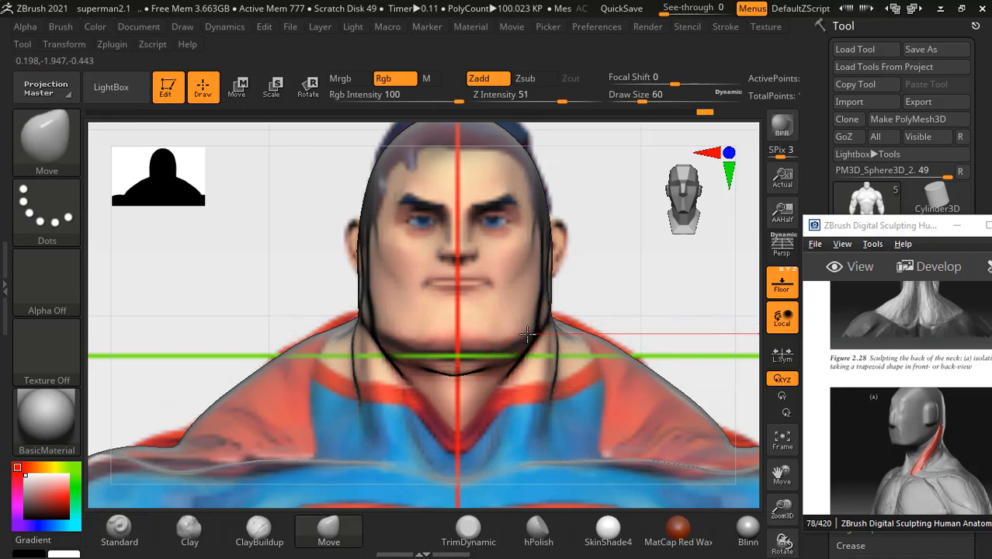
pyautogui.press('shift')
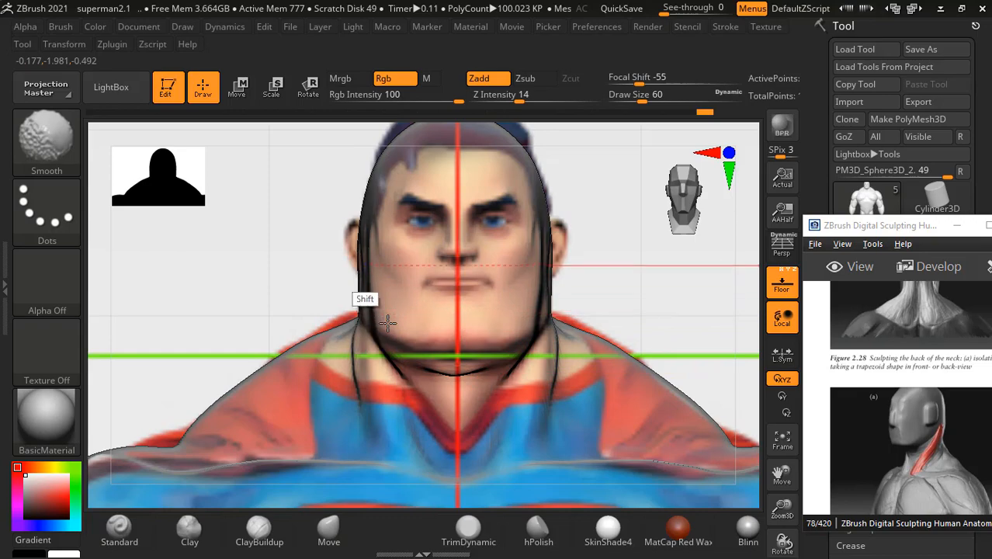
# - Push the nose and upper face profile back with the Move brush at draw size 56, matching the side reference
pyautogui.keyDown('shift'); pyautogui.moveTo(598, 262); pyautogui.dragTo(246, 296); pyautogui.keyUp('shift')
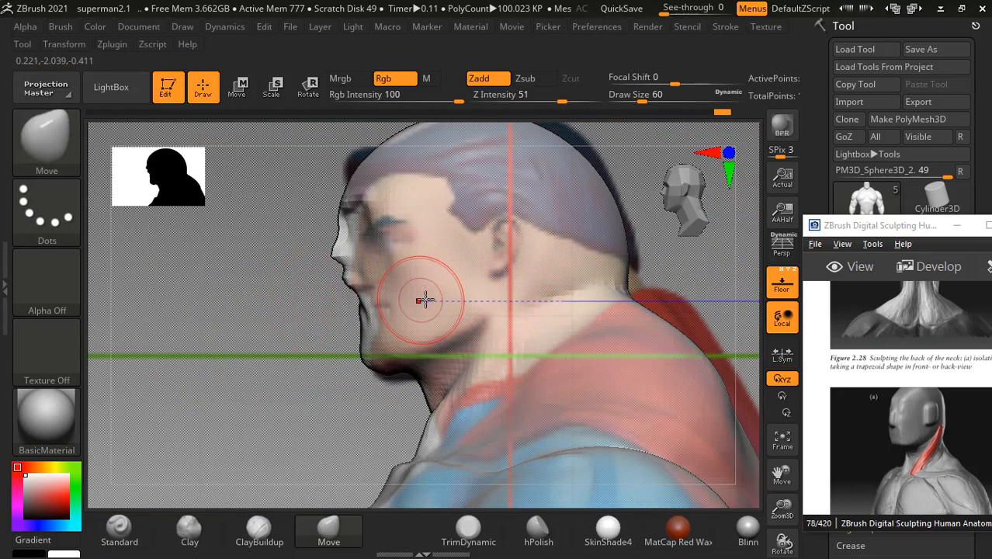
pyautogui.press('[')
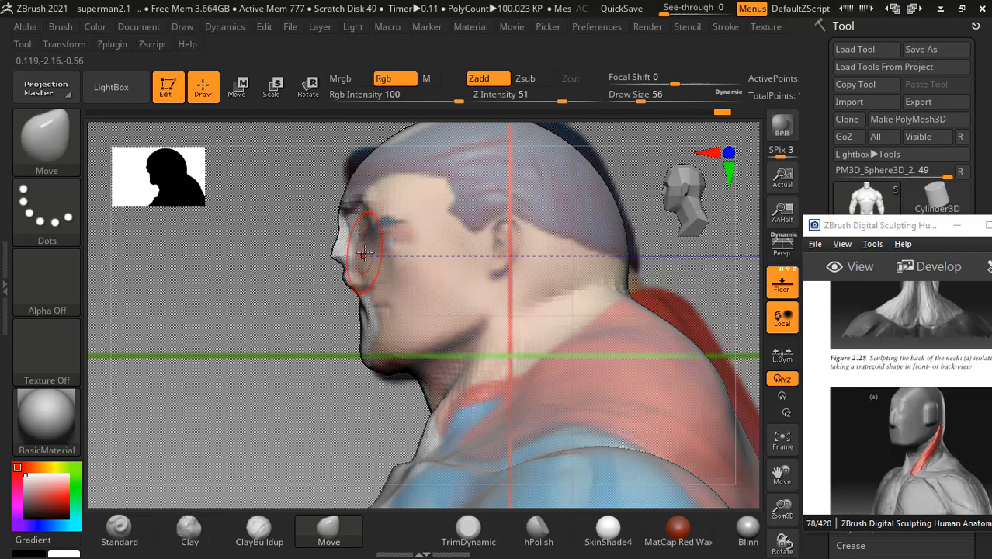
pyautogui.press('shift')
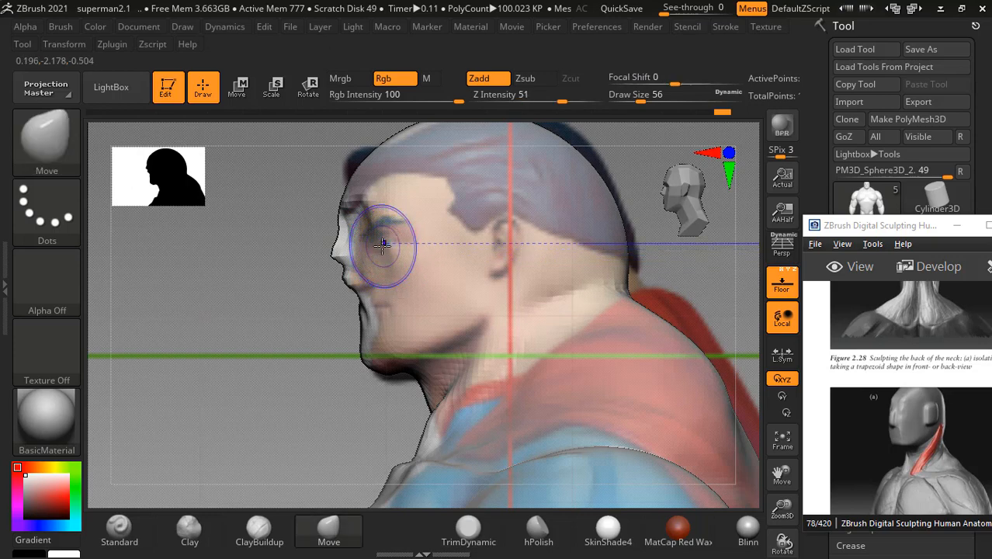
pyautogui.keyDown('shift'); pyautogui.moveTo(343, 243); pyautogui.dragTo(351, 271); pyautogui.keyUp('shift')
pyautogui.press('alt')
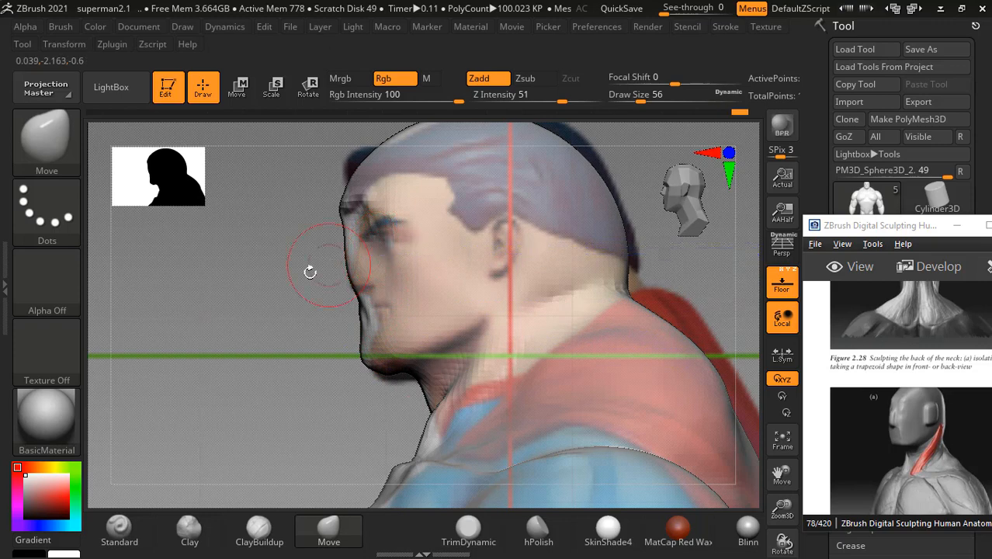
pyautogui.moveTo(310, 271); pyautogui.dragTo(434, 244)
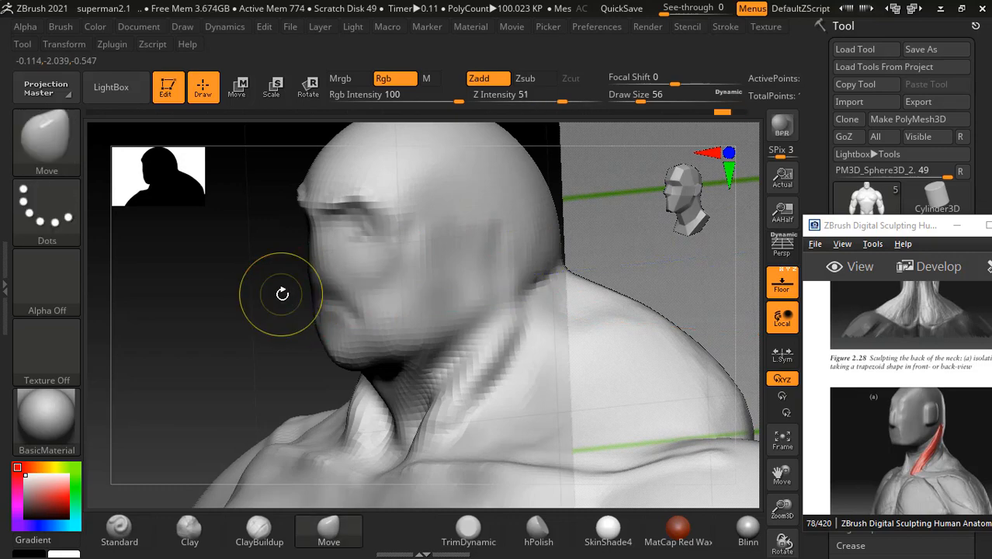
pyautogui.moveTo(271, 281)
pyautogui.mouseDown()
pyautogui.moveTo(324, 277)
pyautogui.moveTo(222, 313)
pyautogui.moveTo(254, 288)
pyautogui.mouseUp()
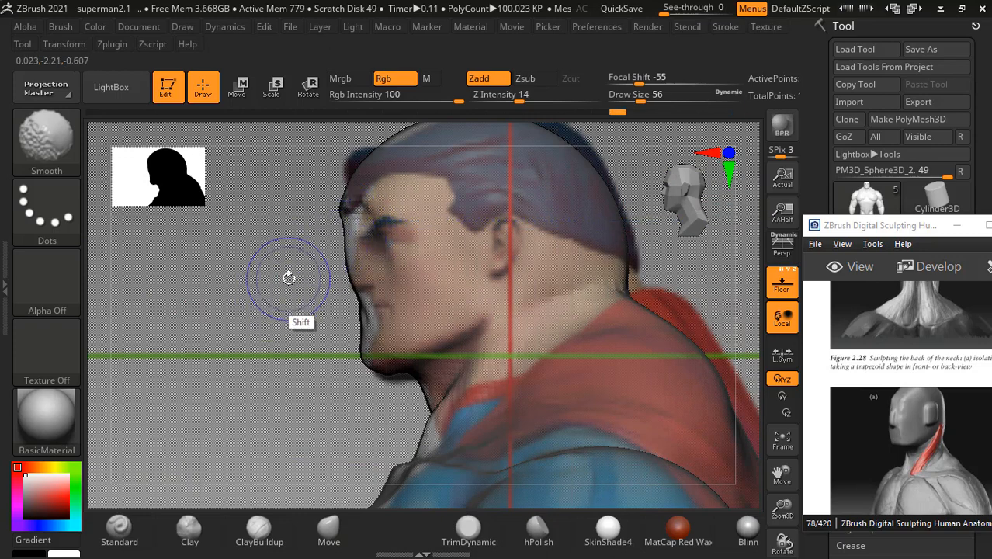
# - Refine the nose bridge, lips, chin and brow profile against the side reference with the Move brush, smoothing the forms
pyautogui.keyDown('ctrl'); pyautogui.moveTo(274, 268); pyautogui.dragTo(275, 322); pyautogui.keyUp('ctrl')
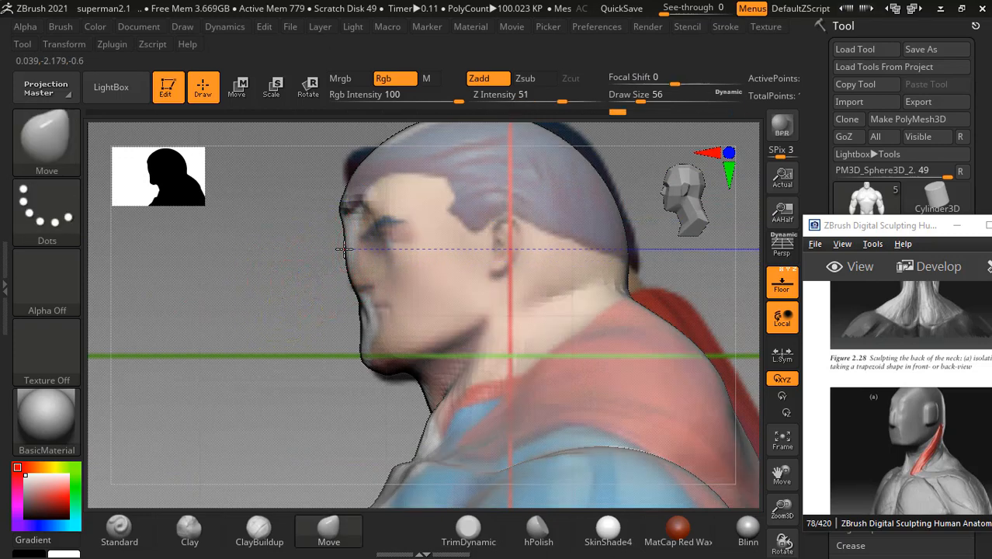
pyautogui.press('shift')
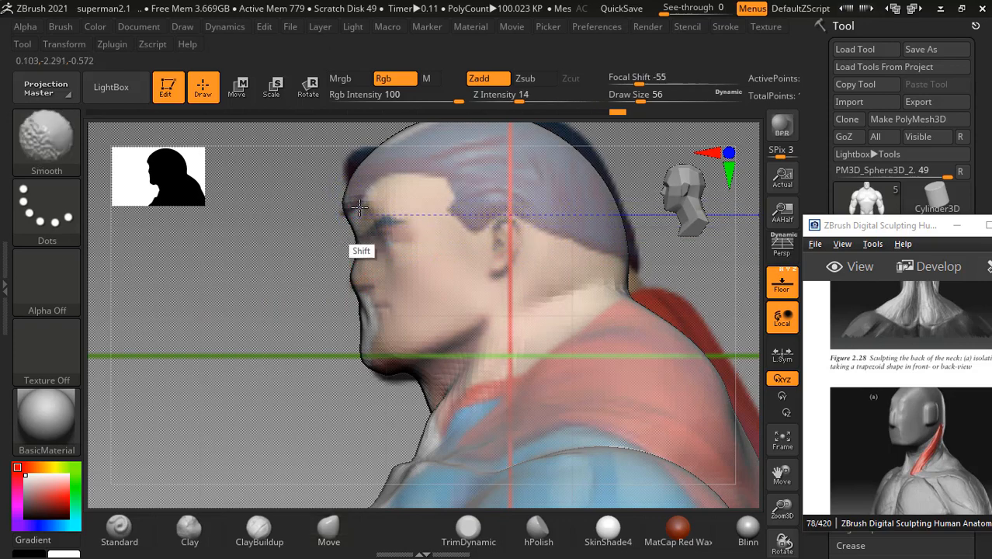
pyautogui.moveTo(359, 275)
pyautogui.mouseDown()
pyautogui.moveTo(381, 348)
pyautogui.moveTo(390, 327)
pyautogui.mouseUp()
pyautogui.press('shift')
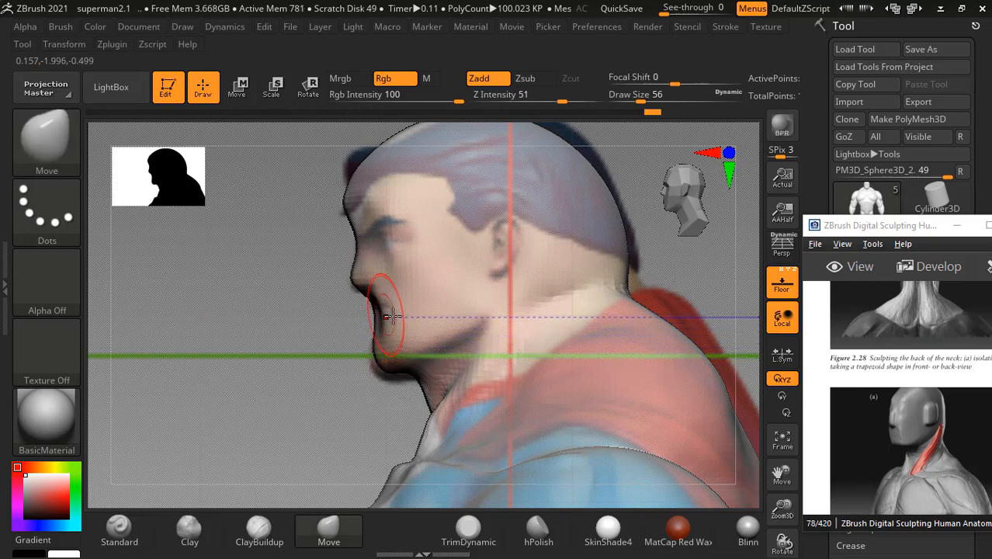
pyautogui.moveTo(390, 318)
pyautogui.mouseDown()
pyautogui.moveTo(355, 326)
pyautogui.moveTo(349, 357)
pyautogui.mouseUp()
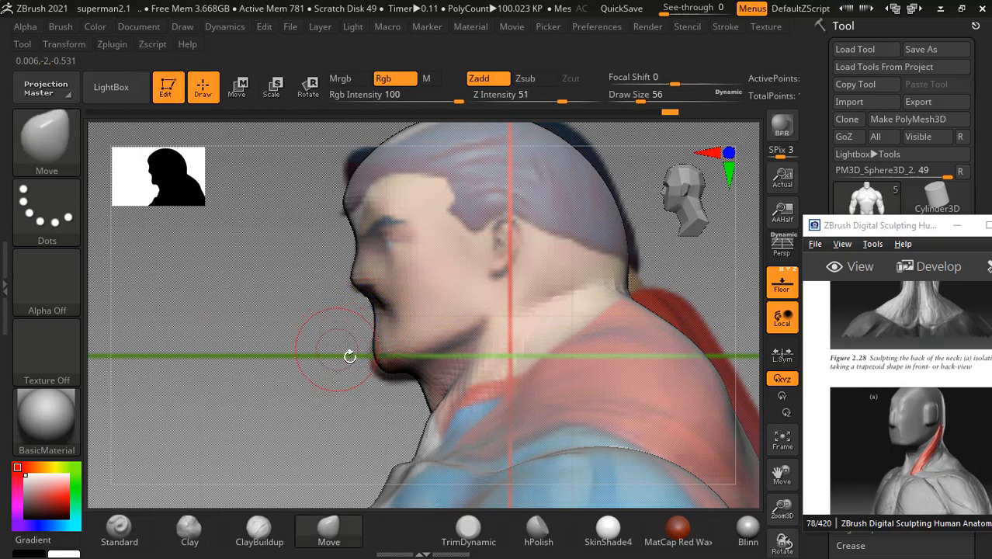
pyautogui.moveTo(345, 287)
pyautogui.mouseDown()
pyautogui.moveTo(339, 281)
pyautogui.moveTo(387, 243)
pyautogui.moveTo(370, 254)
pyautogui.mouseUp()
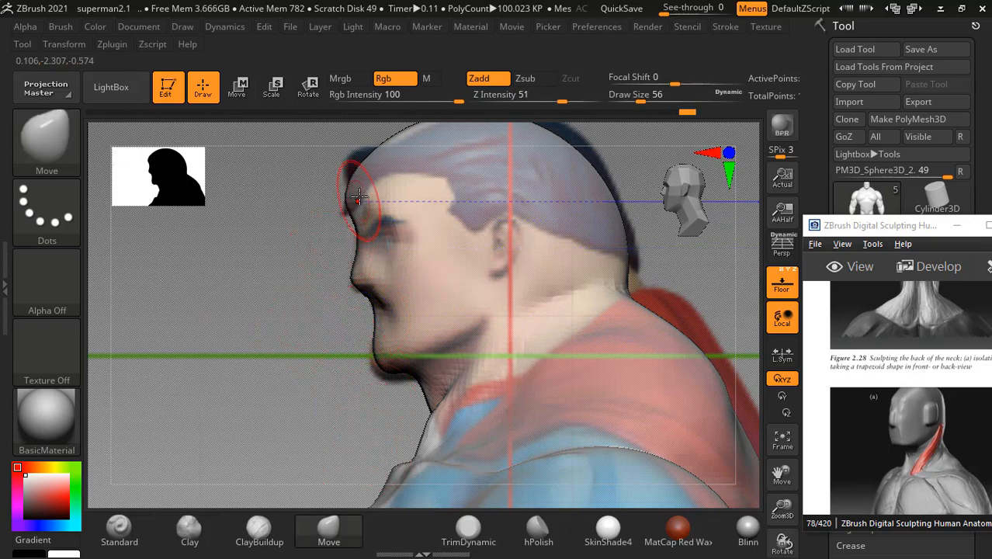
pyautogui.moveTo(304, 257)
pyautogui.mouseDown()
pyautogui.moveTo(294, 268)
pyautogui.moveTo(458, 248)
pyautogui.moveTo(454, 239)
pyautogui.mouseUp()
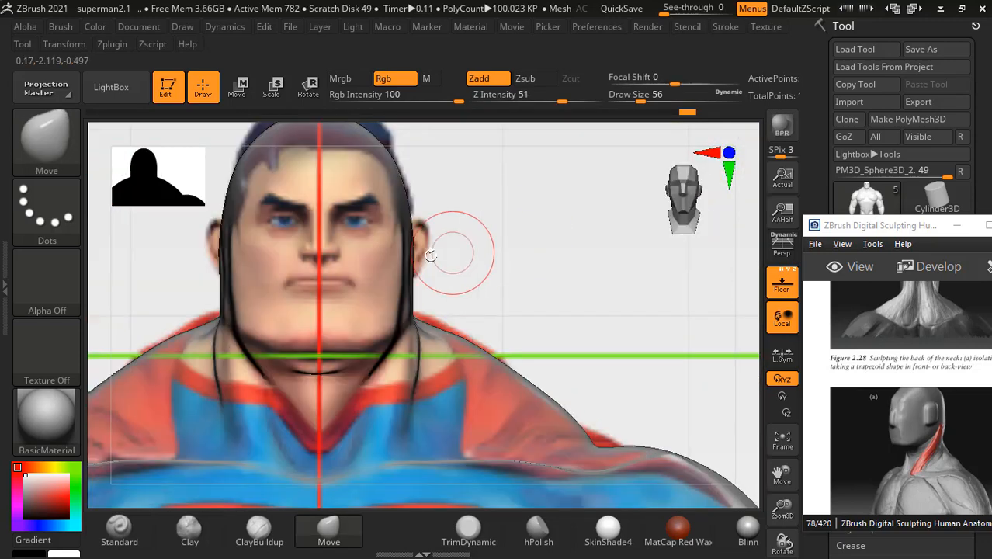
pyautogui.press('shift')
pyautogui.press('shift')
pyautogui.press('shift')
pyautogui.press('shift')
pyautogui.press('shift')
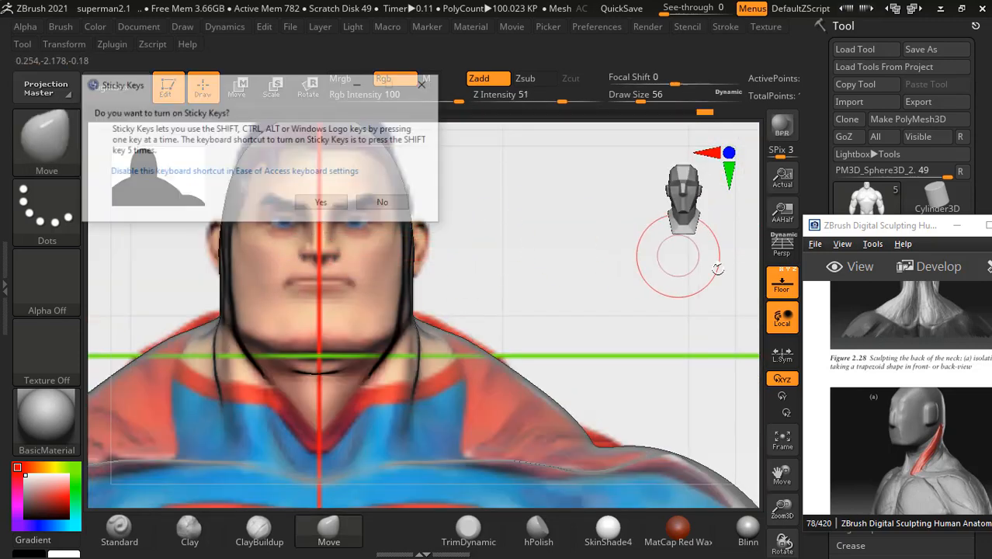
pyautogui.click(384, 204)
# - Hide the reference image and smooth the middle of the face around the mouth
pyautogui.click(769, 289)
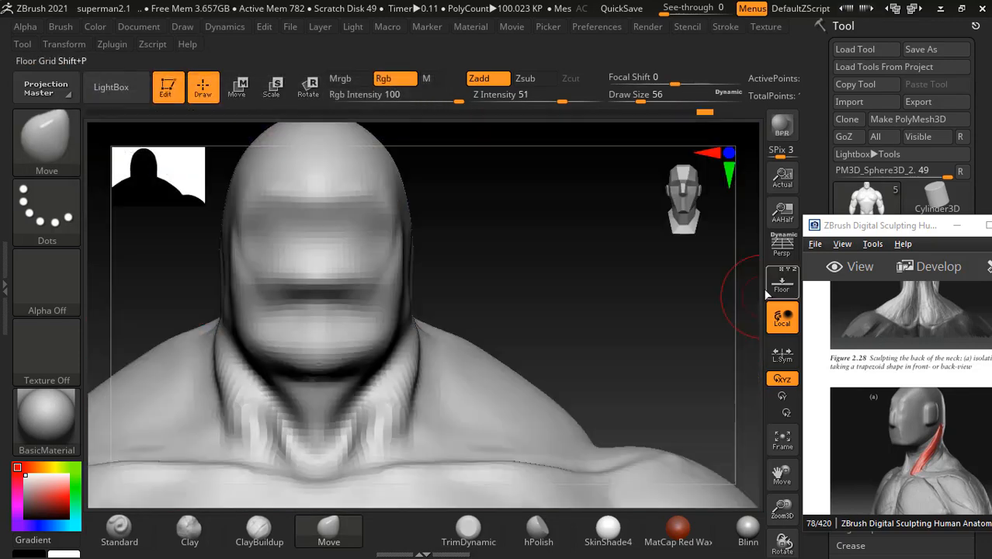
pyautogui.moveTo(550, 267); pyautogui.dragTo(343, 288)
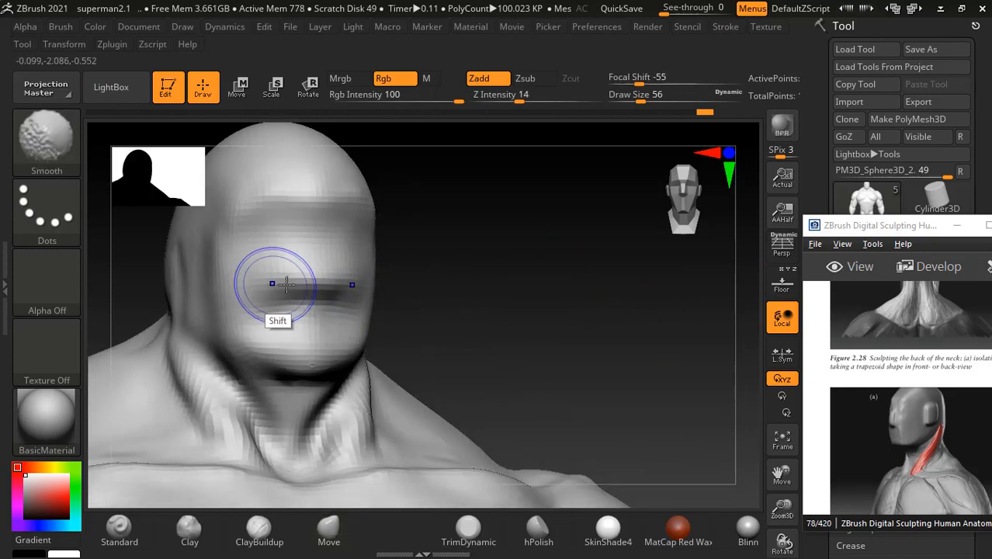
pyautogui.moveTo(381, 412); pyautogui.dragTo(527, 297)
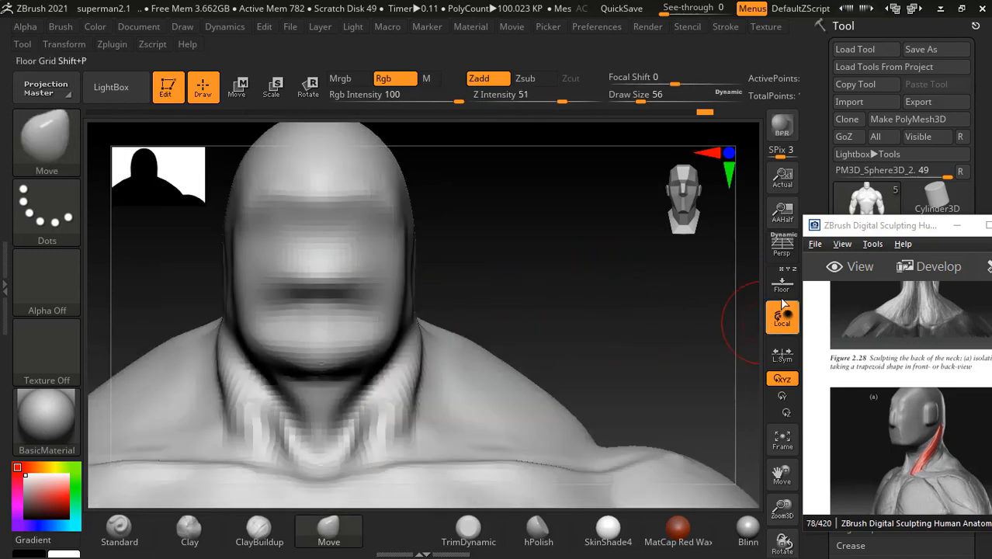
# - Block in the nose, mouth area and eye sockets again with ClayBuildup at Z Intensity 1 and draw size 24
pyautogui.click(781, 281)
pyautogui.press('[')
pyautogui.press('[')
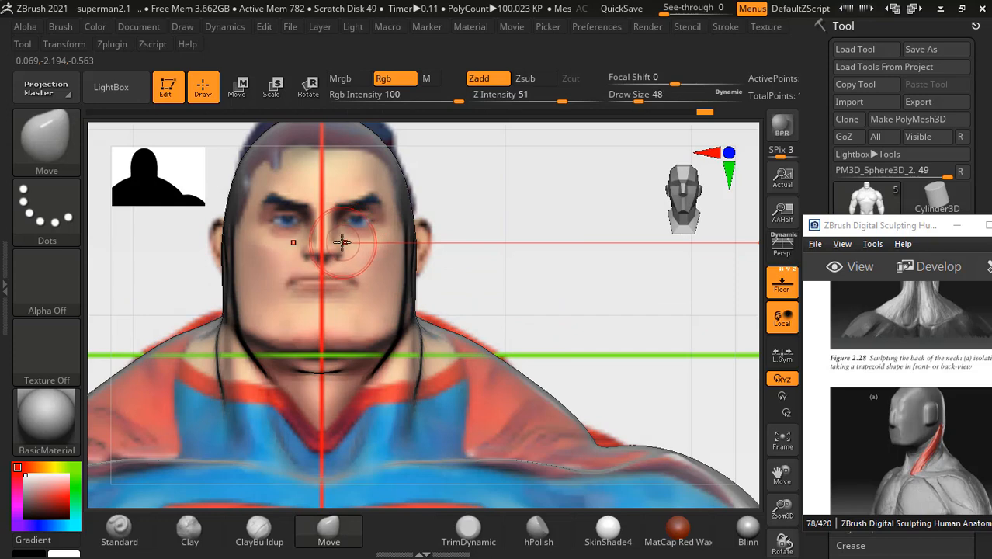
pyautogui.click(259, 529)
pyautogui.press('[')
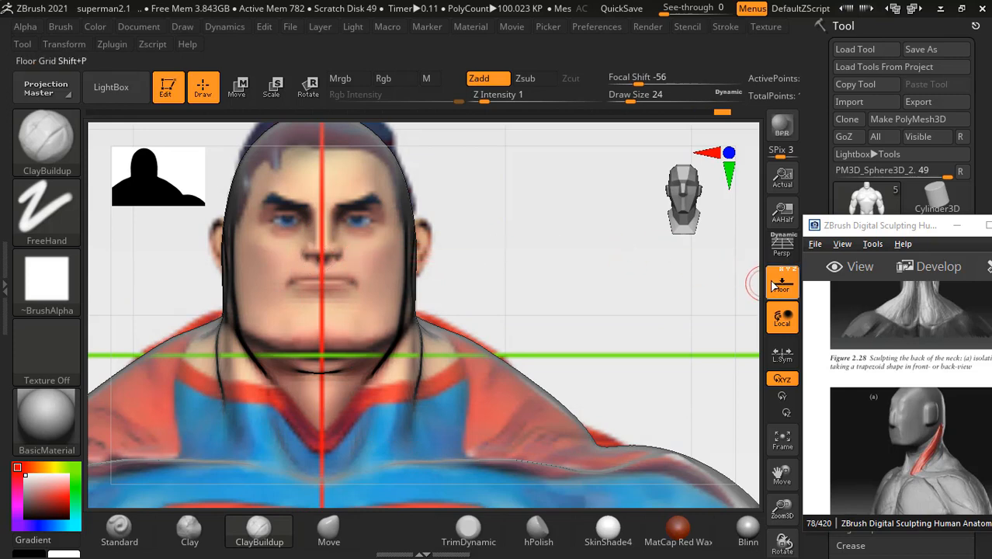
pyautogui.hotkey('shift', 'p')
pyautogui.moveTo(619, 301); pyautogui.dragTo(477, 294)
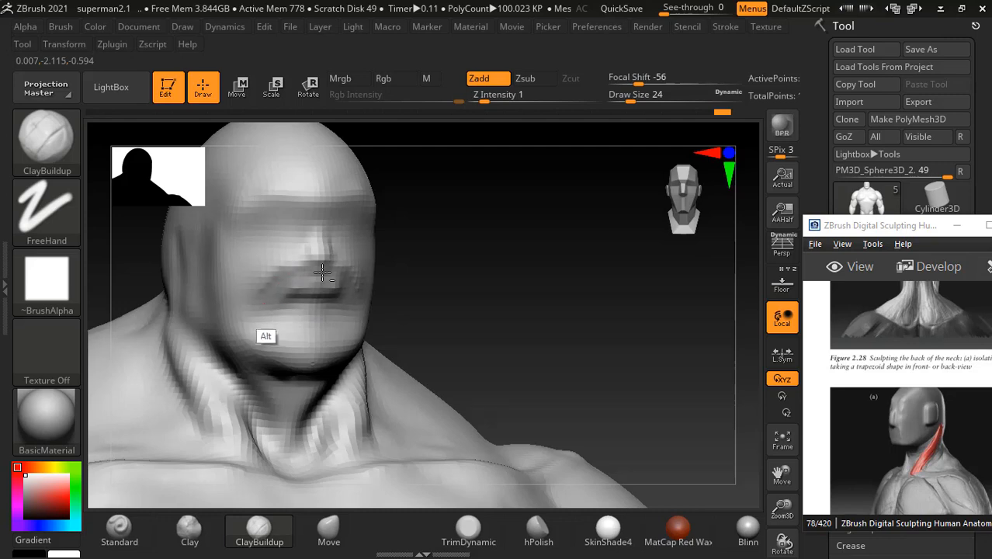
pyautogui.moveTo(322, 273)
pyautogui.keyDown('alt'); pyautogui.mouseDown()
pyautogui.moveTo(302, 272)
pyautogui.moveTo(293, 241)
pyautogui.mouseUp(); pyautogui.keyUp('alt')
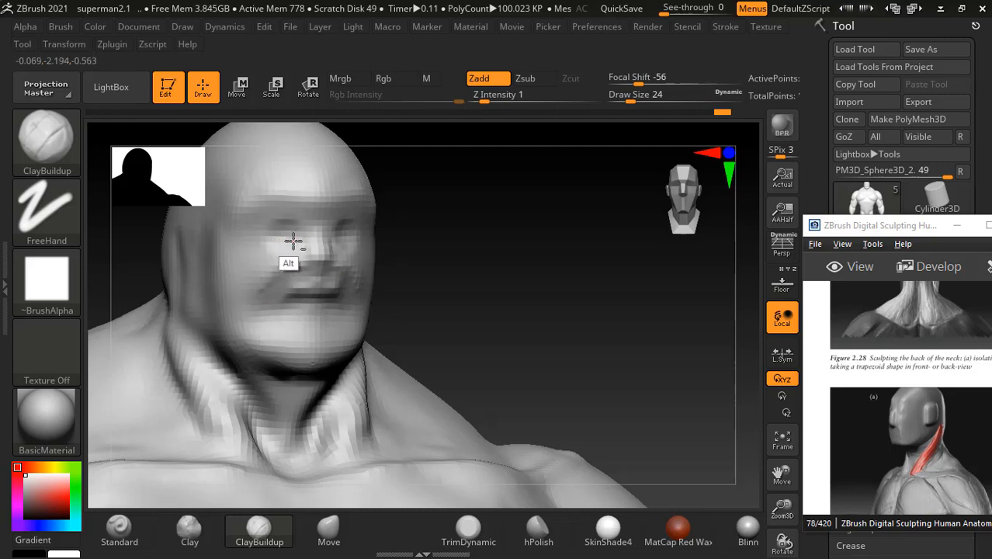
pyautogui.keyDown('alt'); pyautogui.moveTo(293, 242); pyautogui.dragTo(288, 208); pyautogui.keyUp('alt')
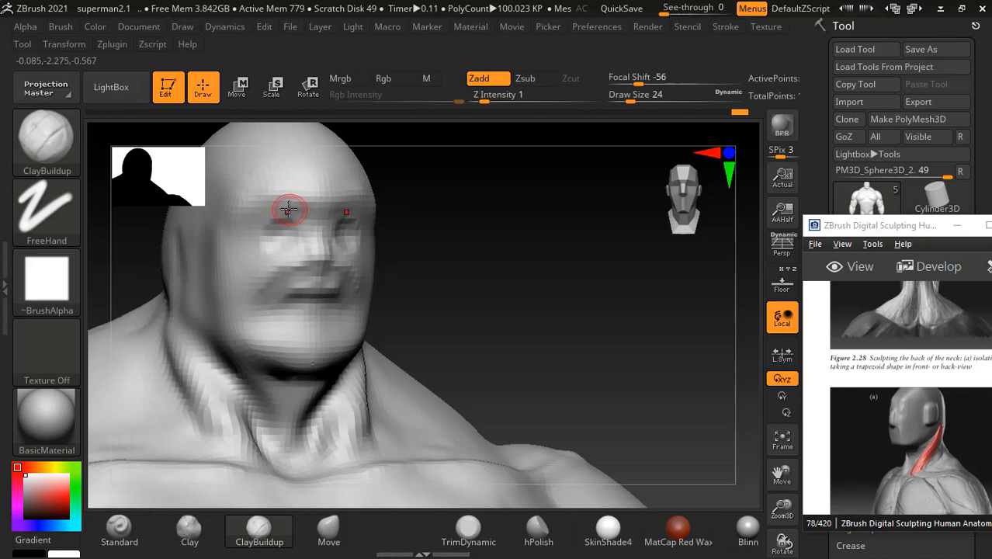
# - Define the brow ridge, under-eye cheeks, nose base and lips with the Standard brush at draw size 24, smoothing the strokes
pyautogui.click(119, 528)
pyautogui.moveTo(259, 204)
pyautogui.mouseDown()
pyautogui.moveTo(283, 200)
pyautogui.moveTo(248, 221)
pyautogui.moveTo(302, 231)
pyautogui.moveTo(242, 243)
pyautogui.mouseUp()
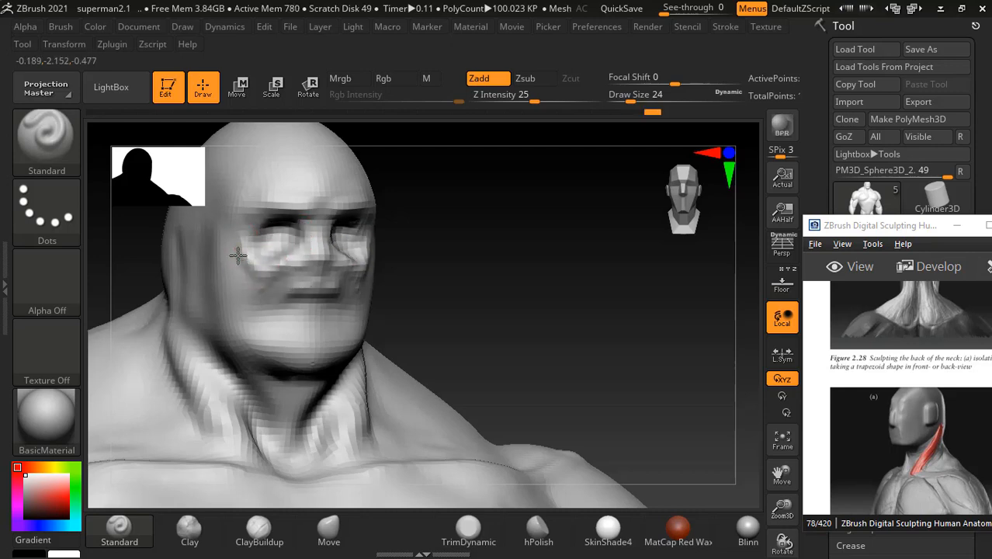
pyautogui.press('shift')
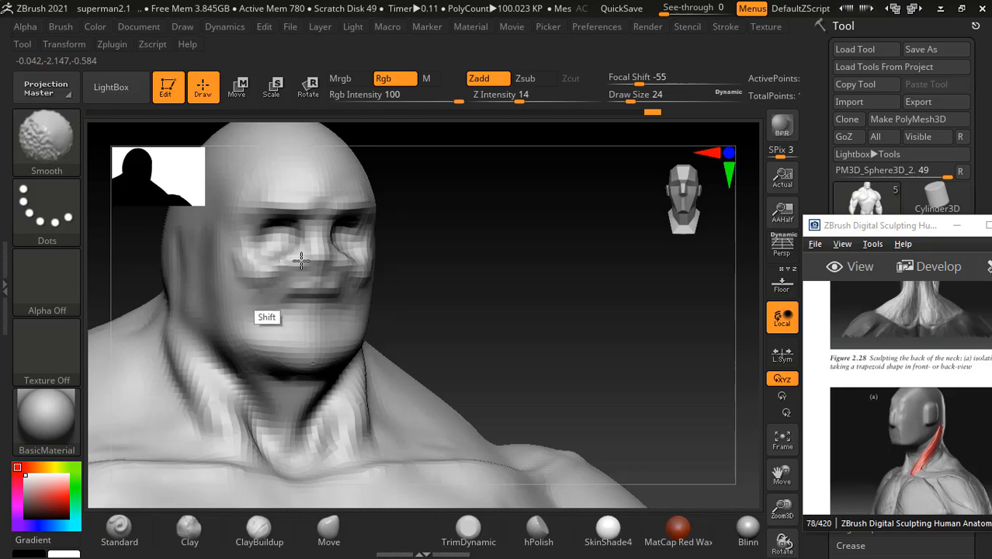
pyautogui.moveTo(301, 261)
pyautogui.keyDown('shift'); pyautogui.mouseDown()
pyautogui.moveTo(293, 268)
pyautogui.moveTo(312, 279)
pyautogui.moveTo(298, 270)
pyautogui.moveTo(333, 273)
pyautogui.mouseUp(); pyautogui.keyUp('shift')
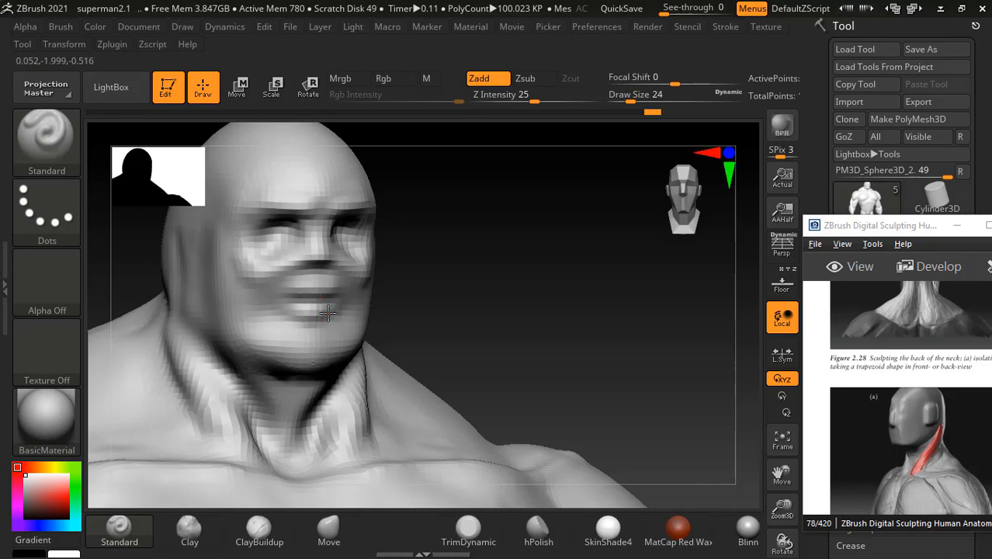
pyautogui.press('shift')
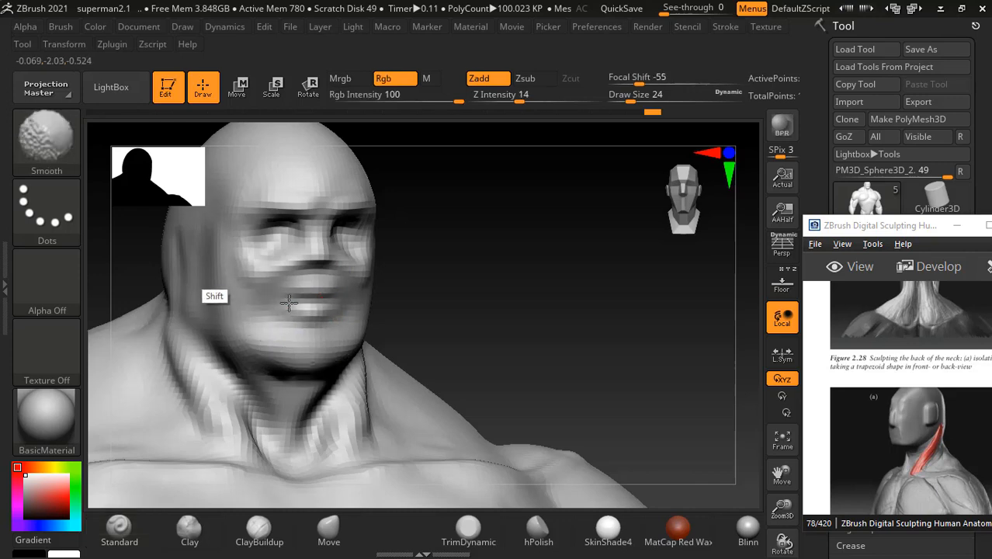
pyautogui.moveTo(458, 349)
pyautogui.keyDown('shift'); pyautogui.mouseDown()
pyautogui.moveTo(531, 234)
pyautogui.moveTo(543, 232)
pyautogui.moveTo(491, 309)
pyautogui.mouseUp(); pyautogui.keyUp('shift')
# - Pull the jaw sides outward from a low view with the Move brush at draw size 76
pyautogui.click(332, 533)
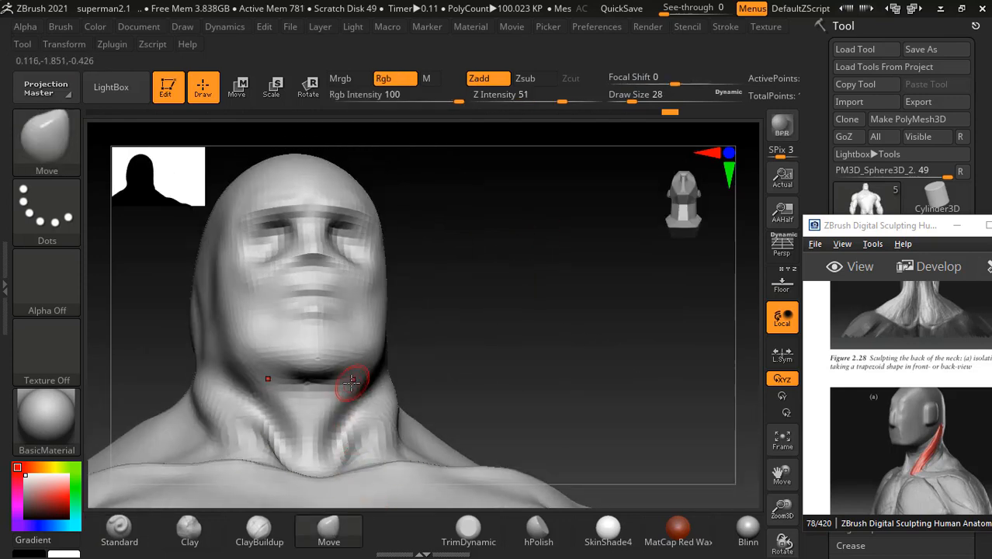
pyautogui.press(']')
pyautogui.press(']')
pyautogui.press(']')
pyautogui.press(']')
pyautogui.press(']')
pyautogui.moveTo(361, 361); pyautogui.dragTo(381, 350)
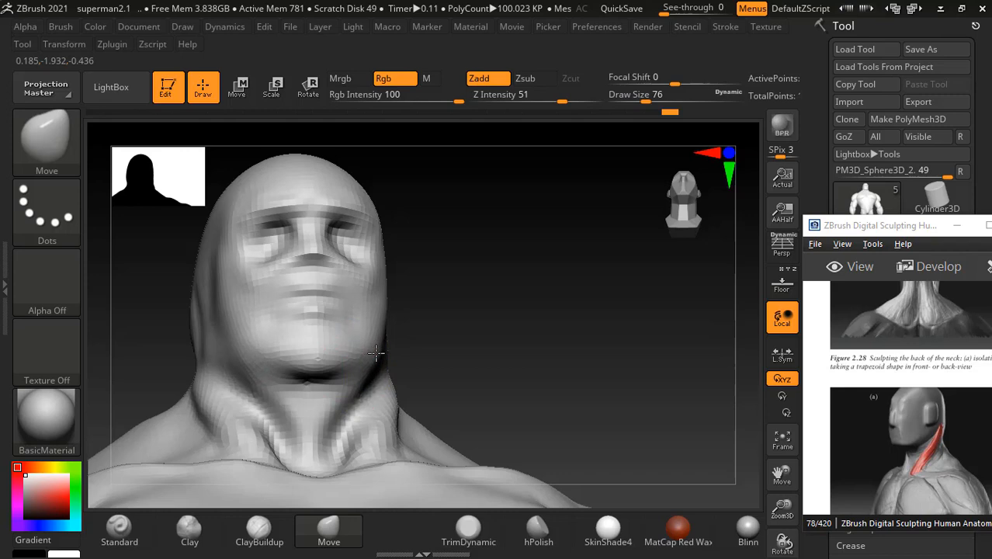
pyautogui.moveTo(494, 308)
pyautogui.mouseDown()
pyautogui.moveTo(328, 365)
pyautogui.moveTo(460, 308)
pyautogui.moveTo(304, 349)
pyautogui.mouseUp()
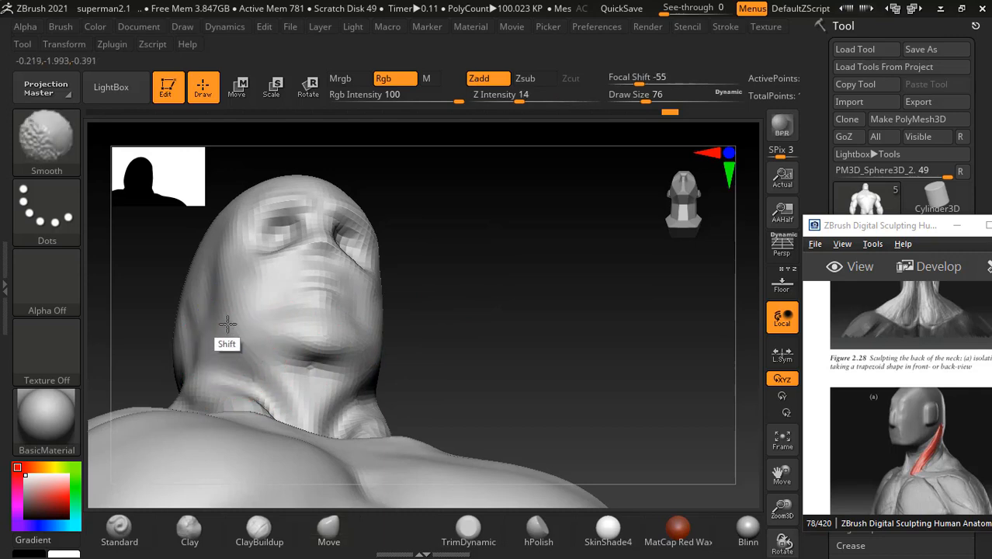
# - Mask the ear area on the side of the head at draw size 28, following the side reference, and invert the mask
pyautogui.click(229, 535)
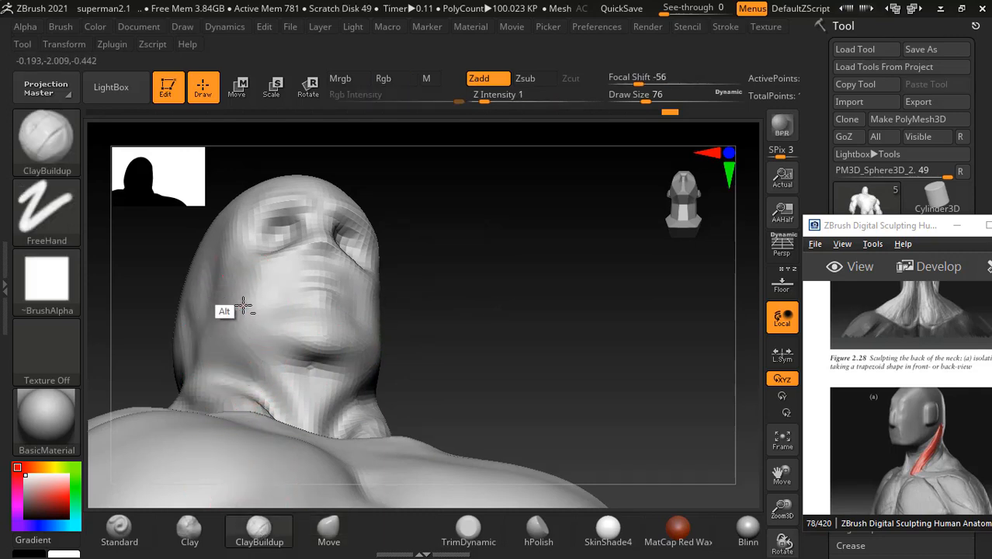
pyautogui.moveTo(466, 303)
pyautogui.keyDown('shift'); pyautogui.mouseDown()
pyautogui.moveTo(514, 272)
pyautogui.moveTo(527, 309)
pyautogui.moveTo(571, 294)
pyautogui.moveTo(494, 309)
pyautogui.moveTo(567, 264)
pyautogui.mouseUp(); pyautogui.keyUp('shift')
pyautogui.moveTo(523, 235)
pyautogui.mouseDown()
pyautogui.moveTo(506, 208)
pyautogui.moveTo(569, 239)
pyautogui.moveTo(579, 224)
pyautogui.moveTo(762, 205)
pyautogui.mouseUp()
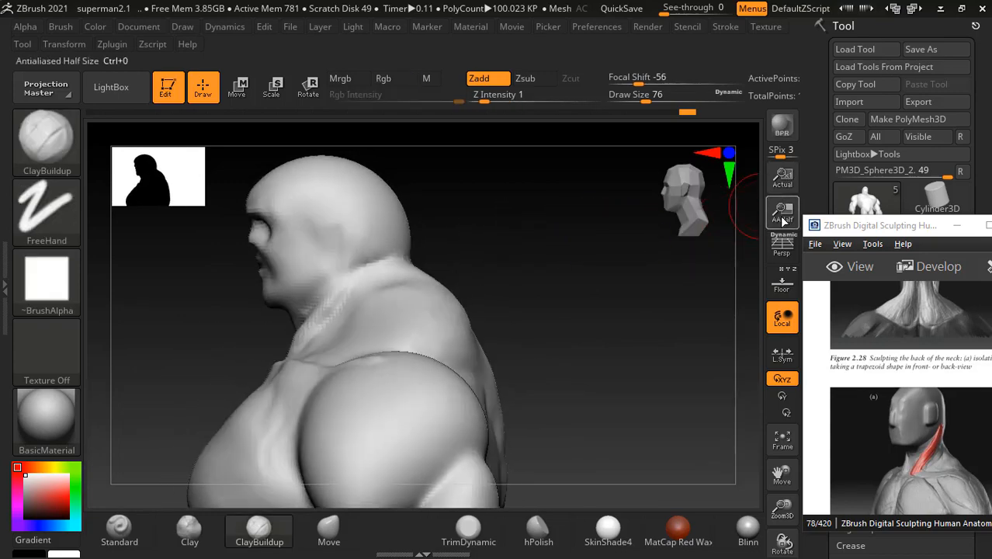
pyautogui.click(782, 283)
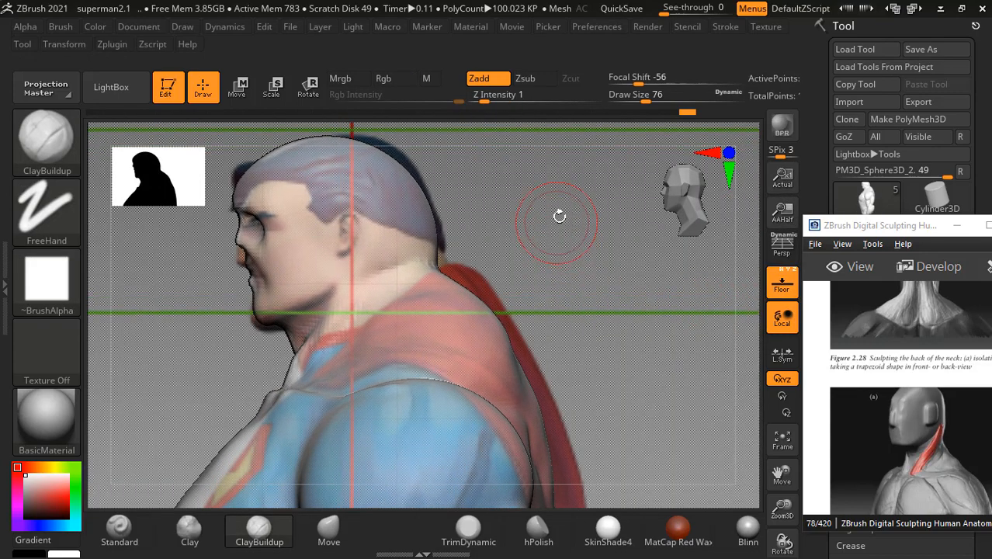
pyautogui.keyDown('alt'); pyautogui.moveTo(559, 216); pyautogui.dragTo(560, 229); pyautogui.keyUp('alt')
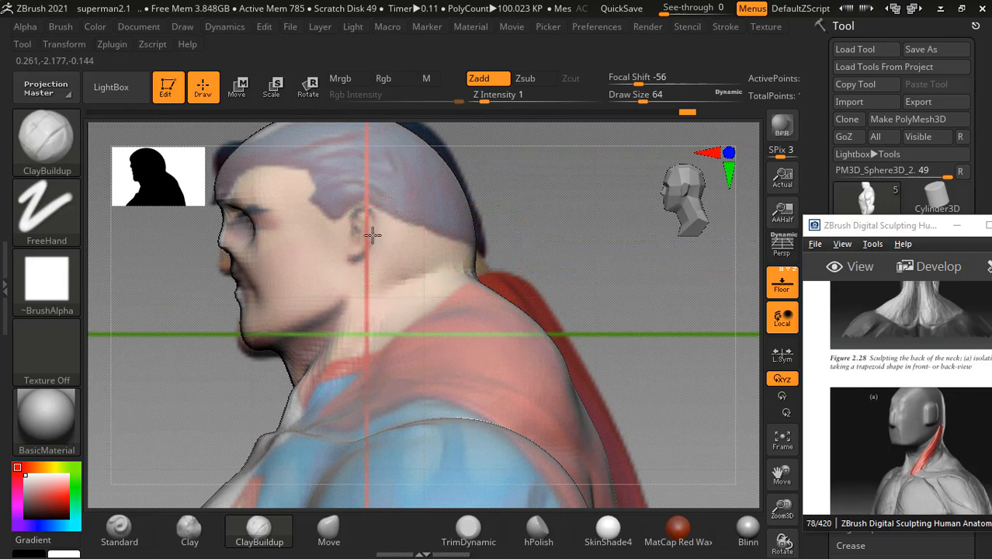
pyautogui.press('[')
pyautogui.press('[')
pyautogui.press('[')
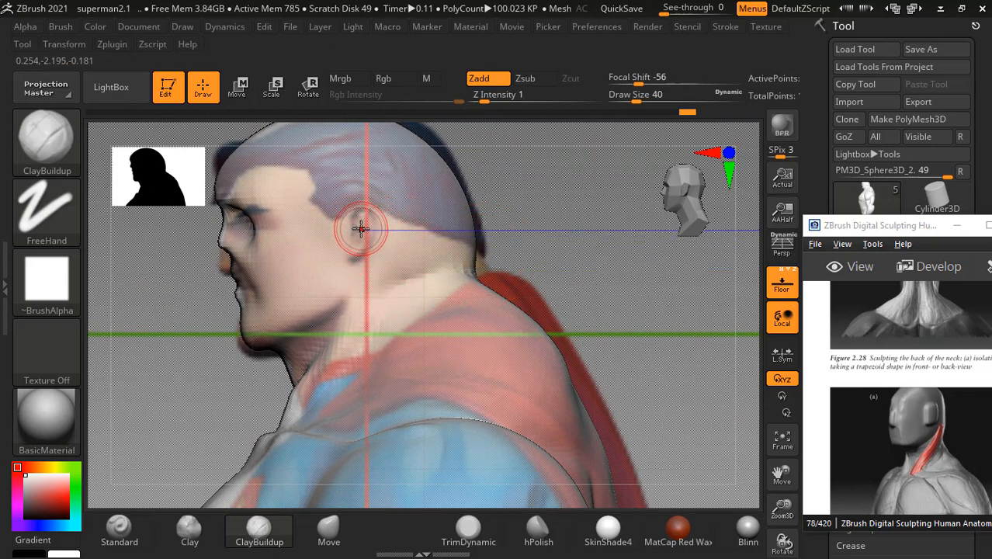
pyautogui.press('[')
pyautogui.press('ctrl')
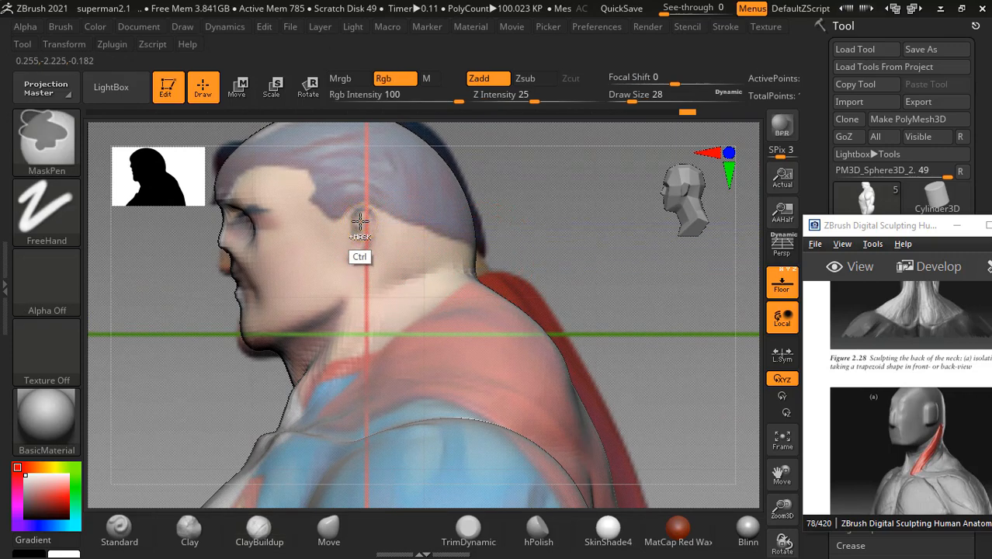
pyautogui.moveTo(538, 224)
pyautogui.mouseDown()
pyautogui.moveTo(631, 254)
pyautogui.moveTo(583, 251)
pyautogui.moveTo(593, 247)
pyautogui.mouseUp()
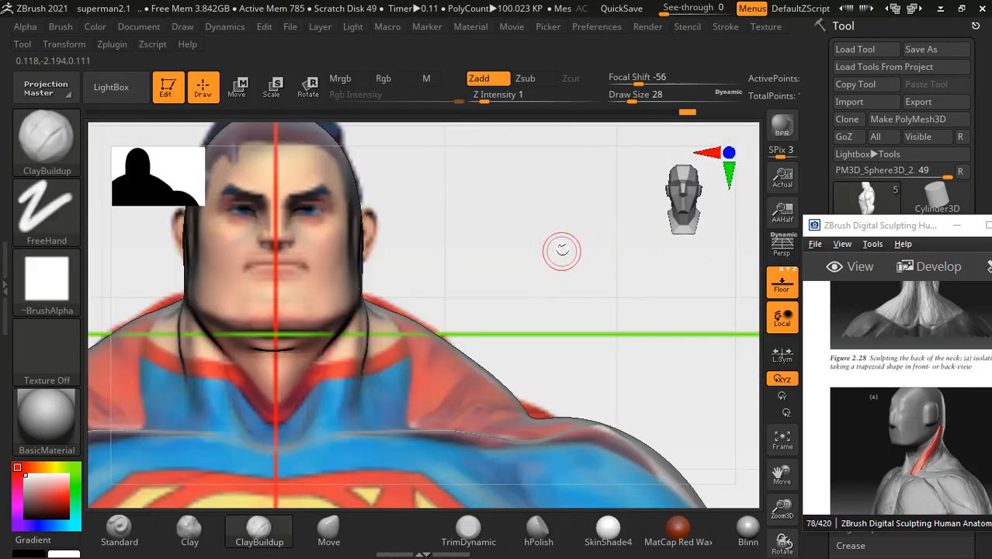
pyautogui.keyDown('ctrl'); pyautogui.click(559, 242); pyautogui.keyUp('ctrl')
# - Pull the ears out from the head and fit them to the front and side references with the Move brush at draw size 56
pyautogui.click(328, 532)
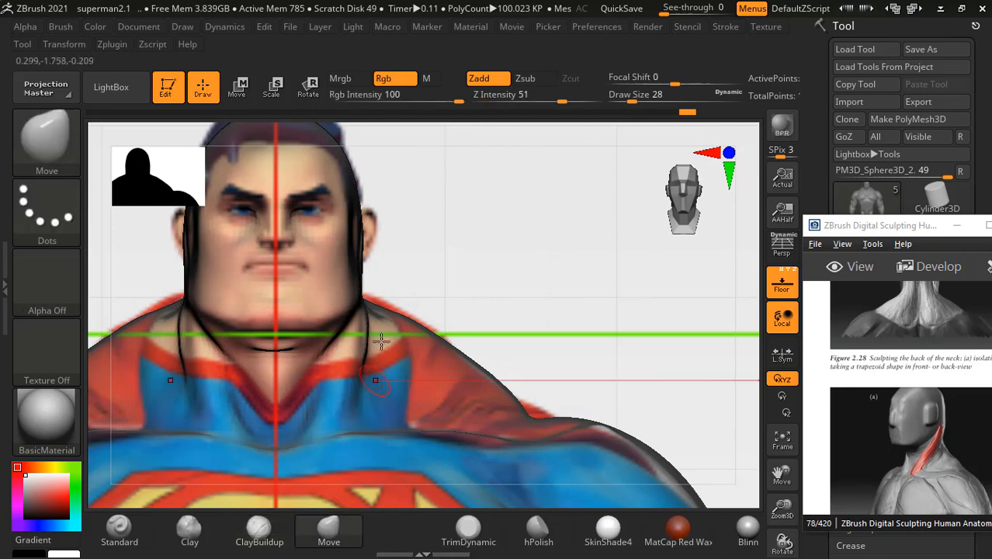
pyautogui.press(']')
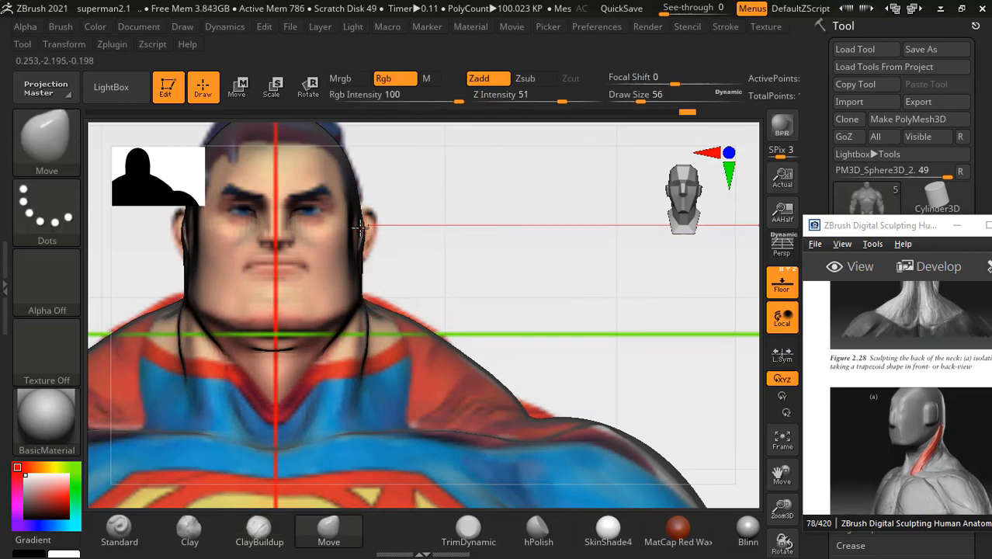
pyautogui.moveTo(360, 234)
pyautogui.mouseDown()
pyautogui.moveTo(373, 224)
pyautogui.moveTo(372, 248)
pyautogui.mouseUp()
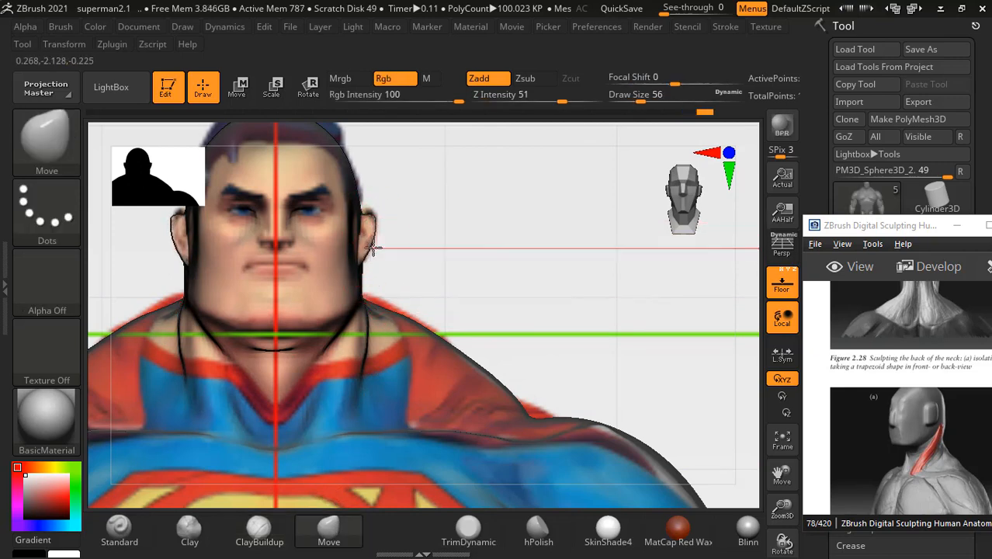
pyautogui.moveTo(440, 210); pyautogui.dragTo(360, 225)
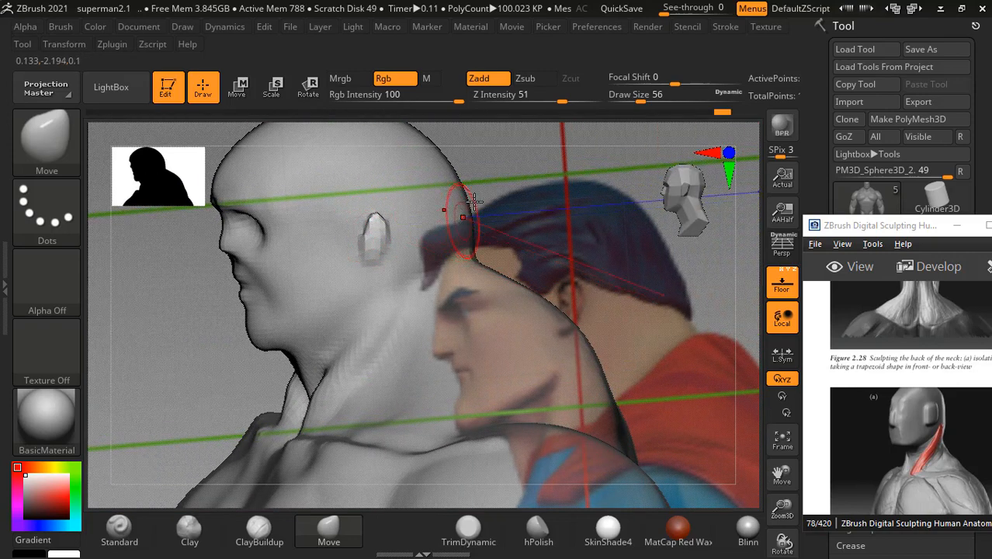
pyautogui.keyDown('shift'); pyautogui.moveTo(530, 182); pyautogui.dragTo(537, 193); pyautogui.keyUp('shift')
pyautogui.moveTo(375, 226); pyautogui.dragTo(378, 211)
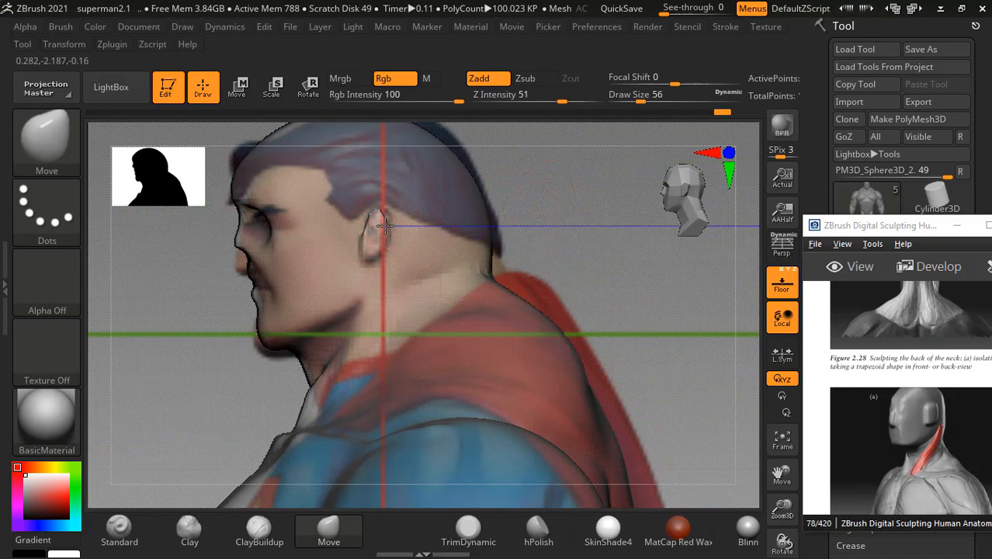
pyautogui.moveTo(380, 256); pyautogui.dragTo(381, 242)
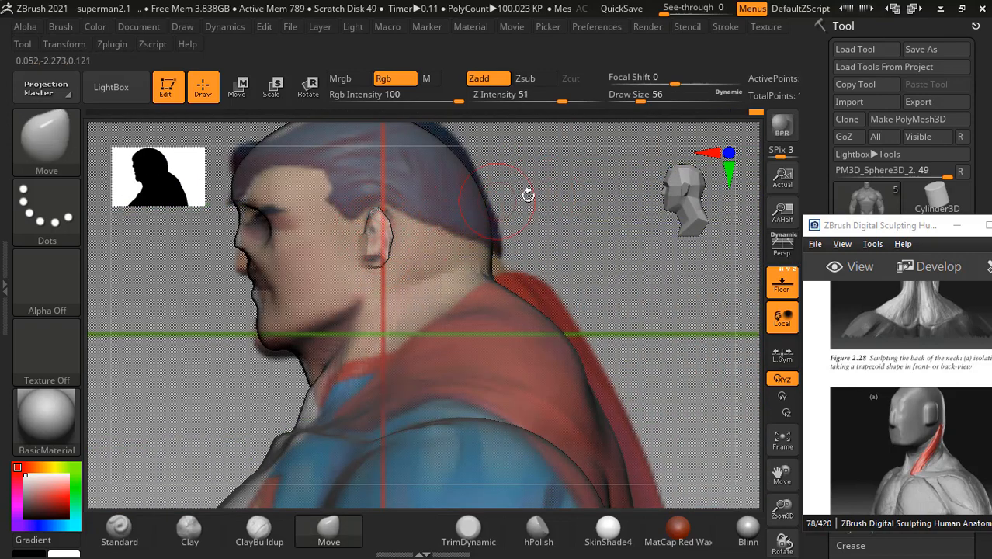
pyautogui.moveTo(529, 195); pyautogui.dragTo(572, 239)
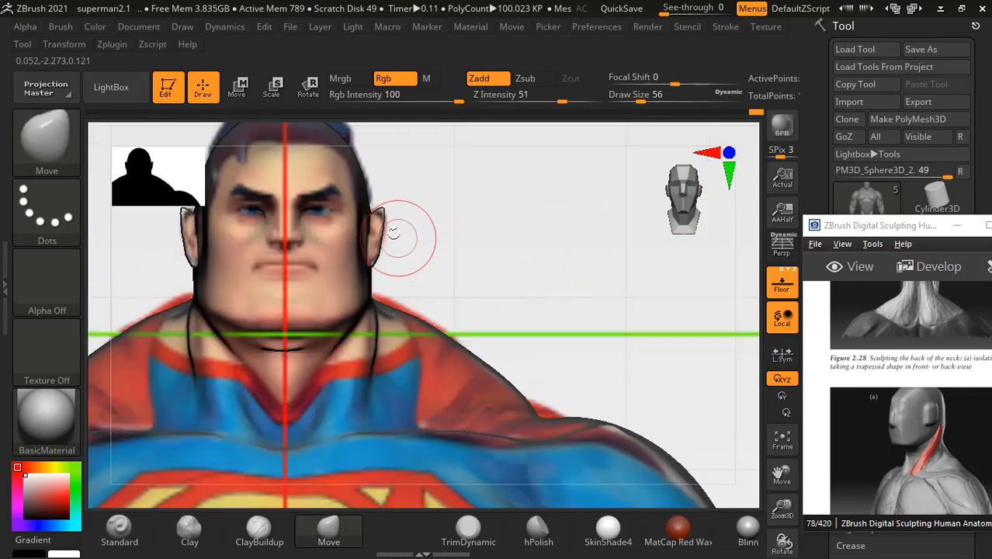
# - Hide the reference image and invert the mask so that only the ears are protected
pyautogui.click(781, 281)
pyautogui.moveTo(598, 259)
pyautogui.mouseDown()
pyautogui.moveTo(592, 252)
pyautogui.moveTo(593, 262)
pyautogui.mouseUp()
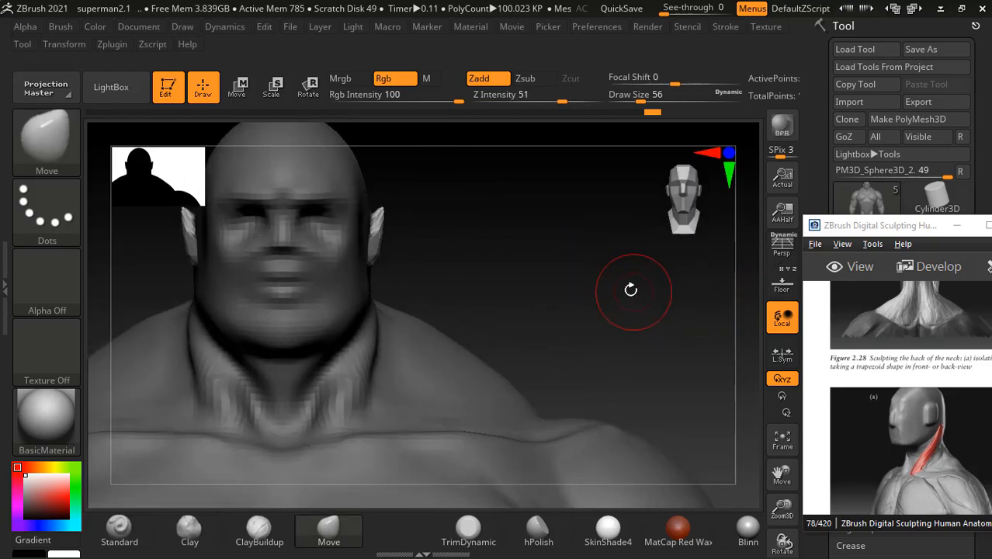
pyautogui.moveTo(630, 289); pyautogui.dragTo(563, 294)
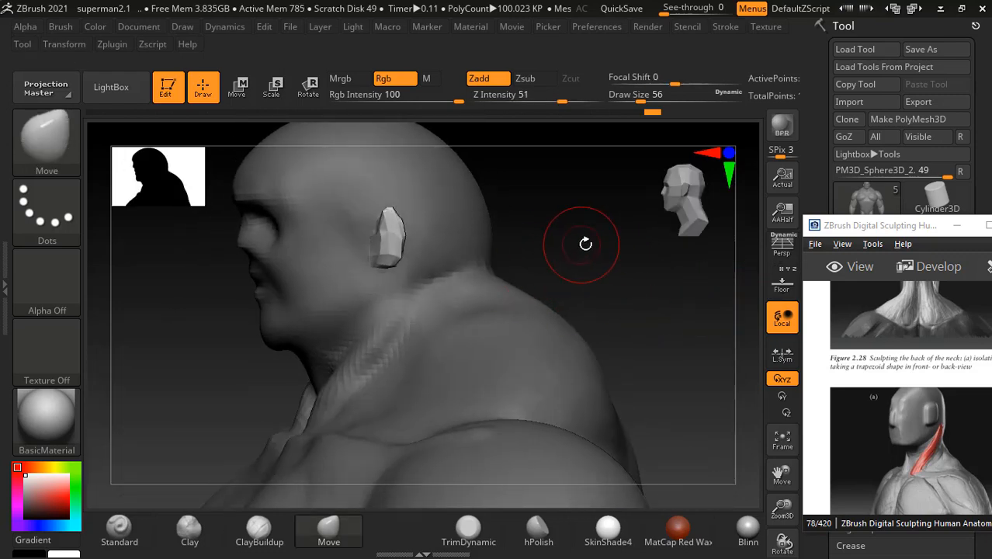
pyautogui.keyDown('shift'); pyautogui.moveTo(585, 244); pyautogui.dragTo(619, 243); pyautogui.keyUp('shift')
pyautogui.keyDown('ctrl'); pyautogui.click(628, 244); pyautogui.keyUp('ctrl')
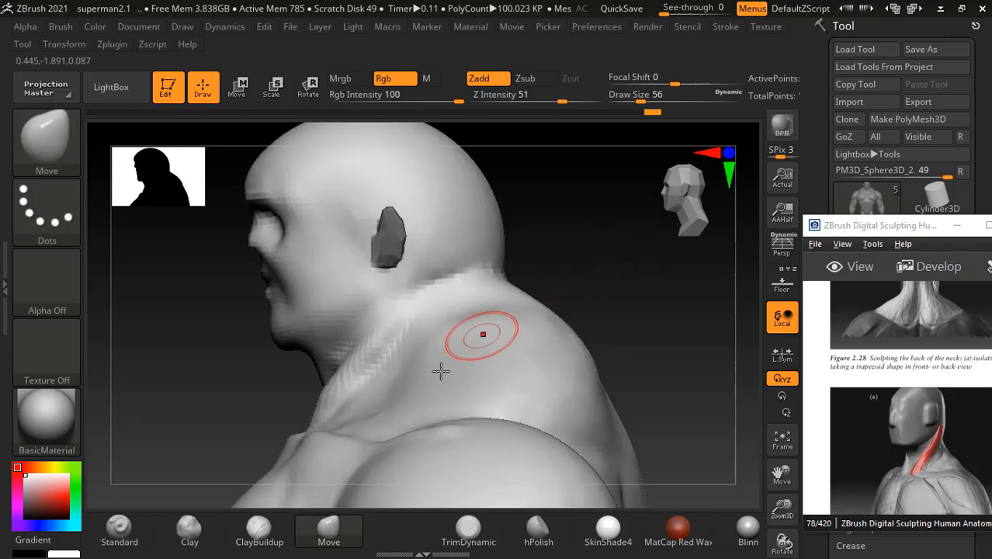
# - Carve the jawline from below the ear towards the chin with the Standard brush at draw size 32, smoothing the strokes
pyautogui.click(132, 535)
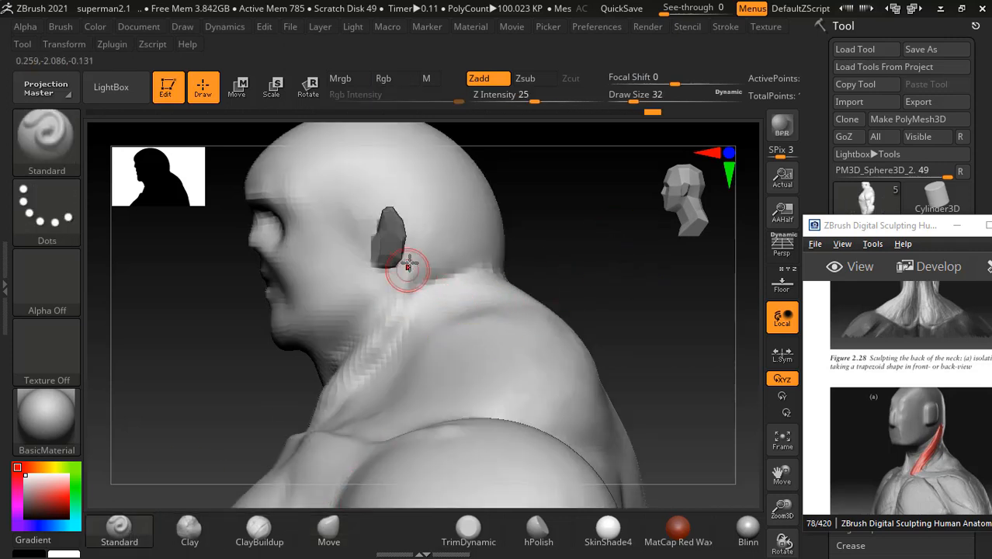
pyautogui.keyDown('alt'); pyautogui.moveTo(373, 326); pyautogui.dragTo(395, 279); pyautogui.keyUp('alt')
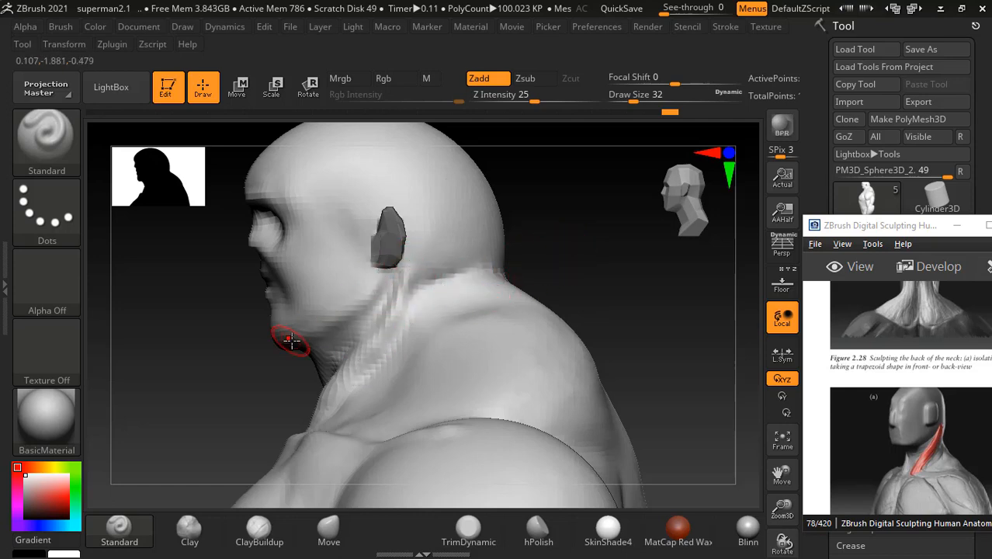
pyautogui.press('shift')
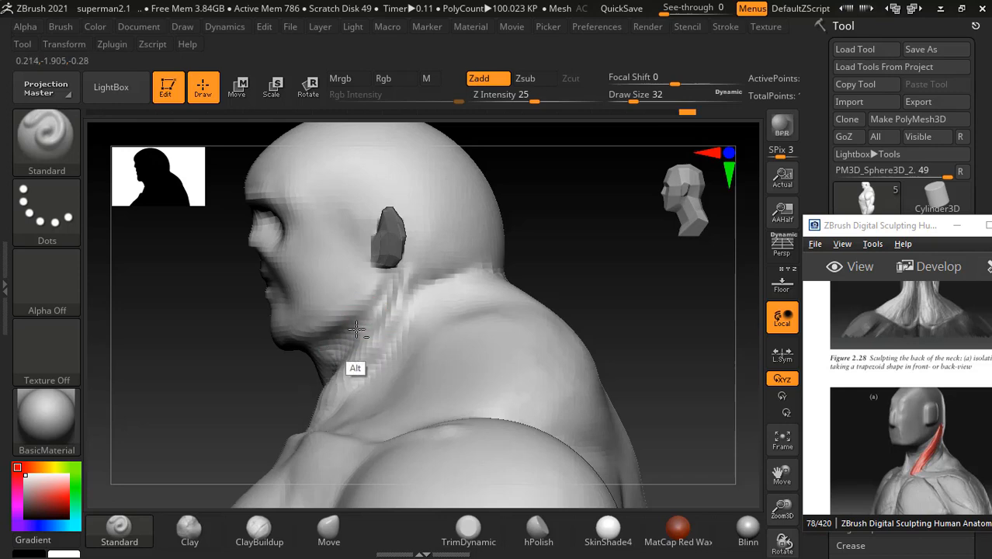
pyautogui.moveTo(284, 376); pyautogui.dragTo(327, 354)
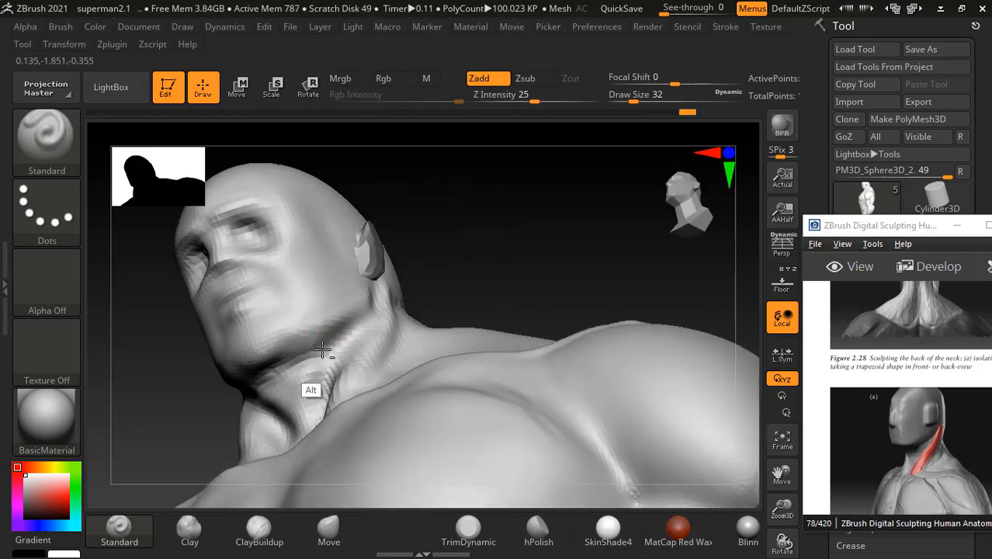
pyautogui.press('shift')
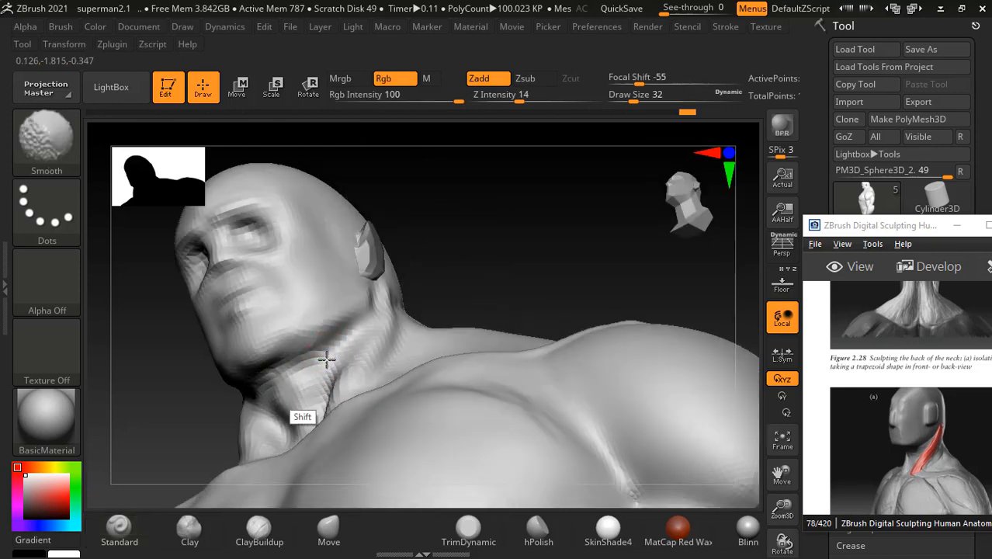
# - Deepen and smooth the transition between the underside of the chin and the upper neck from a low view
pyautogui.moveTo(434, 303)
pyautogui.mouseDown()
pyautogui.moveTo(516, 262)
pyautogui.moveTo(524, 230)
pyautogui.moveTo(489, 280)
pyautogui.moveTo(488, 256)
pyautogui.mouseUp()
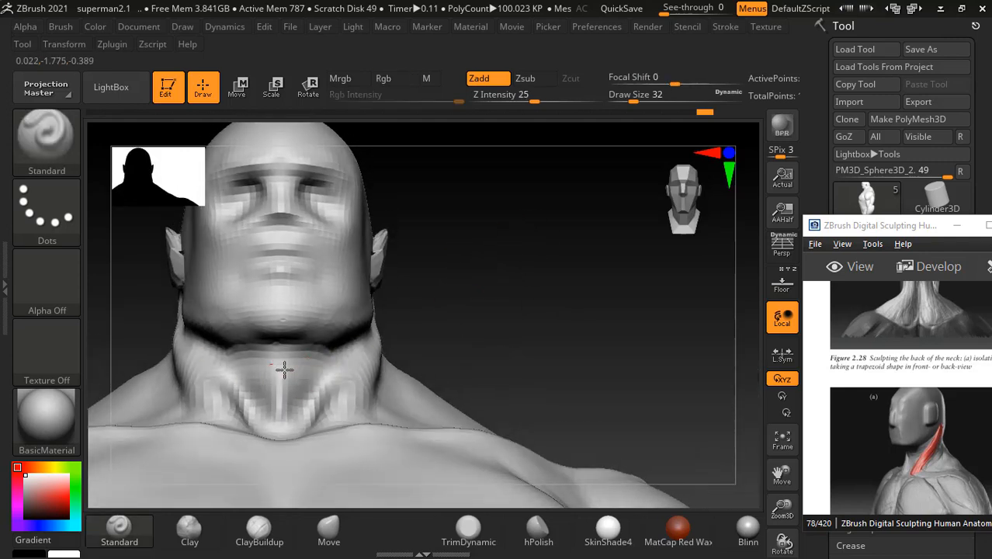
pyautogui.press('shift')
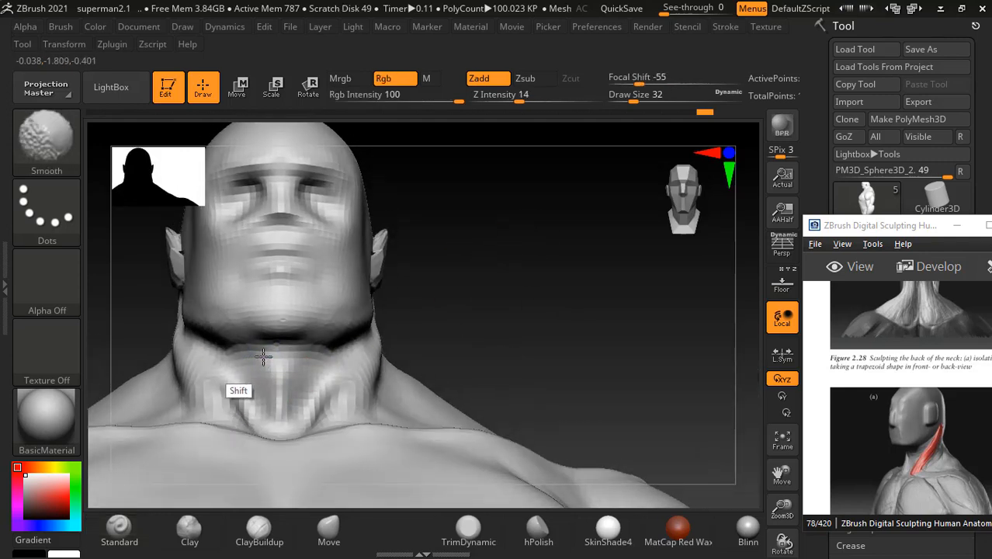
pyautogui.moveTo(466, 310); pyautogui.dragTo(487, 275)
pyautogui.press('alt')
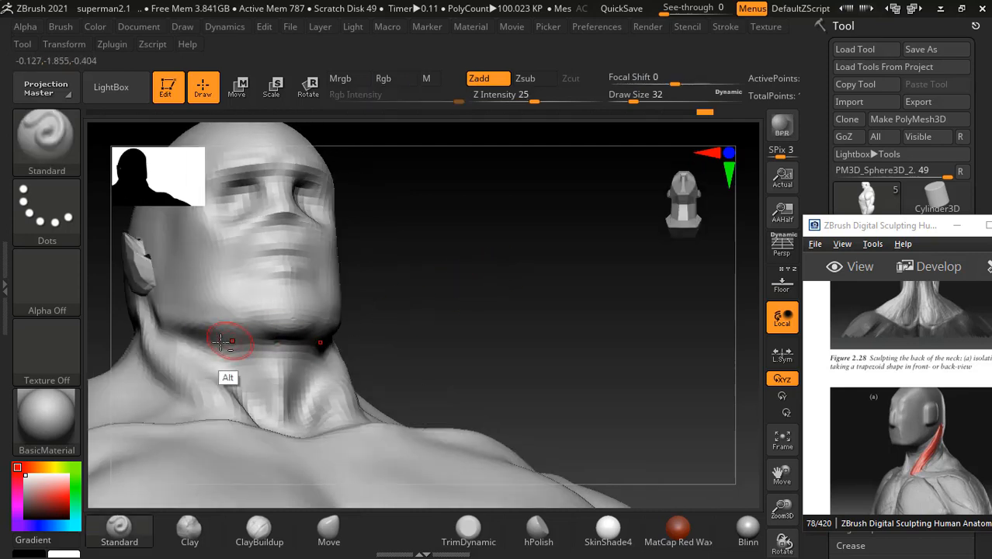
pyautogui.moveTo(190, 346)
pyautogui.keyDown('alt'); pyautogui.mouseDown()
pyautogui.moveTo(322, 334)
pyautogui.moveTo(283, 336)
pyautogui.mouseUp(); pyautogui.keyUp('alt')
pyautogui.press('shift')
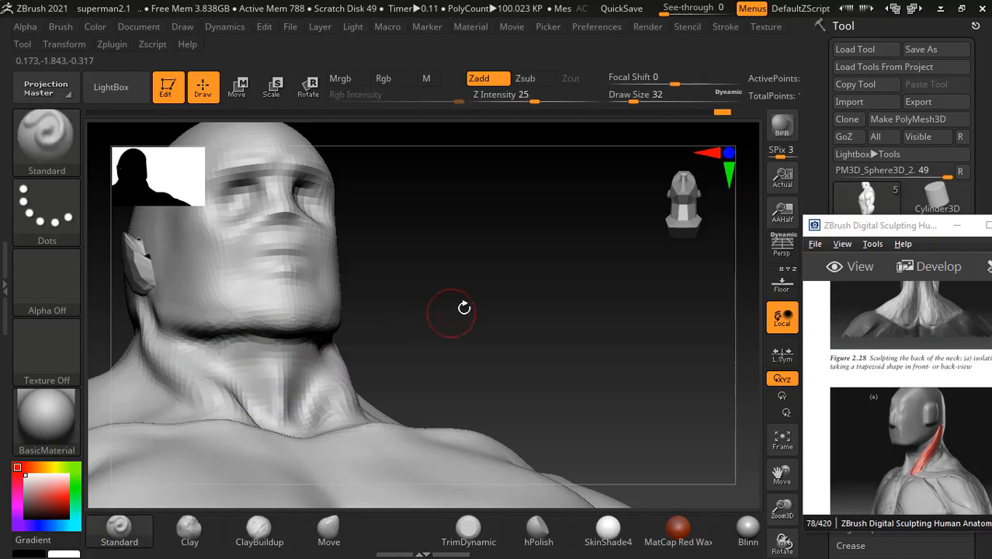
# - Shape the hollow in the middle of the throat above the collarbones and smooth the surrounding front neck
pyautogui.moveTo(465, 308); pyautogui.dragTo(417, 363)
pyautogui.press('shift')
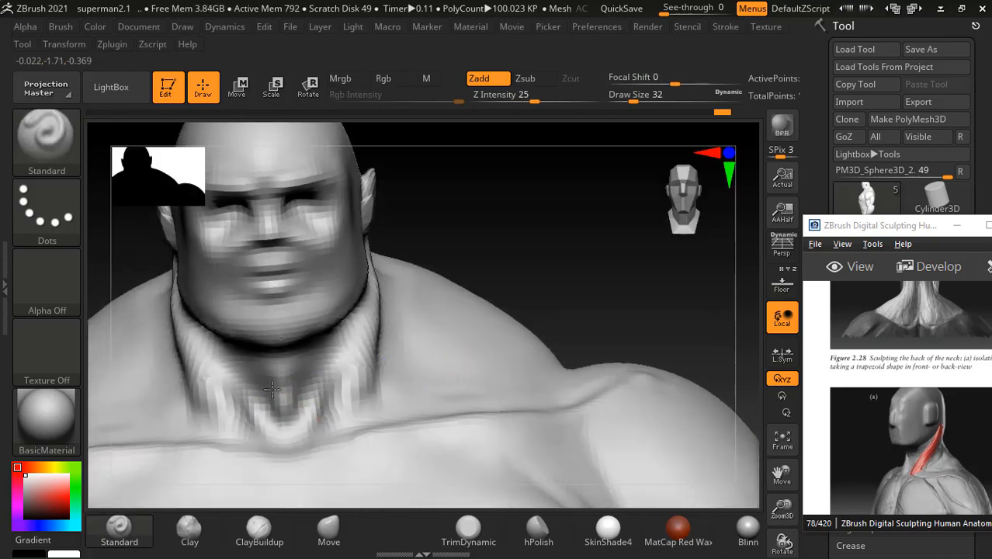
pyautogui.moveTo(272, 389)
pyautogui.mouseDown()
pyautogui.moveTo(281, 413)
pyautogui.moveTo(272, 415)
pyautogui.mouseUp()
pyautogui.keyDown('shift'); pyautogui.moveTo(261, 368); pyautogui.dragTo(278, 403); pyautogui.keyUp('shift')
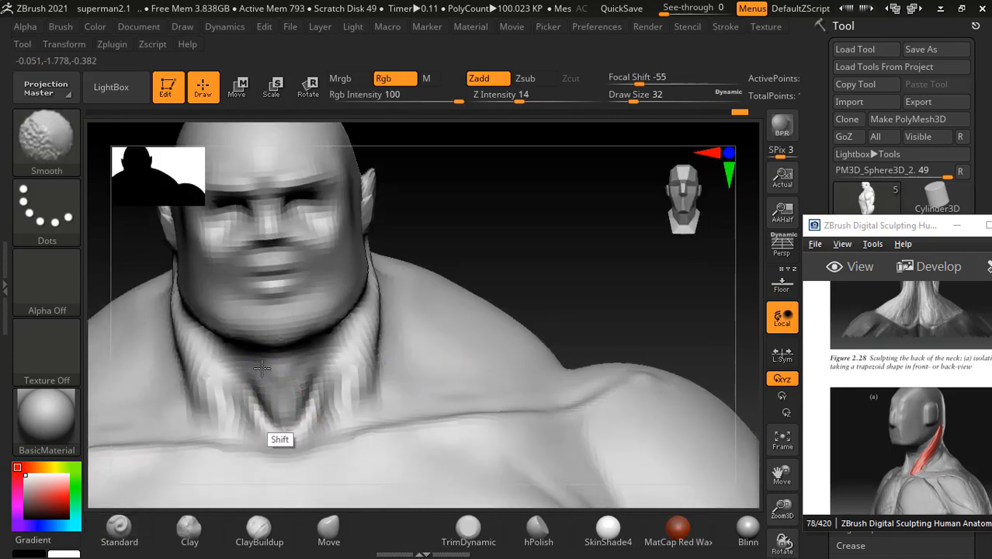
# - Carve and smooth the hollows between the front deltoids and upper chest at draw size 32, checking the front reference, and switch to the ClayBuildup brush
pyautogui.moveTo(550, 226)
pyautogui.keyDown('alt'); pyautogui.mouseDown()
pyautogui.moveTo(597, 271)
pyautogui.moveTo(531, 262)
pyautogui.moveTo(570, 249)
pyautogui.moveTo(760, 294)
pyautogui.mouseUp(); pyautogui.keyUp('alt')
pyautogui.click(781, 293)
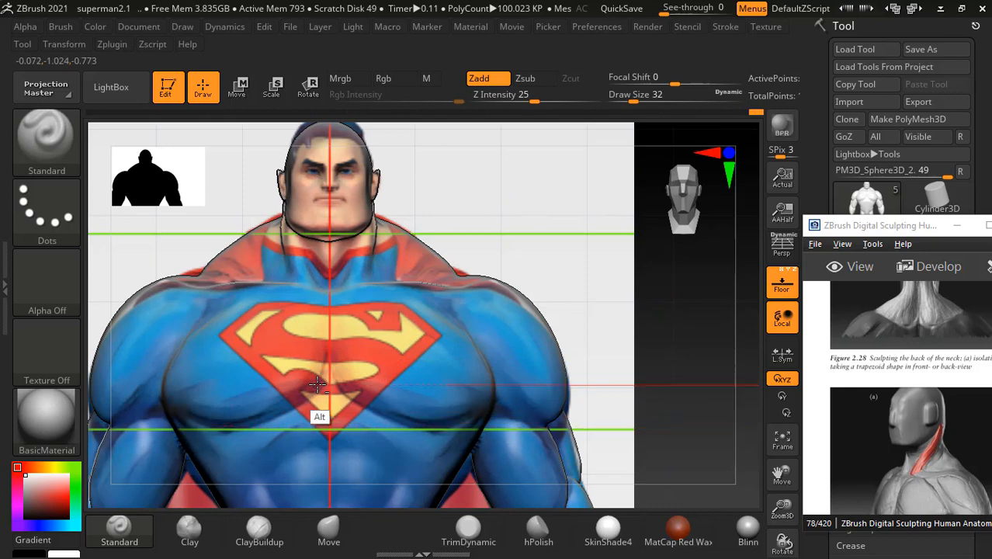
pyautogui.click(781, 283)
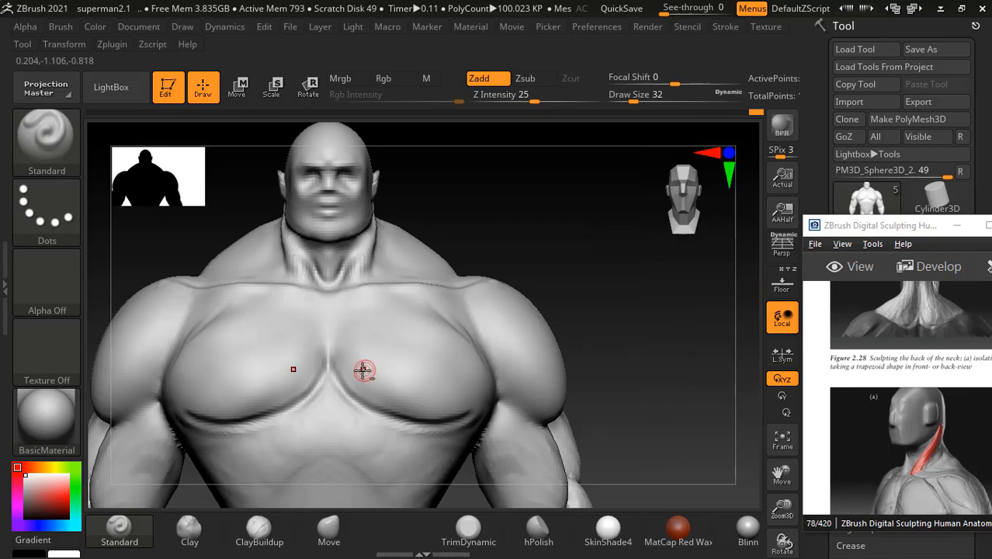
pyautogui.click(784, 287)
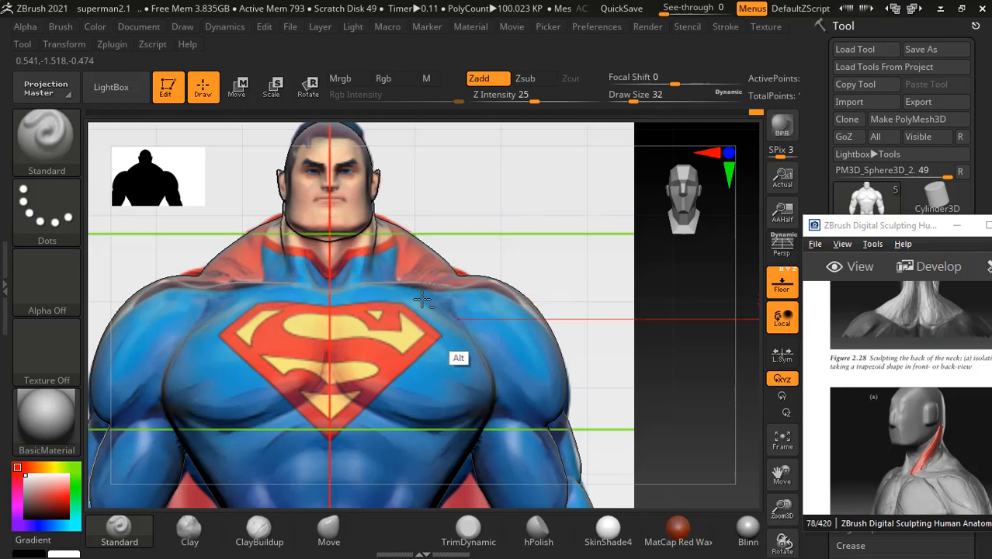
pyautogui.click(781, 284)
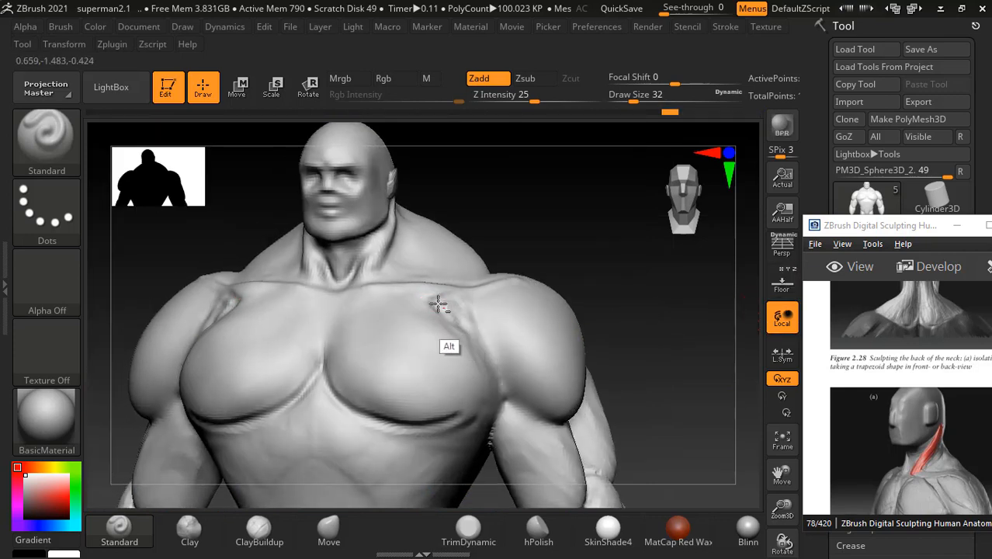
pyautogui.keyDown('alt'); pyautogui.moveTo(439, 304); pyautogui.dragTo(459, 305); pyautogui.keyUp('alt')
pyautogui.press('shift')
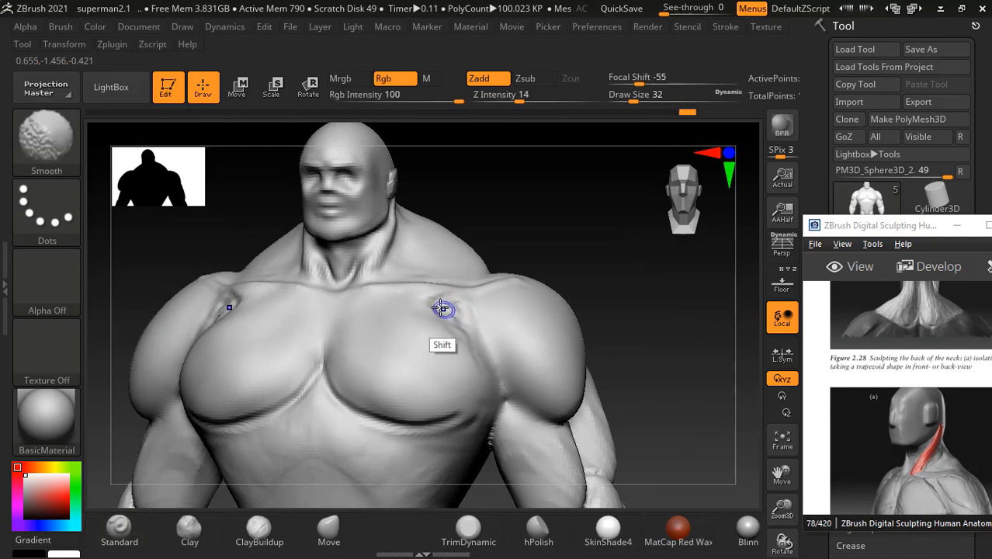
pyautogui.moveTo(598, 280)
pyautogui.mouseDown()
pyautogui.moveTo(603, 252)
pyautogui.moveTo(565, 281)
pyautogui.mouseUp()
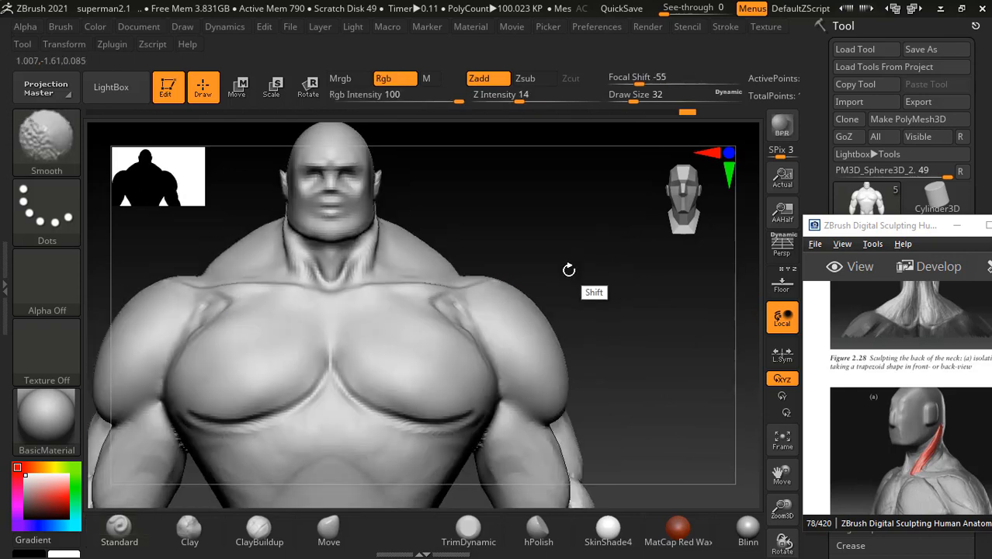
pyautogui.click(259, 529)
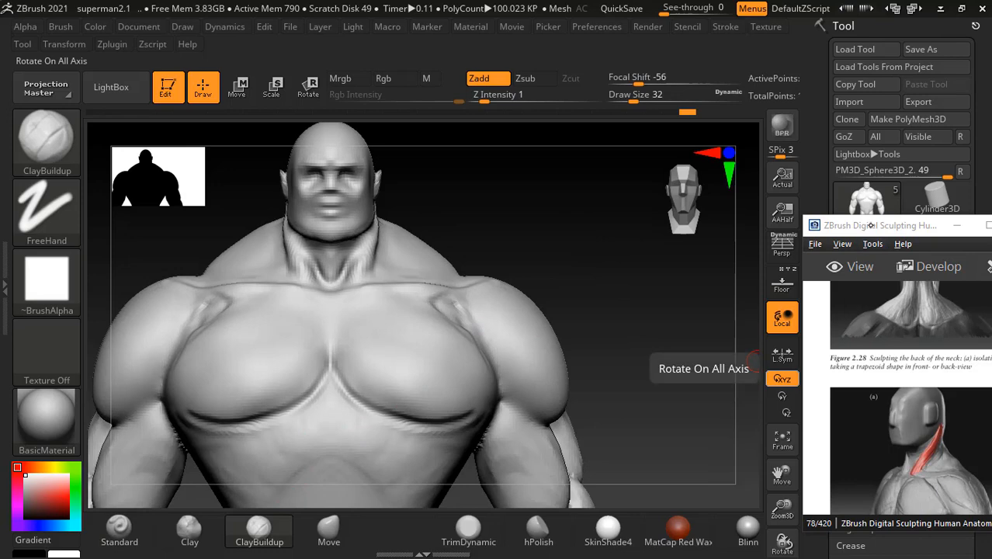
# - Build up the pectoral muscles and carve along their outer edges with the ClayBuildup brush at draw size 128
pyautogui.moveTo(549, 229); pyautogui.dragTo(524, 338)
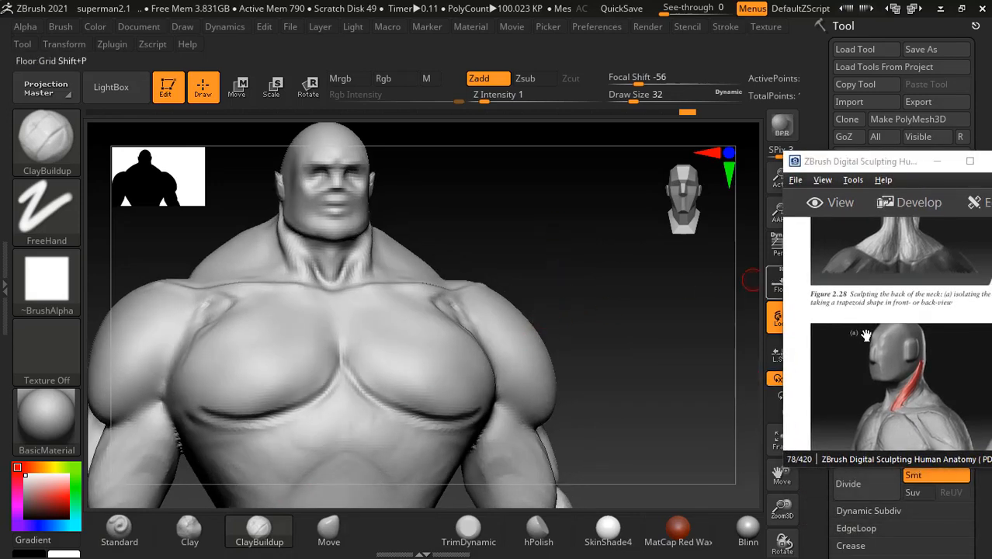
pyautogui.scroll(-3, 869, 251)
pyautogui.moveTo(461, 213); pyautogui.dragTo(496, 194)
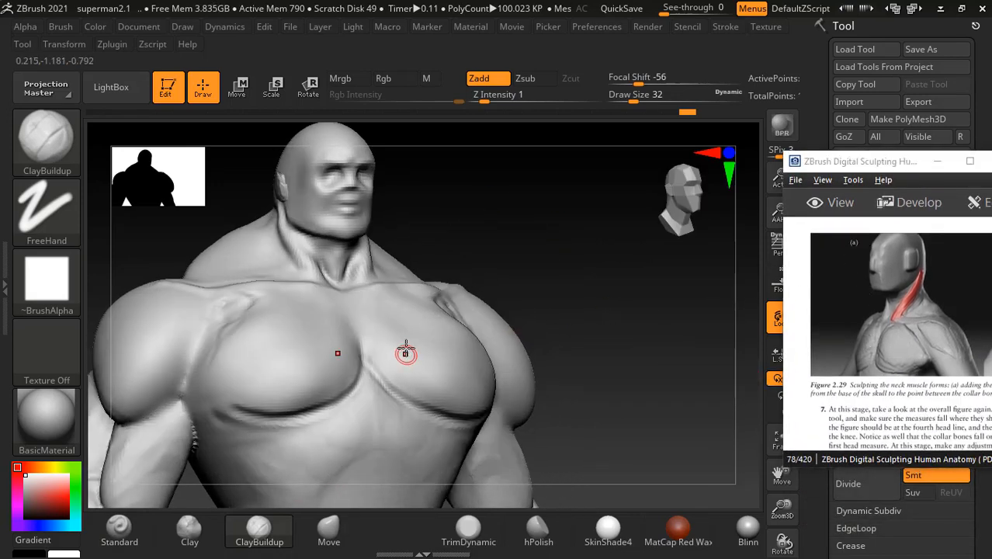
pyautogui.press(']')
pyautogui.press(']')
pyautogui.press(']')
pyautogui.press(']')
pyautogui.press(']')
pyautogui.press(']')
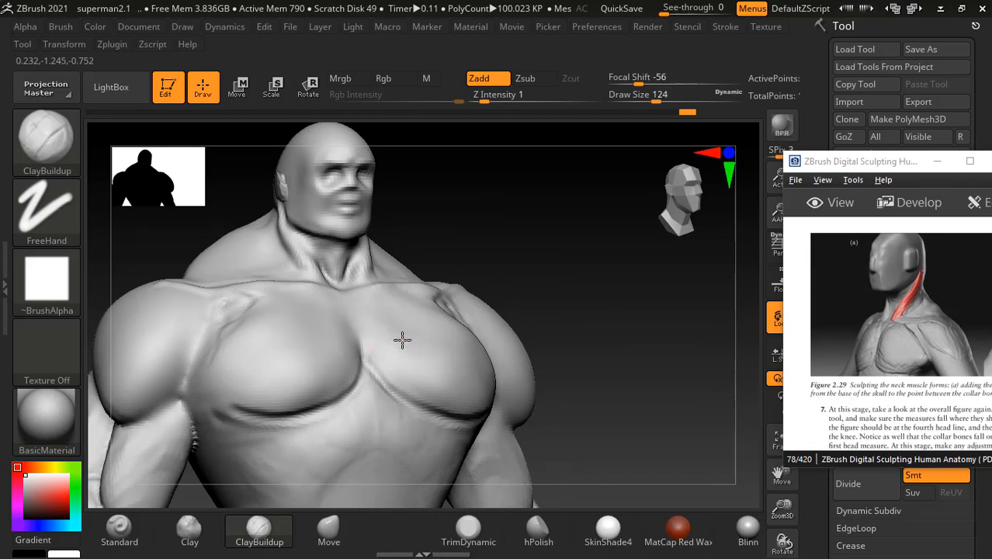
pyautogui.moveTo(314, 339)
pyautogui.mouseDown()
pyautogui.moveTo(290, 351)
pyautogui.moveTo(303, 316)
pyautogui.moveTo(255, 320)
pyautogui.mouseUp()
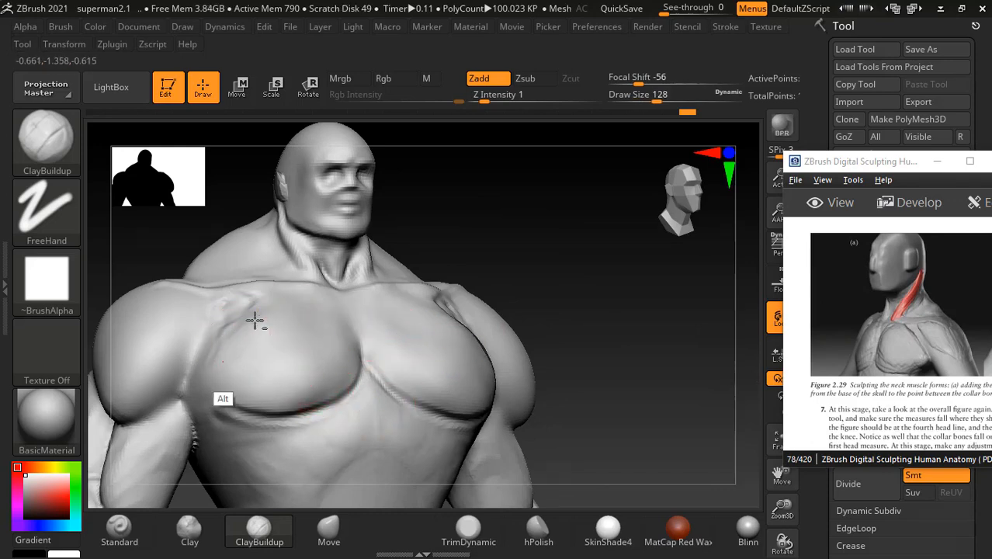
pyautogui.keyDown('alt'); pyautogui.moveTo(222, 360); pyautogui.dragTo(243, 375); pyautogui.keyUp('alt')
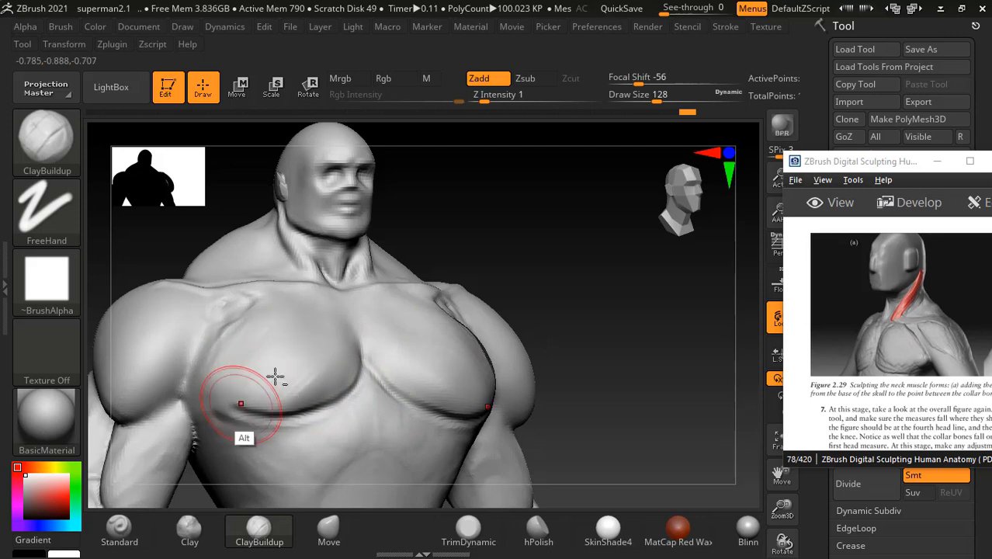
# - Smooth the lower pectorals and compare the torso's front view with the Superman front reference
pyautogui.keyDown('shift'); pyautogui.moveTo(580, 283); pyautogui.dragTo(631, 270); pyautogui.keyUp('shift')
pyautogui.moveTo(350, 365)
pyautogui.keyDown('shift'); pyautogui.mouseDown()
pyautogui.moveTo(334, 354)
pyautogui.moveTo(368, 354)
pyautogui.moveTo(300, 376)
pyautogui.mouseUp(); pyautogui.keyUp('shift')
pyautogui.click(773, 300)
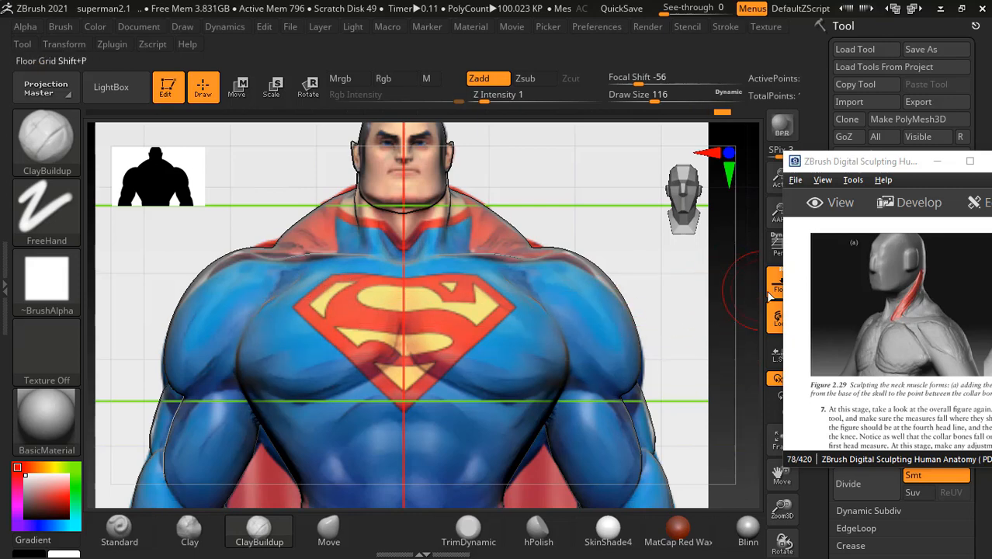
pyautogui.click(774, 284)
# - Add muscle-fibre strokes across the pectorals with ClayBuildup, reducing the draw size to 72
pyautogui.moveTo(690, 300); pyautogui.dragTo(614, 287)
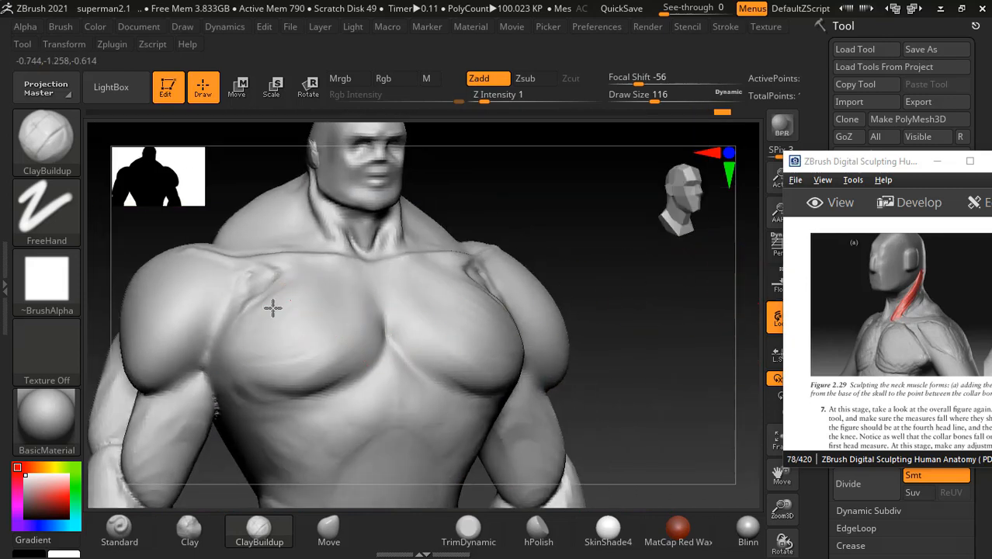
pyautogui.press('[')
pyautogui.press('[')
pyautogui.press('[')
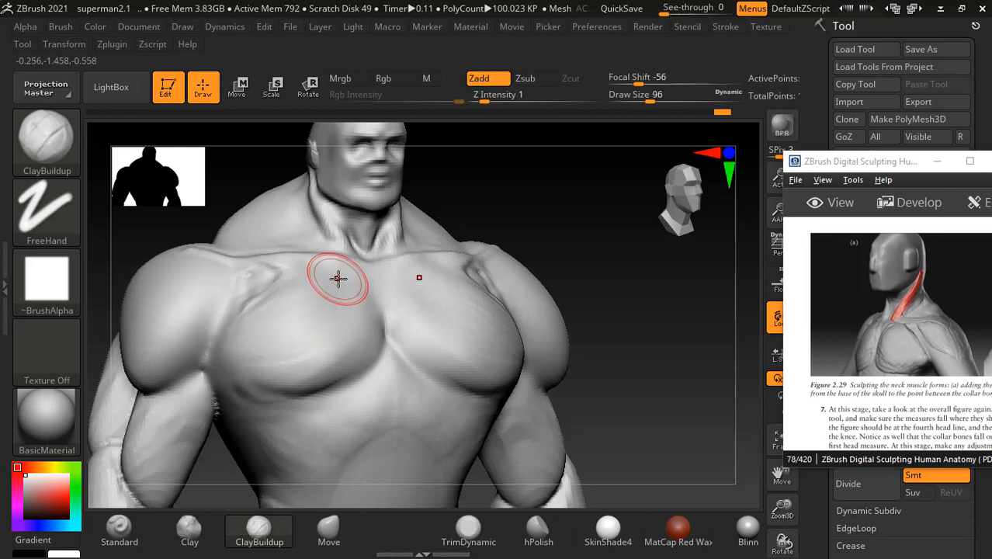
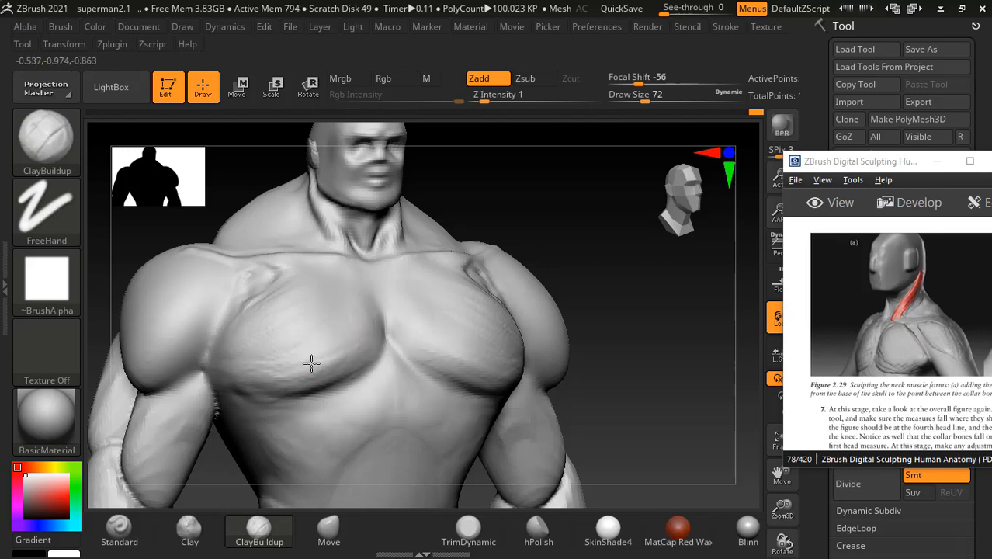
pyautogui.moveTo(311, 363); pyautogui.dragTo(341, 334)
pyautogui.moveTo(277, 350)
pyautogui.mouseDown()
pyautogui.moveTo(335, 325)
pyautogui.moveTo(296, 334)
pyautogui.moveTo(295, 310)
pyautogui.mouseUp()
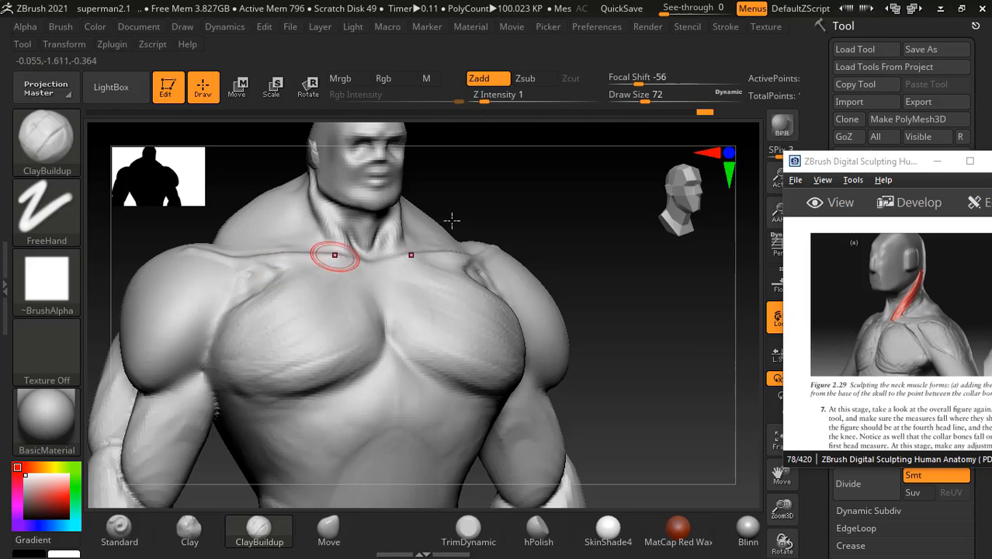
# - Refine and smooth the hollow between the collarbone, front deltoid and upper chest, reducing the draw size to 52
pyautogui.moveTo(458, 221); pyautogui.dragTo(516, 225)
pyautogui.press('[')
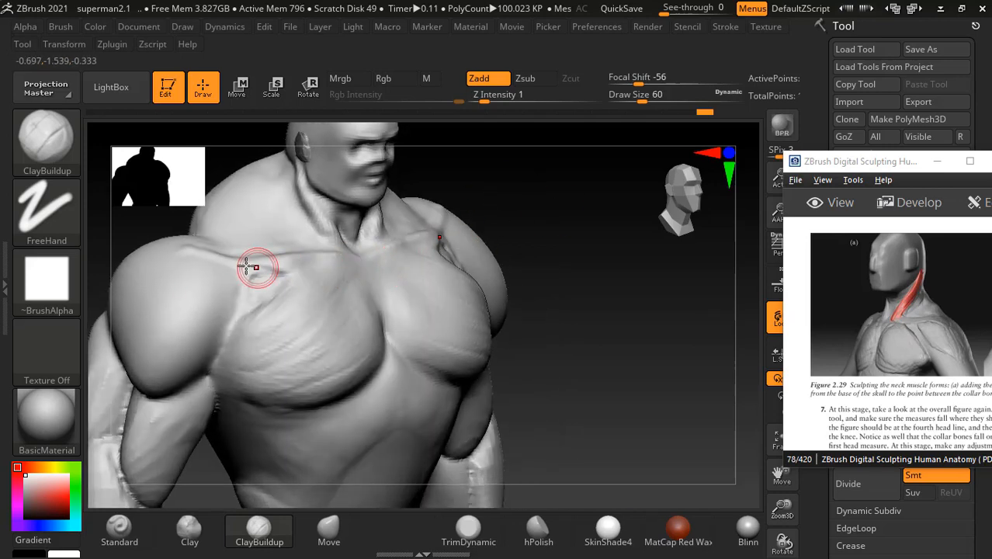
pyautogui.press('[')
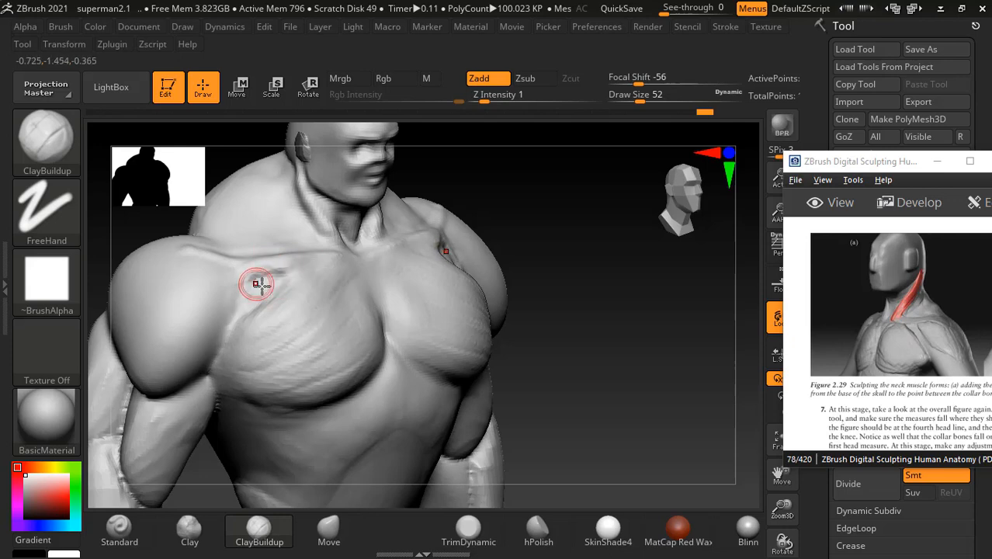
pyautogui.press('shift')
pyautogui.keyDown('shift'); pyautogui.moveTo(602, 262); pyautogui.dragTo(617, 275); pyautogui.keyUp('shift')
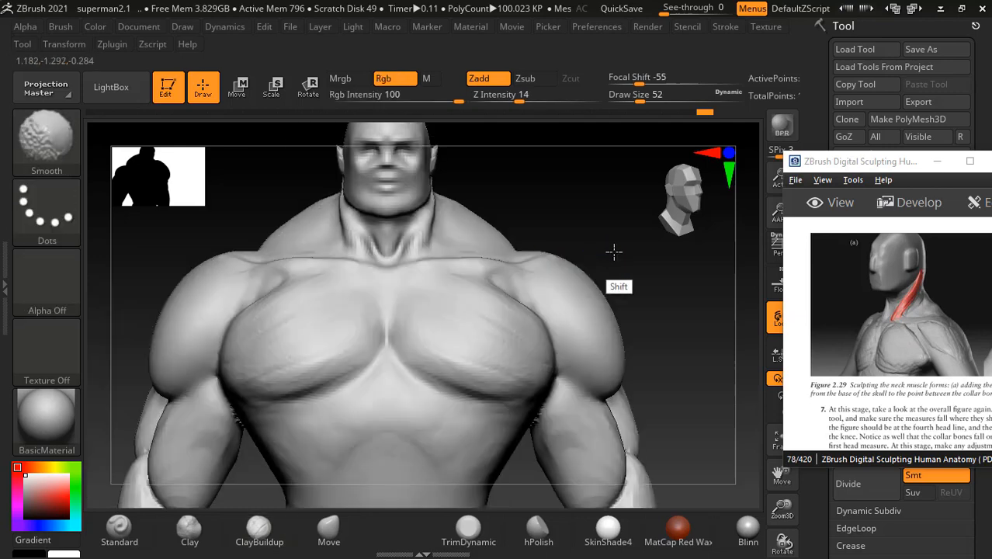
# - Define the sternum line between the pectorals and add fibre strokes to the inner chest, raising the draw size to 64
pyautogui.click(380, 286)
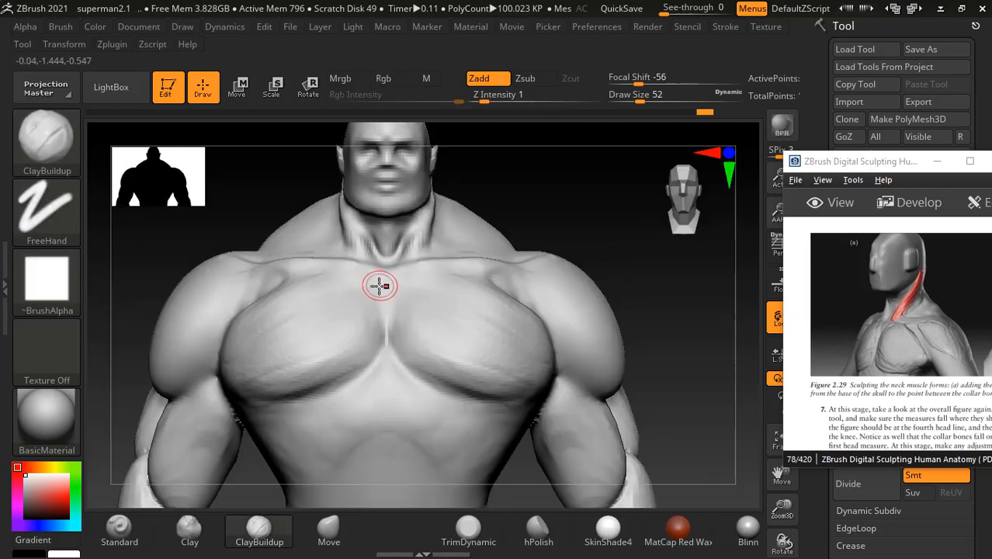
pyautogui.moveTo(380, 280); pyautogui.dragTo(371, 298)
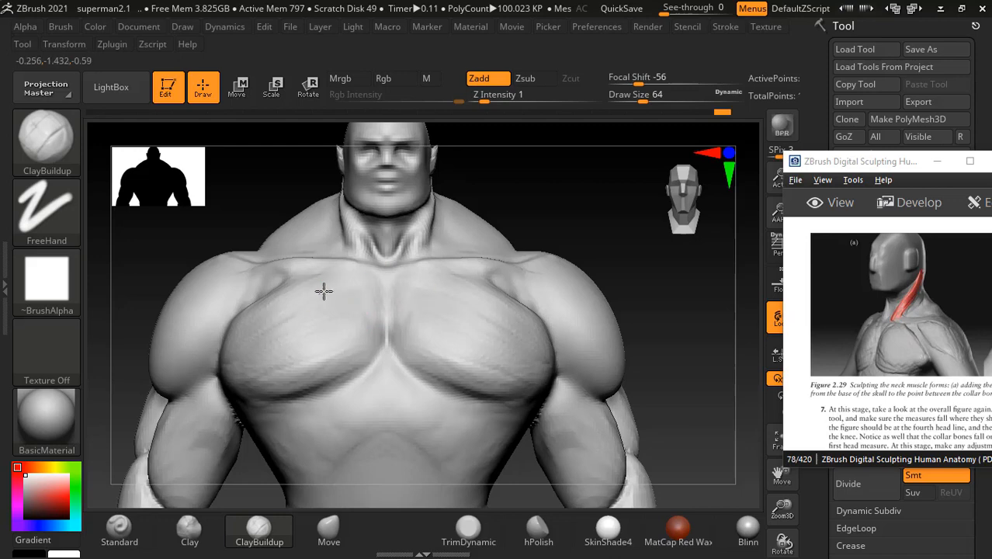
pyautogui.moveTo(332, 357); pyautogui.dragTo(346, 351)
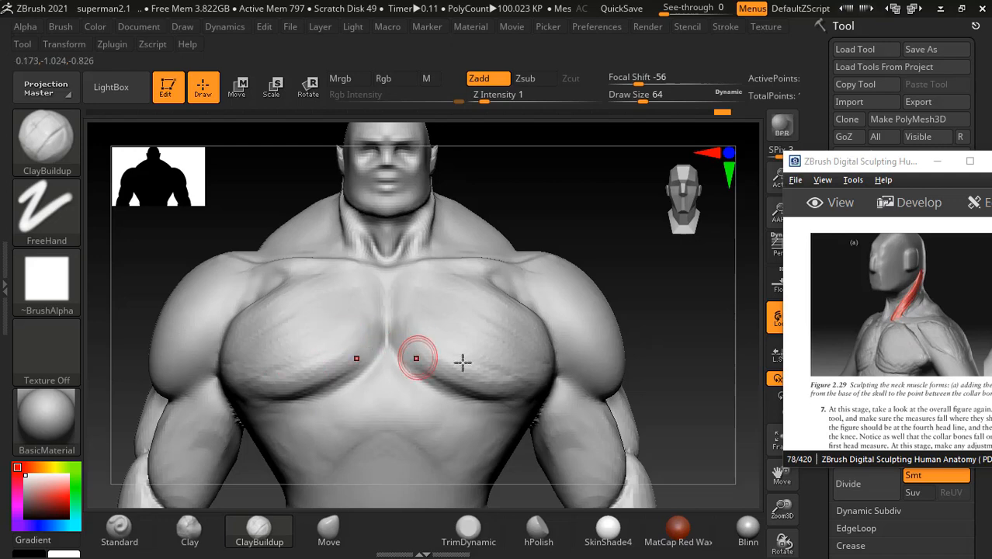
pyautogui.hotkey('alt', 'Tab')
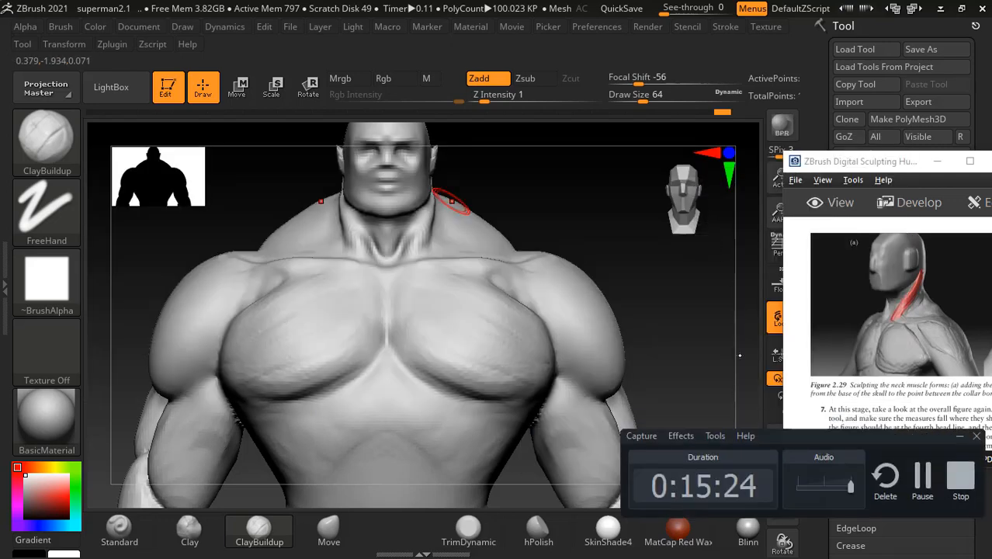
pyautogui.click(918, 485)
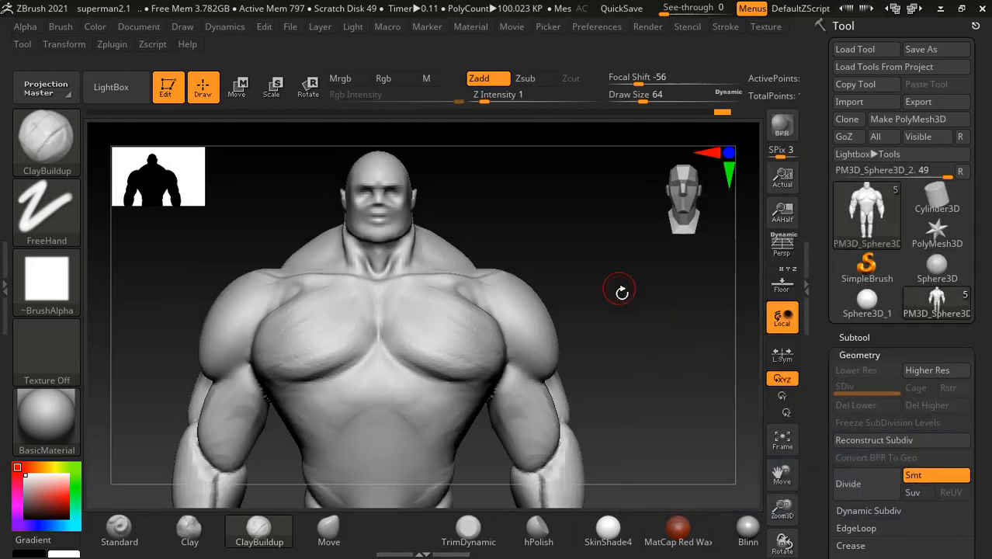
# - Switch to the anatomy book viewer and examine the bicep and arm muscle figures on page 80
pyautogui.keyDown('alt'); pyautogui.moveTo(628, 309); pyautogui.dragTo(628, 286); pyautogui.keyUp('alt')
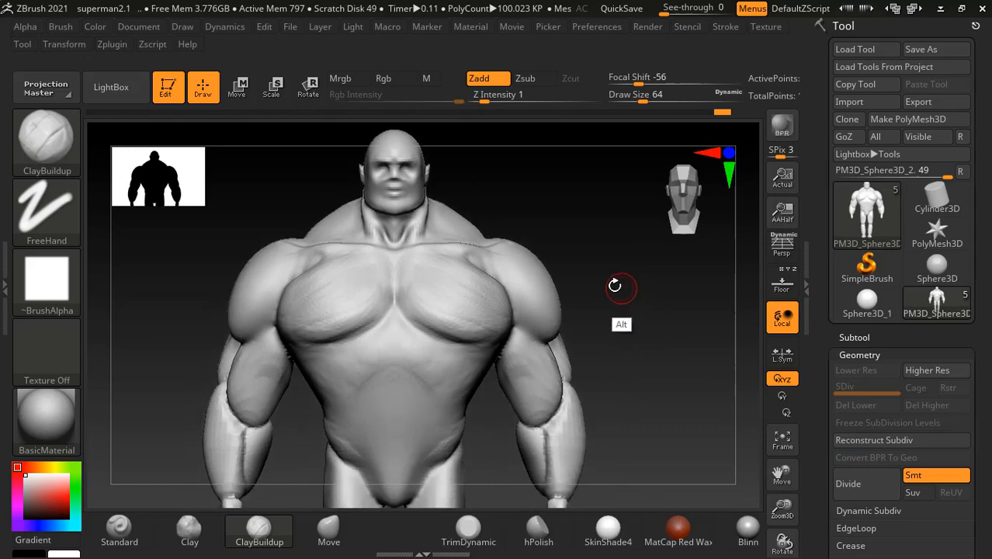
pyautogui.hotkey('alt', 'Tab')
pyautogui.click(796, 217)
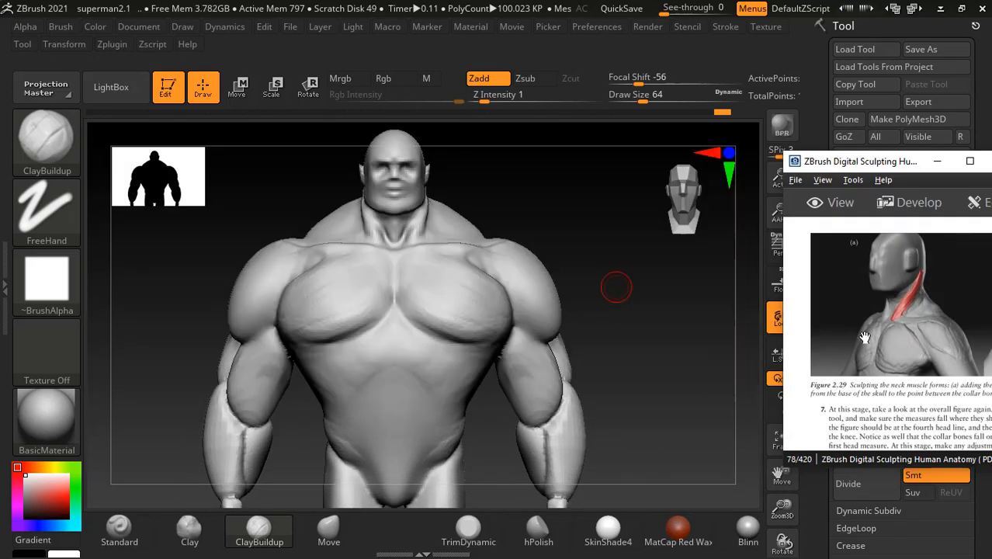
pyautogui.keyDown('ctrl'); pyautogui.scroll(-2, 876, 321); pyautogui.keyUp('ctrl')
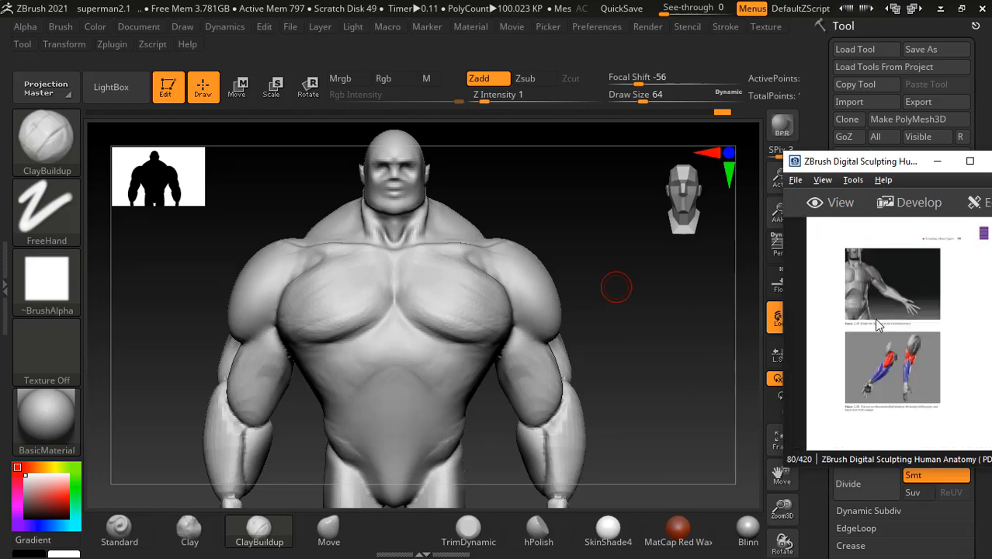
pyautogui.keyDown('ctrl'); pyautogui.scroll(2, 876, 324); pyautogui.keyUp('ctrl')
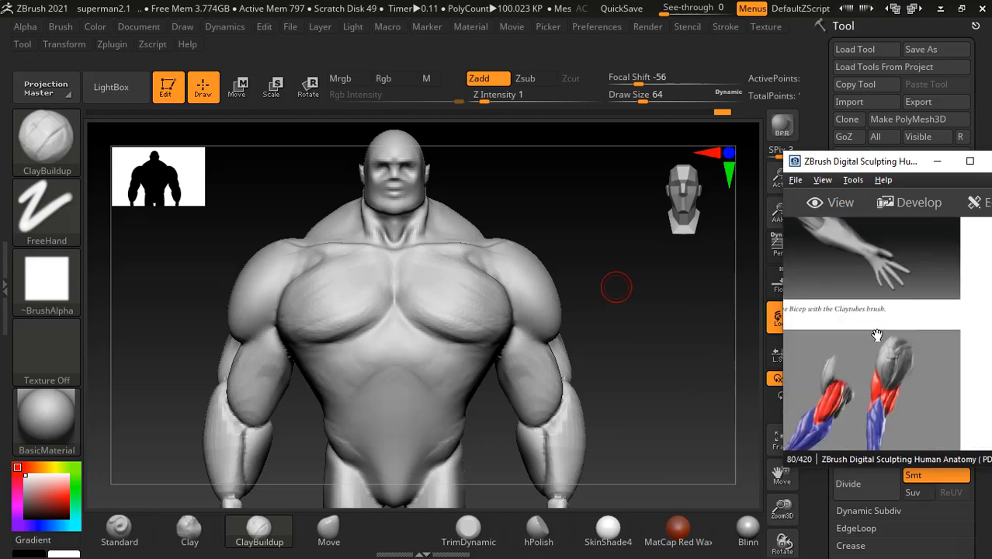
pyautogui.moveTo(882, 316); pyautogui.dragTo(922, 352)
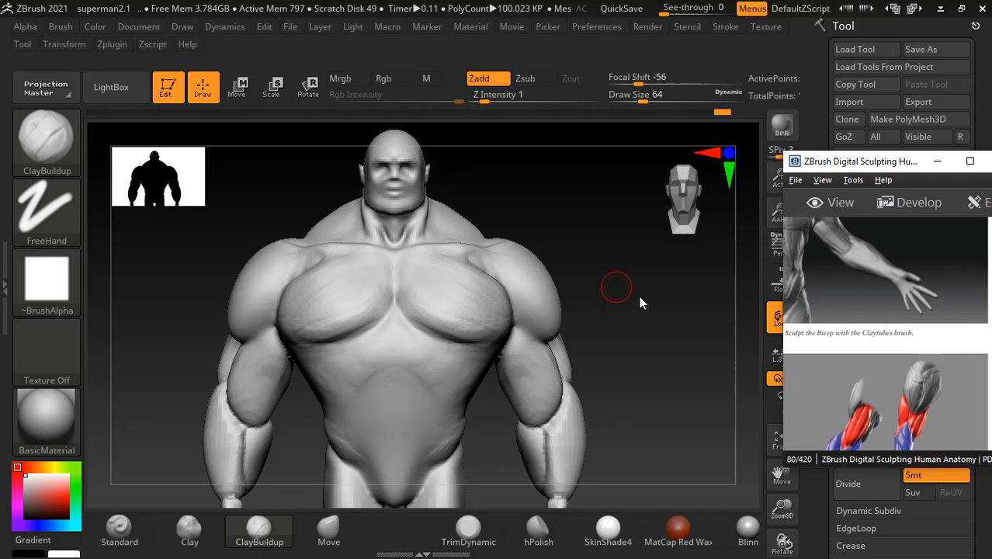
# - Move the book viewer aside and compare the figure's side profile with the Superman side reference
pyautogui.moveTo(639, 296)
pyautogui.mouseDown()
pyautogui.moveTo(593, 294)
pyautogui.moveTo(655, 295)
pyautogui.moveTo(655, 312)
pyautogui.mouseUp()
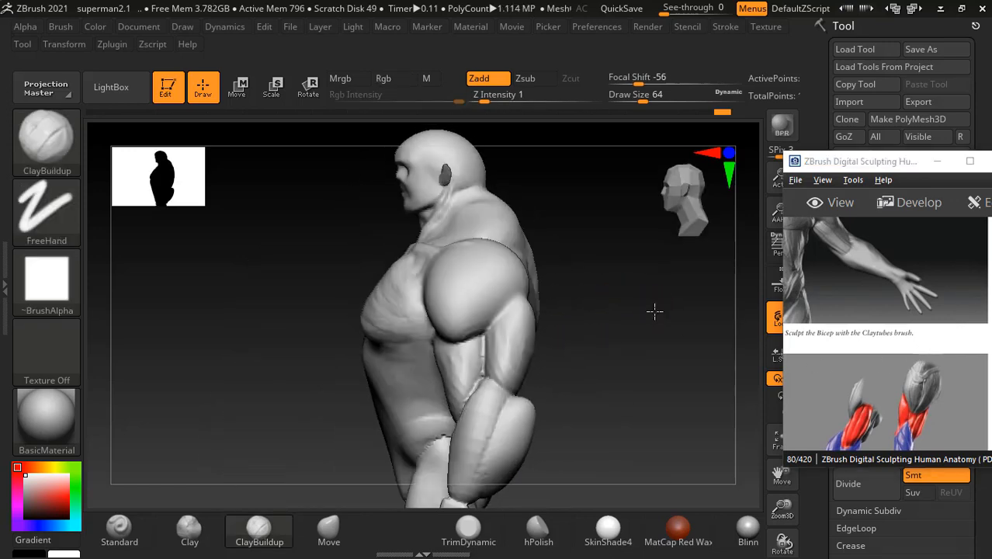
pyautogui.moveTo(863, 179); pyautogui.dragTo(911, 178)
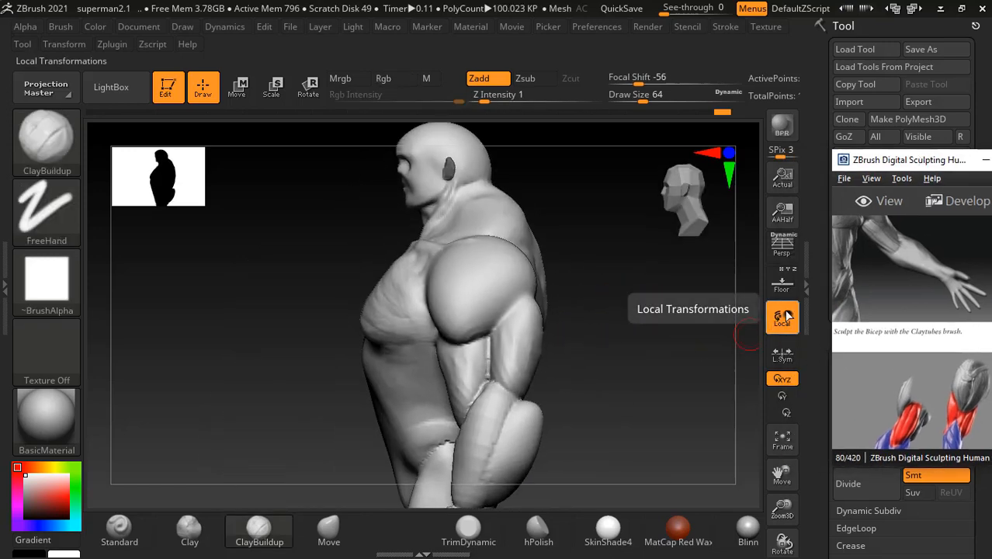
pyautogui.click(781, 283)
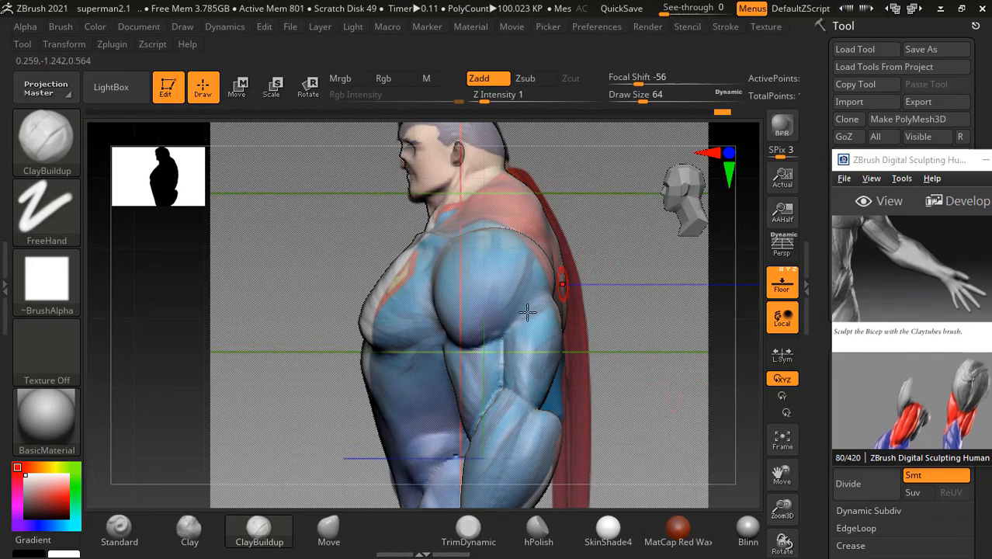
pyautogui.click(793, 298)
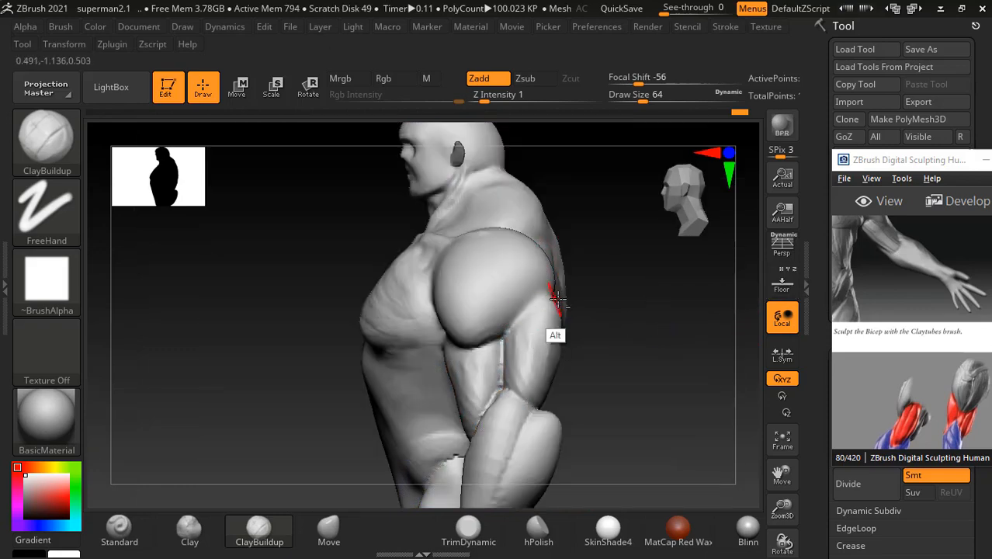
# - Carve and smooth the crease between the rear deltoid and the upper arm with the Standard brush at draw size 52
pyautogui.click(119, 528)
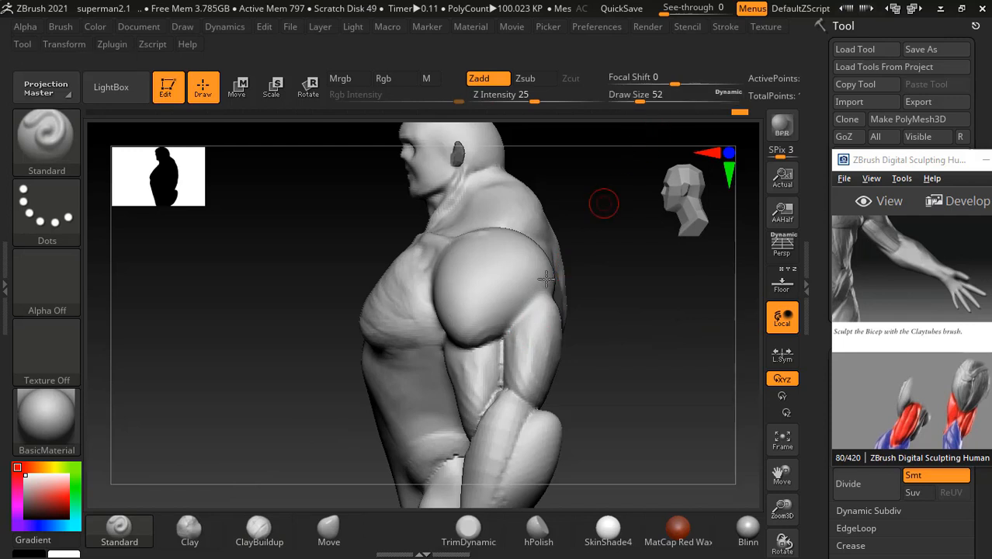
pyautogui.press('alt')
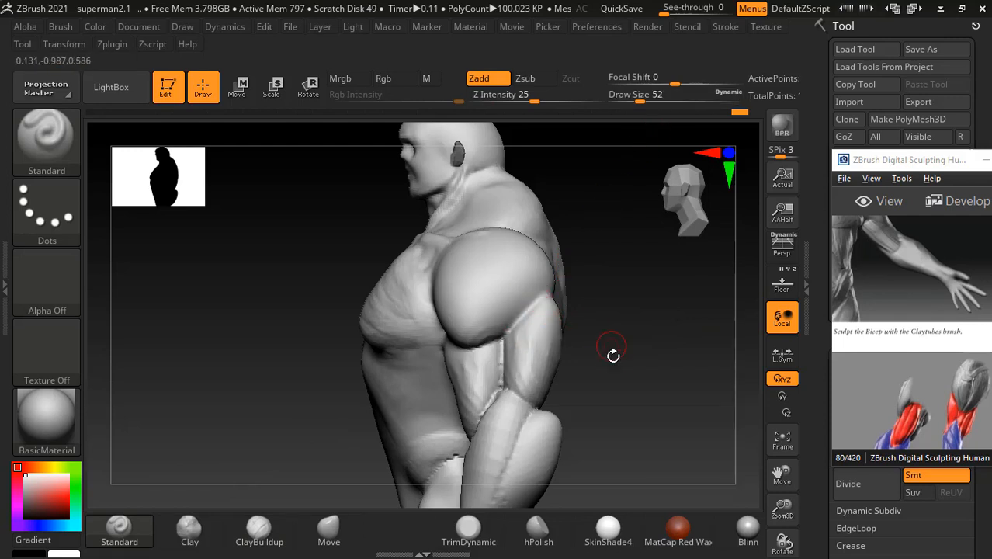
pyautogui.moveTo(606, 323); pyautogui.dragTo(561, 326)
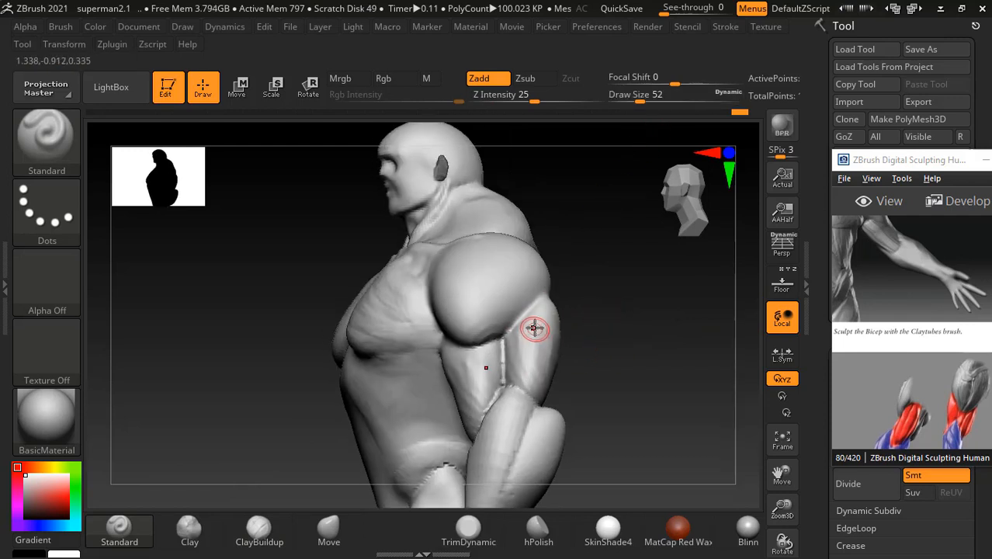
pyautogui.press('shift')
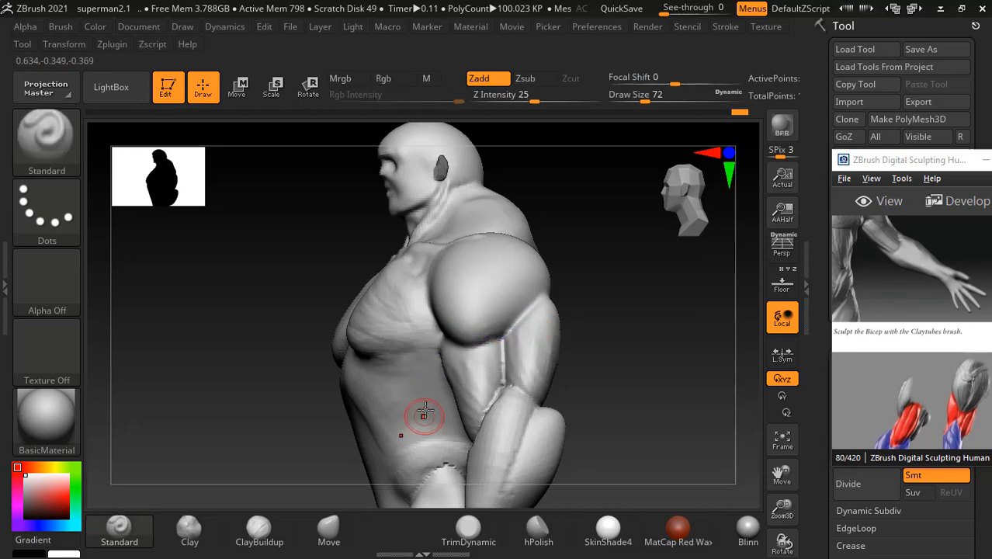
# - Switch to the superman reference folder, open the anatomy chart image il_fullxfull.3284645534_2gno and move its viewer over the folder
pyautogui.hotkey('alt', 'Tab')
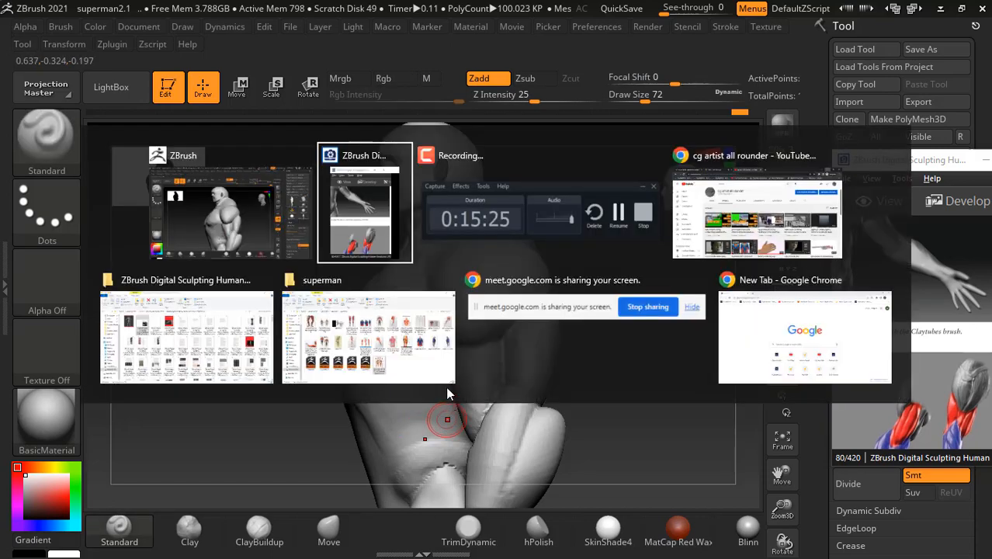
pyautogui.click(407, 342)
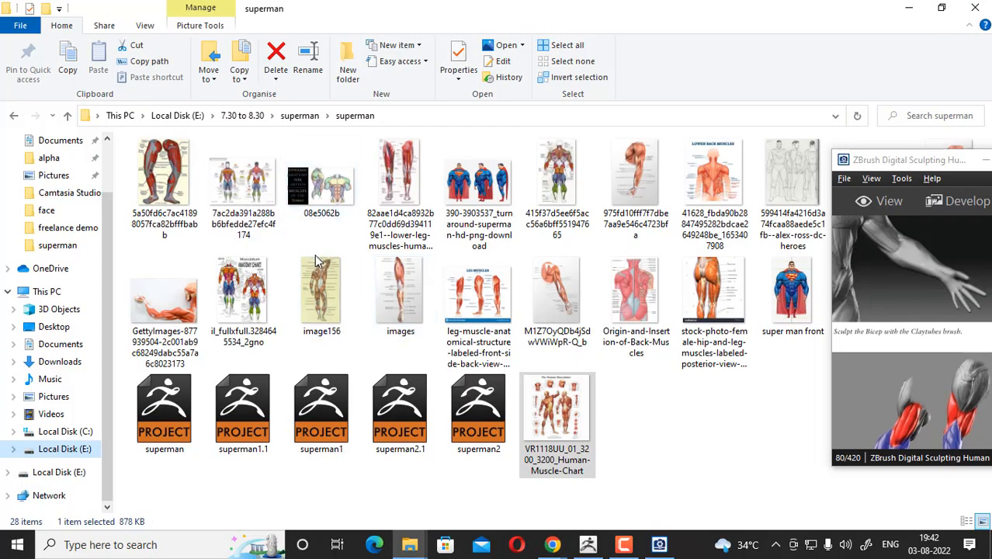
pyautogui.doubleClick(242, 299)
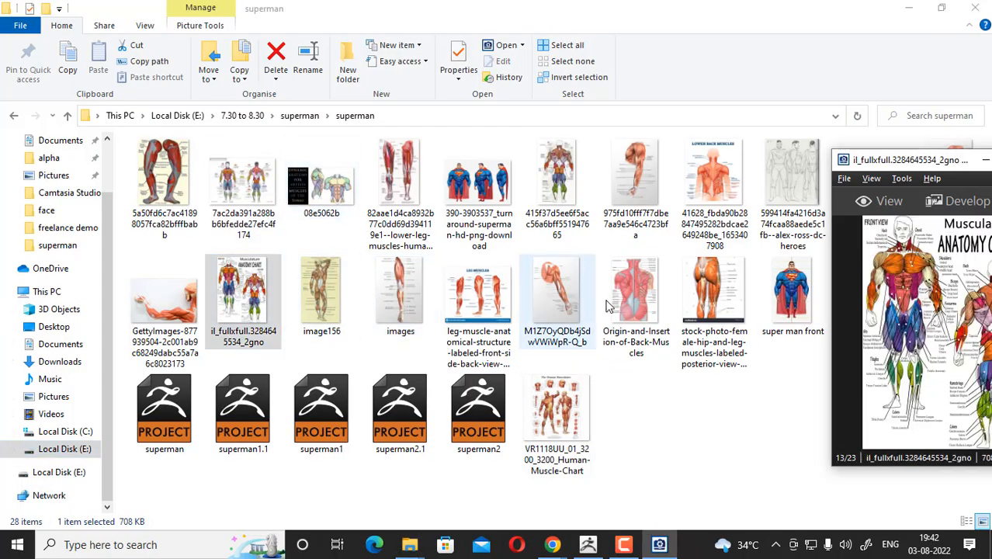
pyautogui.moveTo(919, 161); pyautogui.dragTo(293, 95)
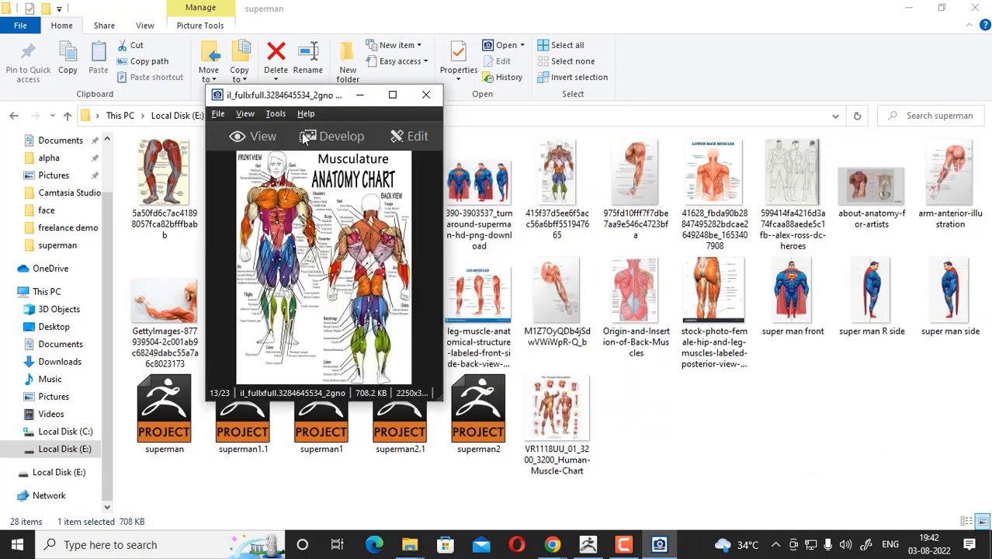
# - Zoom the anatomy chart in on the chest and shoulder, enlarge its viewer, and place it beside the figure in ZBrush
pyautogui.scroll(5, 351, 236)
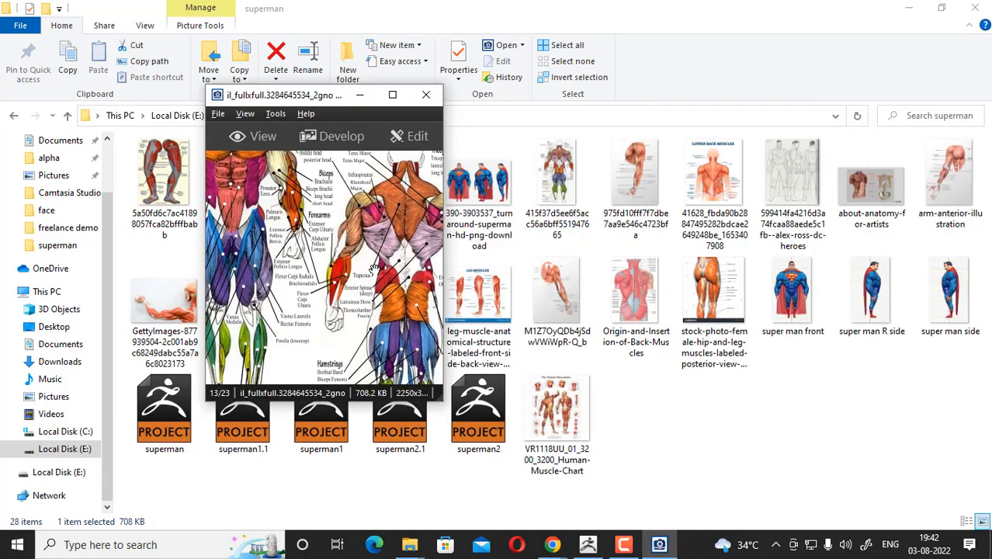
pyautogui.scroll(6, 396, 275)
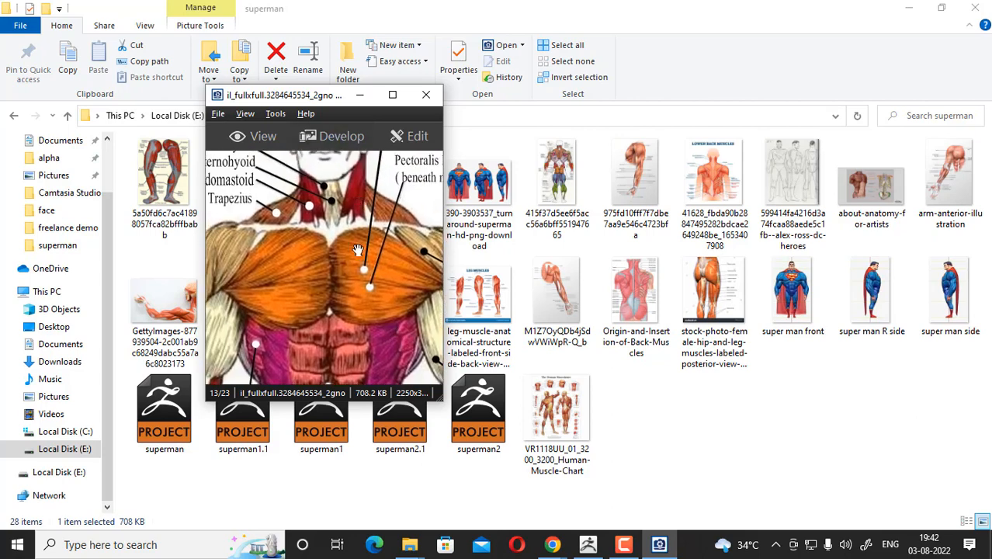
pyautogui.moveTo(444, 394); pyautogui.dragTo(632, 455)
pyautogui.moveTo(309, 266)
pyautogui.mouseDown()
pyautogui.moveTo(367, 296)
pyautogui.moveTo(313, 268)
pyautogui.mouseUp()
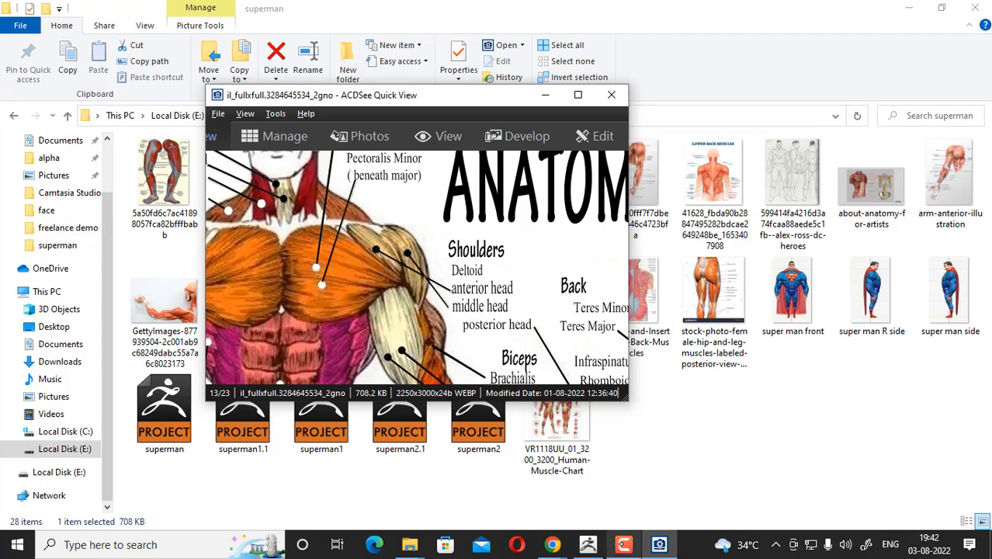
pyautogui.hotkey('alt', 'Tab')
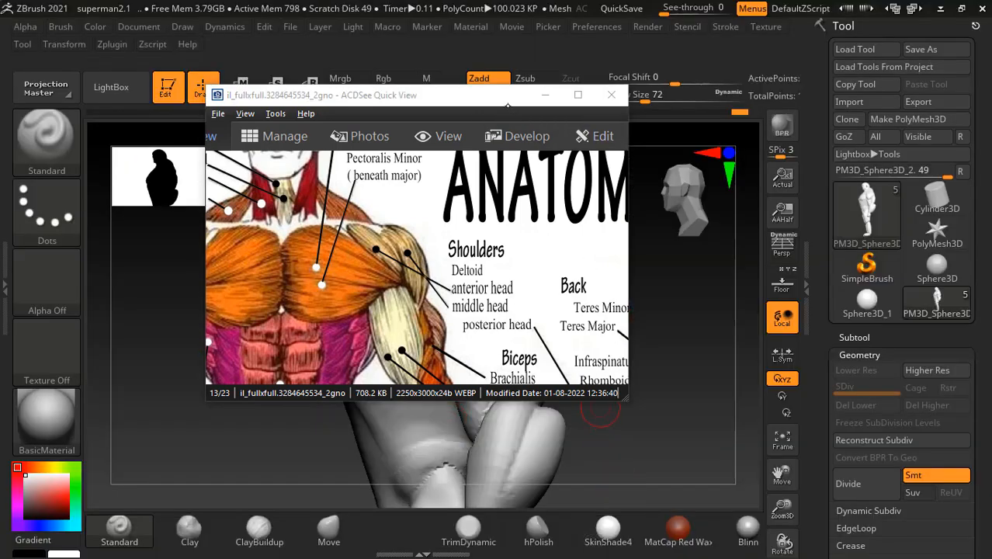
pyautogui.moveTo(518, 100); pyautogui.dragTo(847, 165)
# - Build up the rear deltoid toward the shoulder blade with the ClayBuildup brush at draw size 72, following the chart's back view
pyautogui.moveTo(328, 243); pyautogui.dragTo(316, 291)
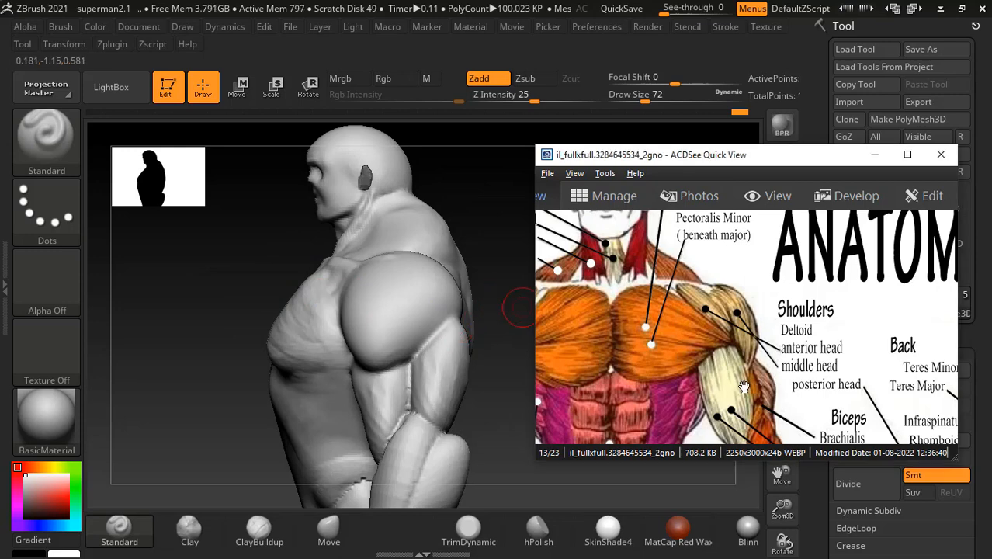
pyautogui.moveTo(881, 298); pyautogui.dragTo(618, 278)
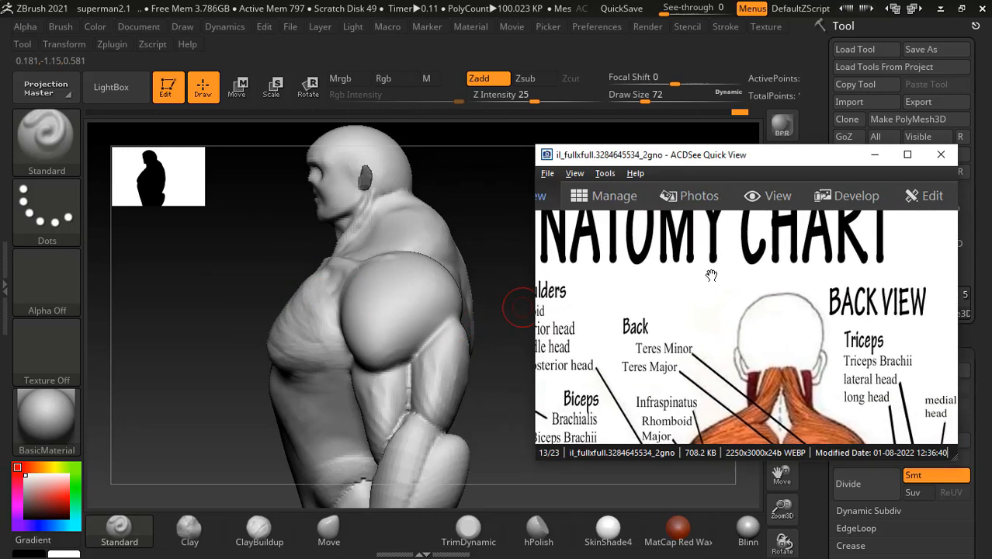
pyautogui.moveTo(741, 436); pyautogui.dragTo(754, 305)
pyautogui.moveTo(487, 278)
pyautogui.mouseDown()
pyautogui.moveTo(354, 270)
pyautogui.moveTo(365, 255)
pyautogui.moveTo(288, 288)
pyautogui.mouseUp()
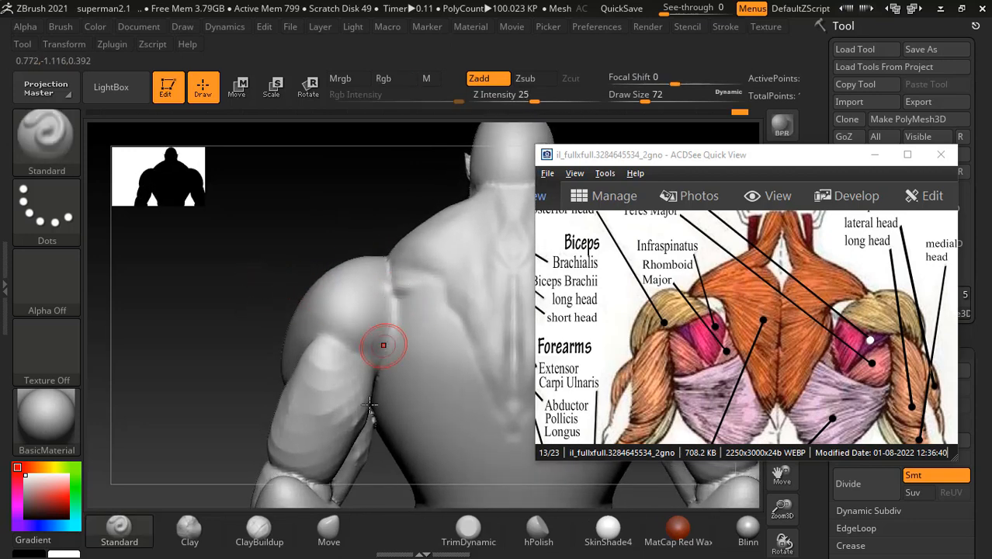
pyautogui.click(260, 528)
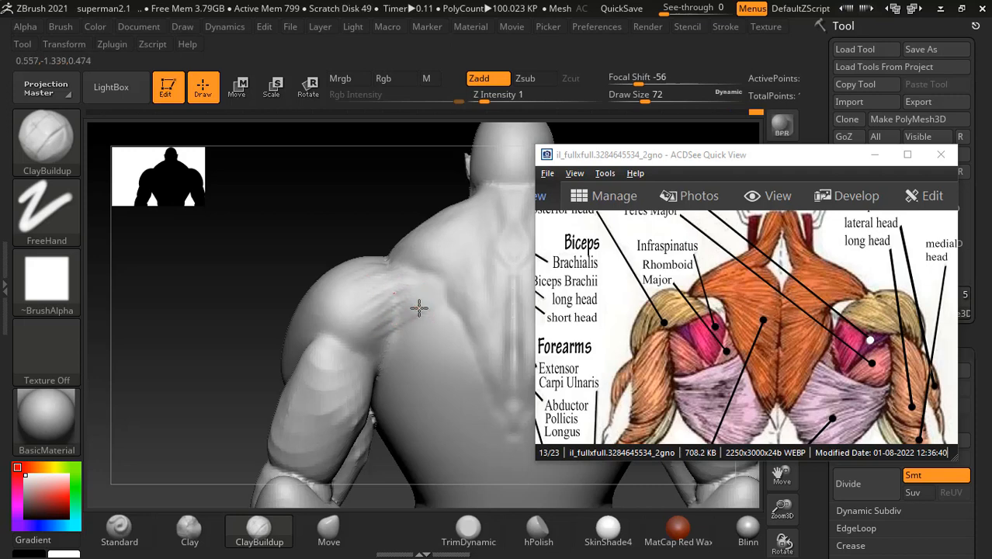
pyautogui.moveTo(377, 255)
pyautogui.mouseDown(button='right')
pyautogui.moveTo(346, 244)
pyautogui.moveTo(365, 249)
pyautogui.mouseUp(button='right')
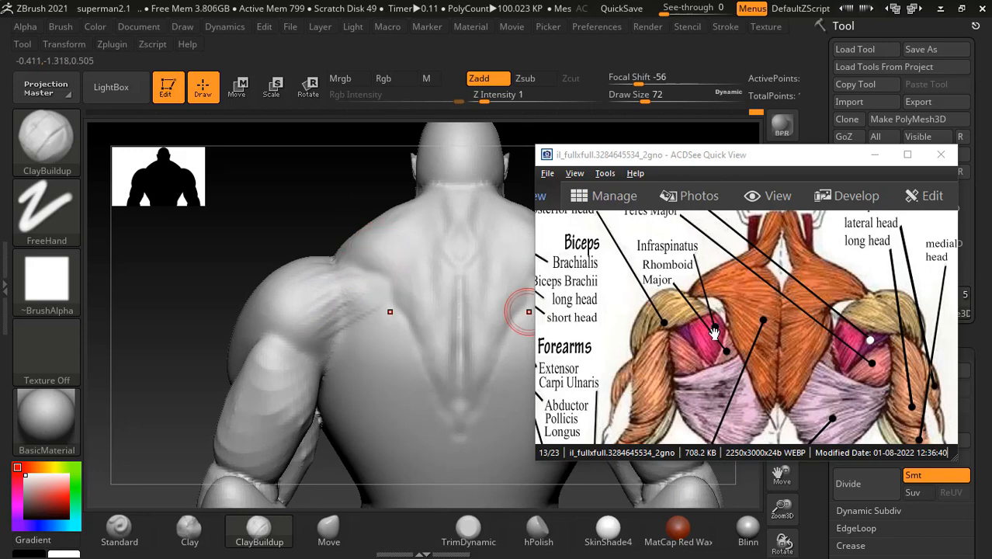
# - Try building up the upper trapezius with the ClayBuildup brush against the chart's back muscles, and undo the stroke
pyautogui.moveTo(712, 416); pyautogui.dragTo(712, 312)
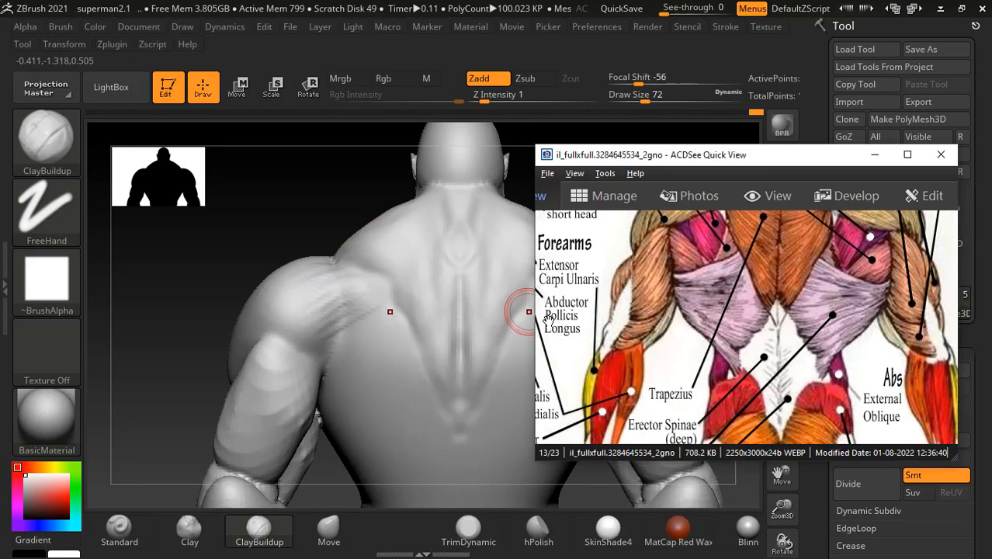
pyautogui.scroll(3, 548, 319)
pyautogui.click(395, 230)
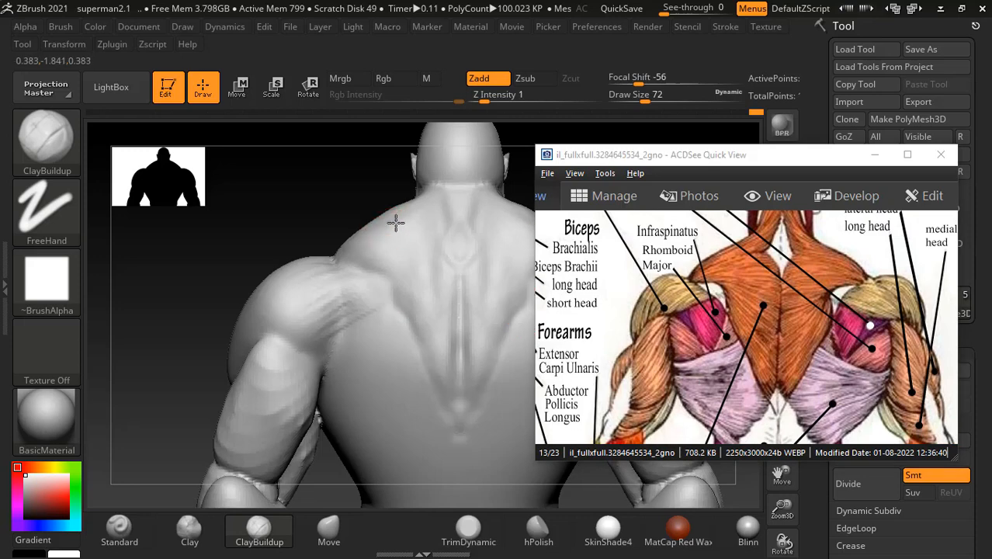
pyautogui.hotkey('ctrl', 'z')
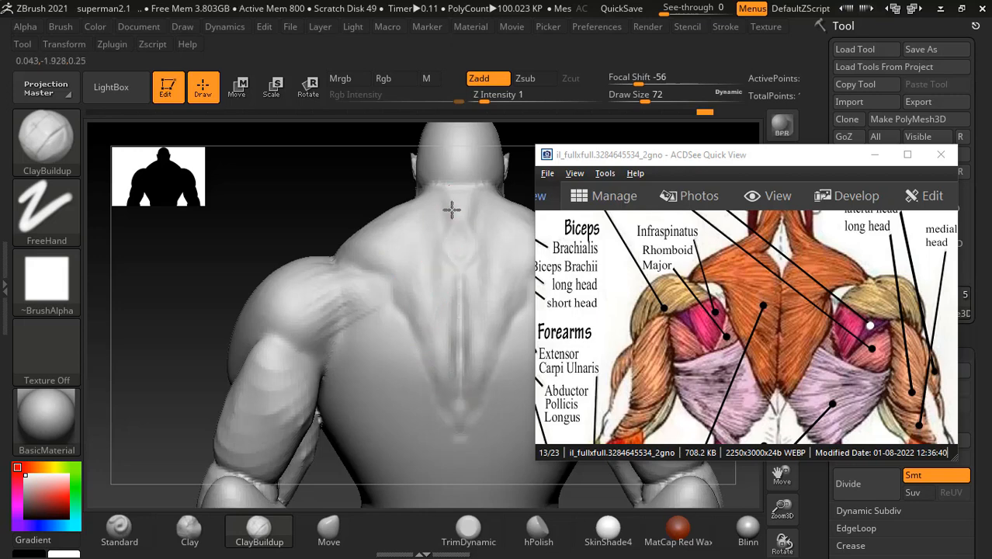
# - Define the trapezius attachment at the back of the neck with the Standard brush at draw size 48, and smooth the neck's side muscle
pyautogui.scroll(3, 651, 320)
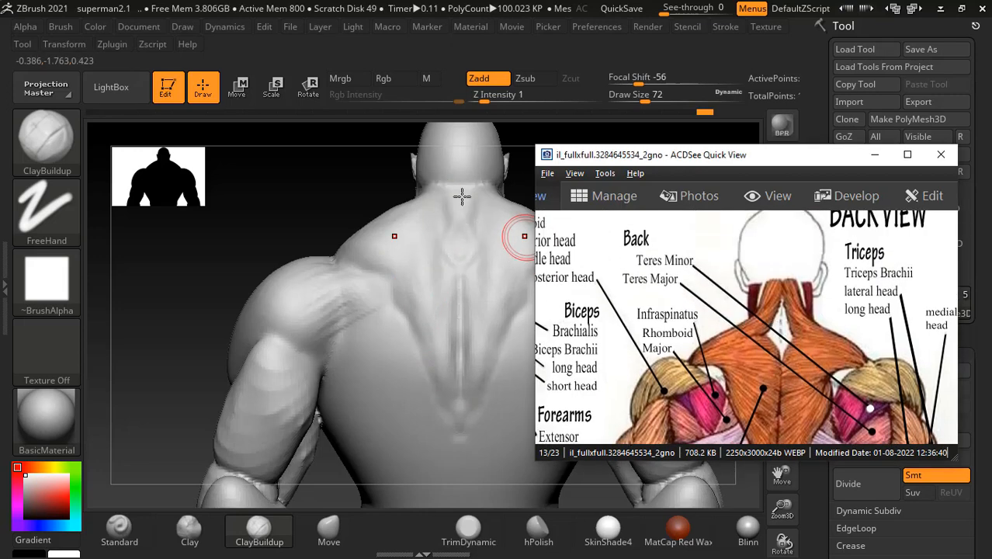
pyautogui.click(457, 195)
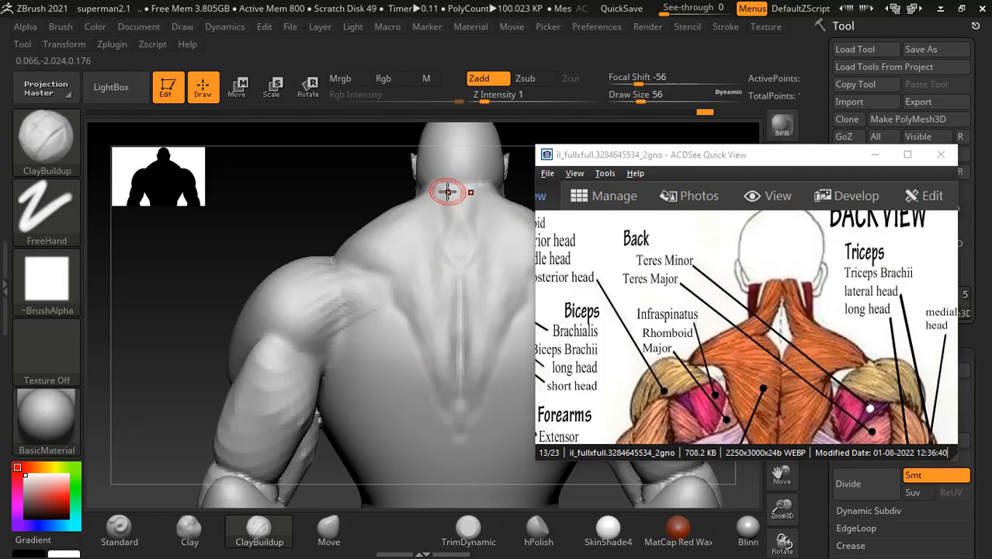
pyautogui.click(119, 528)
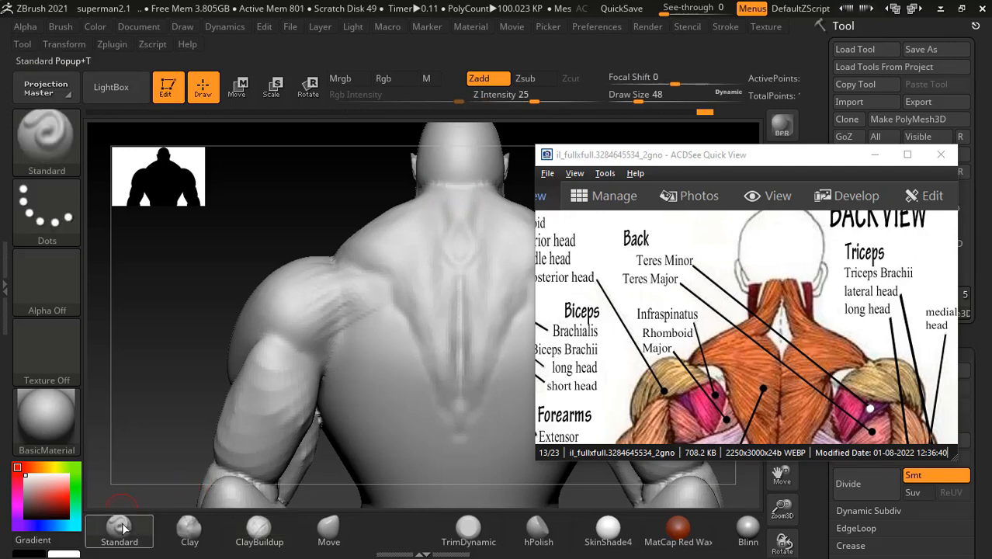
pyautogui.moveTo(369, 225)
pyautogui.mouseDown()
pyautogui.moveTo(357, 216)
pyautogui.moveTo(431, 191)
pyautogui.mouseUp()
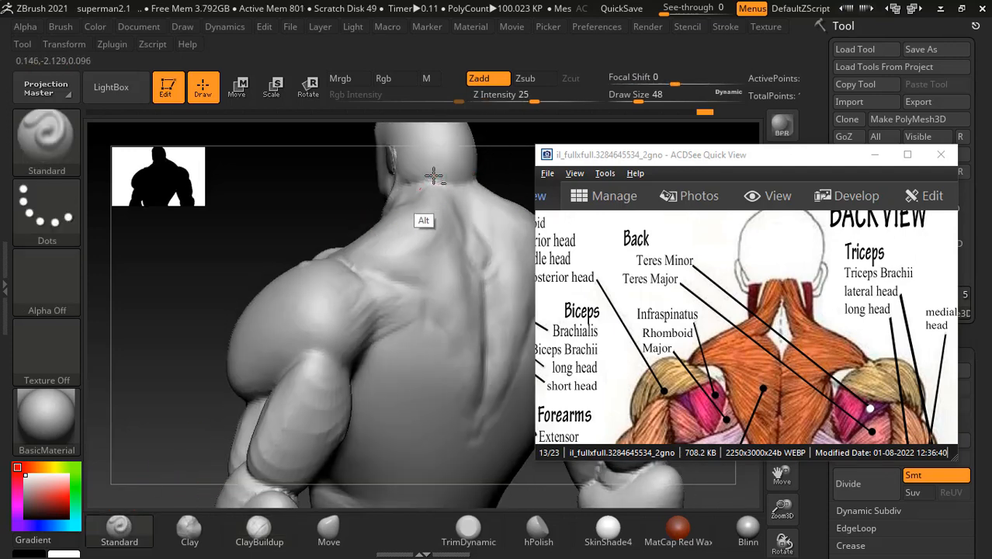
pyautogui.moveTo(334, 210)
pyautogui.mouseDown()
pyautogui.moveTo(321, 207)
pyautogui.moveTo(425, 192)
pyautogui.moveTo(412, 179)
pyautogui.moveTo(412, 192)
pyautogui.moveTo(341, 209)
pyautogui.moveTo(473, 213)
pyautogui.mouseUp()
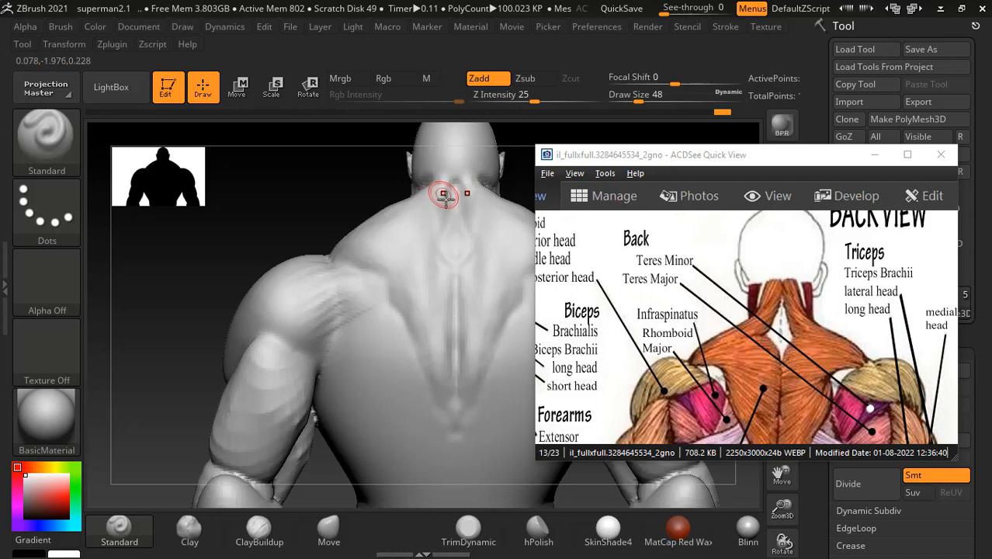
pyautogui.press('shift')
pyautogui.moveTo(400, 200)
pyautogui.mouseDown()
pyautogui.moveTo(332, 207)
pyautogui.moveTo(476, 184)
pyautogui.moveTo(436, 180)
pyautogui.moveTo(501, 168)
pyautogui.moveTo(500, 181)
pyautogui.moveTo(405, 195)
pyautogui.mouseUp()
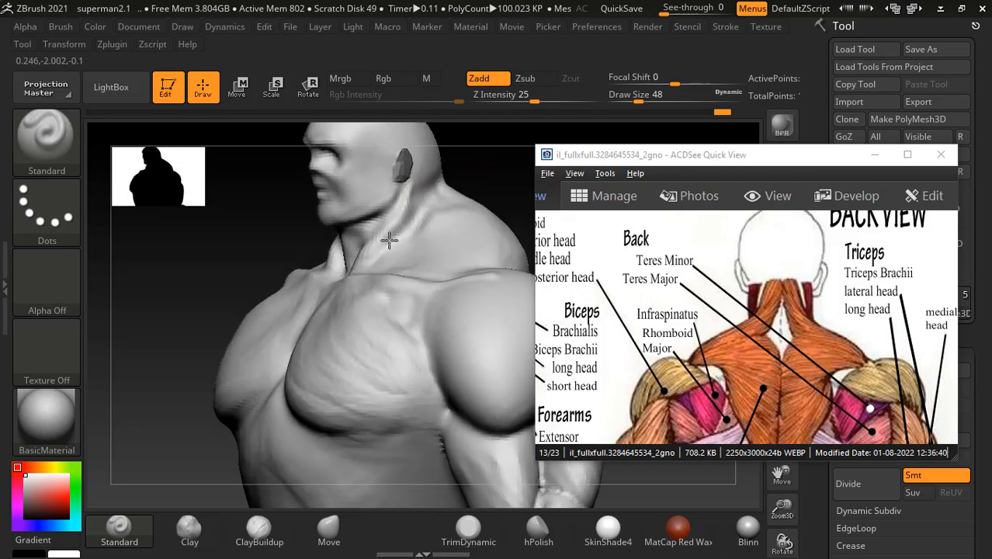
pyautogui.press('shift')
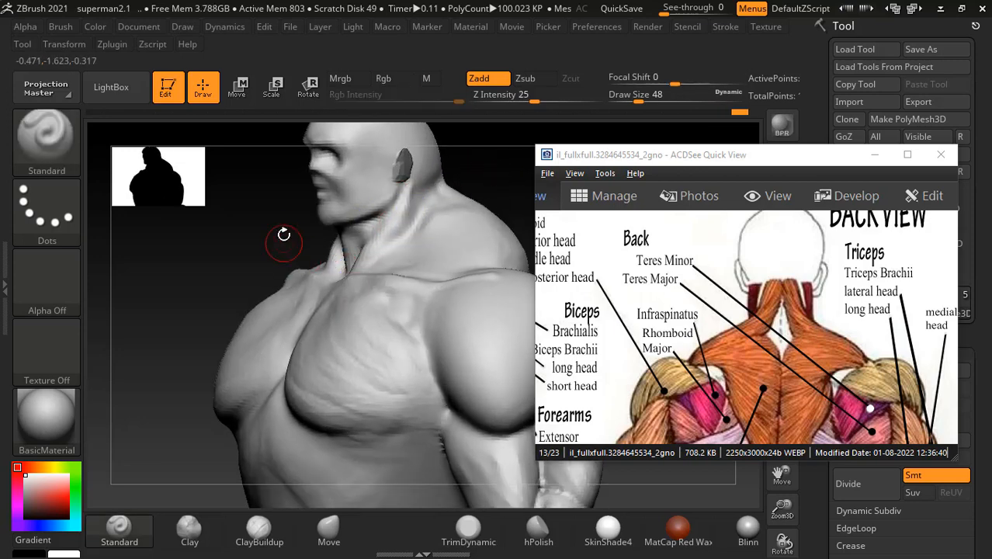
# - Carve the groove beneath the rear deltoid toward the shoulder blade with the Standard brush, checking it against the chart's back muscles
pyautogui.moveTo(284, 235)
pyautogui.mouseDown()
pyautogui.moveTo(268, 228)
pyautogui.moveTo(315, 244)
pyautogui.moveTo(261, 247)
pyautogui.moveTo(310, 248)
pyautogui.mouseUp()
pyautogui.moveTo(281, 288)
pyautogui.mouseDown()
pyautogui.moveTo(372, 311)
pyautogui.moveTo(321, 305)
pyautogui.moveTo(349, 294)
pyautogui.moveTo(339, 296)
pyautogui.mouseUp()
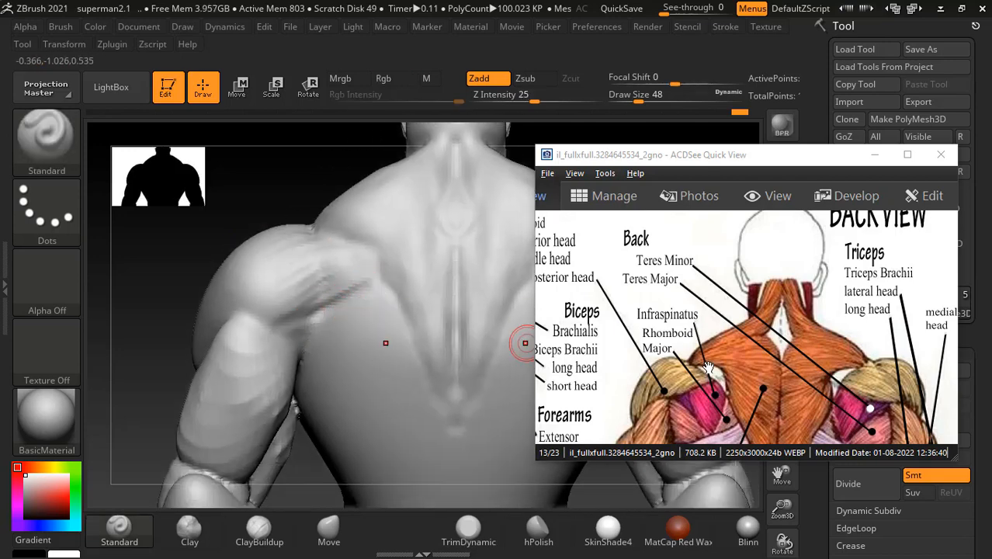
pyautogui.moveTo(709, 368); pyautogui.dragTo(686, 325)
pyautogui.moveTo(173, 281)
pyautogui.mouseDown()
pyautogui.moveTo(159, 259)
pyautogui.moveTo(182, 281)
pyautogui.moveTo(383, 296)
pyautogui.mouseUp()
pyautogui.moveTo(660, 316); pyautogui.dragTo(703, 317)
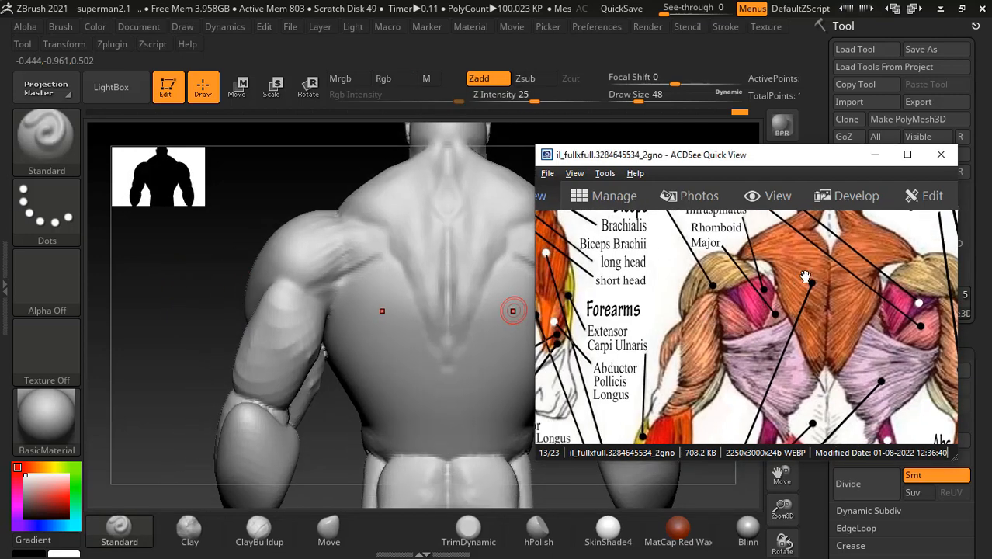
pyautogui.scroll(-2, 799, 314)
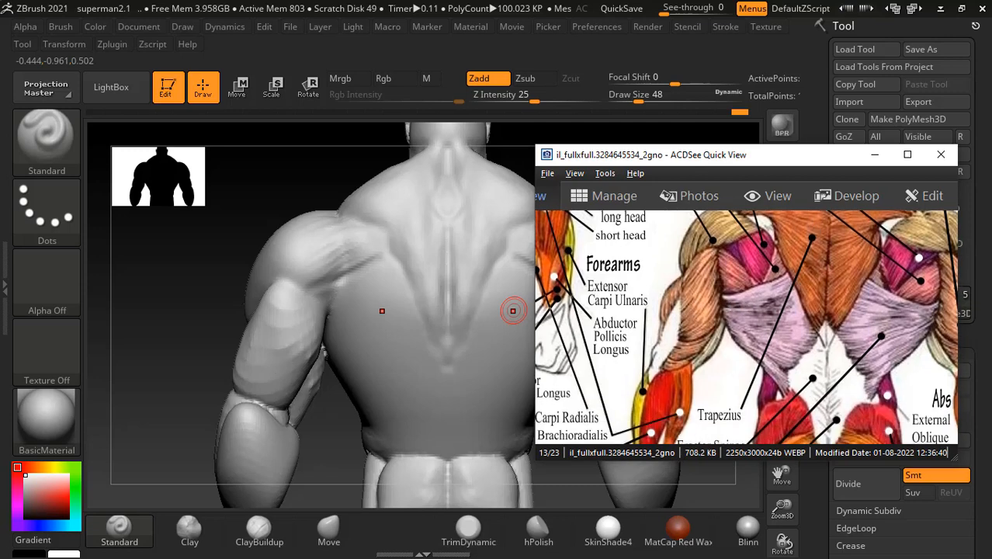
pyautogui.scroll(1, 693, 314)
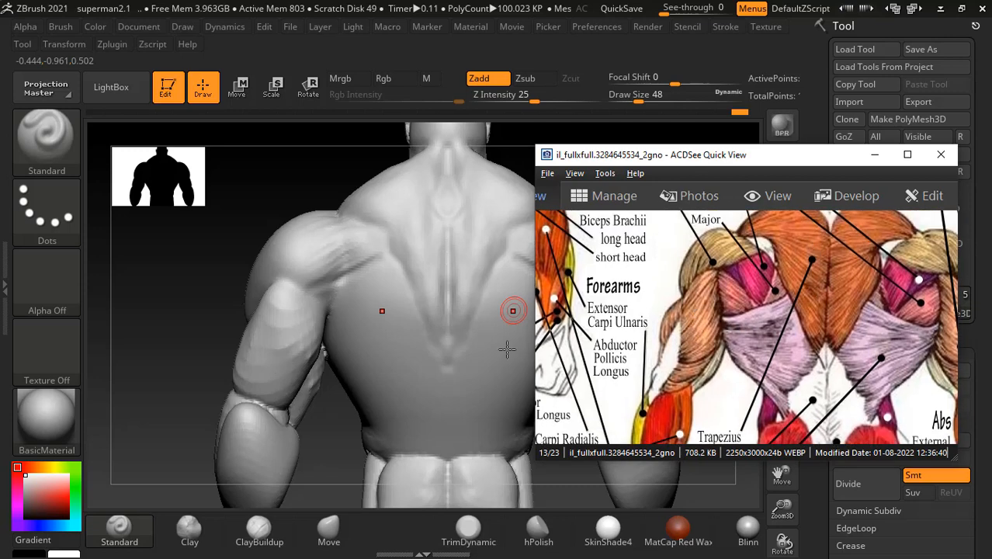
# - Build up the back of the upper arm below the deltoid with the ClayBuildup brush at draw size 72, and check the figure from the front
pyautogui.moveTo(210, 301); pyautogui.dragTo(234, 314)
pyautogui.click(259, 528)
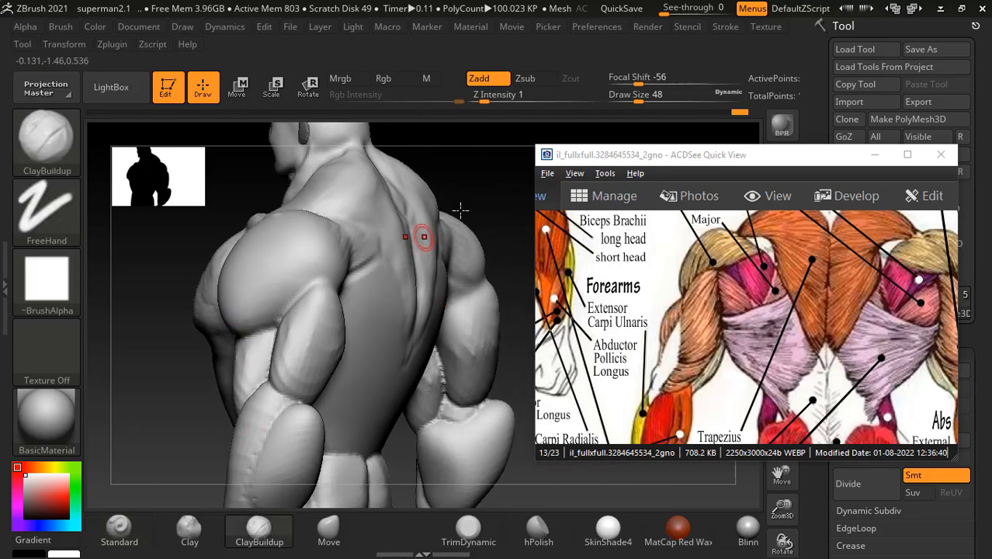
pyautogui.moveTo(419, 233); pyautogui.dragTo(462, 227)
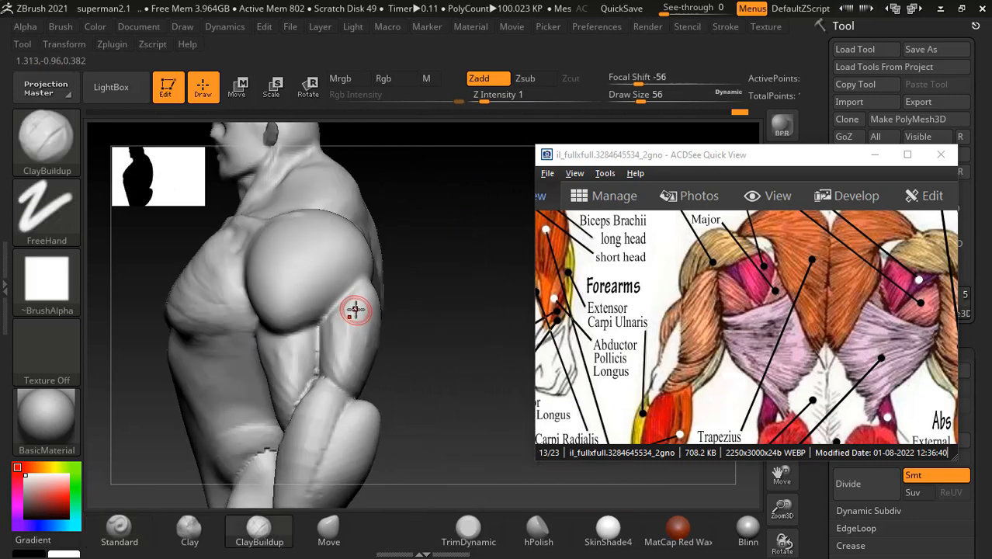
pyautogui.press(']')
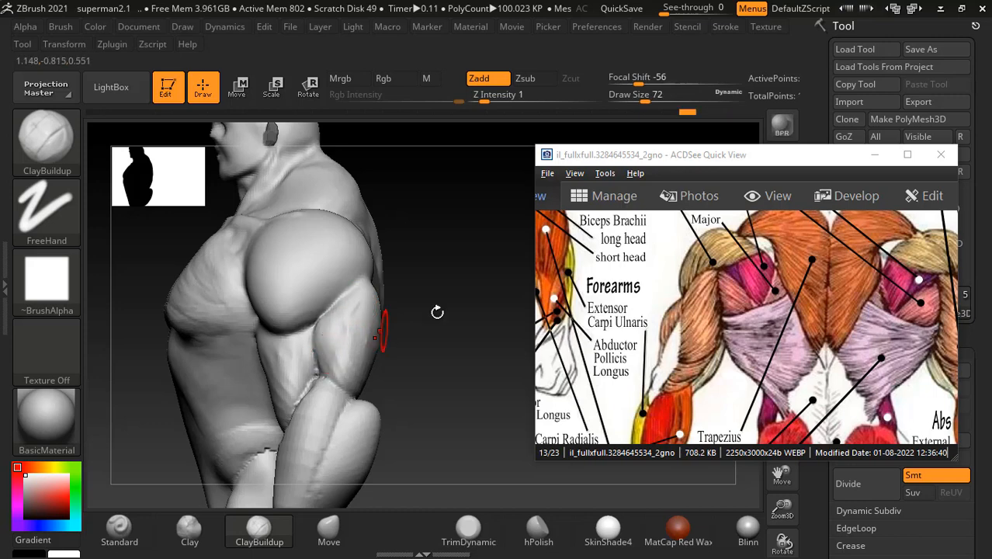
pyautogui.moveTo(439, 312)
pyautogui.mouseDown()
pyautogui.moveTo(491, 279)
pyautogui.moveTo(473, 287)
pyautogui.mouseUp()
pyautogui.moveTo(404, 326)
pyautogui.keyDown('alt'); pyautogui.mouseDown()
pyautogui.moveTo(474, 291)
pyautogui.moveTo(447, 256)
pyautogui.moveTo(468, 254)
pyautogui.mouseUp(); pyautogui.keyUp('alt')
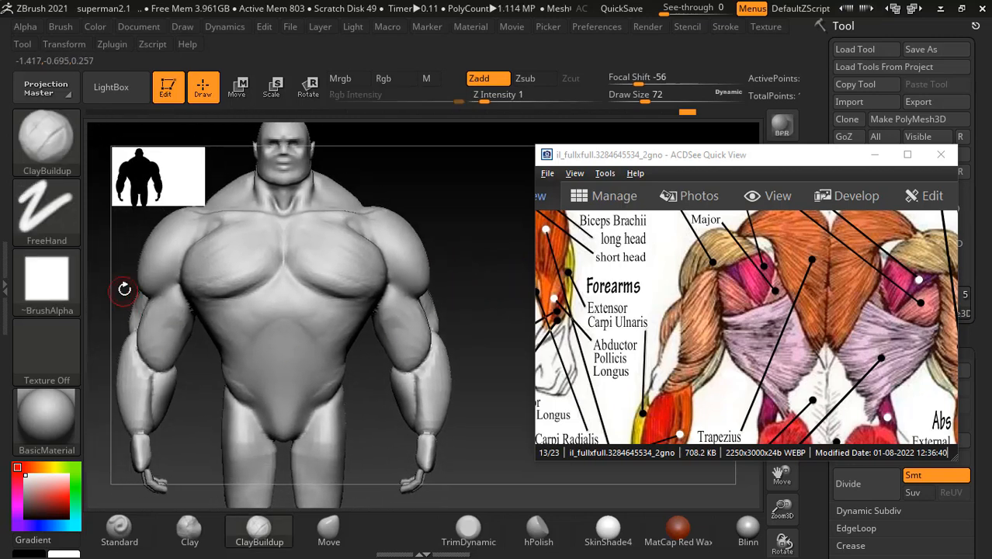
pyautogui.keyDown('alt'); pyautogui.moveTo(147, 309); pyautogui.dragTo(151, 365); pyautogui.keyUp('alt')
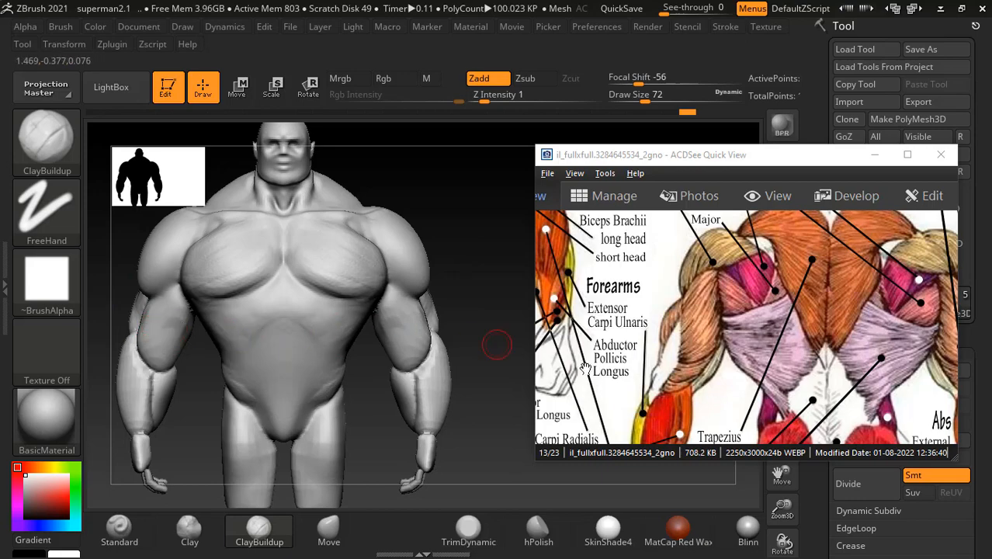
pyautogui.hotkey('alt', 'Tab')
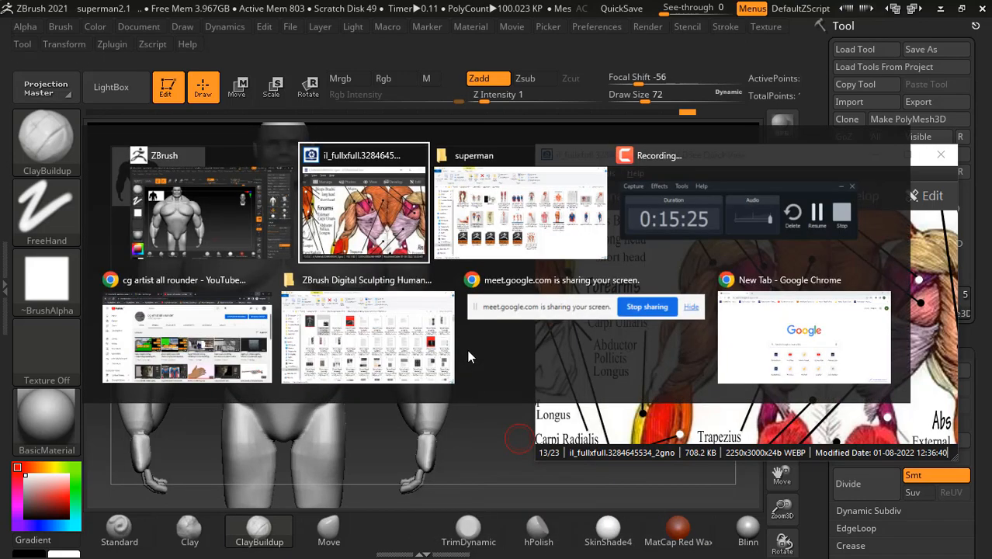
pyautogui.click(484, 226)
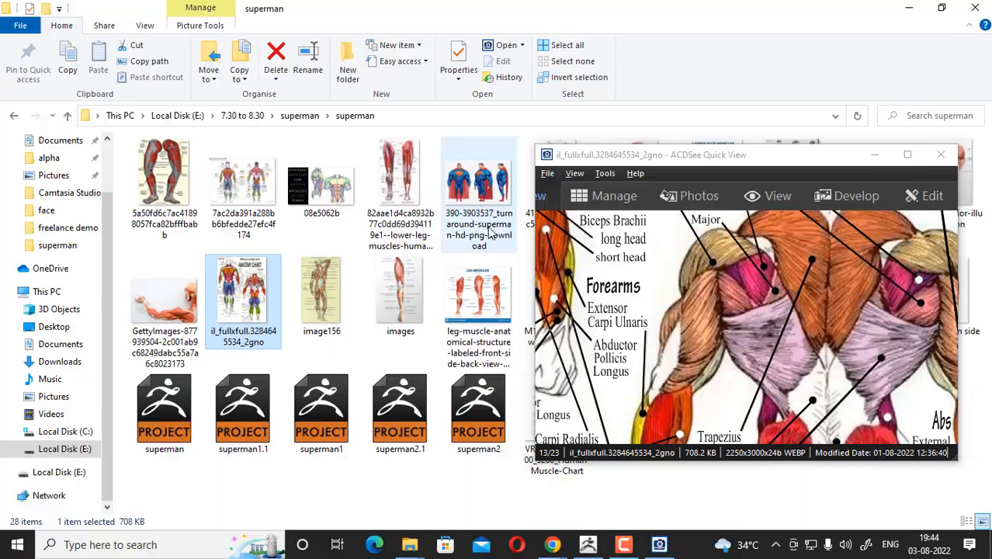
pyautogui.click(469, 186)
pyautogui.doubleClick(468, 188)
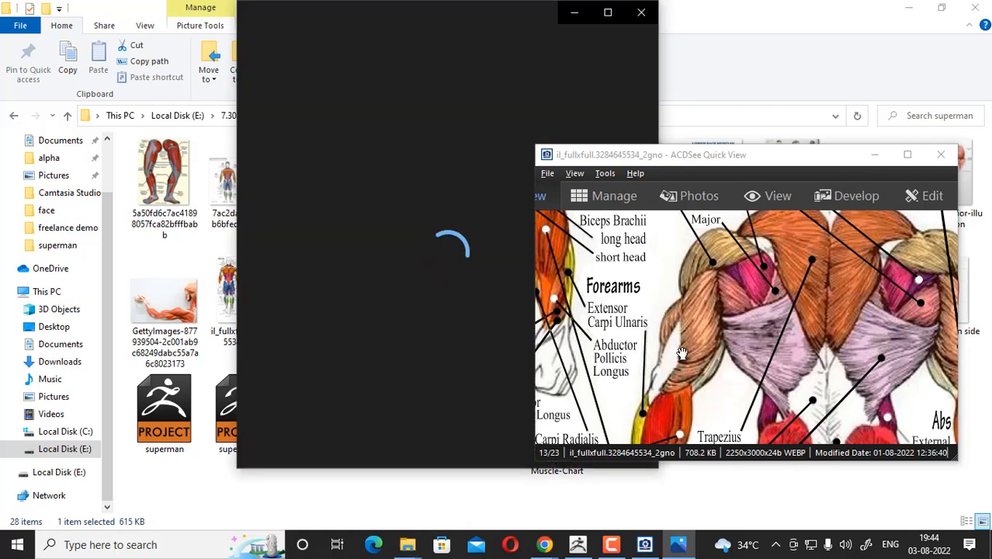
pyautogui.click(641, 12)
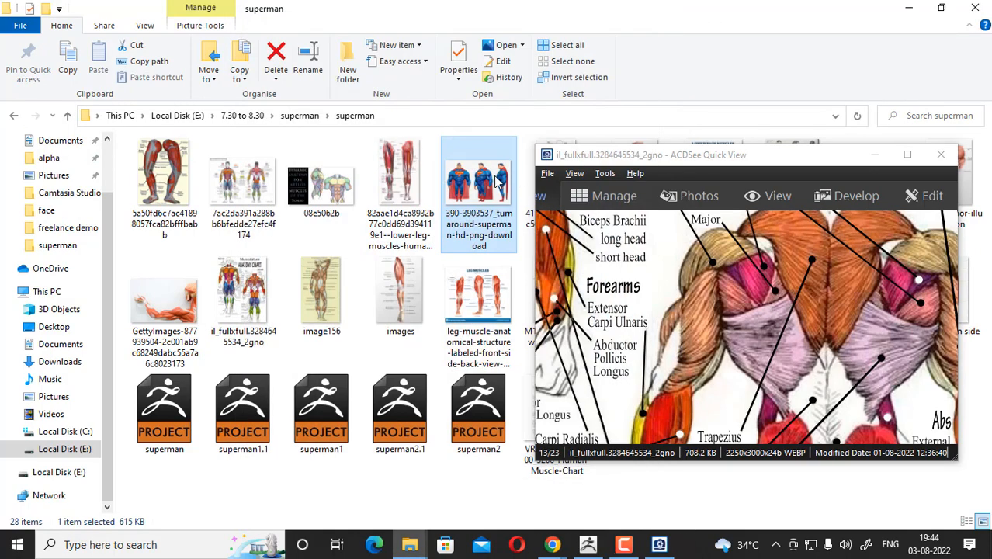
pyautogui.rightClick(497, 180)
pyautogui.click(701, 351)
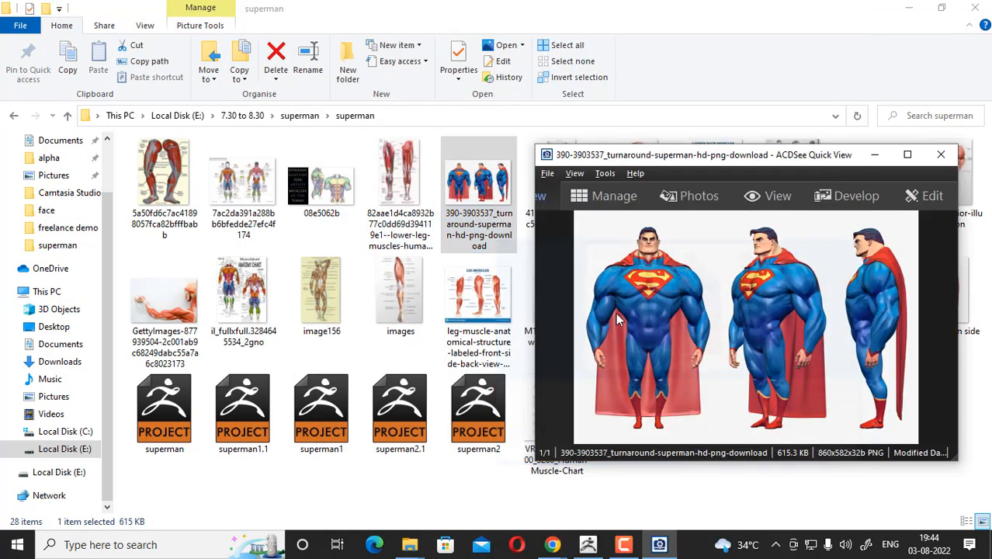
pyautogui.scroll(3, 701, 351)
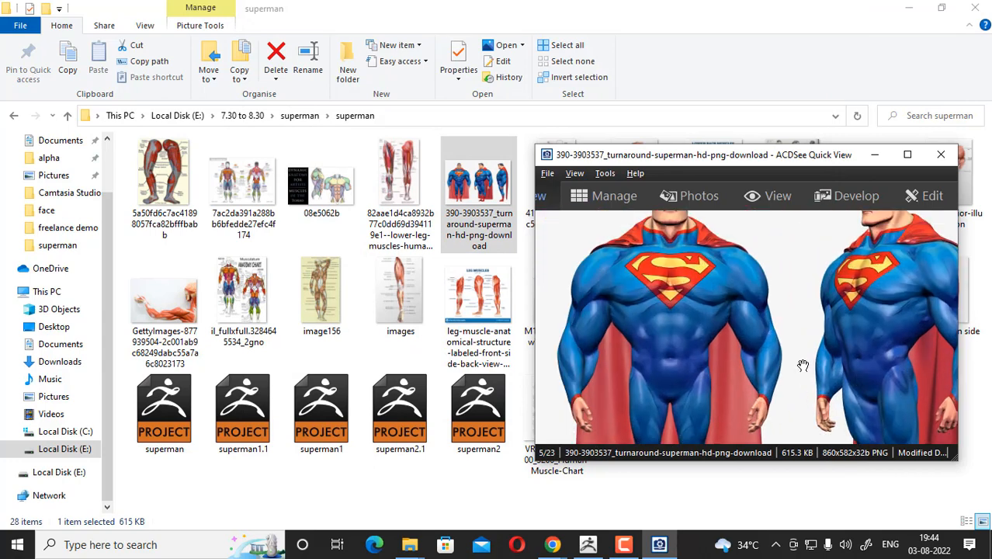
pyautogui.scroll(-2, 802, 366)
pyautogui.moveTo(695, 336); pyautogui.dragTo(665, 338)
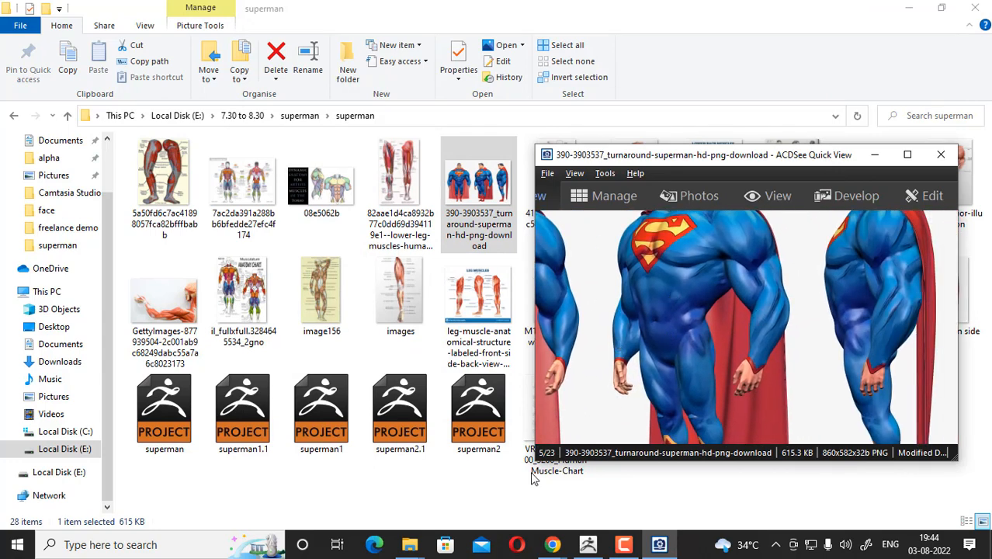
# - Switch back to ZBrush and define the groove between biceps and triceps on the outer upper arm with ClayBuildup at draw size 60, smoothing it
pyautogui.click(589, 546)
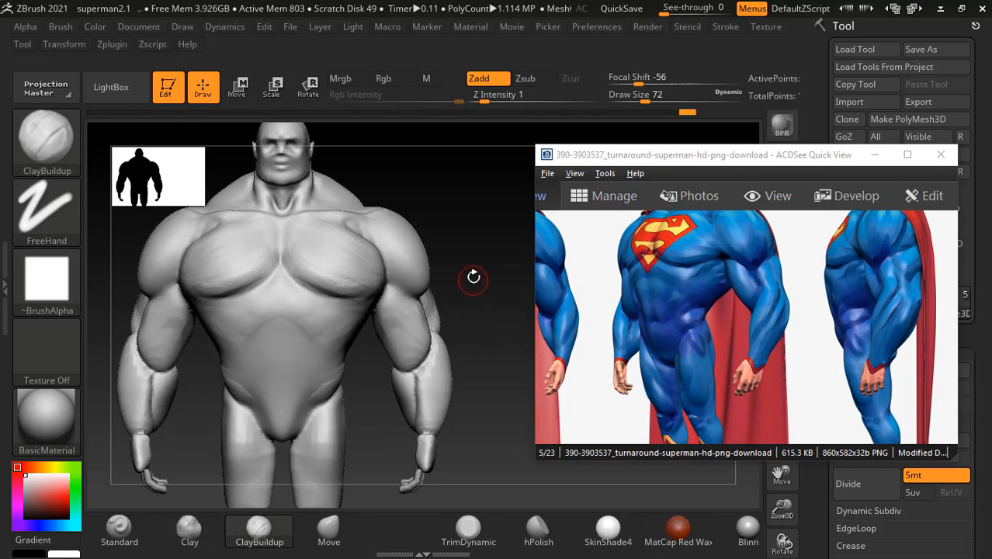
pyautogui.moveTo(543, 306); pyautogui.dragTo(571, 323)
pyautogui.click(444, 259)
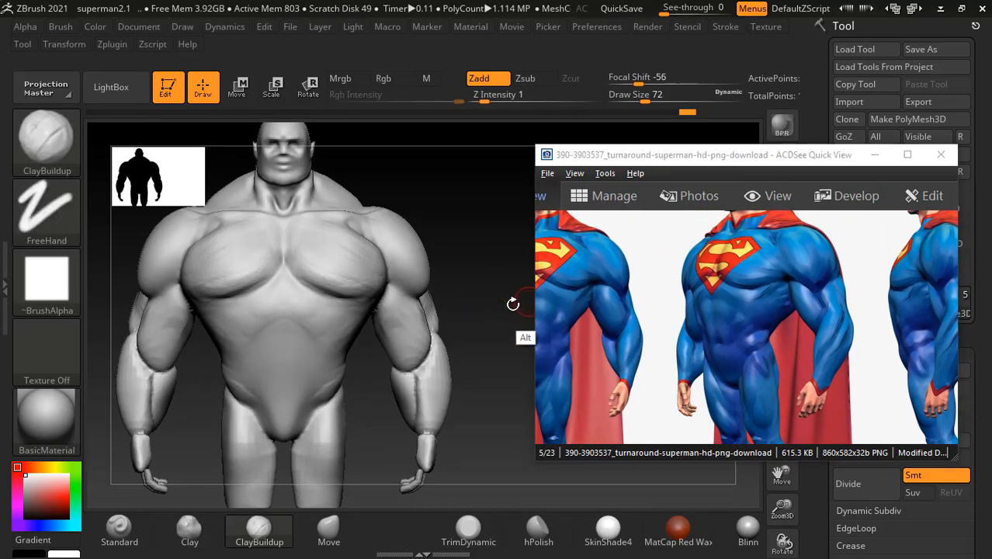
pyautogui.moveTo(513, 303)
pyautogui.mouseDown()
pyautogui.moveTo(480, 250)
pyautogui.moveTo(467, 290)
pyautogui.moveTo(472, 282)
pyautogui.moveTo(427, 313)
pyautogui.mouseUp()
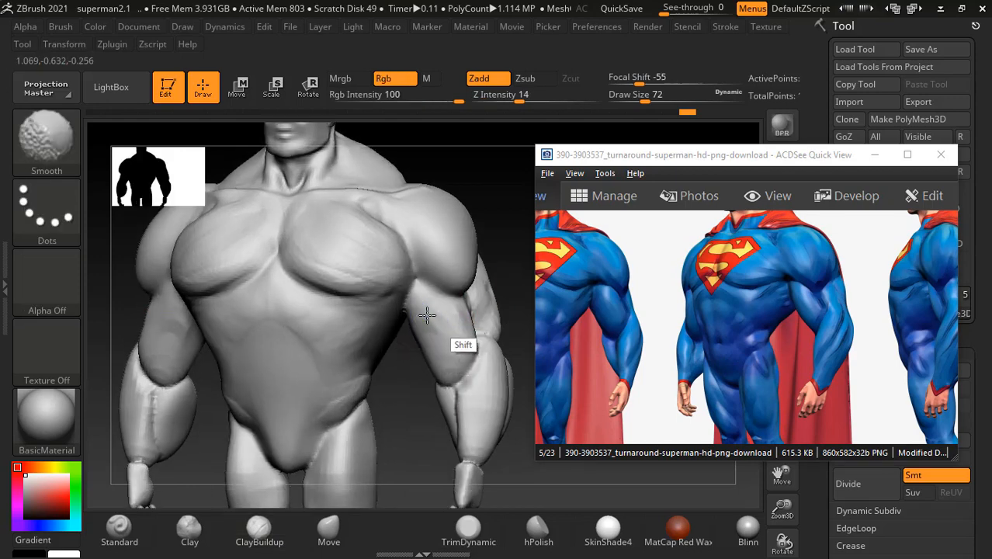
pyautogui.moveTo(504, 215)
pyautogui.mouseDown()
pyautogui.moveTo(228, 321)
pyautogui.moveTo(160, 327)
pyautogui.moveTo(170, 336)
pyautogui.moveTo(153, 328)
pyautogui.mouseUp()
pyautogui.moveTo(507, 280); pyautogui.dragTo(405, 309)
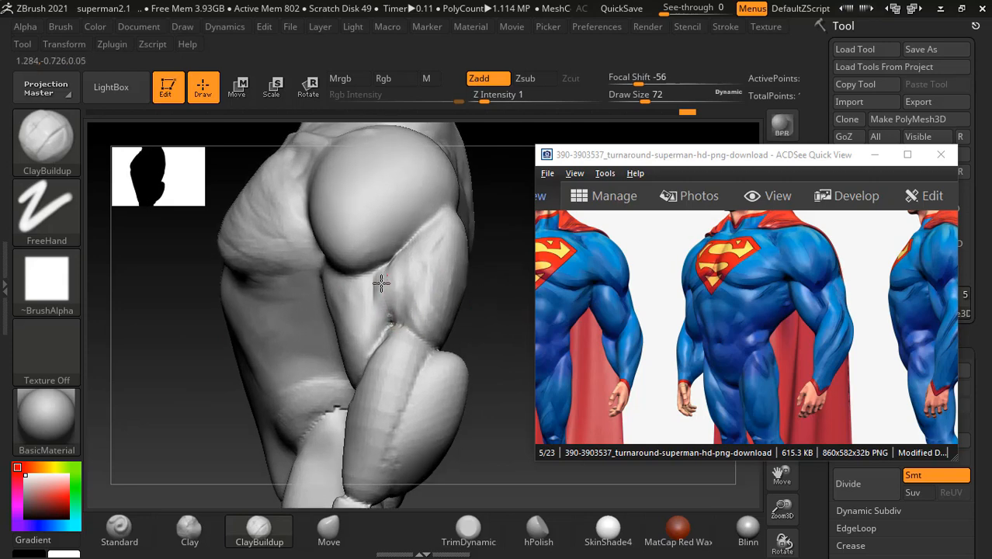
pyautogui.moveTo(381, 283); pyautogui.dragTo(404, 303)
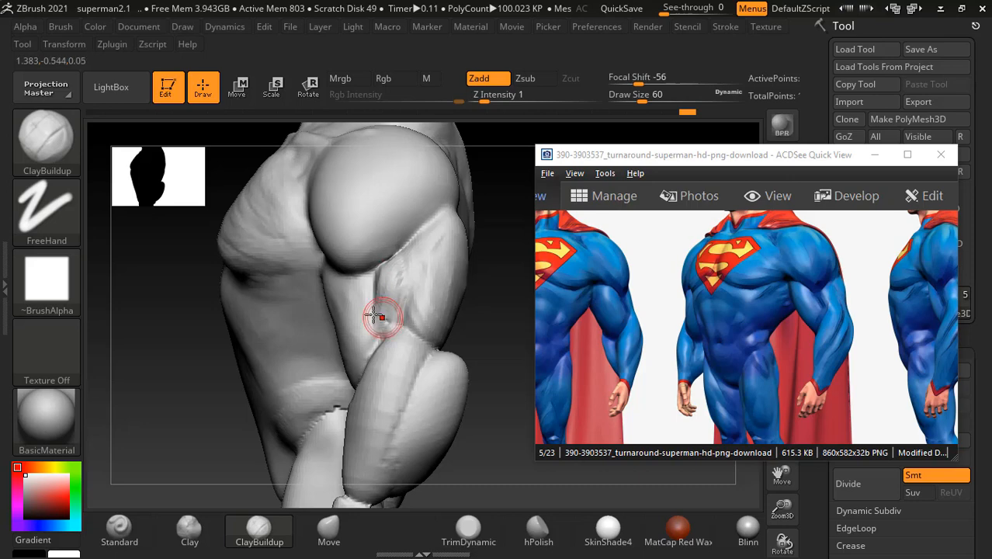
pyautogui.moveTo(505, 425)
pyautogui.mouseDown()
pyautogui.moveTo(491, 376)
pyautogui.moveTo(505, 327)
pyautogui.moveTo(435, 316)
pyautogui.mouseUp()
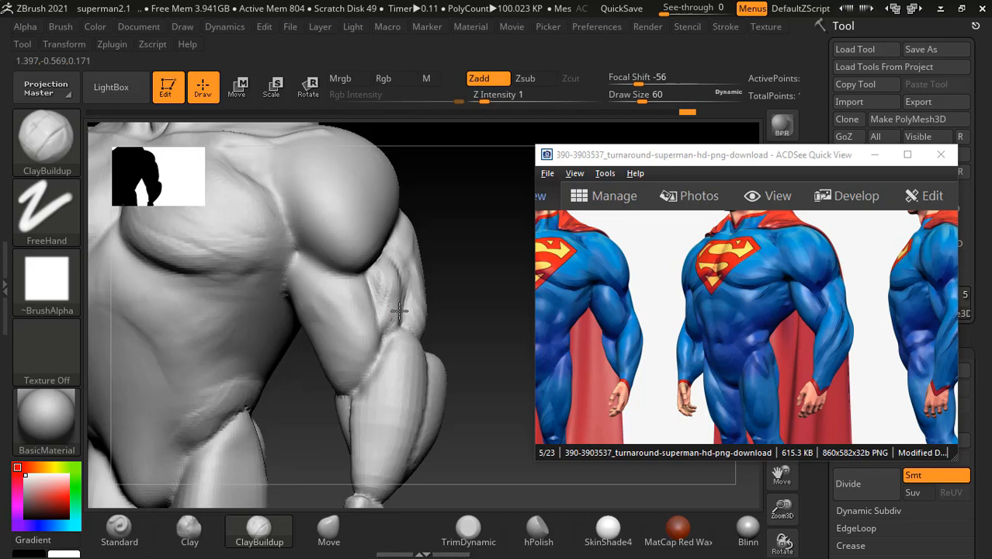
pyautogui.press('shift')
pyautogui.moveTo(446, 252)
pyautogui.mouseDown()
pyautogui.moveTo(489, 230)
pyautogui.moveTo(428, 269)
pyautogui.moveTo(394, 268)
pyautogui.mouseUp()
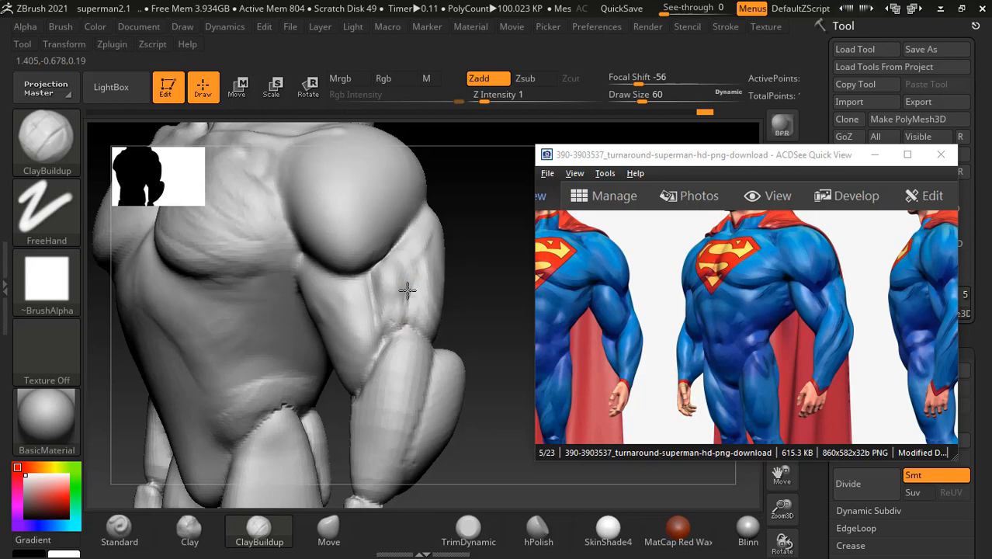
pyautogui.press('shift')
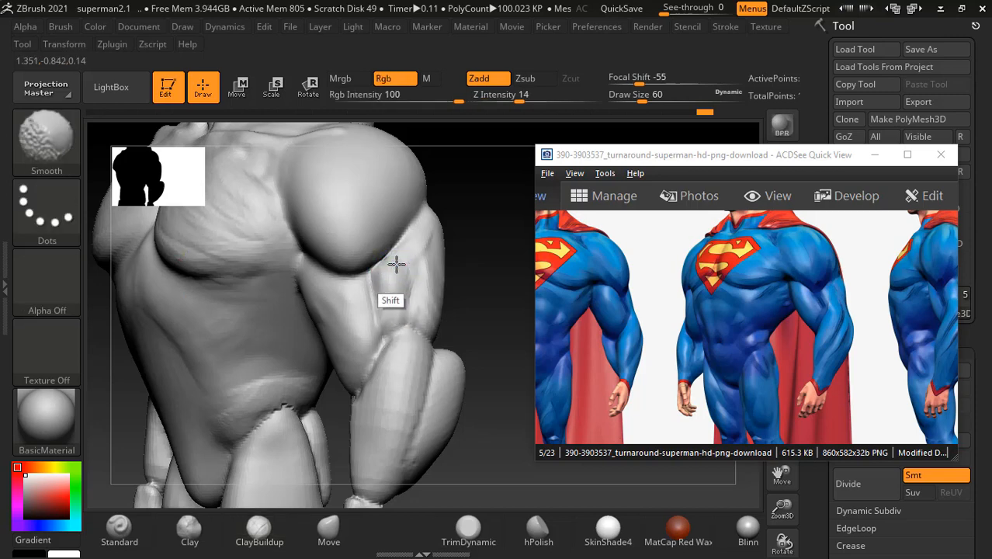
# - Shape the triceps planes on the back of the upper arm with the ClayBuildup brush, comparing them with the Superman turnaround
pyautogui.moveTo(479, 283); pyautogui.dragTo(288, 290)
pyautogui.press('shift')
pyautogui.press('shift')
pyautogui.press('shift')
pyautogui.press('shift')
pyautogui.press('shift')
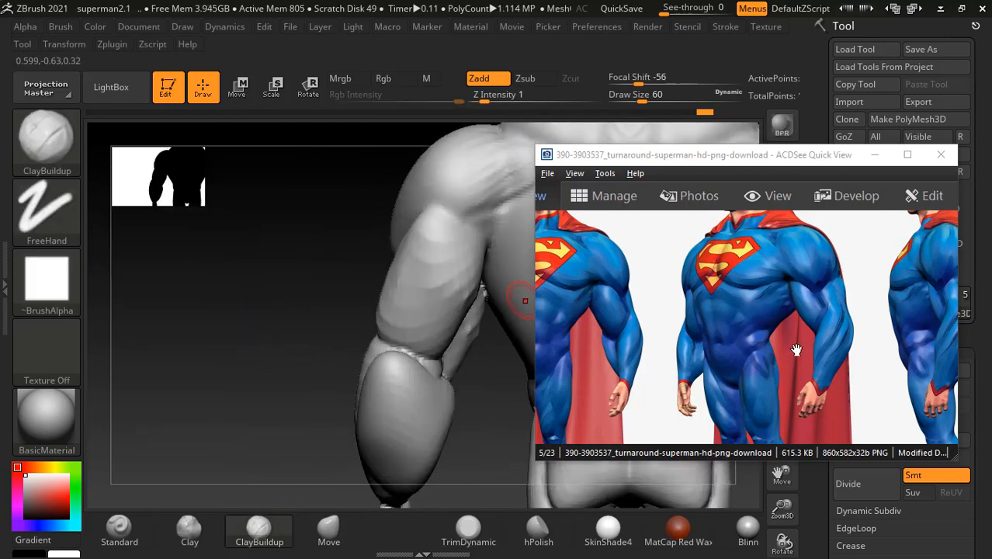
pyautogui.click(388, 203)
pyautogui.moveTo(846, 322); pyautogui.dragTo(758, 317)
pyautogui.click(283, 235)
pyautogui.moveTo(283, 234); pyautogui.dragTo(282, 235)
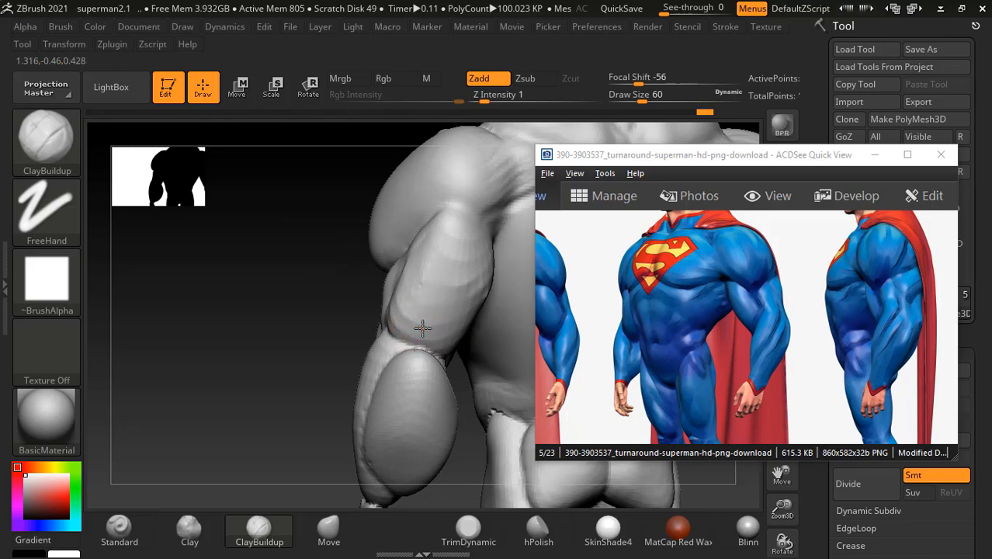
pyautogui.press('alt')
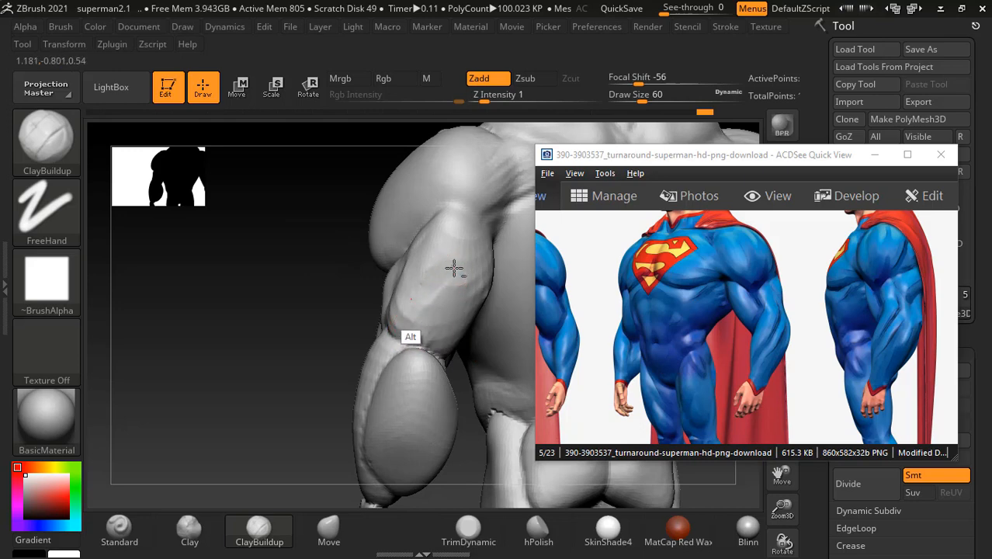
pyautogui.keyDown('alt'); pyautogui.moveTo(452, 276); pyautogui.dragTo(448, 320); pyautogui.keyUp('alt')
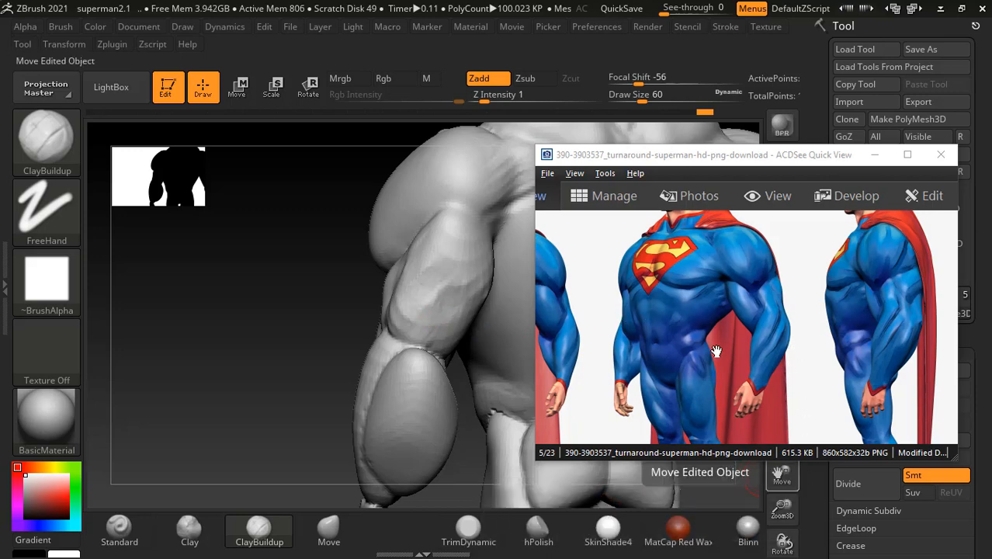
# - Bring up the back-view muscle chart in ACDSee Quick View and enlarge its back and upper arms for comparison with the model
pyautogui.scroll(-1, 693, 333)
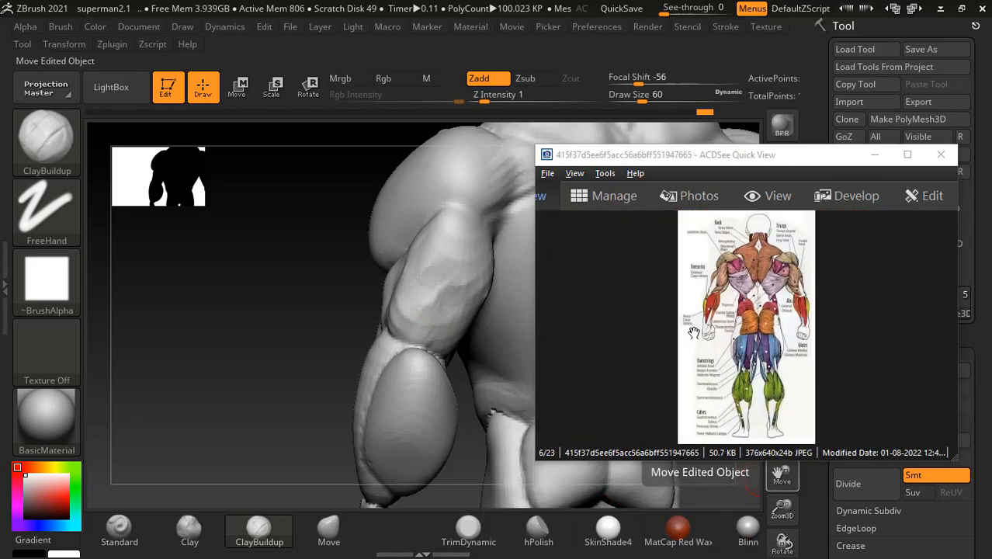
pyautogui.keyDown('ctrl'); pyautogui.scroll(4, 746, 329); pyautogui.keyUp('ctrl')
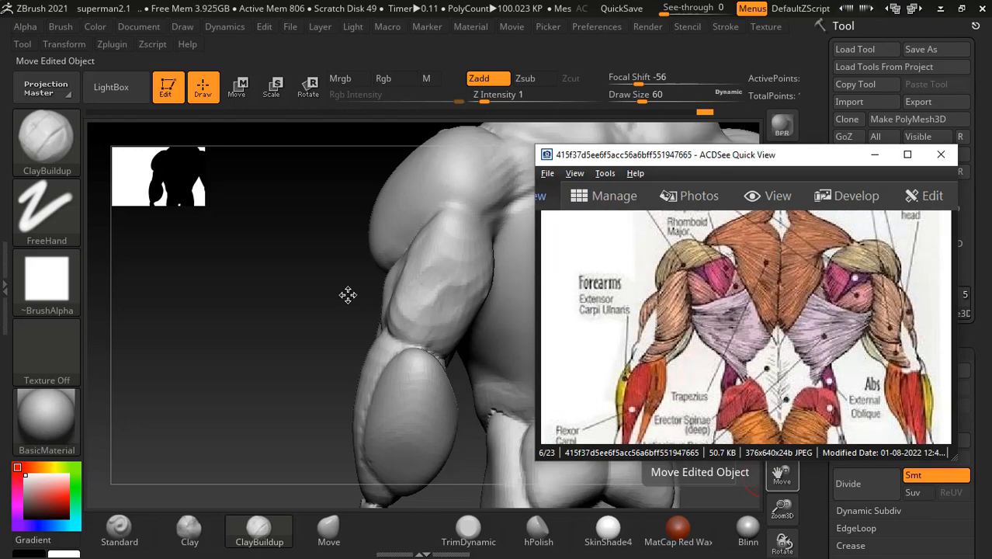
pyautogui.moveTo(347, 294); pyautogui.dragTo(443, 294)
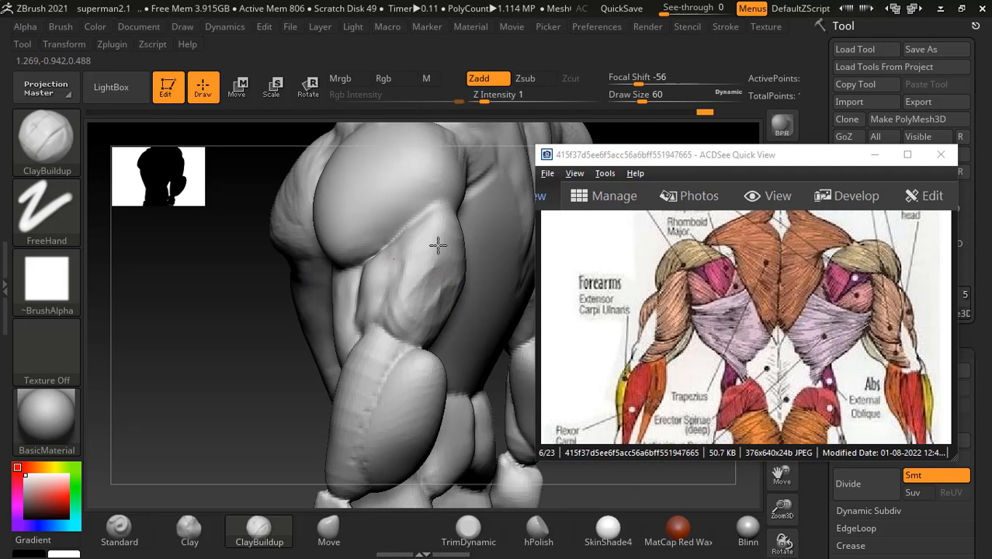
# - Carve the grooves between the triceps heads with the Standard brush at draw size 40 and 32, and smooth them
pyautogui.click(118, 528)
pyautogui.moveTo(230, 452)
pyautogui.mouseDown()
pyautogui.moveTo(204, 316)
pyautogui.moveTo(183, 361)
pyautogui.mouseUp()
pyautogui.press('[')
pyautogui.press('[')
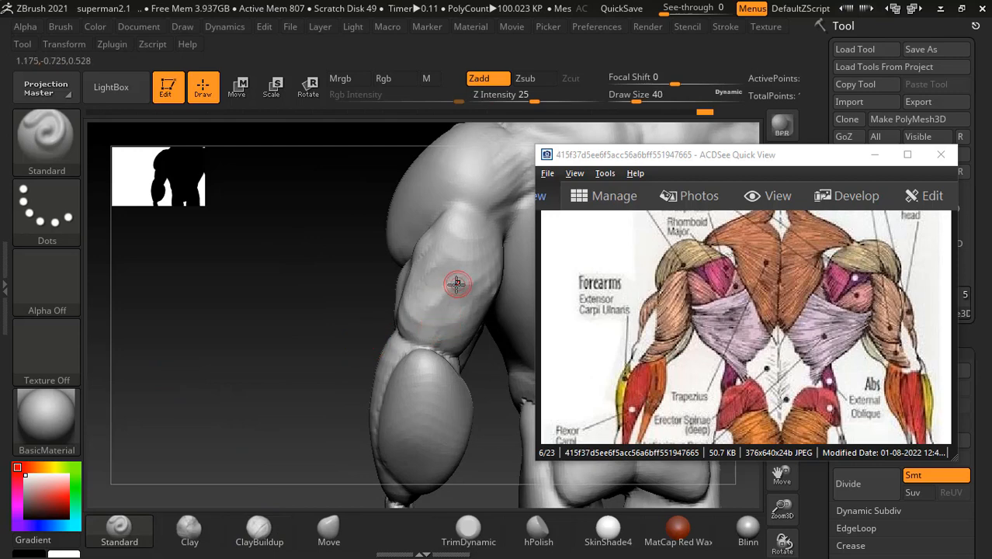
pyautogui.moveTo(441, 274)
pyautogui.keyDown('alt'); pyautogui.mouseDown()
pyautogui.moveTo(410, 293)
pyautogui.moveTo(441, 262)
pyautogui.moveTo(458, 308)
pyautogui.moveTo(419, 353)
pyautogui.moveTo(426, 284)
pyautogui.mouseUp(); pyautogui.keyUp('alt')
pyautogui.moveTo(426, 286)
pyautogui.mouseDown(button='right')
pyautogui.moveTo(321, 317)
pyautogui.moveTo(416, 304)
pyautogui.mouseUp(button='right')
pyautogui.press('shift')
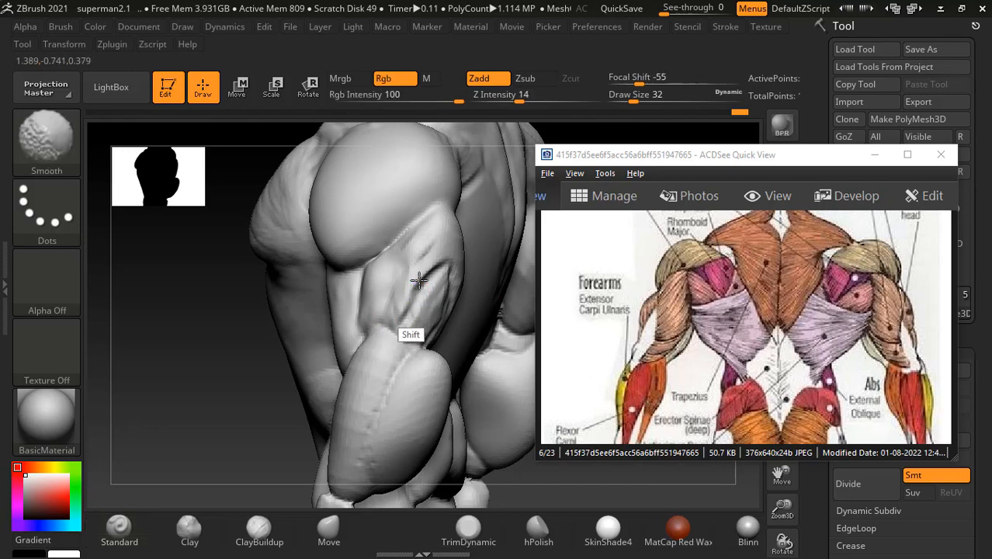
pyautogui.keyDown('shift'); pyautogui.moveTo(419, 280); pyautogui.dragTo(432, 294); pyautogui.keyUp('shift')
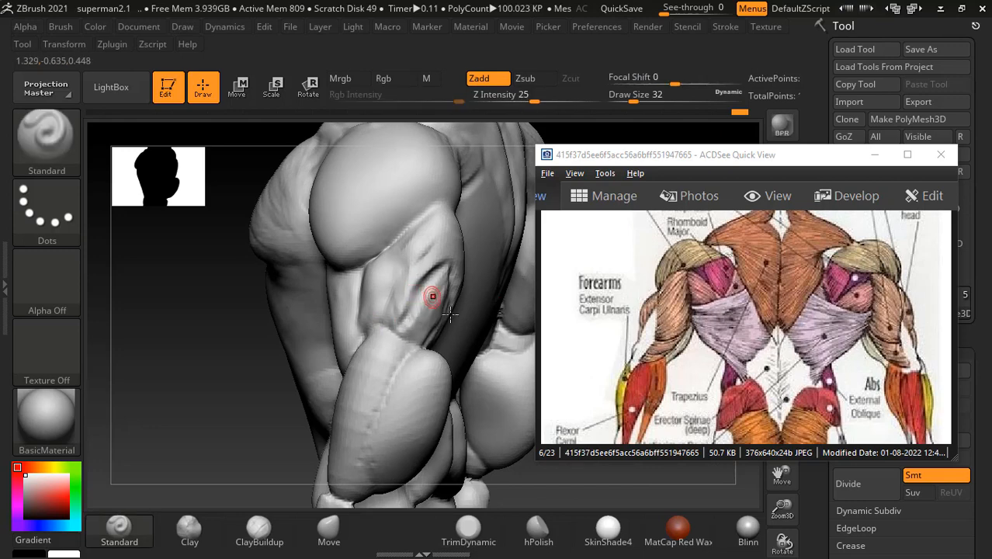
# - Build up the triceps around the carved grooves with the ClayBuildup brush at draw size 56, softening the transitions
pyautogui.click(258, 534)
pyautogui.moveTo(433, 252); pyautogui.dragTo(438, 227)
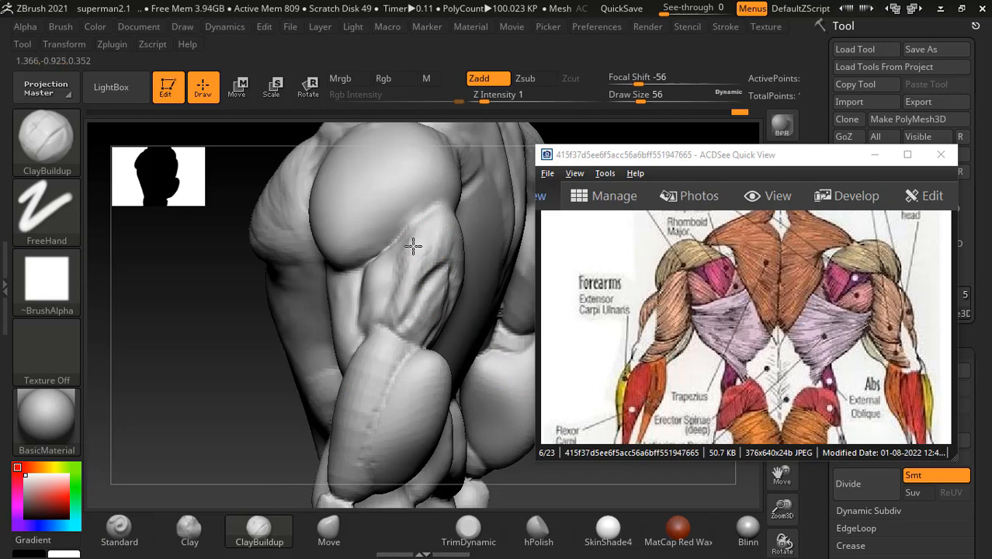
pyautogui.moveTo(418, 256)
pyautogui.keyDown('shift'); pyautogui.mouseDown()
pyautogui.moveTo(397, 279)
pyautogui.moveTo(403, 304)
pyautogui.moveTo(433, 271)
pyautogui.mouseUp(); pyautogui.keyUp('shift')
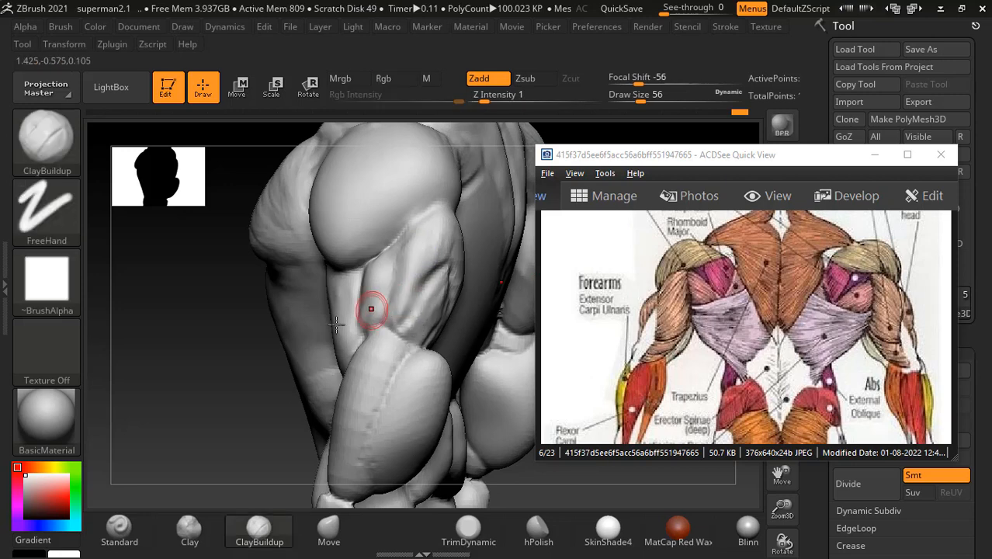
pyautogui.moveTo(196, 349); pyautogui.dragTo(223, 315)
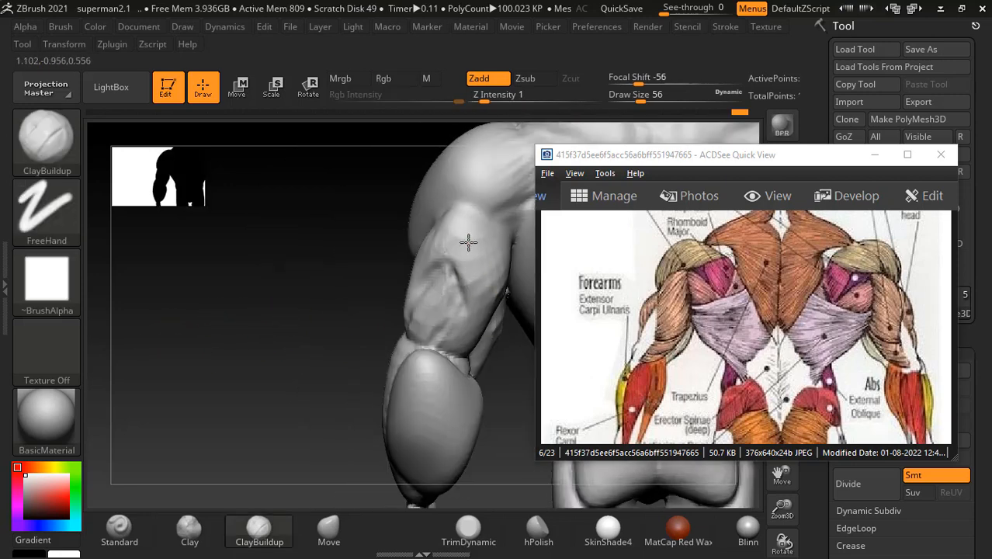
pyautogui.moveTo(328, 309); pyautogui.dragTo(432, 295)
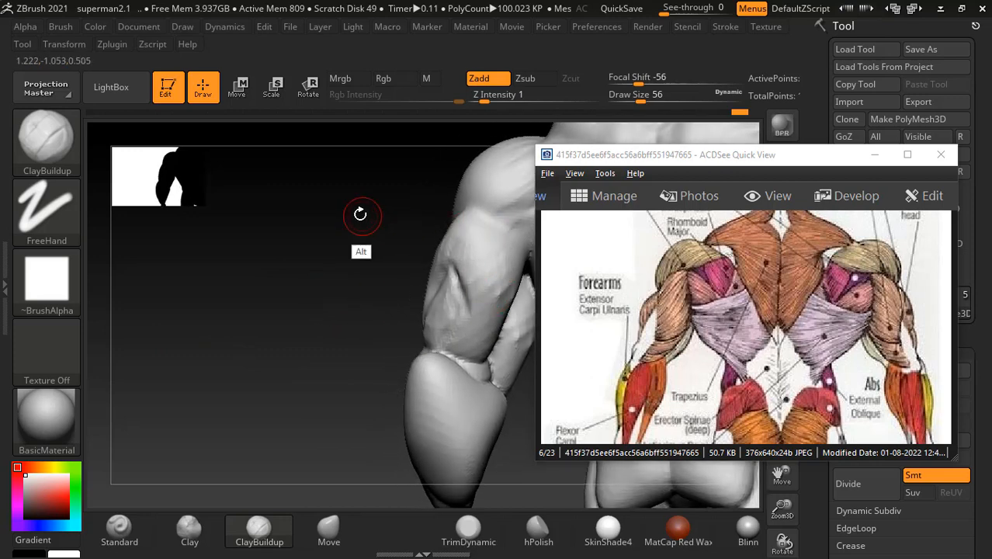
# - Blend the upper triceps into the rear deltoid and armpit with ClayBuildup at draw size 56, smoothing the surface
pyautogui.moveTo(360, 212); pyautogui.dragTo(266, 253)
pyautogui.moveTo(359, 287)
pyautogui.mouseDown()
pyautogui.moveTo(288, 279)
pyautogui.moveTo(387, 254)
pyautogui.mouseUp()
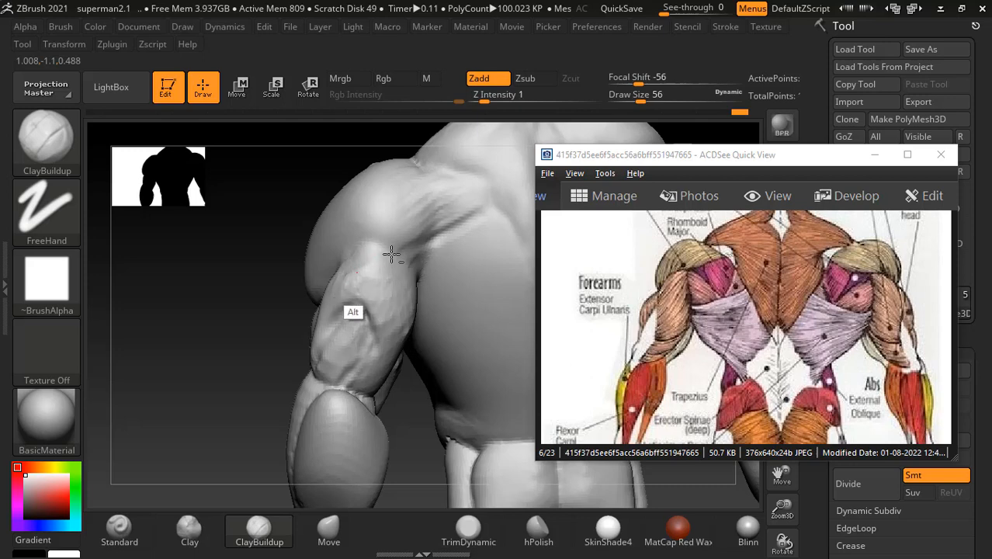
pyautogui.moveTo(298, 310); pyautogui.dragTo(378, 265)
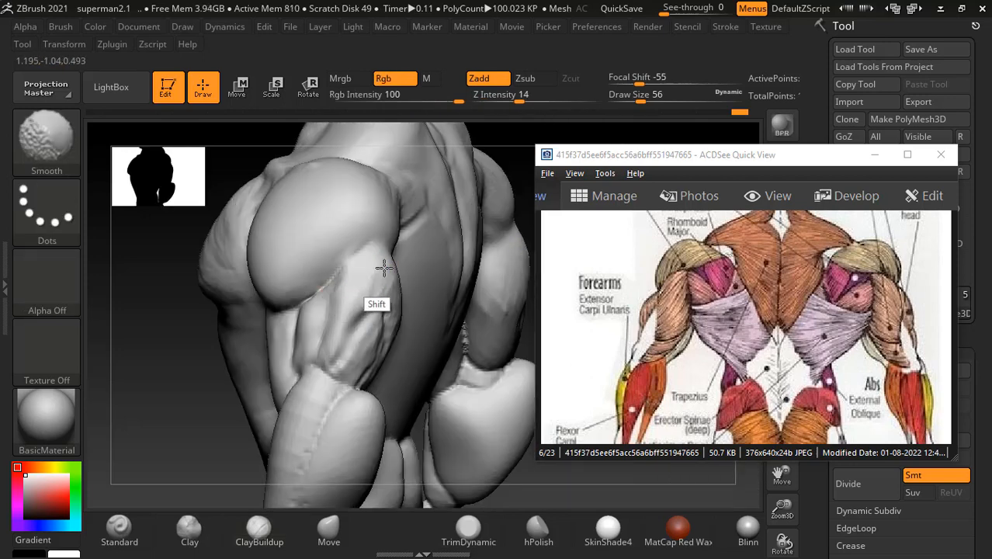
pyautogui.keyDown('shift'); pyautogui.moveTo(193, 329); pyautogui.dragTo(249, 303); pyautogui.keyUp('shift')
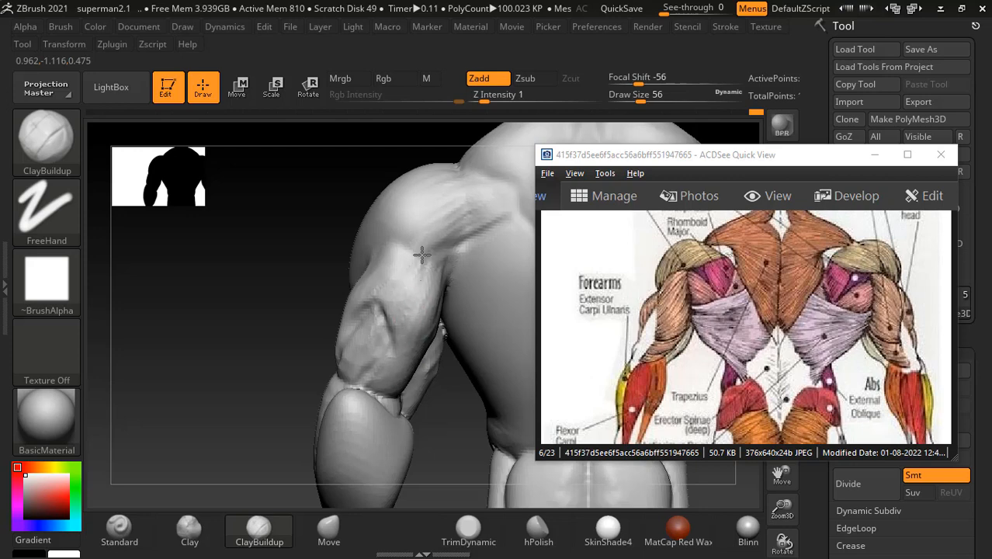
pyautogui.moveTo(465, 404)
pyautogui.mouseDown()
pyautogui.moveTo(465, 431)
pyautogui.moveTo(427, 294)
pyautogui.mouseUp()
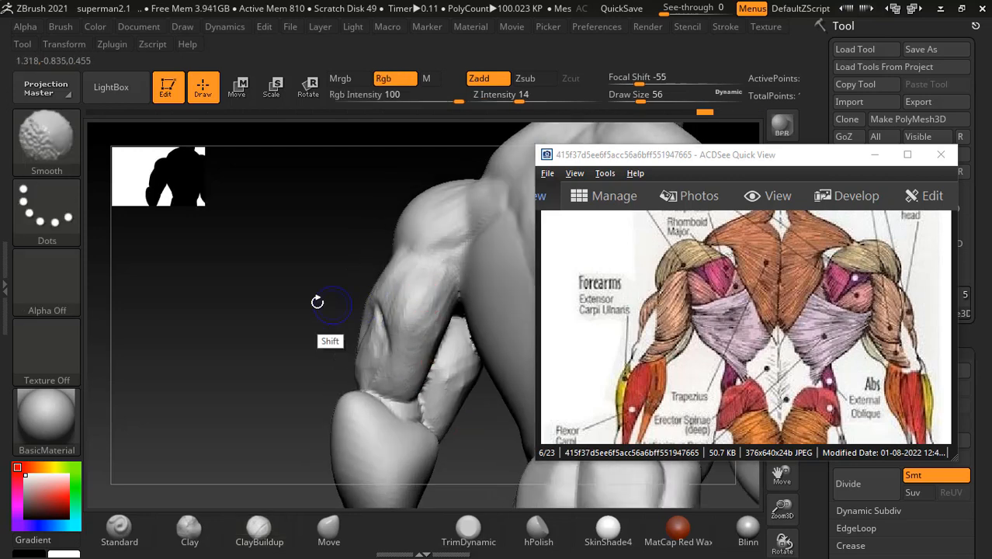
pyautogui.moveTo(319, 296); pyautogui.dragTo(328, 322)
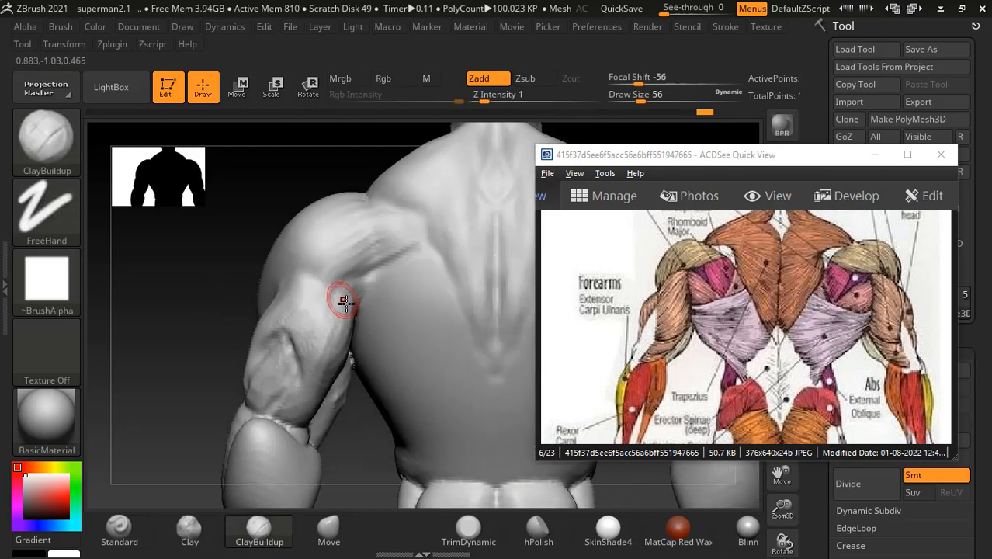
# - Carve the rear deltoid's lower edge and the small muscle outline below the shoulder blade with the Standard brush at draw size 24
pyautogui.click(119, 532)
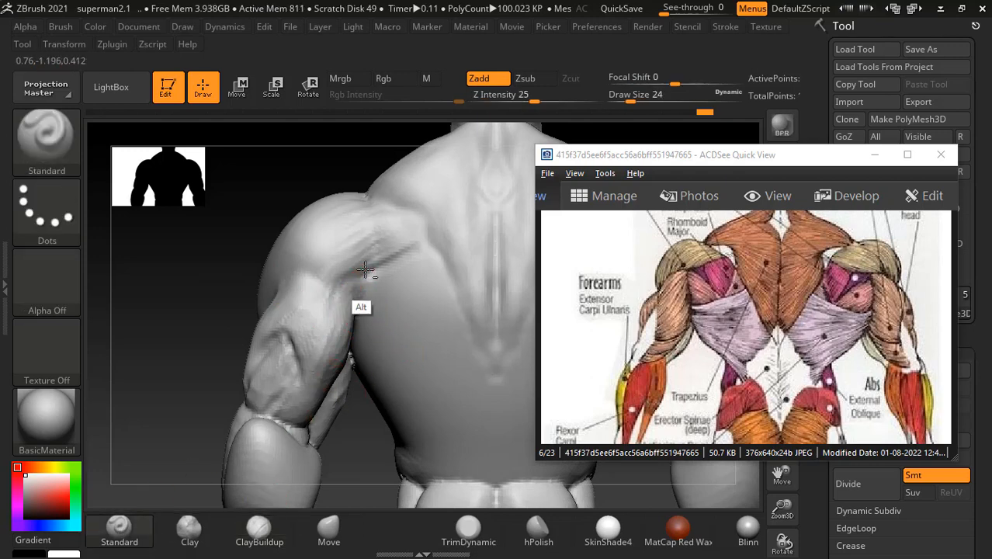
pyautogui.moveTo(365, 270)
pyautogui.keyDown('alt'); pyautogui.mouseDown()
pyautogui.moveTo(301, 290)
pyautogui.moveTo(394, 265)
pyautogui.moveTo(330, 286)
pyautogui.moveTo(405, 244)
pyautogui.moveTo(367, 215)
pyautogui.moveTo(415, 218)
pyautogui.mouseUp(); pyautogui.keyUp('alt')
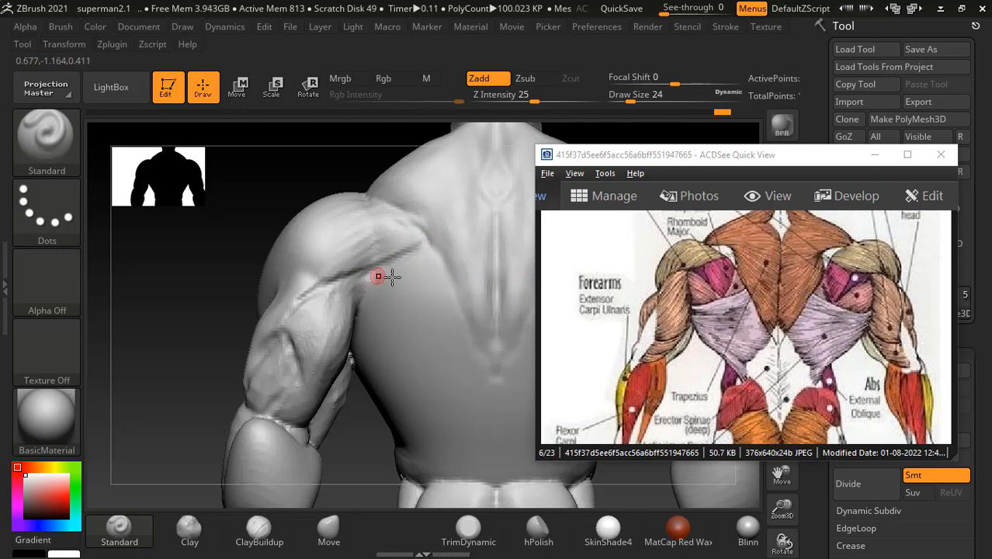
pyautogui.moveTo(392, 295)
pyautogui.mouseDown()
pyautogui.moveTo(370, 271)
pyautogui.moveTo(394, 290)
pyautogui.mouseUp()
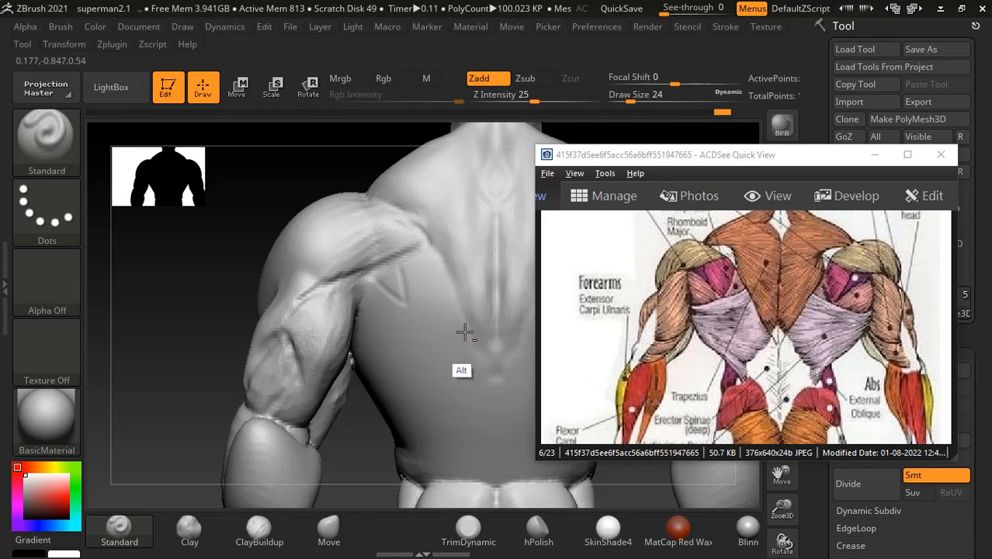
# - Carve the latissimus borders across the mid-back and diagonally down from the spine with the Standard brush, following the muscle chart
pyautogui.moveTo(465, 333); pyautogui.dragTo(403, 345)
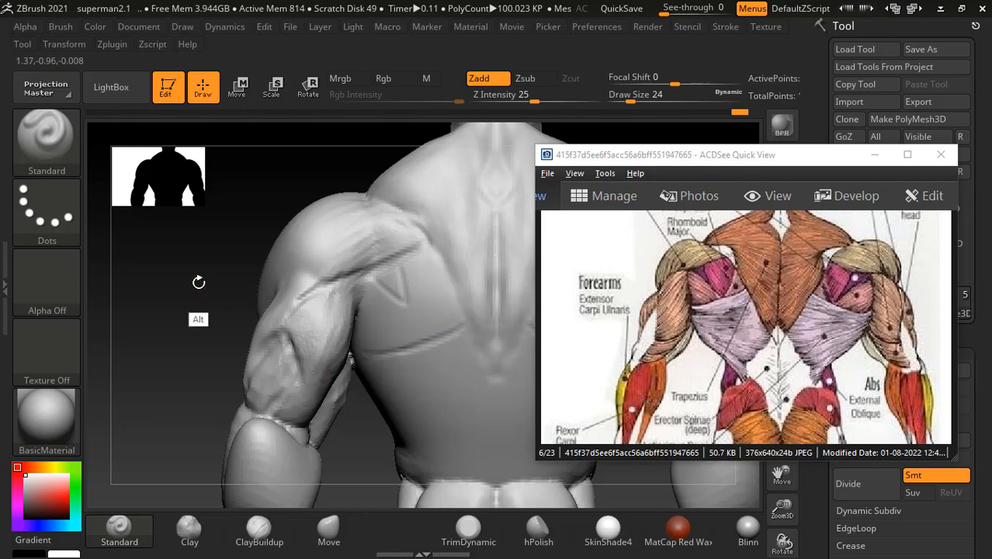
pyautogui.moveTo(199, 282); pyautogui.dragTo(231, 292)
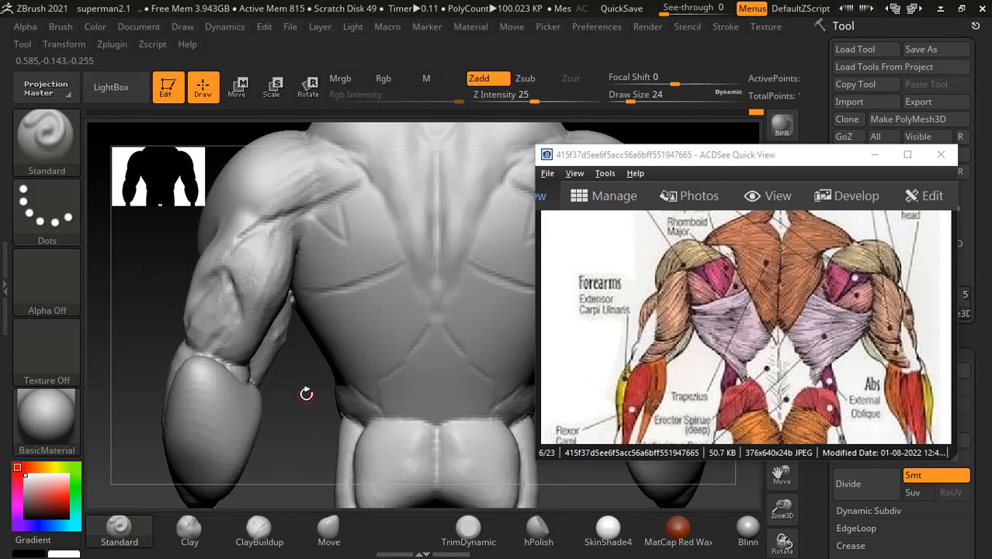
# - Carve the external oblique's lines on the lower back above the hip with the Standard brush, checking the muscle chart
pyautogui.moveTo(306, 394); pyautogui.dragTo(303, 327)
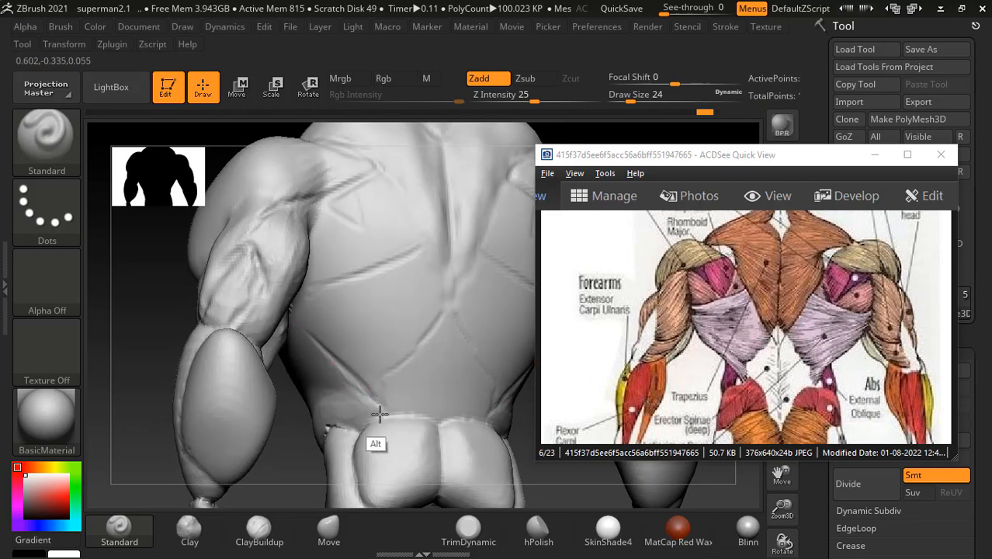
pyautogui.keyDown('alt'); pyautogui.moveTo(379, 414); pyautogui.dragTo(359, 386); pyautogui.keyUp('alt')
pyautogui.click(733, 382)
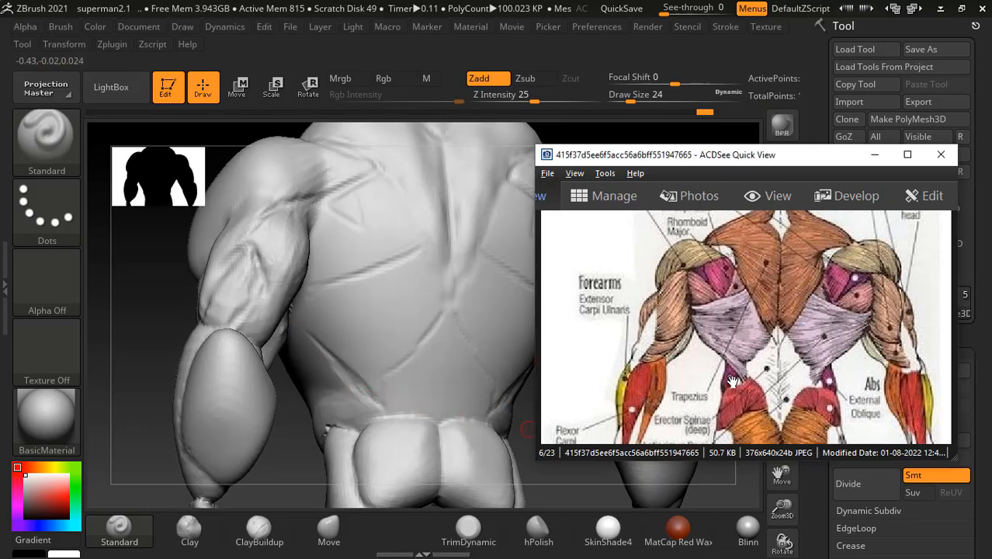
pyautogui.click(350, 393)
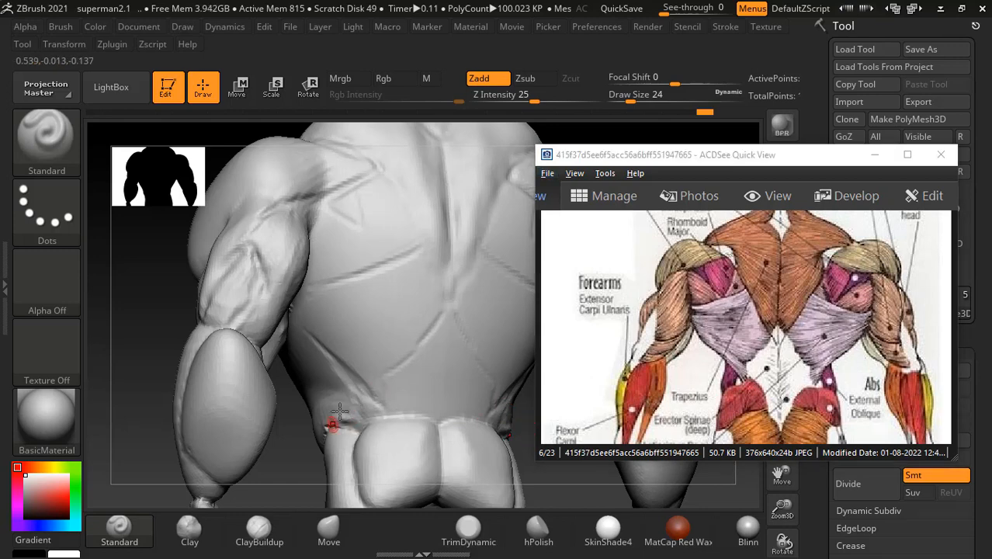
# - Refine the external oblique's lines above the hip with the Standard brush at Z Intensity 9 and draw size 40
pyautogui.moveTo(534, 101); pyautogui.dragTo(509, 101)
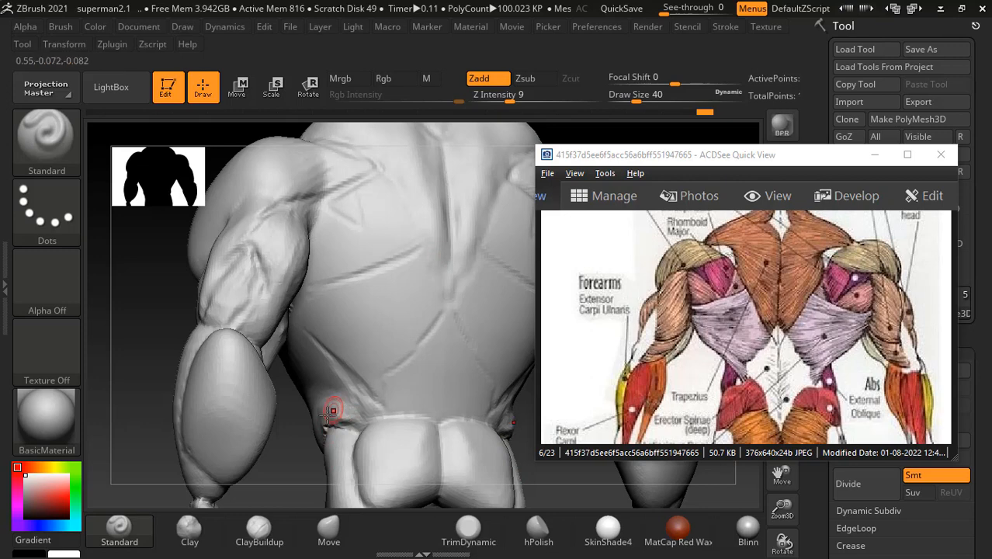
pyautogui.moveTo(168, 321); pyautogui.dragTo(188, 328)
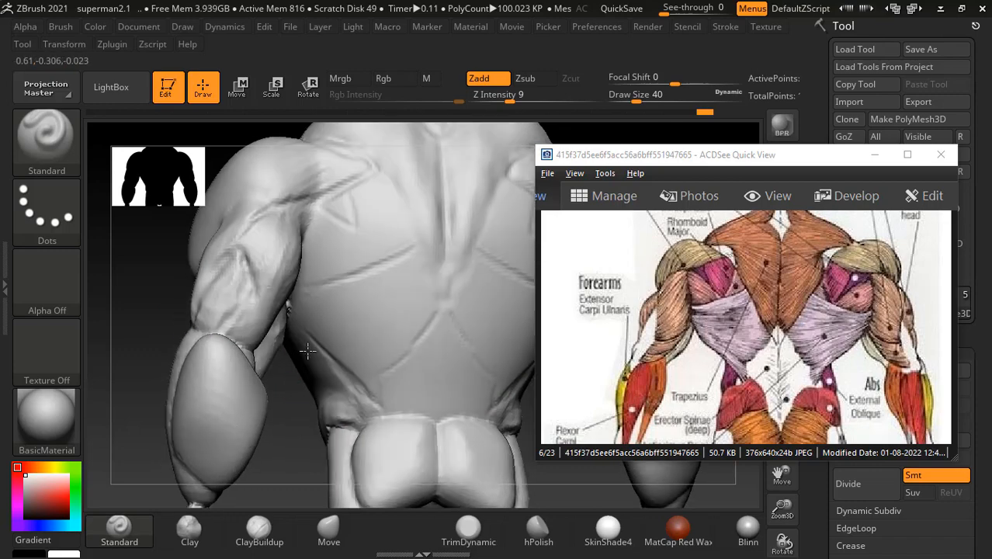
# - Turn the figure to a straight front view and adjust the scene light to bring out the torso's forms
pyautogui.moveTo(150, 288)
pyautogui.mouseDown()
pyautogui.moveTo(136, 280)
pyautogui.moveTo(248, 286)
pyautogui.mouseUp()
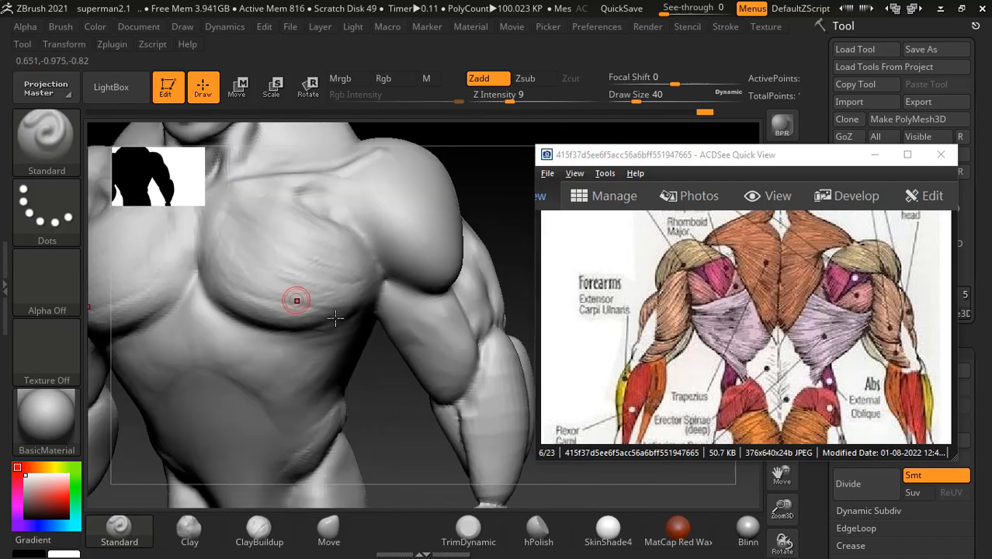
pyautogui.keyDown('shift'); pyautogui.moveTo(492, 219); pyautogui.dragTo(483, 240); pyautogui.keyUp('shift')
pyautogui.moveTo(394, 428)
pyautogui.keyDown('alt'); pyautogui.mouseDown()
pyautogui.moveTo(361, 412)
pyautogui.moveTo(409, 401)
pyautogui.moveTo(435, 376)
pyautogui.mouseUp(); pyautogui.keyUp('alt')
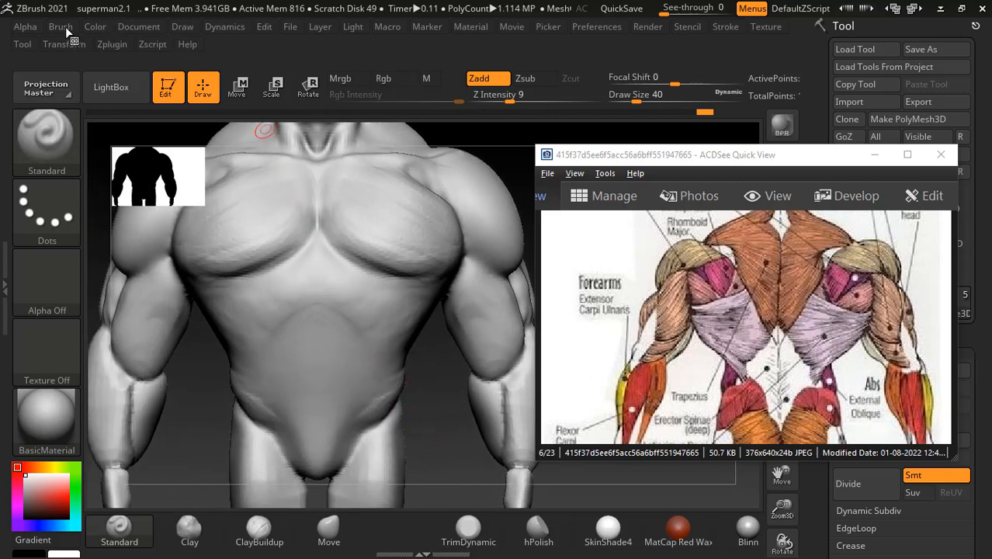
pyautogui.click(351, 27)
pyautogui.click(402, 95)
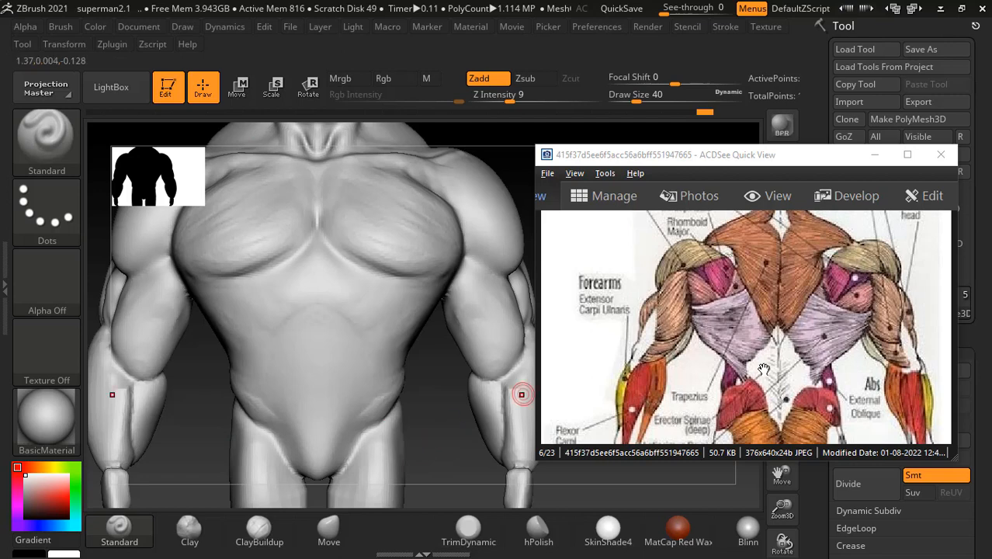
# - Bring up the about-anatomy-for-artists torso chart in ACDSee and isolate the torso by hiding the arms and legs
pyautogui.click(799, 342)
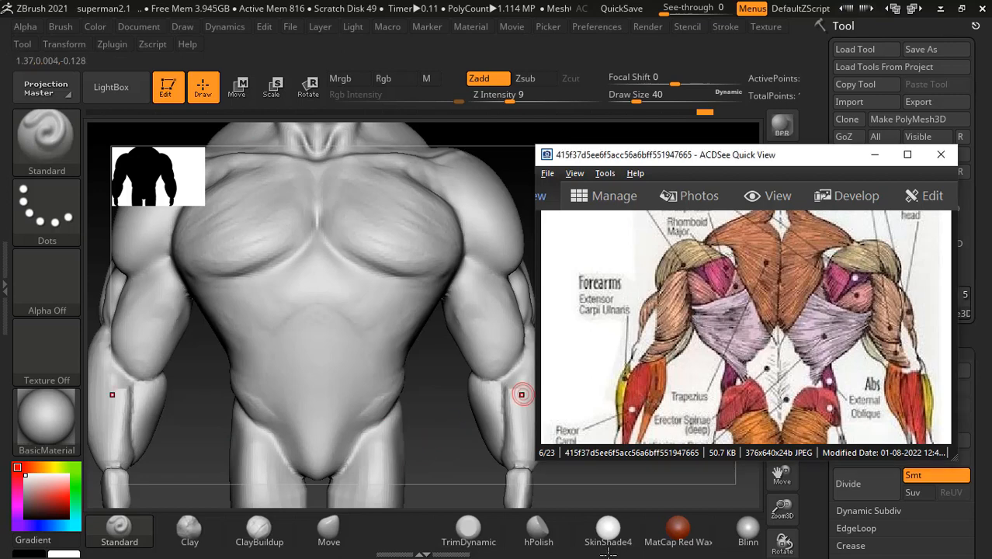
pyautogui.scroll(-4, 823, 386)
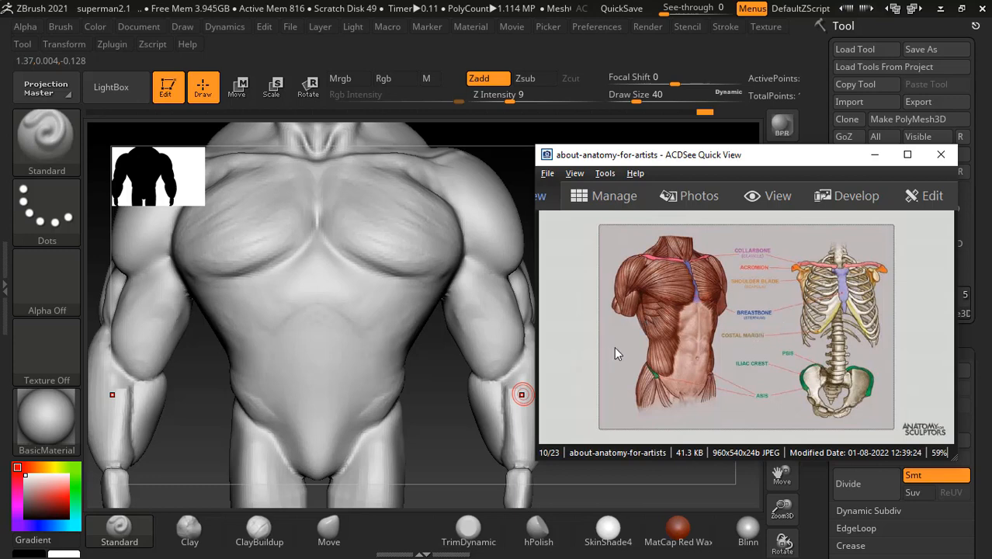
pyautogui.moveTo(444, 435)
pyautogui.mouseDown()
pyautogui.moveTo(451, 397)
pyautogui.moveTo(374, 332)
pyautogui.moveTo(469, 324)
pyautogui.moveTo(465, 381)
pyautogui.moveTo(485, 381)
pyautogui.moveTo(304, 504)
pyautogui.mouseUp()
# - Build up the side of the ribcage below the chest with ClayBuildup at draw size 128
pyautogui.click(259, 530)
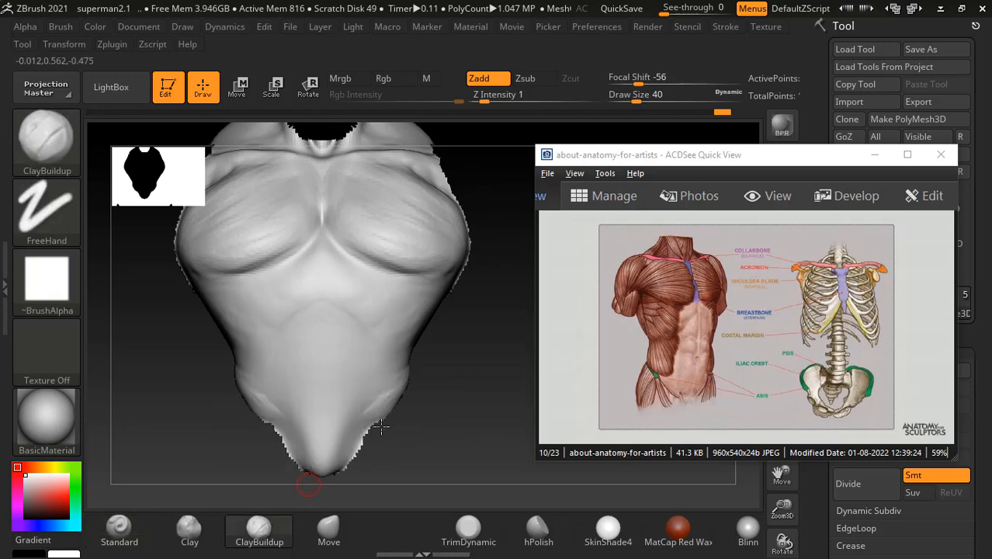
pyautogui.moveTo(470, 371)
pyautogui.mouseDown()
pyautogui.moveTo(479, 366)
pyautogui.moveTo(465, 346)
pyautogui.mouseUp()
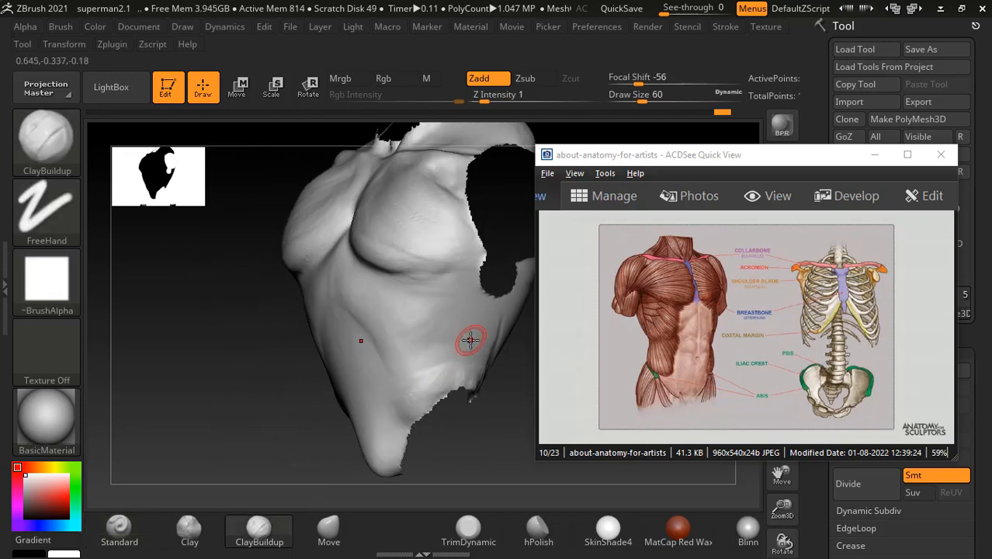
pyautogui.press(']')
pyautogui.press(']')
pyautogui.press(']')
pyautogui.press(']')
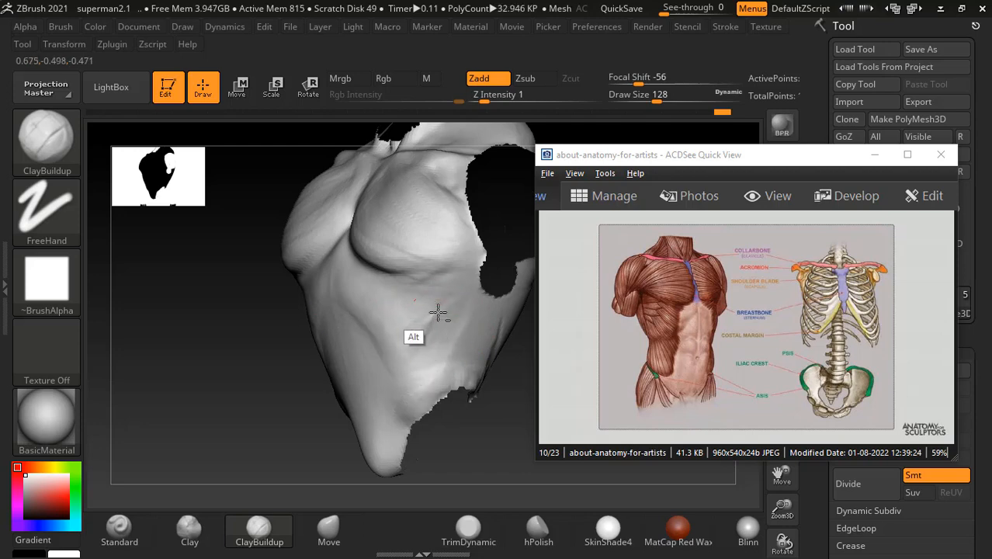
pyautogui.moveTo(431, 358)
pyautogui.keyDown('shift'); pyautogui.mouseDown()
pyautogui.moveTo(465, 442)
pyautogui.moveTo(502, 409)
pyautogui.moveTo(381, 388)
pyautogui.moveTo(427, 361)
pyautogui.moveTo(341, 355)
pyautogui.mouseUp(); pyautogui.keyUp('shift')
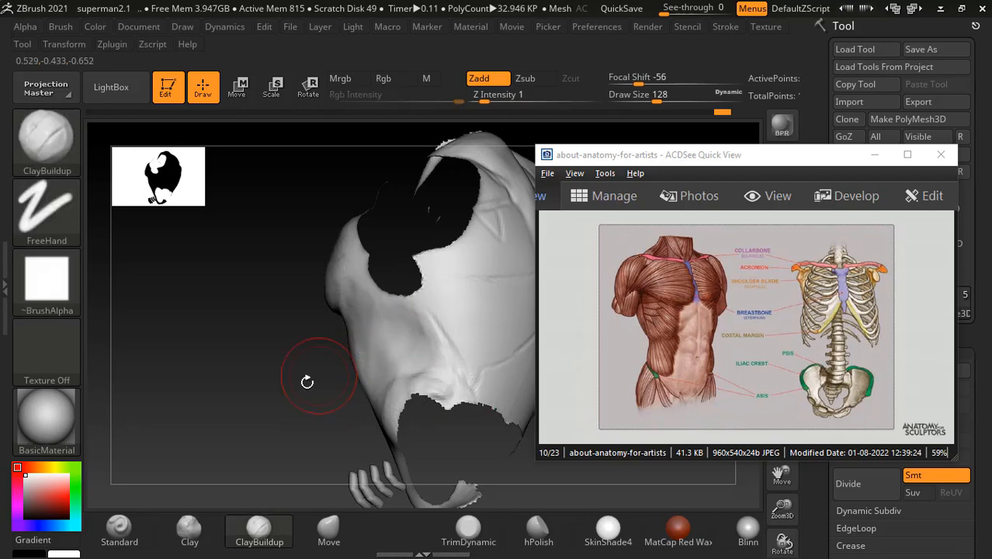
# - Smooth the flank below the armpit and blend it into the latissimus around the back
pyautogui.moveTo(308, 381)
pyautogui.mouseDown()
pyautogui.moveTo(257, 404)
pyautogui.moveTo(381, 327)
pyautogui.mouseUp()
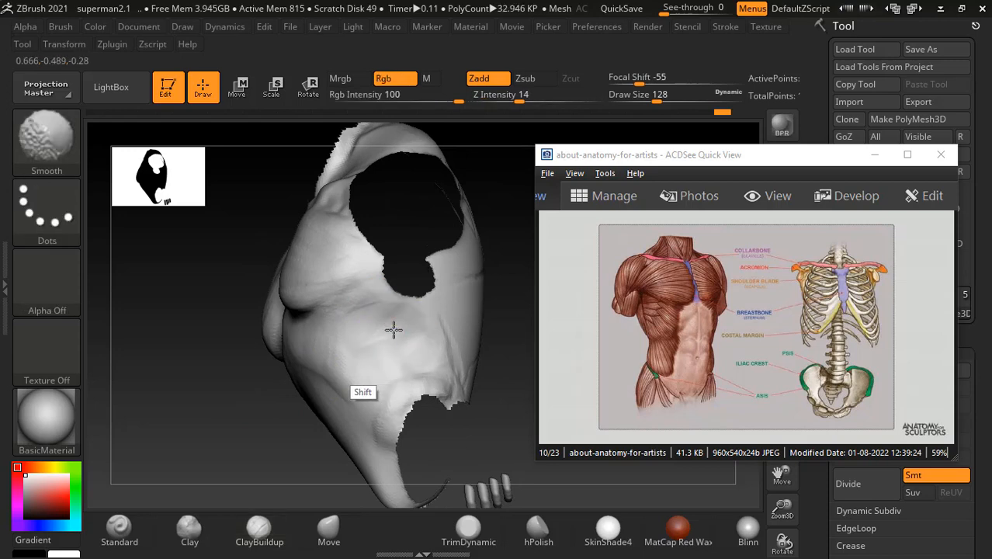
pyautogui.moveTo(256, 431)
pyautogui.mouseDown()
pyautogui.moveTo(242, 440)
pyautogui.moveTo(295, 435)
pyautogui.mouseUp()
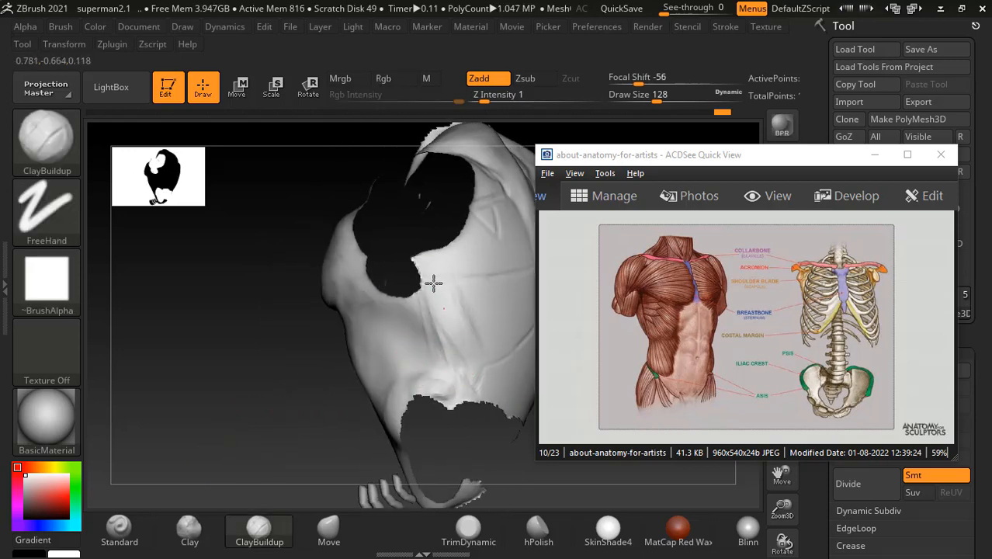
pyautogui.moveTo(465, 372)
pyautogui.mouseDown()
pyautogui.moveTo(250, 365)
pyautogui.moveTo(312, 374)
pyautogui.moveTo(284, 368)
pyautogui.mouseUp()
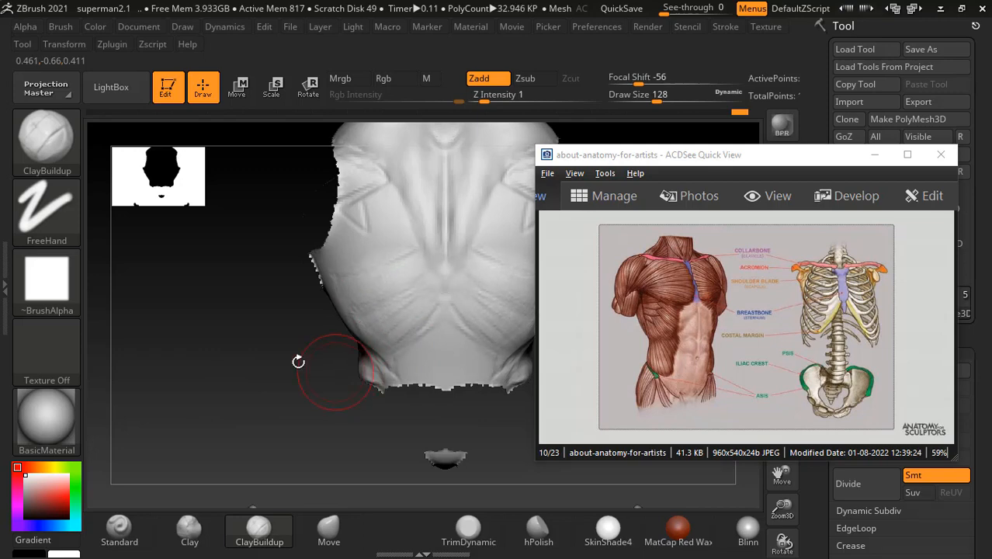
# - Shape the side of the abdomen between the lower ribcage and hip with ClayBuildup at draw size 100
pyautogui.moveTo(298, 362)
pyautogui.mouseDown()
pyautogui.moveTo(466, 380)
pyautogui.moveTo(470, 354)
pyautogui.mouseUp()
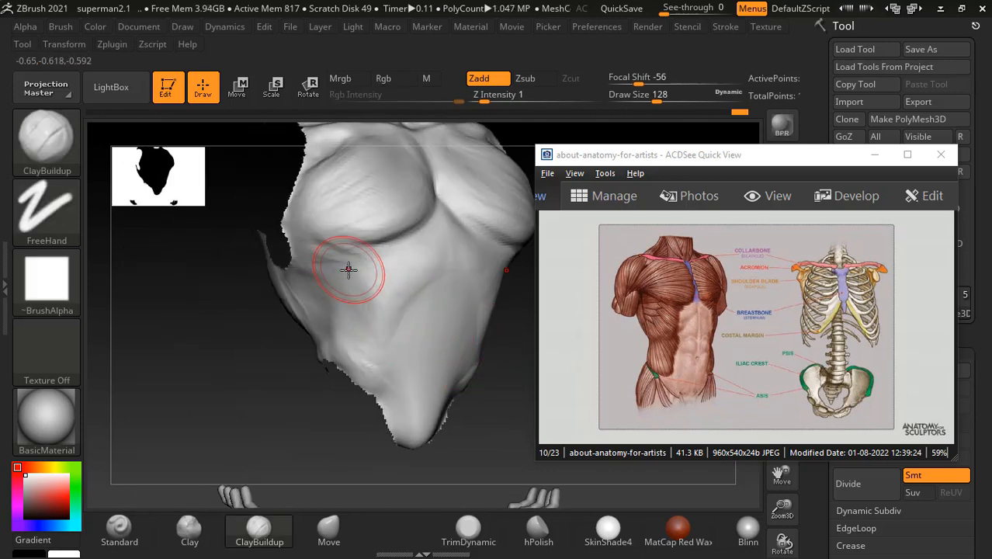
pyautogui.press('[')
pyautogui.press('[')
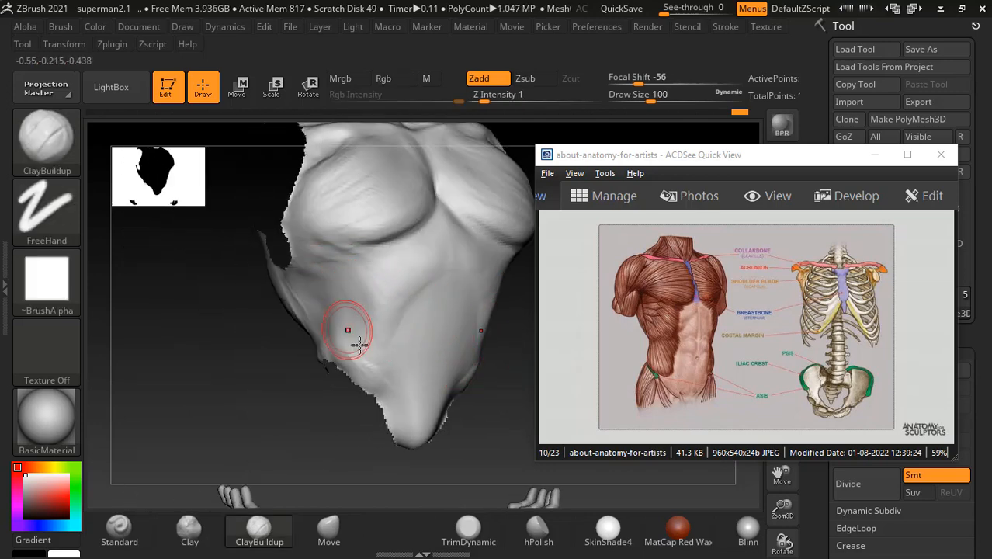
# - Carve the rib cage area below the pectoral with the Standard brush at draw size 52
pyautogui.moveTo(454, 466); pyautogui.dragTo(406, 483)
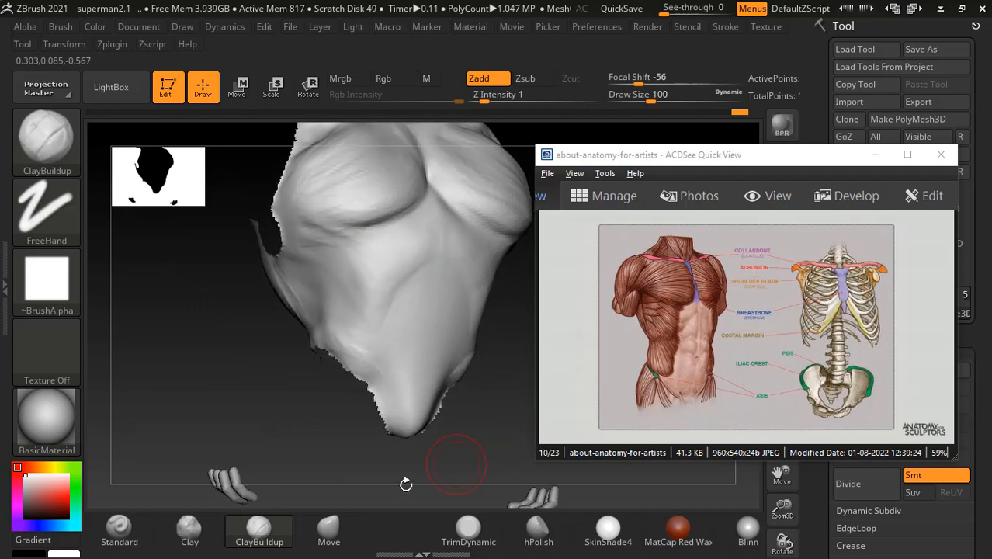
pyautogui.click(120, 527)
pyautogui.scroll(-2, 392, 306)
pyautogui.scroll(-2, 392, 306)
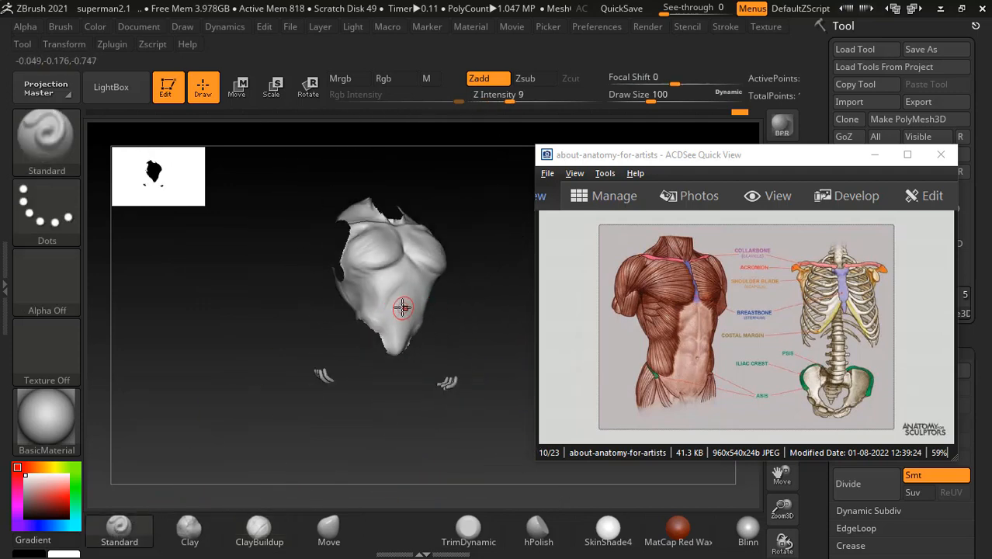
pyautogui.scroll(4, 401, 302)
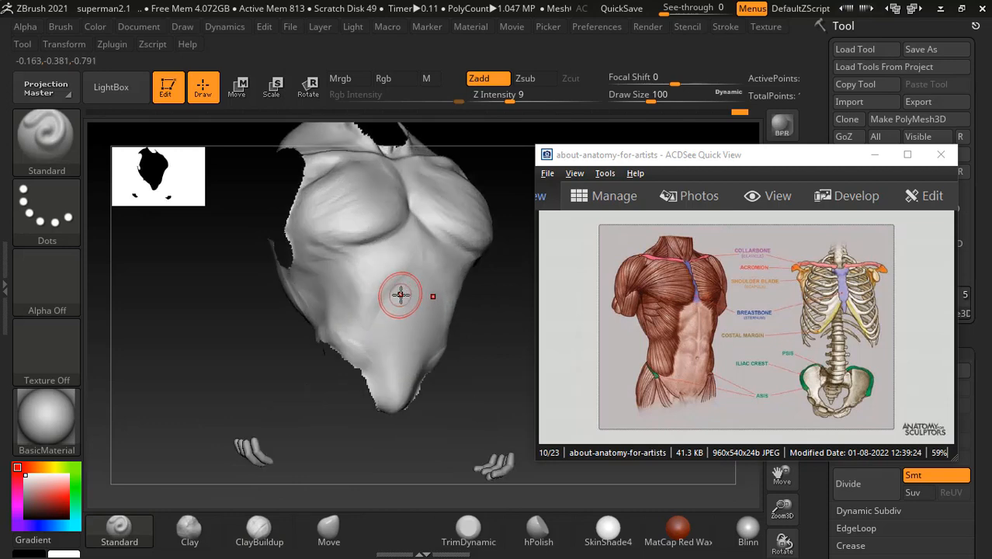
pyautogui.moveTo(488, 350)
pyautogui.mouseDown()
pyautogui.moveTo(498, 343)
pyautogui.moveTo(472, 334)
pyautogui.mouseUp()
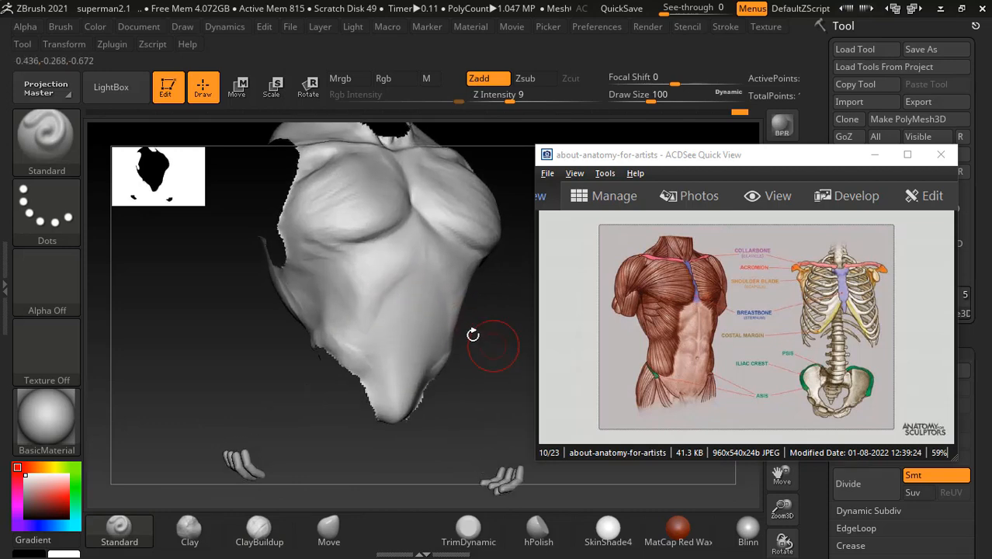
pyautogui.press('[')
pyautogui.press('[')
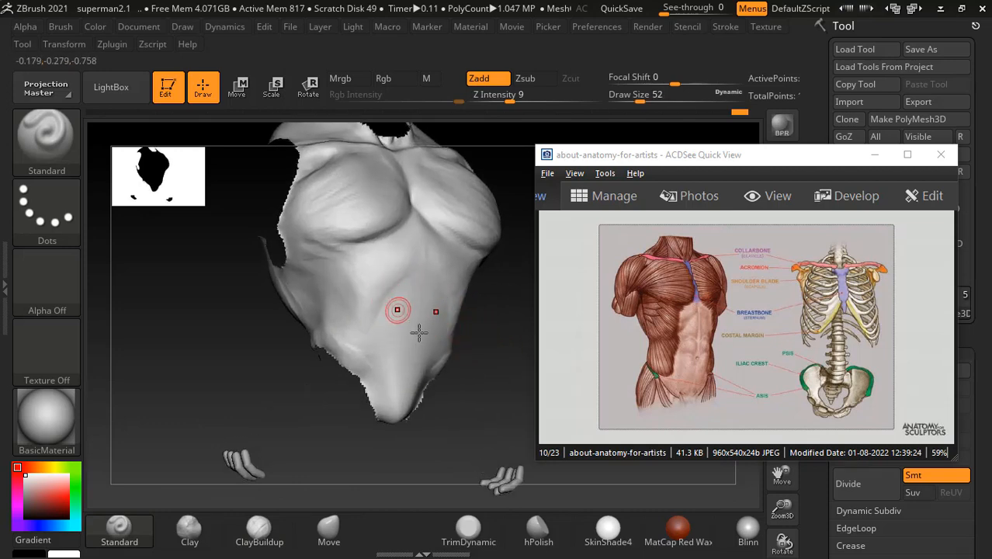
pyautogui.moveTo(492, 358)
pyautogui.mouseDown()
pyautogui.moveTo(493, 294)
pyautogui.moveTo(357, 262)
pyautogui.mouseUp()
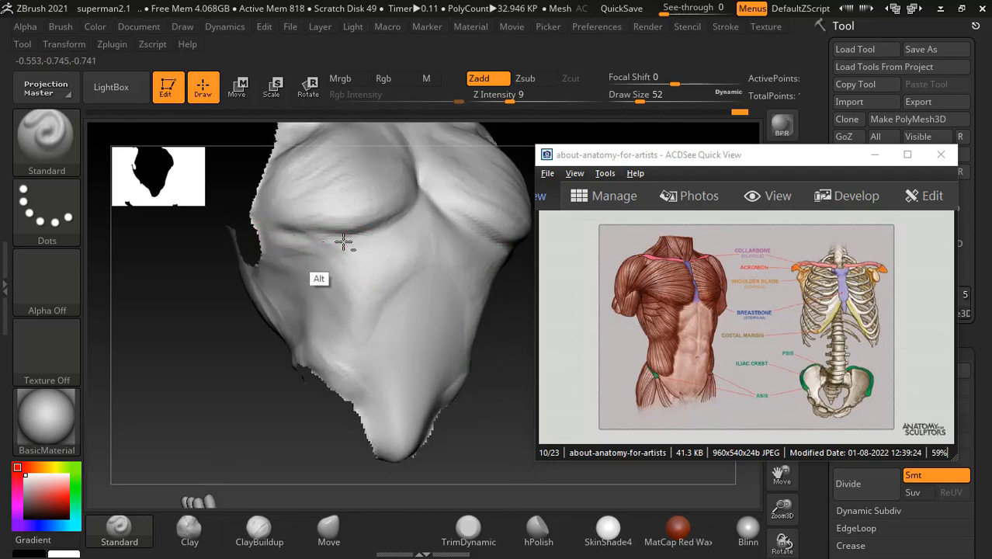
pyautogui.moveTo(485, 376)
pyautogui.mouseDown()
pyautogui.moveTo(261, 379)
pyautogui.moveTo(257, 351)
pyautogui.moveTo(333, 288)
pyautogui.mouseUp()
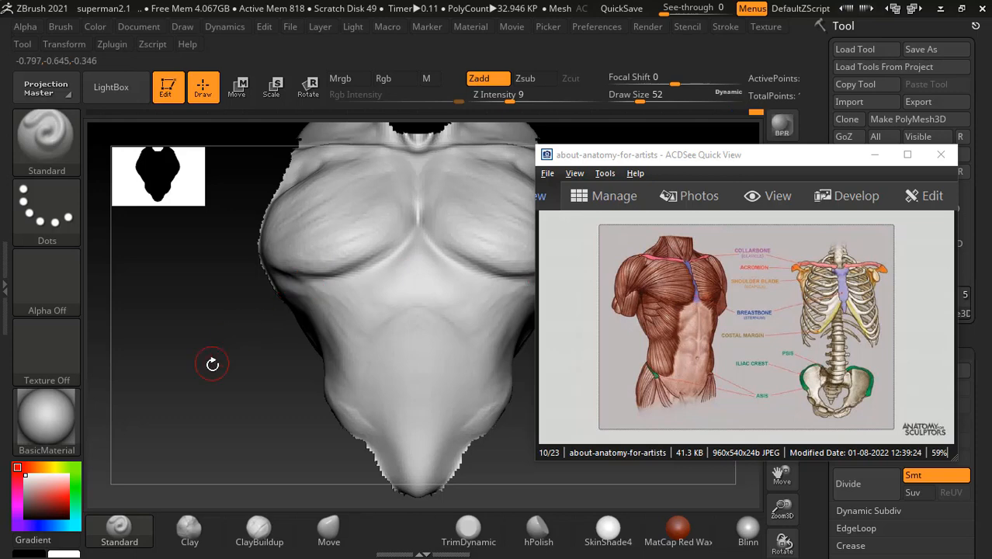
# - Carve and smooth the rib cage and upper abdomen with the Standard brush, enlarging the draw size to 92
pyautogui.moveTo(181, 399); pyautogui.dragTo(246, 347)
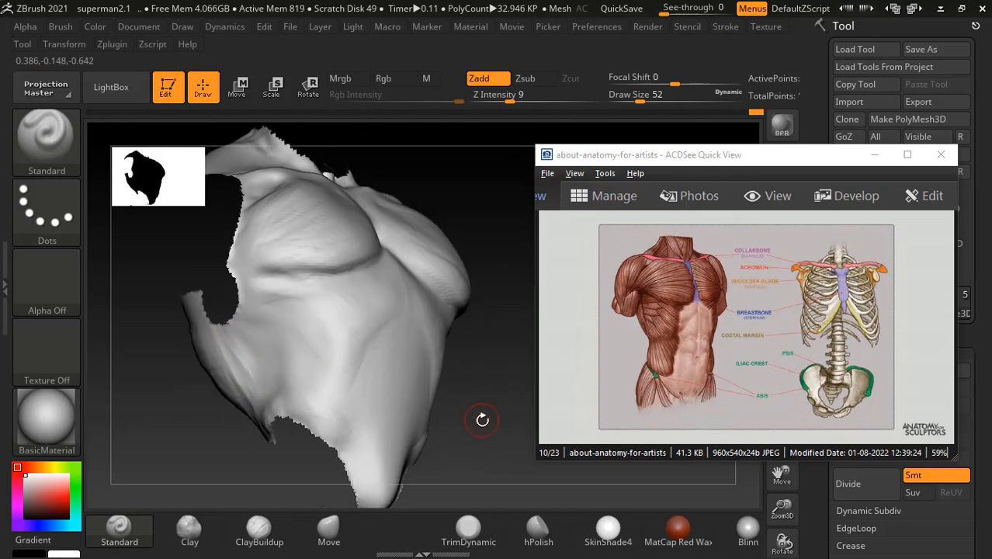
pyautogui.keyDown('shift'); pyautogui.moveTo(482, 417); pyautogui.dragTo(477, 424); pyautogui.keyUp('shift')
pyautogui.moveTo(418, 412)
pyautogui.keyDown('shift'); pyautogui.mouseDown()
pyautogui.moveTo(443, 414)
pyautogui.moveTo(402, 415)
pyautogui.moveTo(418, 377)
pyautogui.moveTo(387, 372)
pyautogui.moveTo(435, 394)
pyautogui.moveTo(481, 384)
pyautogui.moveTo(443, 376)
pyautogui.mouseUp(); pyautogui.keyUp('shift')
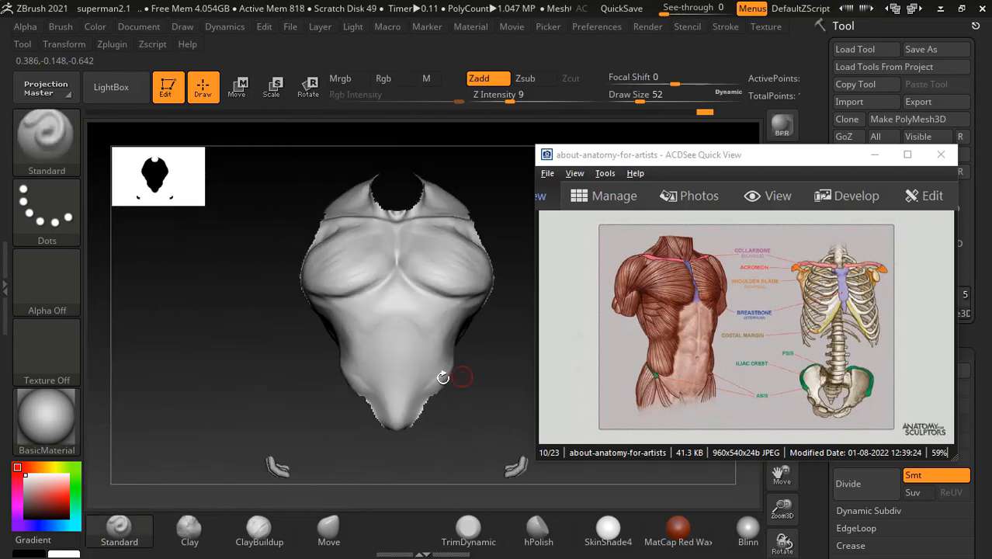
pyautogui.keyDown('alt'); pyautogui.moveTo(223, 349); pyautogui.dragTo(262, 365); pyautogui.keyUp('alt')
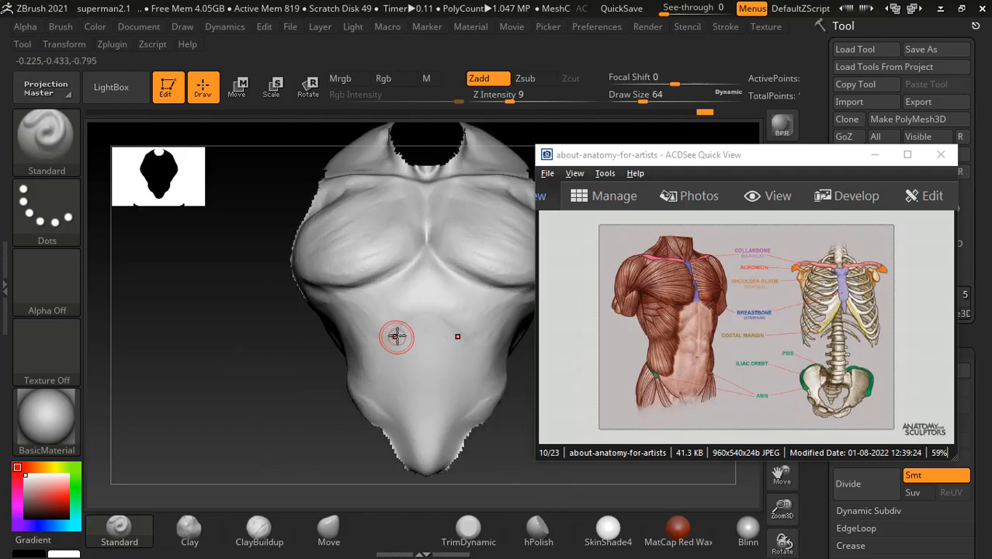
pyautogui.moveTo(233, 377); pyautogui.dragTo(374, 326)
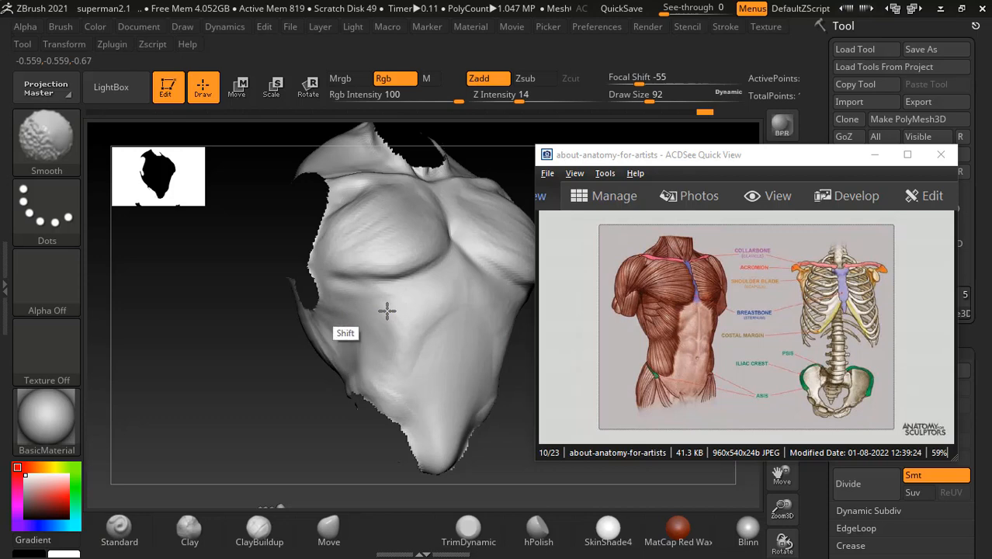
pyautogui.press('alt')
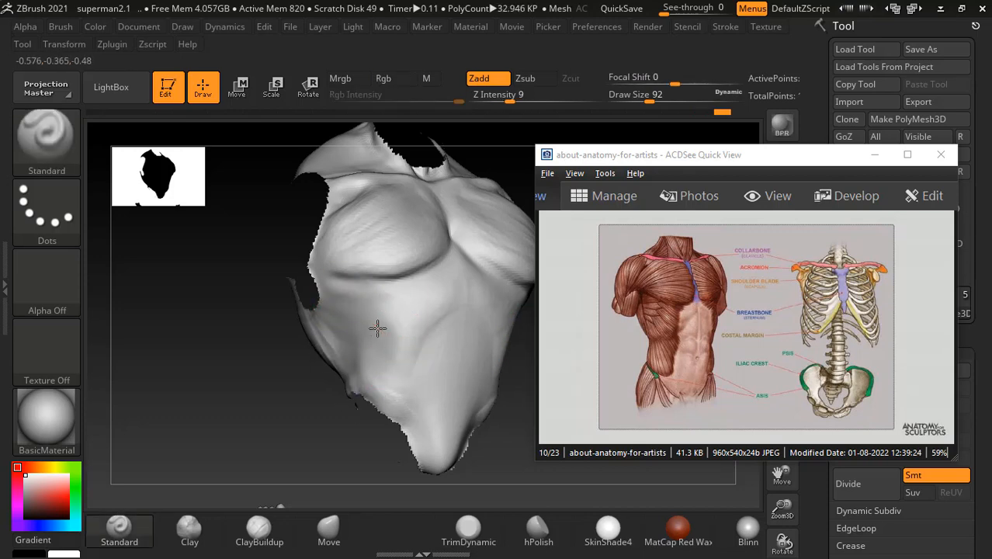
pyautogui.press('shift')
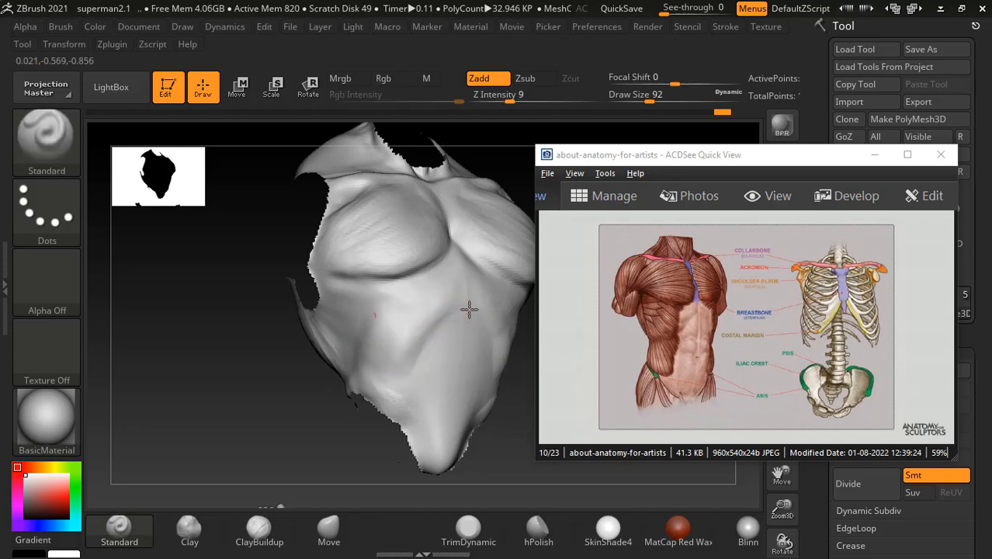
pyautogui.press('shift')
pyautogui.moveTo(279, 392)
pyautogui.mouseDown()
pyautogui.moveTo(261, 414)
pyautogui.moveTo(310, 392)
pyautogui.mouseUp()
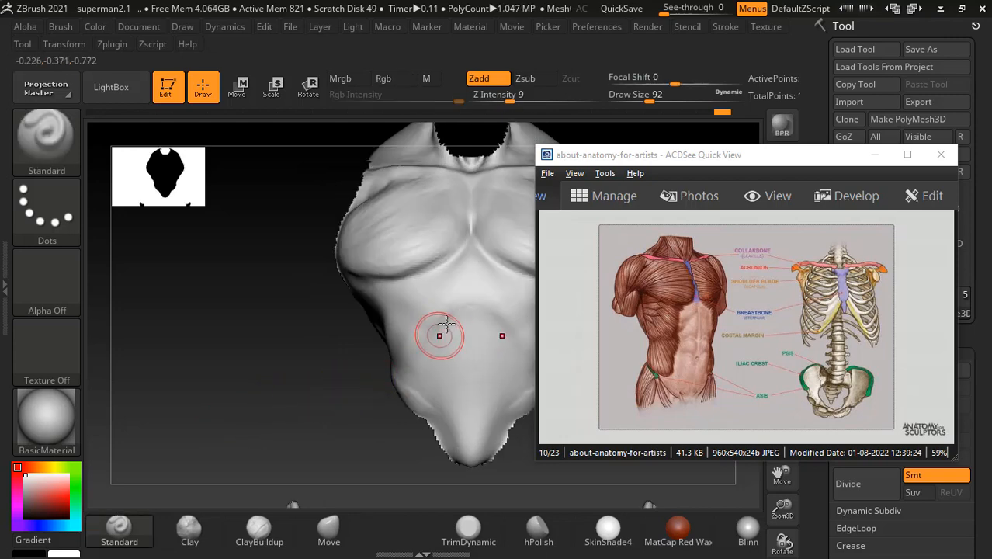
pyautogui.press('shift')
# - Build up the side of the ribs below the pectoral with ClayBuildup at draw size 108 and smooth it
pyautogui.moveTo(310, 358); pyautogui.dragTo(274, 479)
pyautogui.click(259, 530)
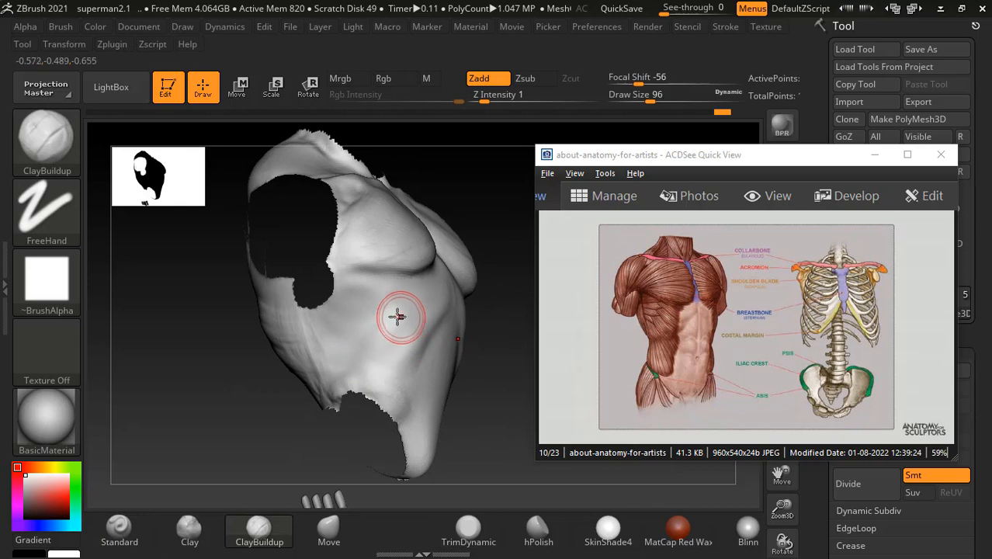
pyautogui.press(']')
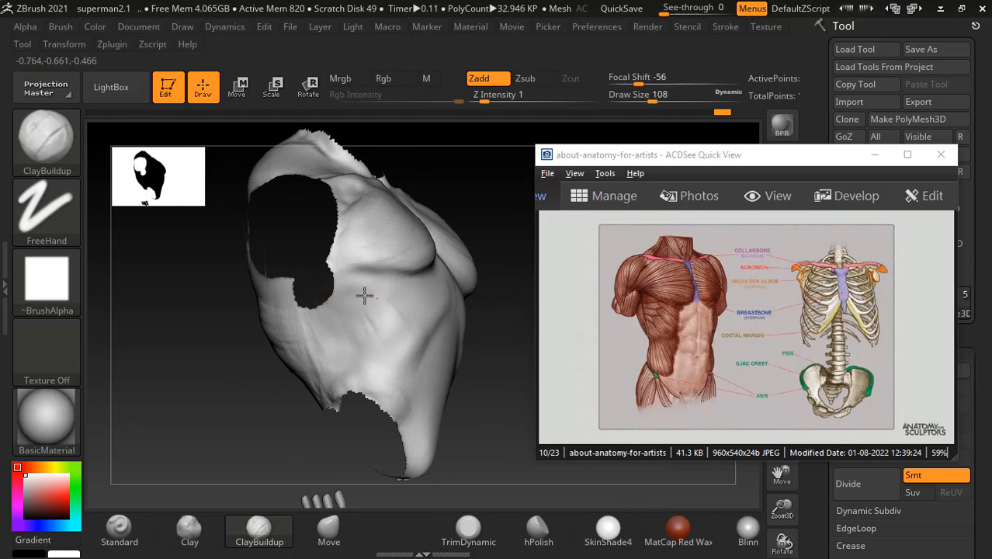
pyautogui.press('shift')
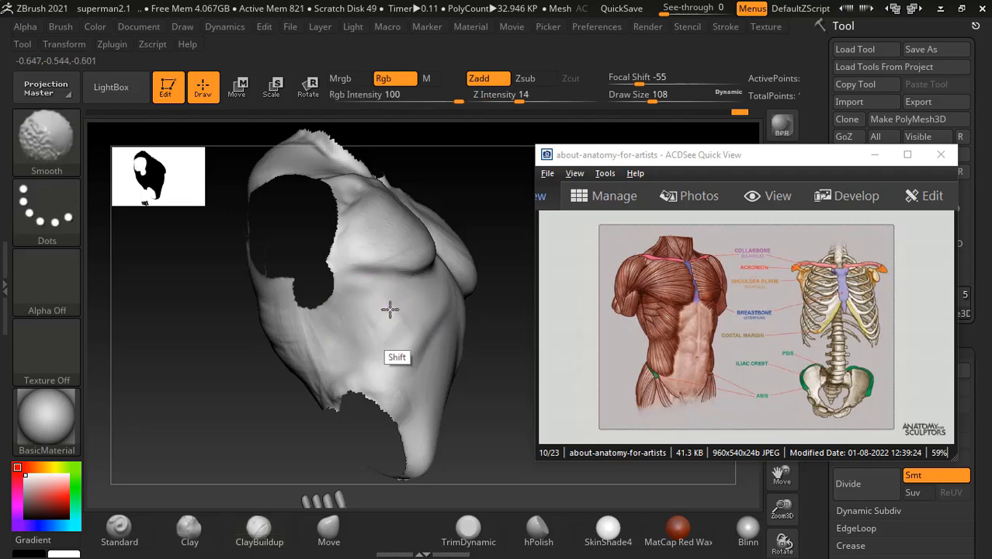
# - Fill out the flank and lower back below the armpit with ClayBuildup and smooth the strokes
pyautogui.moveTo(501, 420); pyautogui.dragTo(479, 444)
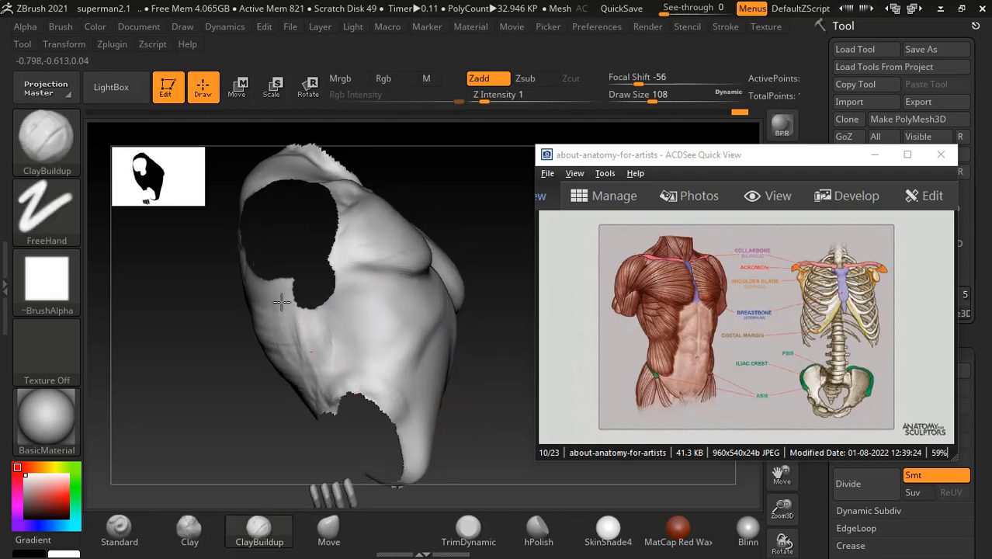
pyautogui.moveTo(472, 278)
pyautogui.mouseDown()
pyautogui.moveTo(505, 371)
pyautogui.moveTo(295, 347)
pyautogui.mouseUp()
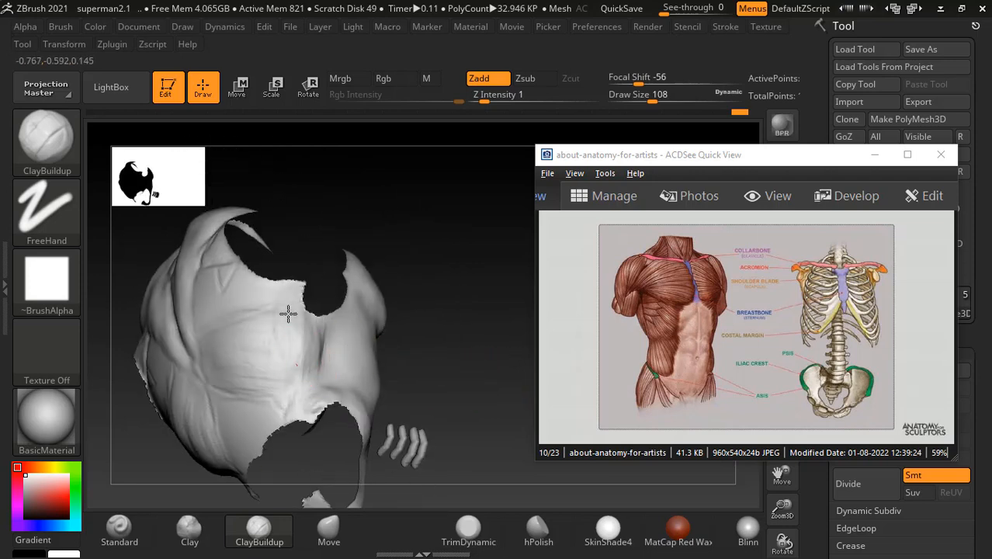
pyautogui.press('shift')
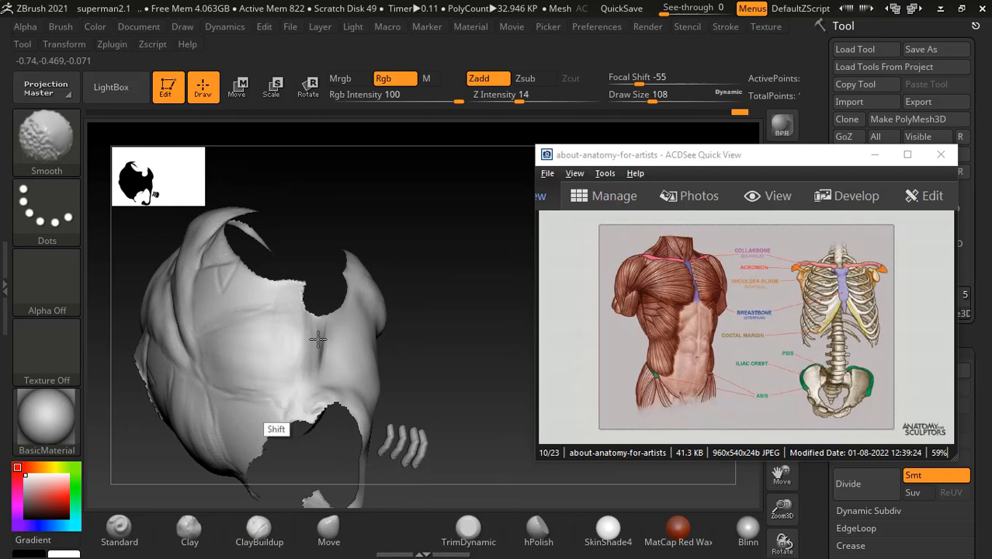
pyautogui.moveTo(280, 371)
pyautogui.mouseDown()
pyautogui.moveTo(348, 370)
pyautogui.moveTo(281, 371)
pyautogui.mouseUp()
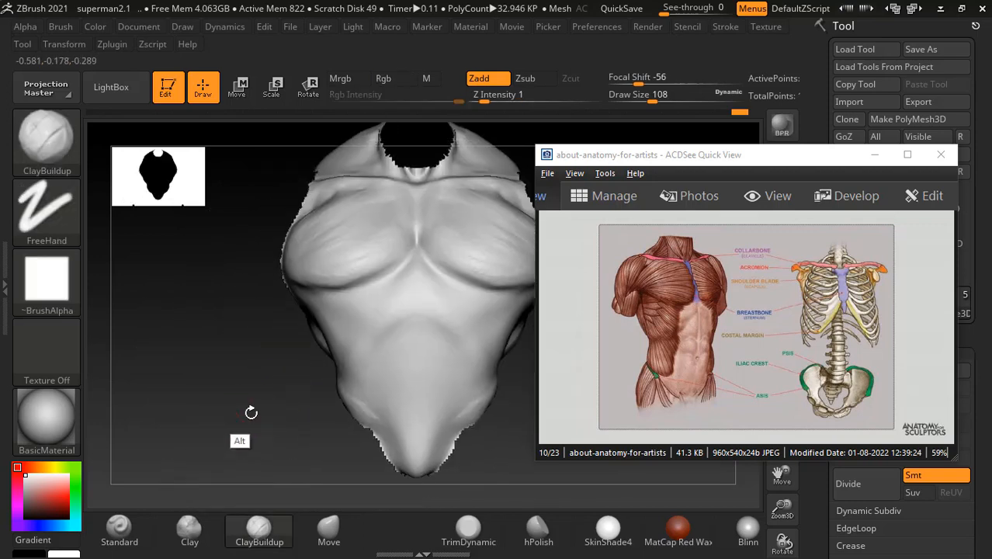
# - Carve the side of the torso under the outer pectoral with ClayBuildup and smooth the area down to the waist
pyautogui.moveTo(250, 409)
pyautogui.mouseDown()
pyautogui.moveTo(436, 412)
pyautogui.moveTo(428, 363)
pyautogui.moveTo(483, 387)
pyautogui.moveTo(399, 371)
pyautogui.mouseUp()
pyautogui.moveTo(168, 396); pyautogui.dragTo(262, 292)
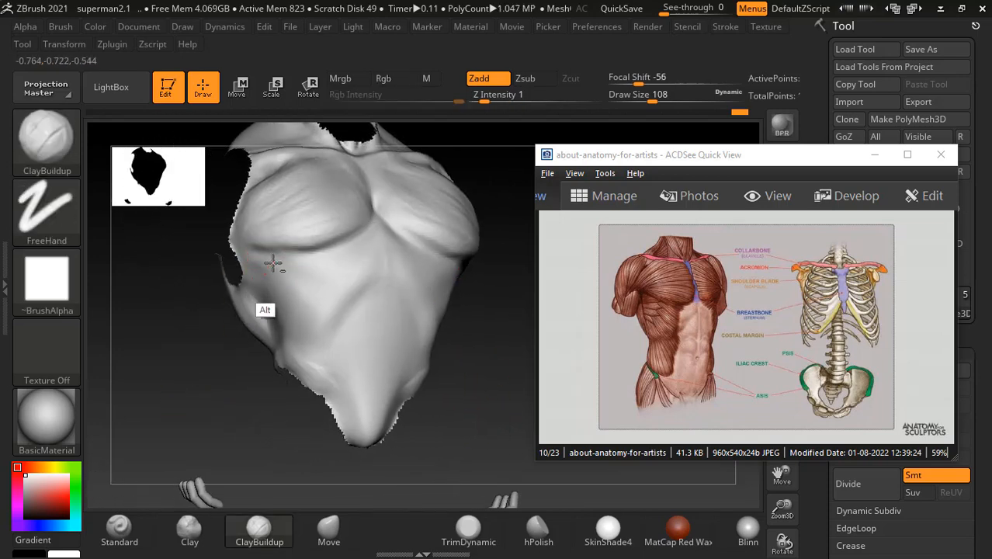
pyautogui.press('shift')
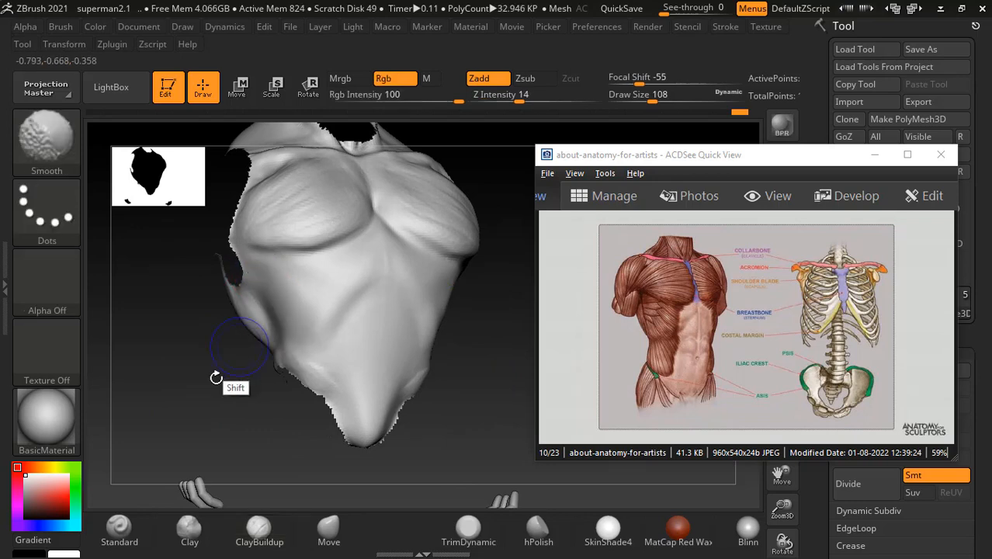
pyautogui.keyDown('shift'); pyautogui.moveTo(214, 377); pyautogui.dragTo(281, 412); pyautogui.keyUp('shift')
# - Show the whole body again and bring up the super man front reference image, enlarged to 150%
pyautogui.press('ctrl')
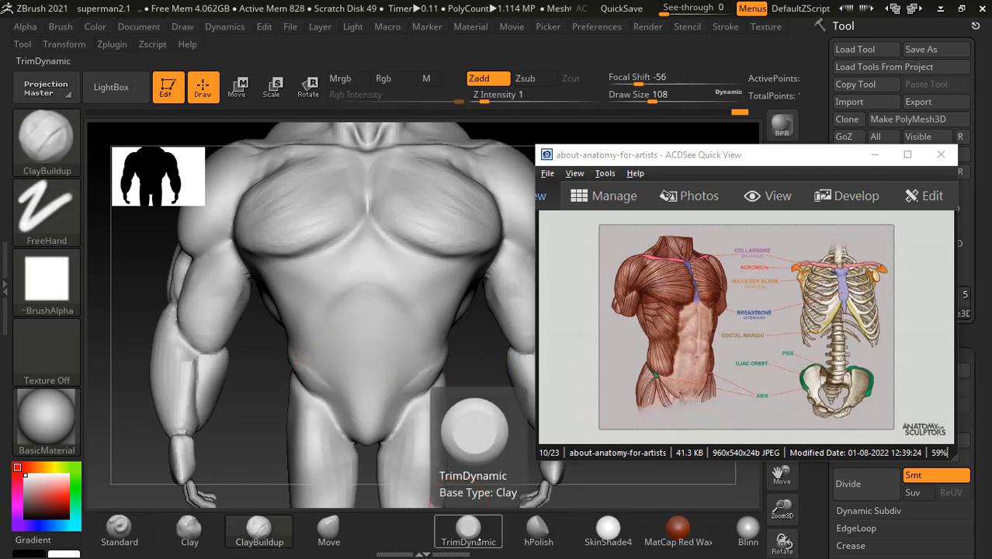
pyautogui.click(873, 318)
pyautogui.scroll(-12, 872, 318)
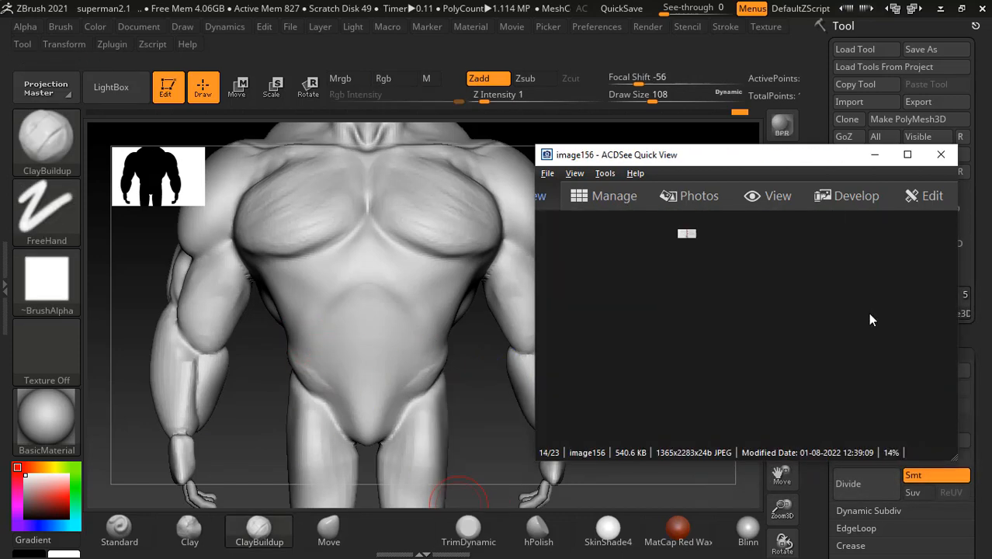
pyautogui.scroll(-1, 869, 320)
pyautogui.scroll(1, 869, 320)
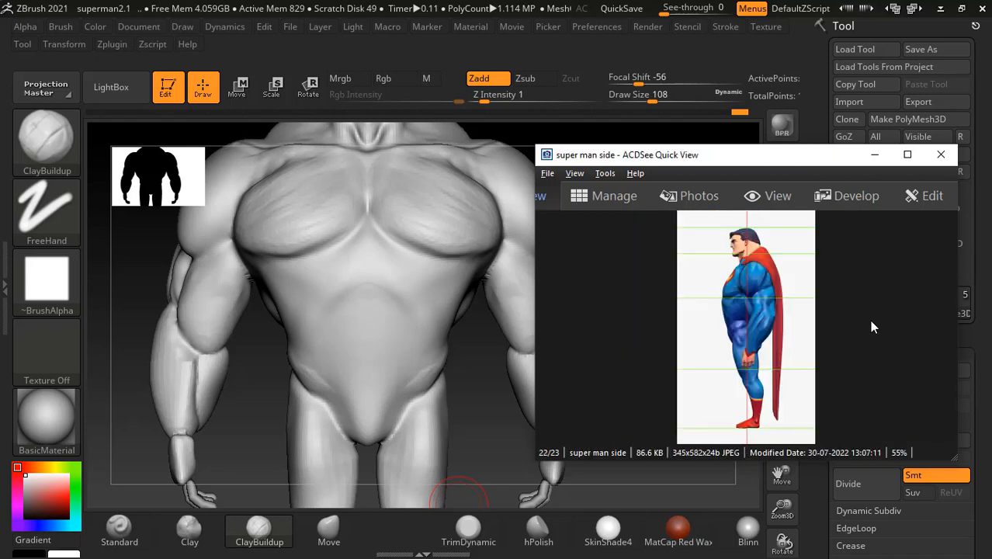
pyautogui.scroll(-1, 870, 320)
pyautogui.scroll(3, 873, 331)
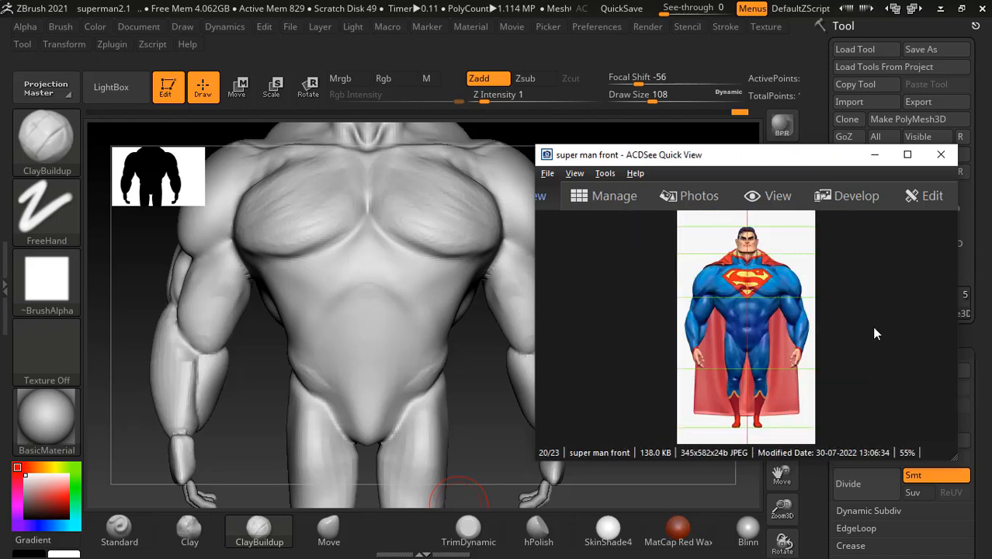
pyautogui.keyDown('ctrl'); pyautogui.scroll(3, 846, 328); pyautogui.keyUp('ctrl')
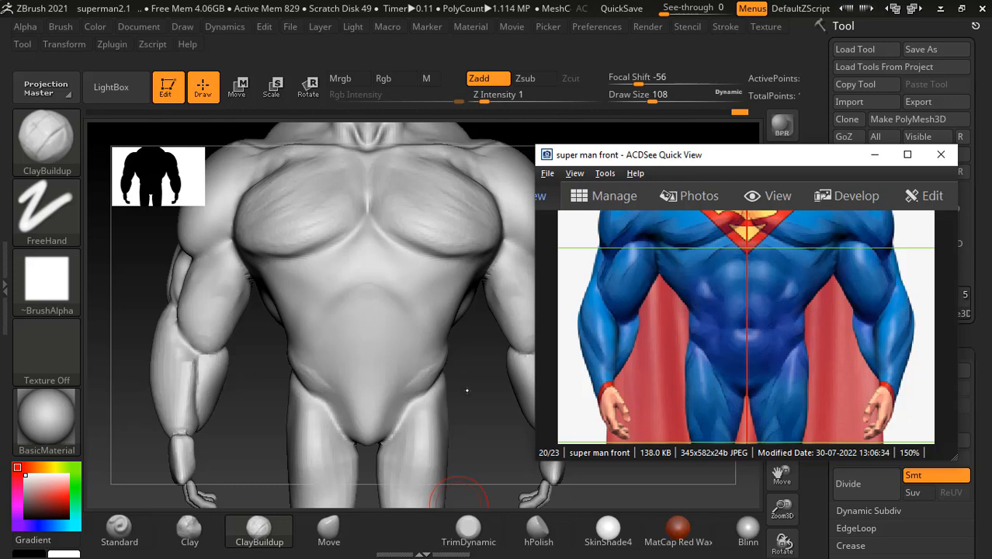
# - Build up the ribs and upper abdomen below the pectorals with ClayBuildup, reducing the draw size to 84
pyautogui.click(330, 309)
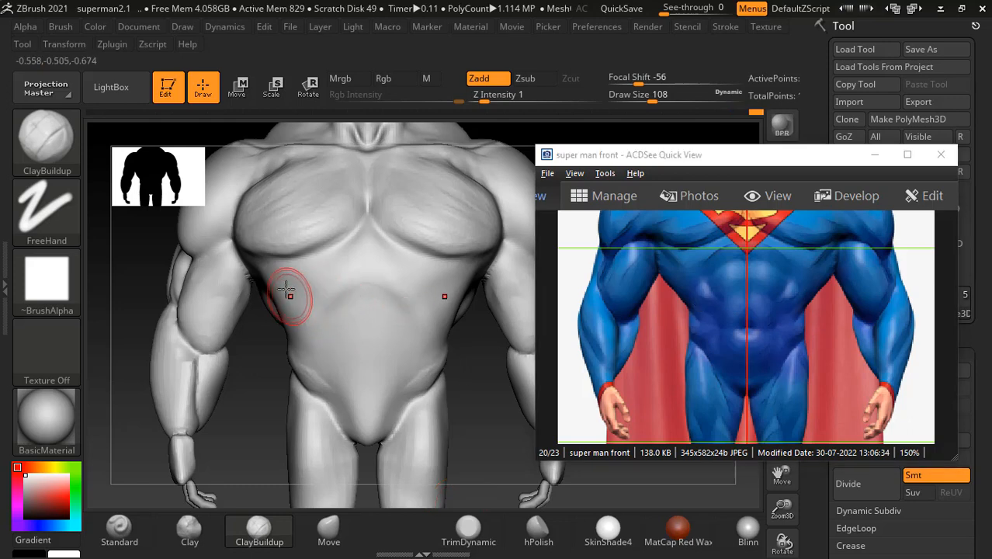
pyautogui.moveTo(286, 289); pyautogui.dragTo(325, 307)
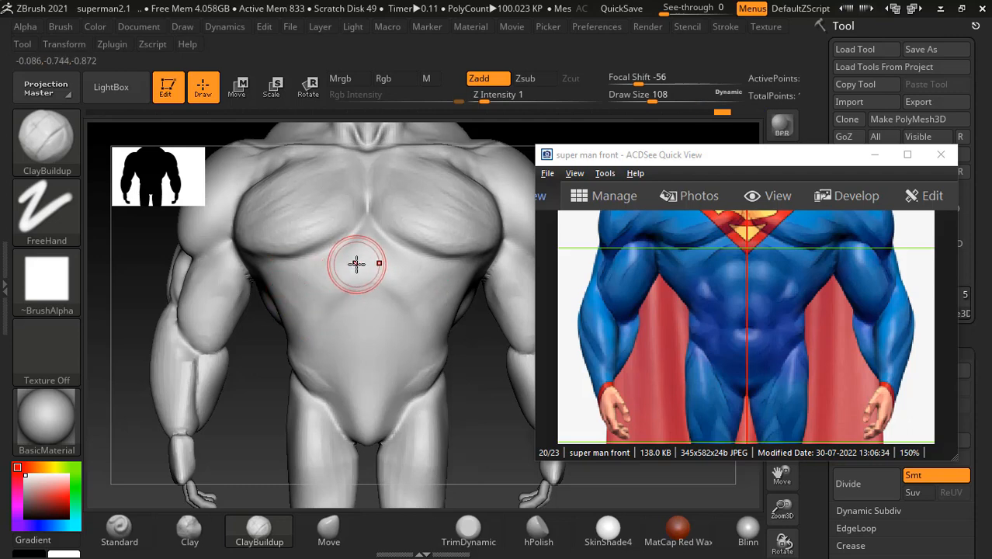
pyautogui.press('[')
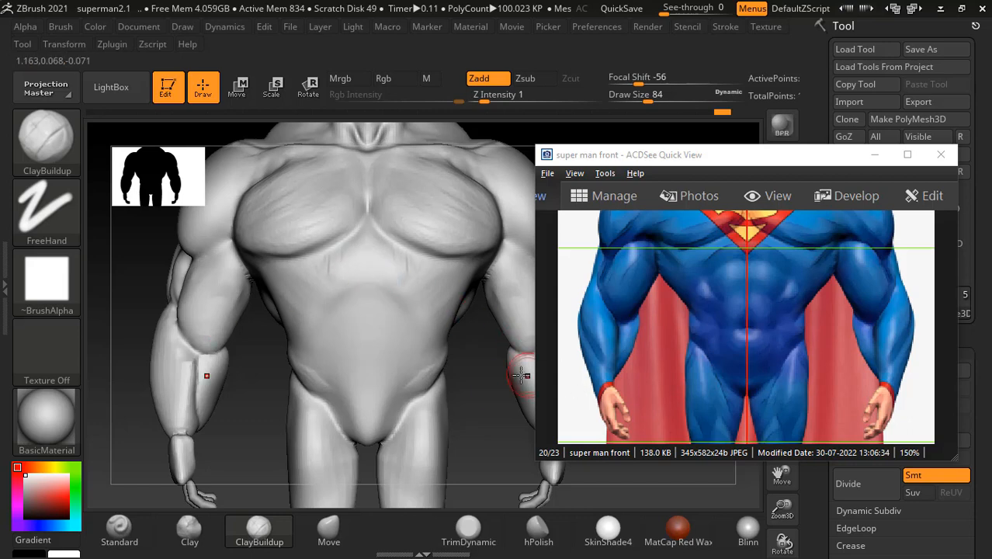
pyautogui.moveTo(517, 361)
pyautogui.mouseDown()
pyautogui.moveTo(491, 394)
pyautogui.moveTo(486, 440)
pyautogui.mouseUp()
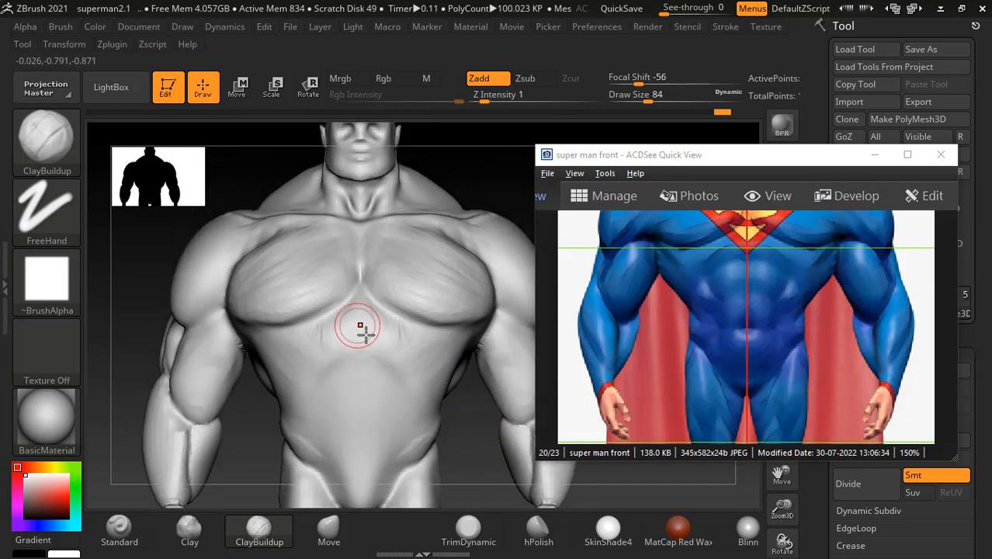
pyautogui.moveTo(124, 312); pyautogui.dragTo(124, 310)
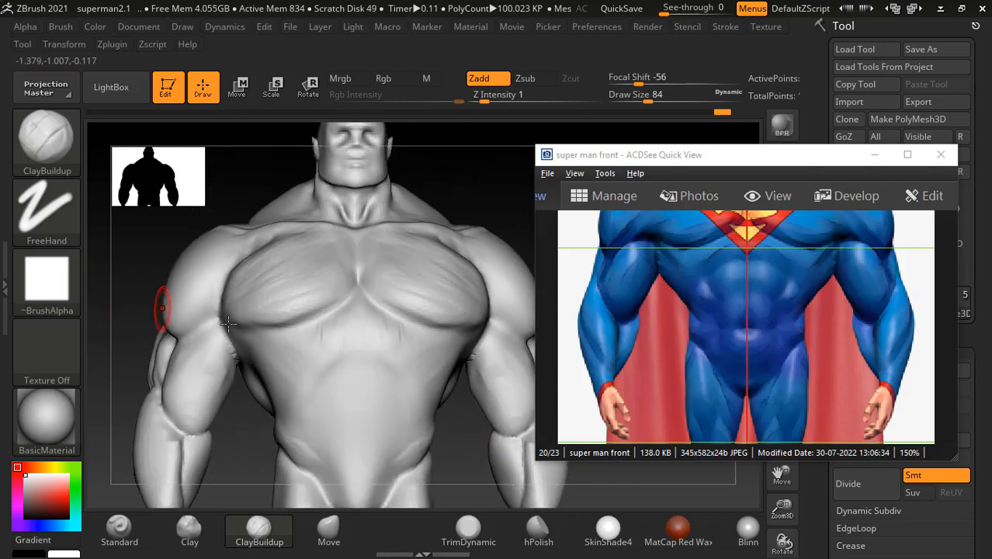
# - Bring the chest of the Superman reference into view and isolate the torso polygroup on the model
pyautogui.moveTo(769, 265); pyautogui.dragTo(769, 337)
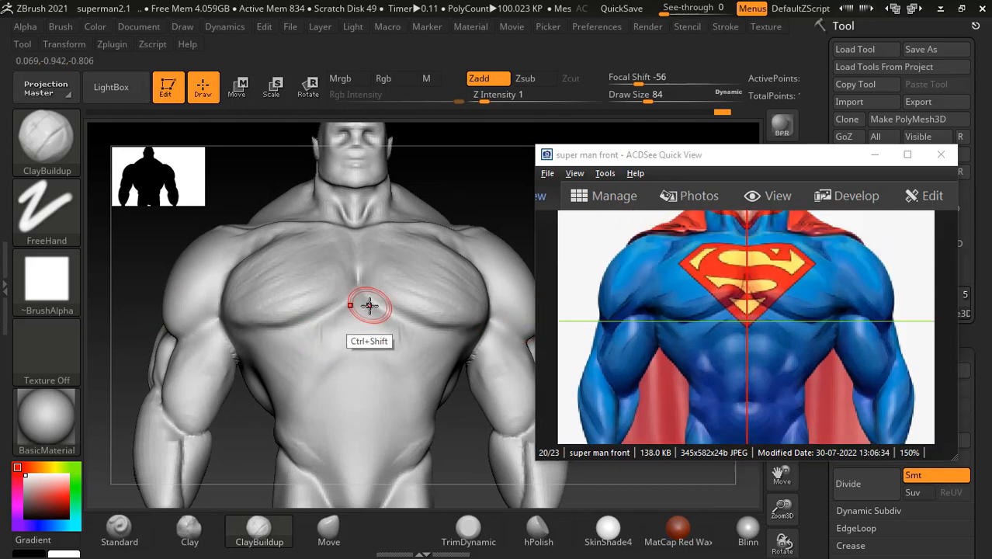
pyautogui.press('shift')
pyautogui.keyDown('ctrl'); pyautogui.keyDown('shift'); pyautogui.click(343, 334); pyautogui.keyUp('shift'); pyautogui.keyUp('ctrl')
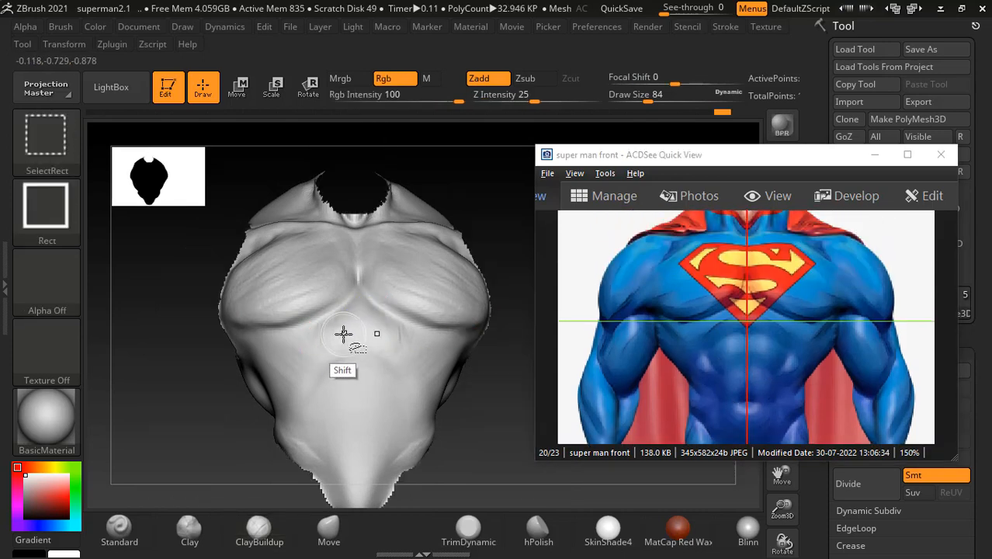
# - Smooth the pectoral surfaces and build up the area just below the sternum with ClayBuildup
pyautogui.keyDown('ctrl'); pyautogui.keyDown('shift'); pyautogui.click(342, 334); pyautogui.keyUp('shift'); pyautogui.keyUp('ctrl')
pyautogui.keyDown('ctrl'); pyautogui.keyDown('shift'); pyautogui.click(341, 332); pyautogui.keyUp('shift'); pyautogui.keyUp('ctrl')
pyautogui.keyDown('ctrl'); pyautogui.keyDown('shift'); pyautogui.click(341, 333); pyautogui.keyUp('shift'); pyautogui.keyUp('ctrl')
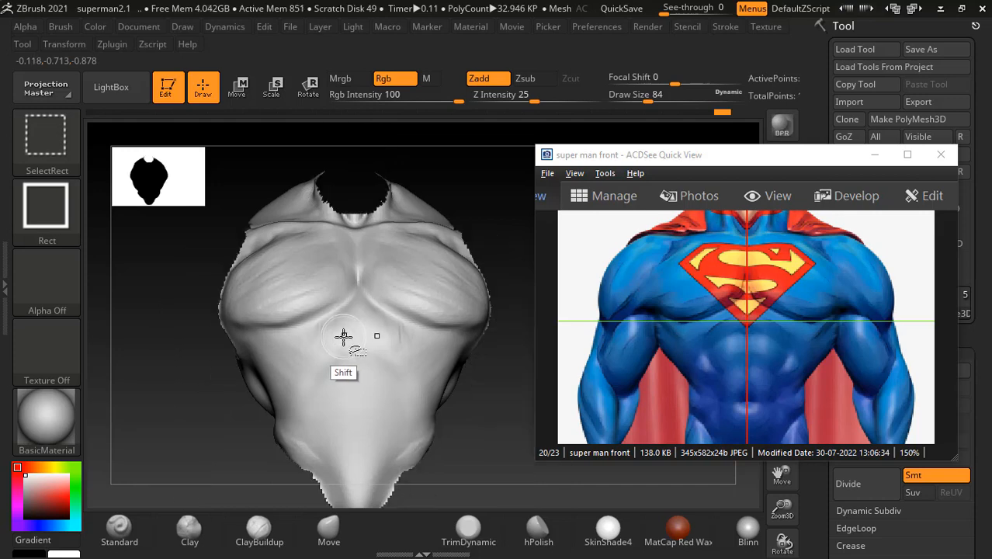
pyautogui.press('f')
pyautogui.press('shift')
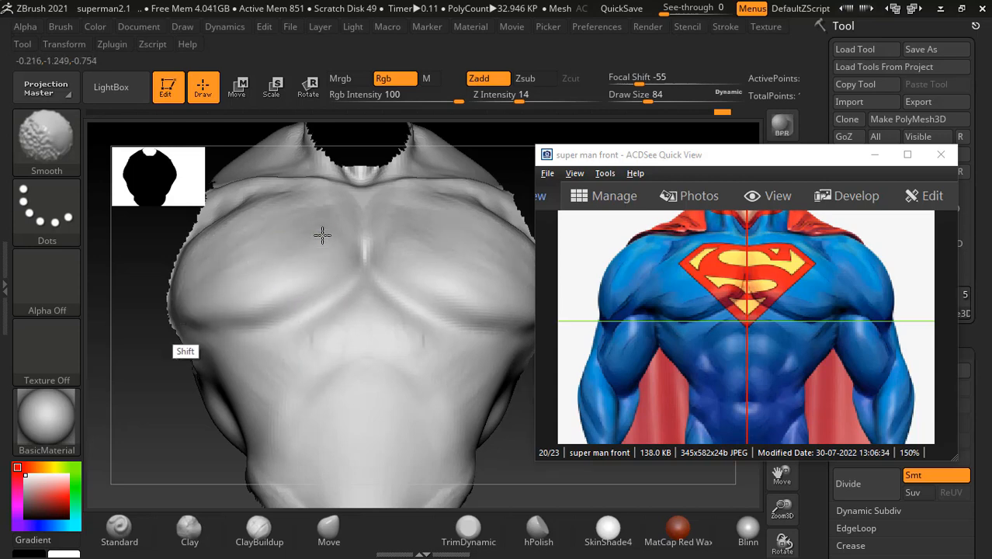
pyautogui.moveTo(149, 365)
pyautogui.mouseDown()
pyautogui.moveTo(153, 399)
pyautogui.moveTo(199, 390)
pyautogui.mouseUp()
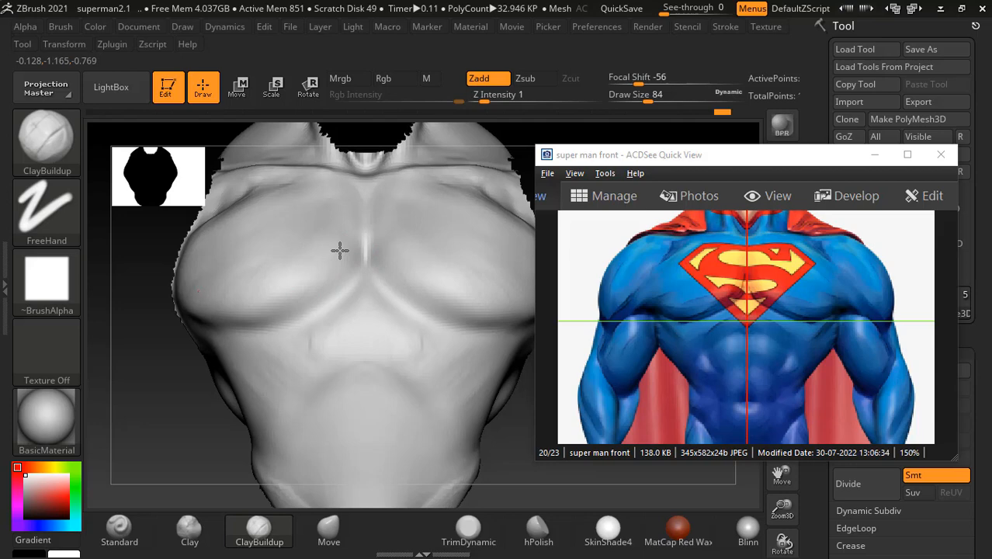
# - Even out the lower pectoral edges and the upper ribs by smoothing them, checking the chest from several angles
pyautogui.moveTo(170, 404); pyautogui.dragTo(194, 335)
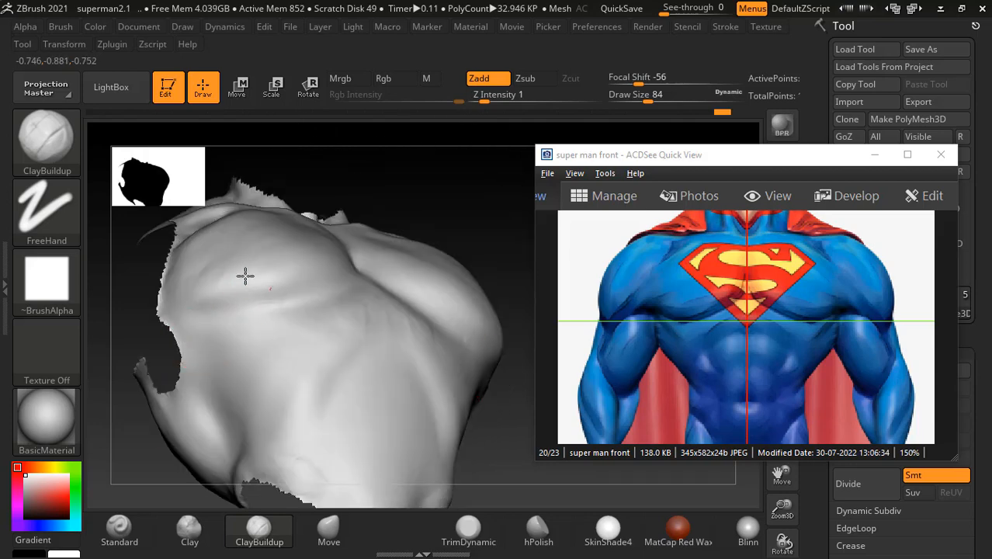
pyautogui.moveTo(460, 200); pyautogui.dragTo(361, 270)
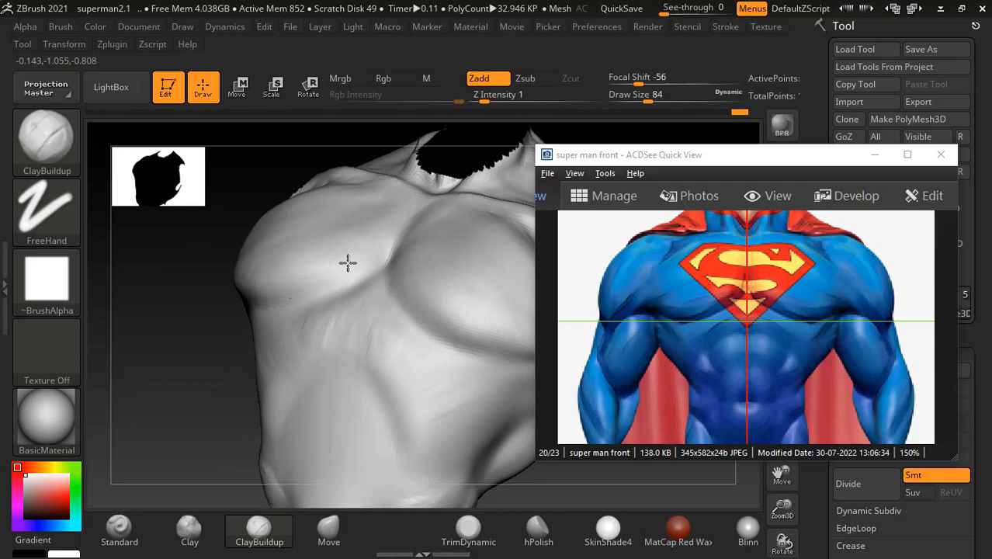
pyautogui.press('shift')
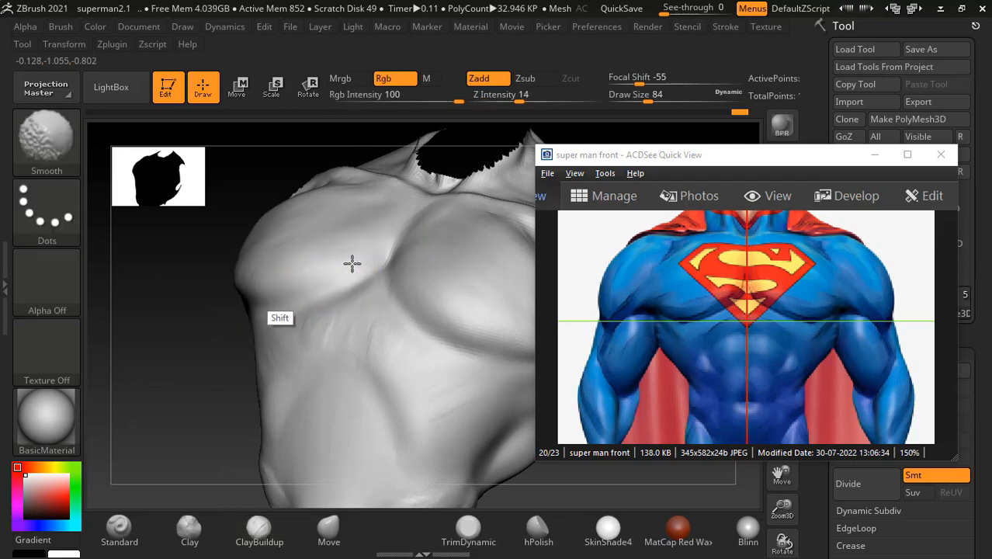
pyautogui.keyDown('shift'); pyautogui.moveTo(192, 265); pyautogui.dragTo(341, 237); pyautogui.keyUp('shift')
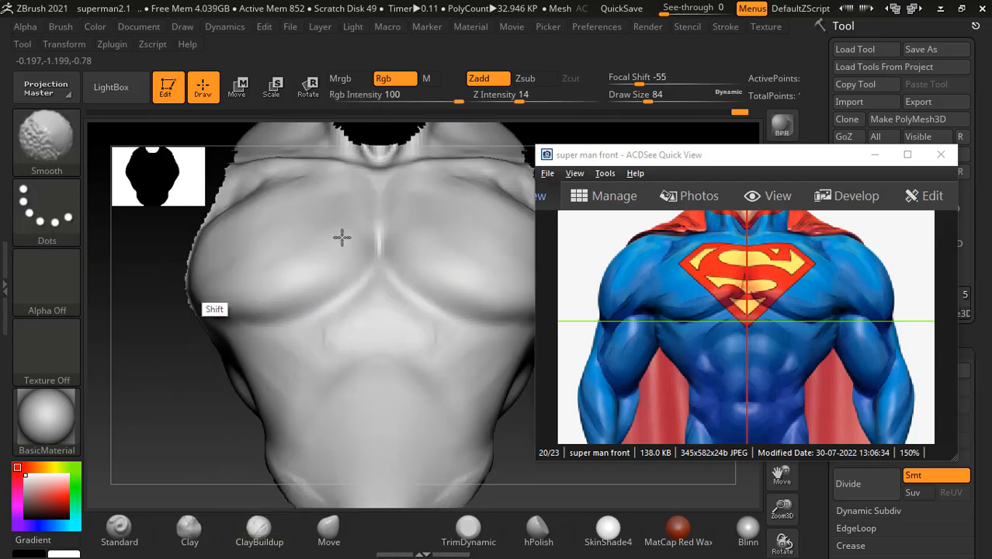
pyautogui.press('shift')
pyautogui.press('shift')
pyautogui.press('shift')
pyautogui.press('shift')
pyautogui.press('shift')
# - Add ClayBuildup strokes across the pectorals along the muscle fibres and blend them by smoothing
pyautogui.click(385, 203)
pyautogui.click(309, 226)
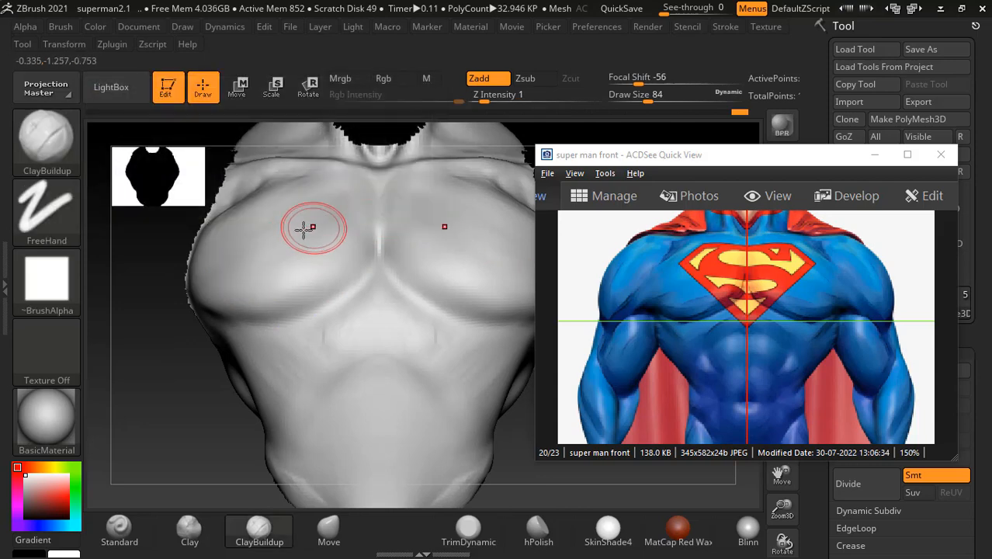
pyautogui.moveTo(303, 204)
pyautogui.mouseDown()
pyautogui.moveTo(310, 208)
pyautogui.moveTo(299, 223)
pyautogui.moveTo(336, 266)
pyautogui.mouseUp()
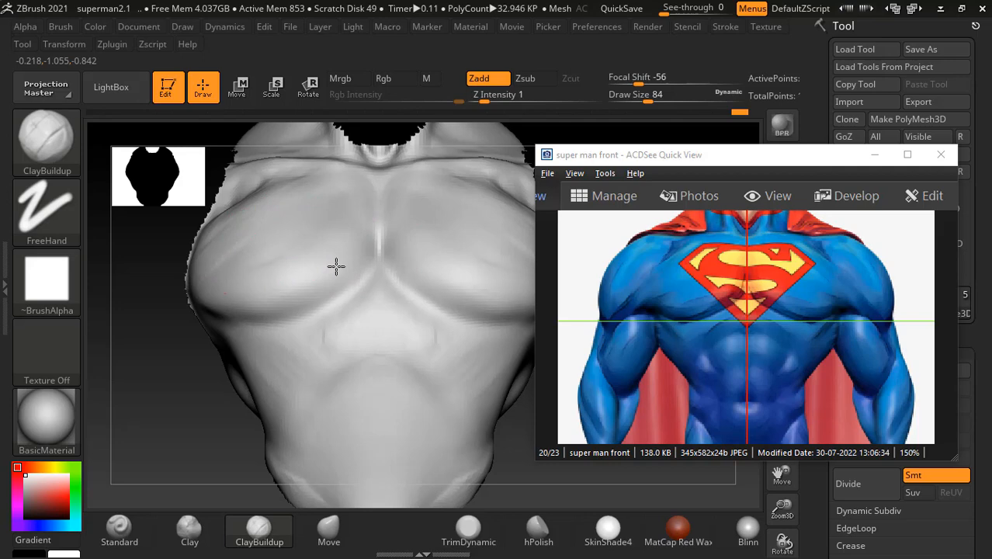
pyautogui.click(304, 260)
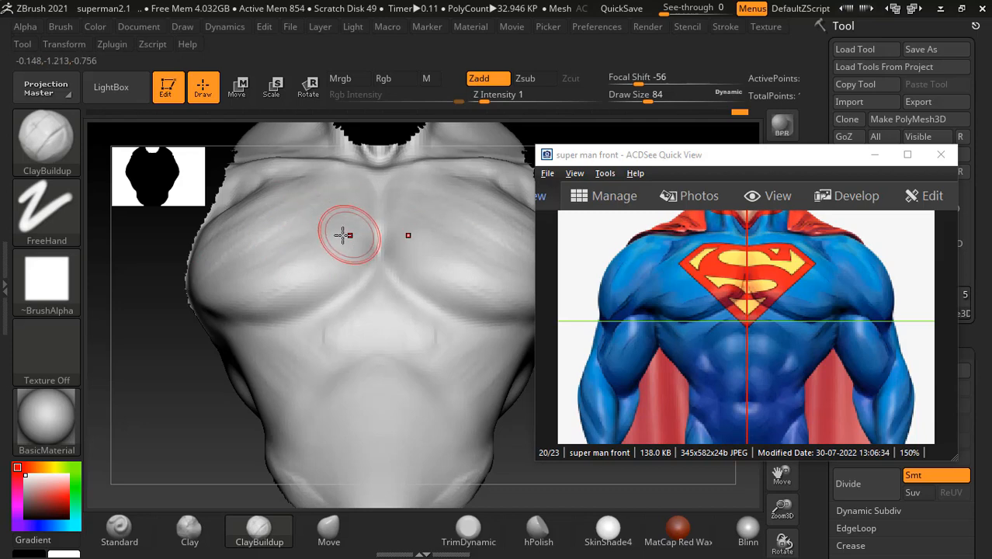
pyautogui.moveTo(346, 234)
pyautogui.keyDown('shift'); pyautogui.mouseDown()
pyautogui.moveTo(307, 215)
pyautogui.moveTo(310, 198)
pyautogui.moveTo(357, 196)
pyautogui.moveTo(349, 191)
pyautogui.mouseUp(); pyautogui.keyUp('shift')
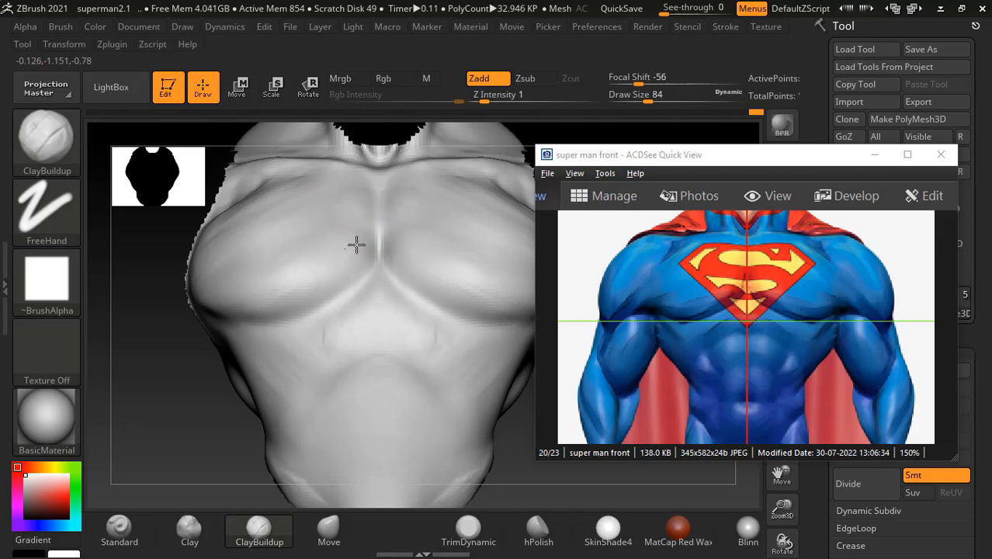
pyautogui.press('shift')
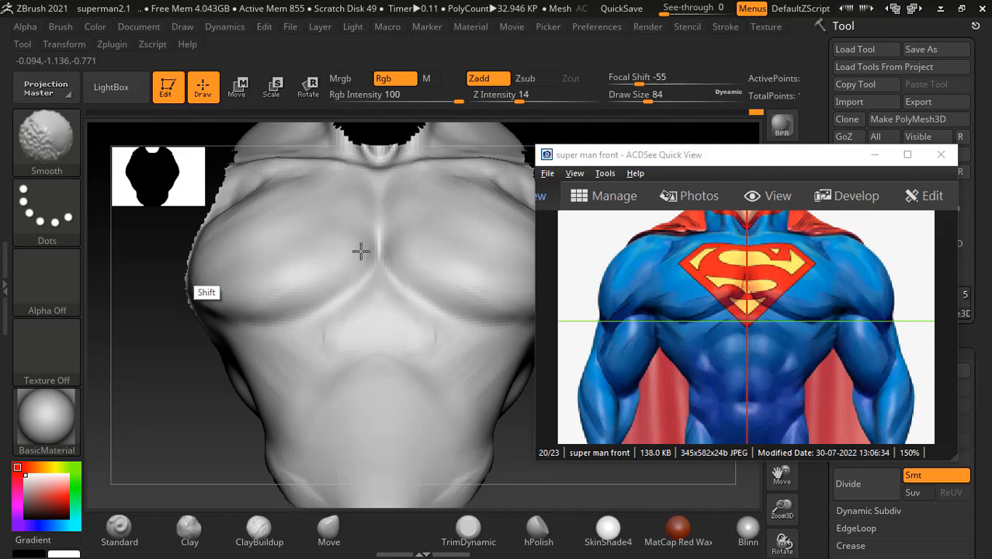
# - Smooth the outer pectorals and the raised area below the sternum on the torso
pyautogui.moveTo(210, 387)
pyautogui.mouseDown()
pyautogui.moveTo(184, 412)
pyautogui.moveTo(498, 398)
pyautogui.moveTo(518, 386)
pyautogui.mouseUp()
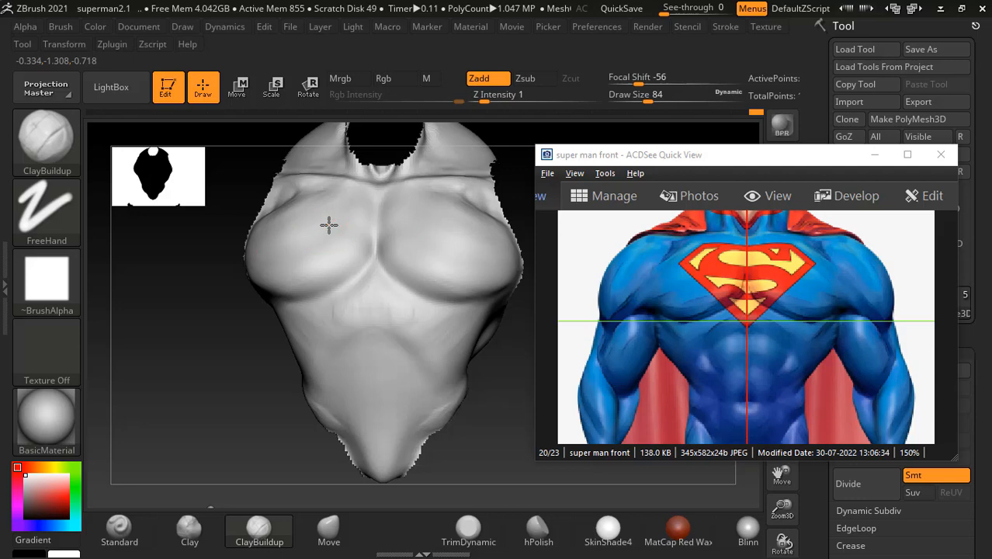
pyautogui.press('shift')
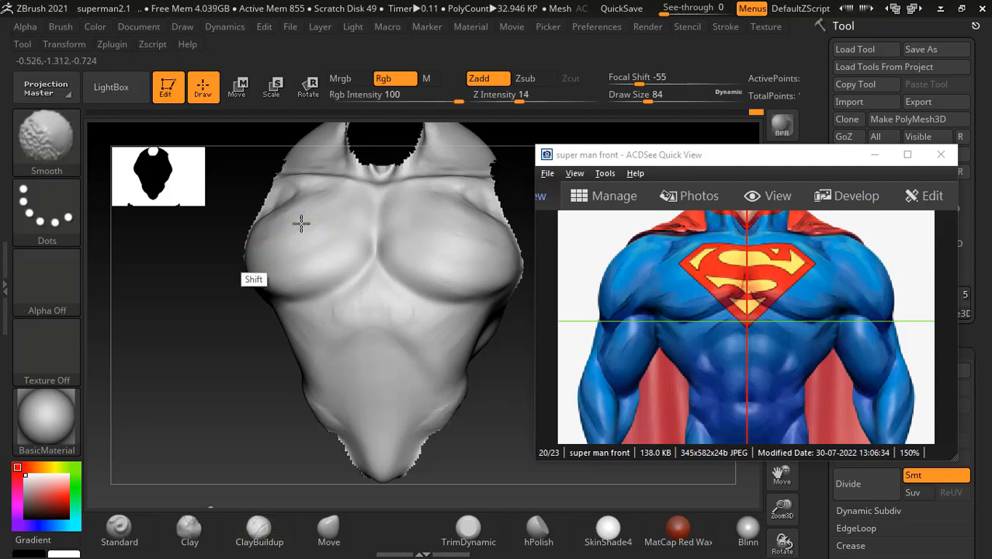
pyautogui.press('shift')
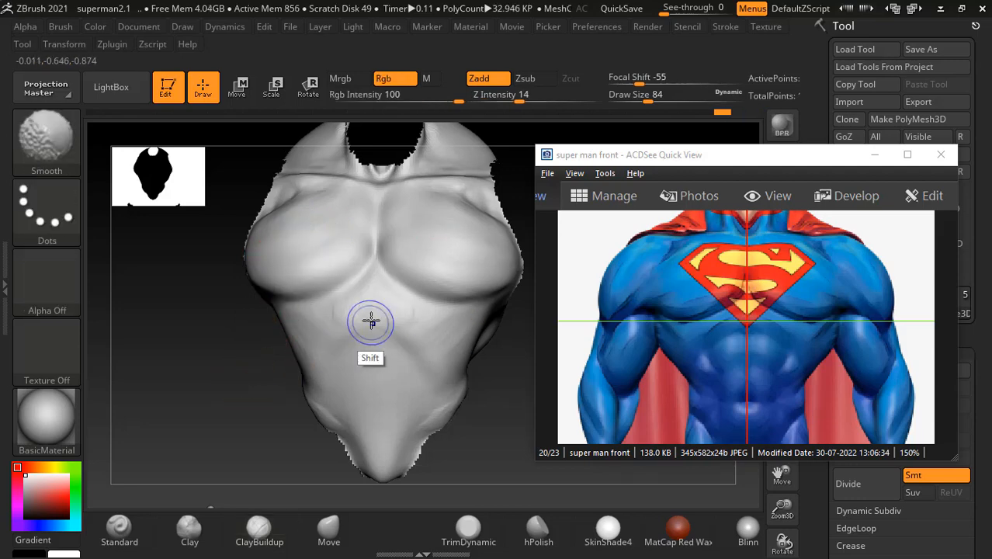
pyautogui.keyDown('shift'); pyautogui.moveTo(376, 312); pyautogui.dragTo(374, 312); pyautogui.keyUp('shift')
pyautogui.moveTo(511, 399)
pyautogui.keyDown('shift'); pyautogui.mouseDown()
pyautogui.moveTo(499, 413)
pyautogui.moveTo(475, 354)
pyautogui.mouseUp(); pyautogui.keyUp('shift')
# - Show the front reference image behind the torso and adjust the waist outline to it with the Move brush
pyautogui.moveTo(765, 154); pyautogui.dragTo(810, 78)
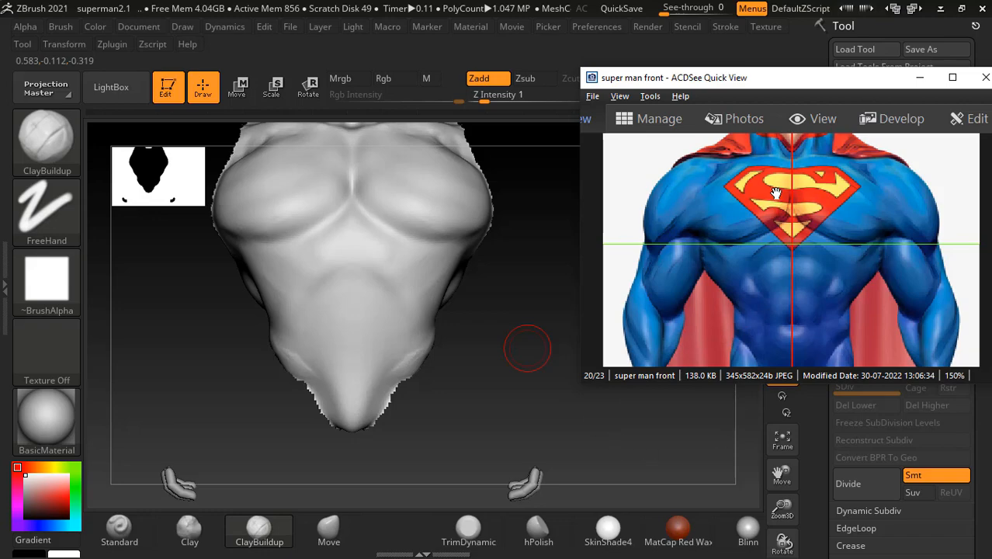
pyautogui.moveTo(774, 78); pyautogui.dragTo(783, 173)
pyautogui.click(781, 283)
pyautogui.moveTo(497, 448); pyautogui.dragTo(467, 423)
pyautogui.click(326, 527)
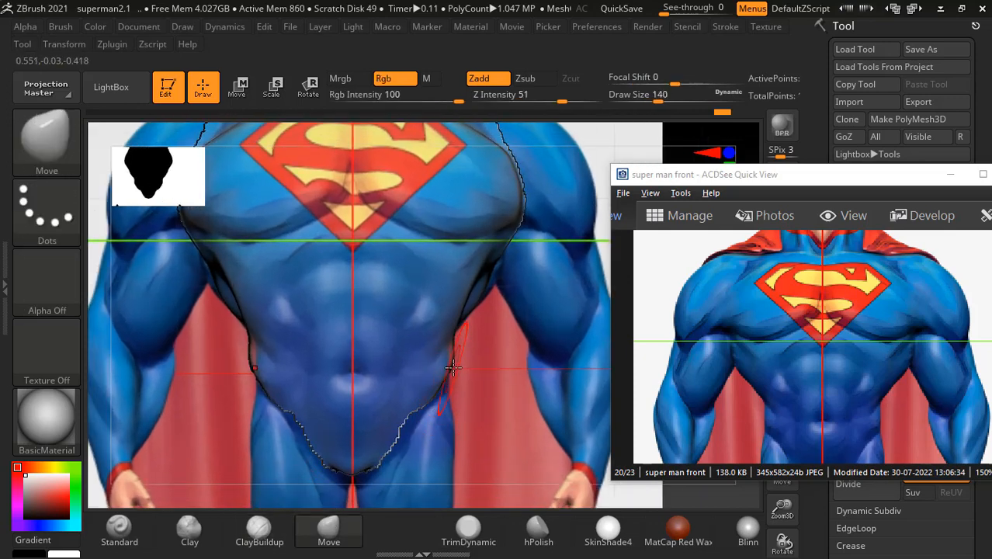
pyautogui.press(']')
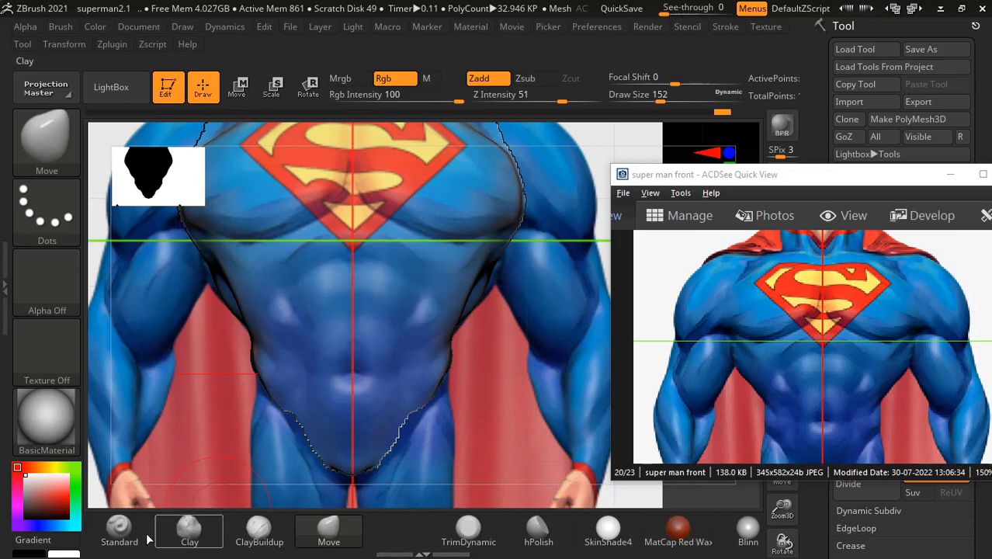
# - Carve the abdominal muscle outlines over the front reference with the Standard brush at draw size 52 and focal shift 60
pyautogui.click(119, 531)
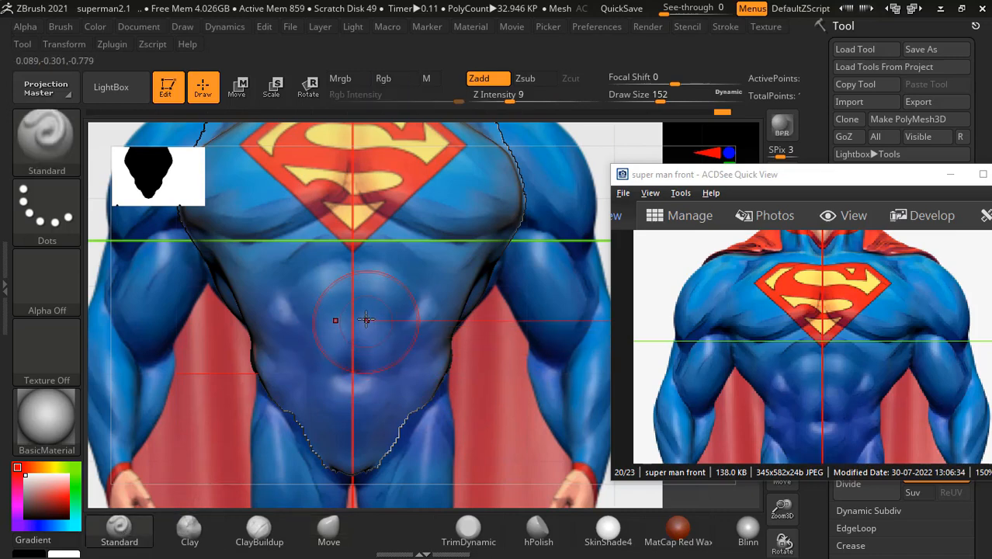
pyautogui.press('f')
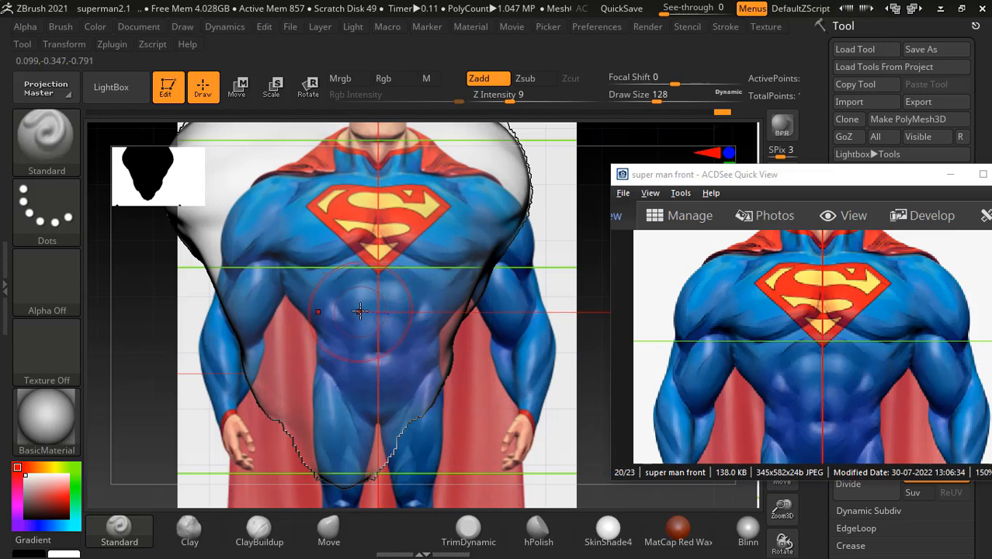
pyautogui.scroll(3, 360, 310)
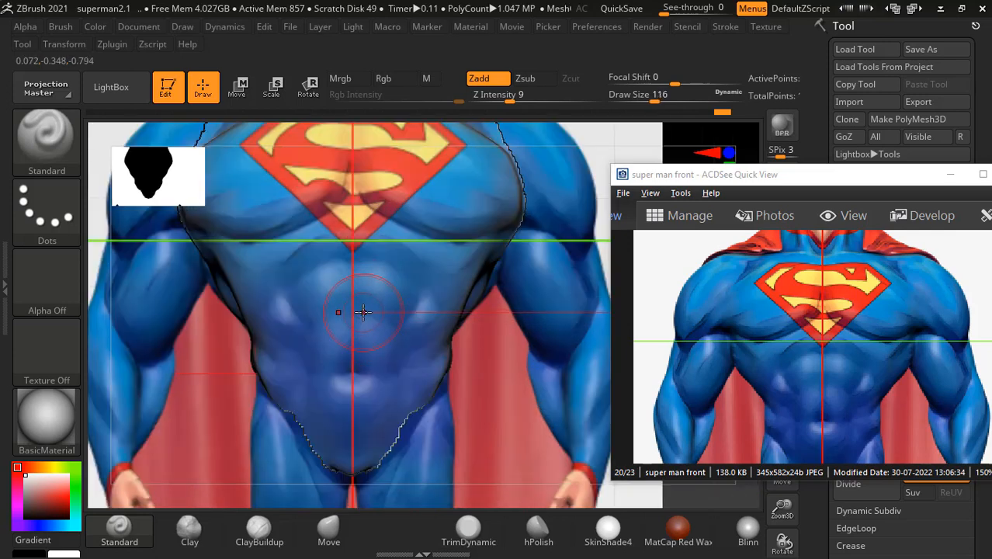
pyautogui.moveTo(664, 83); pyautogui.dragTo(671, 83)
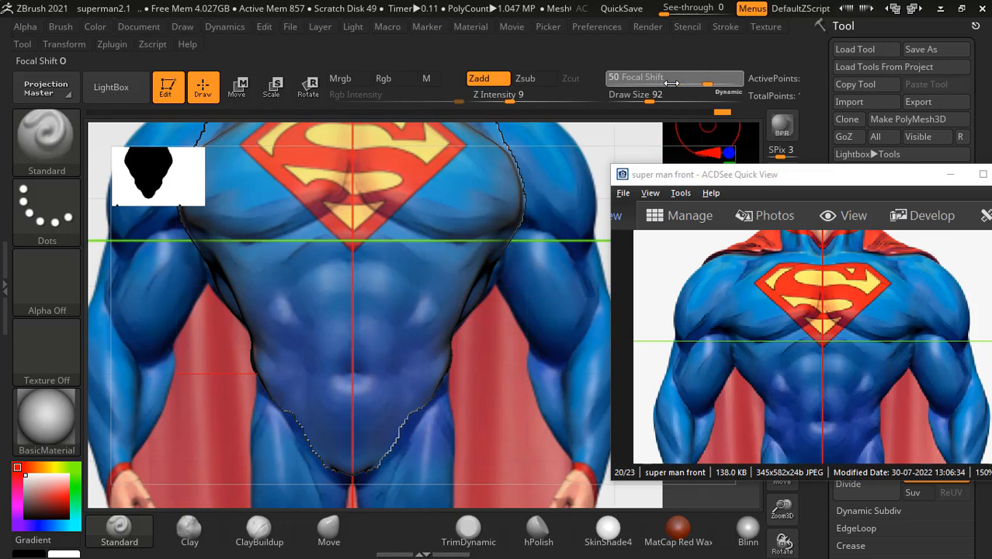
pyautogui.moveTo(671, 83); pyautogui.dragTo(674, 83)
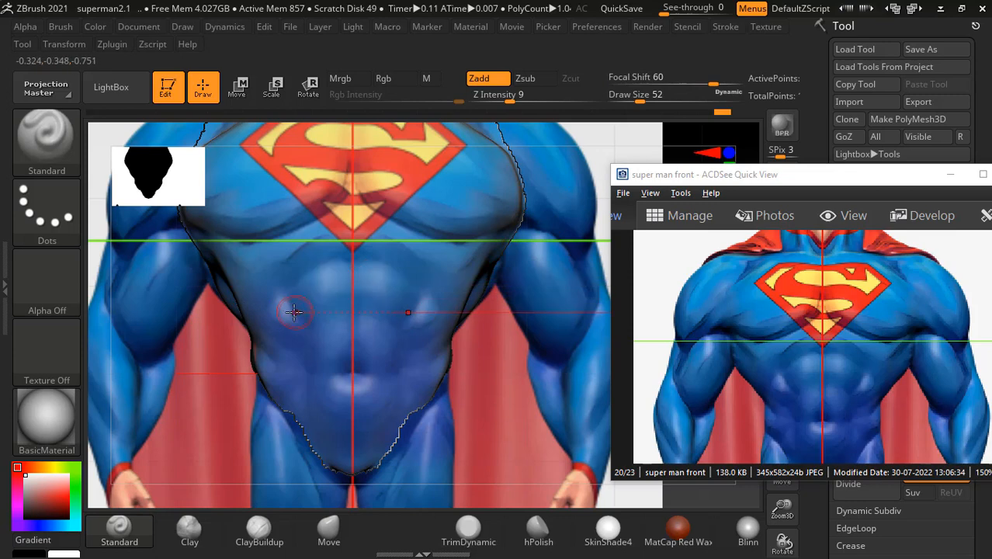
pyautogui.press('alt')
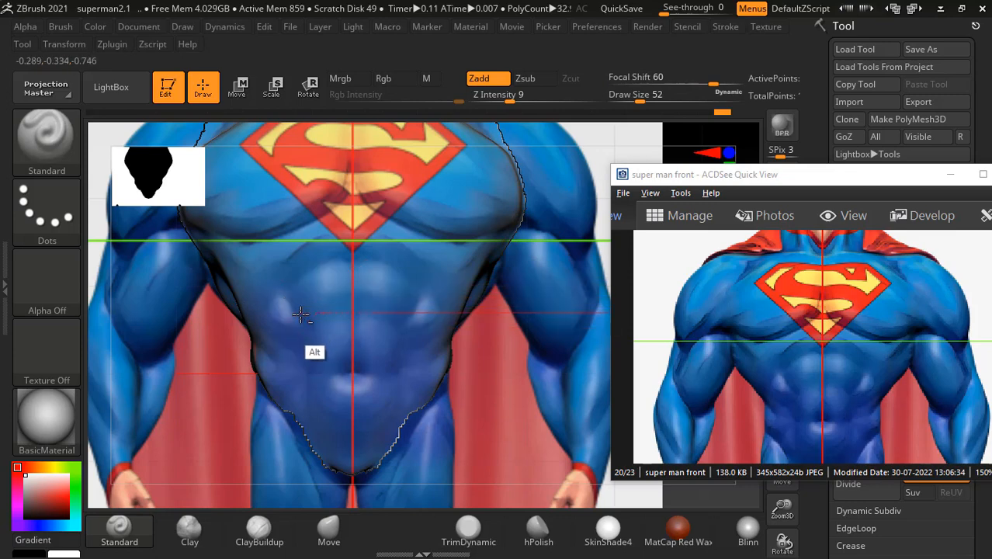
pyautogui.press('alt')
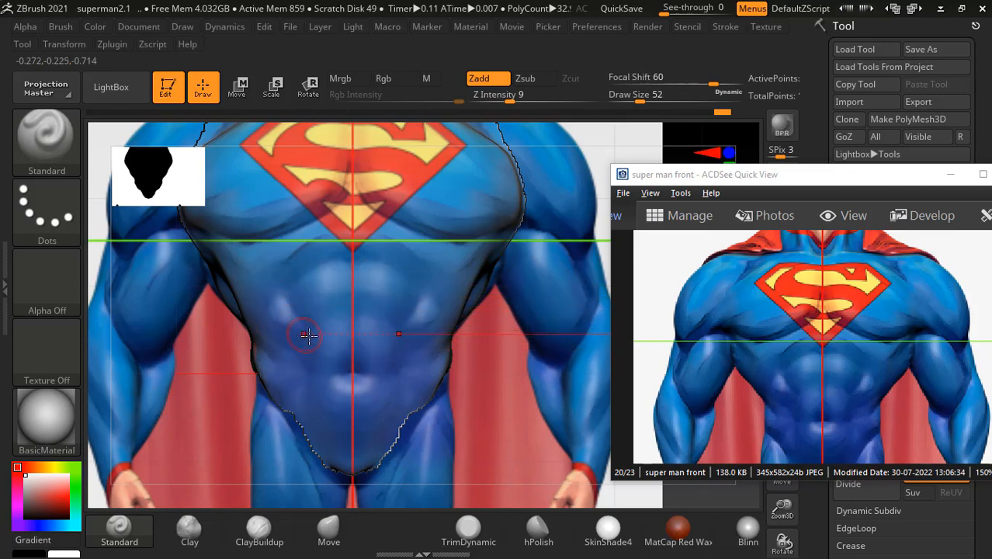
pyautogui.press('alt')
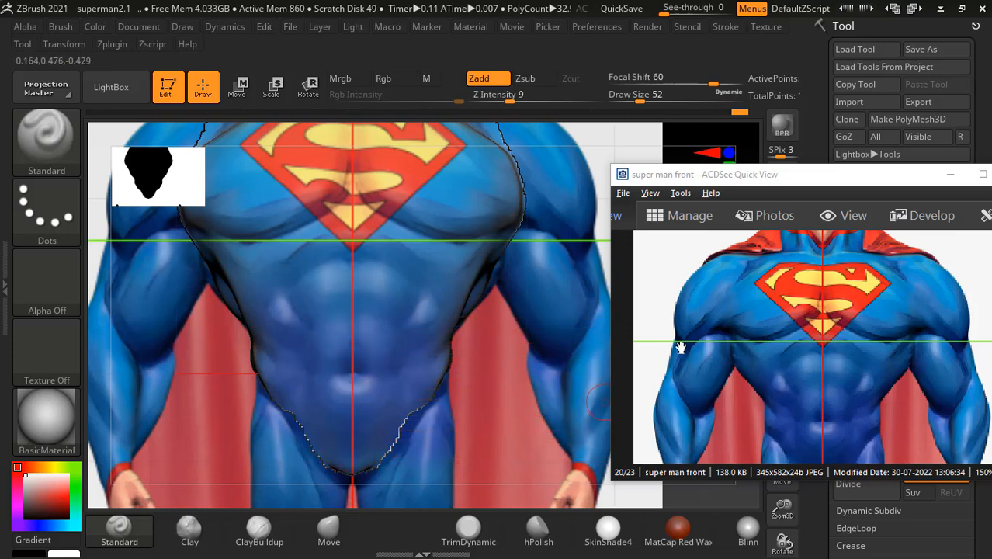
# - Minimize the Superman image window and toggle the floor reference to check the carved abdominal lines
pyautogui.click(950, 175)
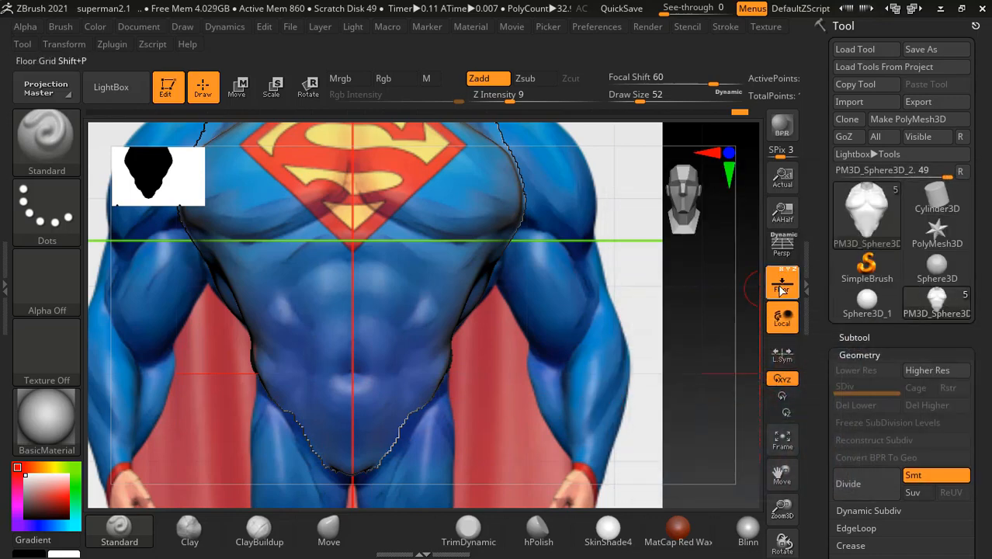
pyautogui.click(784, 286)
pyautogui.click(784, 287)
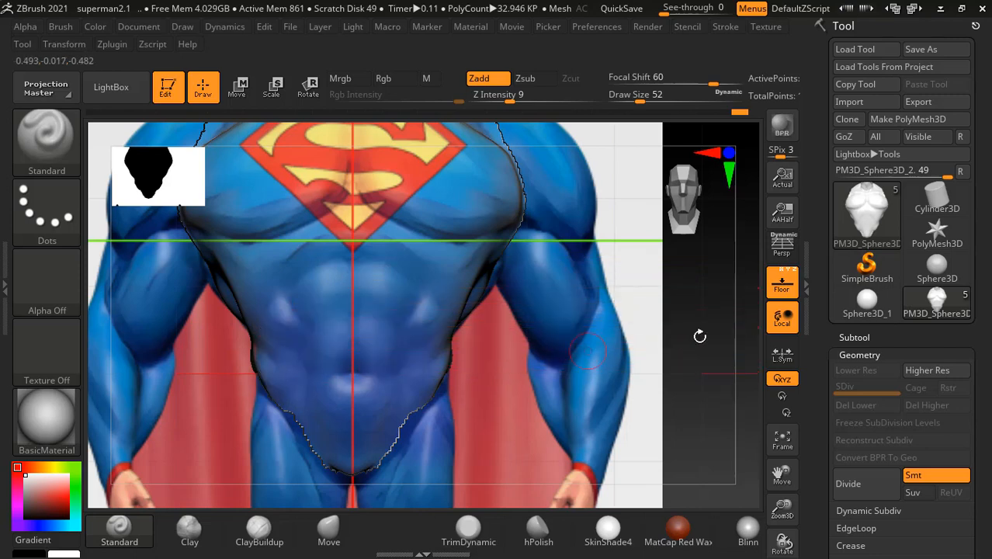
pyautogui.click(783, 284)
pyautogui.click(782, 284)
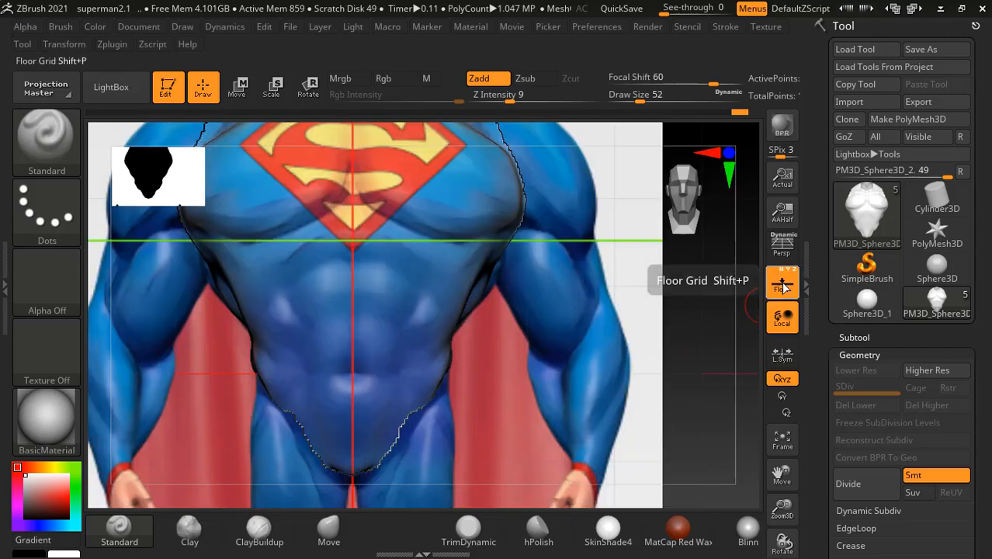
# - Carve the abdominal segments deeper along the reference at Z Intensity 26, and bring the Superman image back beside the model
pyautogui.moveTo(511, 100); pyautogui.dragTo(536, 99)
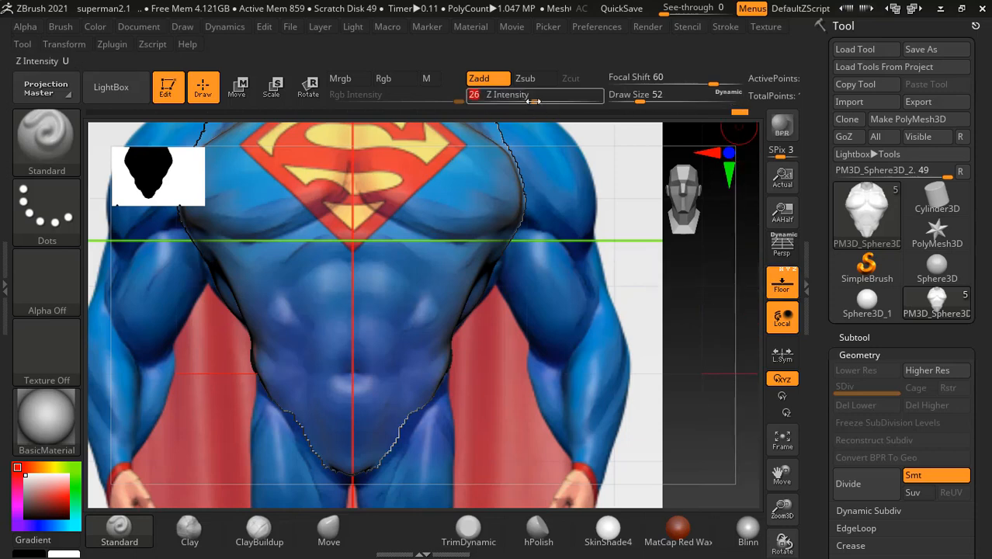
pyautogui.click(782, 284)
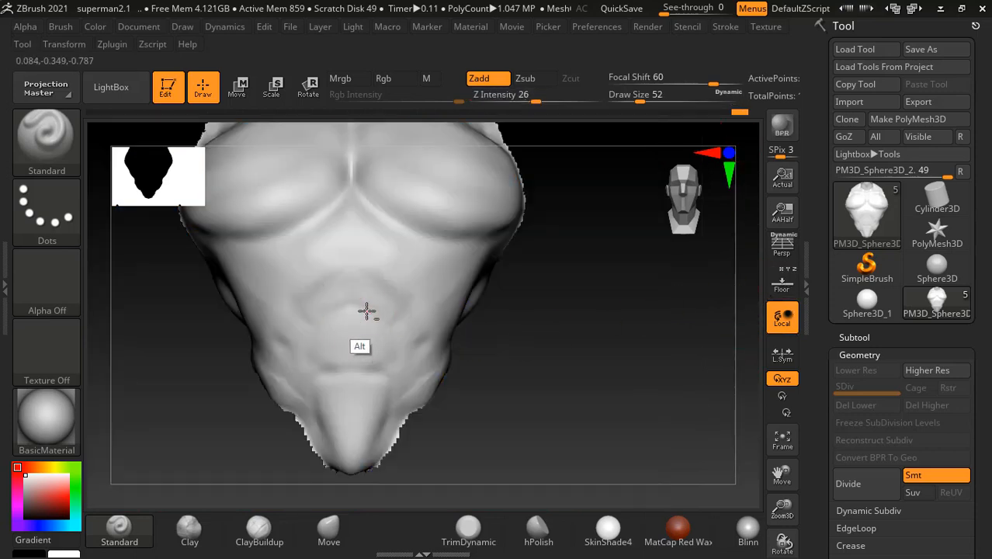
pyautogui.press('ctrl')
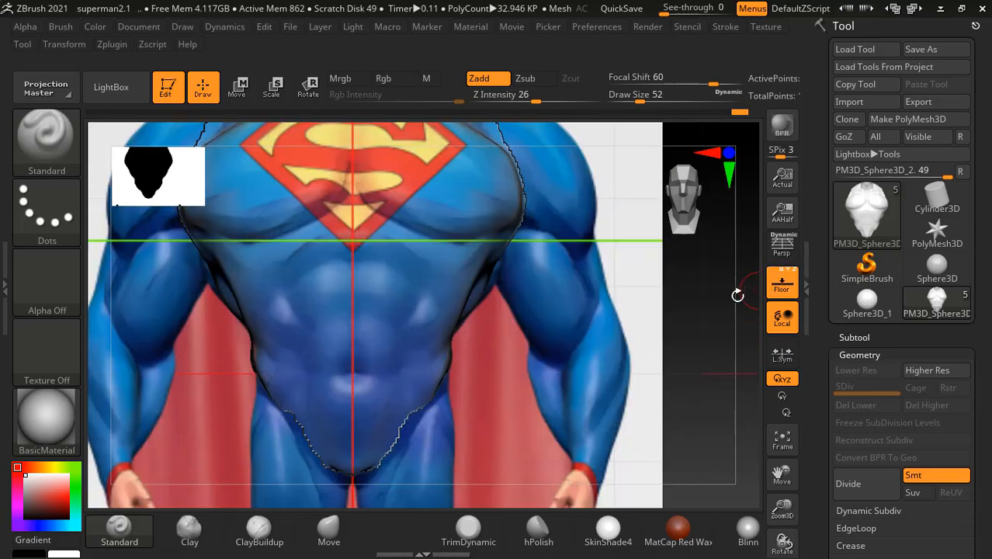
pyautogui.click(782, 284)
pyautogui.press('alt')
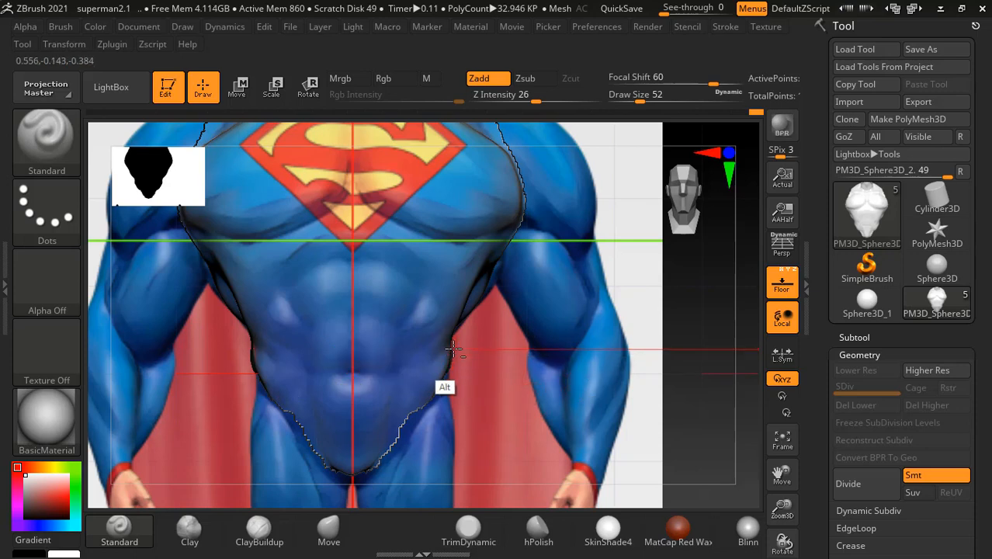
pyautogui.click(778, 293)
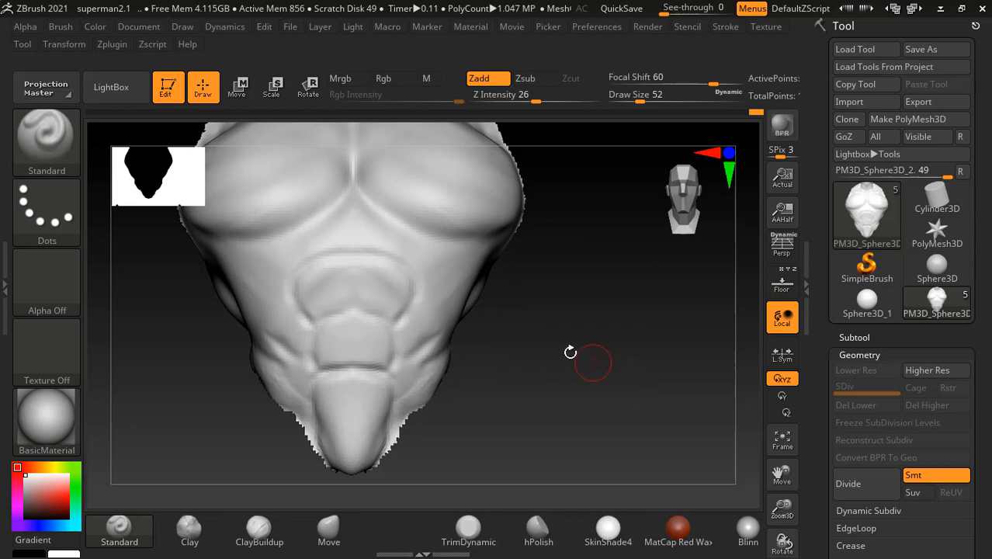
pyautogui.hotkey('alt', 'Tab')
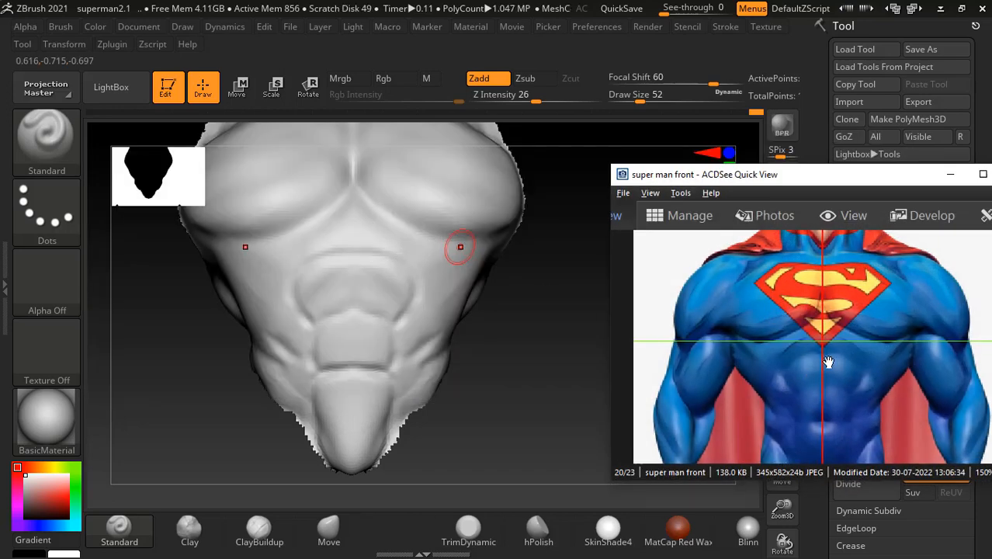
# - Center the reference image on Superman's abdomen and soften the upper abdominal outline, extending it along the rib arch
pyautogui.moveTo(828, 362); pyautogui.dragTo(828, 295)
pyautogui.moveTo(534, 367)
pyautogui.keyDown('shift'); pyautogui.mouseDown()
pyautogui.moveTo(549, 361)
pyautogui.moveTo(531, 361)
pyautogui.moveTo(527, 384)
pyautogui.mouseUp(); pyautogui.keyUp('shift')
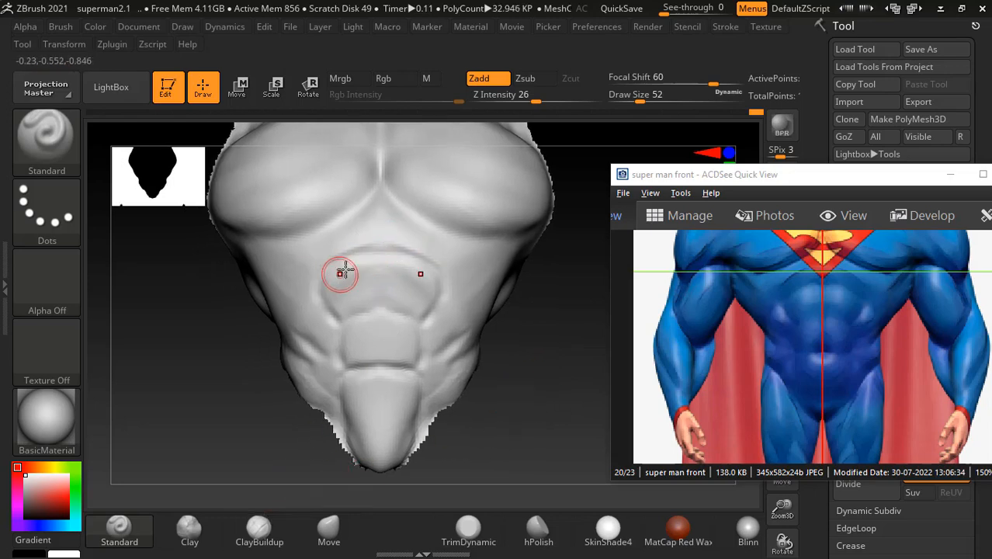
pyautogui.press('shift')
pyautogui.click(554, 355)
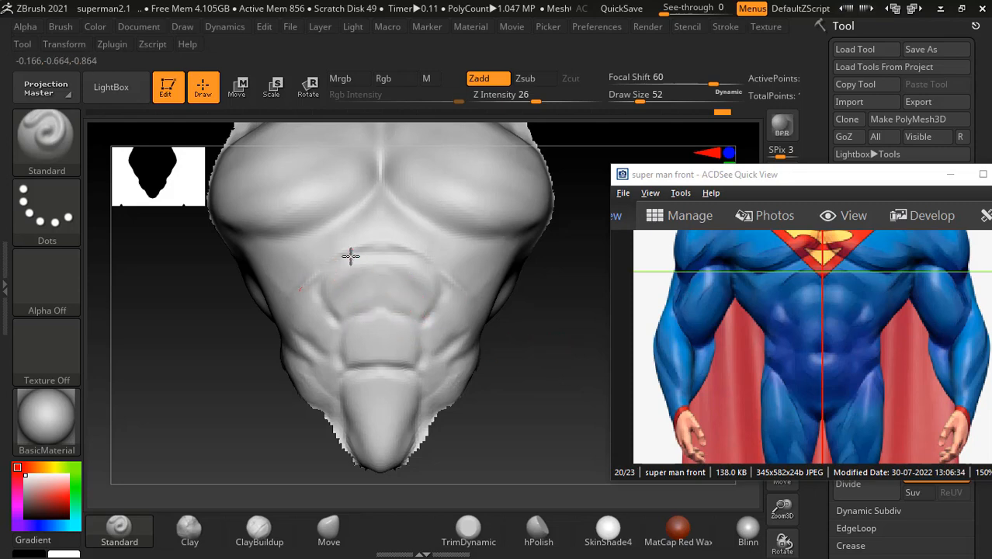
# - Smooth the muscle lines beside the abdominals and recarve the side grooves along the lower rib cage with the Standard brush
pyautogui.moveTo(543, 369)
pyautogui.mouseDown()
pyautogui.moveTo(510, 401)
pyautogui.moveTo(466, 372)
pyautogui.mouseUp()
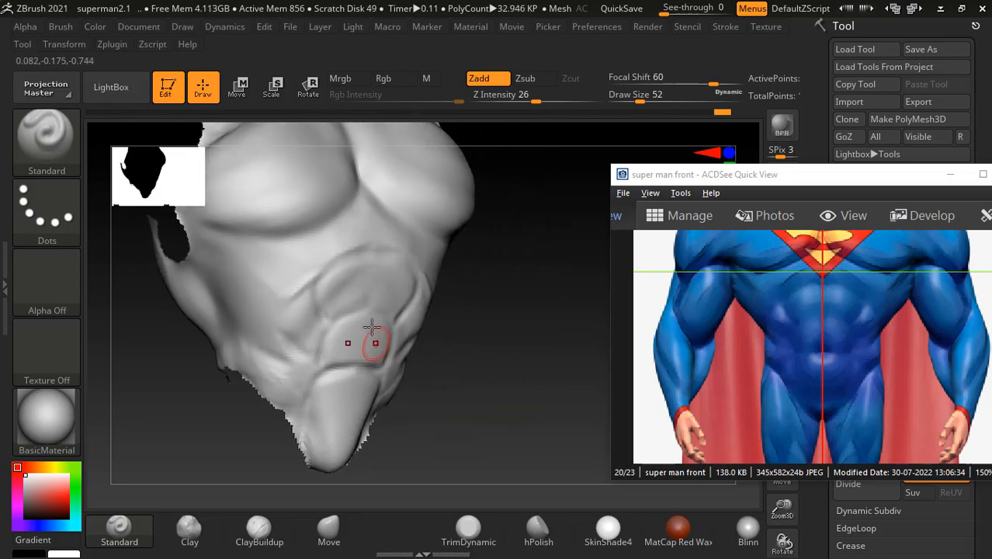
pyautogui.press('shift')
pyautogui.keyDown('shift'); pyautogui.moveTo(326, 274); pyautogui.dragTo(265, 317); pyautogui.keyUp('shift')
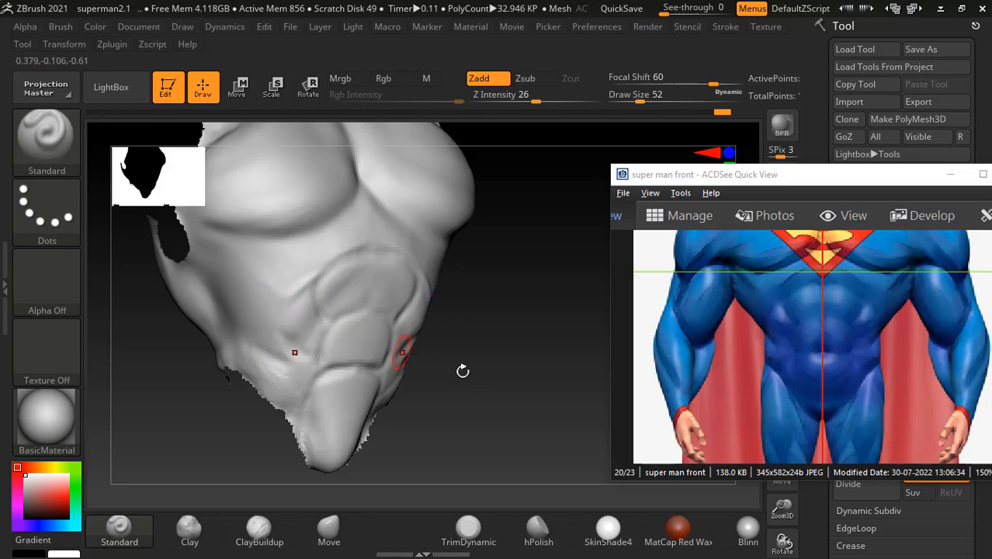
pyautogui.click(830, 345)
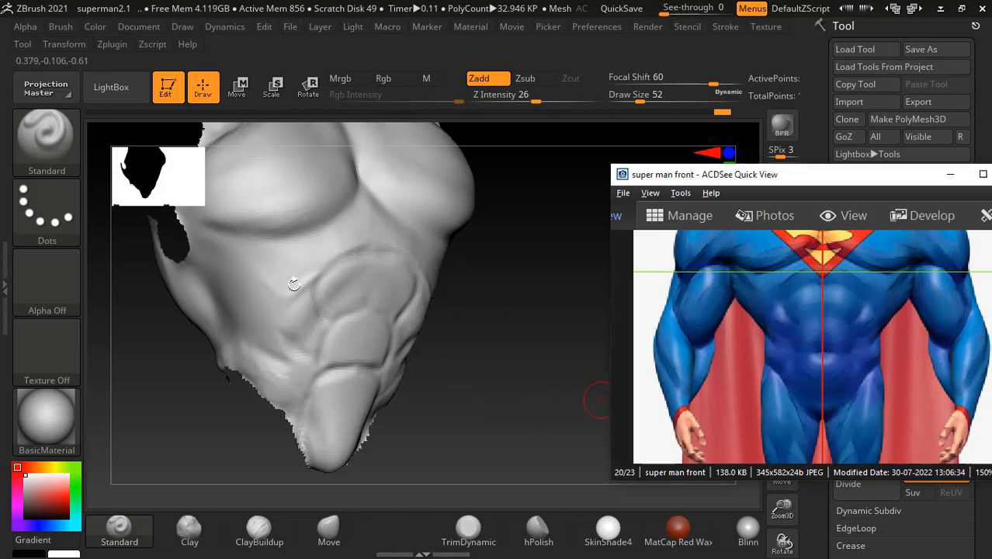
pyautogui.click(326, 271)
pyautogui.press('alt')
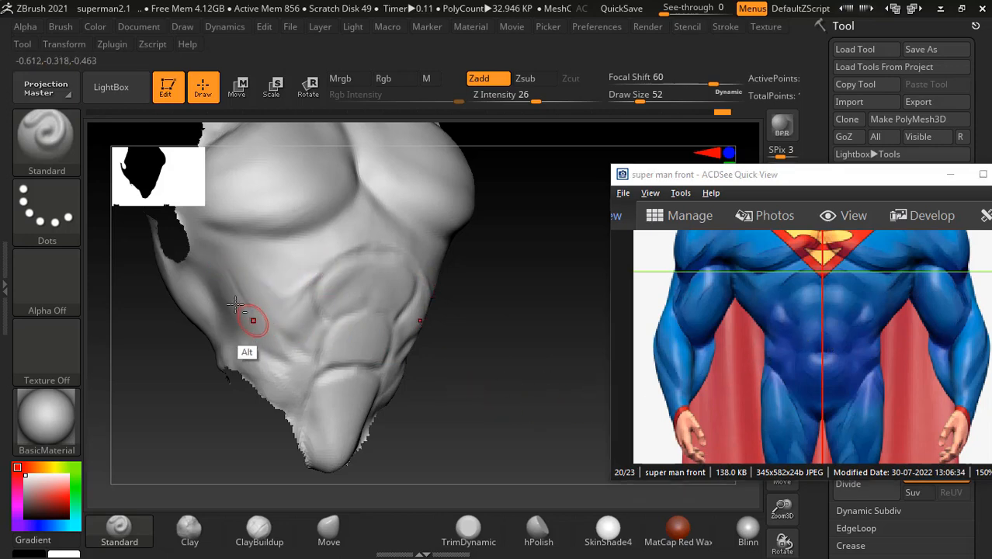
pyautogui.press('shift')
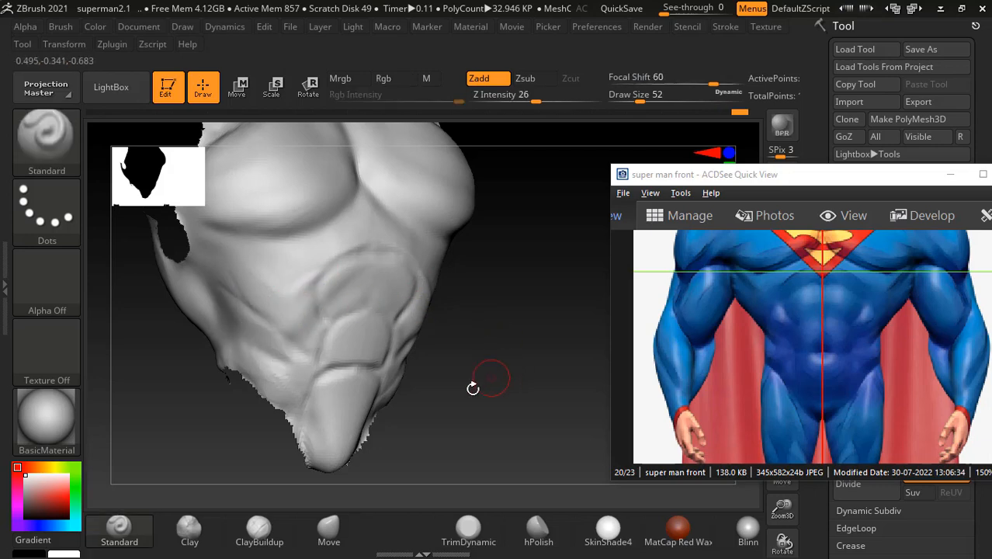
# - Build up the rib cage sides and the upper pair of abdominals with the ClayBuildup brush at draw size 80
pyautogui.click(259, 529)
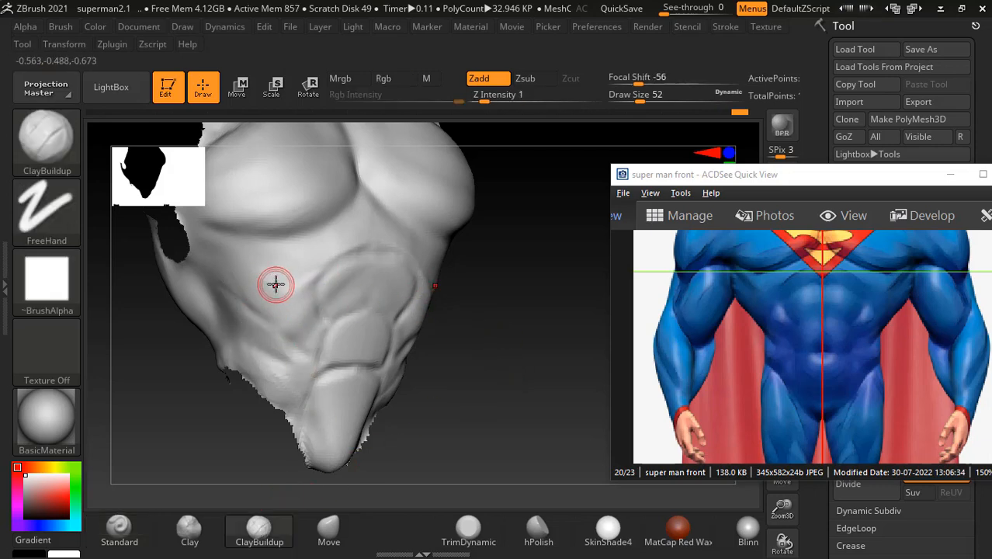
pyautogui.press(']')
pyautogui.press(']')
pyautogui.press(']')
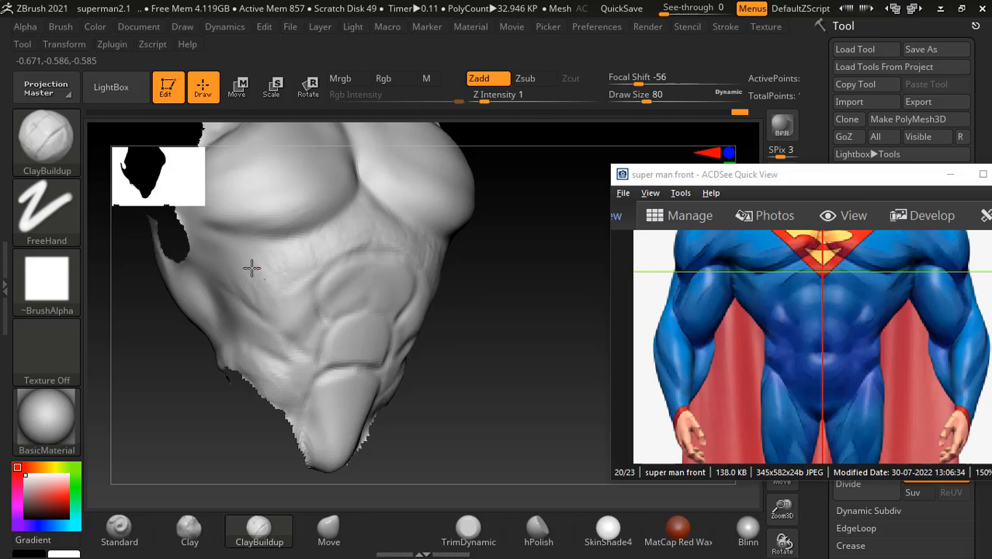
pyautogui.moveTo(476, 343); pyautogui.dragTo(508, 358)
pyautogui.moveTo(505, 395); pyautogui.dragTo(487, 387)
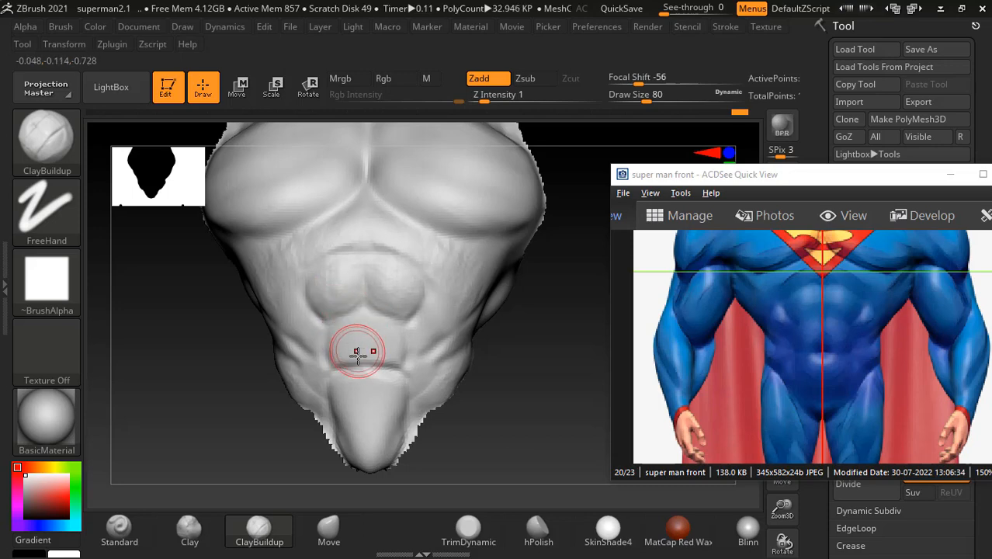
# - Carve the vertical midline between the second pair of abdominals with the Standard brush at draw size 36
pyautogui.press('[')
pyautogui.press('[')
pyautogui.moveTo(532, 398)
pyautogui.keyDown('shift'); pyautogui.mouseDown()
pyautogui.moveTo(546, 389)
pyautogui.moveTo(529, 404)
pyautogui.mouseUp(); pyautogui.keyUp('shift')
pyautogui.click(121, 529)
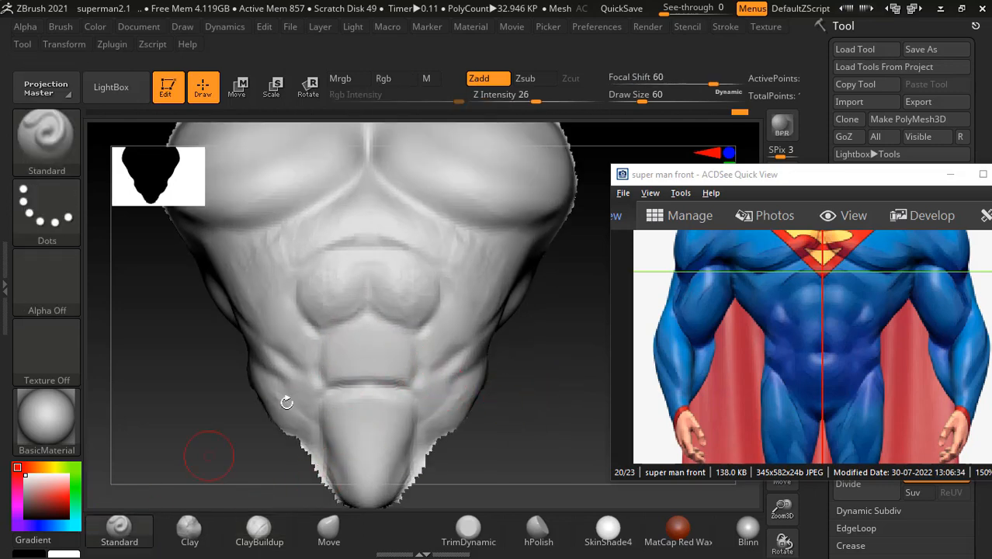
pyautogui.press('[')
pyautogui.press('[')
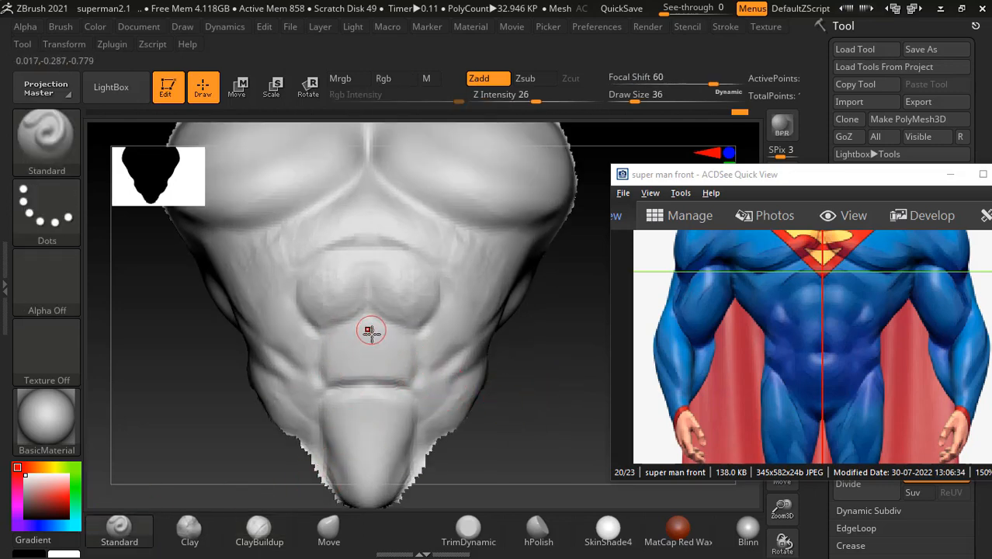
pyautogui.keyDown('alt'); pyautogui.moveTo(368, 308); pyautogui.dragTo(369, 378); pyautogui.keyUp('alt')
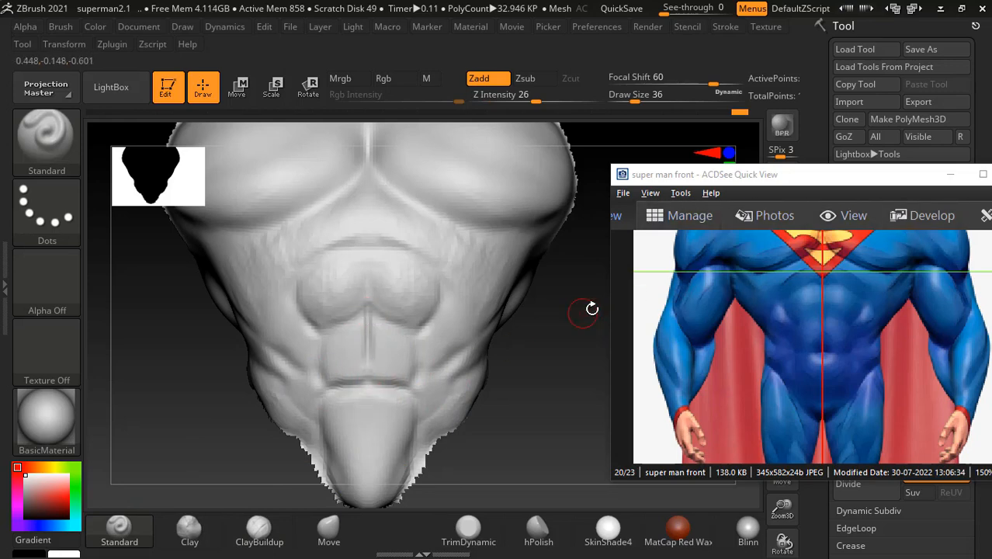
# - Move the Superman image window aside and carve the navel with the front reference shown, hiding the reference when done
pyautogui.moveTo(607, 307); pyautogui.dragTo(813, 309)
pyautogui.moveTo(948, 339); pyautogui.dragTo(877, 324)
pyautogui.moveTo(886, 171); pyautogui.dragTo(899, 173)
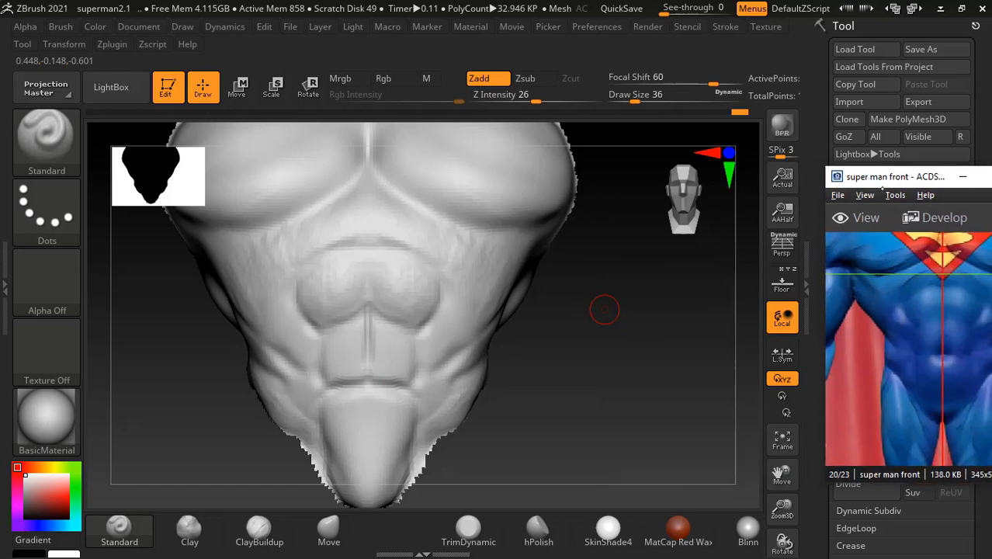
pyautogui.click(784, 286)
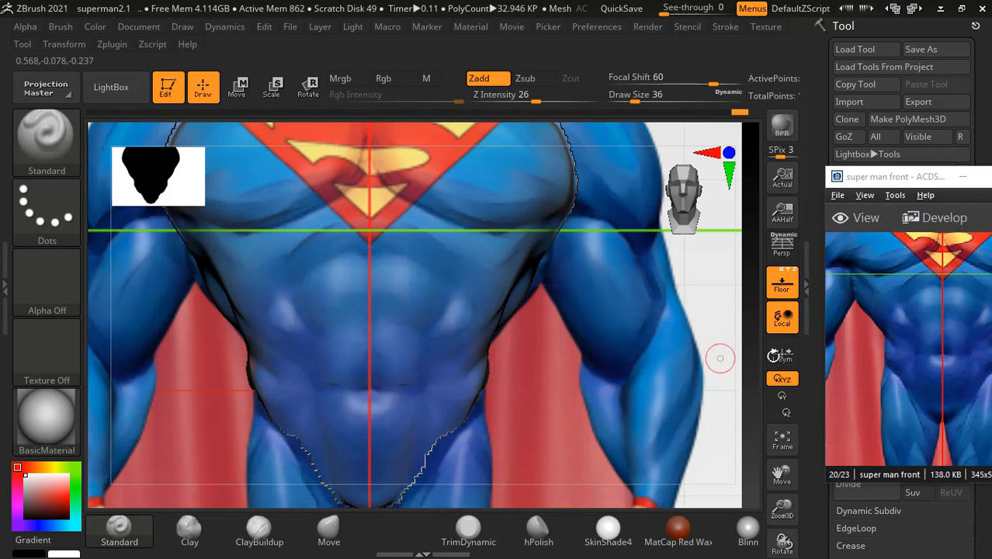
pyautogui.click(781, 284)
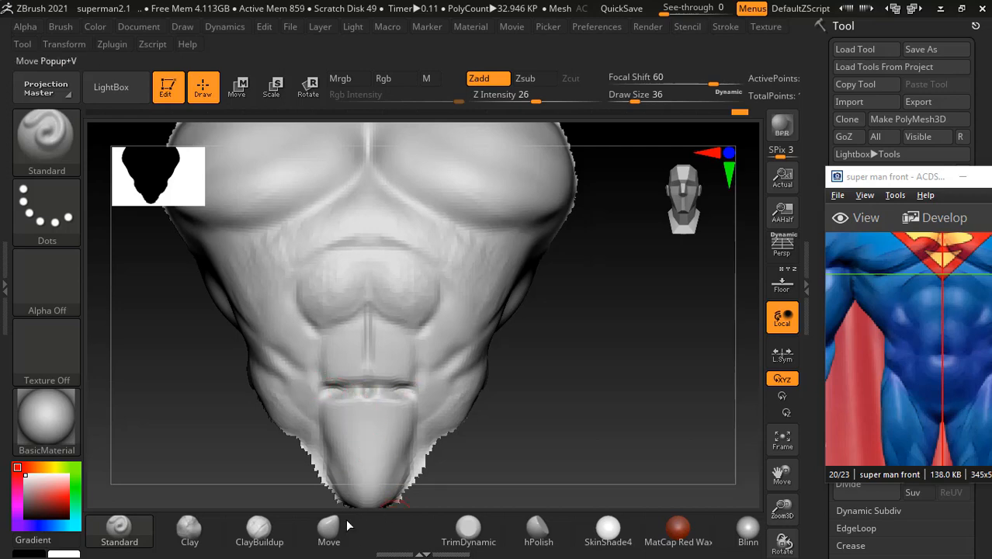
# - Build up the second pair of abdominals and the lower rib edges with the ClayBuildup brush at draw size 60
pyautogui.click(265, 525)
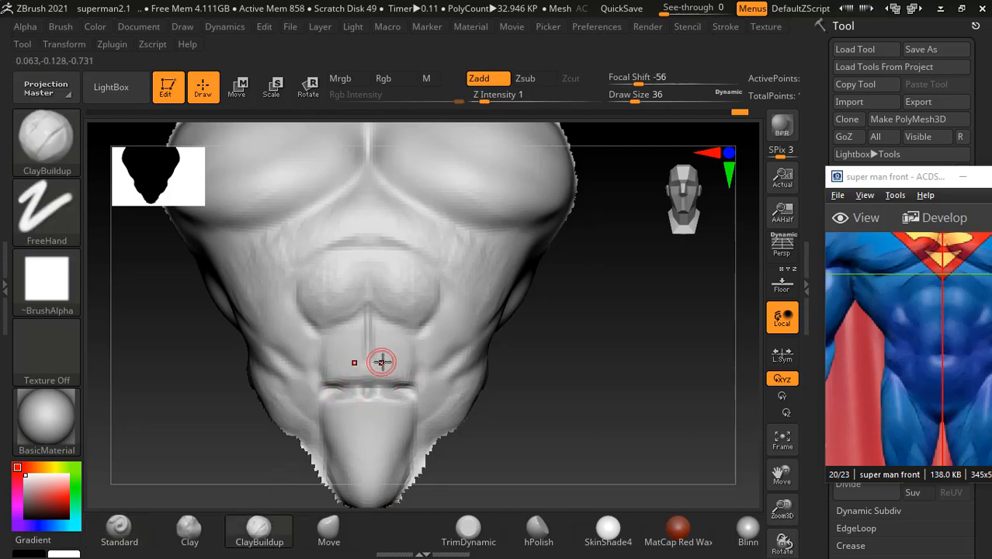
pyautogui.press(']')
pyautogui.press(']')
pyautogui.press(']')
pyautogui.moveTo(347, 363); pyautogui.dragTo(350, 339)
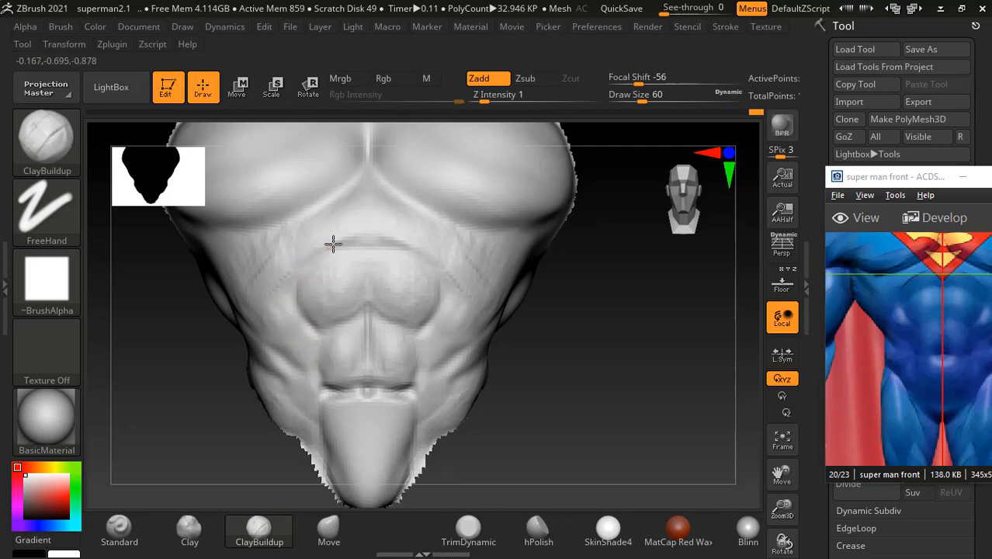
# - Deepen the groove beside the upper abdominals and add volume to the side ribs with ClayBuildup at draw size 88
pyautogui.moveTo(506, 340); pyautogui.dragTo(576, 363)
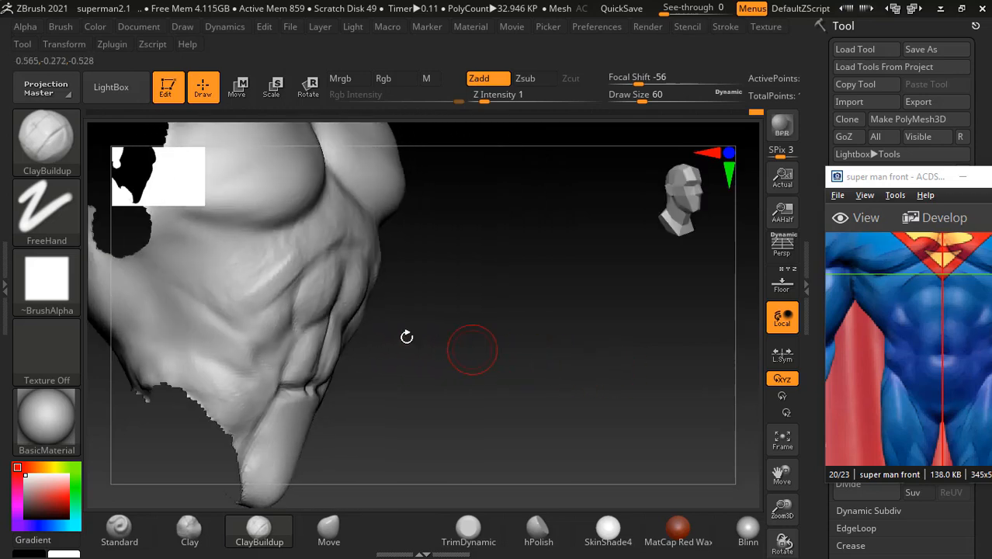
pyautogui.moveTo(314, 287)
pyautogui.keyDown('alt'); pyautogui.mouseDown()
pyautogui.moveTo(279, 299)
pyautogui.moveTo(335, 260)
pyautogui.moveTo(279, 316)
pyautogui.mouseUp(); pyautogui.keyUp('alt')
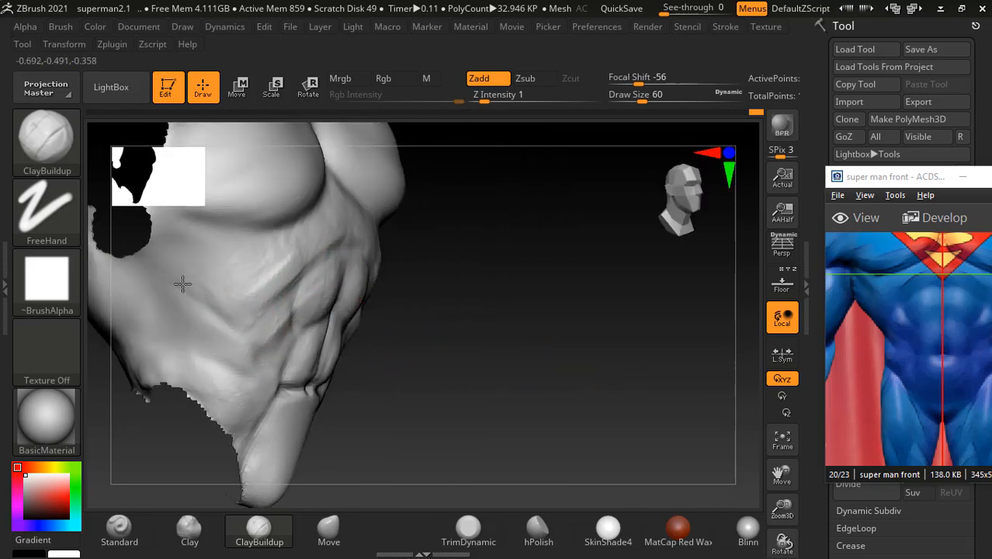
pyautogui.press(']')
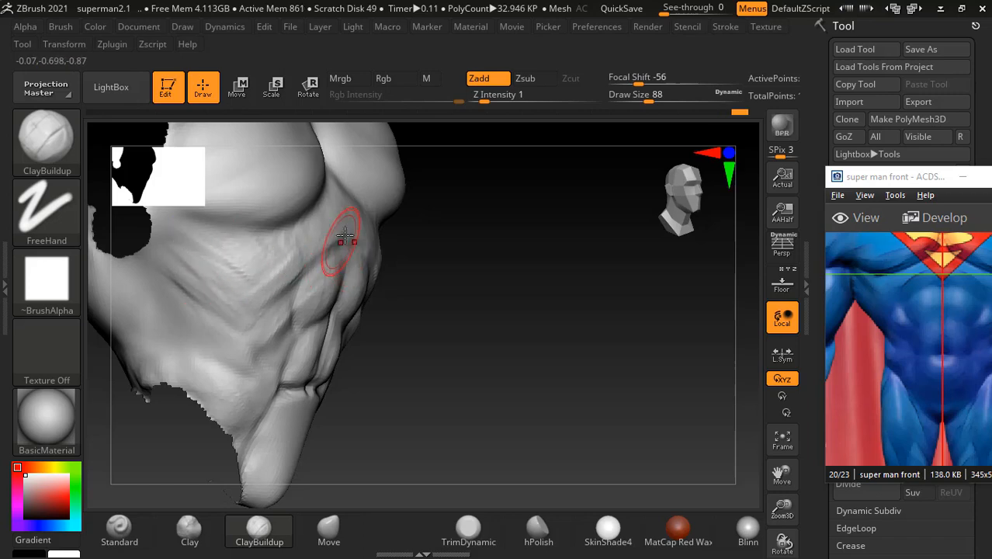
# - Smooth the rib cage, the abdominal segments and the navel crease down to the lower belly
pyautogui.press('shift')
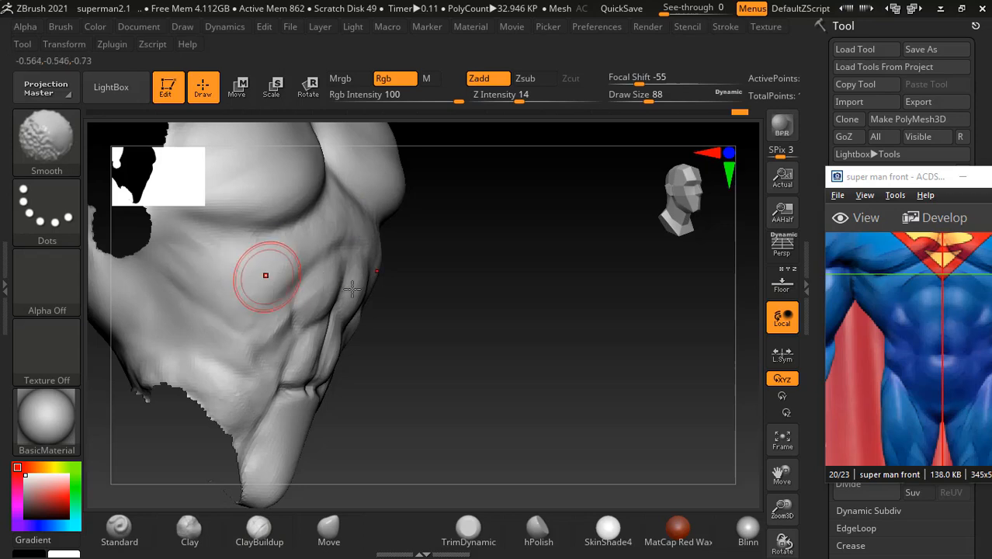
pyautogui.moveTo(465, 326)
pyautogui.mouseDown()
pyautogui.moveTo(607, 355)
pyautogui.moveTo(455, 371)
pyautogui.mouseUp()
pyautogui.press('shift')
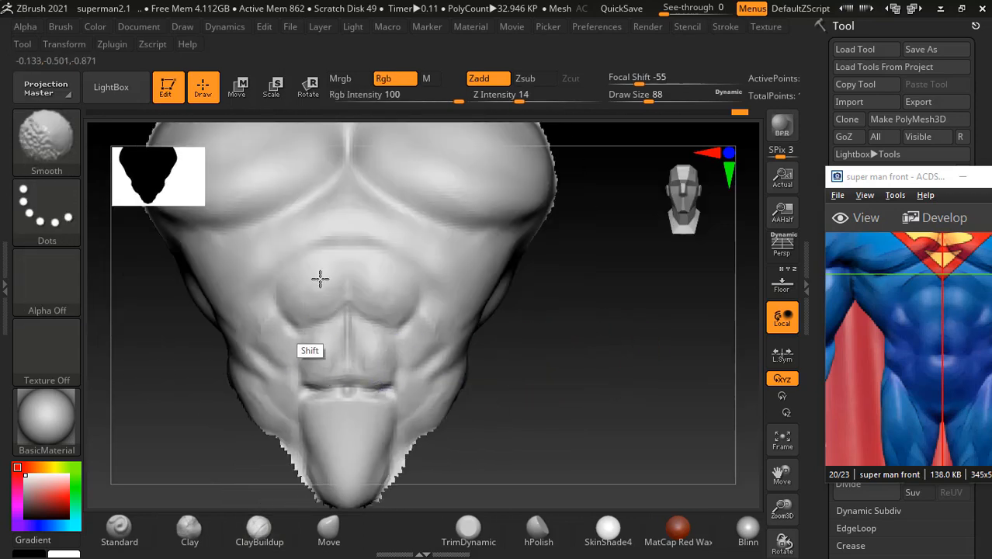
pyautogui.keyDown('shift'); pyautogui.click(375, 417); pyautogui.keyUp('shift')
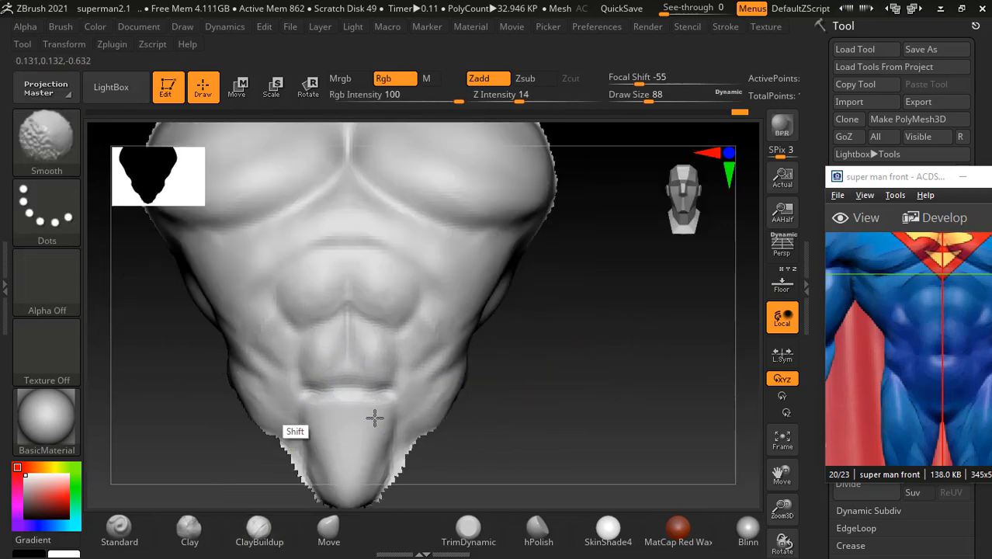
pyautogui.keyDown('shift'); pyautogui.click(412, 406); pyautogui.keyUp('shift')
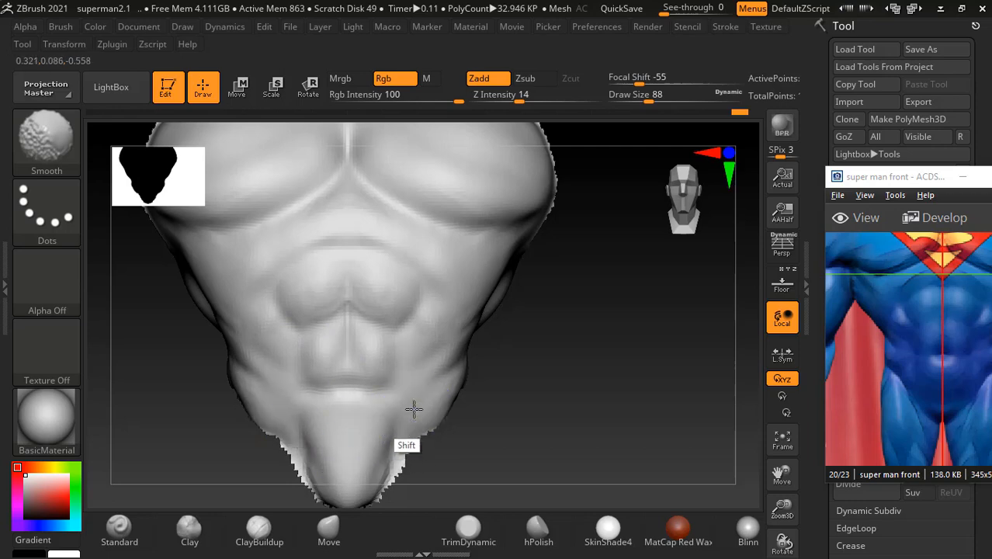
# - Unhide the rest of the body and smooth the center of the abdominals to blend the segments
pyautogui.moveTo(195, 398)
pyautogui.mouseDown()
pyautogui.moveTo(240, 399)
pyautogui.moveTo(206, 398)
pyautogui.mouseUp()
pyautogui.keyDown('ctrl'); pyautogui.keyDown('shift'); pyautogui.click(577, 377); pyautogui.keyUp('shift'); pyautogui.keyUp('ctrl')
pyautogui.keyDown('shift'); pyautogui.moveTo(483, 449); pyautogui.dragTo(509, 438); pyautogui.keyUp('shift')
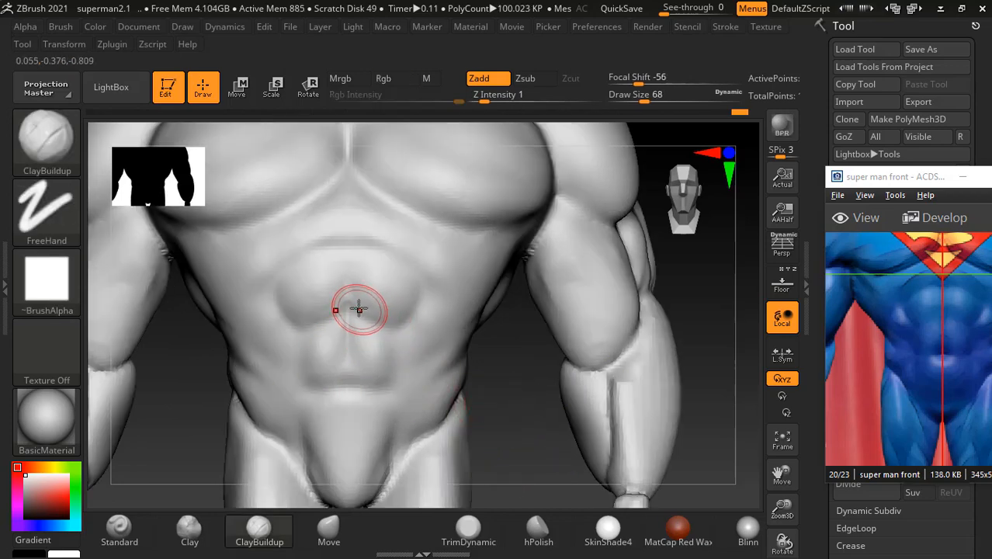
pyautogui.press('shift')
pyautogui.moveTo(351, 294)
pyautogui.keyDown('shift'); pyautogui.mouseDown()
pyautogui.moveTo(345, 279)
pyautogui.moveTo(343, 298)
pyautogui.moveTo(377, 354)
pyautogui.mouseUp(); pyautogui.keyUp('shift')
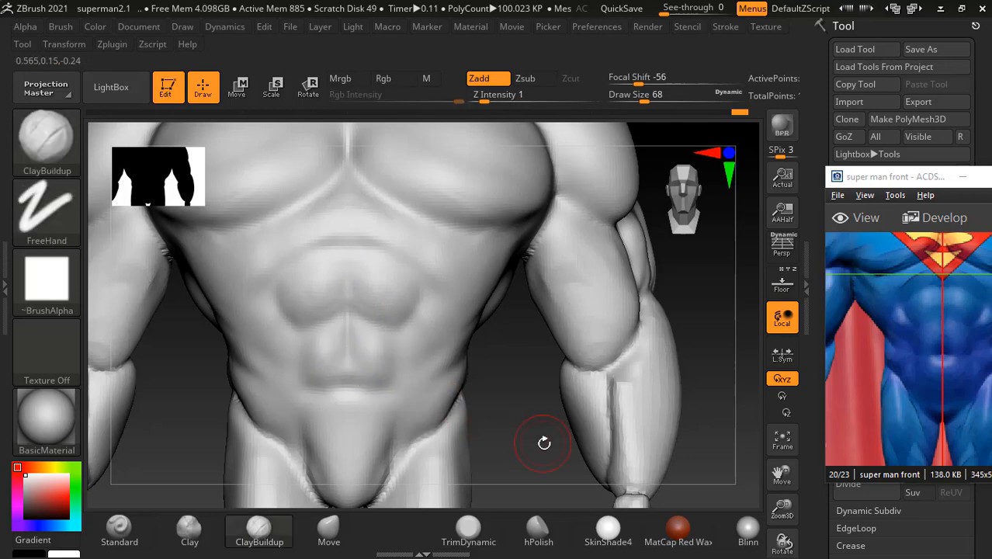
pyautogui.moveTo(527, 423); pyautogui.dragTo(516, 412)
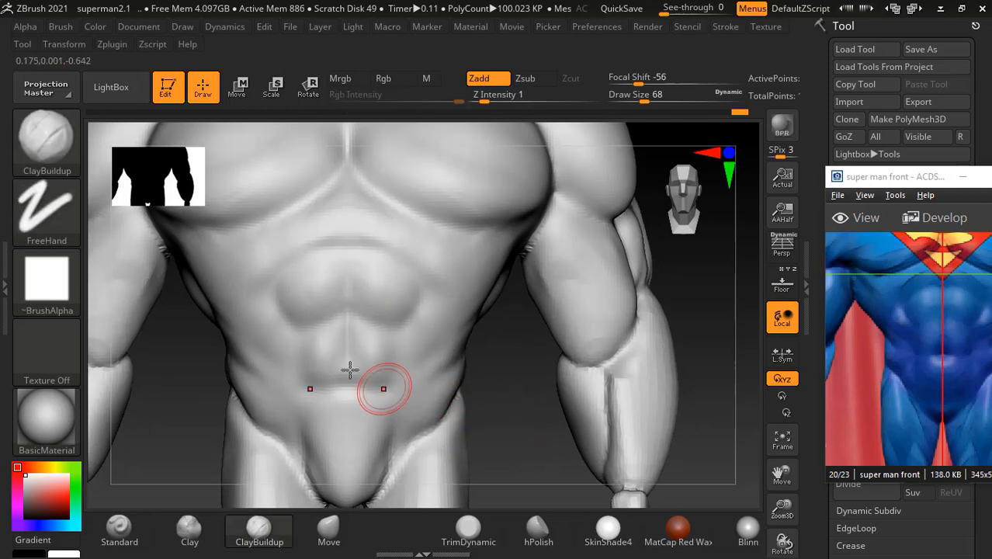
# - Raise rounded muscle bumps beside the abdominals with the Standard brush at focal shift -7 and draw size 68
pyautogui.click(121, 524)
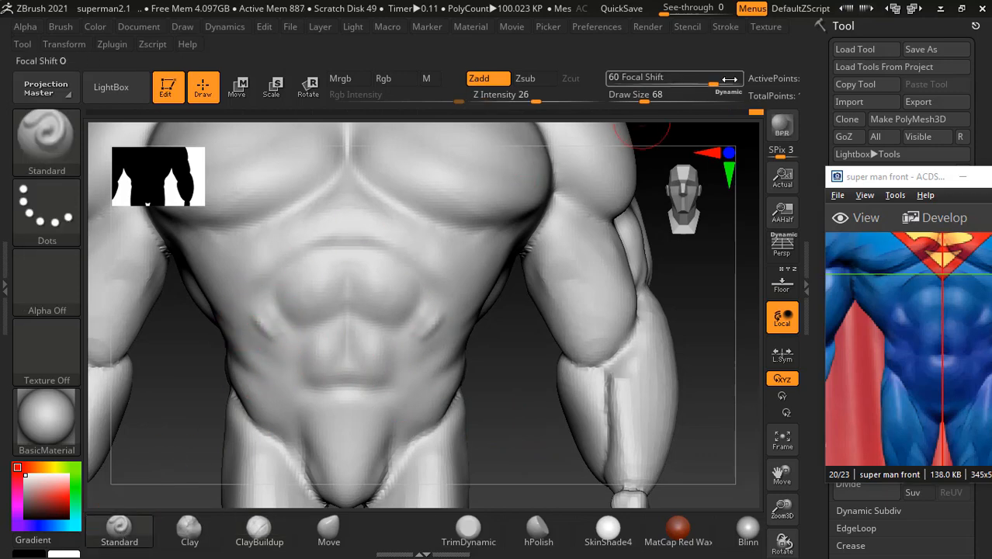
pyautogui.moveTo(728, 79); pyautogui.dragTo(706, 79)
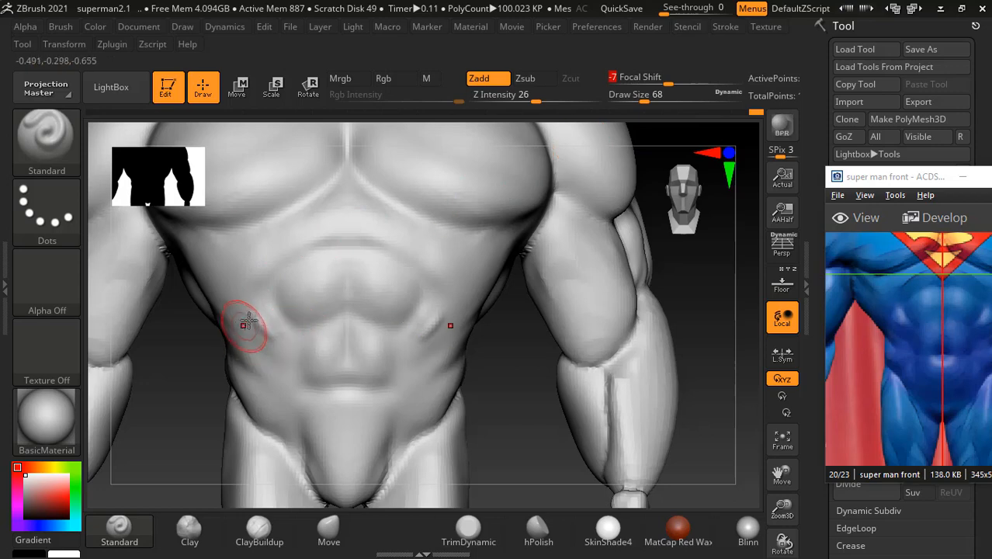
pyautogui.moveTo(259, 302); pyautogui.dragTo(262, 327)
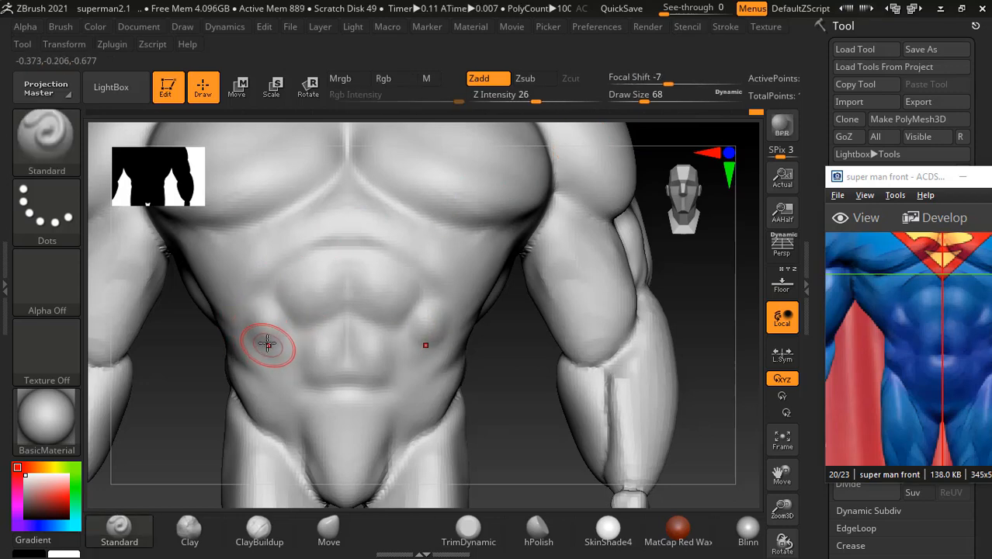
# - Center the reference image on the waist and hips and build up the lower obliques along the hip line
pyautogui.moveTo(893, 367); pyautogui.dragTo(848, 331)
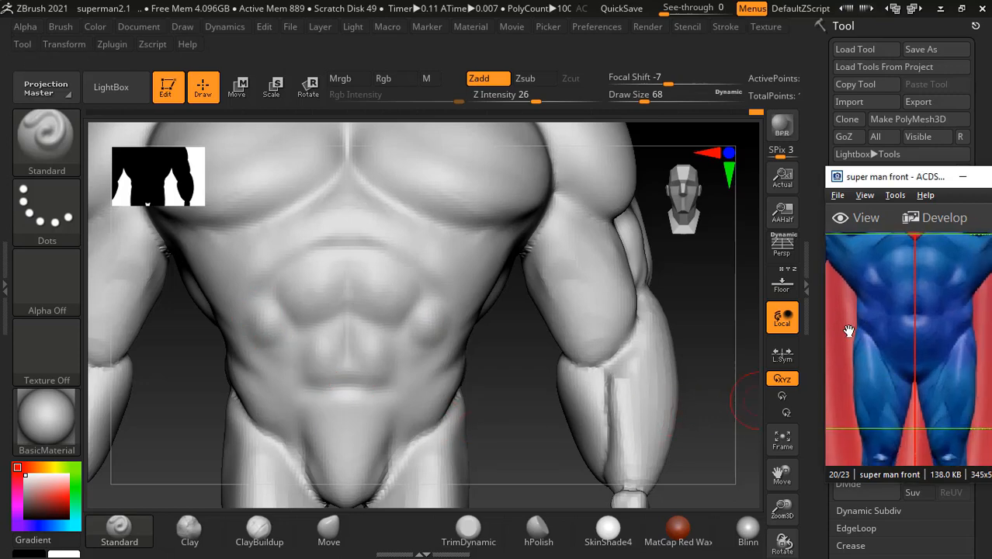
pyautogui.moveTo(508, 430)
pyautogui.mouseDown()
pyautogui.moveTo(491, 420)
pyautogui.moveTo(556, 397)
pyautogui.mouseUp()
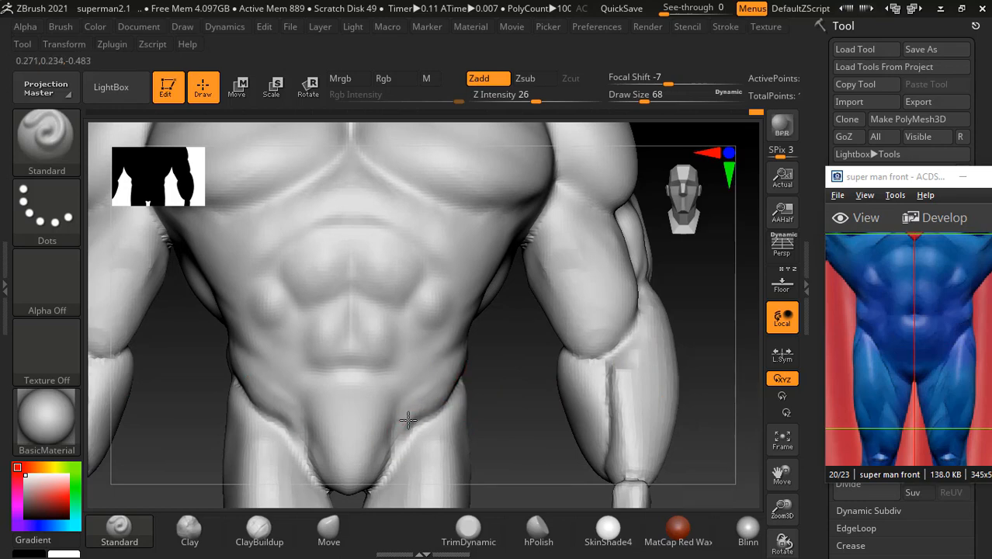
pyautogui.moveTo(481, 377)
pyautogui.mouseDown(button='right')
pyautogui.moveTo(504, 189)
pyautogui.moveTo(488, 359)
pyautogui.mouseUp(button='right')
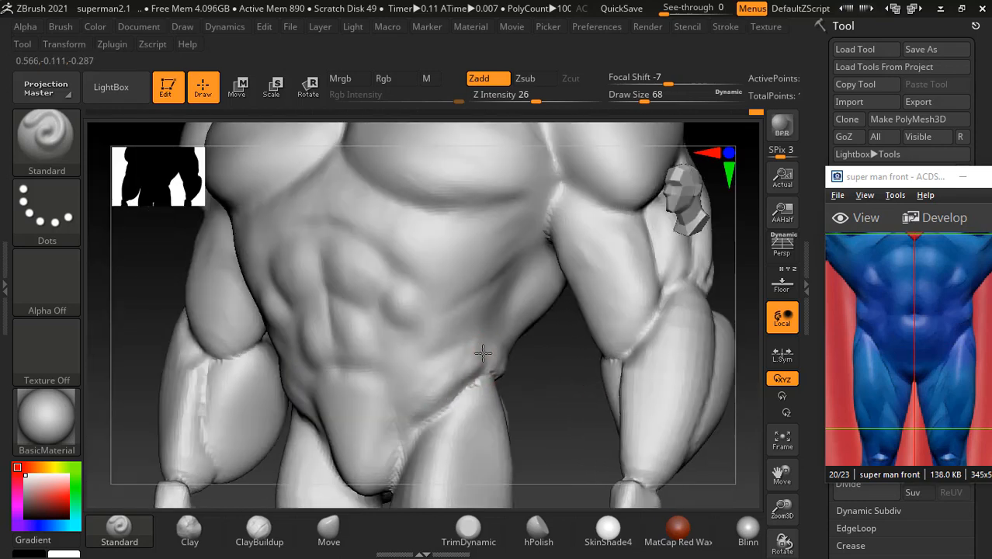
pyautogui.moveTo(482, 353)
pyautogui.mouseDown()
pyautogui.moveTo(434, 378)
pyautogui.moveTo(394, 421)
pyautogui.moveTo(400, 405)
pyautogui.moveTo(432, 395)
pyautogui.mouseUp()
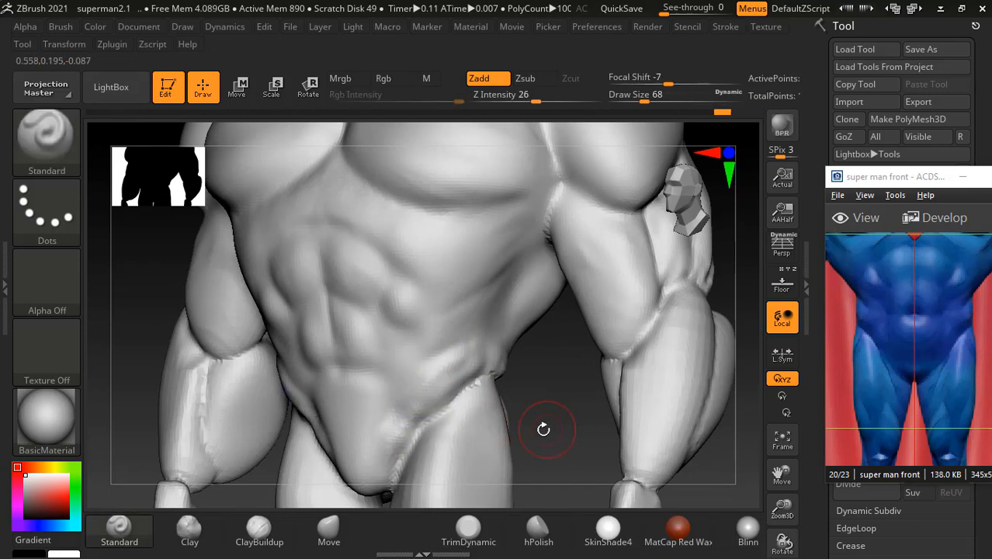
# - Build up and smooth the outer end of the lower obliques where they meet the hip line
pyautogui.moveTo(544, 429)
pyautogui.mouseDown()
pyautogui.moveTo(566, 412)
pyautogui.moveTo(527, 438)
pyautogui.mouseUp()
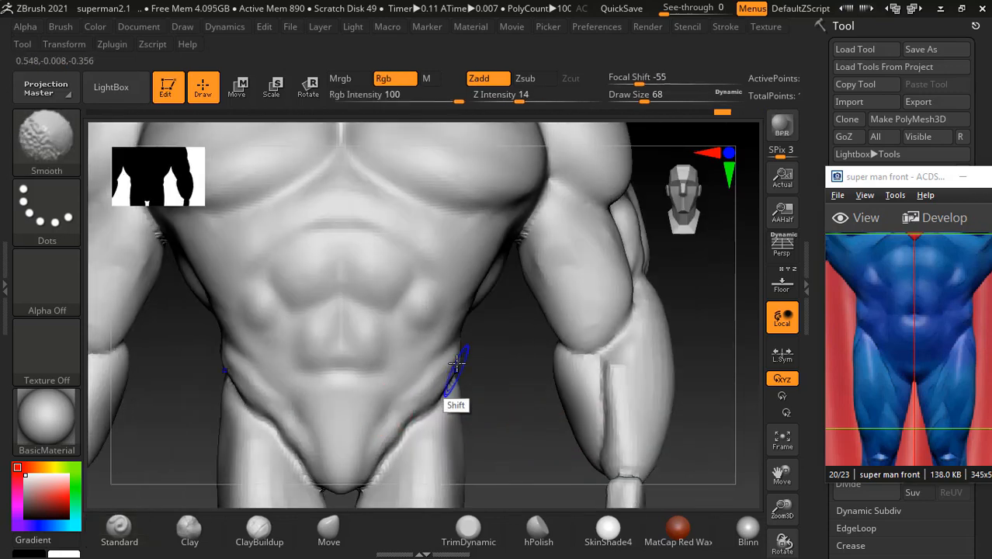
pyautogui.keyDown('shift'); pyautogui.moveTo(458, 361); pyautogui.dragTo(458, 355); pyautogui.keyUp('shift')
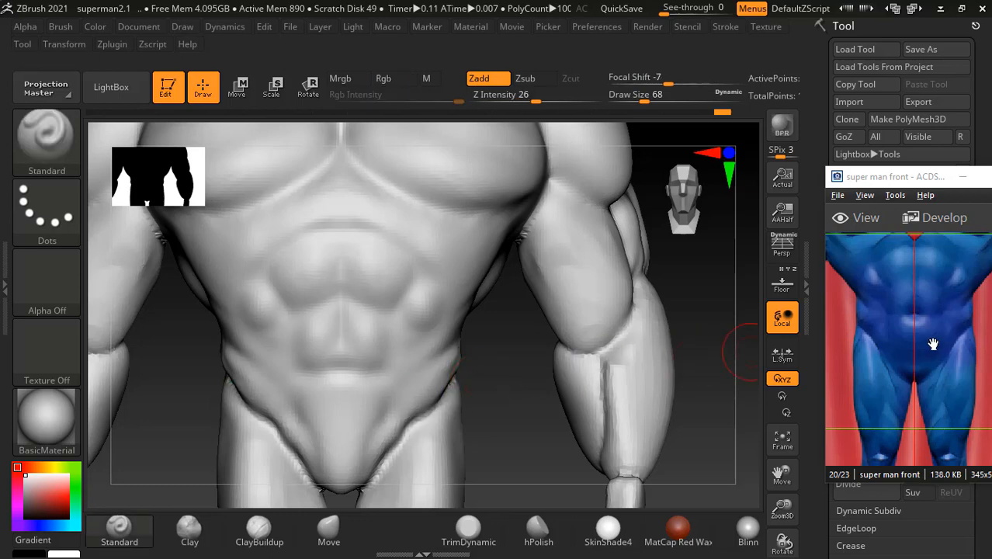
pyautogui.moveTo(484, 417); pyautogui.dragTo(470, 346)
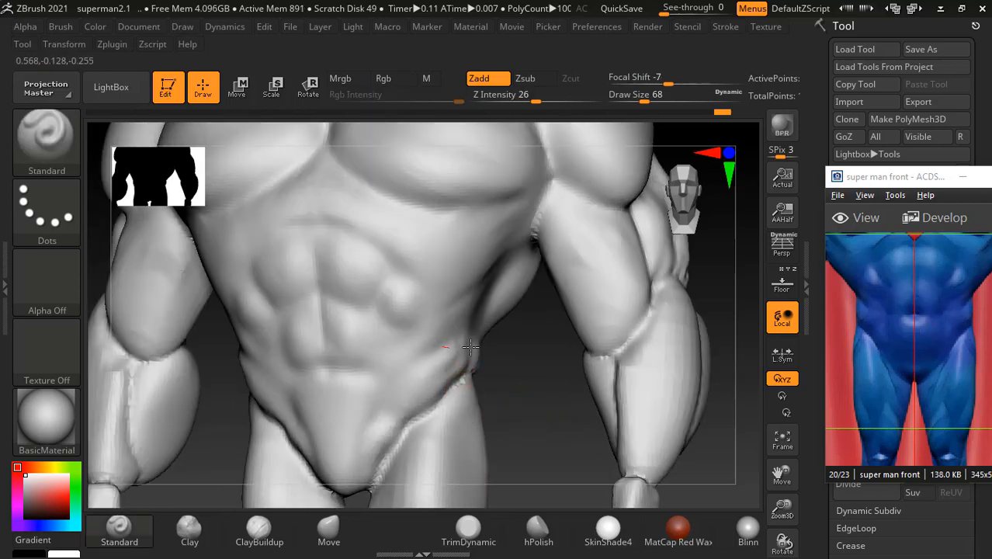
pyautogui.press('shift')
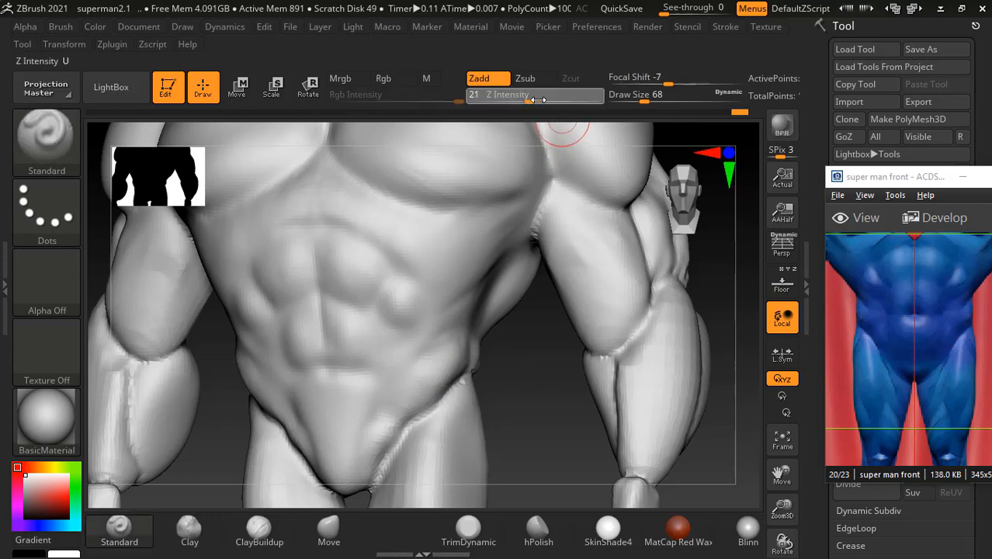
# - Lower the Standard brush's Z Intensity to 7 and gently shape and smooth the lower belly beside the groin crease
pyautogui.moveTo(538, 100); pyautogui.dragTo(528, 100)
pyautogui.moveTo(516, 412); pyautogui.dragTo(472, 392)
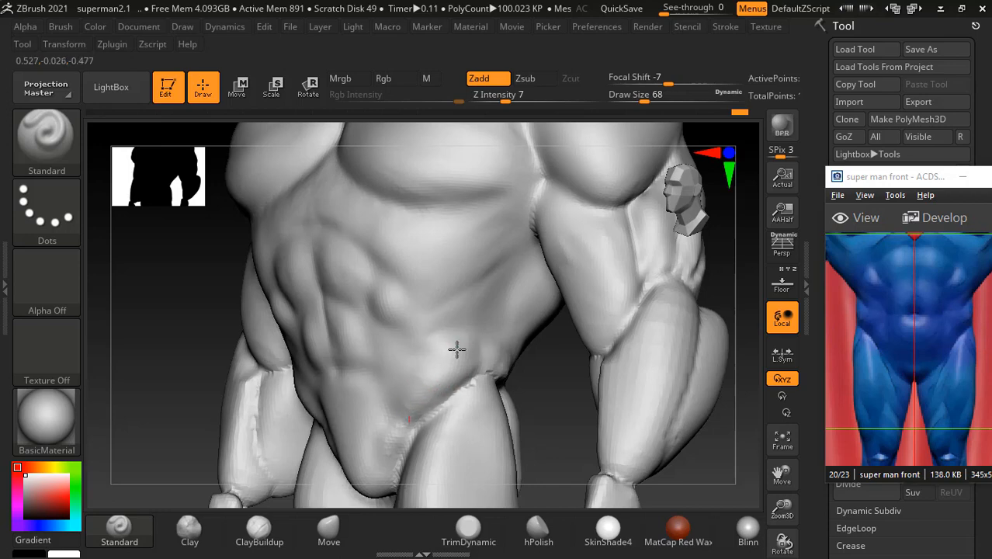
pyautogui.press('shift')
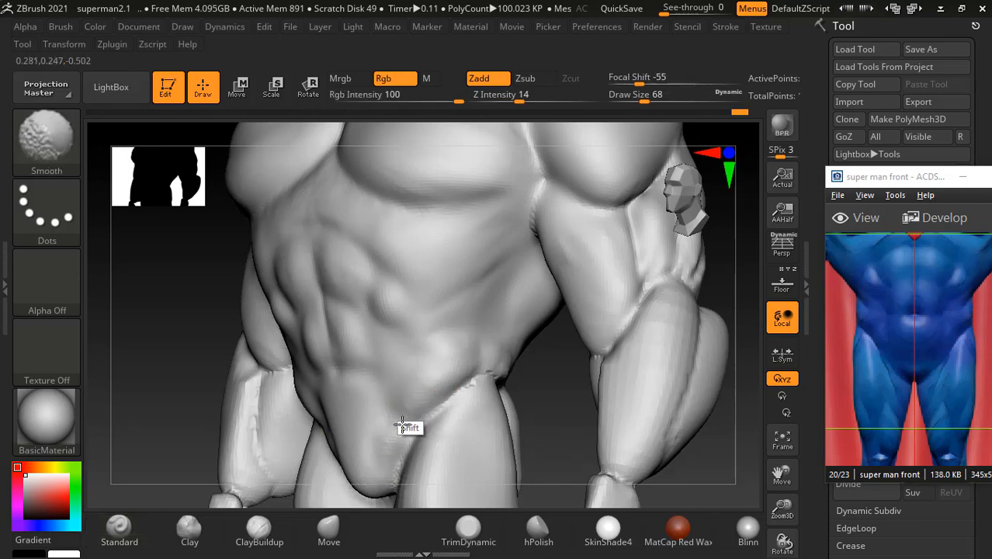
pyautogui.moveTo(555, 406)
pyautogui.mouseDown()
pyautogui.moveTo(554, 376)
pyautogui.moveTo(531, 381)
pyautogui.moveTo(538, 401)
pyautogui.mouseUp()
pyautogui.click(400, 207)
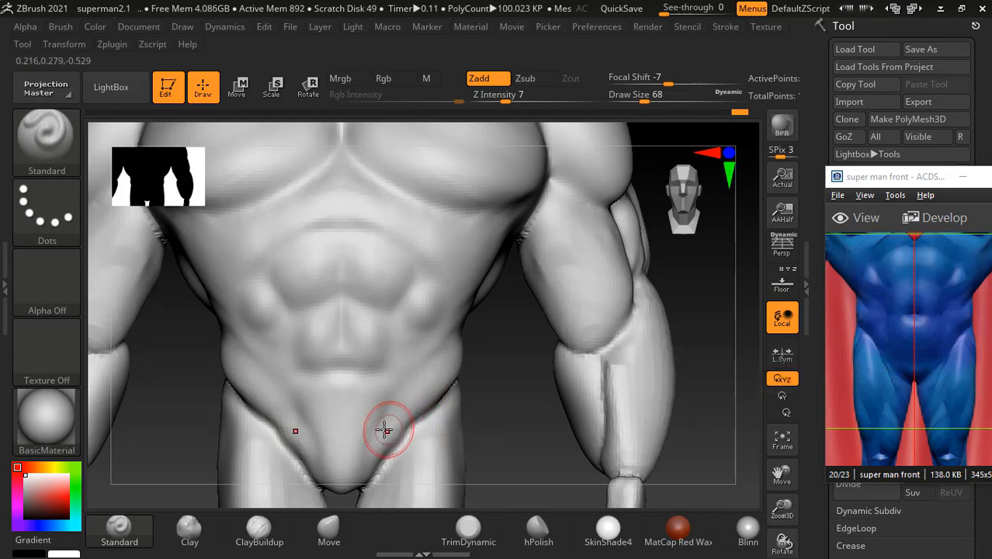
# - Reshape the groin crease, hip line and waist outline with the Move brush, enlarging its draw size to 120
pyautogui.click(329, 535)
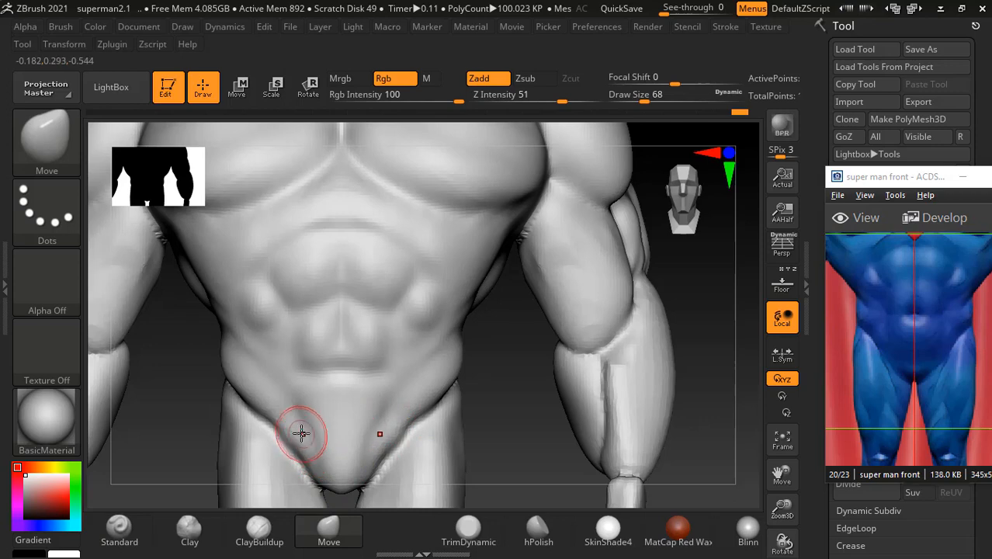
pyautogui.moveTo(287, 428)
pyautogui.mouseDown()
pyautogui.moveTo(266, 421)
pyautogui.moveTo(273, 413)
pyautogui.mouseUp()
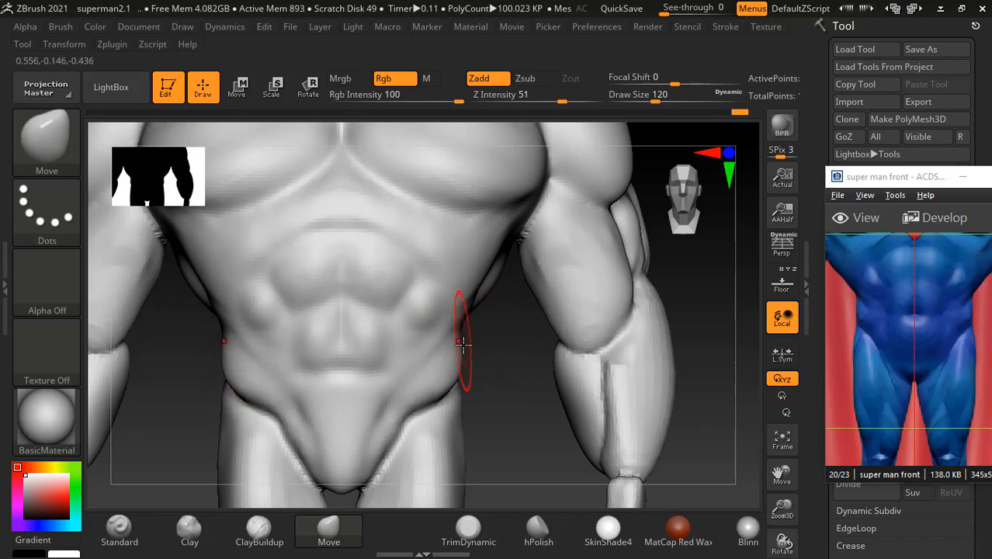
pyautogui.moveTo(456, 325); pyautogui.dragTo(457, 323)
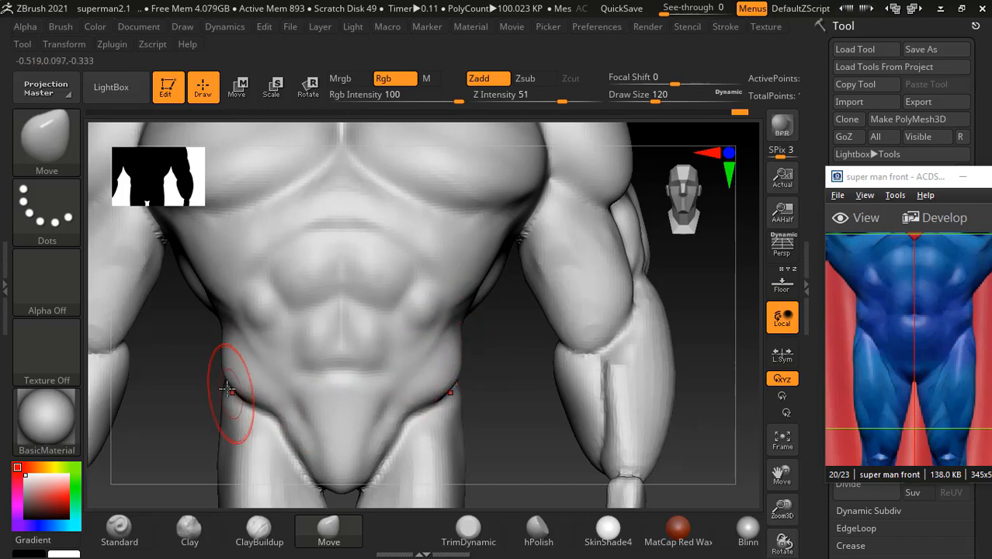
pyautogui.moveTo(228, 390); pyautogui.dragTo(237, 343)
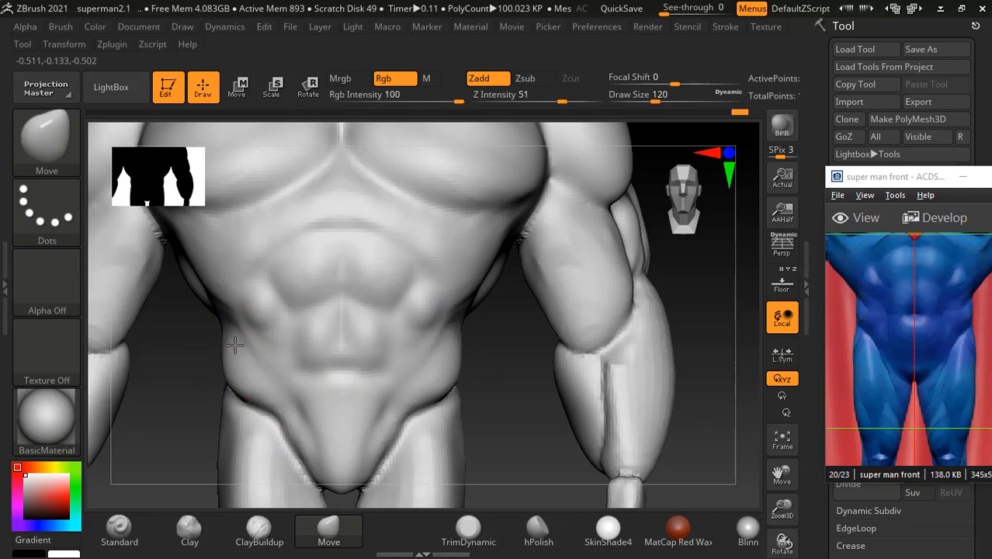
# - Switch the reference to the super man R side image and enlarge its abdomen to compare with the torso
pyautogui.moveTo(506, 401); pyautogui.dragTo(384, 402)
pyautogui.moveTo(946, 382); pyautogui.dragTo(963, 403)
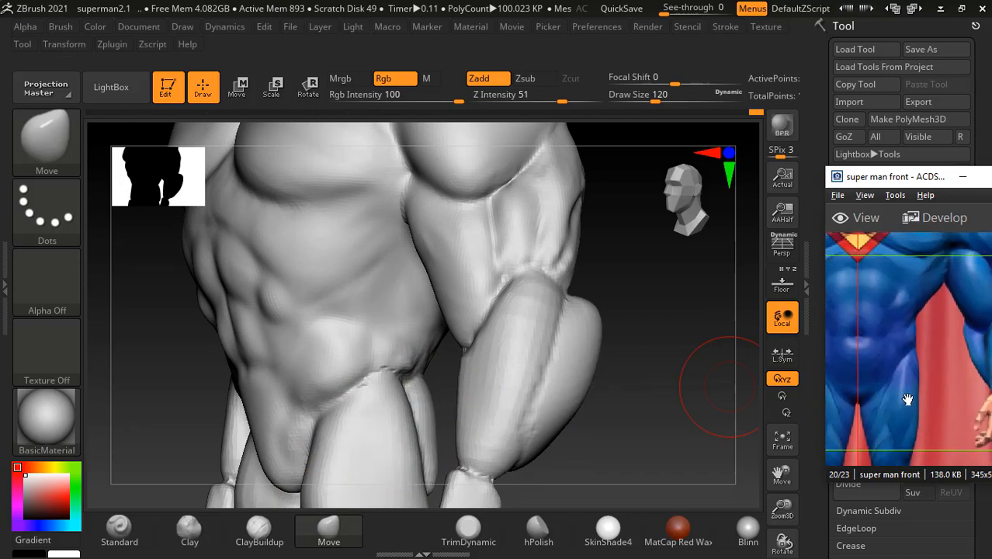
pyautogui.scroll(-1, 908, 399)
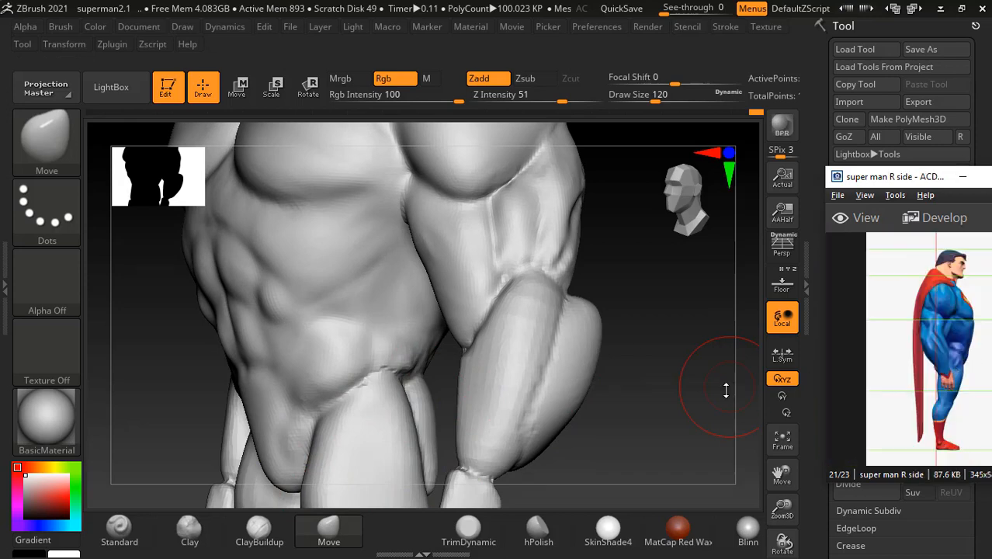
pyautogui.moveTo(679, 419); pyautogui.dragTo(857, 393)
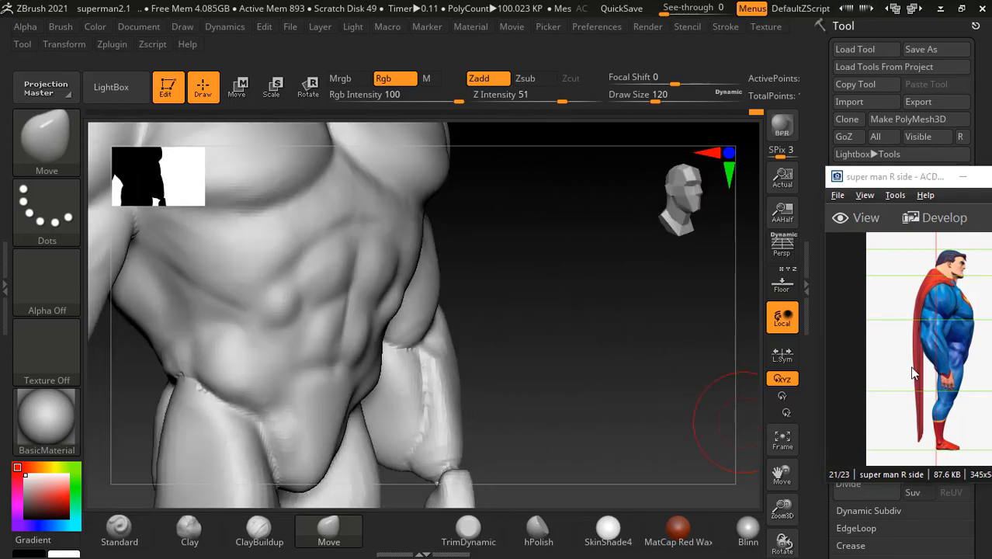
pyautogui.keyDown('ctrl'); pyautogui.scroll(5, 893, 379); pyautogui.keyUp('ctrl')
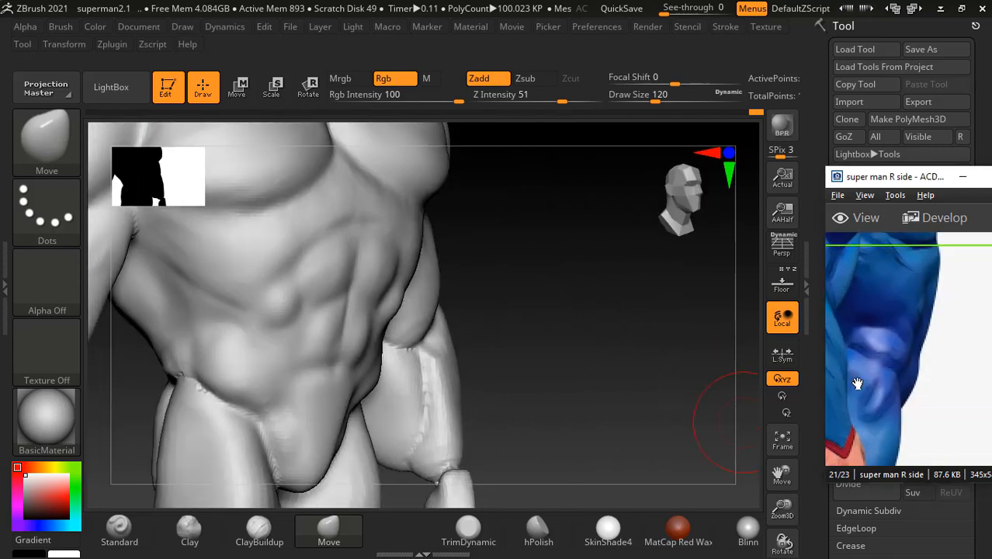
pyautogui.moveTo(568, 385); pyautogui.dragTo(560, 381)
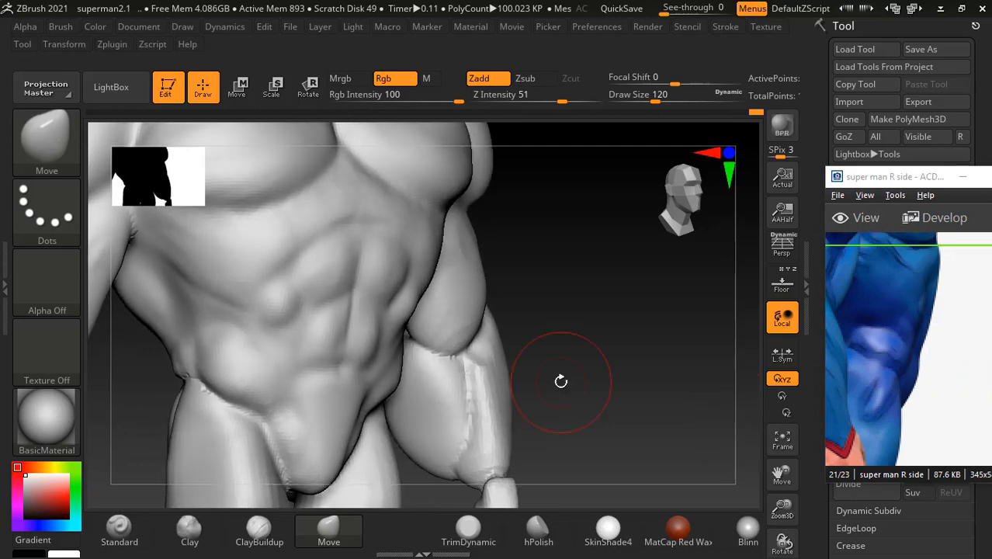
# - Refine the forms between the obliques and lower abdominals with the Standard brush, reducing its draw size to 52
pyautogui.click(124, 534)
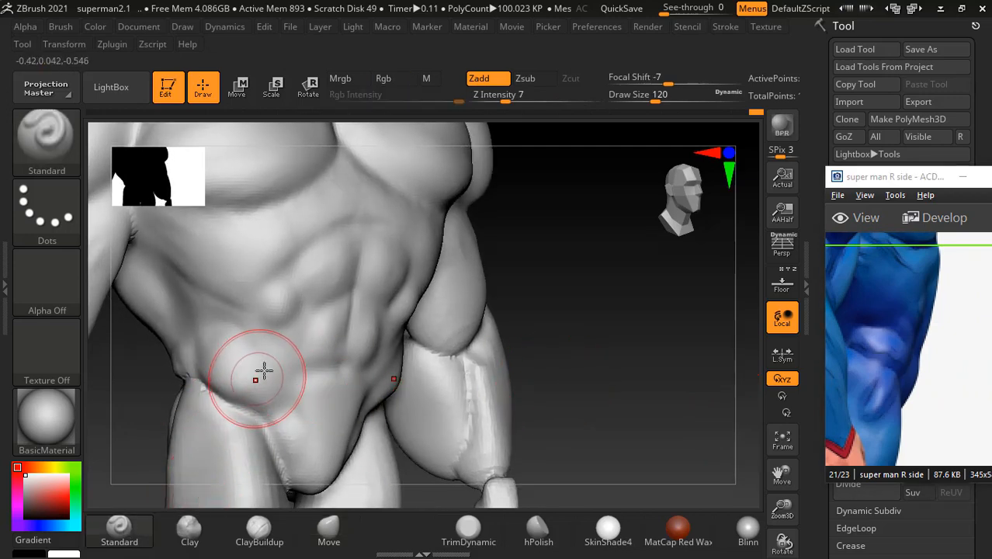
pyautogui.press('[')
pyautogui.press('[')
pyautogui.press('[')
pyautogui.press('[')
pyautogui.press('[')
pyautogui.press('[')
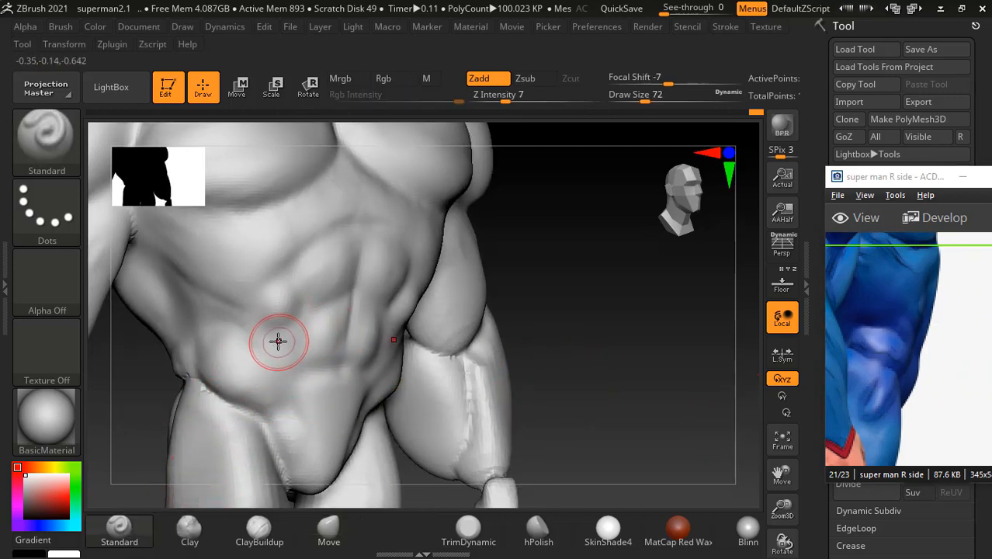
pyautogui.press('alt')
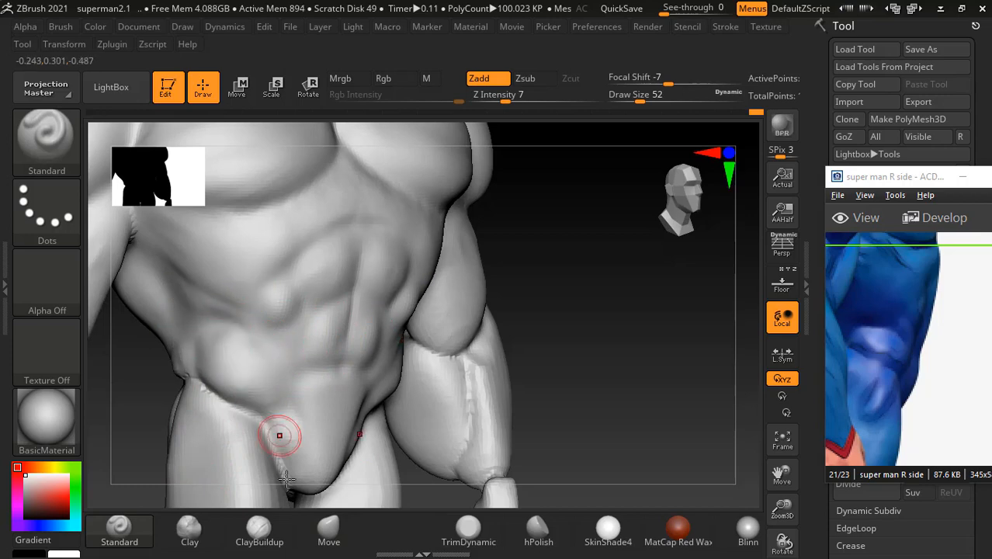
# - Carve the hollow along the side of the rib cage above the obliques with ClayBuildup at draw size 84, and smooth it
pyautogui.press('b')
pyautogui.press('c')
pyautogui.press('b')
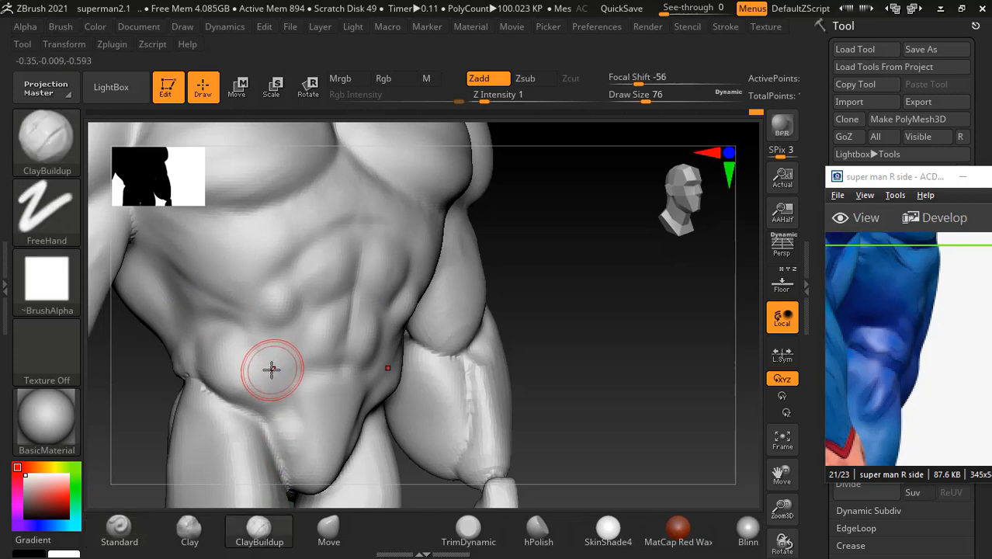
pyautogui.press(']')
pyautogui.press('alt')
pyautogui.moveTo(180, 264)
pyautogui.mouseDown()
pyautogui.moveTo(209, 299)
pyautogui.moveTo(185, 304)
pyautogui.moveTo(206, 308)
pyautogui.mouseUp()
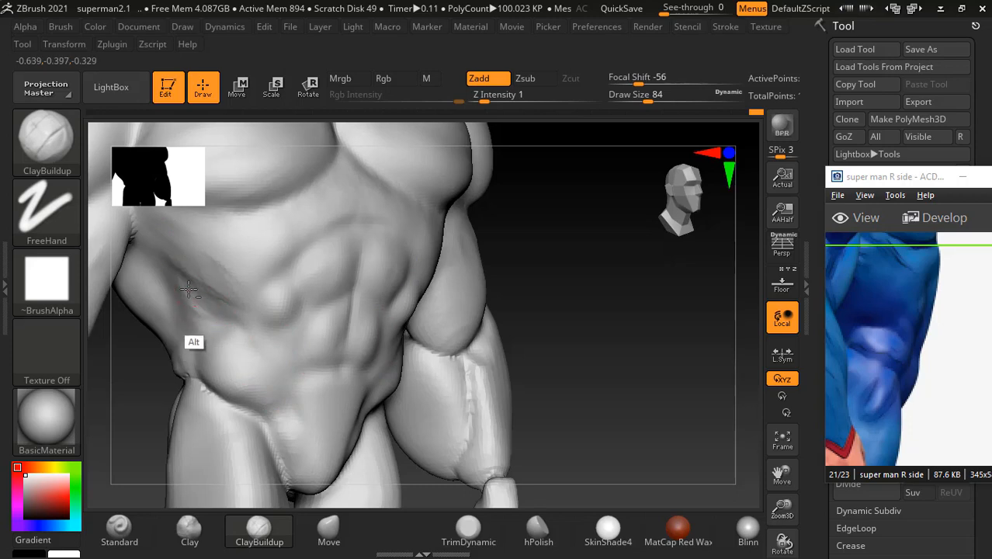
pyautogui.press('shift')
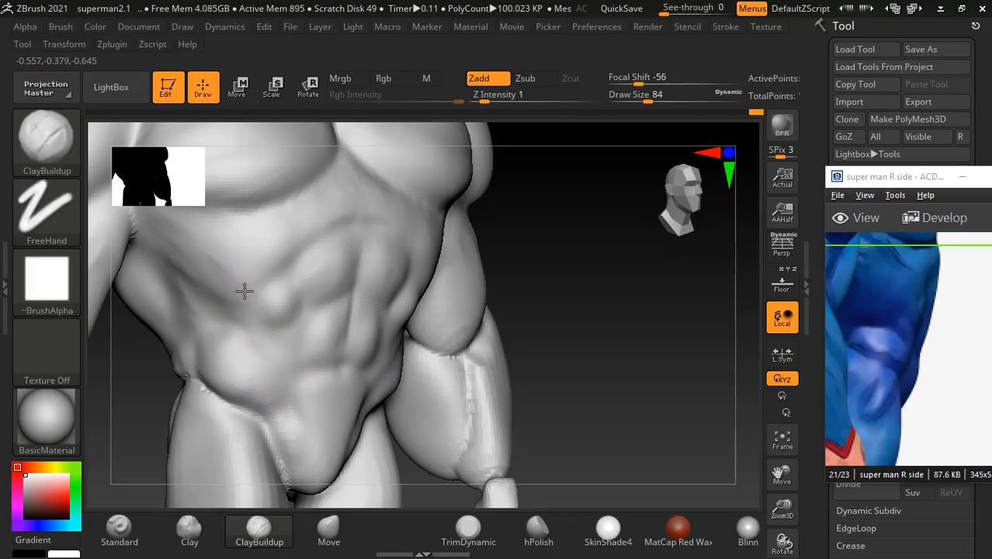
pyautogui.press('shift')
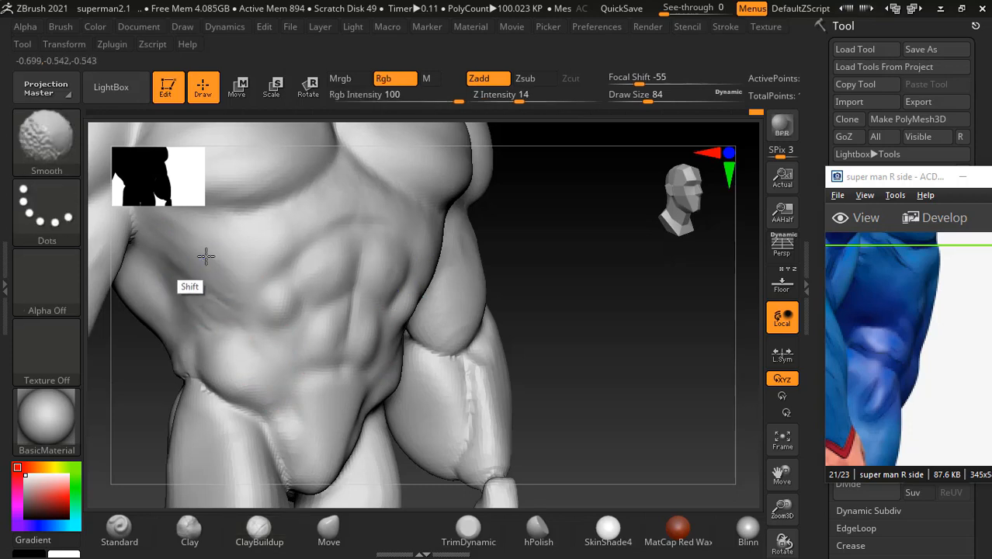
pyautogui.press('alt')
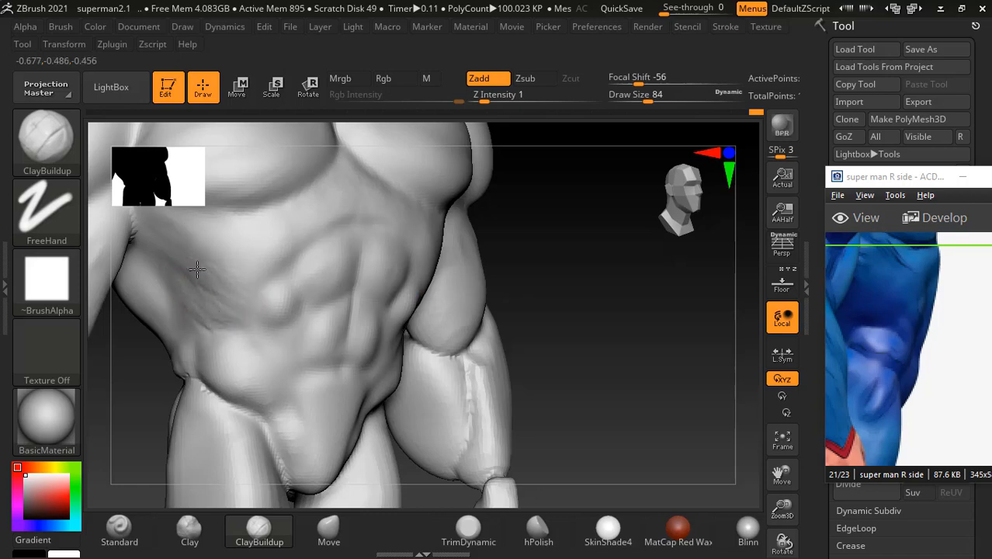
pyautogui.press('shift')
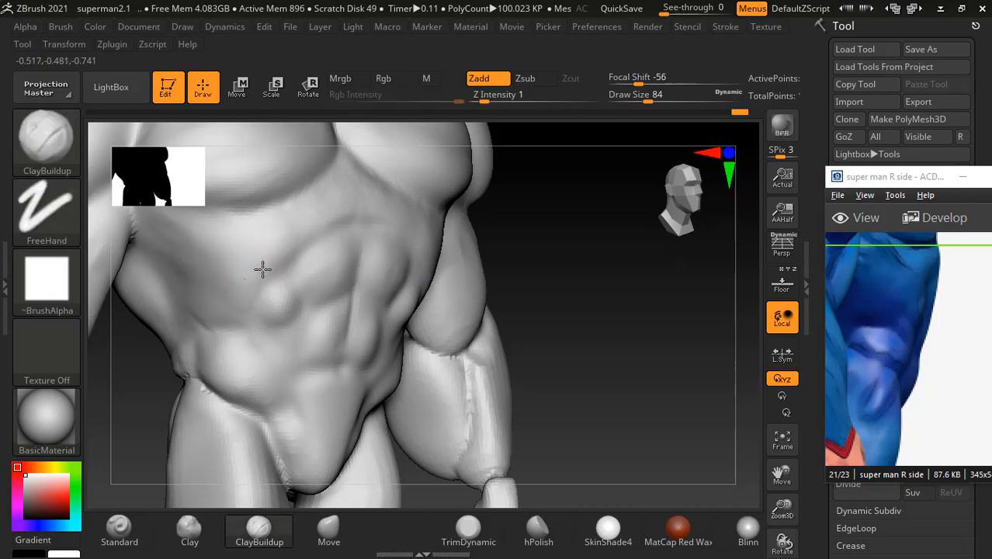
# - Check the torso from the front, and soften the strokes across the side ribs toward the upper obliques
pyautogui.moveTo(534, 301)
pyautogui.mouseDown()
pyautogui.moveTo(569, 281)
pyautogui.moveTo(552, 374)
pyautogui.mouseUp()
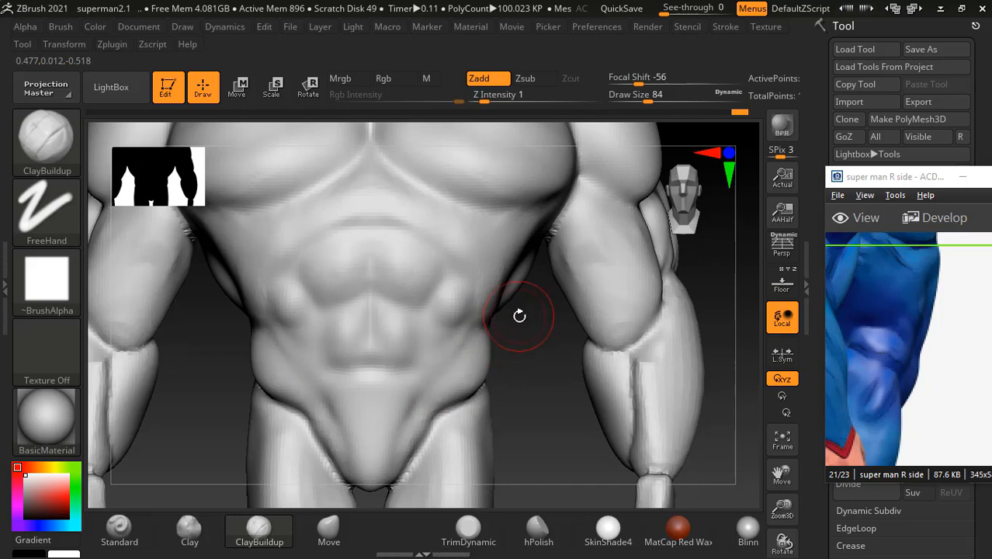
pyautogui.moveTo(534, 372); pyautogui.dragTo(540, 361)
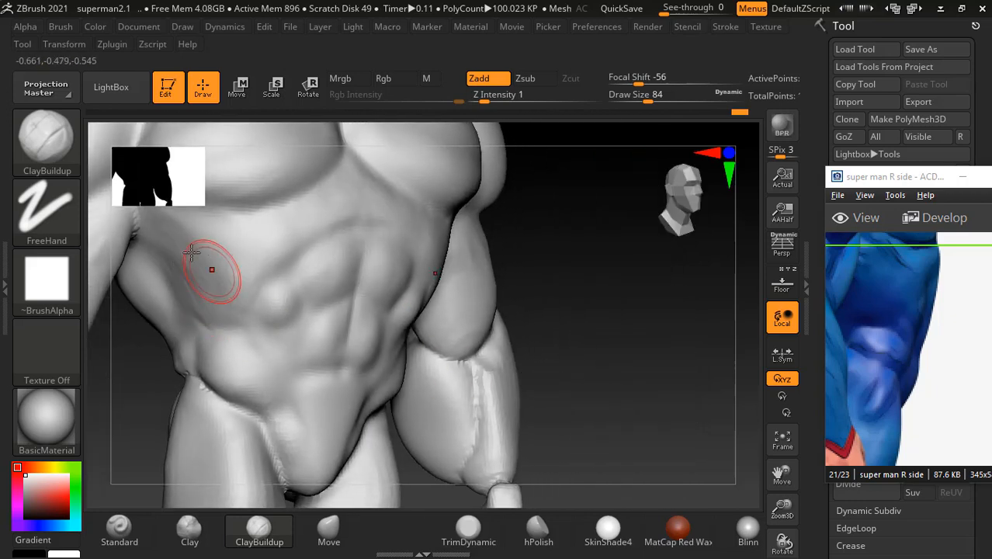
pyautogui.press('shift')
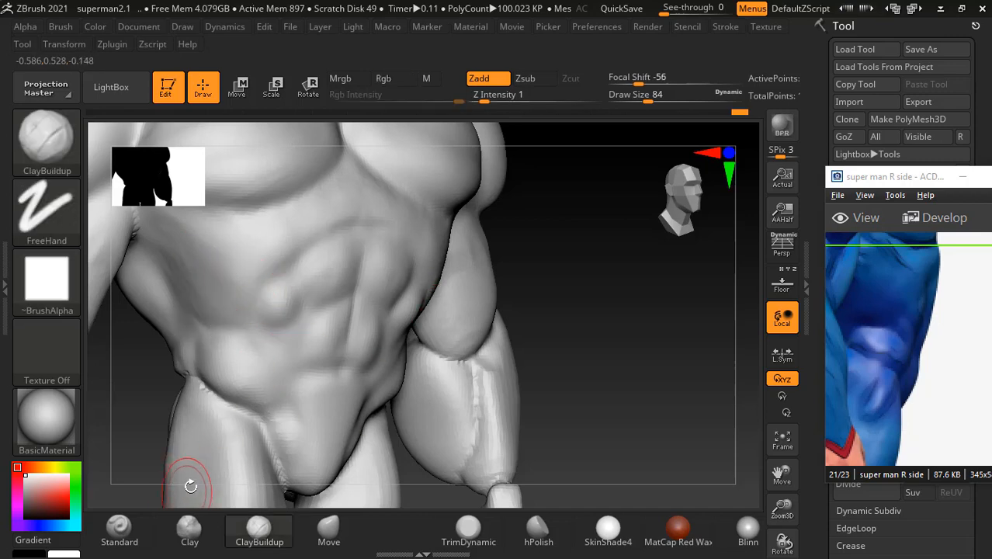
# - Compare the torso's side ribs and underside of the chest with the same area of the side reference image
pyautogui.scroll(5, 901, 338)
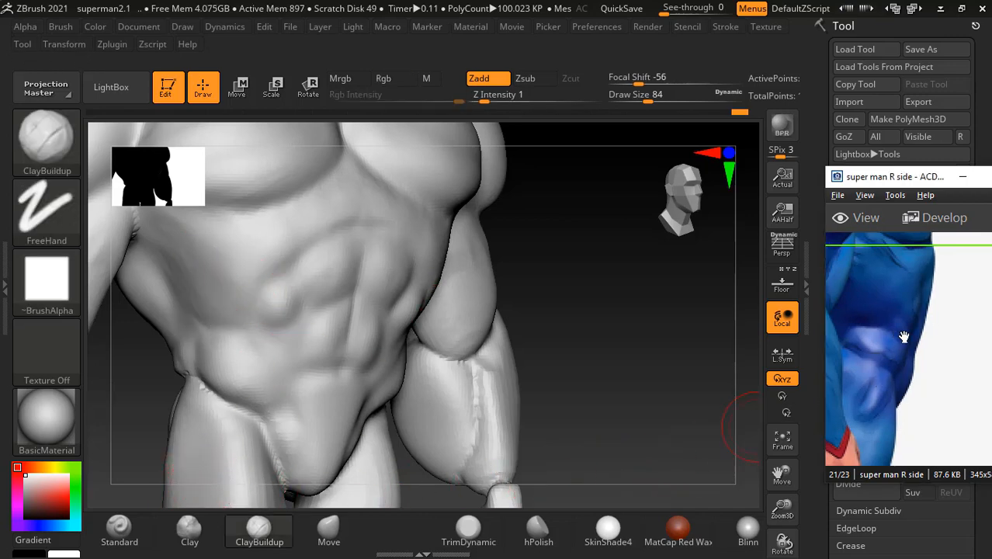
pyautogui.moveTo(905, 309); pyautogui.dragTo(906, 313)
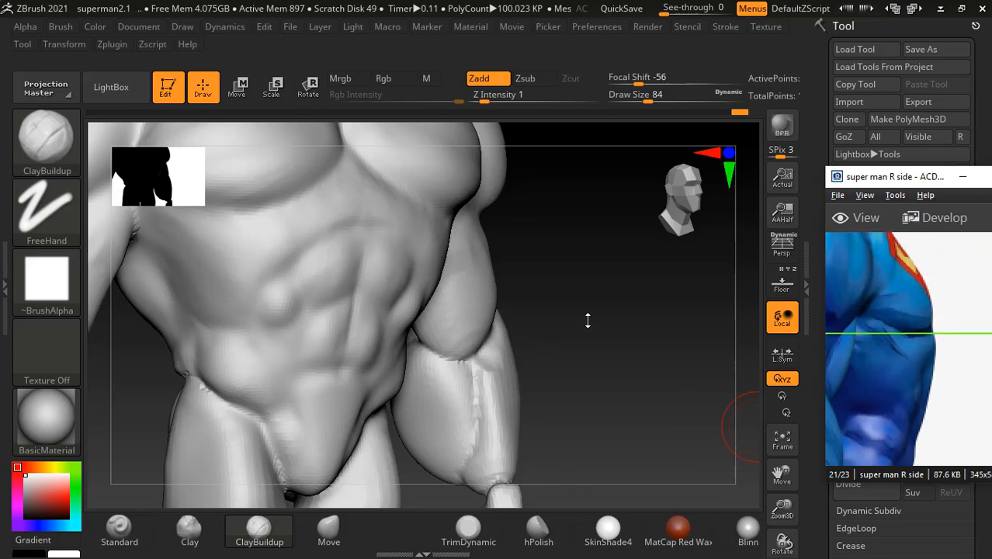
pyautogui.moveTo(588, 321)
pyautogui.mouseDown()
pyautogui.moveTo(518, 332)
pyautogui.moveTo(549, 365)
pyautogui.moveTo(256, 289)
pyautogui.mouseUp()
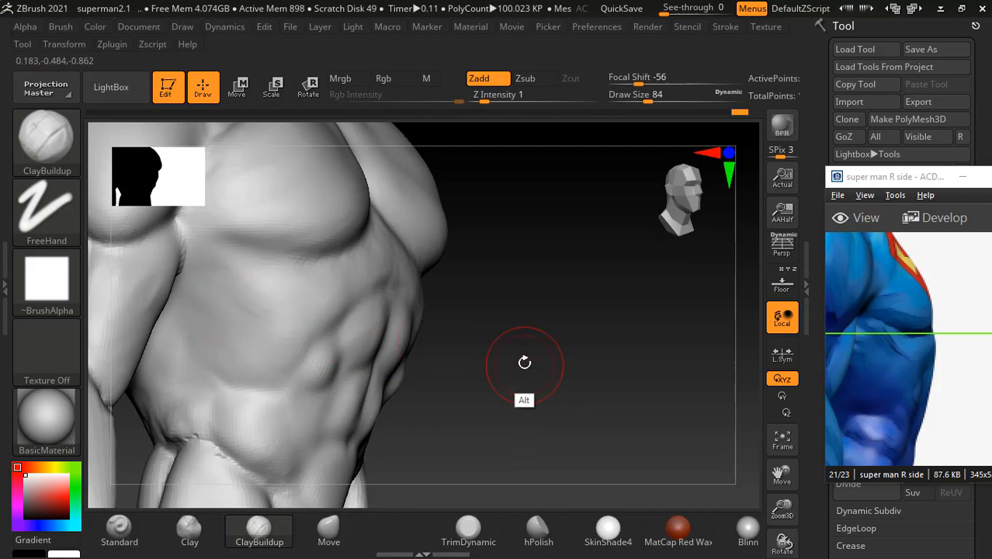
pyautogui.keyDown('alt'); pyautogui.moveTo(523, 362); pyautogui.dragTo(520, 347); pyautogui.keyUp('alt')
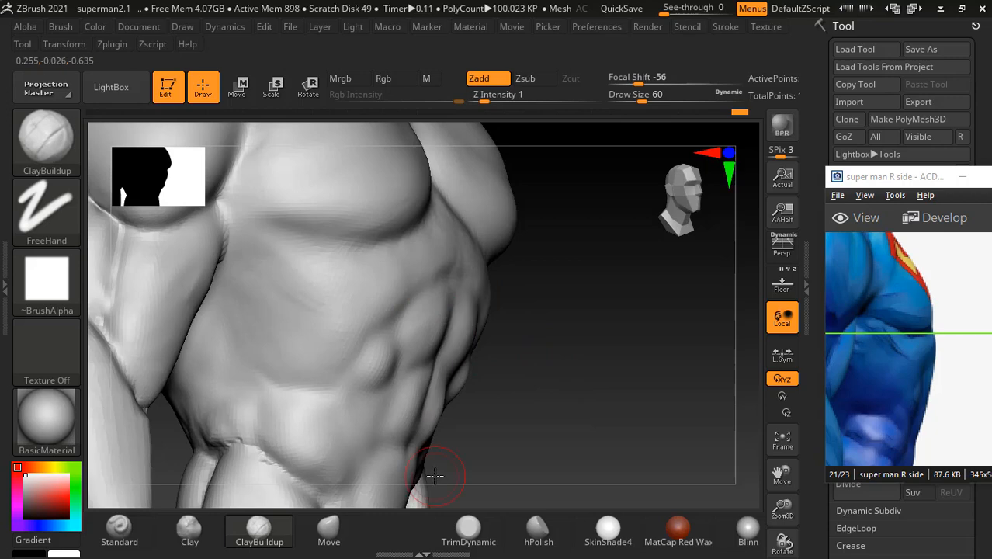
# - Switch to the ZBrush Digital Sculpting Human Anatomy folder and open page 071 in a maximized ACDSee window
pyautogui.hotkey('alt', 'Tab')
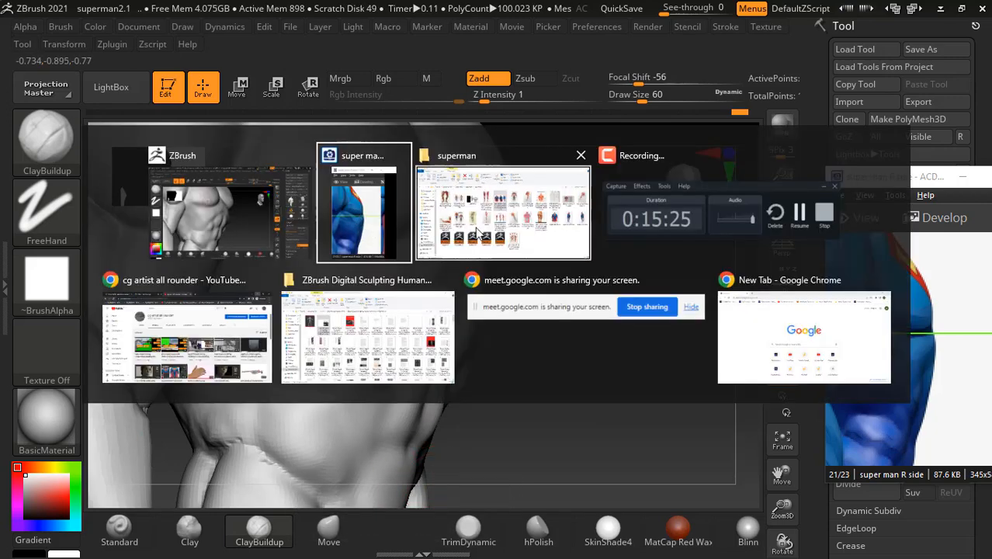
pyautogui.click(371, 309)
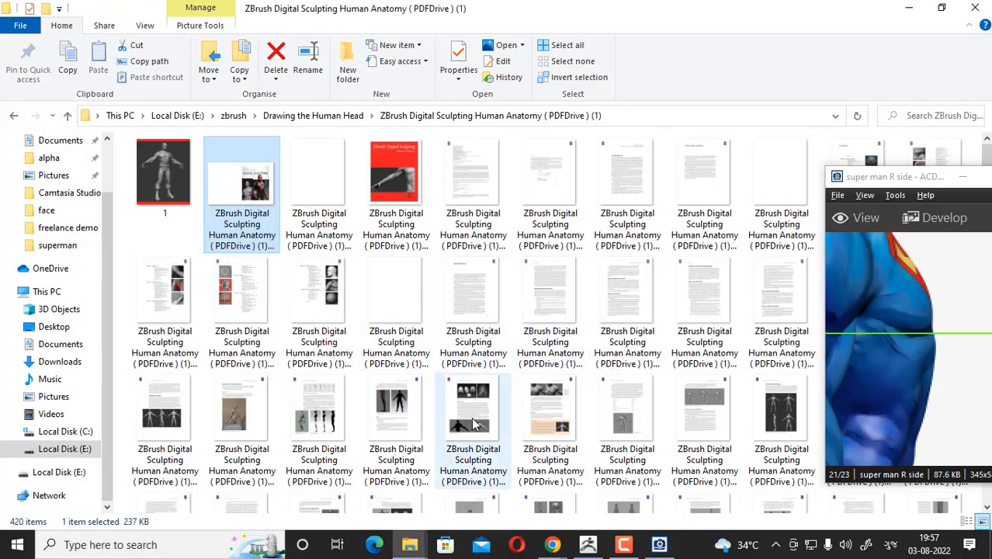
pyautogui.scroll(-5, 489, 388)
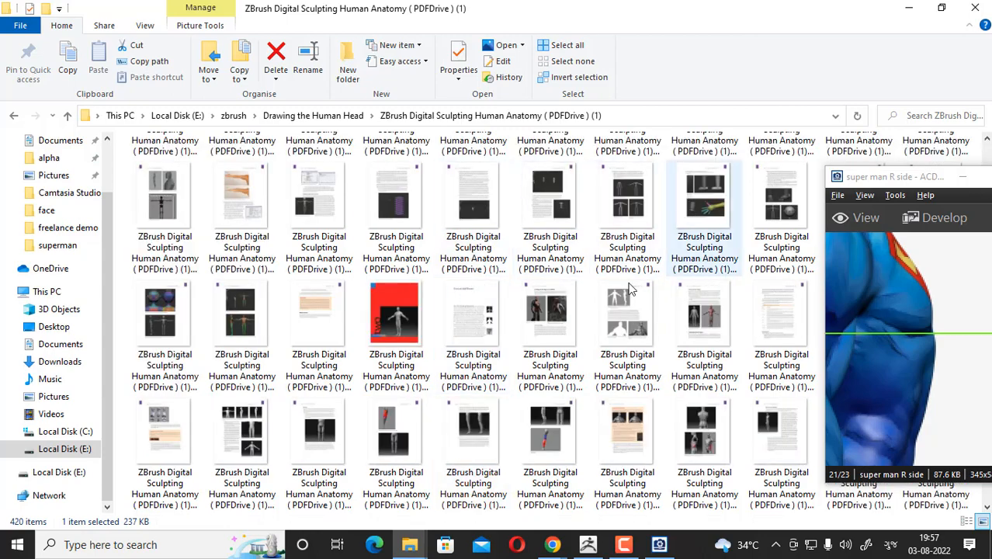
pyautogui.click(551, 438)
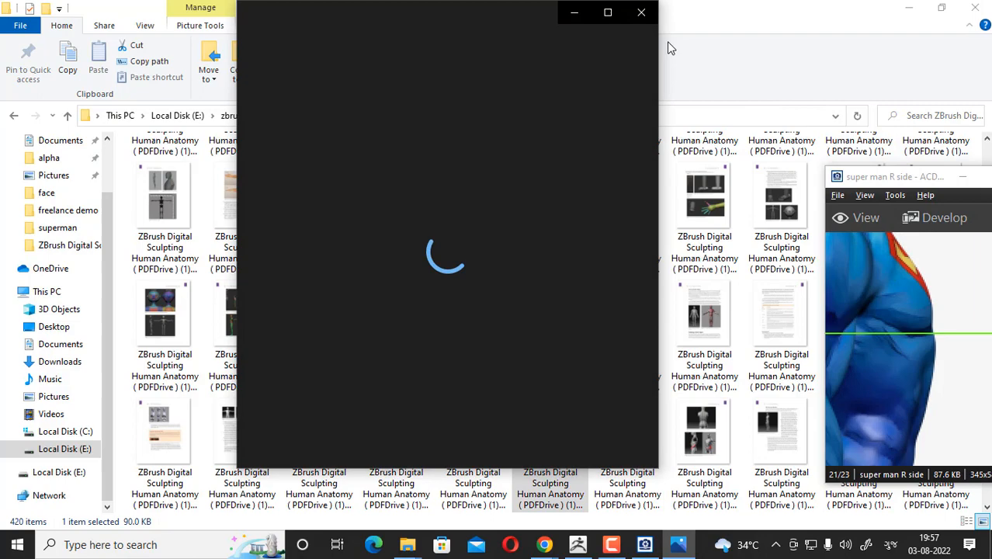
pyautogui.click(641, 11)
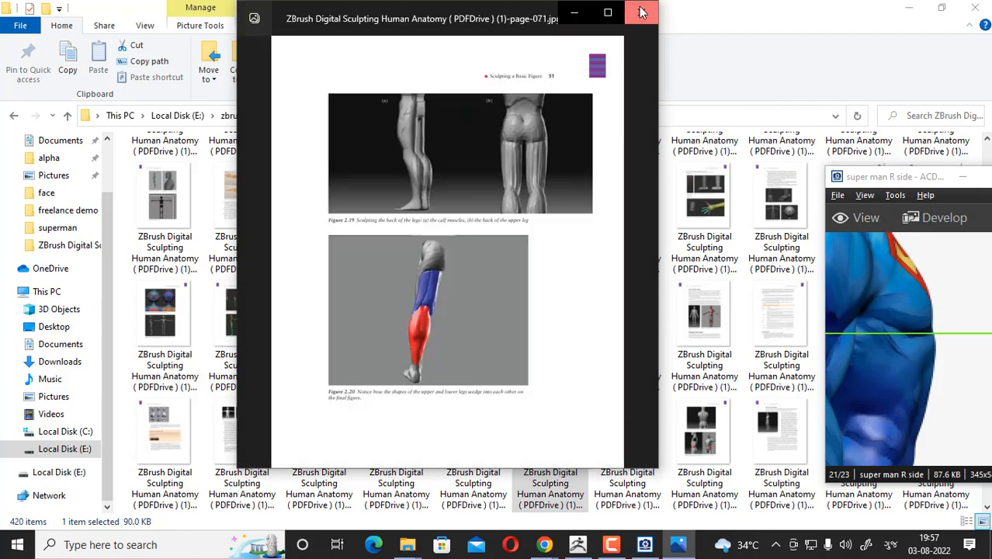
pyautogui.rightClick(562, 423)
pyautogui.moveTo(590, 227)
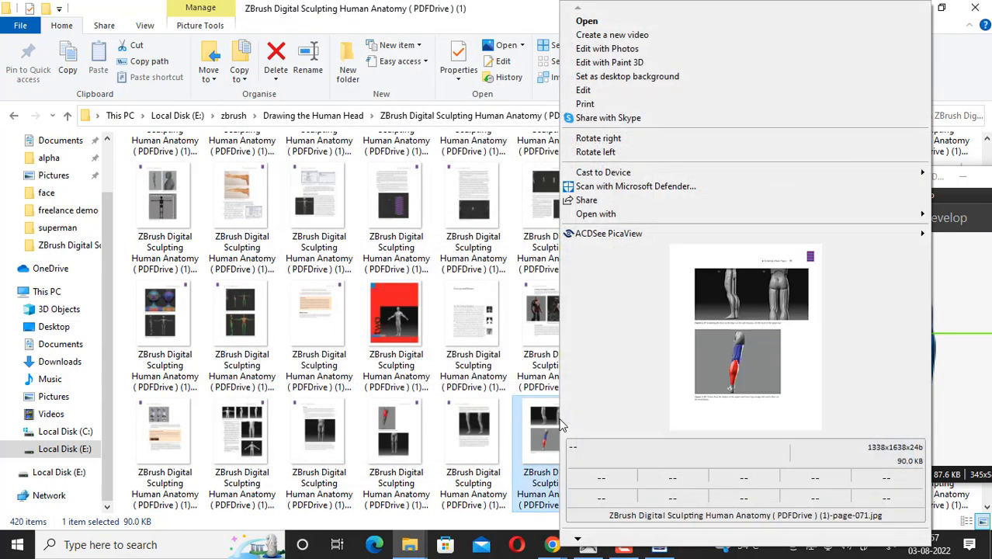
pyautogui.click(779, 326)
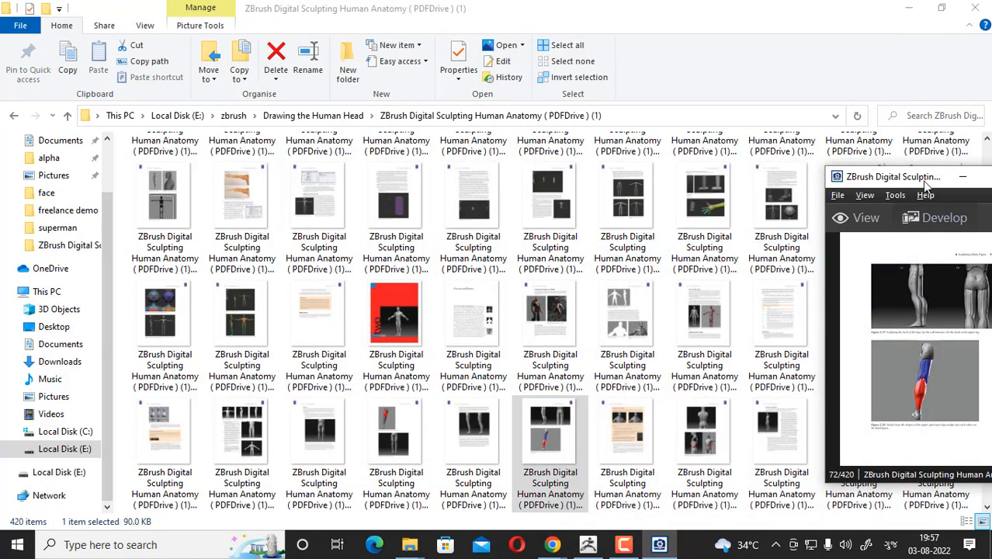
pyautogui.doubleClick(923, 181)
# - Find the anatomy page with Figures 4.27 and 4.28 of the Serratus and External oblique, and examine them enlarged
pyautogui.scroll(-4, 598, 297)
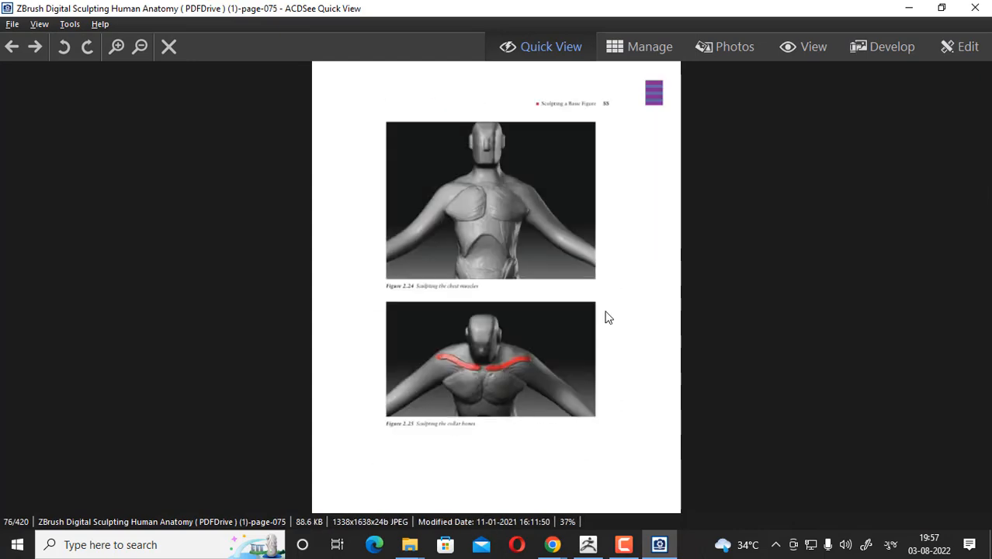
pyautogui.scroll(-14, 608, 317)
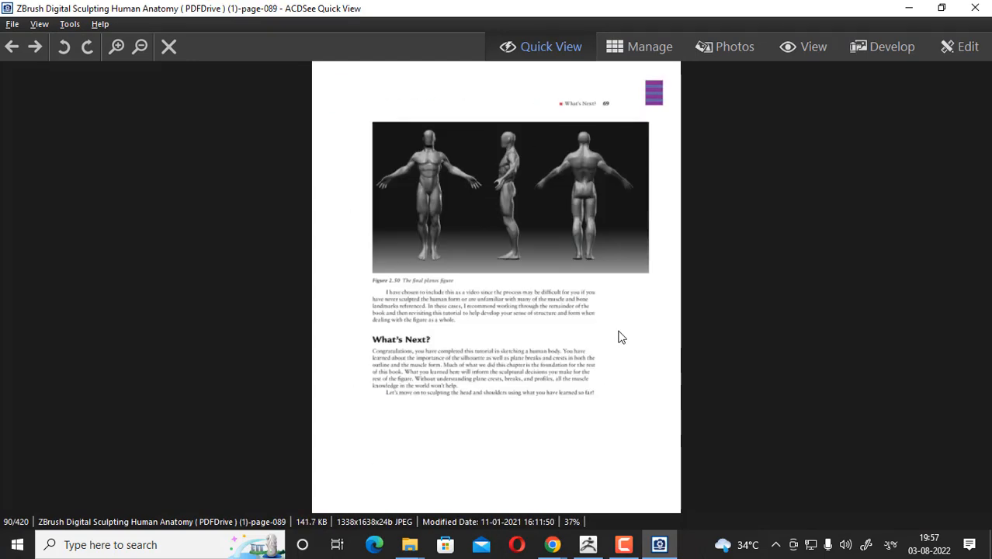
pyautogui.scroll(-20, 619, 336)
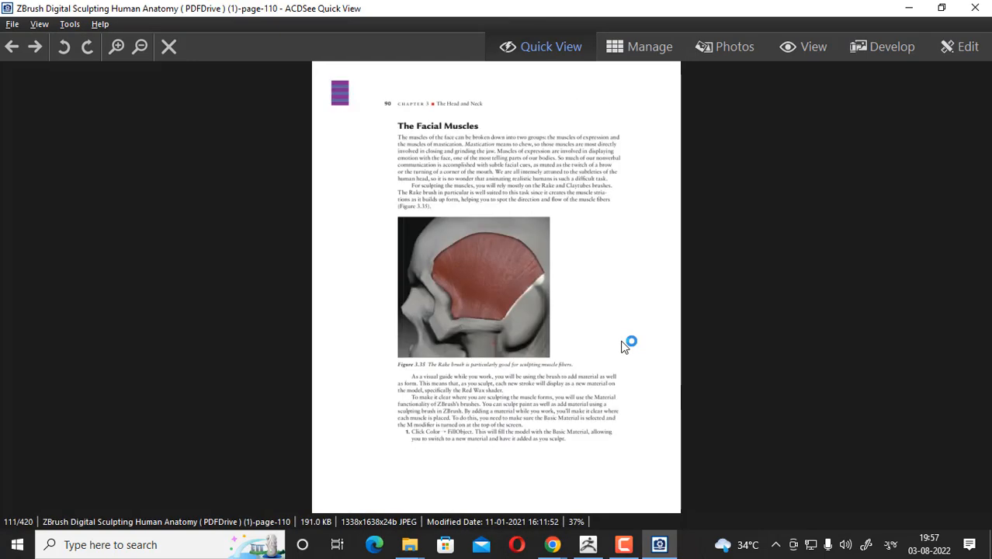
pyautogui.scroll(-20, 621, 346)
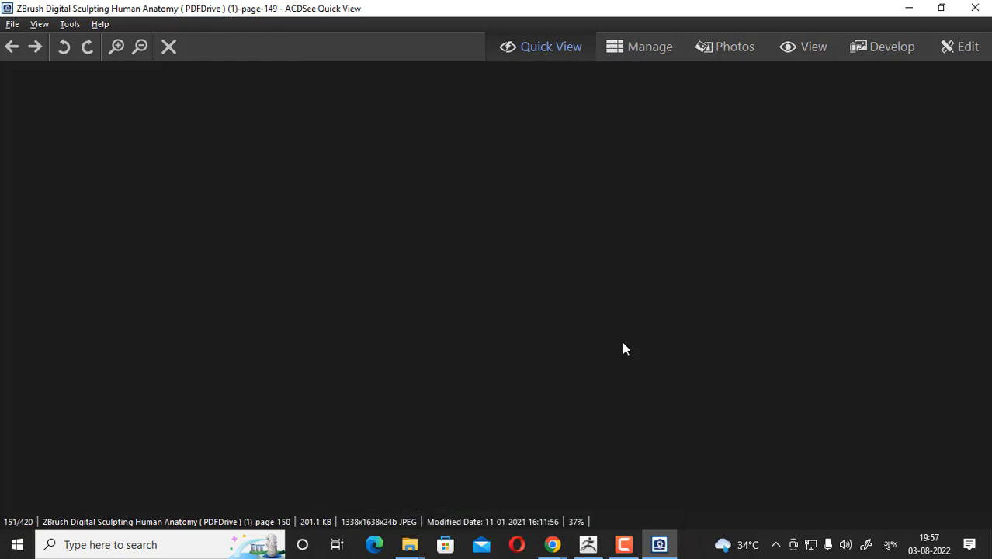
pyautogui.scroll(-15, 622, 349)
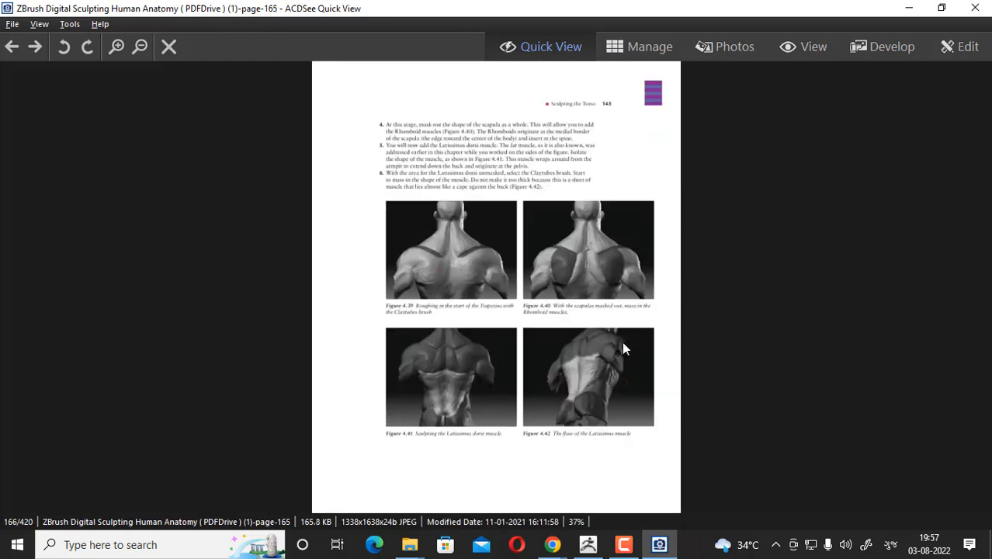
pyautogui.scroll(5, 622, 348)
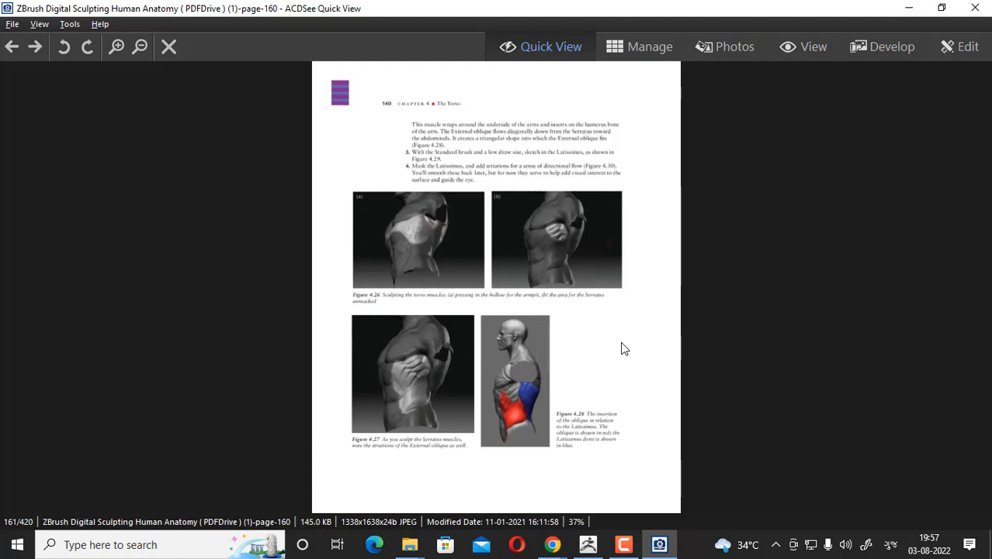
pyautogui.keyDown('ctrl'); pyautogui.scroll(4, 624, 349); pyautogui.keyUp('ctrl')
pyautogui.moveTo(581, 376); pyautogui.dragTo(624, 208)
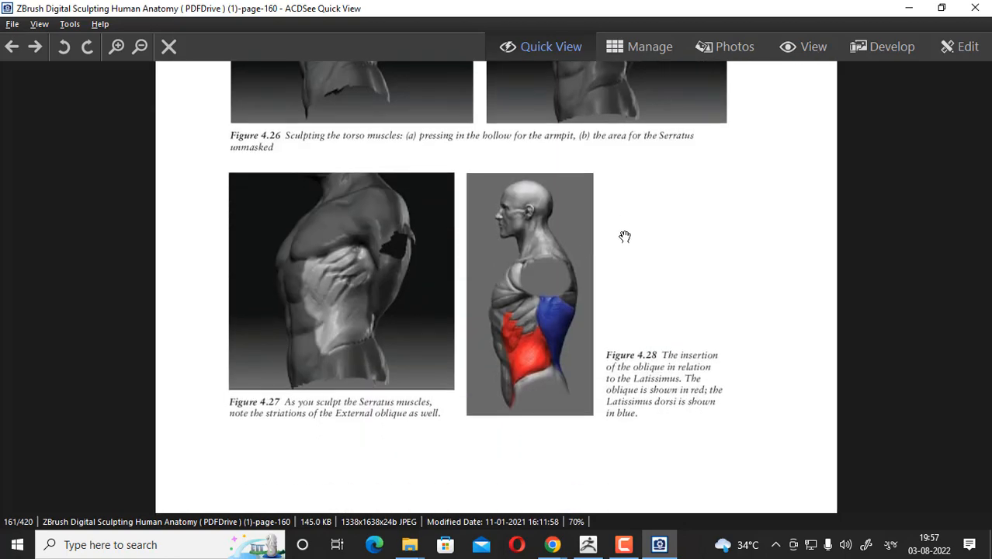
pyautogui.keyDown('ctrl'); pyautogui.scroll(3, 622, 260); pyautogui.keyUp('ctrl')
pyautogui.moveTo(590, 323); pyautogui.dragTo(633, 247)
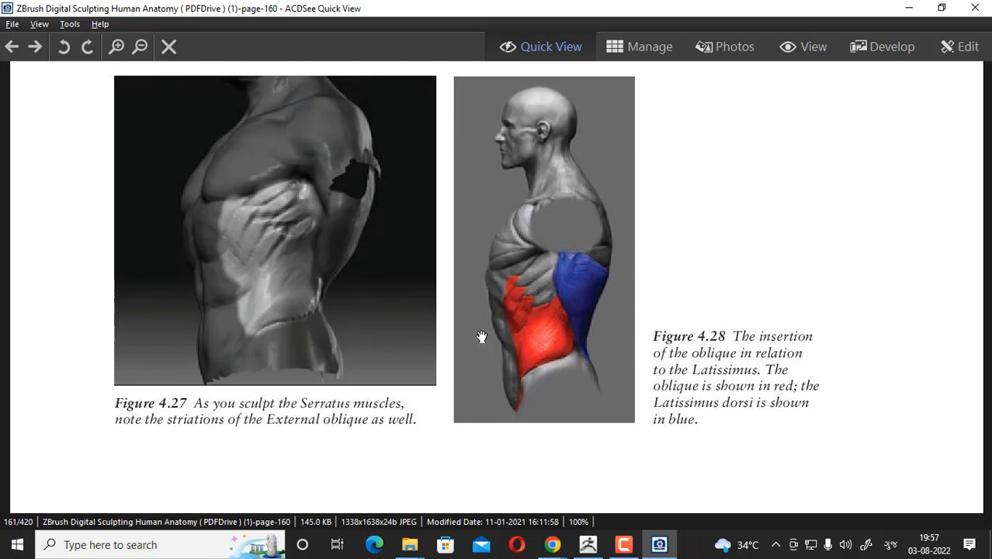
# - Shrink the anatomy page to a small floating window framing Figures 4.27 and 4.28, and return to ZBrush
pyautogui.doubleClick(669, 6)
pyautogui.moveTo(786, 255); pyautogui.dragTo(704, 257)
pyautogui.keyDown('ctrl'); pyautogui.scroll(-3, 710, 260); pyautogui.keyUp('ctrl')
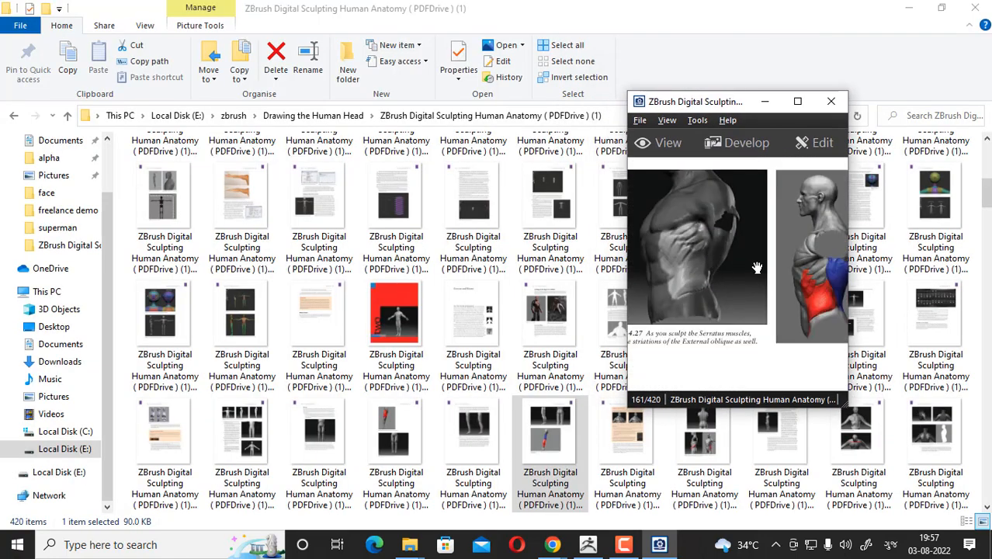
pyautogui.click(624, 544)
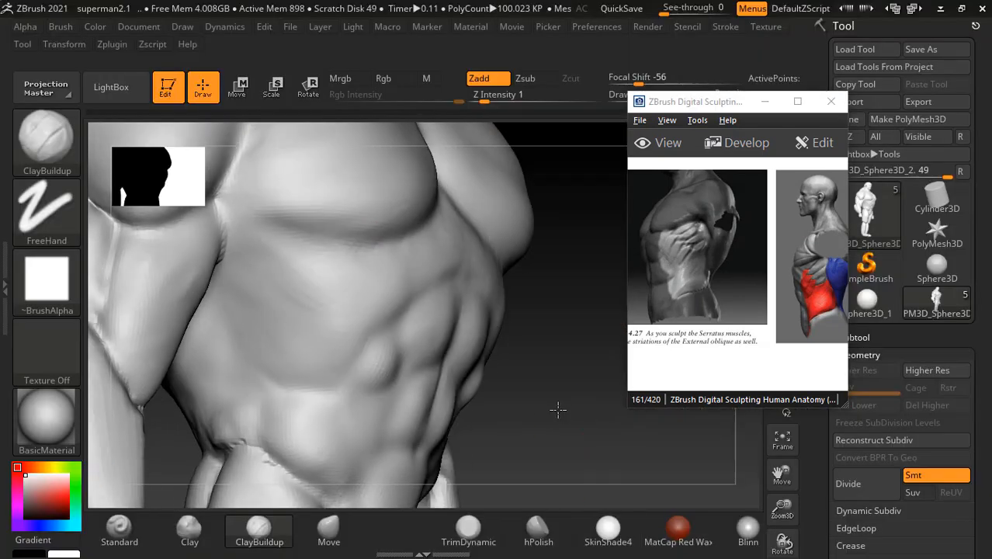
# - Isolate the torso polygroup by hiding the arms and other body parts, and compare its side with the anatomy figures
pyautogui.keyDown('ctrl'); pyautogui.keyDown('shift'); pyautogui.click(361, 368); pyautogui.keyUp('shift'); pyautogui.keyUp('ctrl')
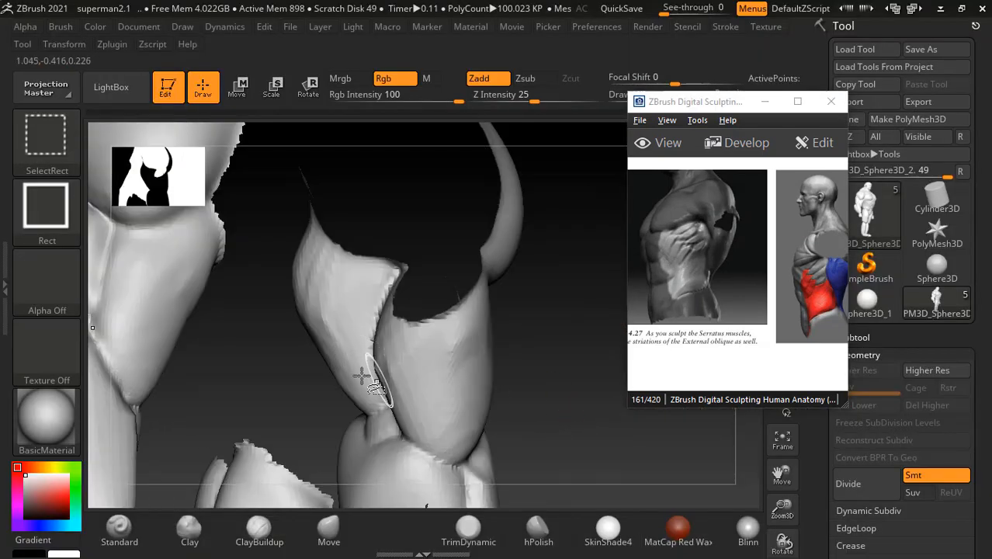
pyautogui.keyDown('ctrl'); pyautogui.keyDown('shift'); pyautogui.click(289, 360); pyautogui.keyUp('shift'); pyautogui.keyUp('ctrl')
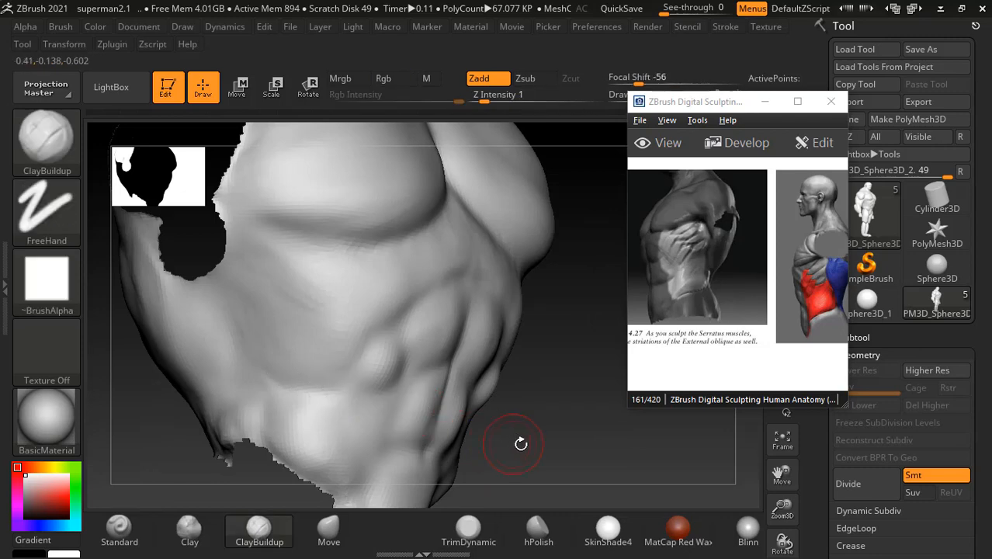
pyautogui.moveTo(573, 428); pyautogui.dragTo(617, 421)
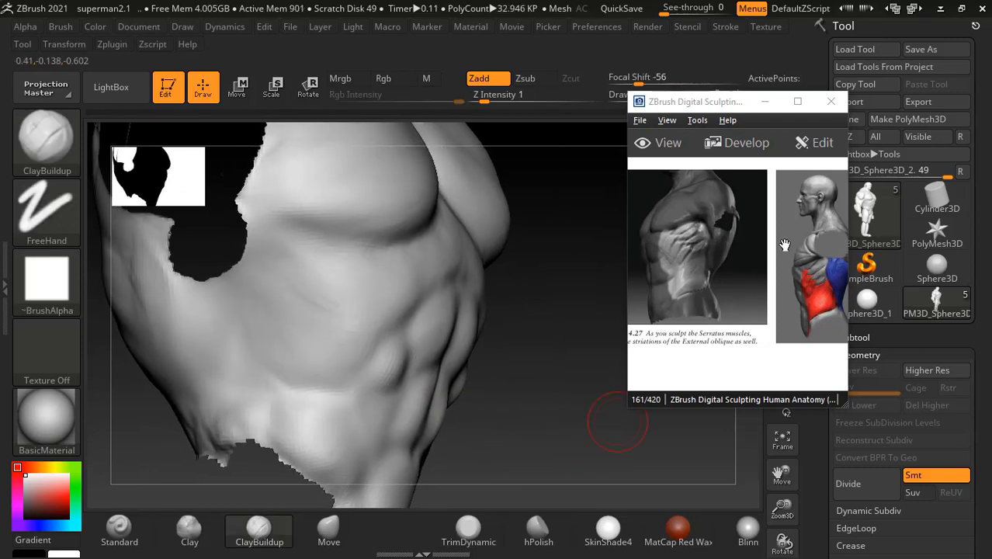
pyautogui.moveTo(545, 412); pyautogui.dragTo(551, 395)
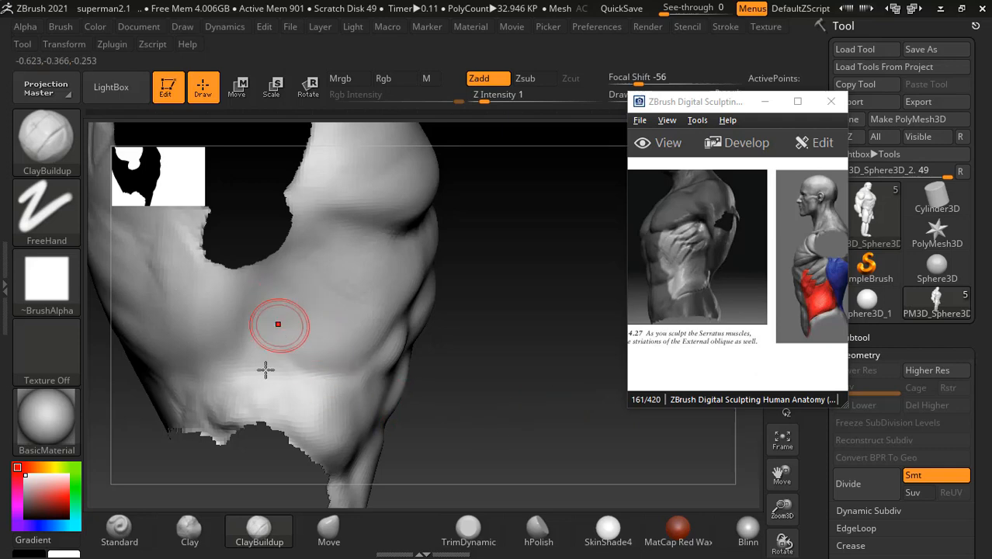
# - Carve the crease between the rib cage and the Latissimus toward the oblique with the Standard brush at focal shift 59 and draw size 20
pyautogui.click(120, 530)
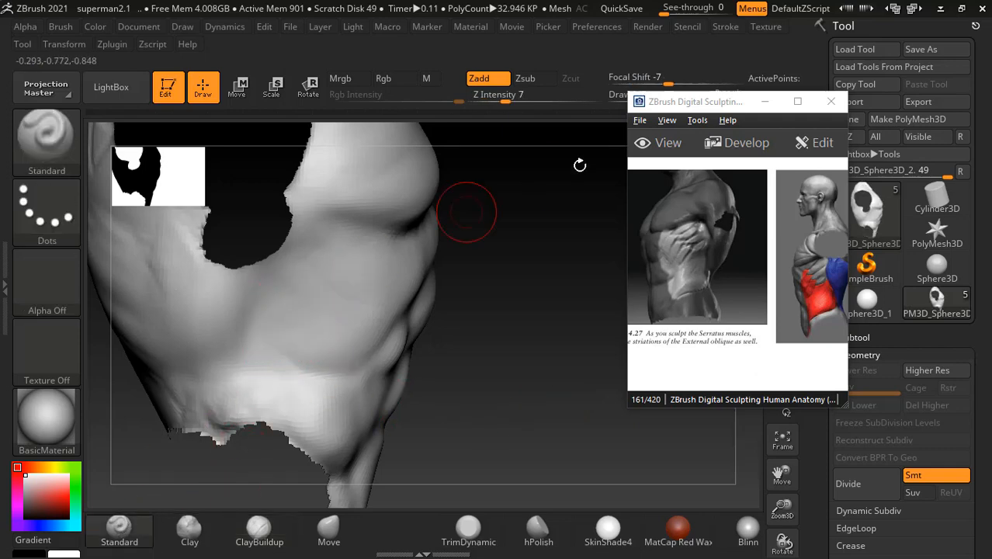
pyautogui.moveTo(680, 101); pyautogui.dragTo(717, 138)
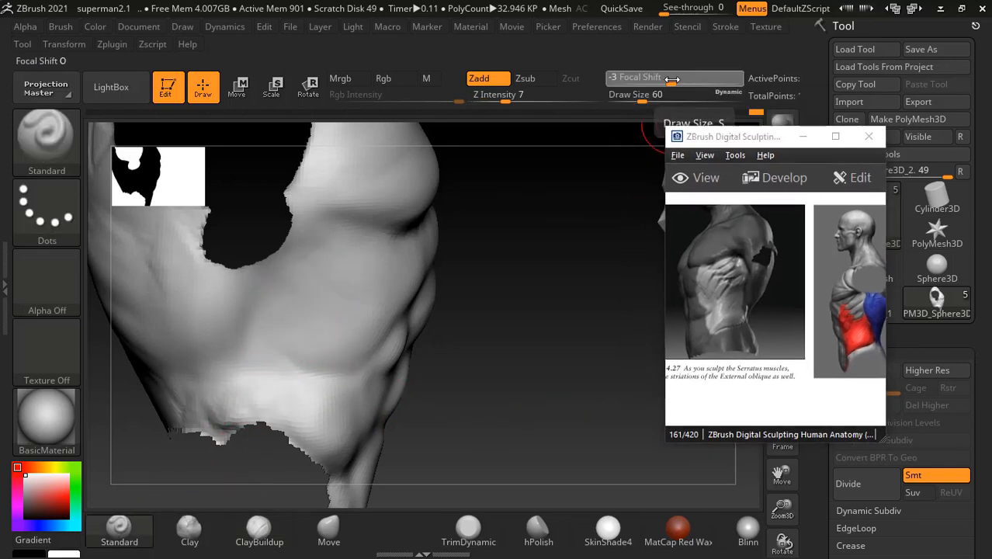
pyautogui.click(672, 79)
pyautogui.moveTo(671, 79); pyautogui.dragTo(669, 79)
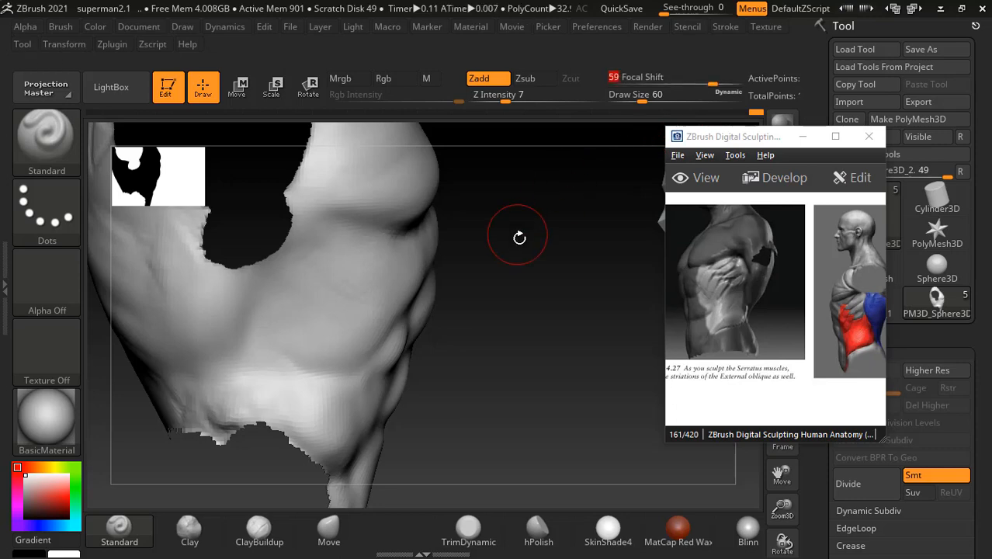
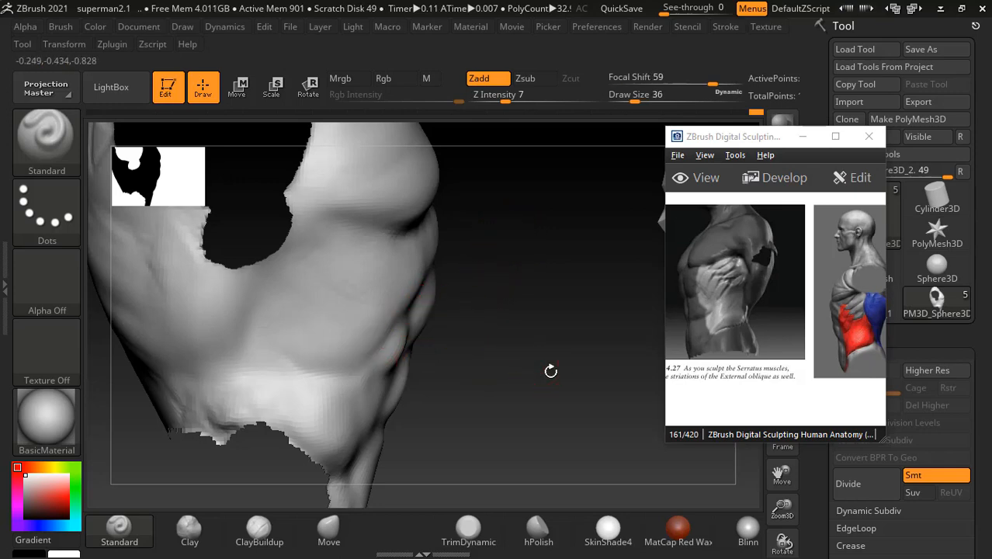
pyautogui.moveTo(550, 371); pyautogui.dragTo(454, 388)
pyautogui.press('shift')
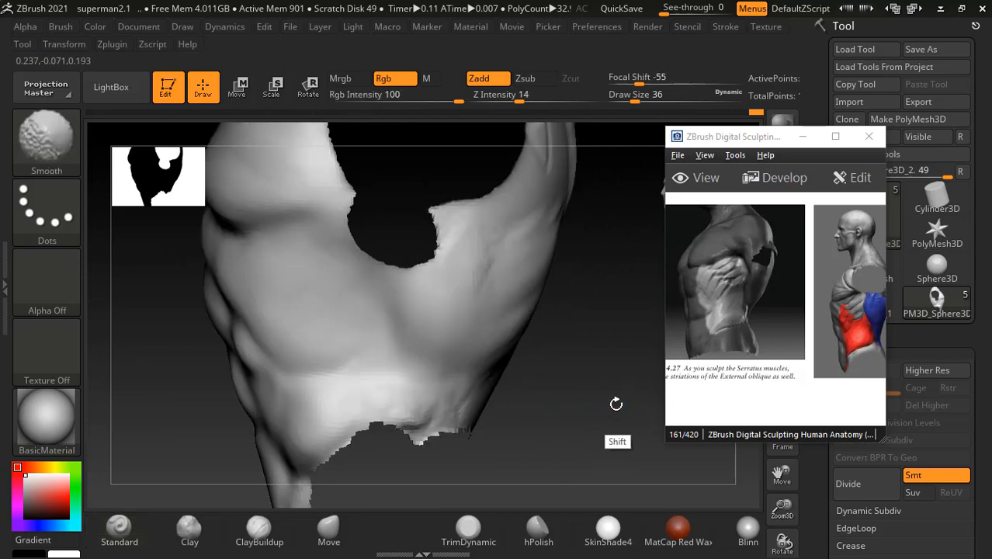
pyautogui.keyDown('shift'); pyautogui.moveTo(579, 386); pyautogui.dragTo(589, 370); pyautogui.keyUp('shift')
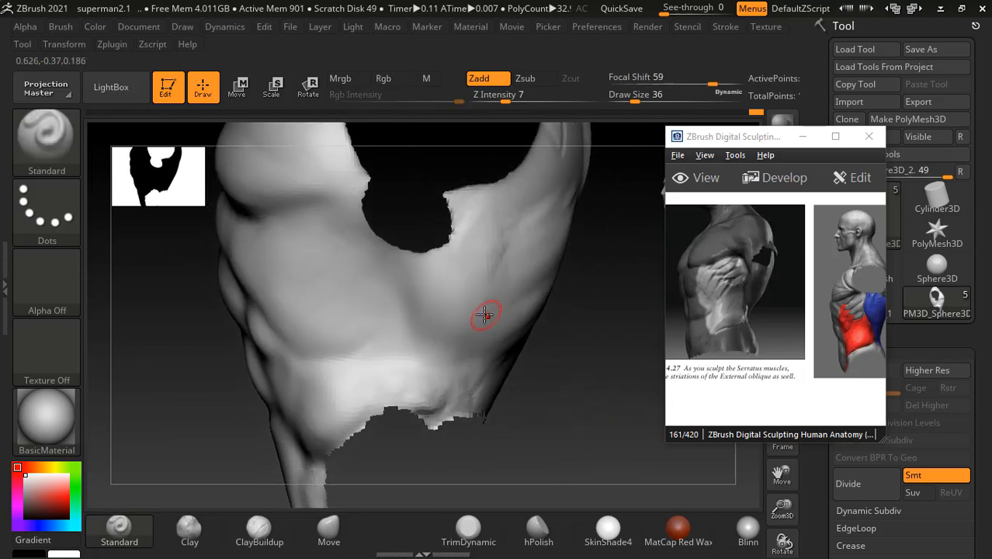
pyautogui.moveTo(483, 311); pyautogui.dragTo(472, 312, button='right')
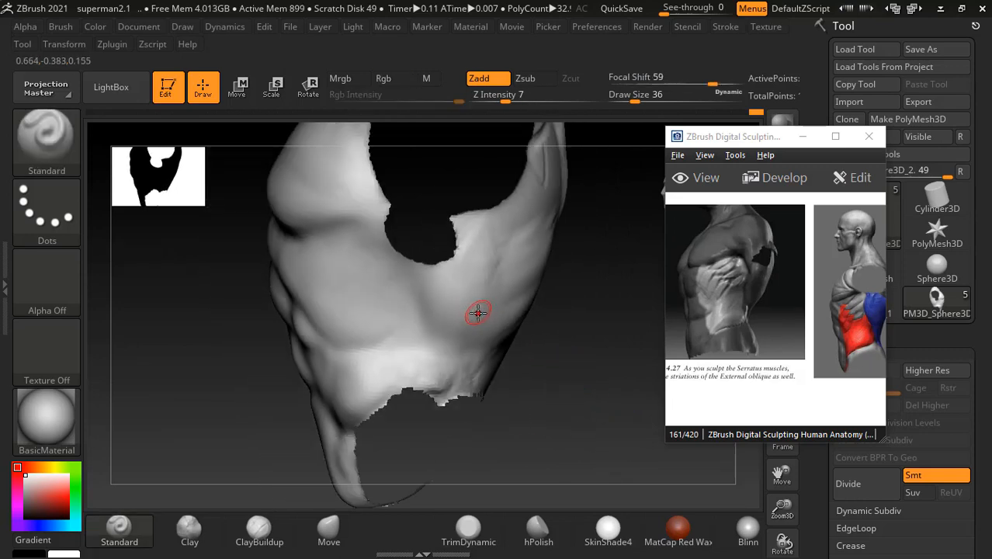
pyautogui.press('[')
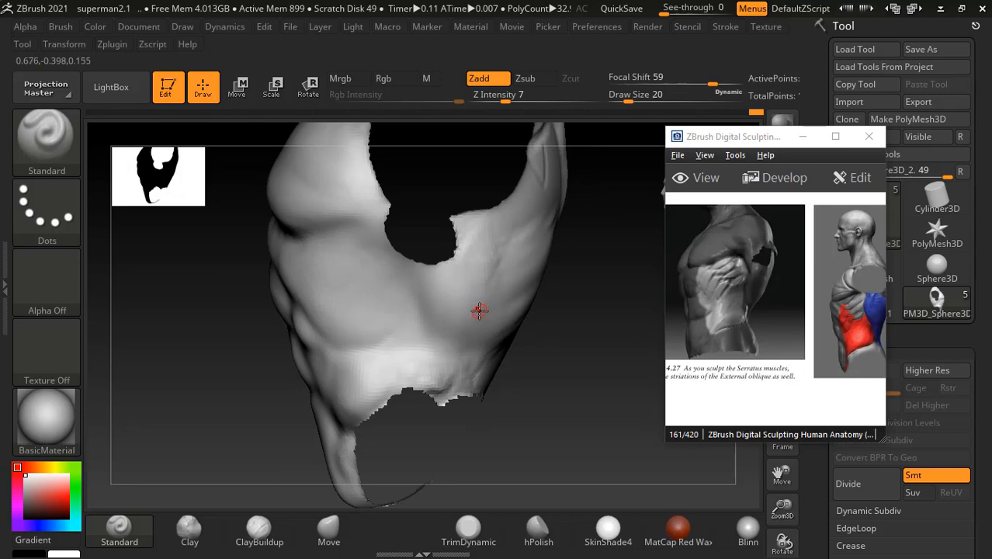
pyautogui.press('alt')
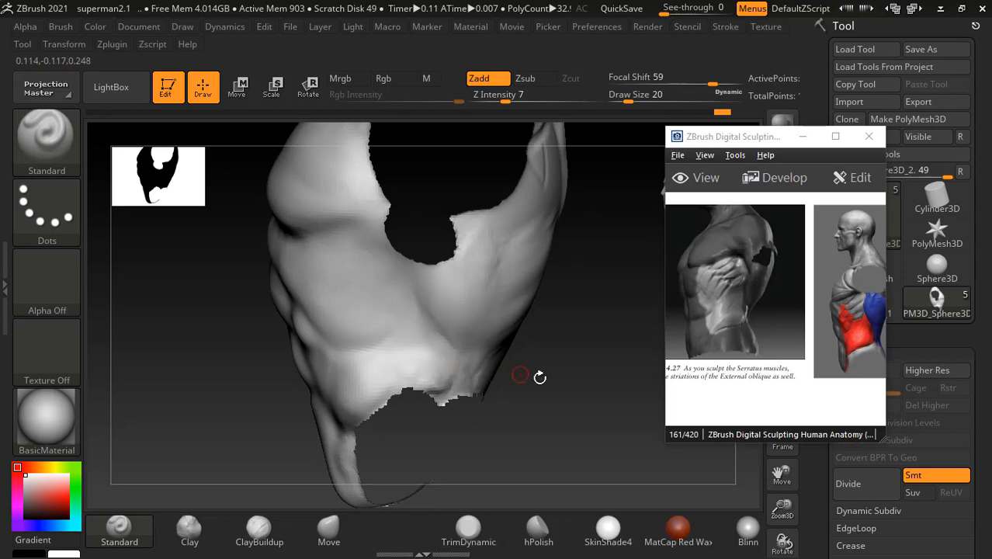
pyautogui.moveTo(525, 376); pyautogui.dragTo(532, 377)
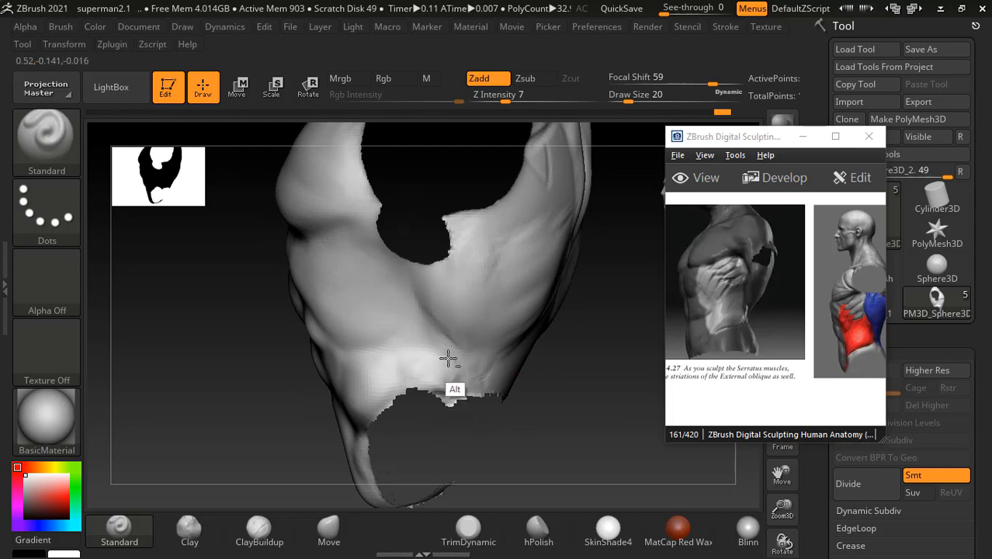
# - Build up the External oblique above the hip with the ClayBuildup brush at intensity 1 and draw size 48
pyautogui.click(259, 532)
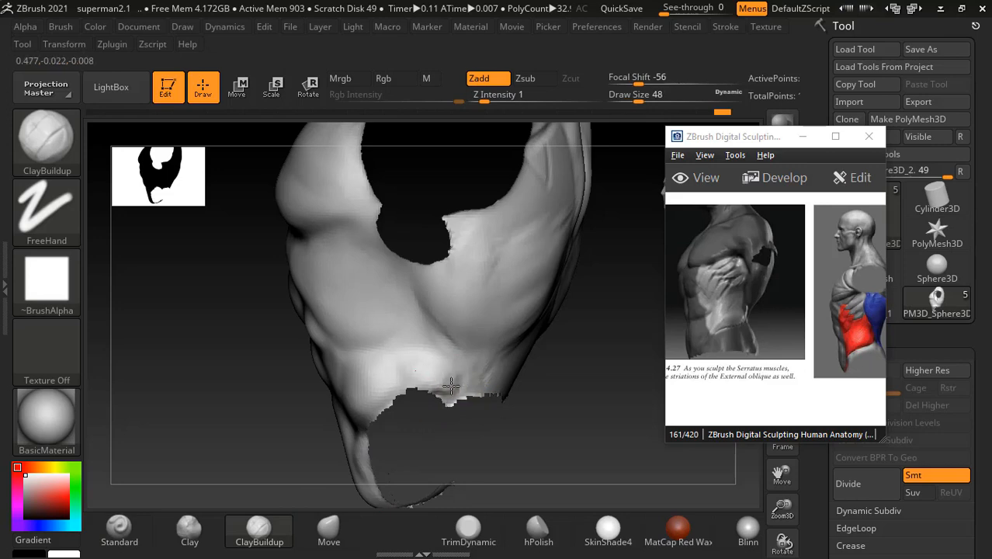
pyautogui.moveTo(450, 385)
pyautogui.mouseDown()
pyautogui.moveTo(554, 421)
pyautogui.moveTo(538, 406)
pyautogui.moveTo(566, 380)
pyautogui.moveTo(483, 351)
pyautogui.mouseUp()
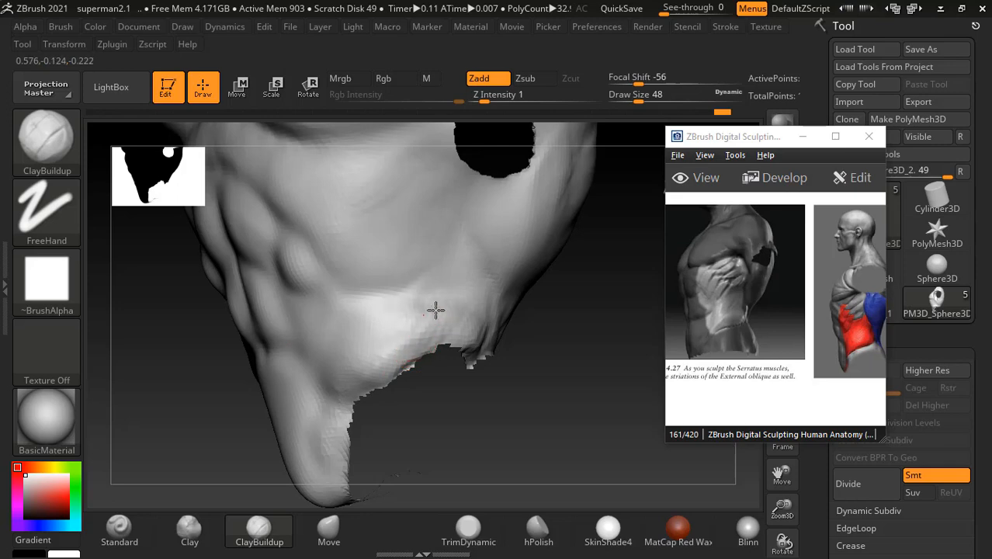
pyautogui.moveTo(536, 373)
pyautogui.mouseDown()
pyautogui.moveTo(572, 357)
pyautogui.moveTo(491, 337)
pyautogui.mouseUp()
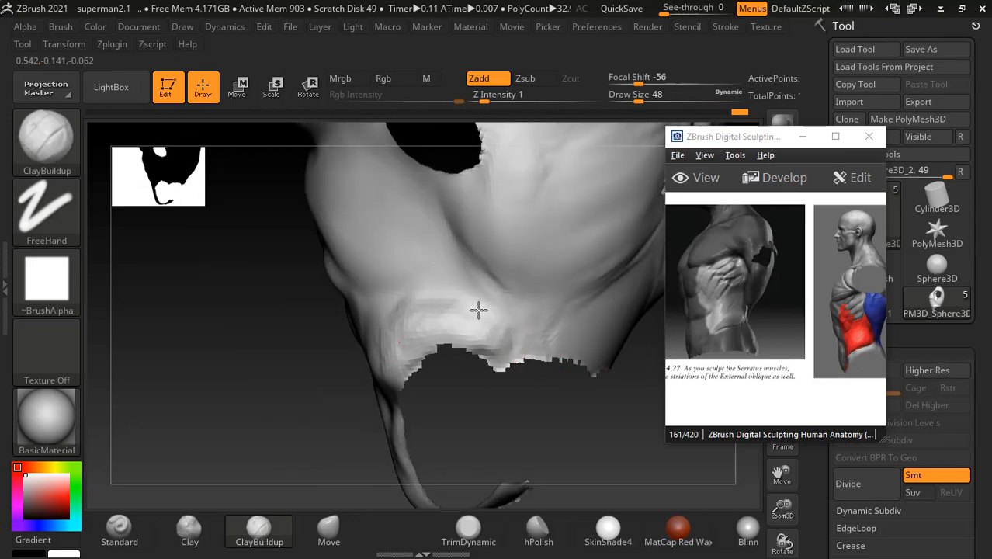
pyautogui.moveTo(381, 353)
pyautogui.mouseDown()
pyautogui.moveTo(310, 388)
pyautogui.moveTo(571, 403)
pyautogui.moveTo(527, 381)
pyautogui.moveTo(417, 273)
pyautogui.mouseUp()
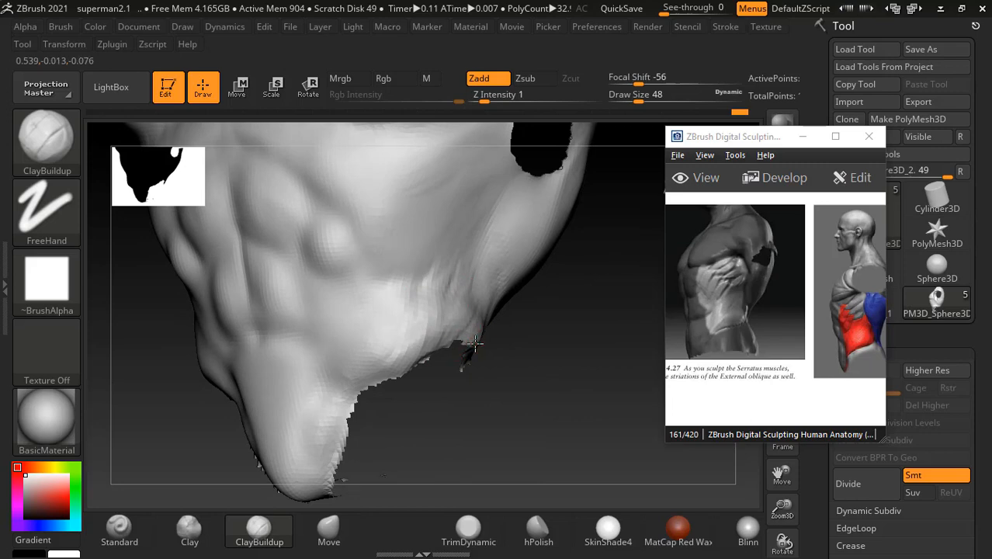
# - Unhide the whole body and smooth the ragged edge where the oblique meets the hip at the side and back
pyautogui.moveTo(561, 366); pyautogui.dragTo(564, 372)
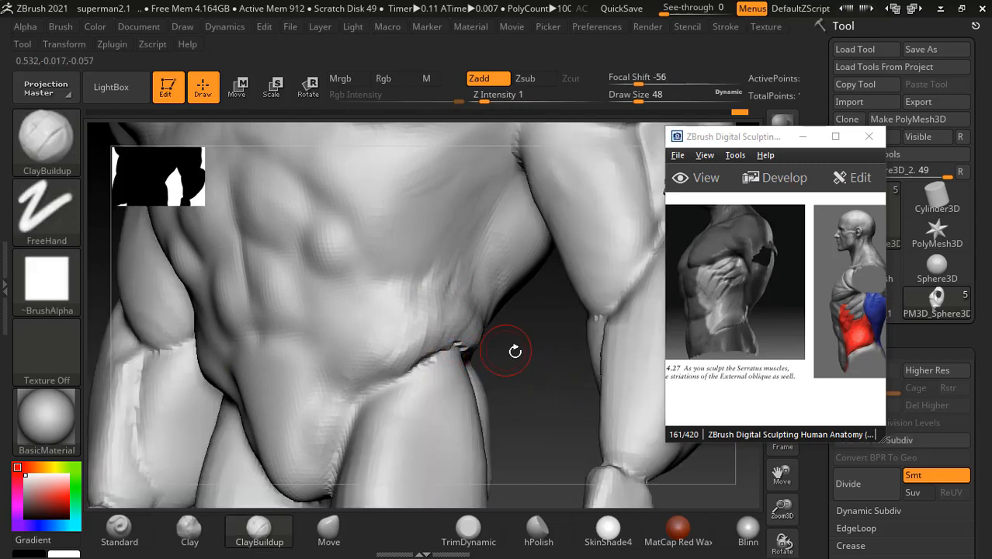
pyautogui.moveTo(515, 350); pyautogui.dragTo(470, 342)
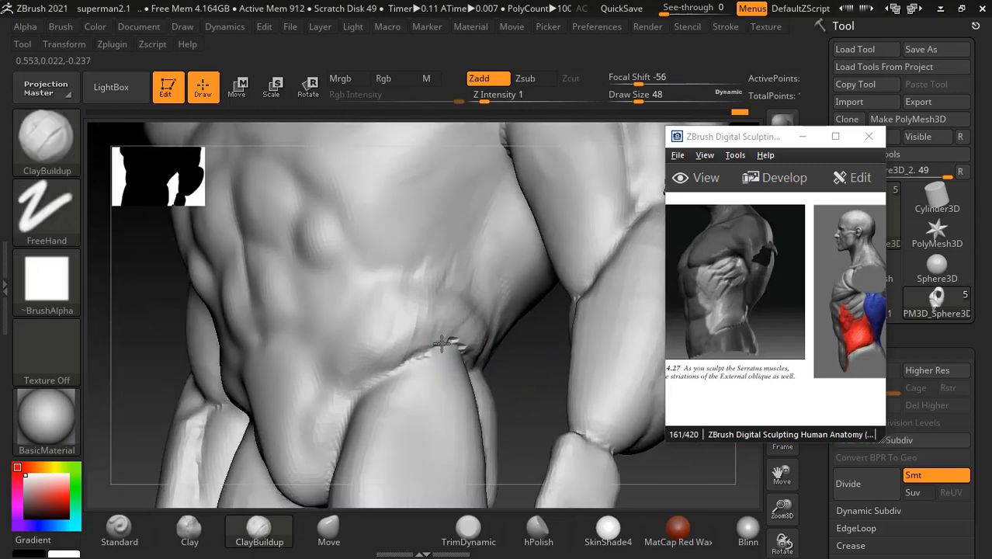
pyautogui.moveTo(539, 365)
pyautogui.mouseDown()
pyautogui.moveTo(482, 358)
pyautogui.moveTo(545, 420)
pyautogui.moveTo(283, 284)
pyautogui.moveTo(387, 314)
pyautogui.mouseUp()
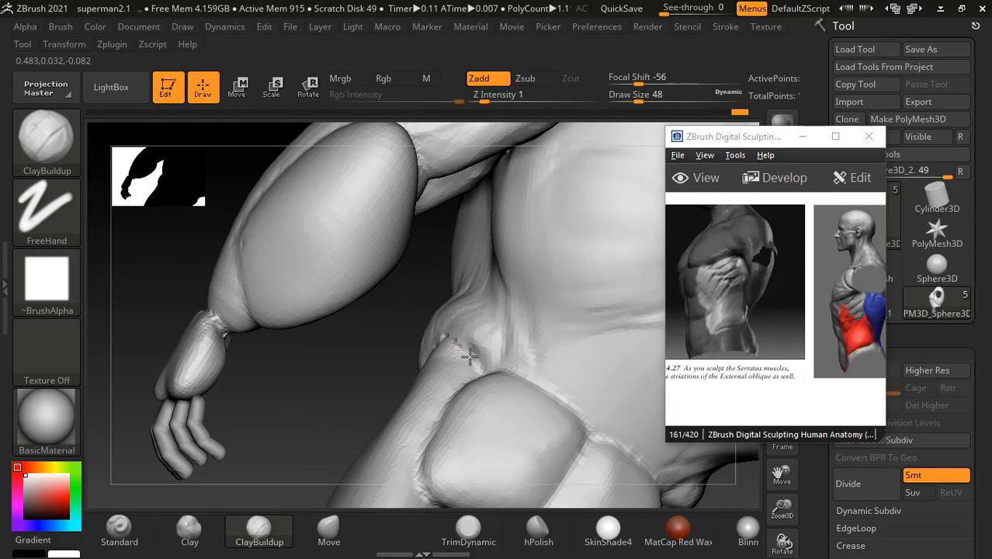
pyautogui.press('shift')
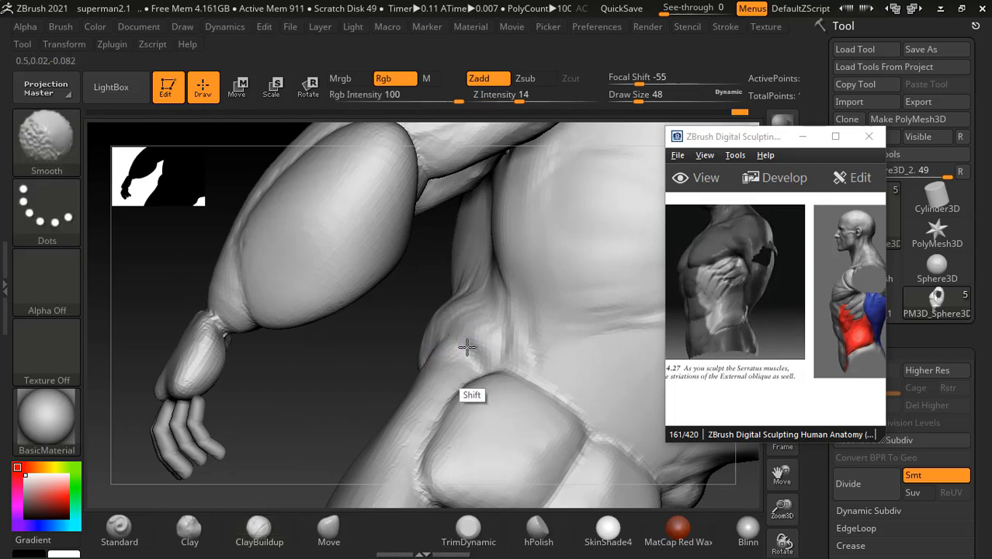
pyautogui.moveTo(177, 234)
pyautogui.mouseDown()
pyautogui.moveTo(544, 390)
pyautogui.moveTo(527, 387)
pyautogui.moveTo(560, 381)
pyautogui.moveTo(482, 326)
pyautogui.moveTo(472, 367)
pyautogui.moveTo(487, 339)
pyautogui.moveTo(467, 354)
pyautogui.mouseUp()
pyautogui.press('shift')
pyautogui.keyDown('shift'); pyautogui.moveTo(578, 406); pyautogui.dragTo(547, 398); pyautogui.keyUp('shift')
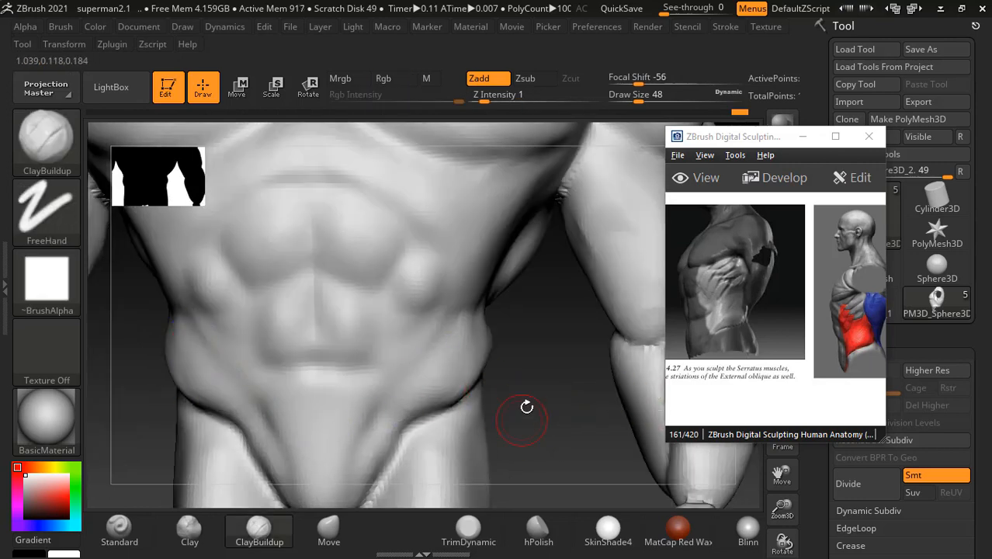
# - Refine the transition between the lower rib cage and the oblique with ClayBuildup, and smooth it
pyautogui.moveTo(528, 405); pyautogui.dragTo(522, 403)
pyautogui.moveTo(518, 403); pyautogui.dragTo(491, 304)
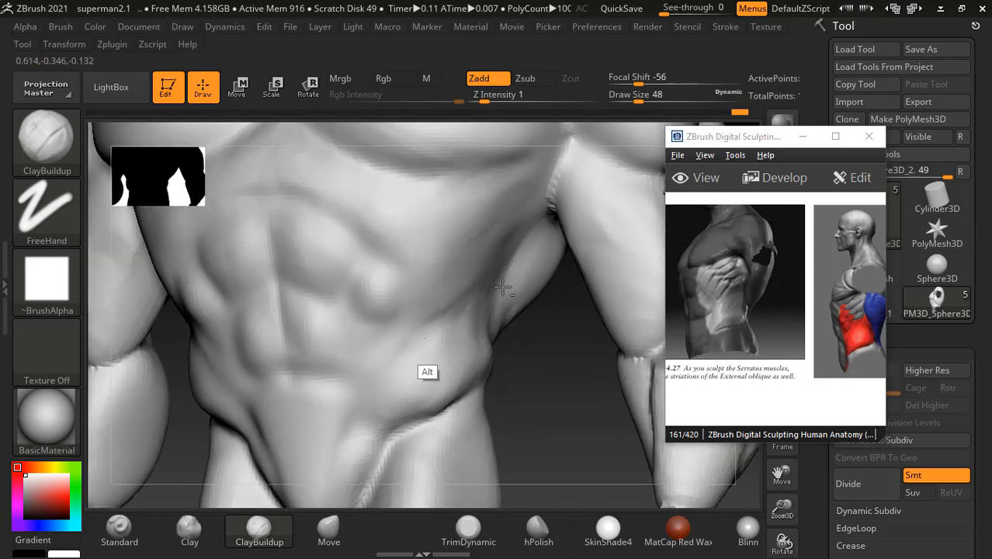
pyautogui.press('shift')
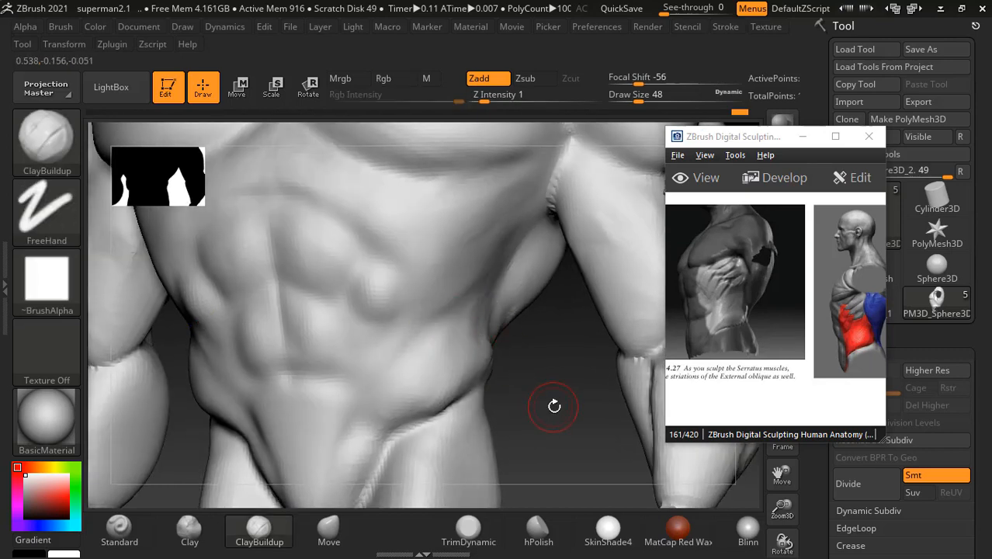
pyautogui.moveTo(554, 405)
pyautogui.mouseDown()
pyautogui.moveTo(561, 413)
pyautogui.moveTo(556, 404)
pyautogui.moveTo(497, 415)
pyautogui.mouseUp()
# - Deepen the creases around the abdominal muscles with the Standard brush at intensity 7 and draw size 28
pyautogui.click(119, 530)
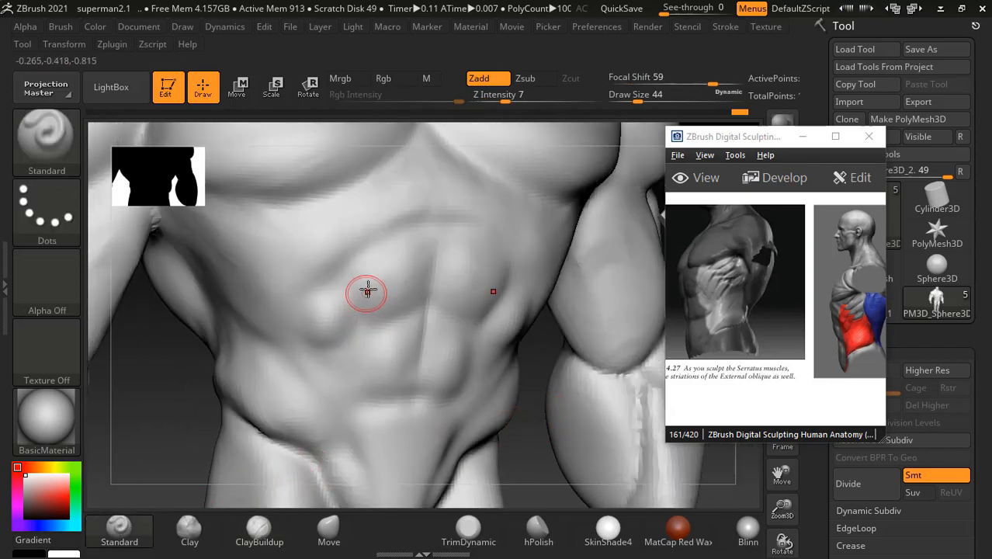
pyautogui.press('[')
pyautogui.press('[')
pyautogui.press('[')
pyautogui.press('[')
pyautogui.press('alt')
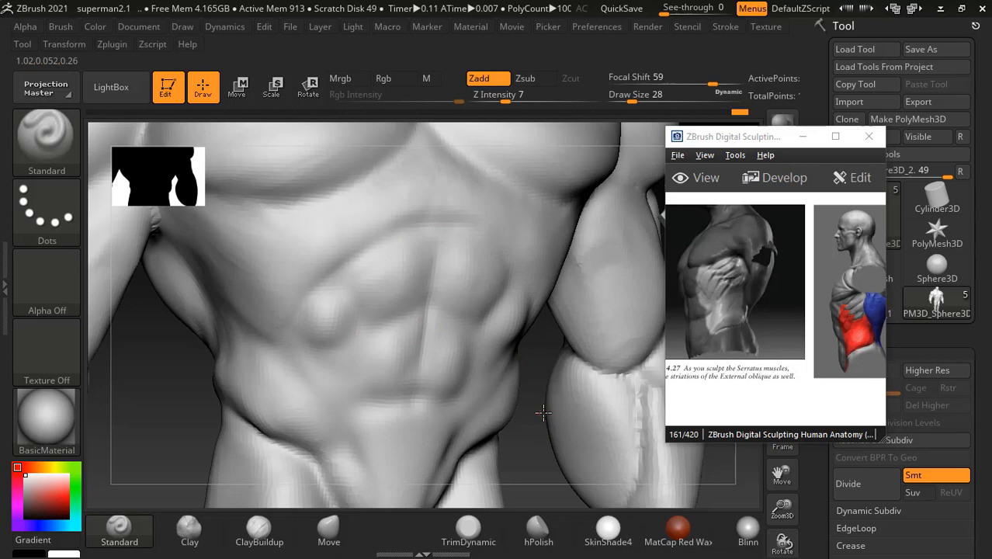
pyautogui.moveTo(544, 382)
pyautogui.mouseDown()
pyautogui.moveTo(543, 354)
pyautogui.moveTo(509, 388)
pyautogui.moveTo(545, 370)
pyautogui.moveTo(644, 375)
pyautogui.mouseUp()
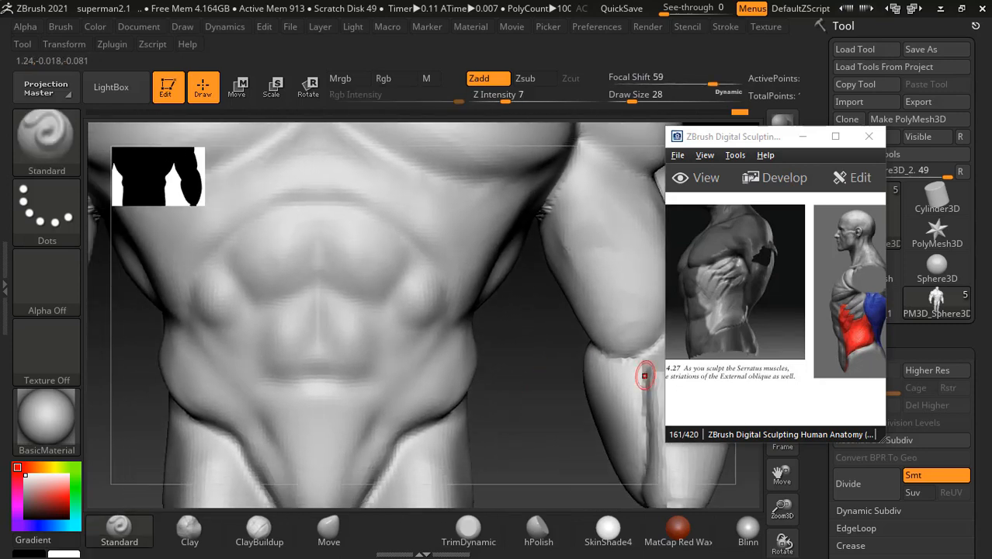
# - Clear the anatomy window off the canvas and pull the waist in to the front reference with the Move brush at draw size 172
pyautogui.moveTo(769, 136); pyautogui.dragTo(926, 158)
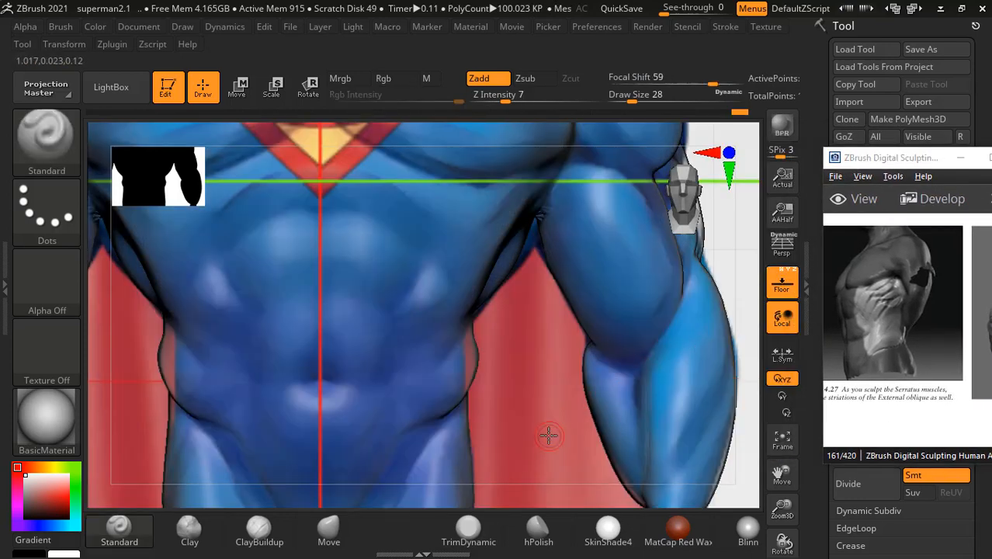
pyautogui.keyDown('shift'); pyautogui.click(525, 400); pyautogui.keyUp('shift')
pyautogui.click(321, 531)
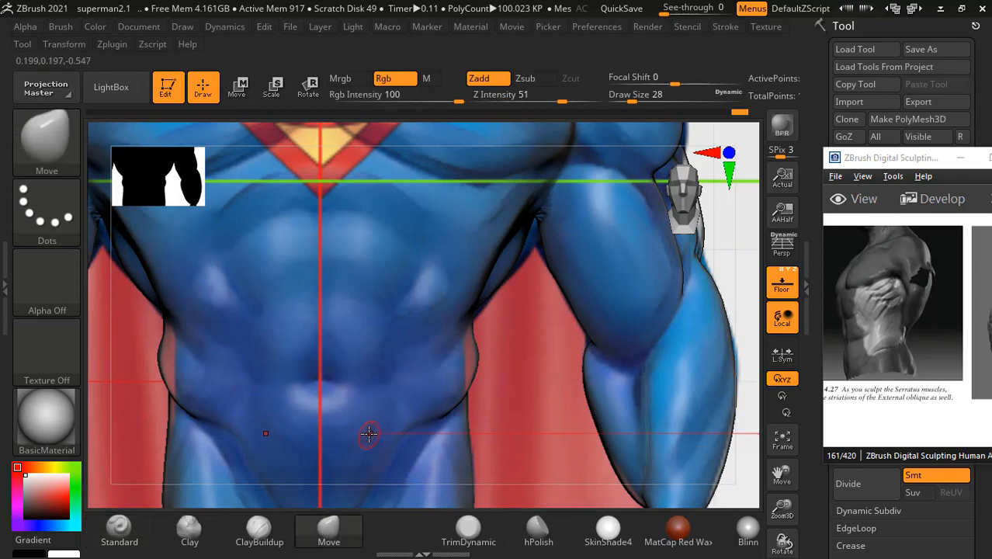
pyautogui.press(']')
pyautogui.press(']')
pyautogui.press(']')
pyautogui.press(']')
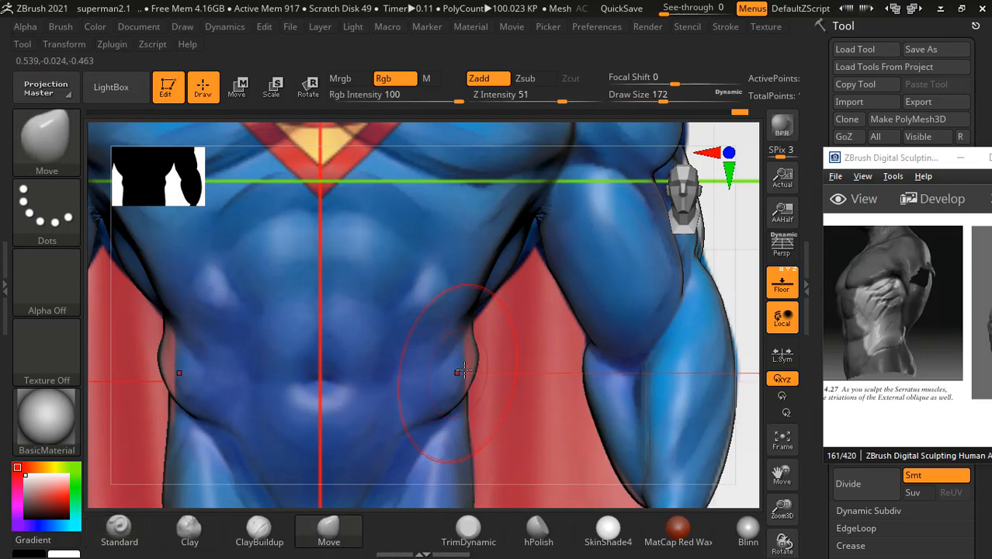
pyautogui.moveTo(479, 358)
pyautogui.mouseDown()
pyautogui.moveTo(498, 368)
pyautogui.moveTo(474, 357)
pyautogui.mouseUp()
pyautogui.hotkey('ctrl', 'z')
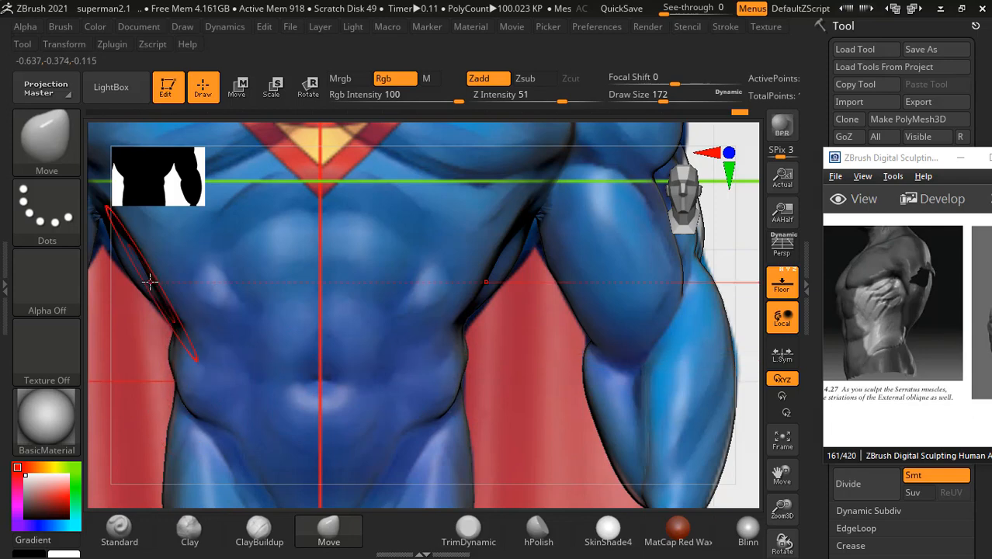
# - Fit the Latissimus outline to the reference with the Move brush, isolating the torso polygroup for the back view
pyautogui.moveTo(149, 281); pyautogui.dragTo(141, 285)
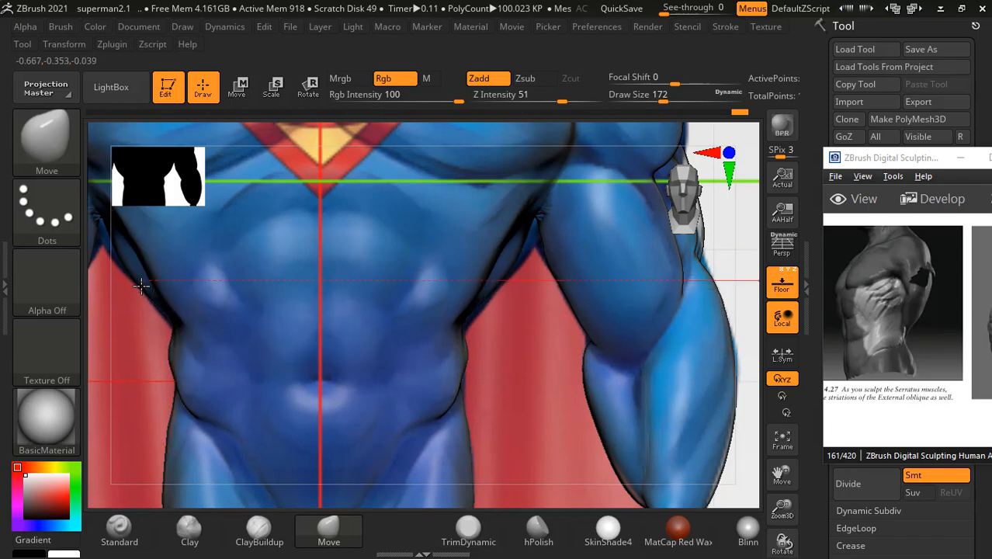
pyautogui.keyDown('alt'); pyautogui.moveTo(130, 325); pyautogui.dragTo(159, 357); pyautogui.keyUp('alt')
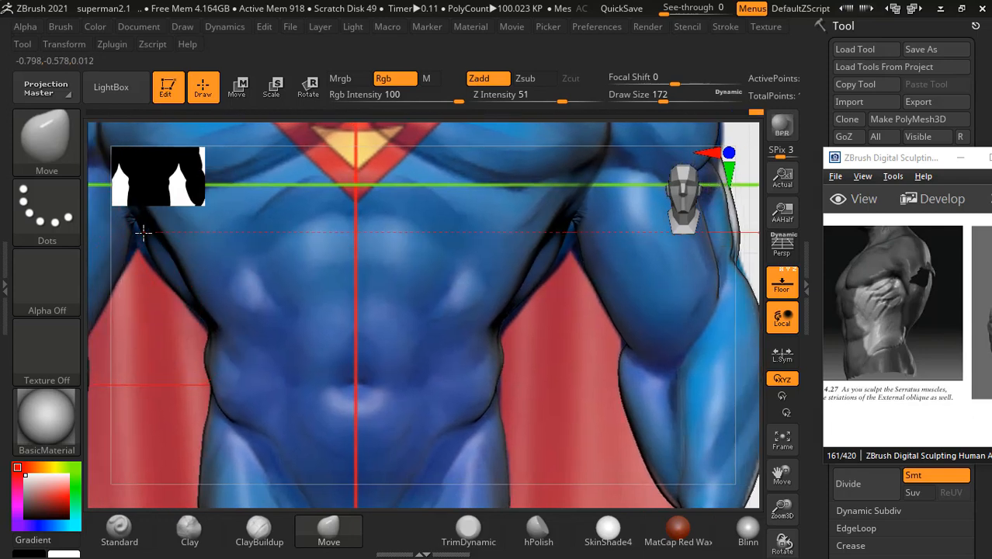
pyautogui.moveTo(143, 232); pyautogui.dragTo(143, 233)
pyautogui.moveTo(155, 326)
pyautogui.mouseDown()
pyautogui.moveTo(538, 312)
pyautogui.moveTo(638, 412)
pyautogui.moveTo(493, 394)
pyautogui.mouseUp()
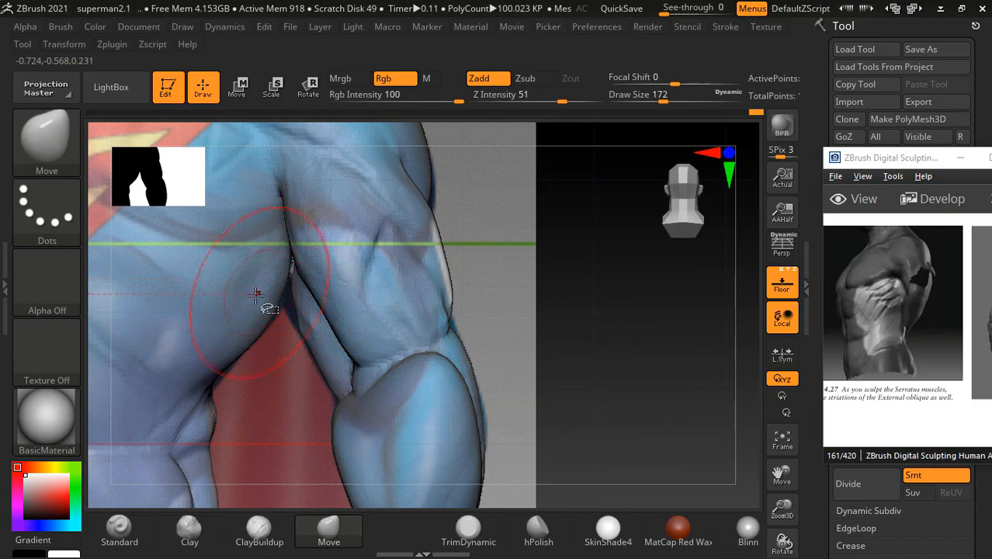
pyautogui.keyDown('ctrl'); pyautogui.keyDown('shift'); pyautogui.click(264, 299); pyautogui.keyUp('shift'); pyautogui.keyUp('ctrl')
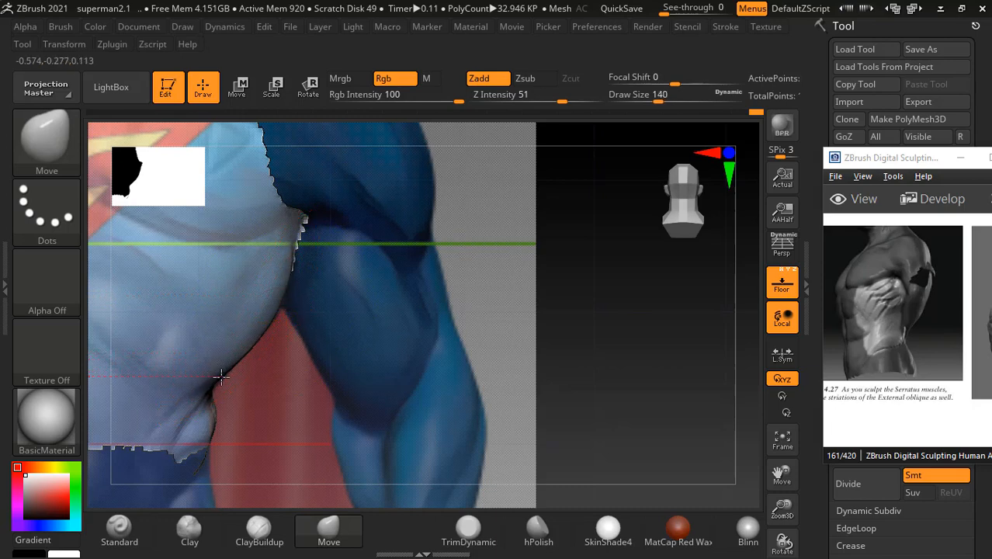
# - Hide the reference images and refine the side of the isolated torso around the Latissimus and rib cage at draw size 108
pyautogui.click(782, 282)
pyautogui.moveTo(669, 353)
pyautogui.mouseDown()
pyautogui.moveTo(594, 380)
pyautogui.moveTo(652, 390)
pyautogui.moveTo(466, 268)
pyautogui.moveTo(481, 298)
pyautogui.mouseUp()
pyautogui.press('shift')
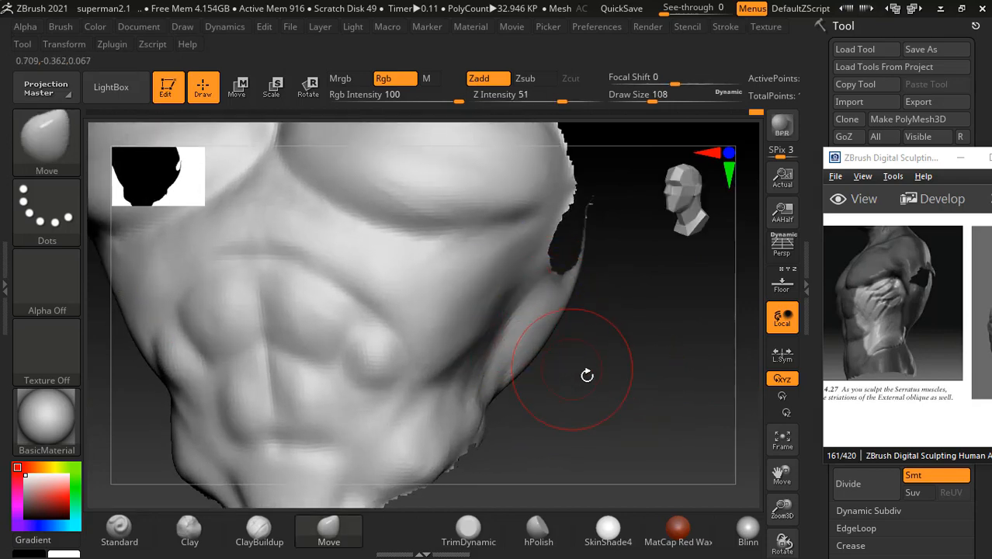
pyautogui.moveTo(587, 375)
pyautogui.mouseDown()
pyautogui.moveTo(613, 381)
pyautogui.moveTo(547, 376)
pyautogui.mouseUp()
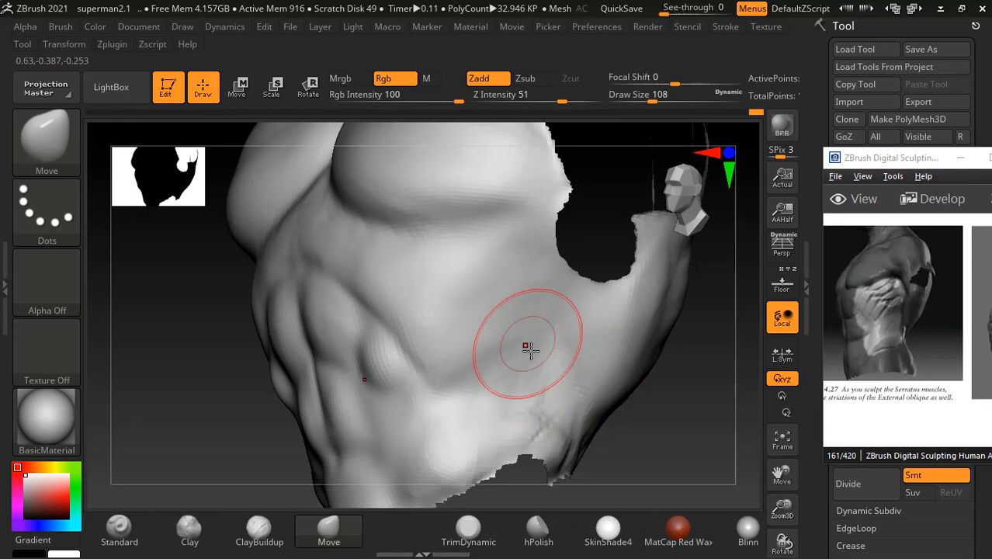
pyautogui.moveTo(686, 399); pyautogui.dragTo(641, 411)
# - Build up the rib cage surface below the chest with the ClayBuildup brush at intensity 1 and draw size 96
pyautogui.click(260, 528)
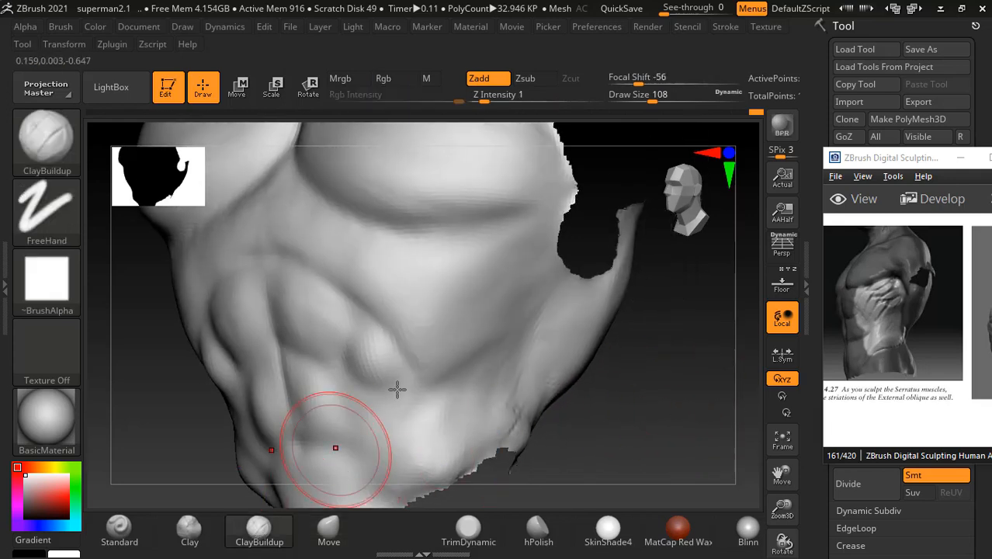
pyautogui.press('alt')
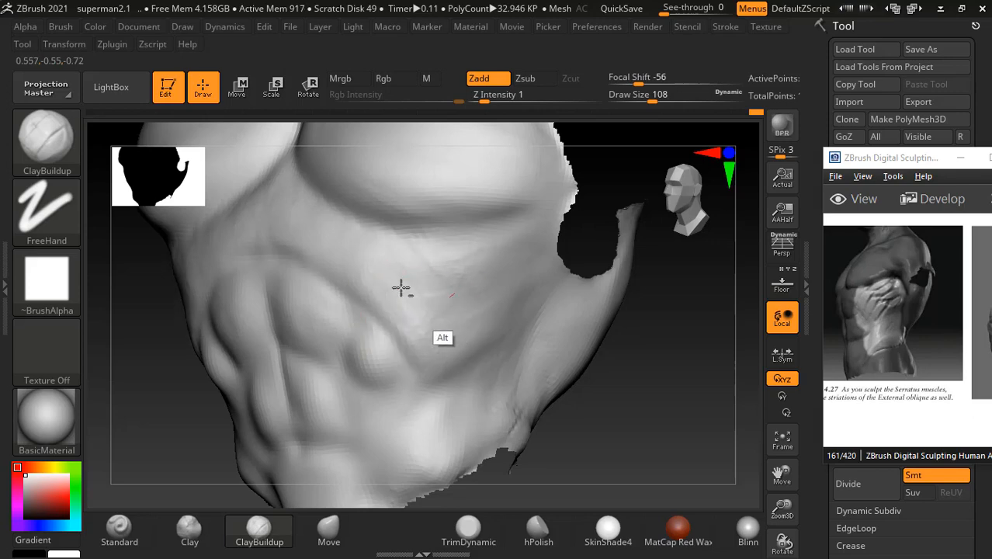
pyautogui.press('[')
pyautogui.moveTo(432, 357)
pyautogui.mouseDown()
pyautogui.moveTo(431, 324)
pyautogui.moveTo(414, 292)
pyautogui.moveTo(435, 285)
pyautogui.mouseUp()
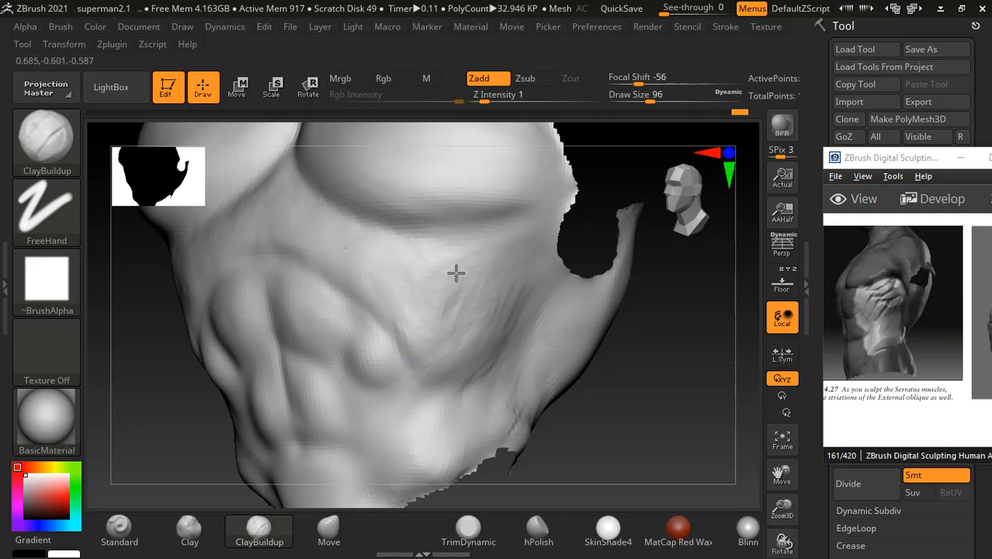
pyautogui.moveTo(401, 332)
pyautogui.mouseDown()
pyautogui.moveTo(391, 281)
pyautogui.moveTo(441, 281)
pyautogui.moveTo(479, 300)
pyautogui.mouseUp()
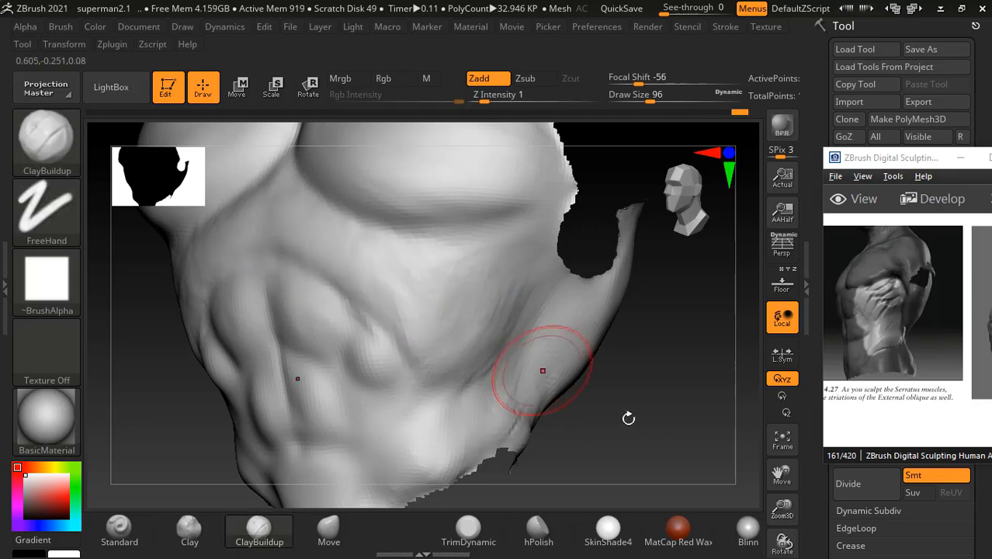
# - Smooth the clay strokes on the rib cage and along the edge of the abdominal muscles
pyautogui.moveTo(631, 414)
pyautogui.keyDown('shift'); pyautogui.mouseDown()
pyautogui.moveTo(675, 410)
pyautogui.moveTo(616, 377)
pyautogui.moveTo(592, 386)
pyautogui.moveTo(653, 375)
pyautogui.moveTo(602, 364)
pyautogui.mouseUp(); pyautogui.keyUp('shift')
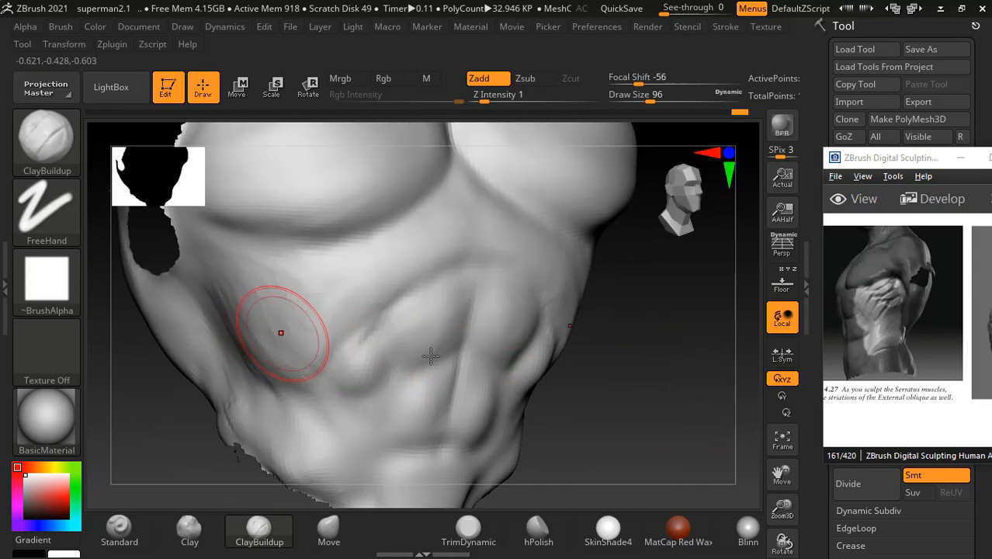
pyautogui.moveTo(675, 377); pyautogui.dragTo(567, 368)
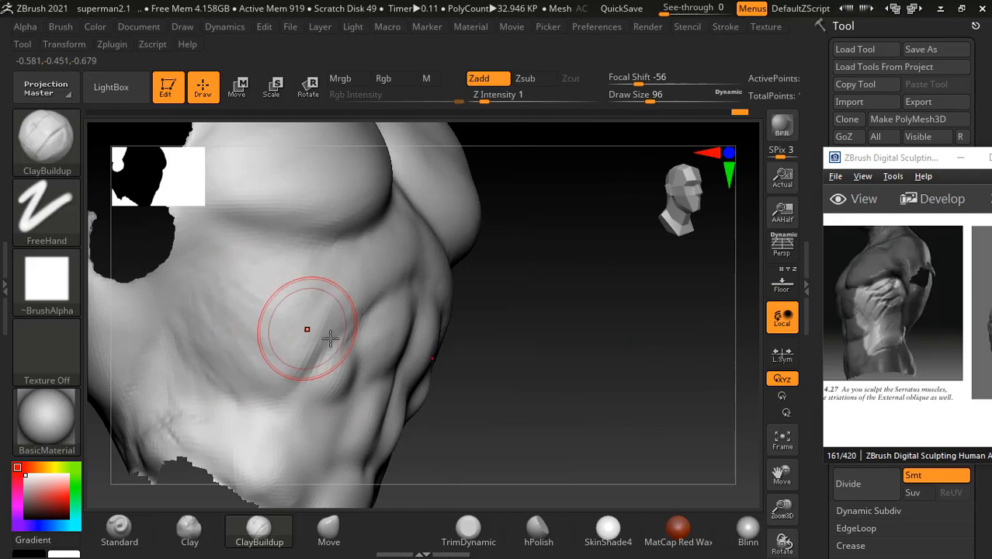
pyautogui.moveTo(539, 371); pyautogui.dragTo(595, 385)
pyautogui.keyDown('shift'); pyautogui.moveTo(206, 317); pyautogui.dragTo(232, 307); pyautogui.keyUp('shift')
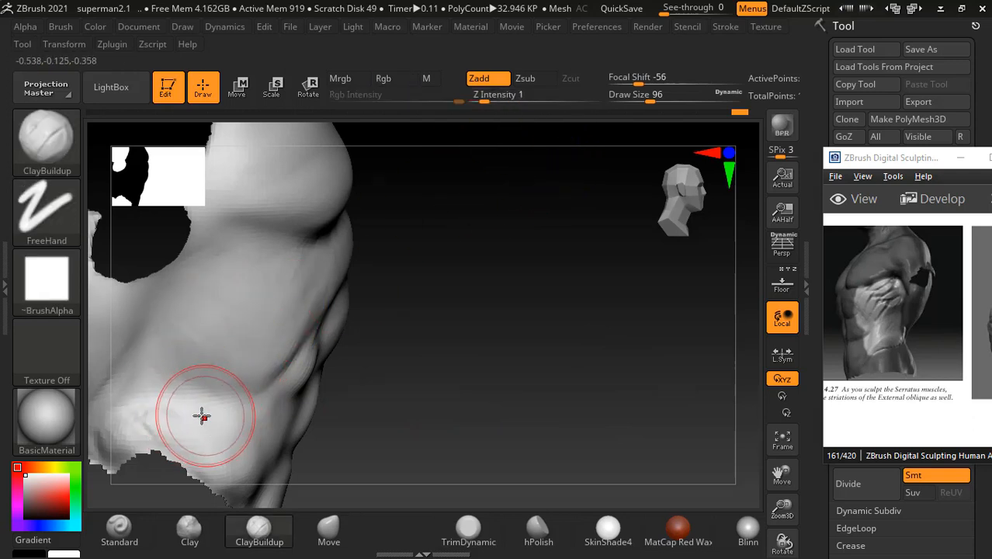
# - Add clay to the oblique and side ribs with ClayBuildup at draw size 72, and smooth the strokes
pyautogui.press('[')
pyautogui.press('[')
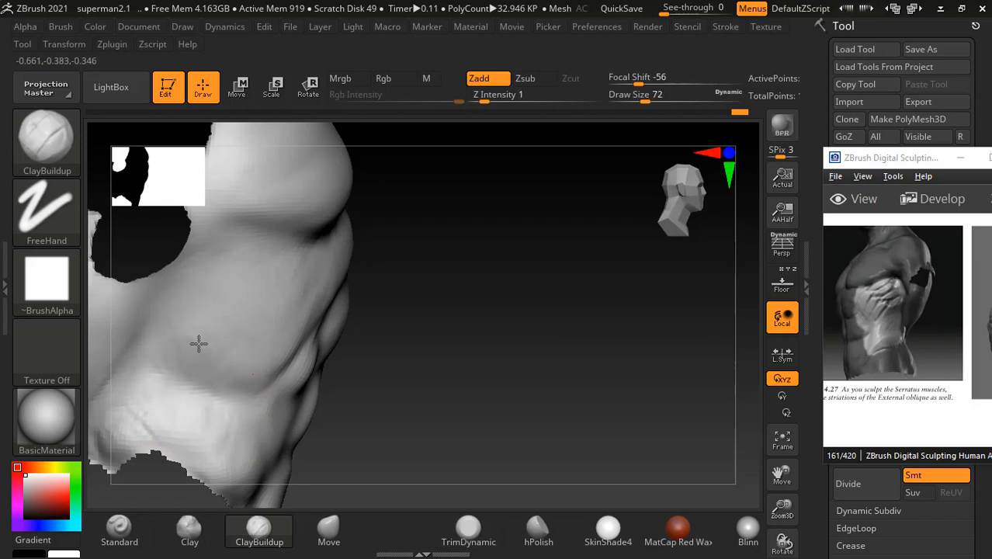
pyautogui.press('shift')
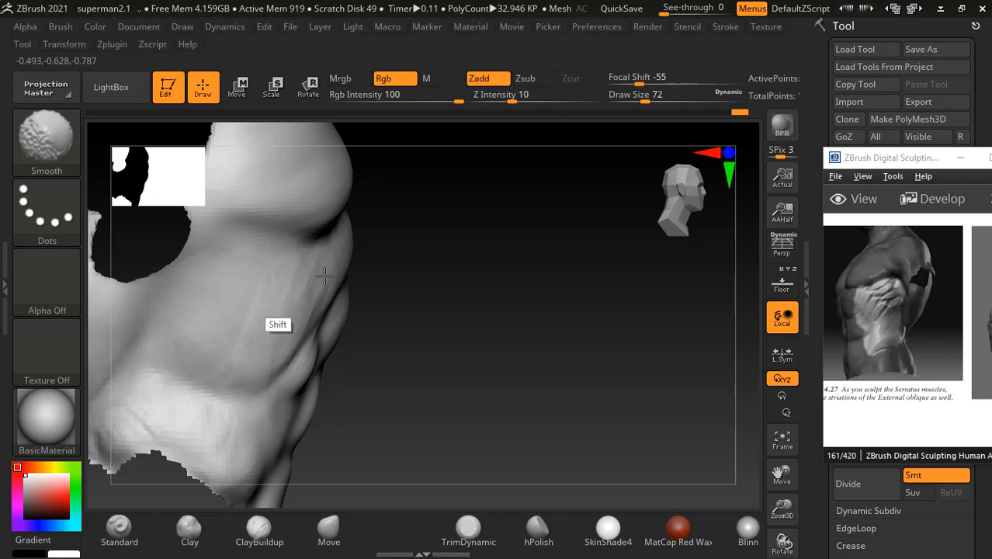
pyautogui.moveTo(536, 389); pyautogui.dragTo(368, 395)
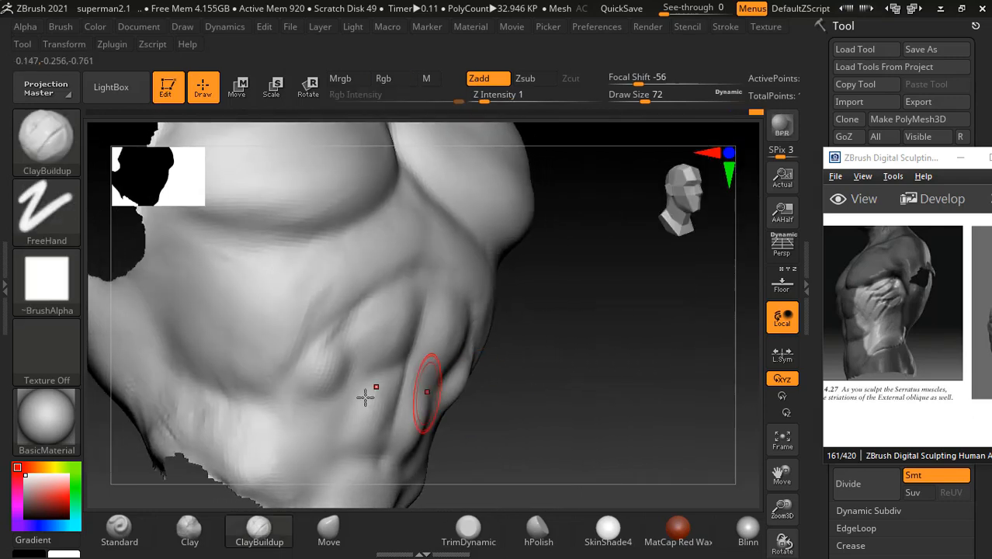
pyautogui.press('shift')
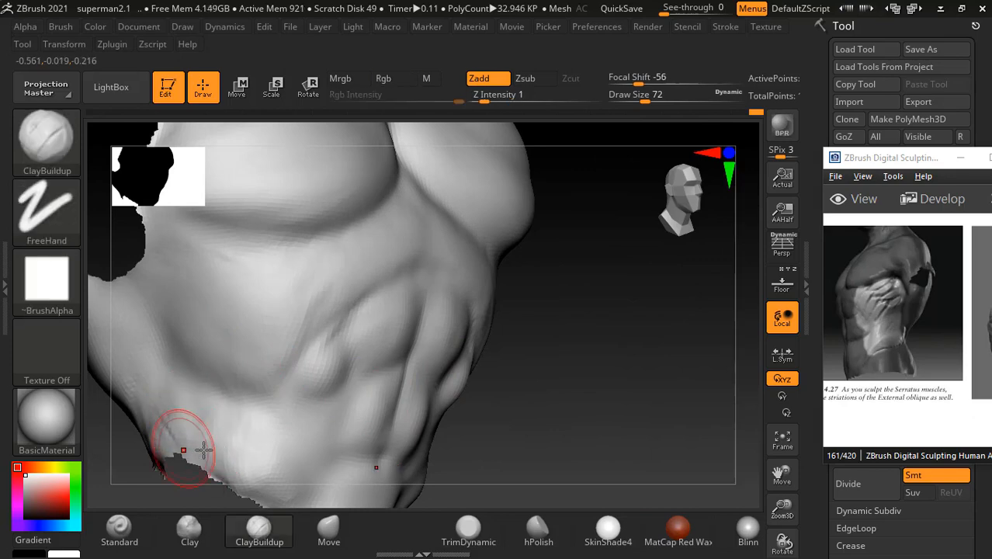
# - Refine the rib cage arch around the upper abdominals from the front with ClayBuildup at draw size 72, and smooth the strokes
pyautogui.keyDown('shift'); pyautogui.moveTo(597, 413); pyautogui.dragTo(660, 414); pyautogui.keyUp('shift')
pyautogui.press('shift')
pyautogui.press('shift')
pyautogui.press('shift')
pyautogui.press('shift')
pyautogui.press('shift')
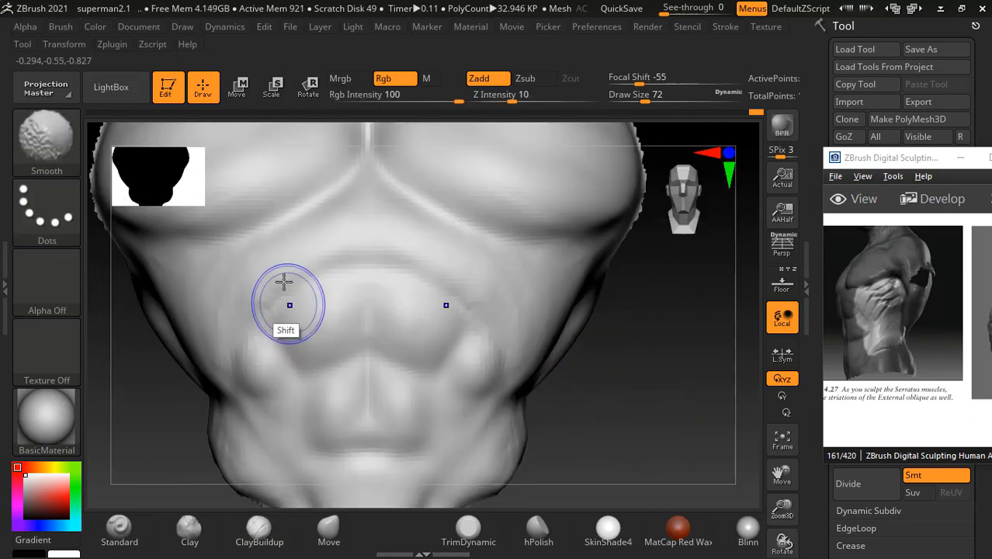
pyautogui.click(386, 203)
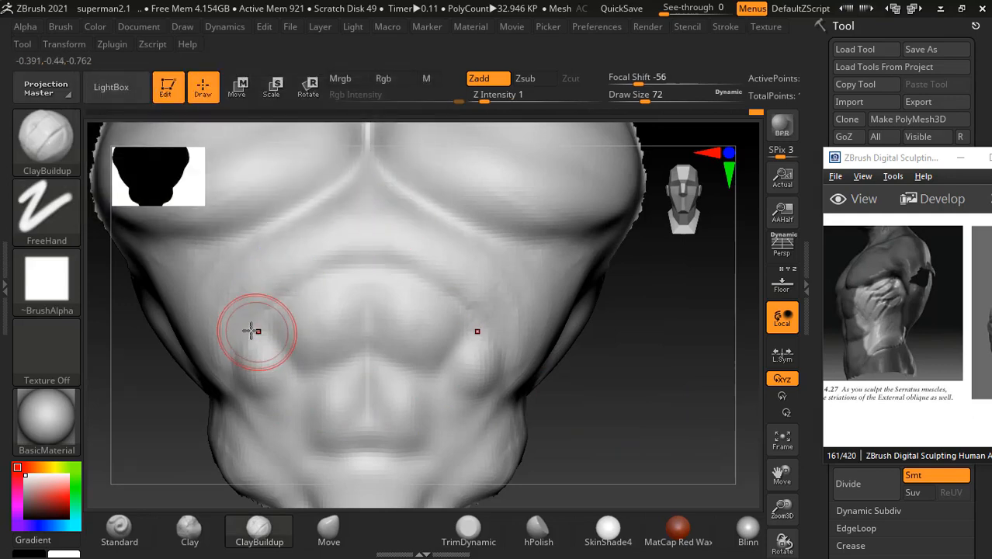
pyautogui.press('shift')
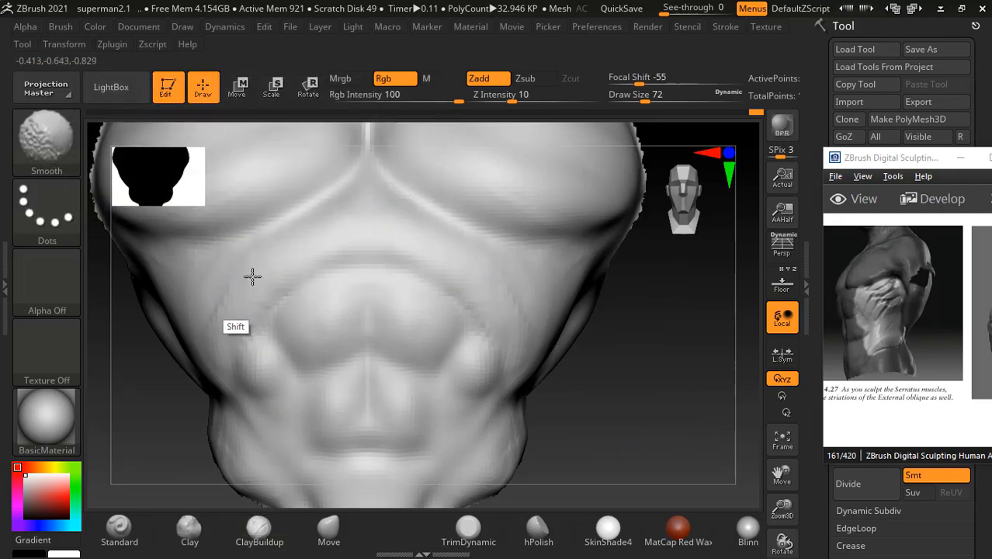
pyautogui.moveTo(639, 409)
pyautogui.mouseDown()
pyautogui.moveTo(576, 308)
pyautogui.moveTo(563, 371)
pyautogui.moveTo(536, 380)
pyautogui.moveTo(544, 389)
pyautogui.mouseUp()
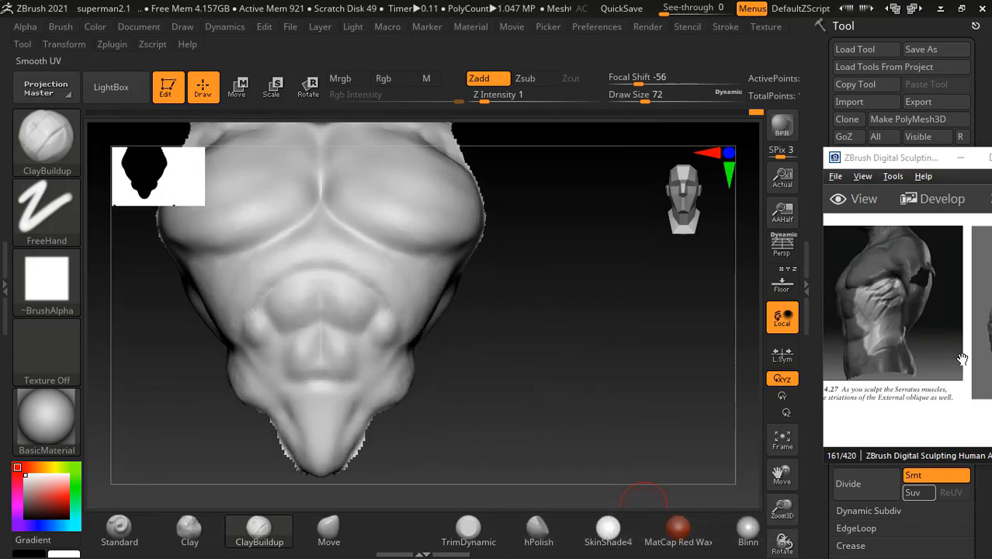
# - Compare the torso with the front reference image, and preview the Superman turnaround picture from the superman folder in File Explorer
pyautogui.click(782, 284)
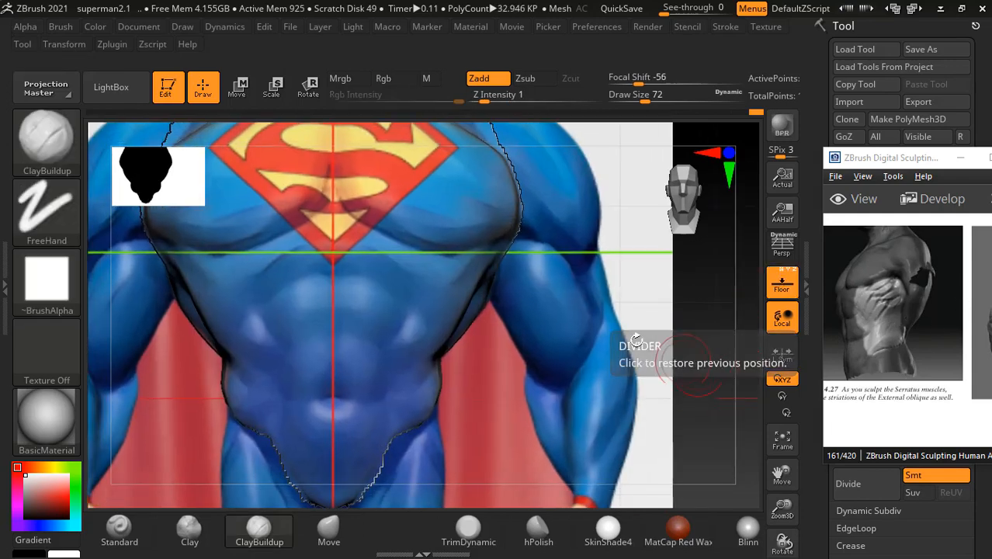
pyautogui.hotkey('alt', 'Tab')
pyautogui.click(706, 225)
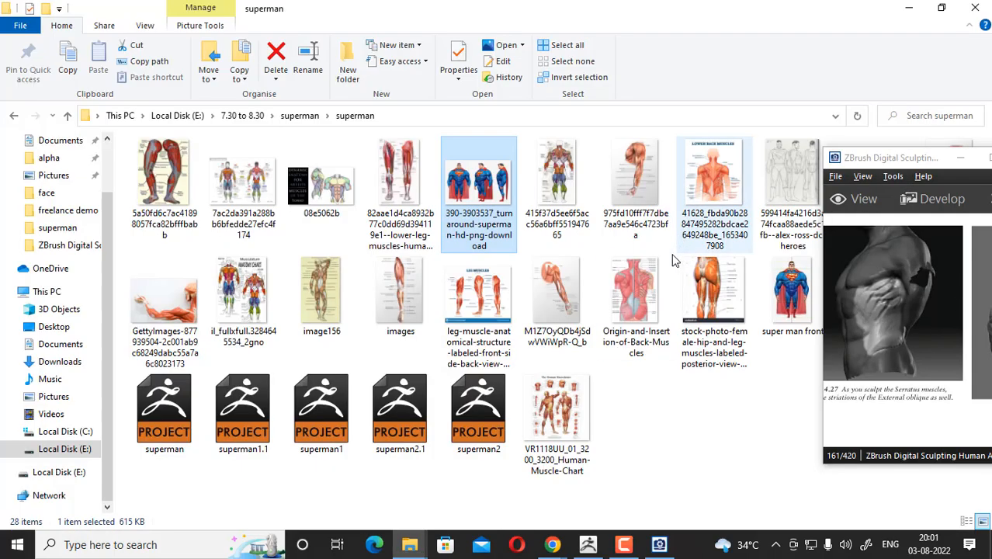
pyautogui.rightClick(488, 194)
pyautogui.click(554, 291)
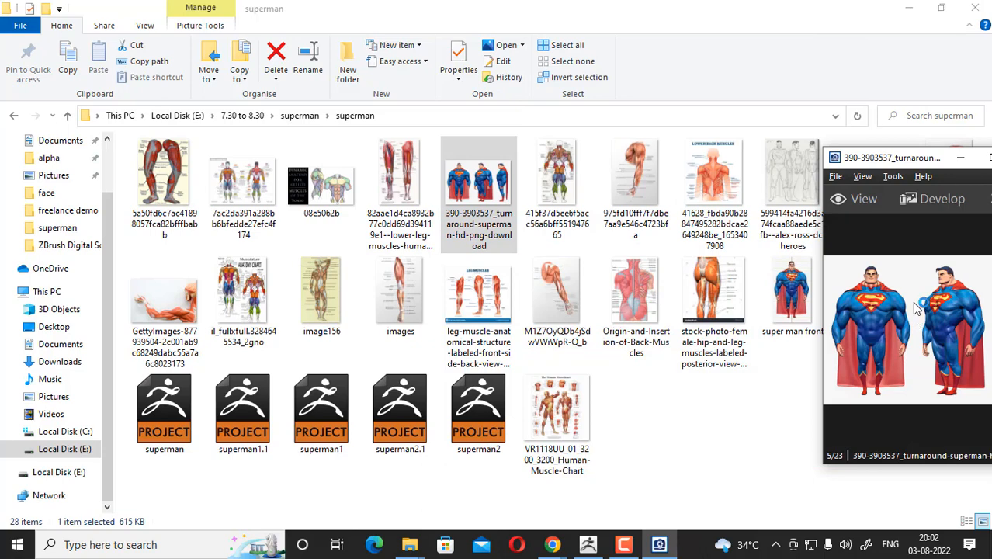
pyautogui.click(708, 475)
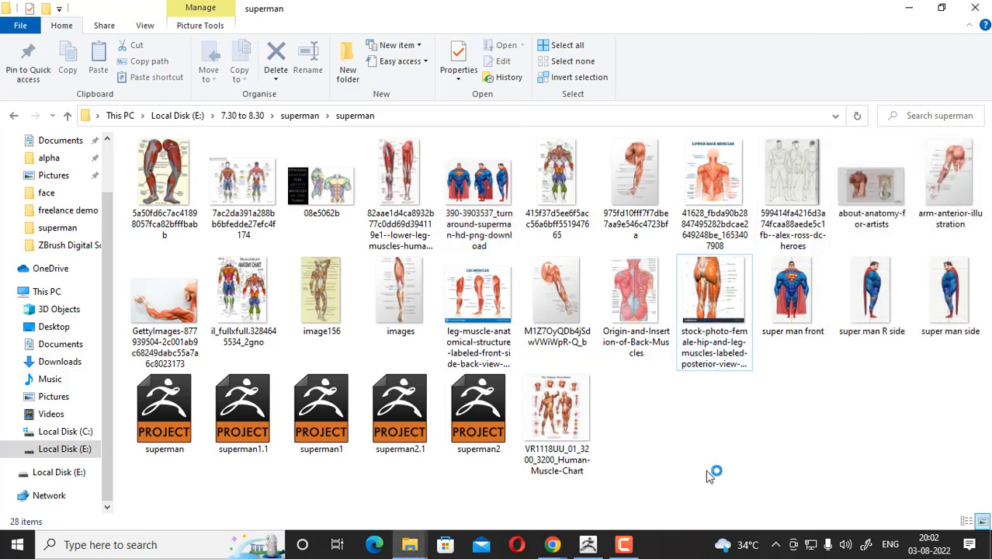
pyautogui.click(735, 336)
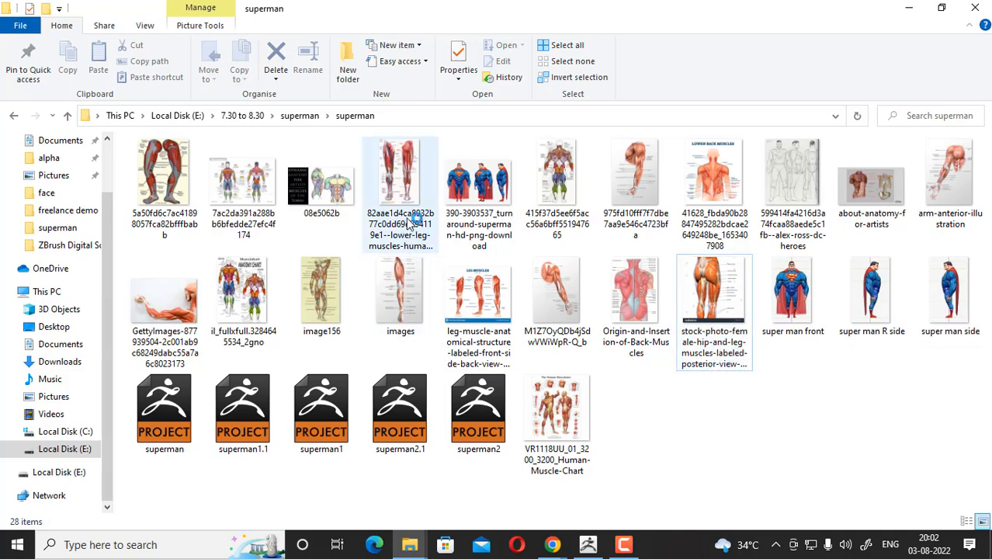
pyautogui.click(489, 191)
pyautogui.rightClick(489, 191)
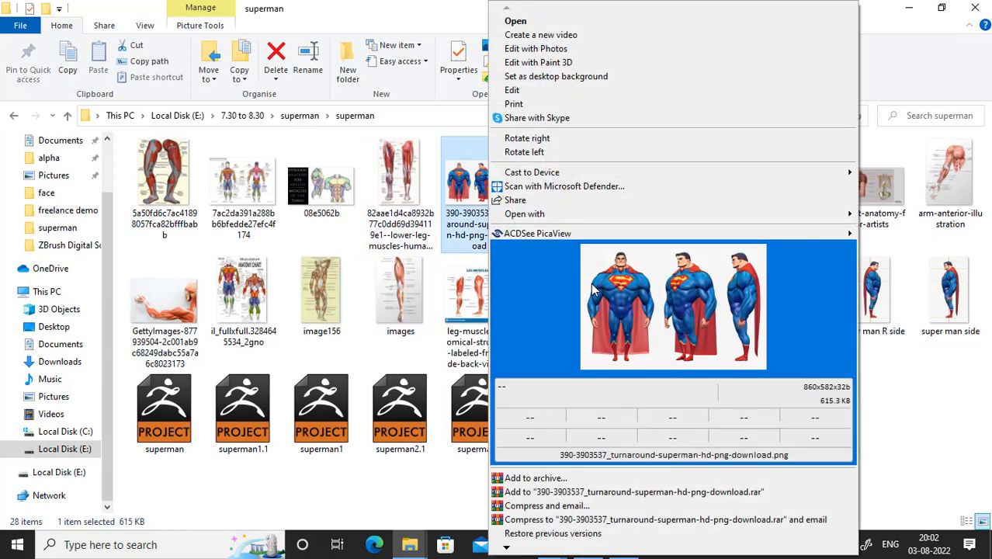
pyautogui.press('Escape')
pyautogui.click(587, 544)
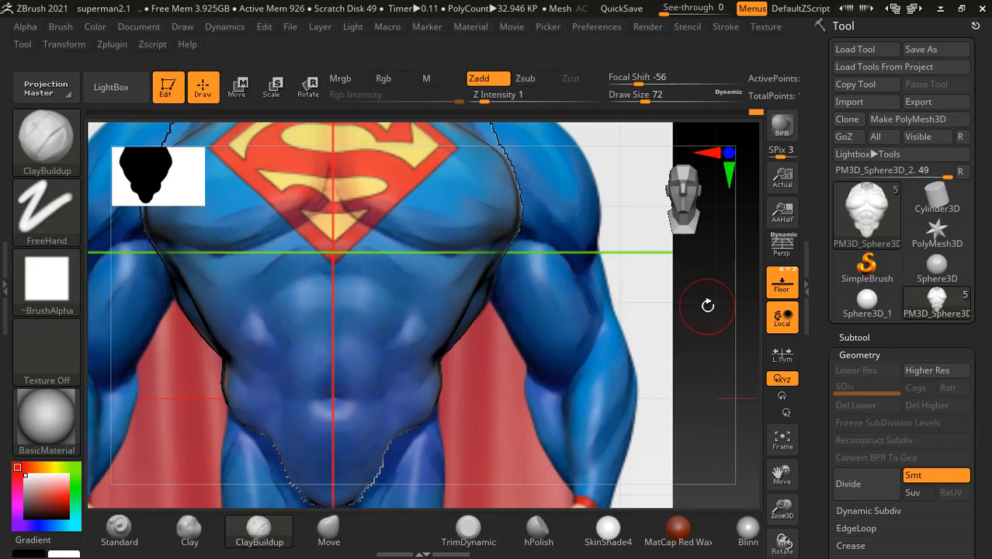
# - Hide the reference images and bring back the rest of the body around the isolated torso
pyautogui.moveTo(707, 305); pyautogui.dragTo(621, 318)
pyautogui.click(782, 288)
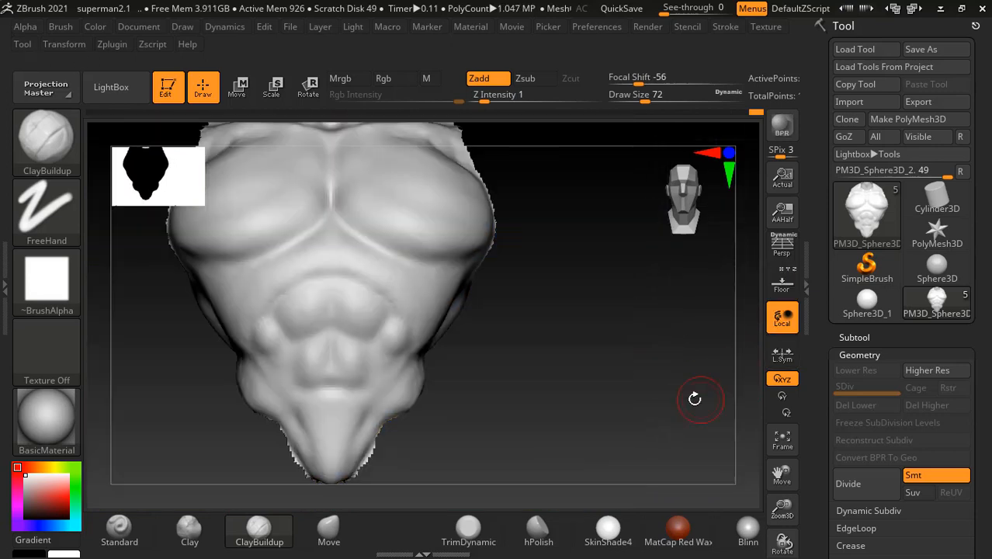
pyautogui.hotkey('ctrl', 'z')
pyautogui.hotkey('ctrl', 'z')
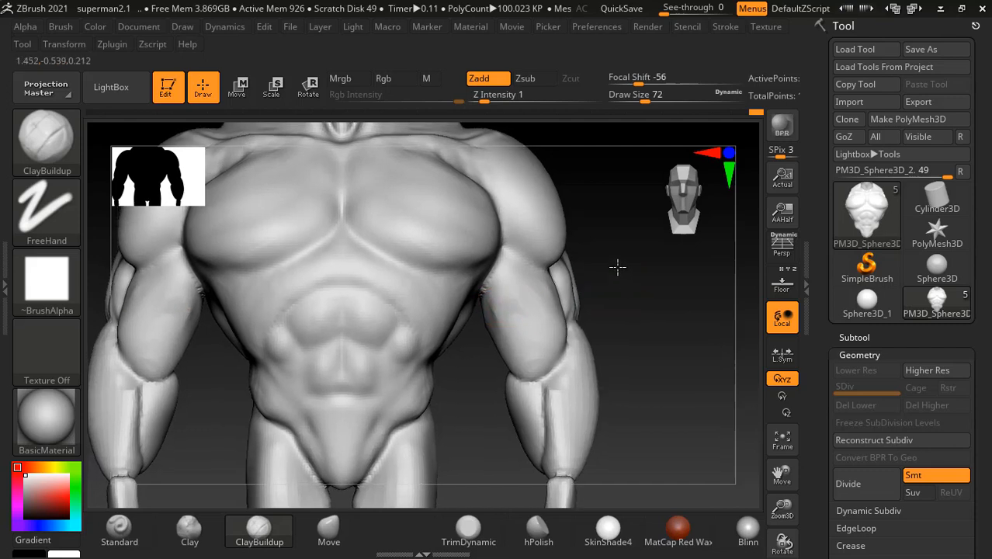
pyautogui.hotkey('ctrl', 'z')
pyautogui.hotkey('ctrl', 'z')
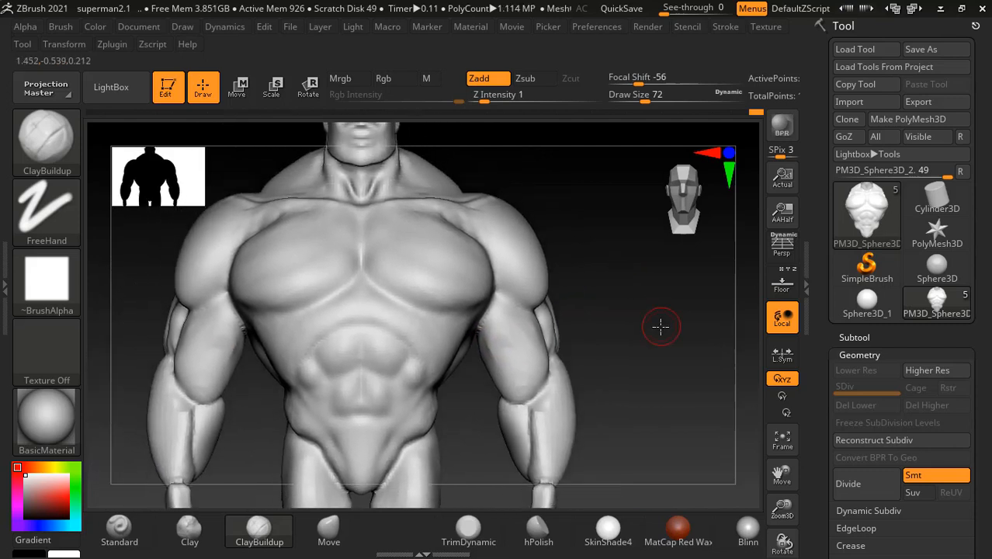
# - Examine the proportions and torso forms of the whole figure from the front and a three-quarter view
pyautogui.hotkey('ctrl', 'z')
pyautogui.hotkey('ctrl', 'z')
pyautogui.hotkey('ctrl', 'z')
pyautogui.hotkey('ctrl', 'z')
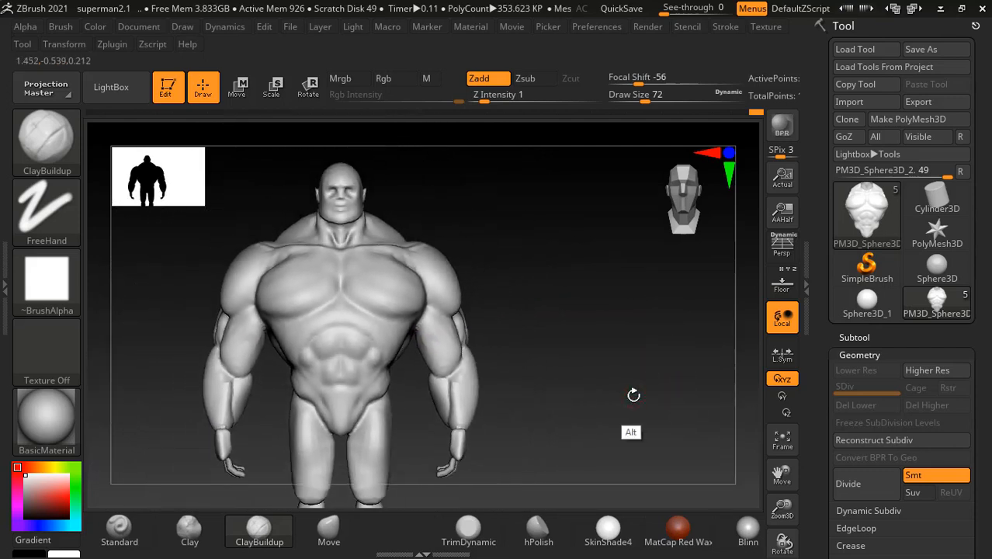
pyautogui.hotkey('ctrl', 'z')
pyautogui.hotkey('ctrl', 'z')
pyautogui.hotkey('ctrl', 'z')
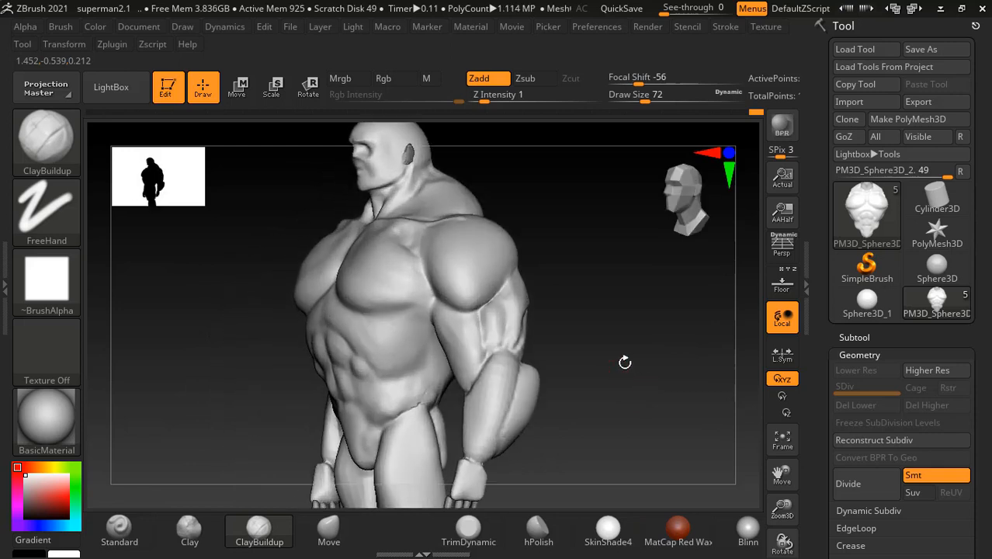
pyautogui.press('shift')
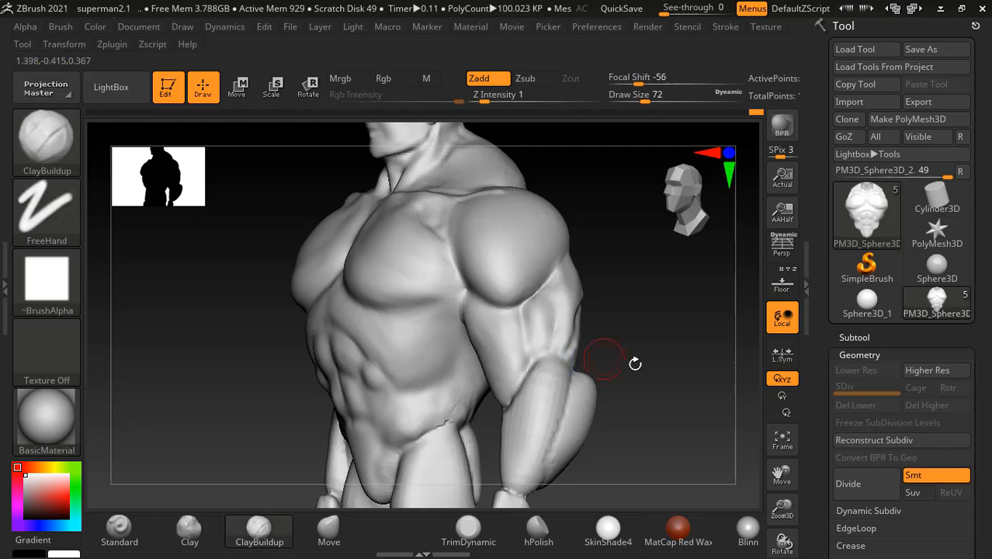
pyautogui.hotkey('ctrl', 'z')
pyautogui.hotkey('ctrl', 'z')
pyautogui.hotkey('ctrl', 'z')
pyautogui.hotkey('ctrl', 'z')
pyautogui.hotkey('ctrl', 'z')
pyautogui.hotkey('ctrl', 'z')
pyautogui.hotkey('ctrl', 'z')
pyautogui.hotkey('ctrl', 'z')
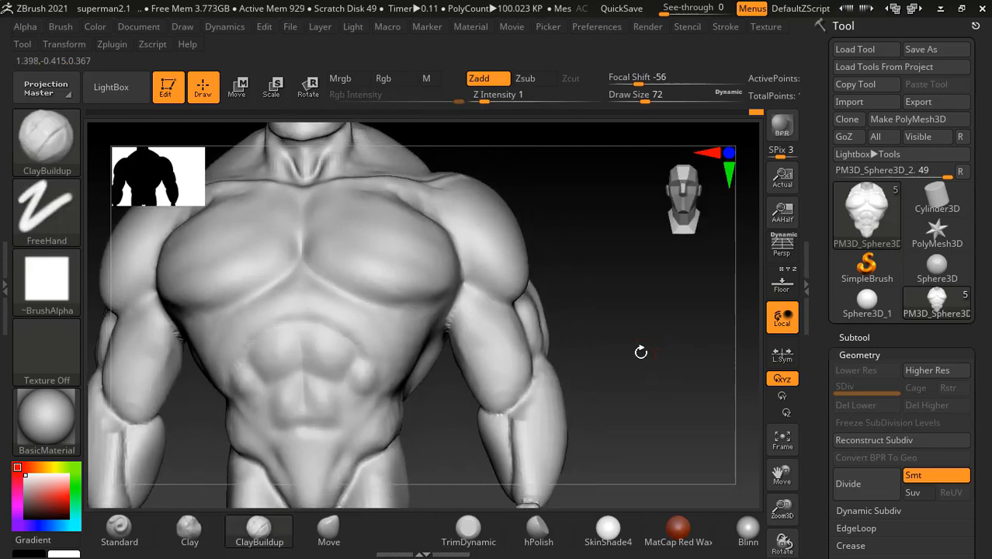
# - Build up the abdominal muscles from the front with ClayBuildup at draw size 72, and smooth the clay strokes
pyautogui.hotkey('ctrl', 'z')
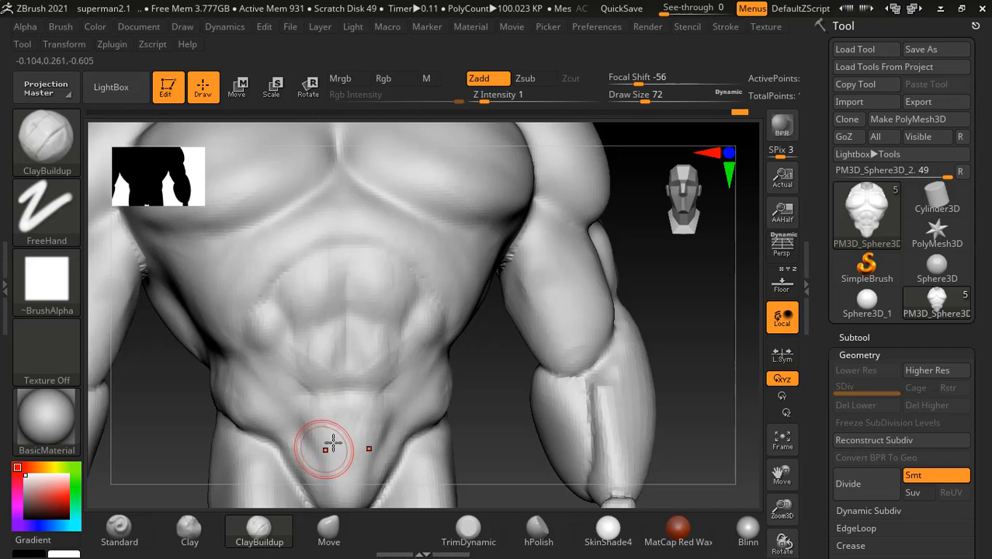
pyautogui.keyDown('shift'); pyautogui.moveTo(526, 439); pyautogui.dragTo(454, 406); pyautogui.keyUp('shift')
pyautogui.press('shift')
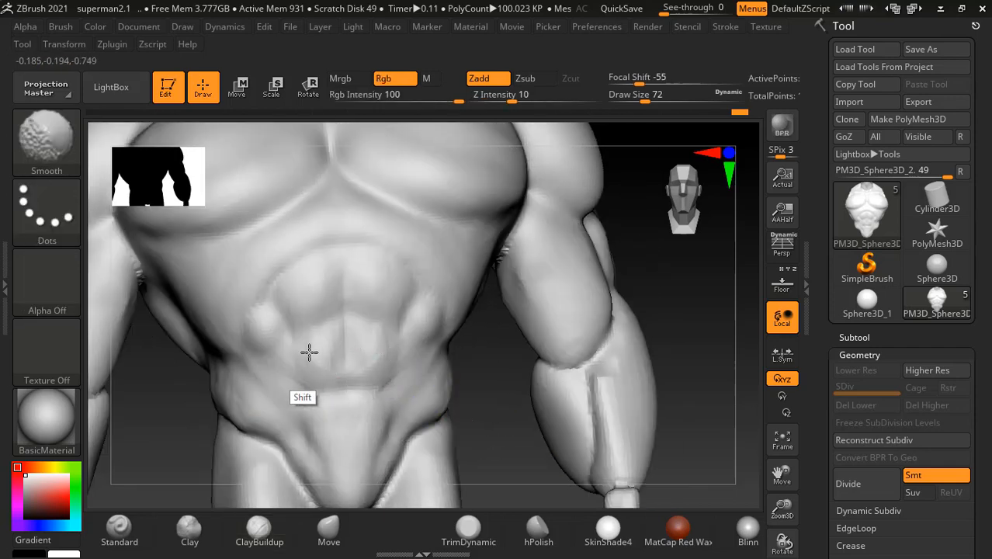
# - Add clay to the lower abdomen above the groin with ClayBuildup at draw size 52, and smooth the strokes
pyautogui.keyDown('alt'); pyautogui.moveTo(513, 439); pyautogui.dragTo(453, 421); pyautogui.keyUp('alt')
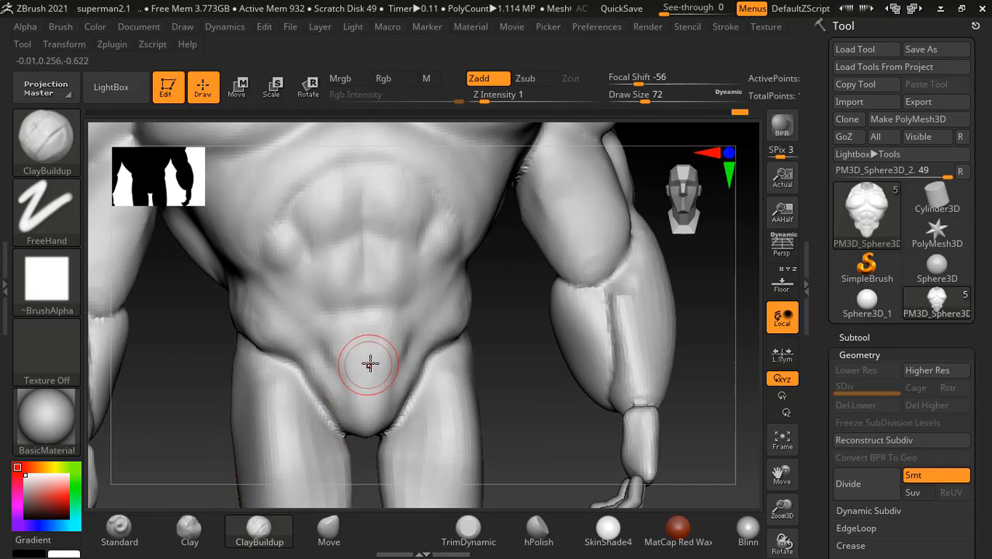
pyautogui.press('[')
pyautogui.press('[')
pyautogui.press('[')
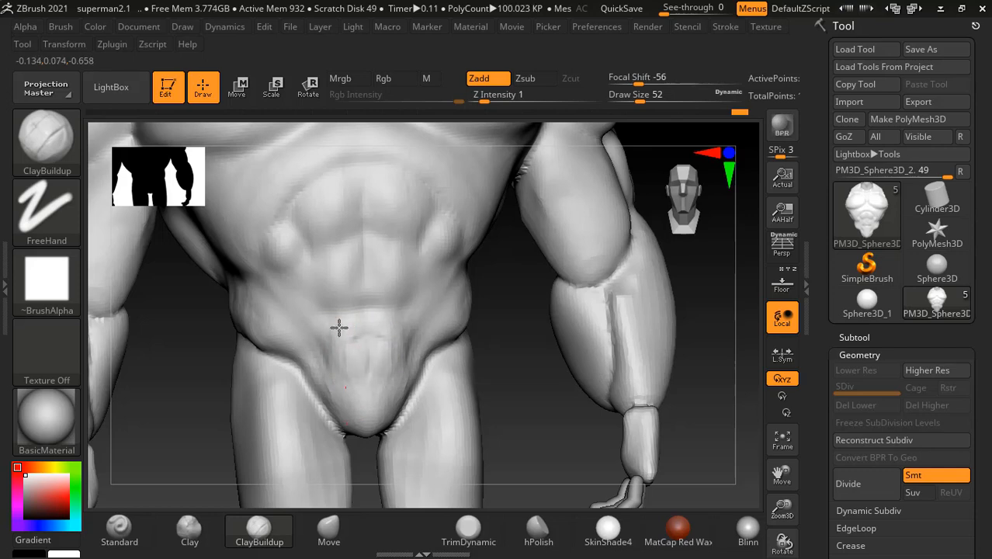
pyautogui.moveTo(543, 415); pyautogui.dragTo(366, 399)
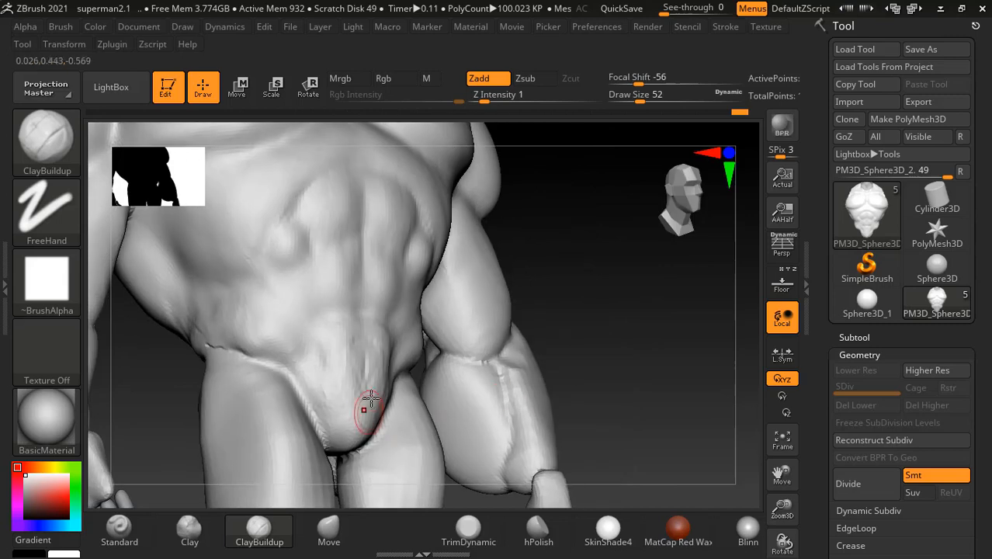
pyautogui.press('shift')
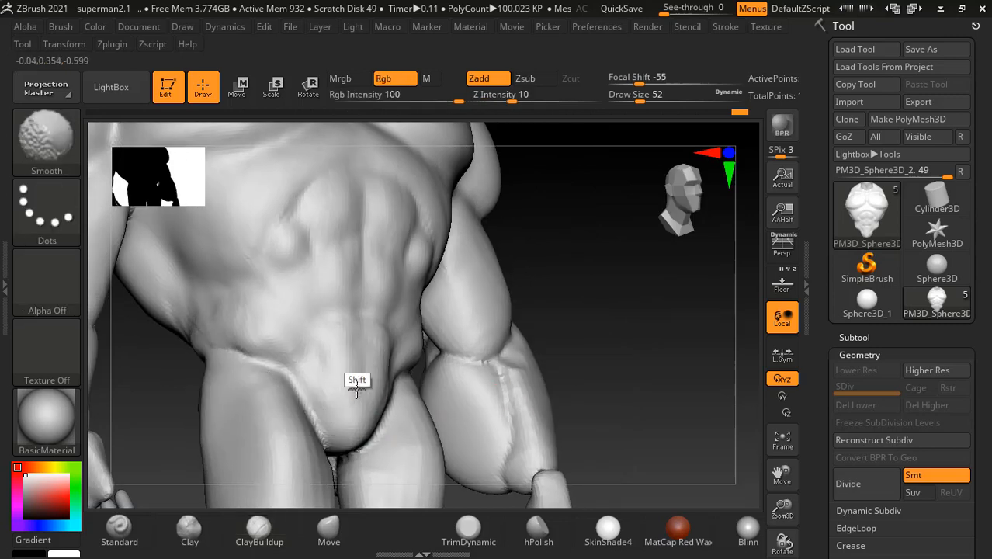
# - Add clay to the center of the rib cage just below the chest at draw size 52, and smooth it
pyautogui.moveTo(622, 327)
pyautogui.mouseDown()
pyautogui.moveTo(639, 327)
pyautogui.moveTo(625, 332)
pyautogui.mouseUp()
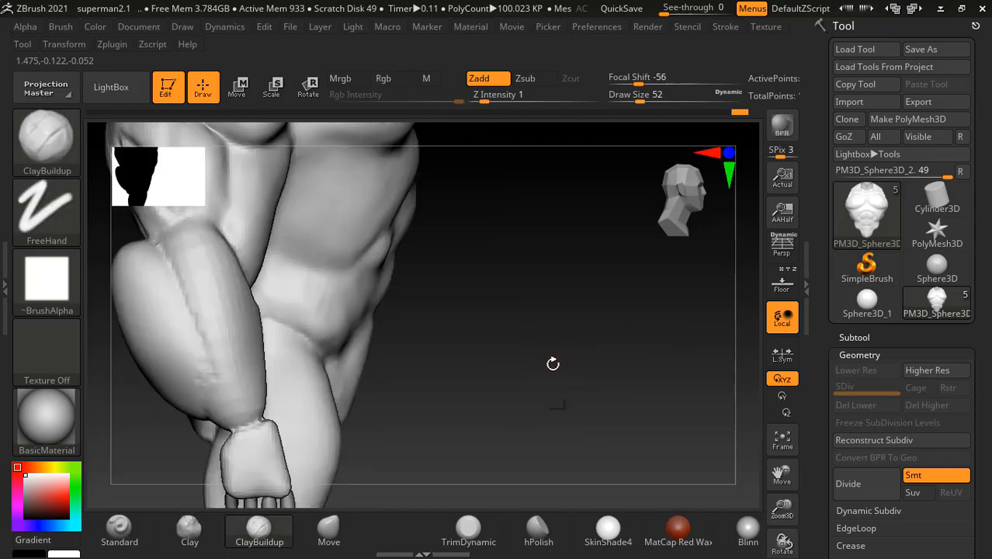
pyautogui.moveTo(552, 364); pyautogui.dragTo(576, 358)
pyautogui.press('shift')
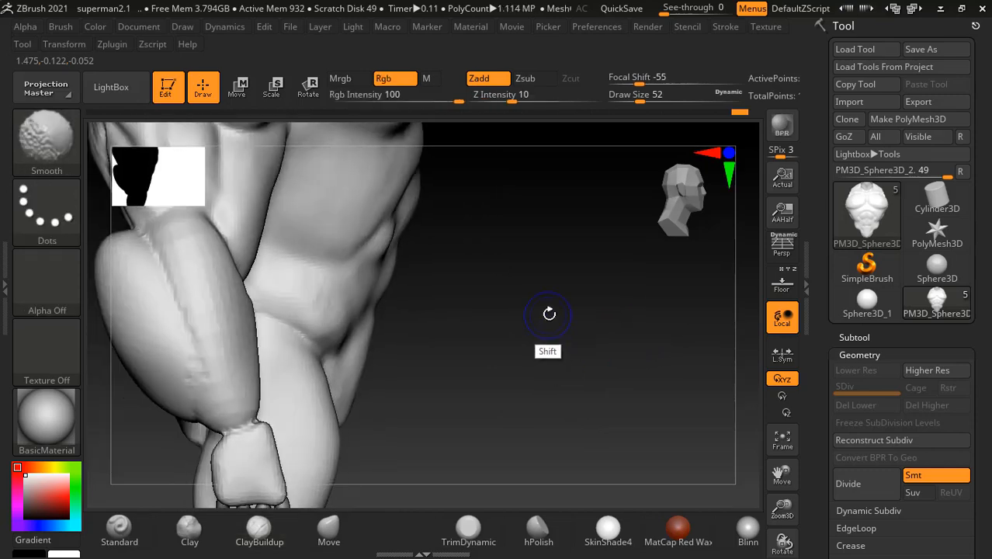
pyautogui.keyDown('alt'); pyautogui.moveTo(535, 307); pyautogui.dragTo(523, 350); pyautogui.keyUp('alt')
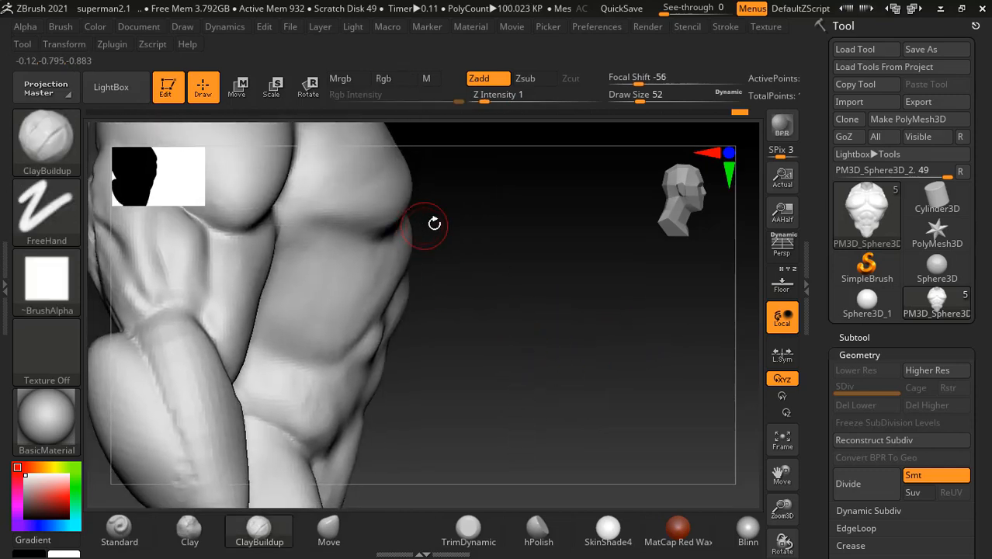
pyautogui.moveTo(434, 223); pyautogui.dragTo(372, 212)
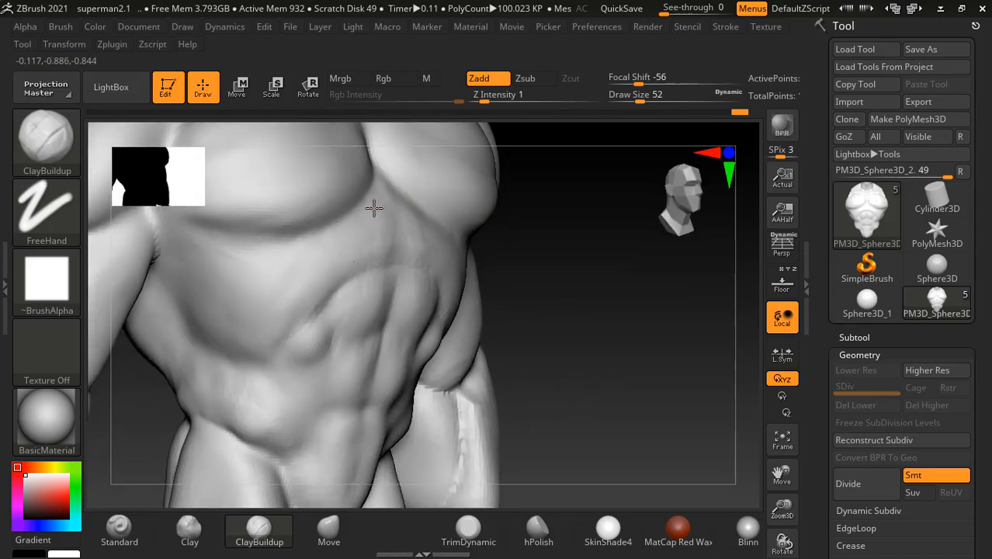
pyautogui.press('shift')
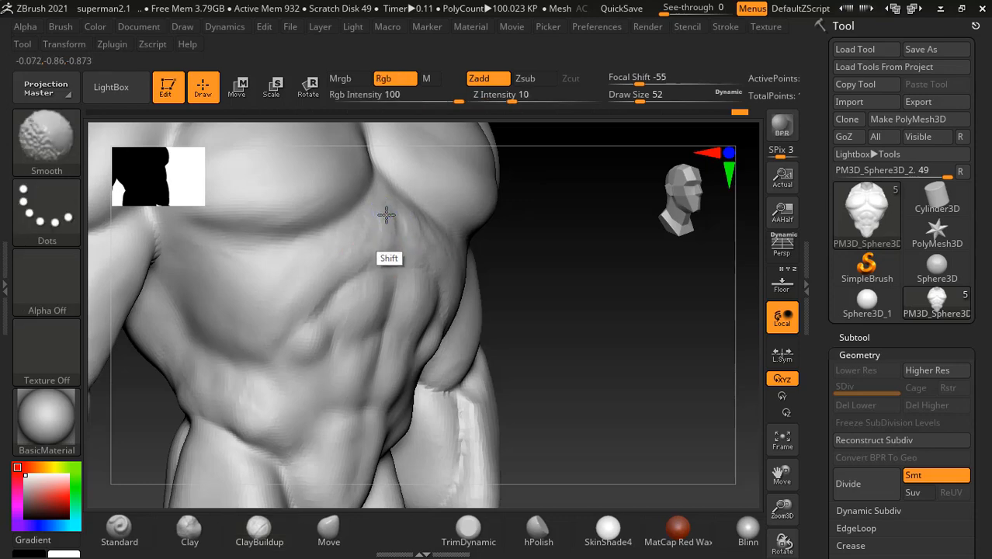
# - Adjust the abdominal profile from the side with the Move brush at draw size 160, and smooth the side of the abdominals
pyautogui.moveTo(578, 306)
pyautogui.keyDown('shift'); pyautogui.mouseDown()
pyautogui.moveTo(642, 337)
pyautogui.moveTo(620, 332)
pyautogui.moveTo(574, 291)
pyautogui.moveTo(514, 296)
pyautogui.moveTo(516, 312)
pyautogui.mouseUp(); pyautogui.keyUp('shift')
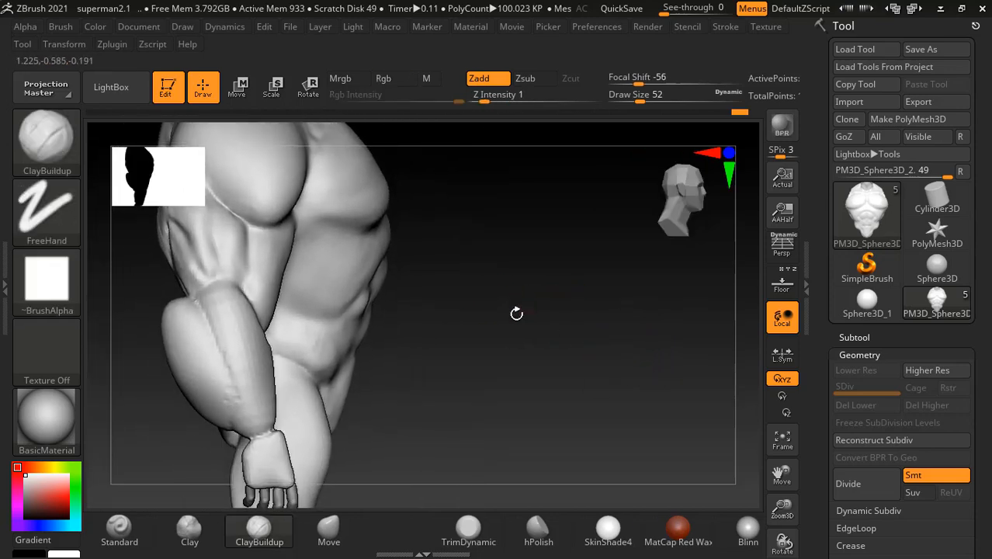
pyautogui.click(322, 527)
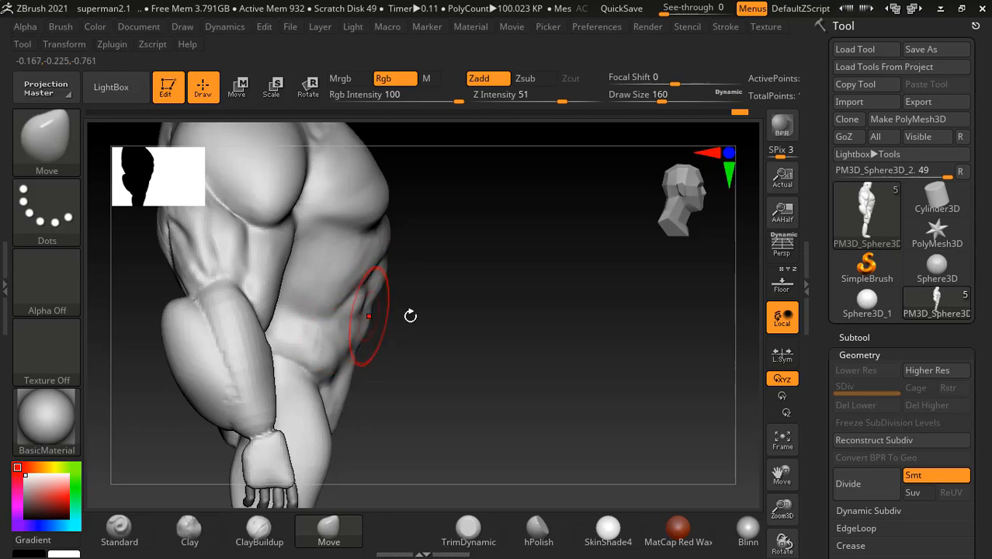
pyautogui.moveTo(410, 316)
pyautogui.mouseDown()
pyautogui.moveTo(523, 306)
pyautogui.moveTo(384, 325)
pyautogui.mouseUp()
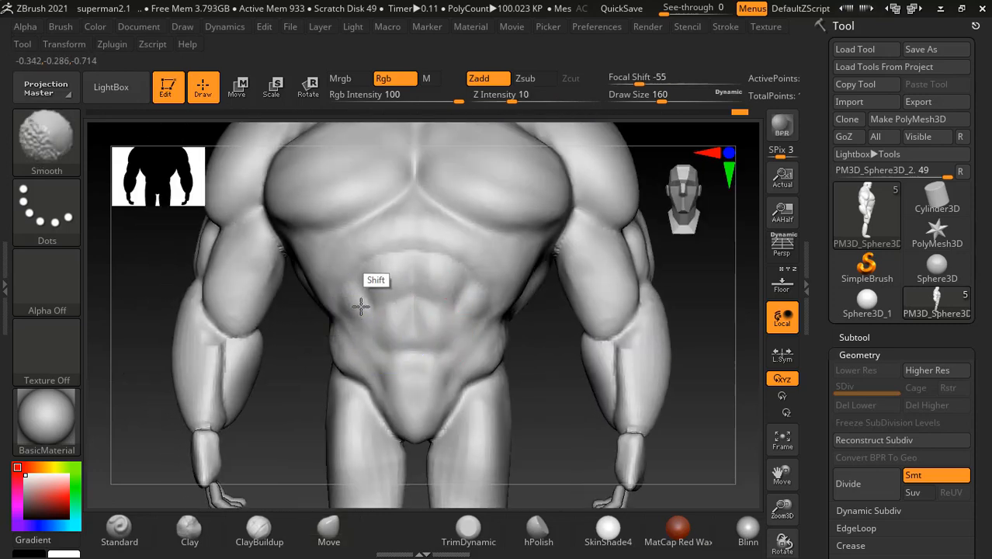
# - Reshape the lower oblique and waist above the hip with the Move brush, reducing the draw size to 152 and then 136
pyautogui.moveTo(708, 361); pyautogui.dragTo(283, 395)
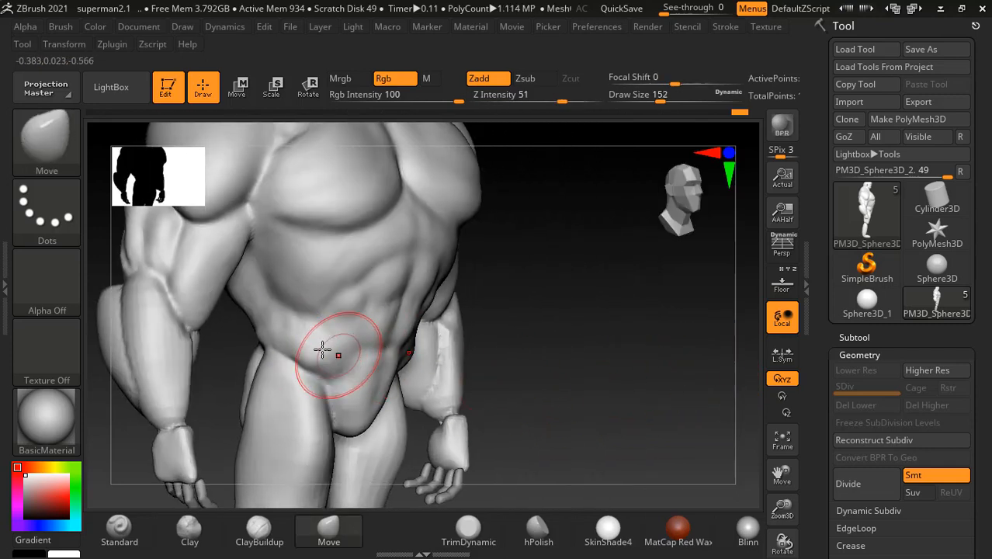
pyautogui.moveTo(308, 351); pyautogui.dragTo(285, 339)
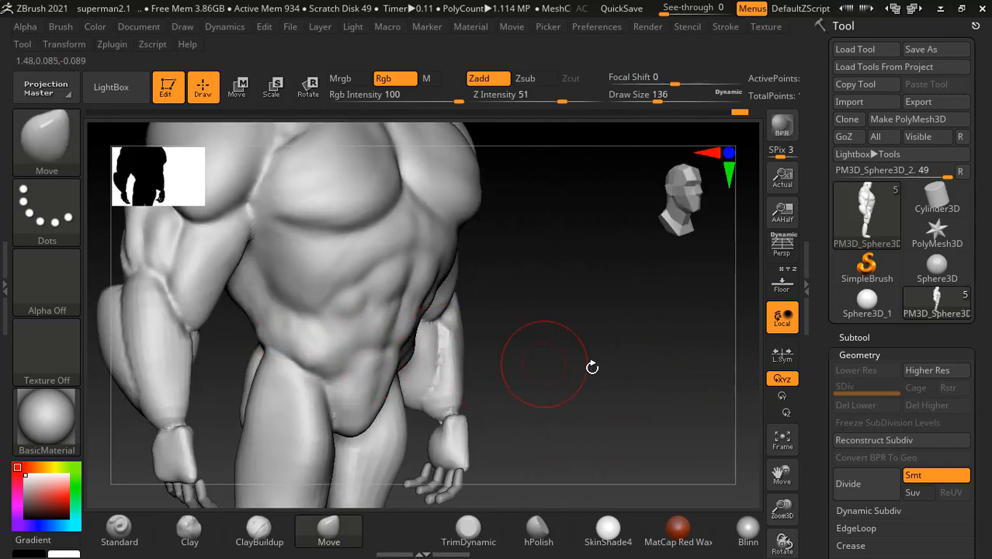
pyautogui.moveTo(592, 367)
pyautogui.mouseDown()
pyautogui.moveTo(593, 329)
pyautogui.moveTo(617, 384)
pyautogui.mouseUp()
pyautogui.press('shift')
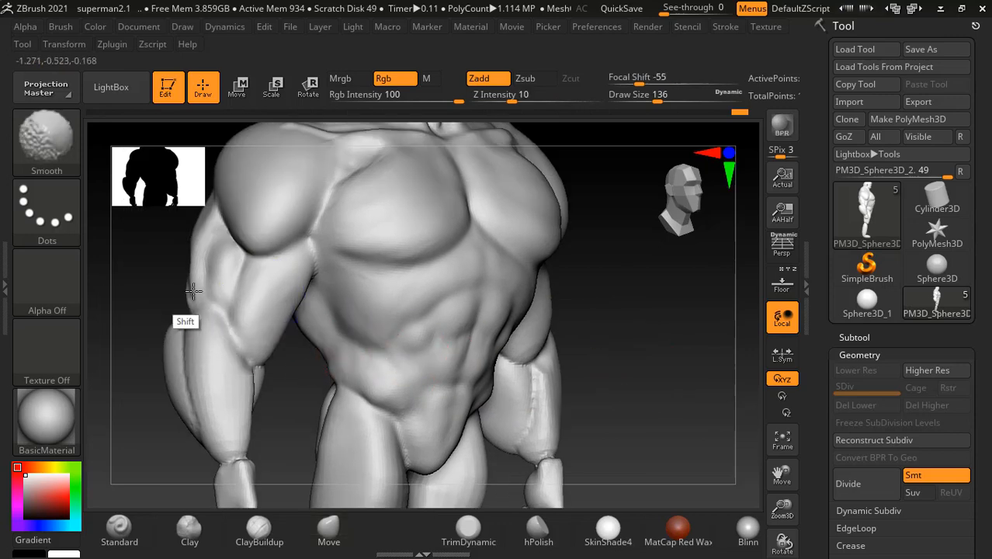
# - Sculpt the upper chest below the collarbone with ClayBuildup at draw size 60, and smooth the strokes toward the shoulder
pyautogui.moveTo(647, 358)
pyautogui.mouseDown()
pyautogui.moveTo(669, 361)
pyautogui.moveTo(612, 331)
pyautogui.moveTo(624, 376)
pyautogui.moveTo(685, 317)
pyautogui.moveTo(667, 326)
pyautogui.mouseUp()
pyautogui.press('shift')
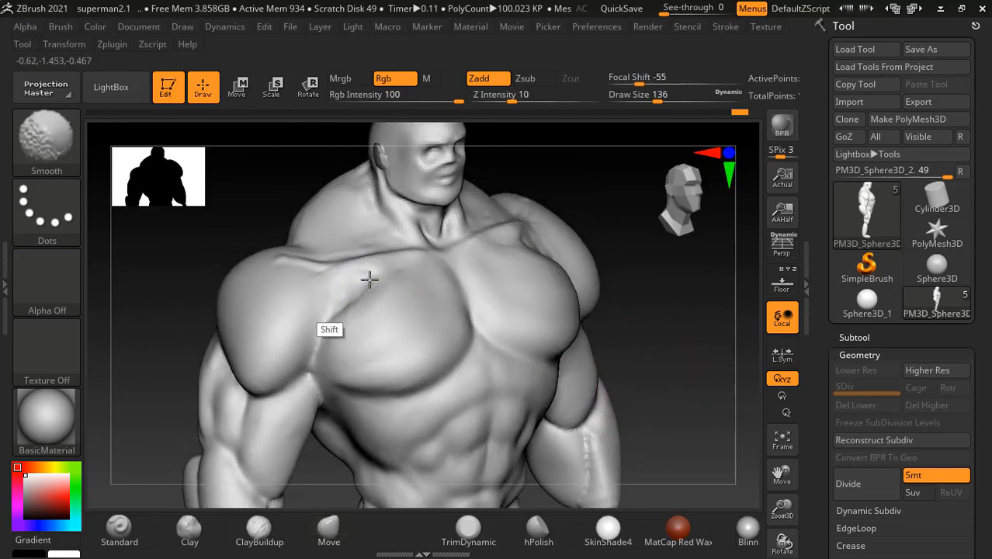
pyautogui.click(259, 528)
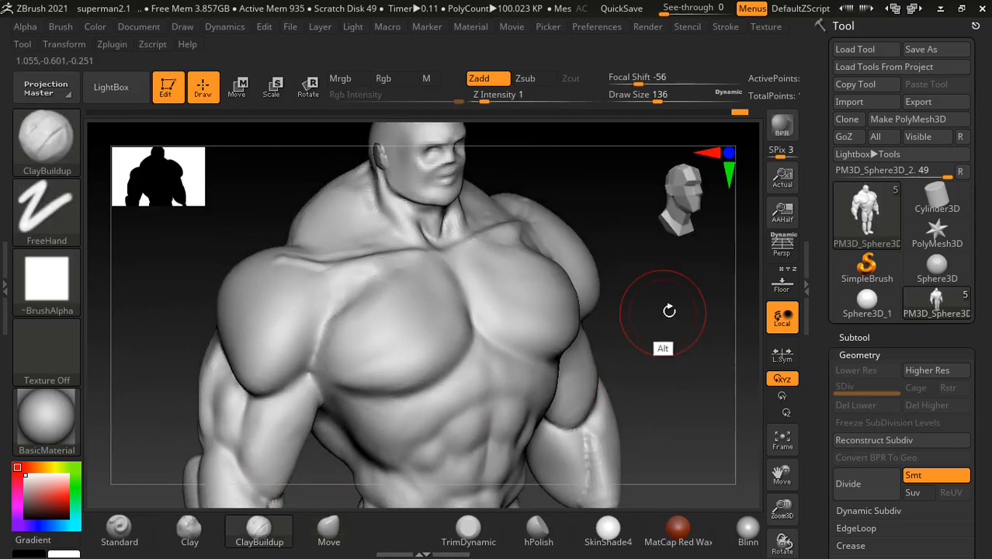
pyautogui.moveTo(680, 310); pyautogui.dragTo(510, 302)
pyautogui.press('[')
pyautogui.press('[')
pyautogui.press('[')
pyautogui.press('[')
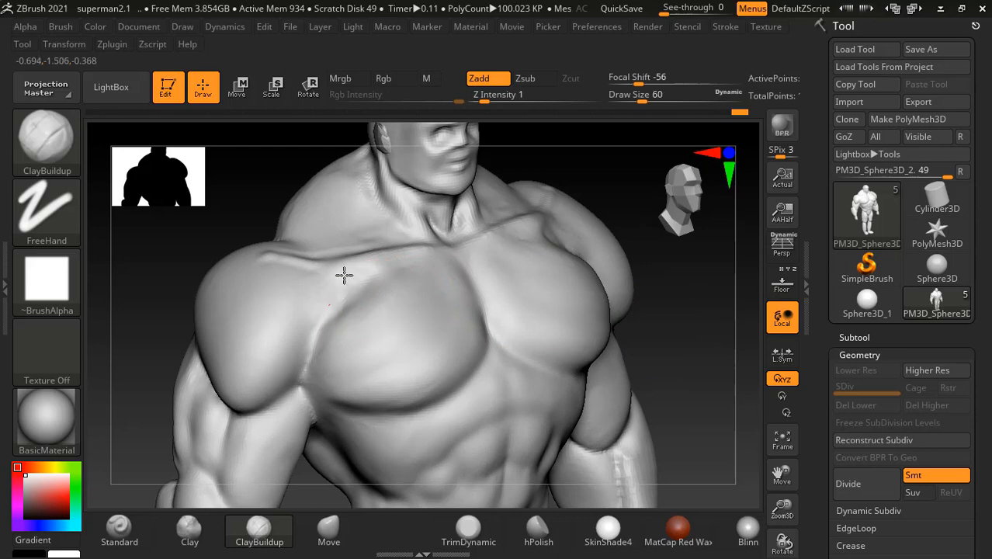
pyautogui.keyDown('shift'); pyautogui.moveTo(173, 262); pyautogui.dragTo(231, 317); pyautogui.keyUp('shift')
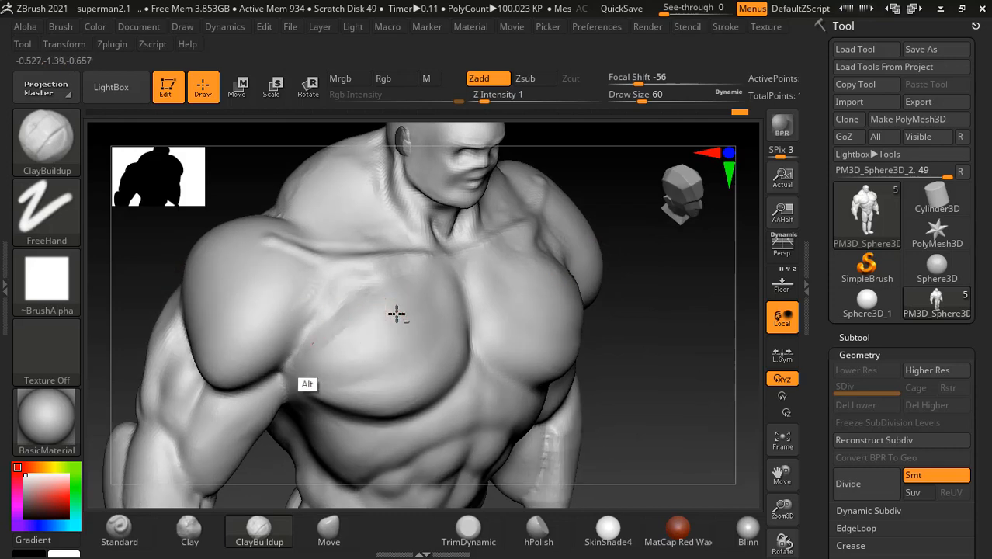
pyautogui.press('shift')
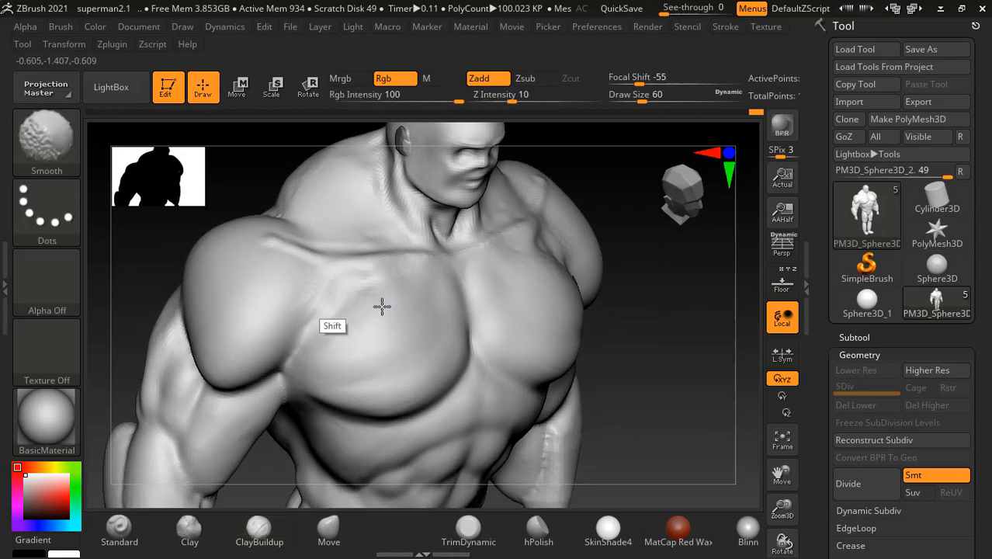
pyautogui.keyDown('shift'); pyautogui.moveTo(133, 248); pyautogui.dragTo(142, 249); pyautogui.keyUp('shift')
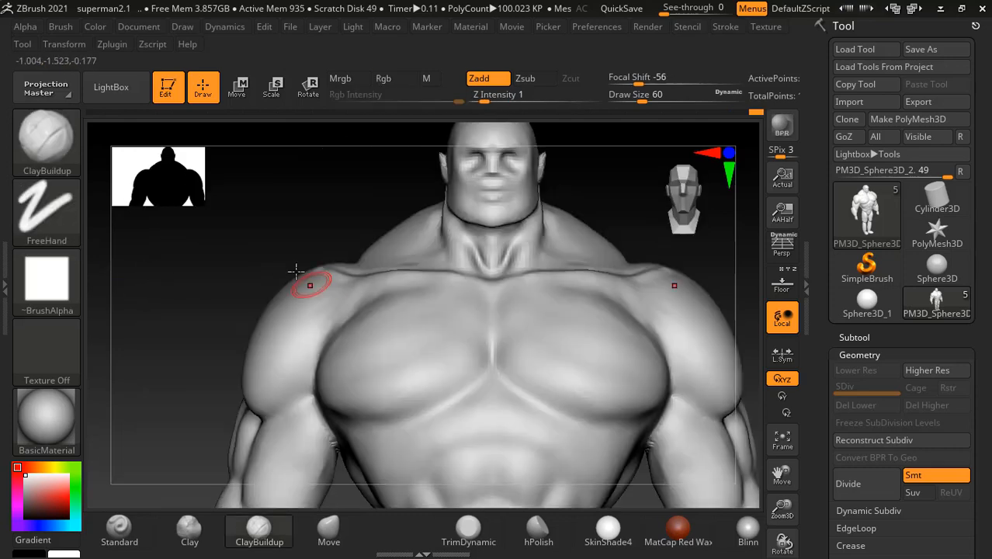
# - Refine the transition between the front deltoid and upper chest with ClayBuildup at draw sizes 48 and 60, smoothing between strokes
pyautogui.moveTo(273, 235); pyautogui.dragTo(327, 243)
pyautogui.press('shift')
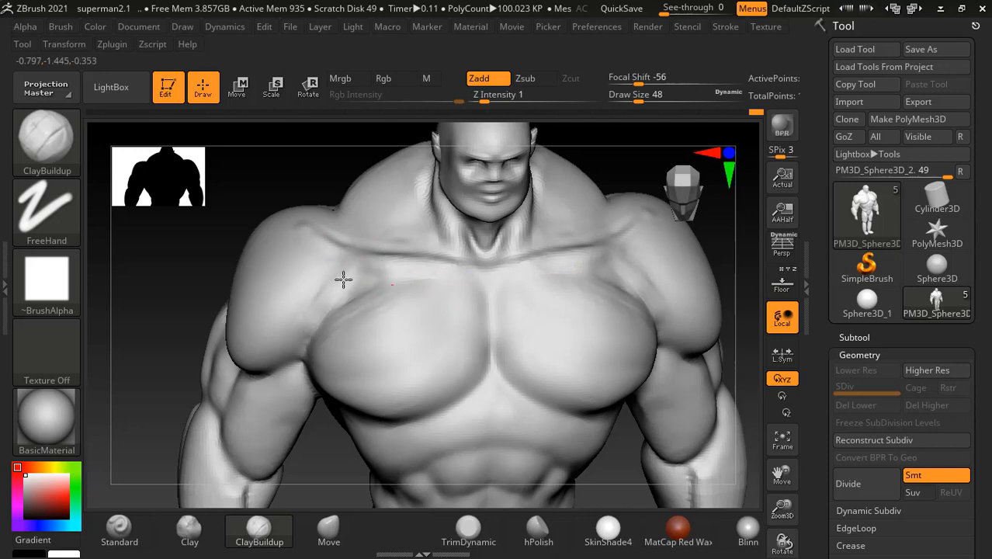
pyautogui.press('shift')
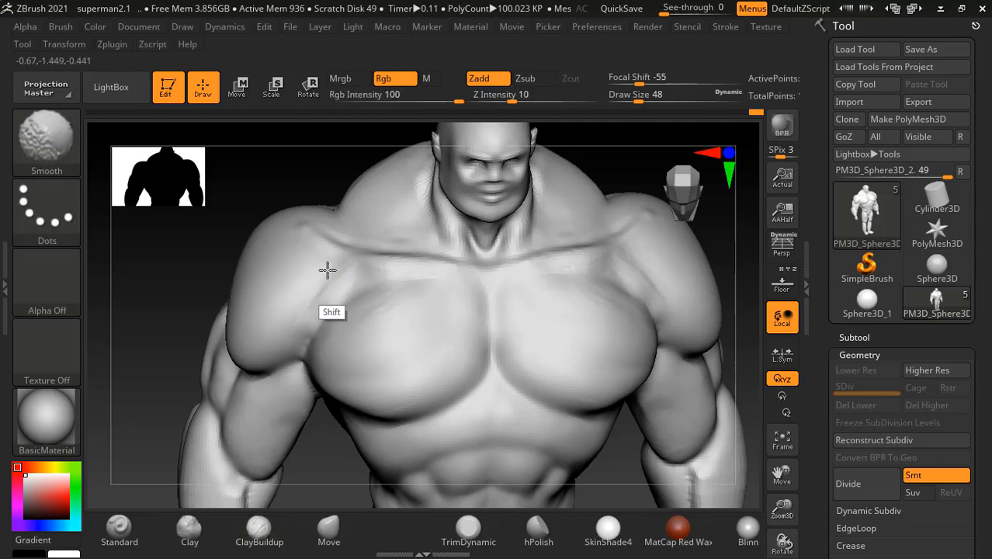
pyautogui.press('shift')
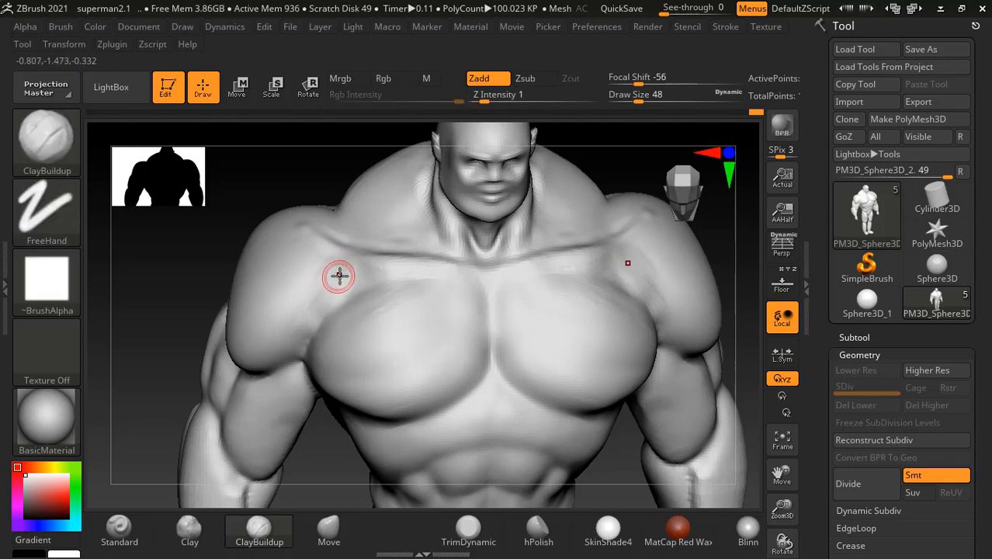
pyautogui.press('shift')
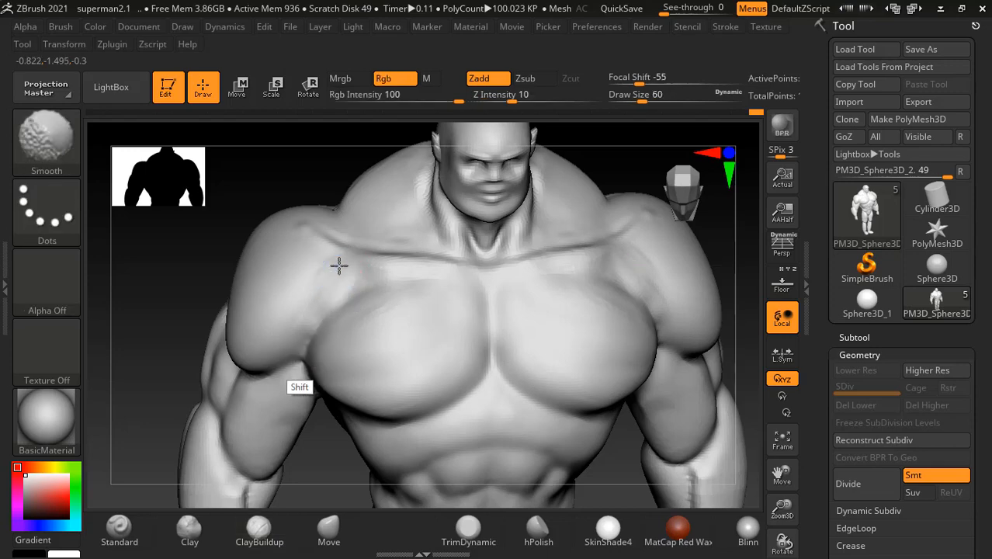
pyautogui.moveTo(200, 204)
pyautogui.keyDown('shift'); pyautogui.mouseDown()
pyautogui.moveTo(204, 262)
pyautogui.moveTo(311, 325)
pyautogui.mouseUp(); pyautogui.keyUp('shift')
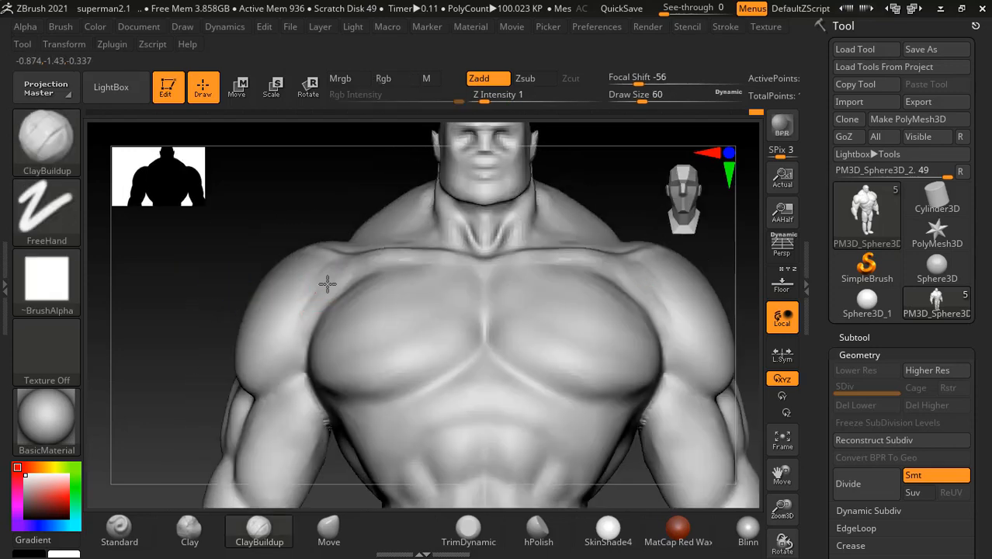
pyautogui.press('shift')
# - Build up the front of the deltoid beside the chest with ClayBuildup at draw size 72, and smooth it
pyautogui.moveTo(188, 300); pyautogui.dragTo(337, 323)
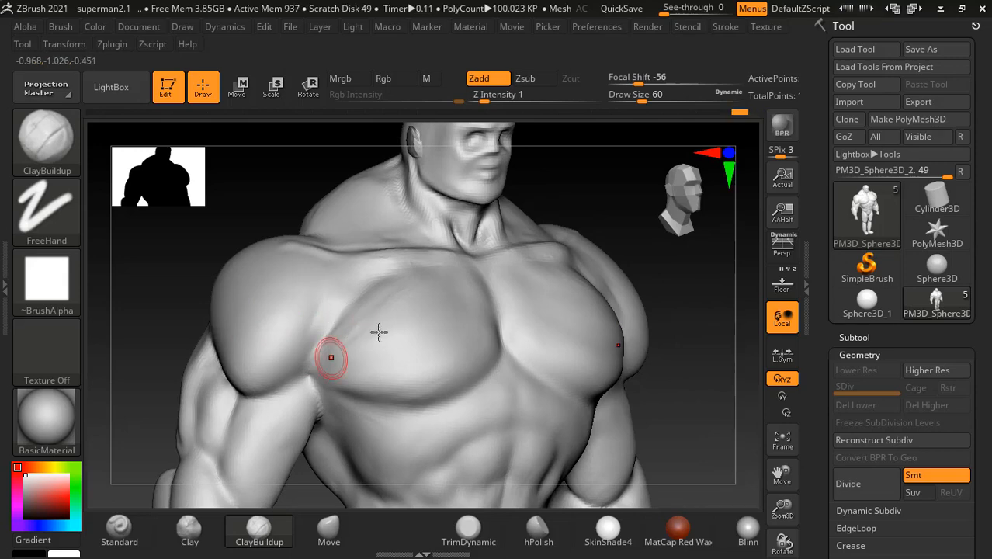
pyautogui.press('shift')
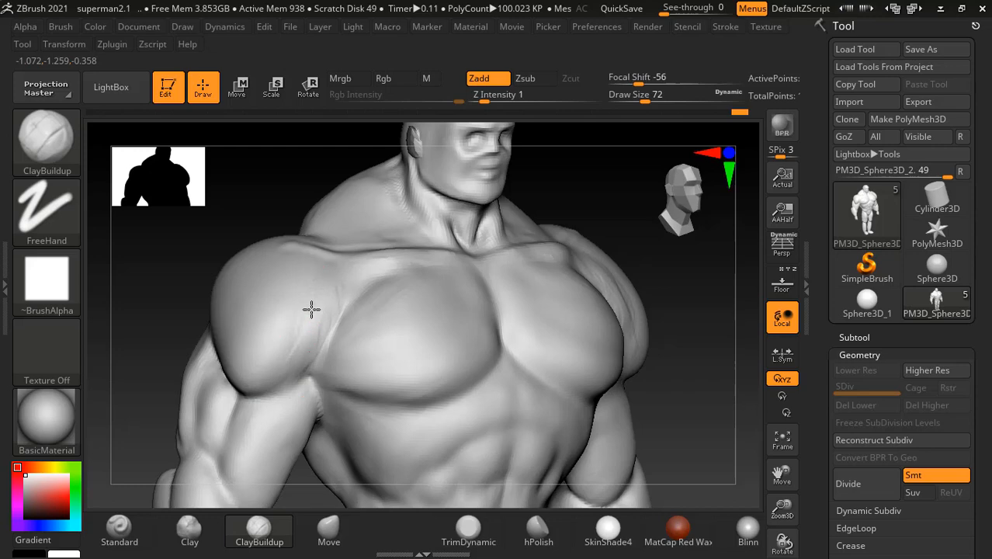
pyautogui.press('shift')
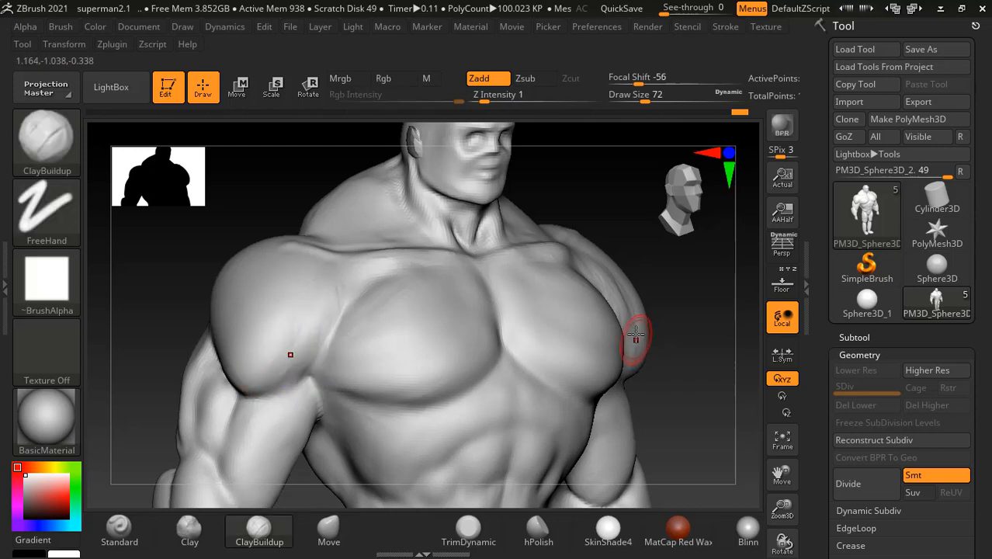
pyautogui.moveTo(673, 318); pyautogui.dragTo(672, 318)
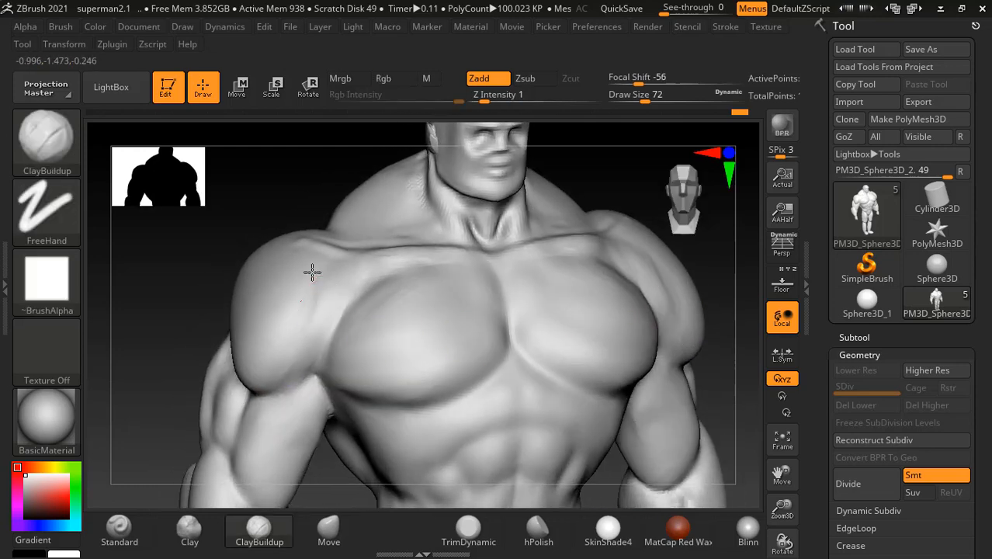
pyautogui.press('shift')
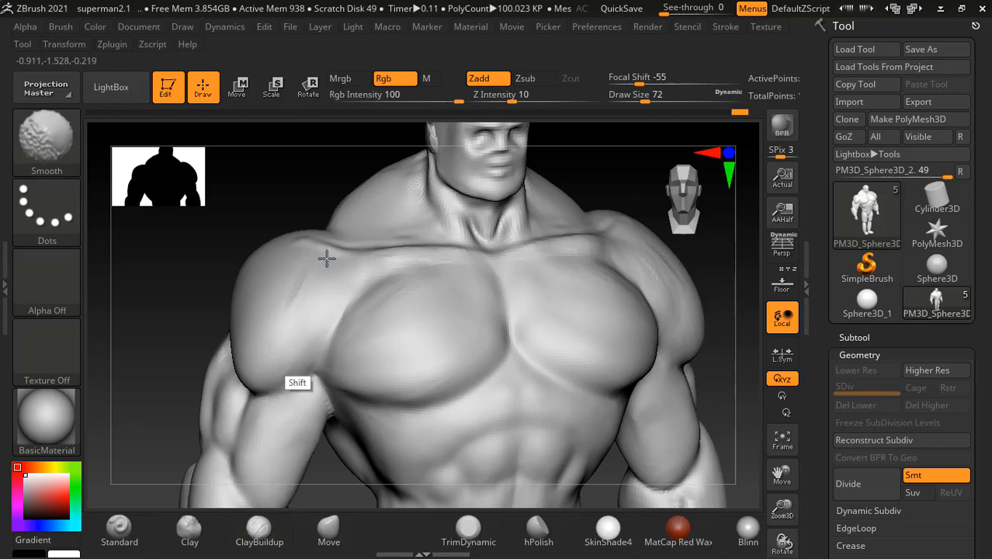
pyautogui.moveTo(188, 288)
pyautogui.mouseDown()
pyautogui.moveTo(216, 267)
pyautogui.moveTo(202, 281)
pyautogui.mouseUp()
# - Match the shoulder outline to the front reference with the Move brush at draw size 216, hide the reference, and touch up the shoulder at size 156
pyautogui.click(781, 284)
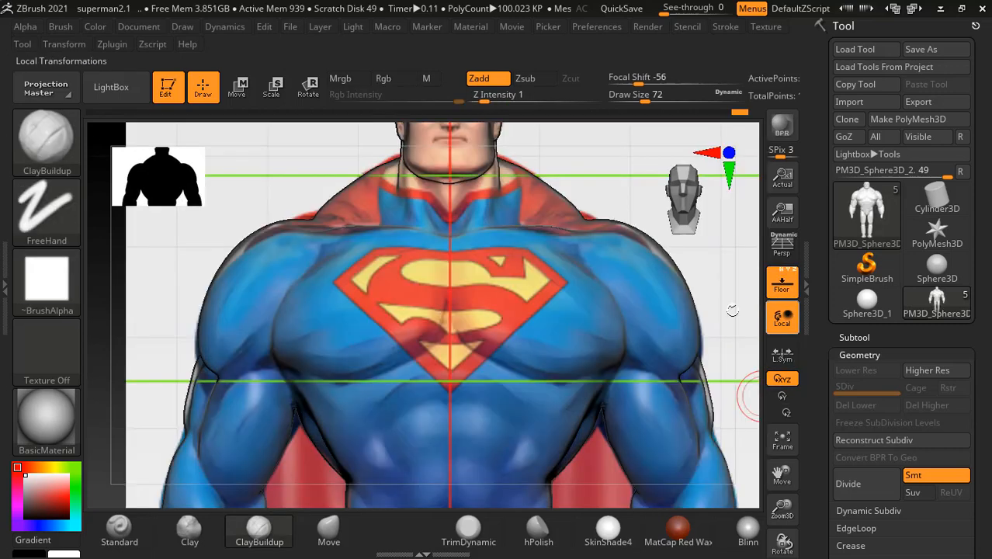
pyautogui.click(328, 529)
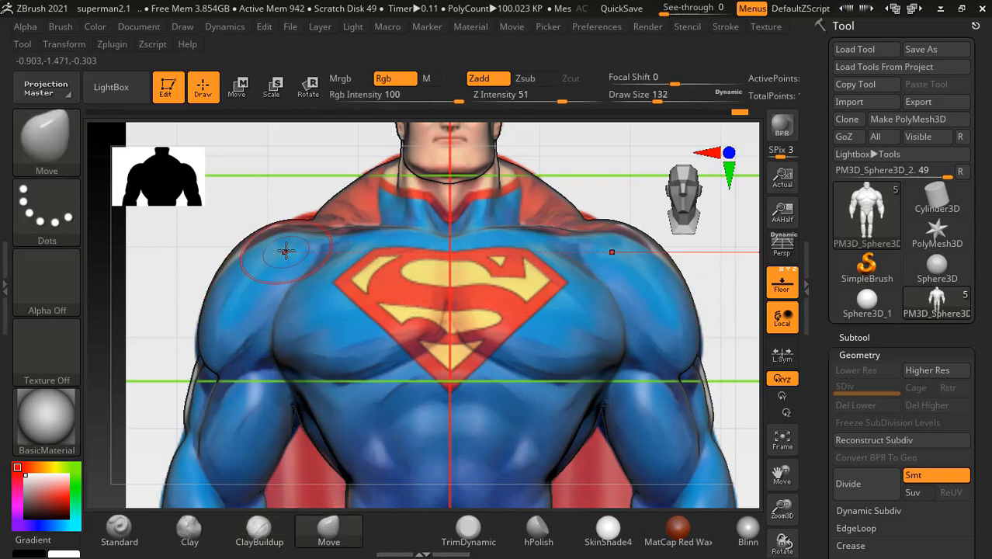
pyautogui.press(']')
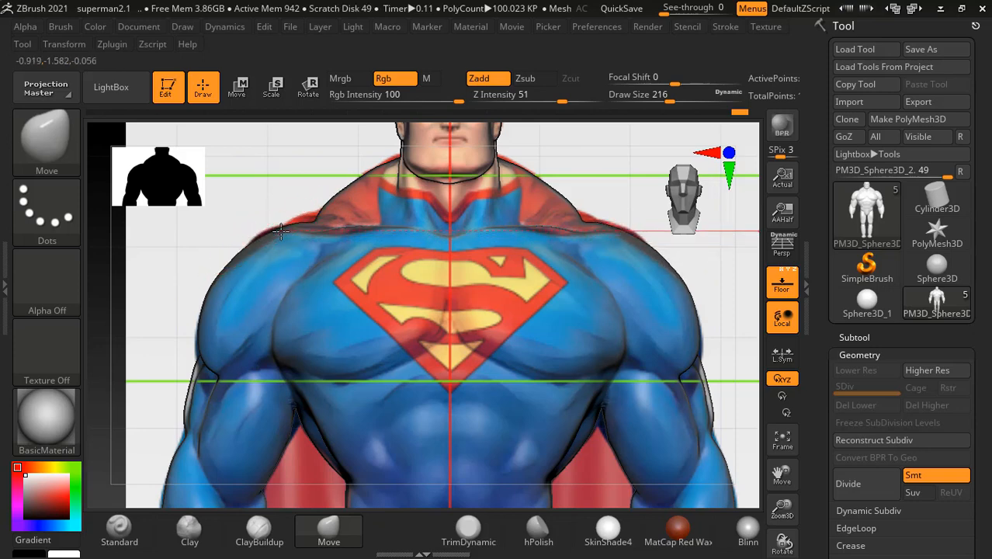
pyautogui.moveTo(281, 230); pyautogui.dragTo(333, 201)
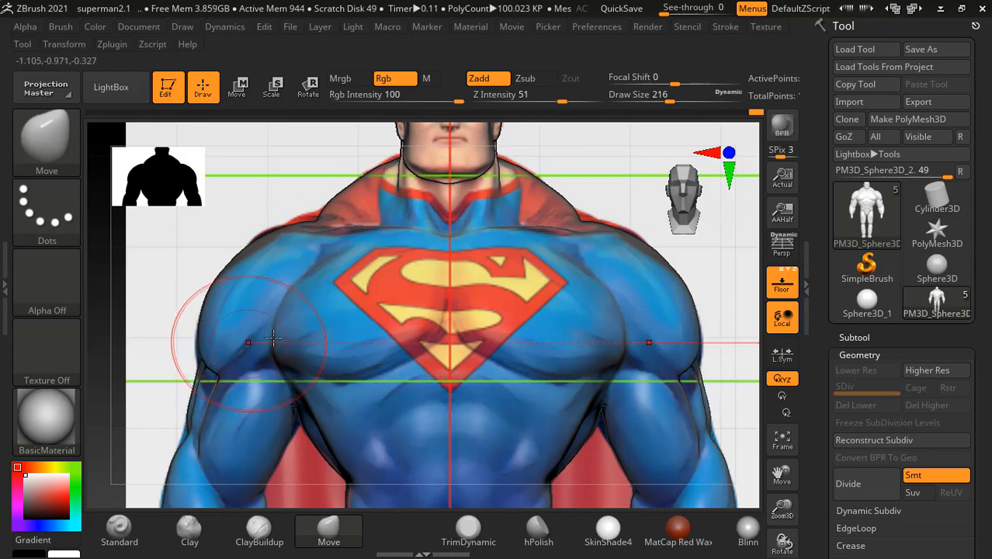
pyautogui.click(781, 281)
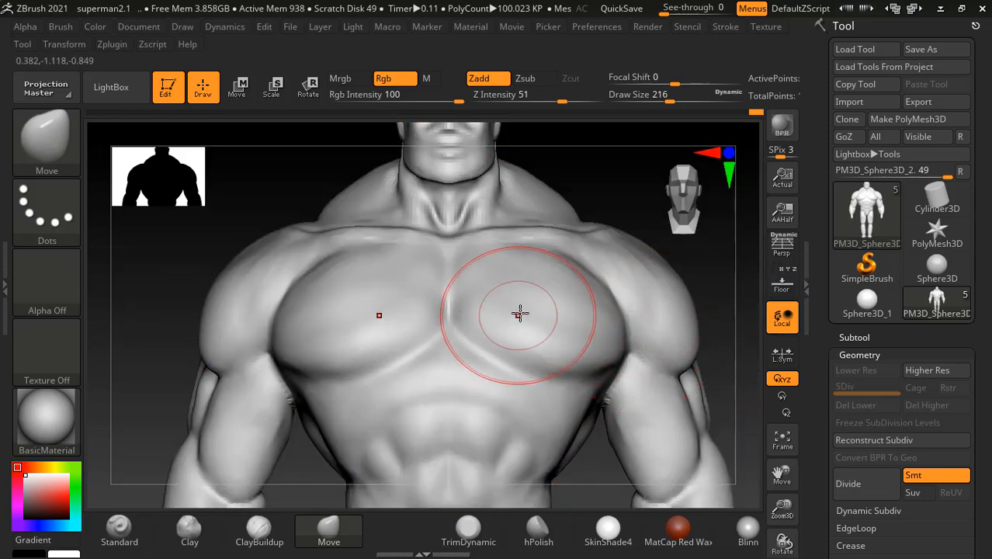
pyautogui.press('[')
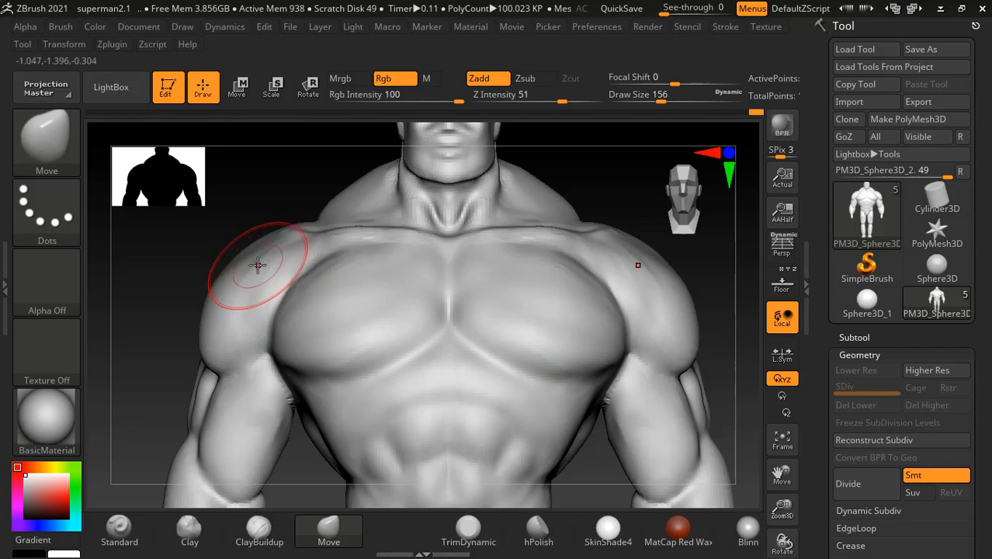
pyautogui.press('shift')
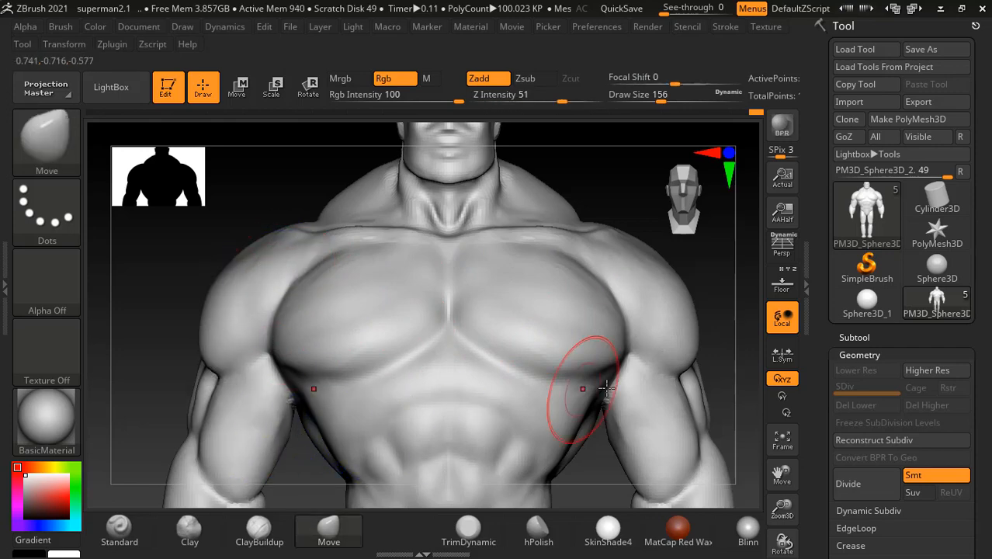
# - Bring up the side-view Superman reference in ACDSee, enlarge its shoulder and arm, and examine the deltoid beside the model's side view
pyautogui.hotkey('alt', 'Tab')
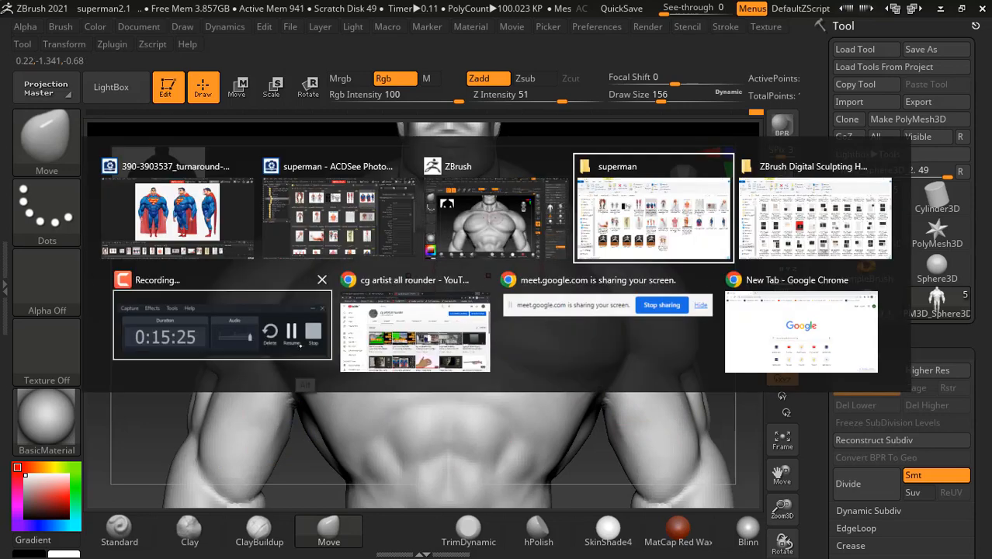
pyautogui.click(271, 316)
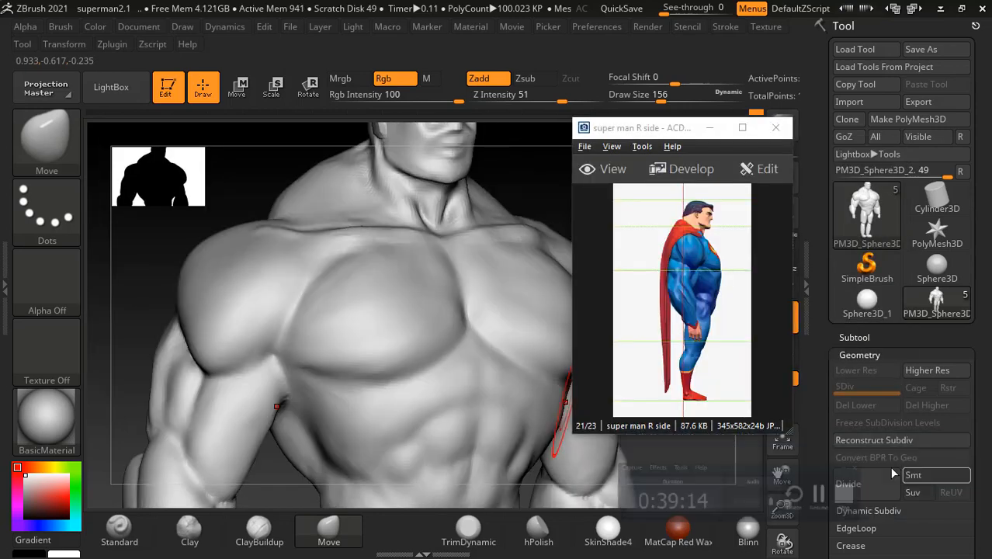
pyautogui.scroll(3, 734, 264)
pyautogui.scroll(-3, 735, 264)
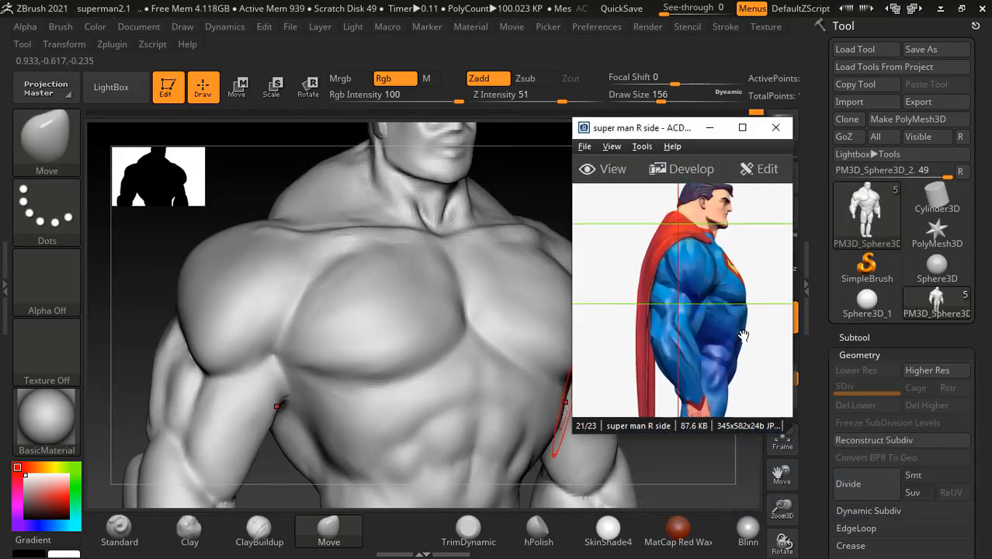
pyautogui.scroll(3, 742, 345)
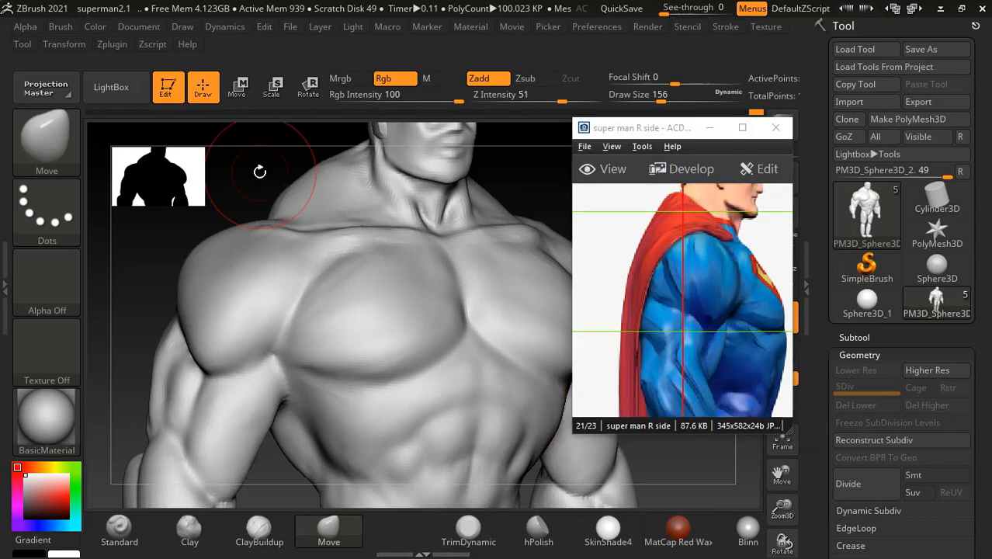
pyautogui.moveTo(261, 169)
pyautogui.mouseDown()
pyautogui.moveTo(525, 264)
pyautogui.moveTo(547, 294)
pyautogui.mouseUp()
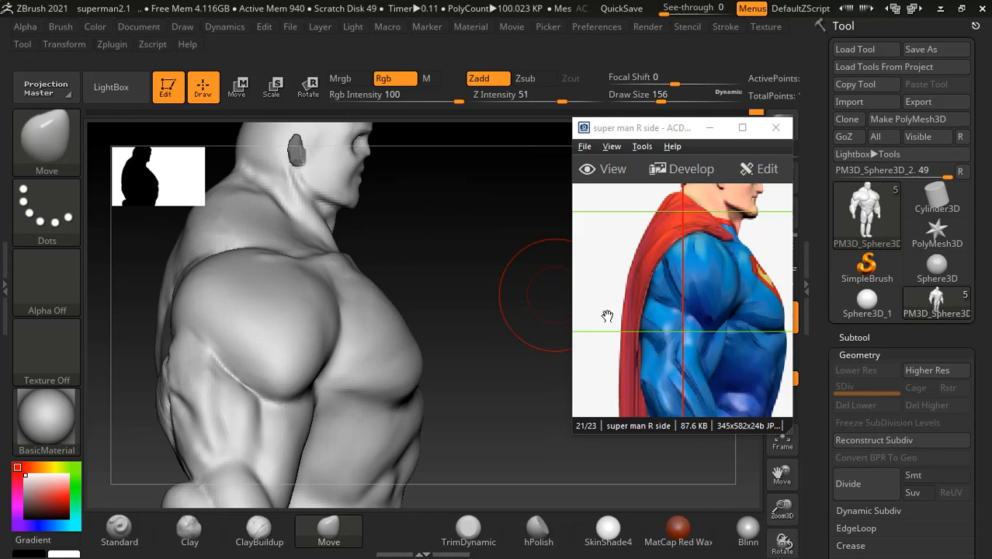
pyautogui.moveTo(509, 325); pyautogui.dragTo(466, 304)
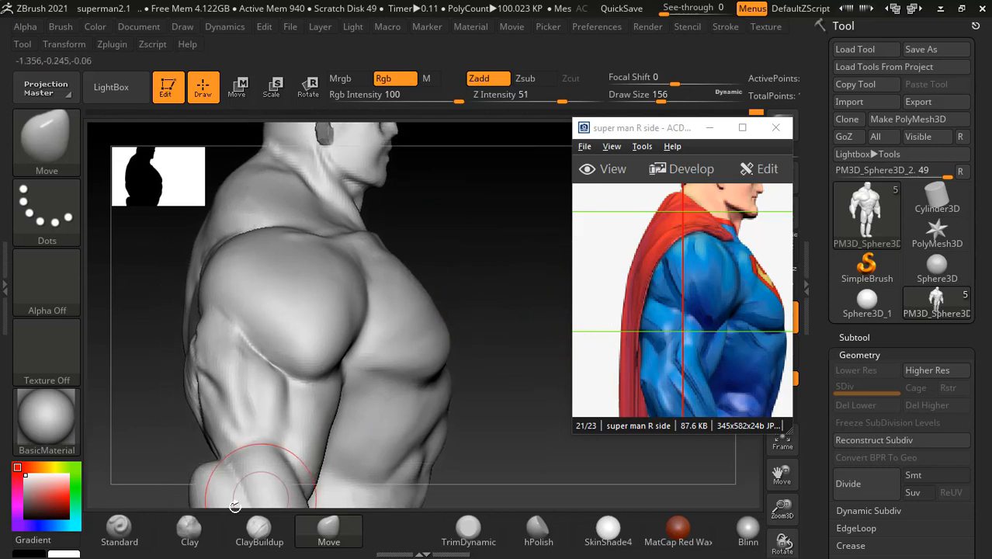
# - Define the top of the deltoid near the collarbone with the Standard brush at draw size 60 and Z intensity 9, and smooth it
pyautogui.click(119, 528)
pyautogui.moveTo(358, 365); pyautogui.dragTo(268, 350)
pyautogui.press('[')
pyautogui.press('[')
pyautogui.press('[')
pyautogui.press('[')
pyautogui.press('[')
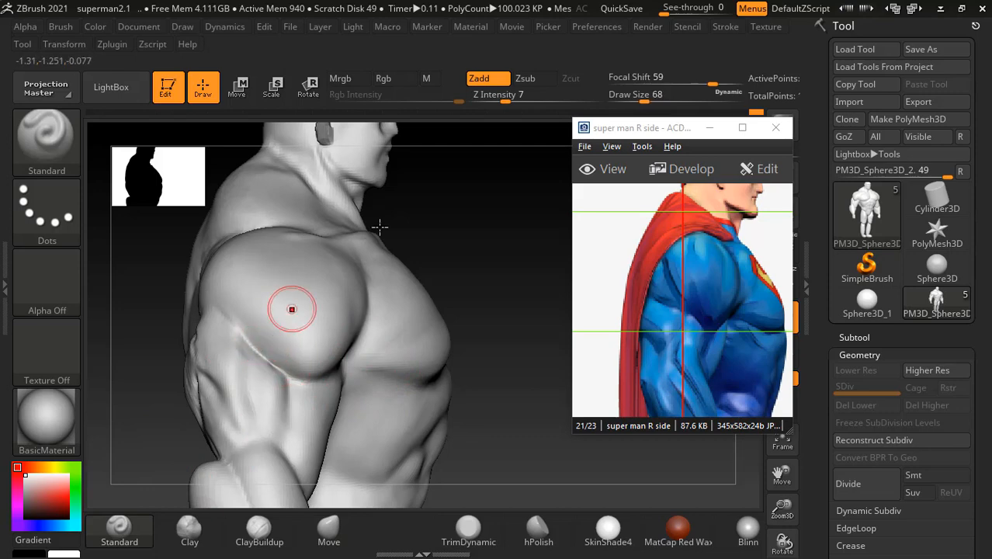
pyautogui.press('[')
pyautogui.click(505, 94)
pyautogui.write('9')
pyautogui.press('Return')
pyautogui.moveTo(508, 194); pyautogui.dragTo(507, 249)
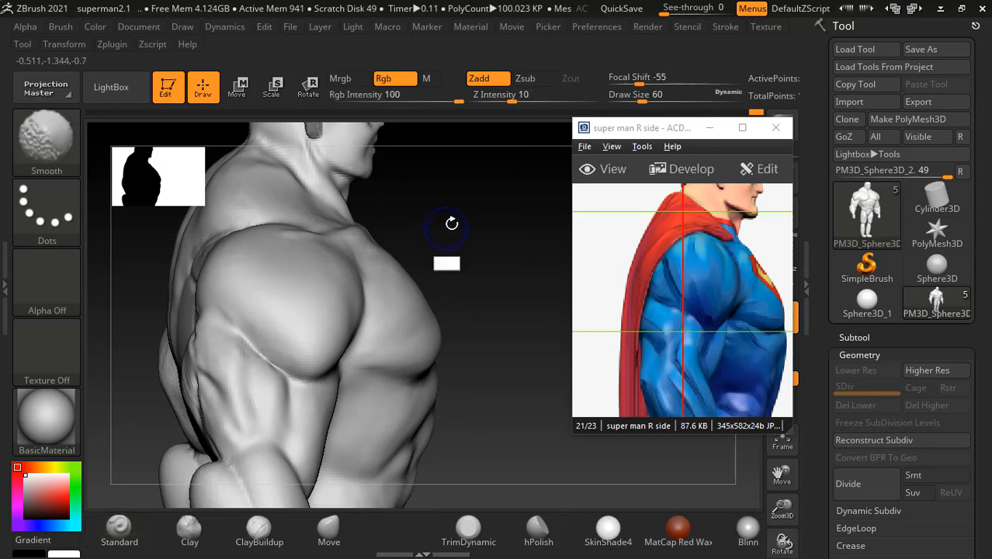
pyautogui.moveTo(454, 221)
pyautogui.mouseDown()
pyautogui.moveTo(483, 207)
pyautogui.moveTo(472, 213)
pyautogui.mouseUp()
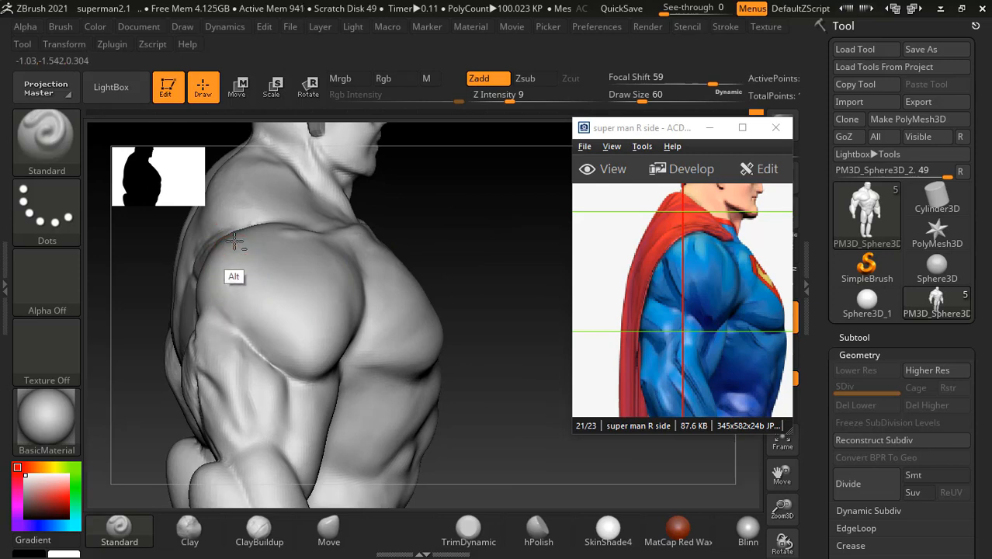
# - Carve the muscle separations on the outer and rear deltoid with the Standard brush at Z intensity 16 and draw size 44
pyautogui.click(508, 93)
pyautogui.write('16')
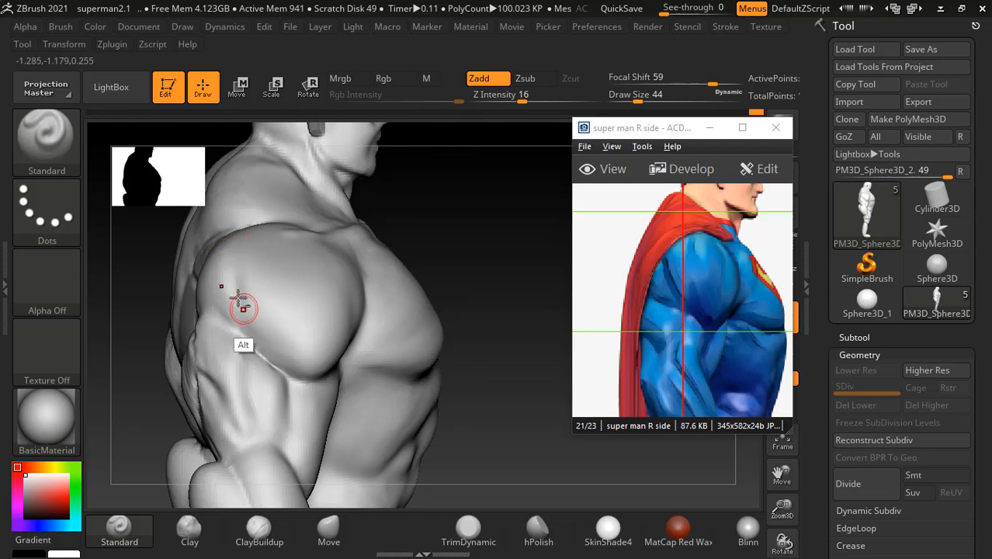
pyautogui.moveTo(503, 272)
pyautogui.mouseDown()
pyautogui.moveTo(507, 236)
pyautogui.moveTo(401, 291)
pyautogui.mouseUp()
pyautogui.moveTo(463, 212); pyautogui.dragTo(312, 271)
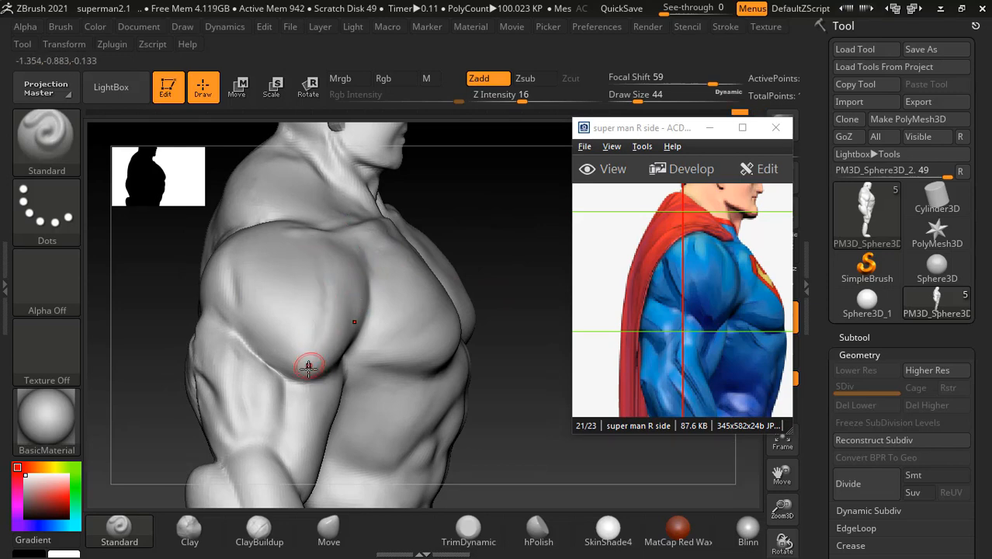
pyautogui.moveTo(486, 231)
pyautogui.mouseDown()
pyautogui.moveTo(491, 224)
pyautogui.moveTo(419, 308)
pyautogui.mouseUp()
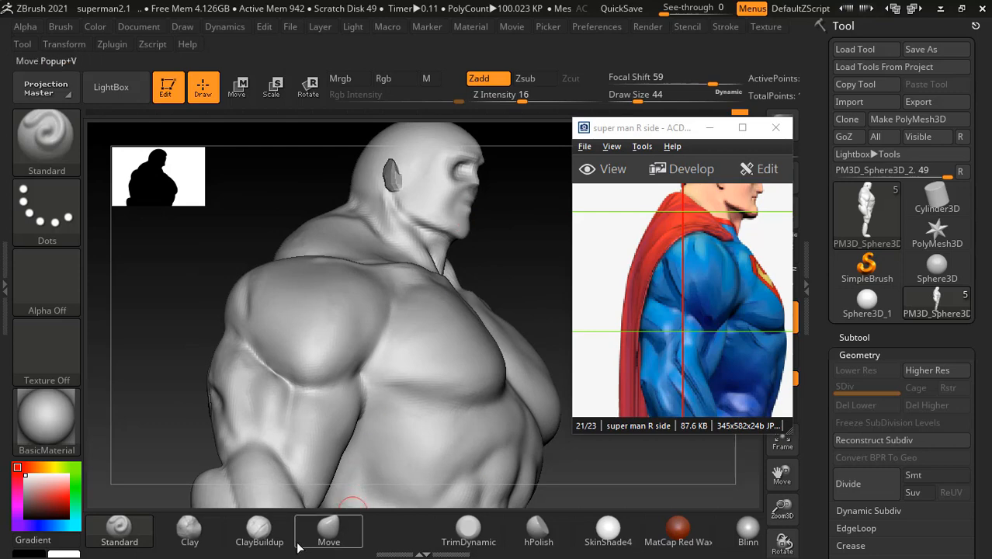
# - Build up the lower tip of the deltoid with the ClayBuildup brush at draw size 68 and Z intensity 1, and smooth it
pyautogui.click(259, 529)
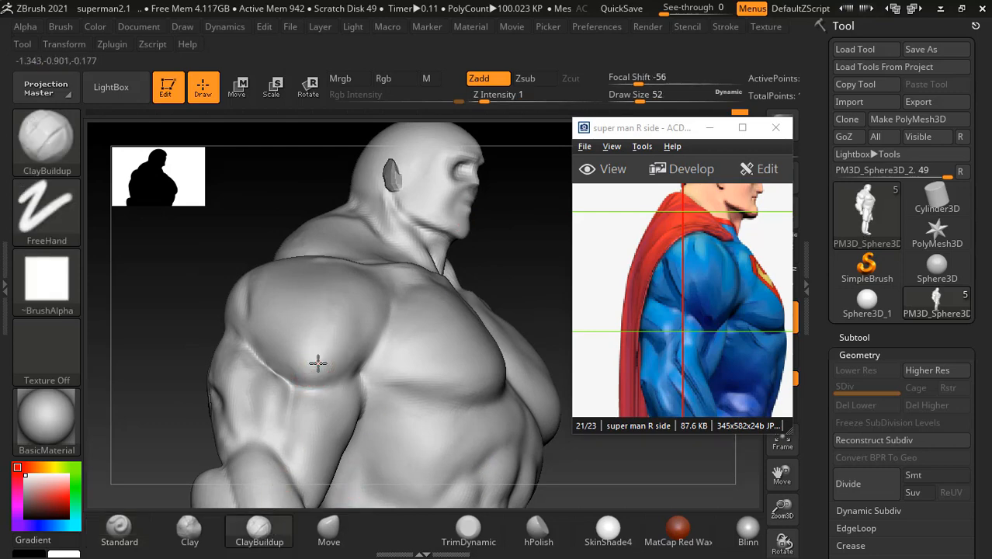
pyautogui.keyDown('alt'); pyautogui.moveTo(315, 368); pyautogui.dragTo(319, 356); pyautogui.keyUp('alt')
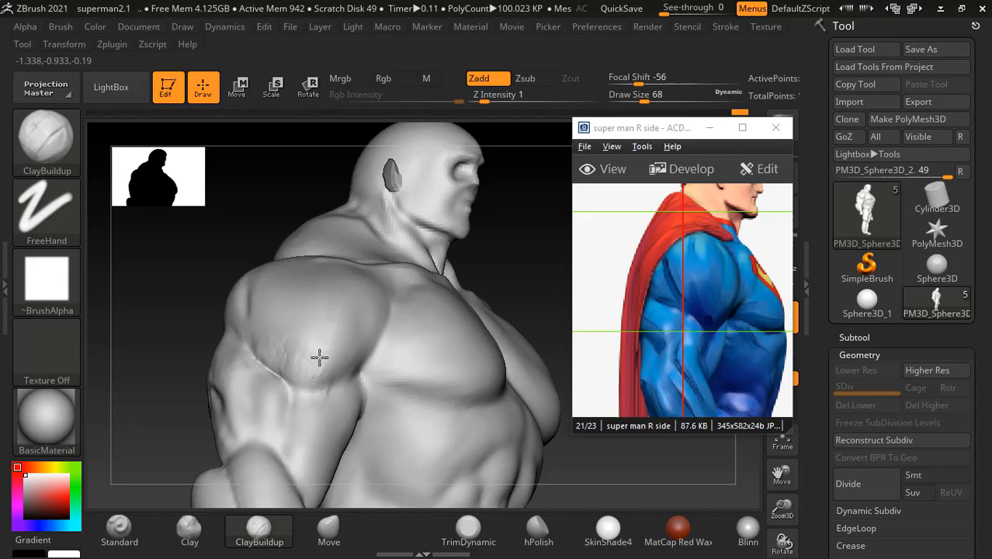
pyautogui.moveTo(543, 218); pyautogui.dragTo(492, 235)
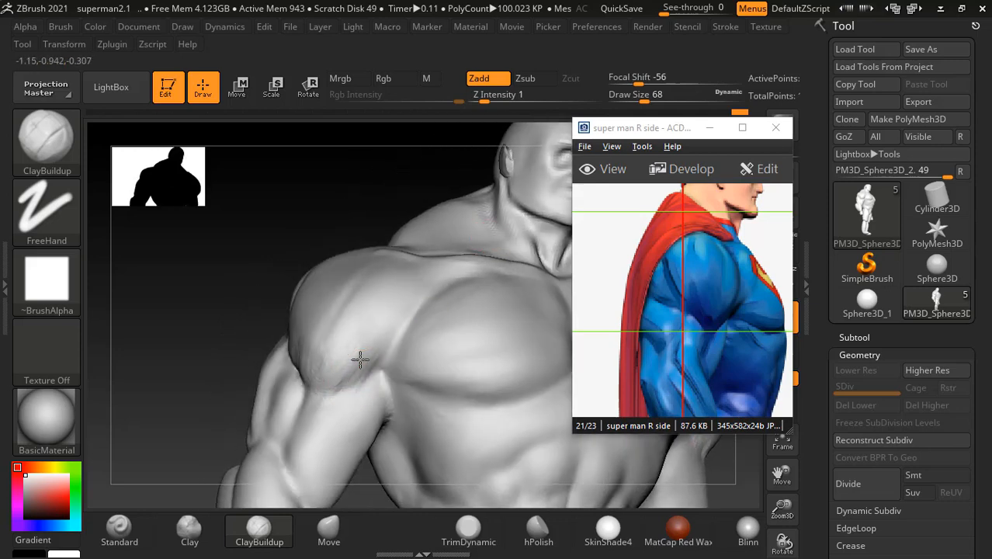
pyautogui.moveTo(359, 359)
pyautogui.keyDown('shift'); pyautogui.mouseDown()
pyautogui.moveTo(337, 347)
pyautogui.moveTo(358, 335)
pyautogui.mouseUp(); pyautogui.keyUp('shift')
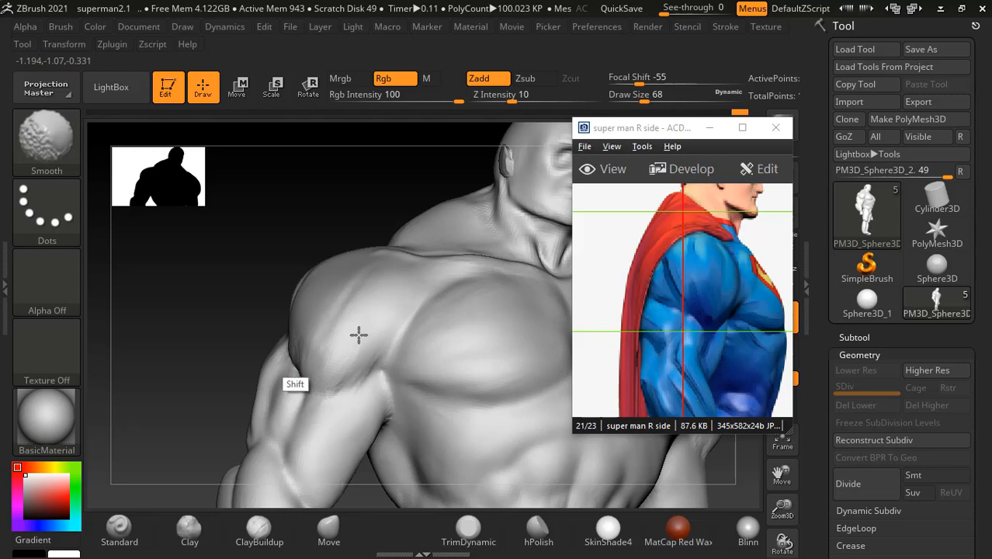
pyautogui.moveTo(237, 317); pyautogui.dragTo(233, 284)
pyautogui.moveTo(413, 254); pyautogui.dragTo(378, 291)
# - Add long muscle-fibre strands down the front and side of the deltoid with ClayBuildup at draw size 76, and smooth them
pyautogui.press(']')
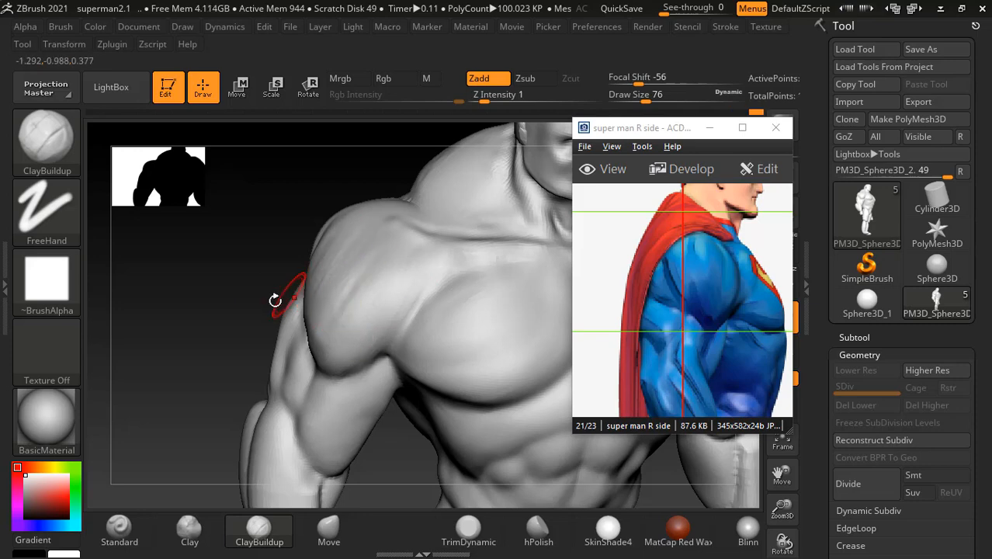
pyautogui.moveTo(274, 300)
pyautogui.mouseDown()
pyautogui.moveTo(260, 266)
pyautogui.moveTo(295, 249)
pyautogui.moveTo(316, 268)
pyautogui.moveTo(365, 243)
pyautogui.moveTo(332, 283)
pyautogui.moveTo(327, 312)
pyautogui.mouseUp()
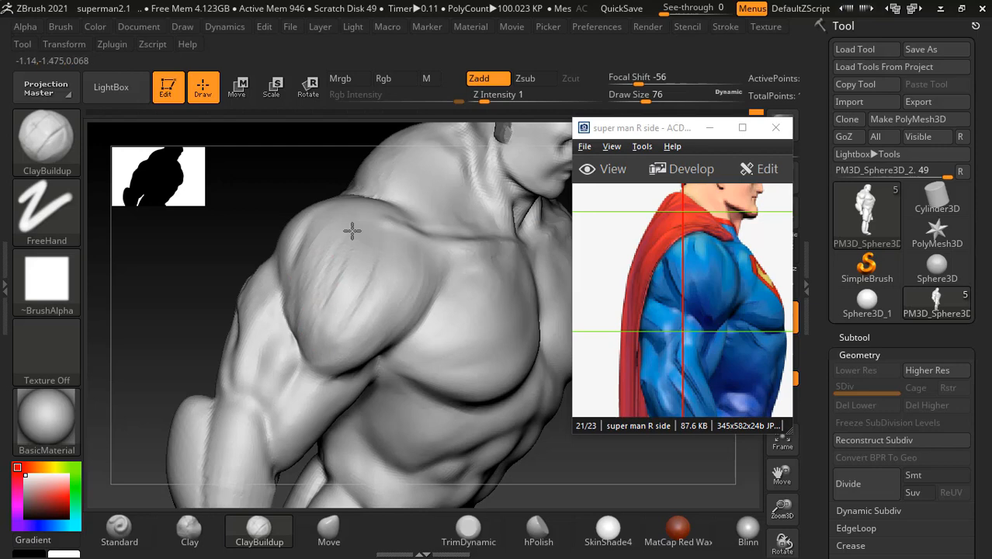
pyautogui.moveTo(297, 199); pyautogui.dragTo(315, 190, button='right')
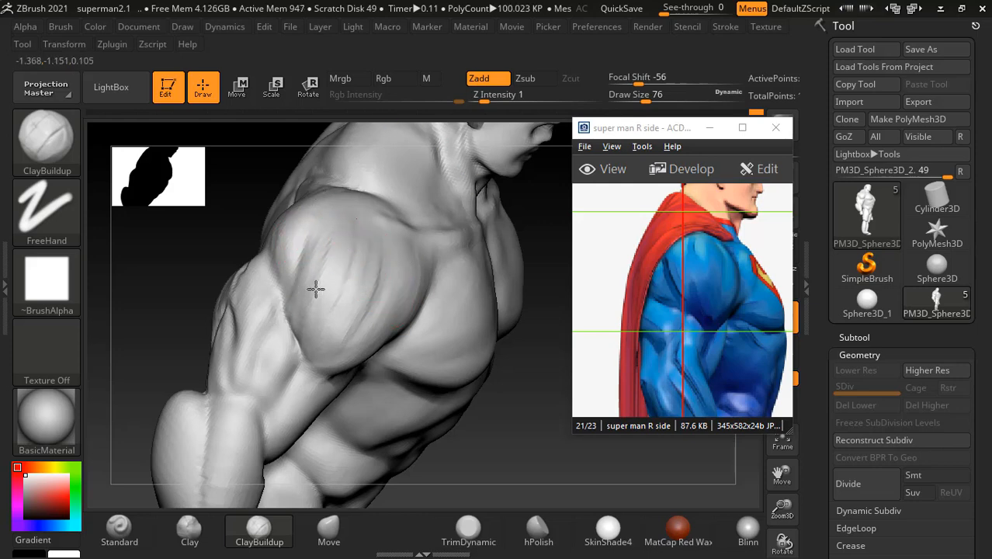
pyautogui.moveTo(206, 292)
pyautogui.mouseDown(button='right')
pyautogui.moveTo(155, 239)
pyautogui.moveTo(225, 233)
pyautogui.mouseUp(button='right')
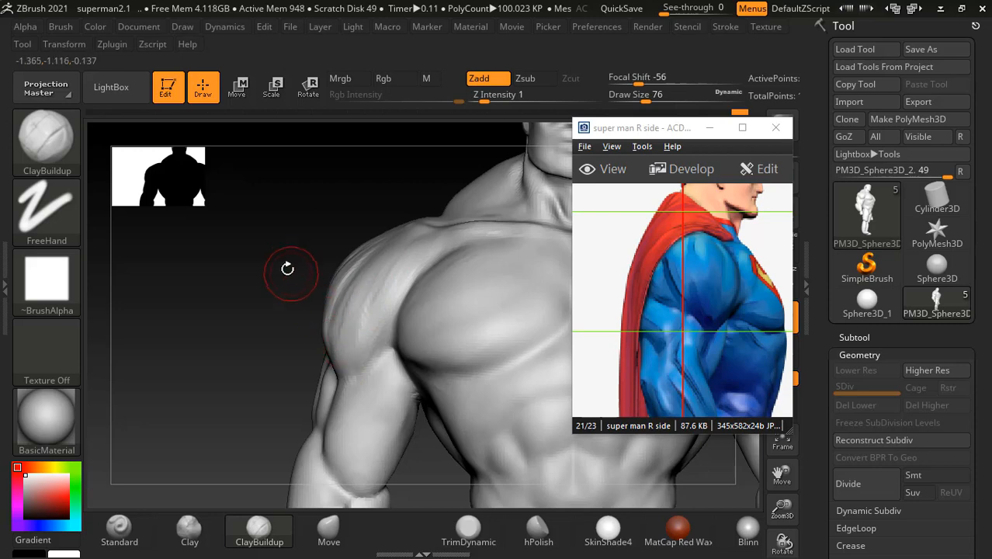
pyautogui.moveTo(287, 269); pyautogui.dragTo(372, 249)
pyautogui.press('shift')
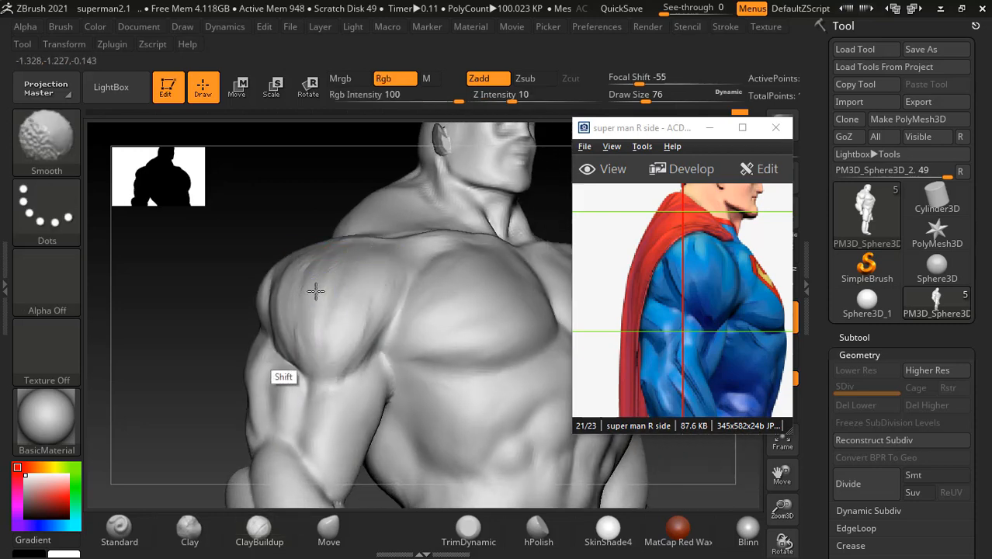
pyautogui.moveTo(217, 284); pyautogui.dragTo(292, 300)
pyautogui.press('shift')
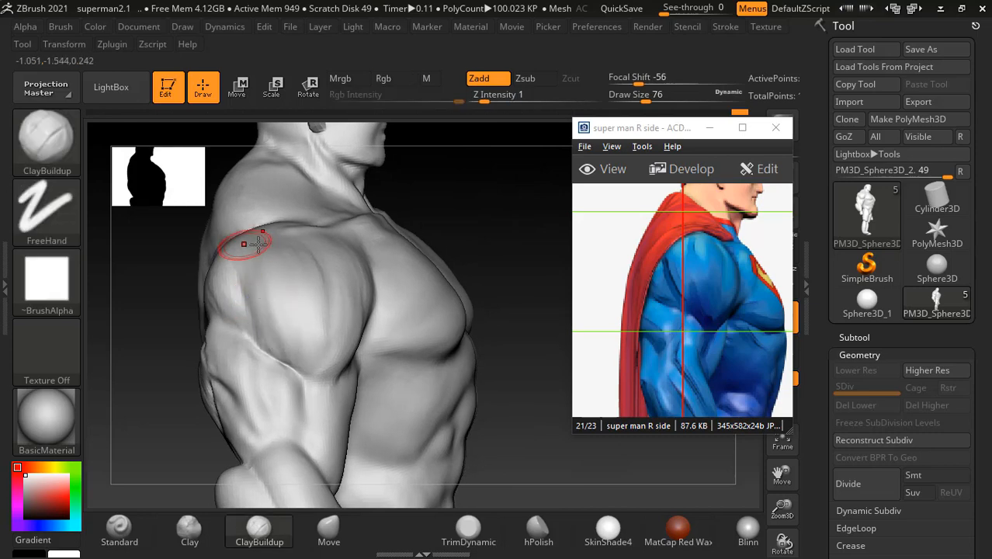
# - Shift the side reference to show the whole arm, strengthen the strands on the outer deltoid with ClayBuildup, and soften them with Smooth
pyautogui.moveTo(640, 270); pyautogui.dragTo(672, 276)
pyautogui.moveTo(479, 218); pyautogui.dragTo(275, 239)
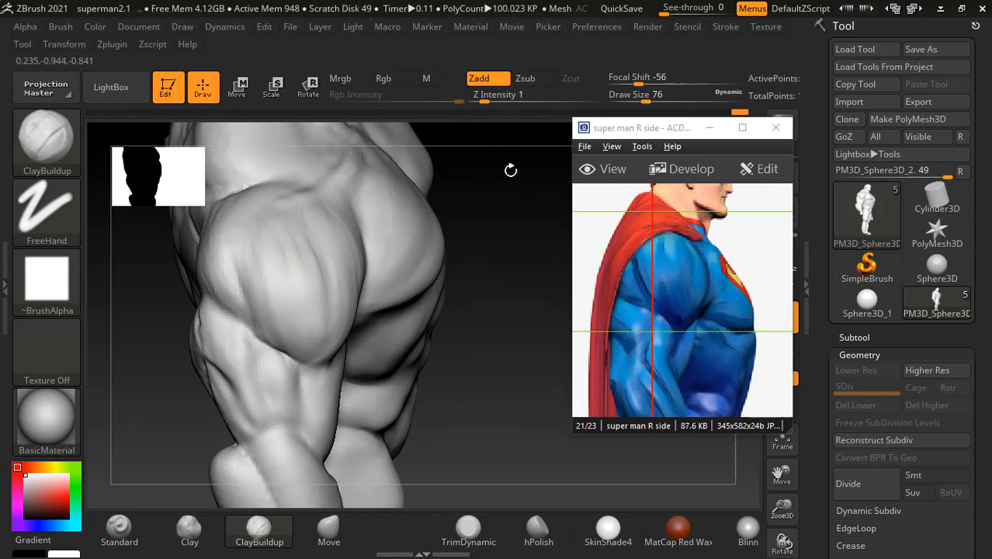
pyautogui.moveTo(316, 208)
pyautogui.mouseDown(button='right')
pyautogui.moveTo(328, 235)
pyautogui.moveTo(315, 206)
pyautogui.mouseUp(button='right')
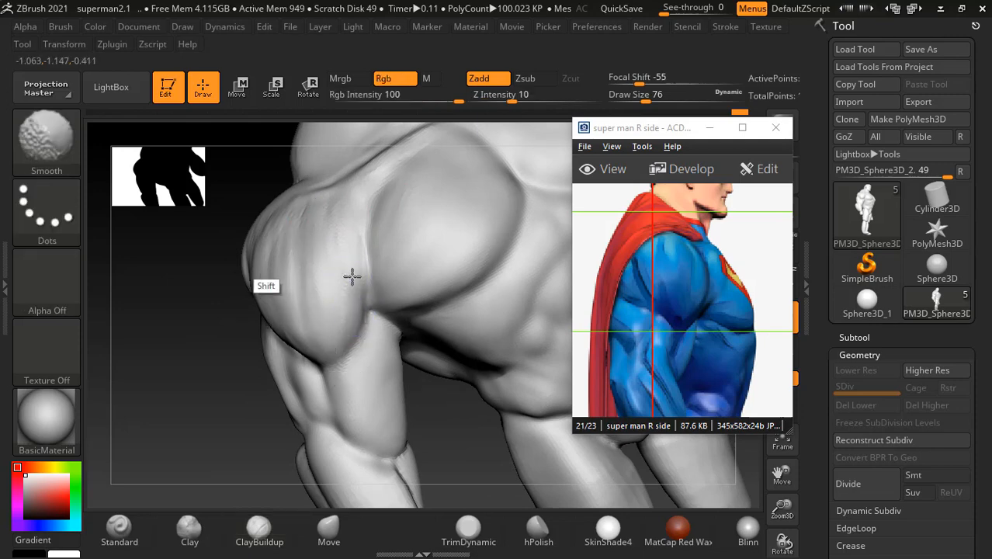
pyautogui.moveTo(243, 308)
pyautogui.keyDown('shift'); pyautogui.mouseDown()
pyautogui.moveTo(277, 275)
pyautogui.moveTo(213, 298)
pyautogui.mouseUp(); pyautogui.keyUp('shift')
pyautogui.press('shift')
pyautogui.press('shift')
pyautogui.press('shift')
pyautogui.press('shift')
pyautogui.press('shift')
# - Build up the front deltoid strands beside the chest from the front view, and smooth the shoulder edge
pyautogui.click(381, 202)
pyautogui.moveTo(316, 285); pyautogui.dragTo(323, 267)
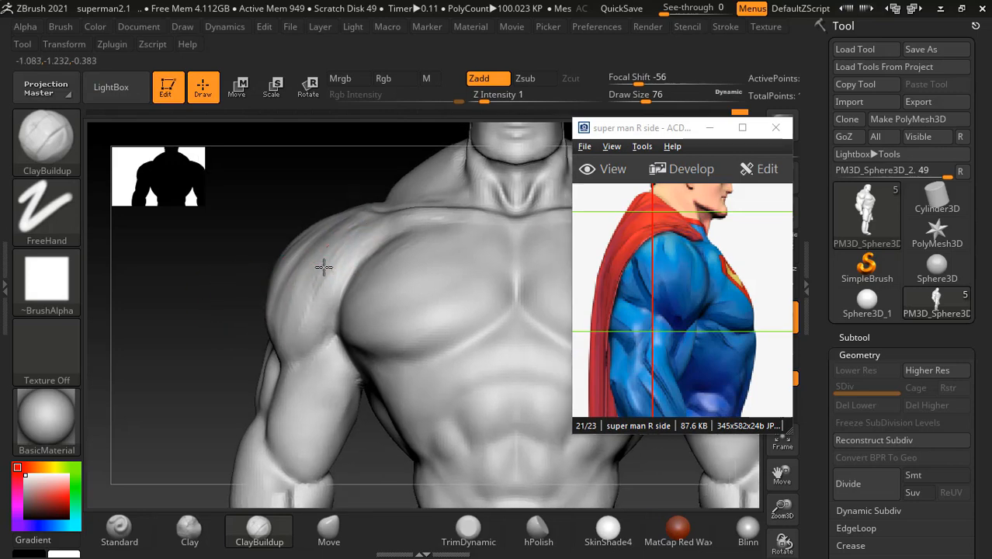
pyautogui.moveTo(323, 267); pyautogui.dragTo(357, 232)
pyautogui.moveTo(312, 295)
pyautogui.keyDown('shift'); pyautogui.mouseDown()
pyautogui.moveTo(354, 233)
pyautogui.moveTo(312, 292)
pyautogui.mouseUp(); pyautogui.keyUp('shift')
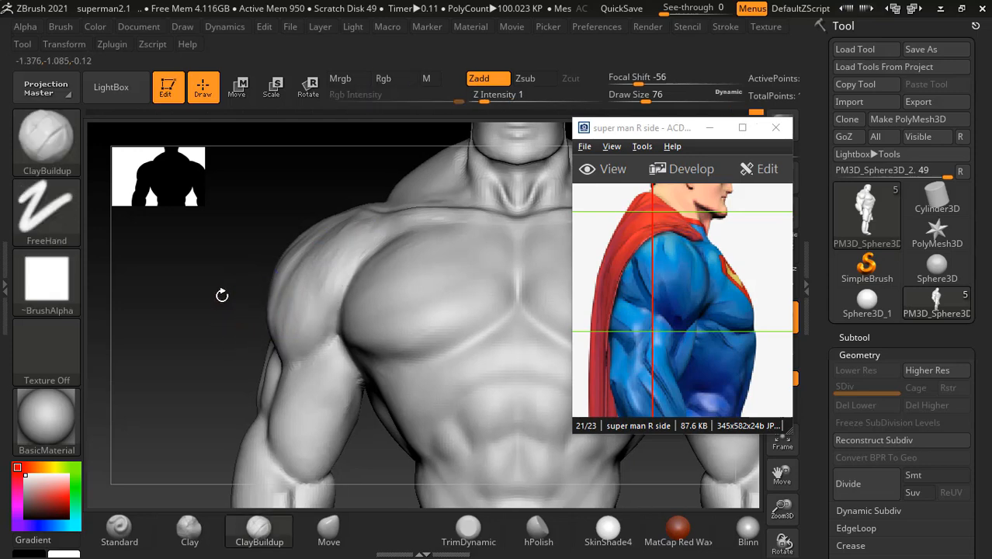
# - Frame the whole figure and bring up the front Superman reference, enlarged on the shoulder and chest, to compare the deltoids
pyautogui.press('f')
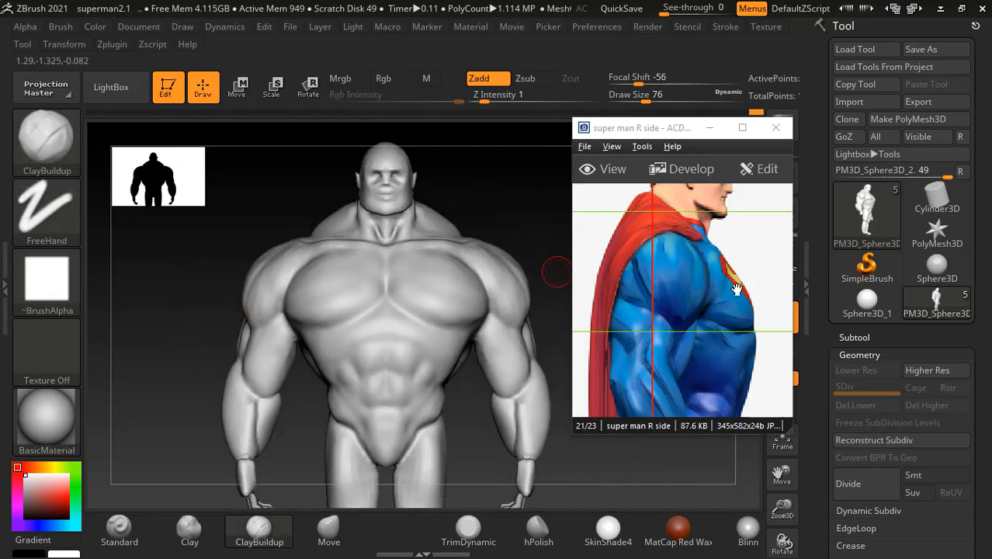
pyautogui.moveTo(739, 287); pyautogui.dragTo(690, 288)
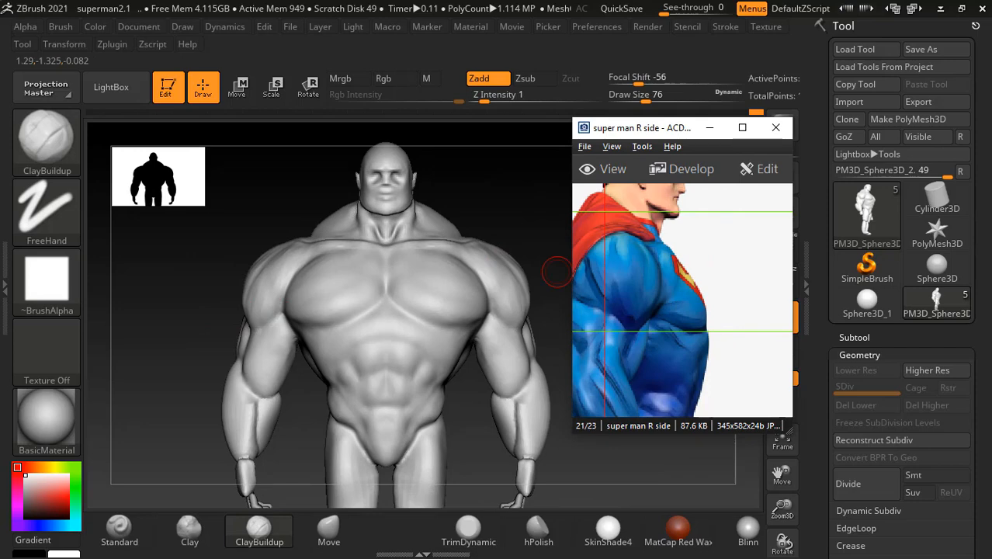
pyautogui.scroll(2, 644, 315)
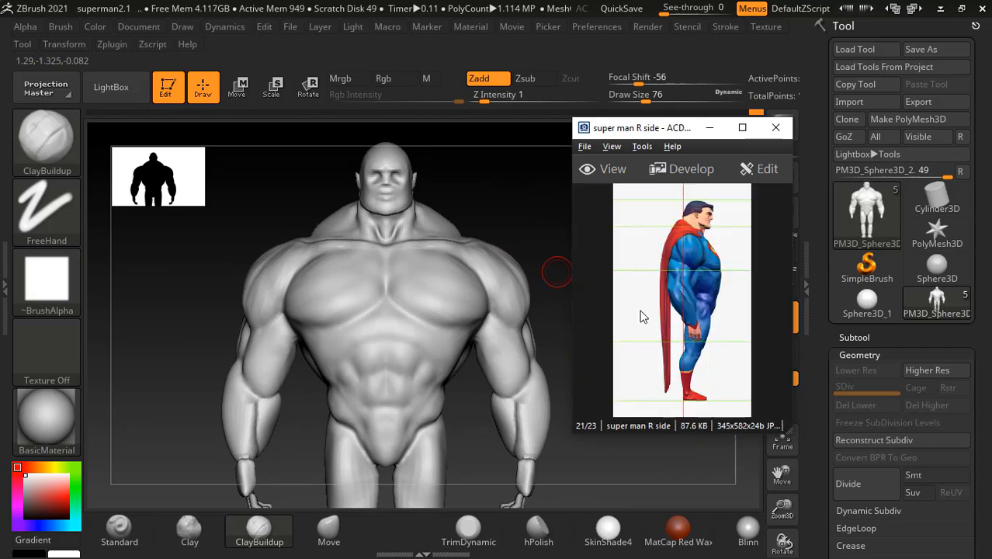
pyautogui.keyDown('ctrl'); pyautogui.scroll(4, 693, 274); pyautogui.keyUp('ctrl')
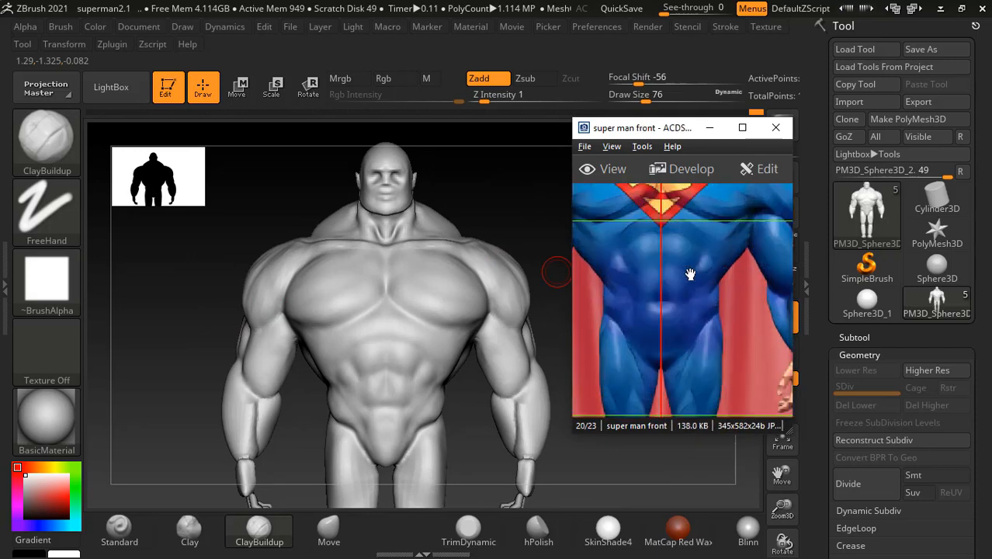
pyautogui.moveTo(631, 267); pyautogui.dragTo(775, 356)
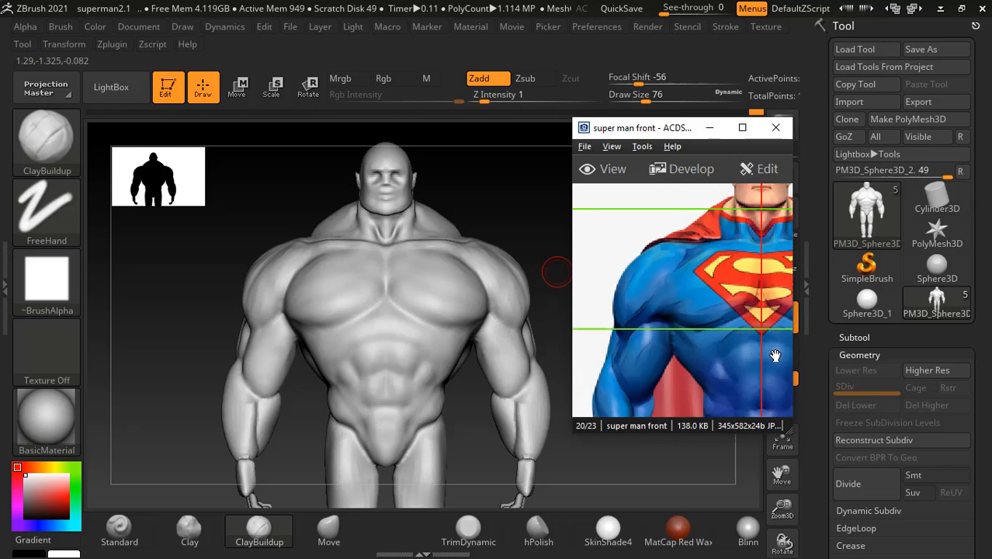
# - Refine the front deltoid and its transition into the upper chest with ClayBuildup at draw size 64, and smooth the strokes
pyautogui.click(268, 208)
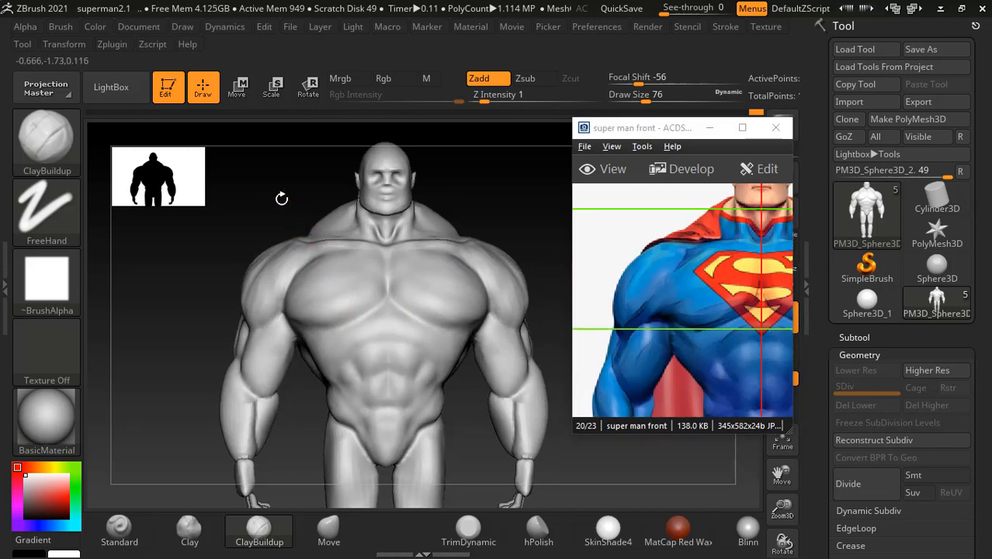
pyautogui.keyDown('alt'); pyautogui.moveTo(279, 197); pyautogui.dragTo(305, 243); pyautogui.keyUp('alt')
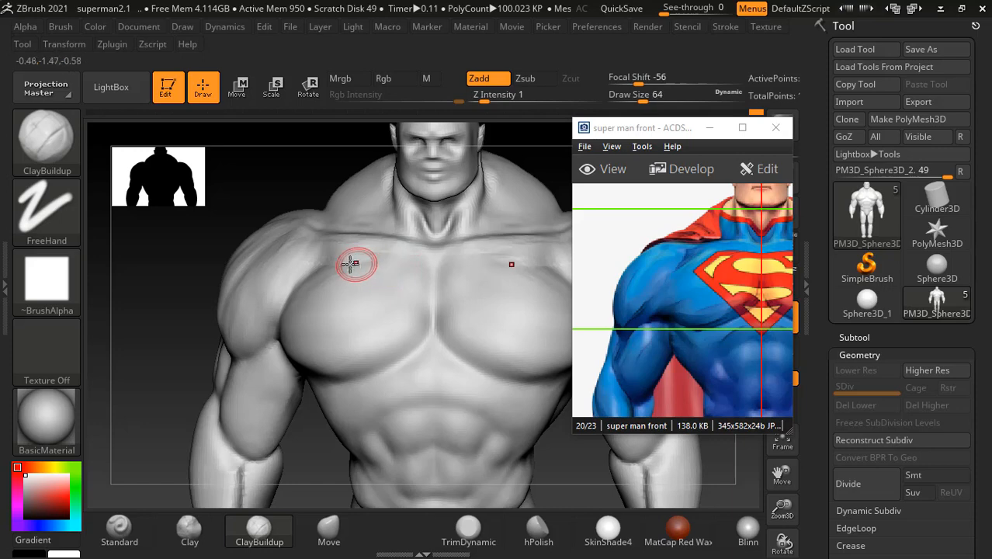
pyautogui.press('shift')
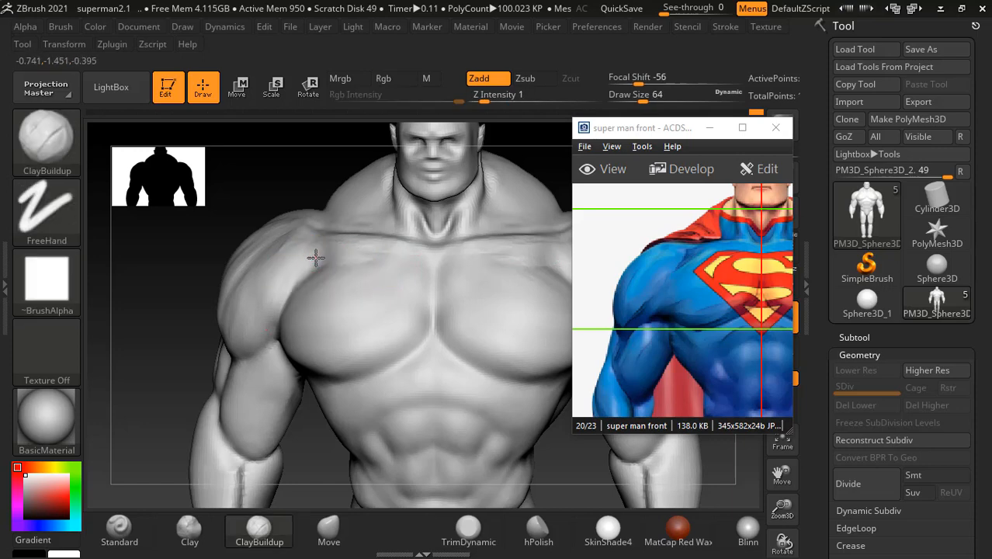
pyautogui.press('shift')
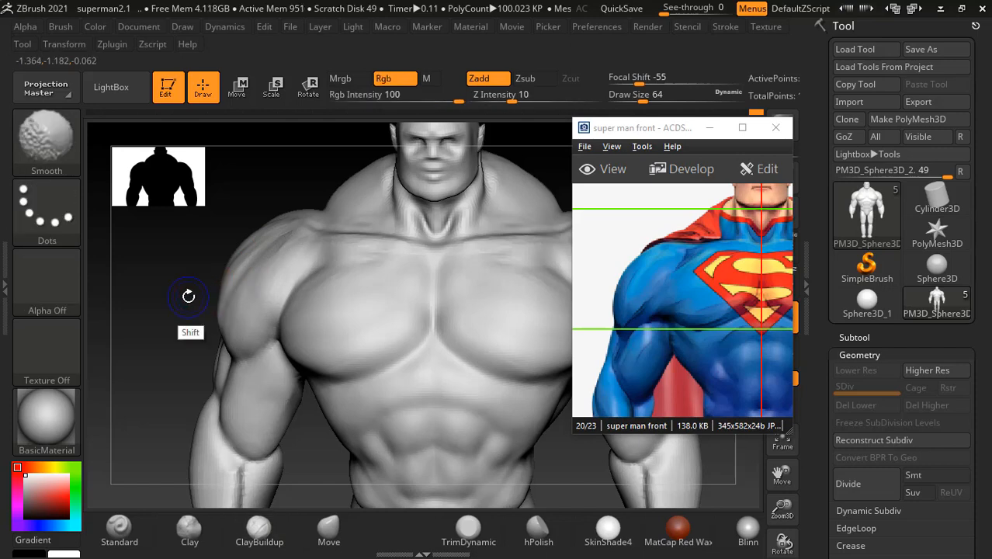
pyautogui.moveTo(188, 294)
pyautogui.mouseDown()
pyautogui.moveTo(188, 320)
pyautogui.moveTo(196, 286)
pyautogui.moveTo(171, 310)
pyautogui.moveTo(281, 328)
pyautogui.mouseUp()
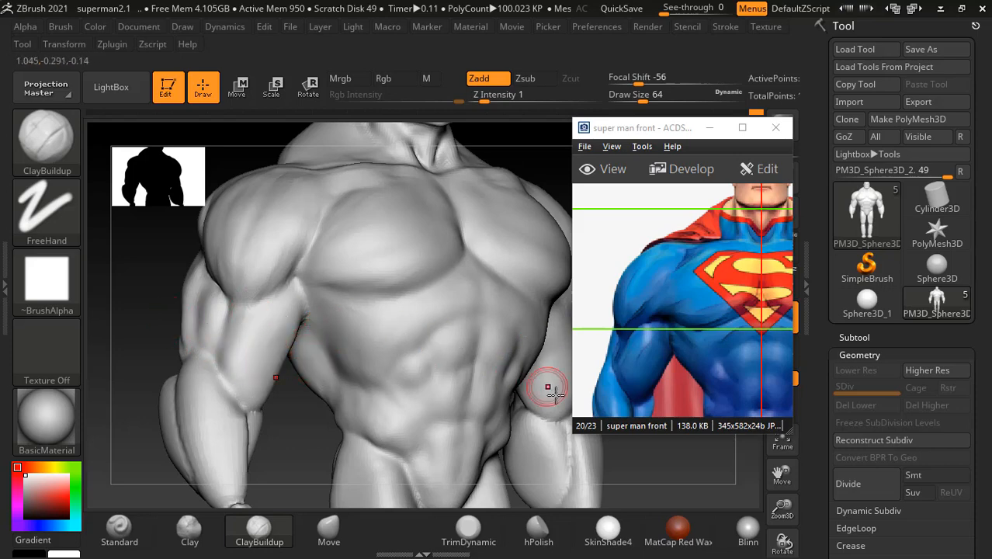
# - Carve the crease under the deltoid and around the armpit with the Standard brush at draw size 36 and Z intensity 16, and smooth it
pyautogui.click(120, 527)
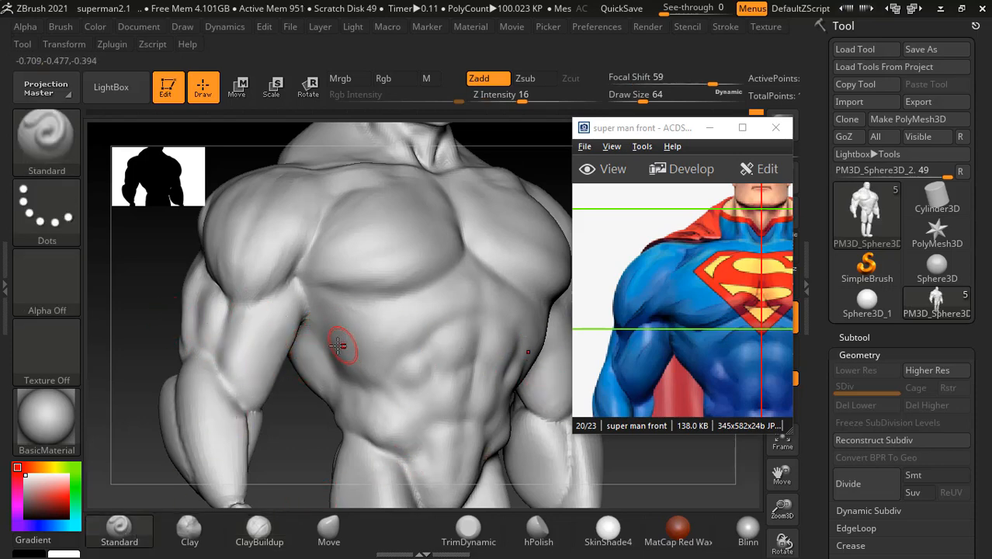
pyautogui.press('alt')
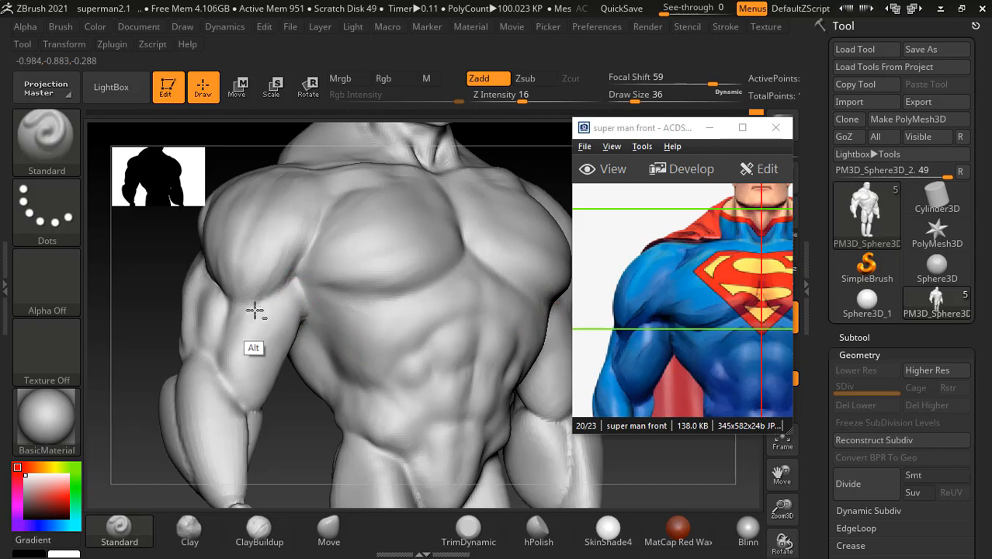
pyautogui.moveTo(269, 289)
pyautogui.keyDown('alt'); pyautogui.mouseDown()
pyautogui.moveTo(293, 284)
pyautogui.moveTo(306, 312)
pyautogui.mouseUp(); pyautogui.keyUp('alt')
pyautogui.moveTo(150, 290)
pyautogui.mouseDown()
pyautogui.moveTo(160, 302)
pyautogui.moveTo(197, 286)
pyautogui.mouseUp()
pyautogui.keyDown('alt'); pyautogui.moveTo(301, 301); pyautogui.dragTo(311, 329); pyautogui.keyUp('alt')
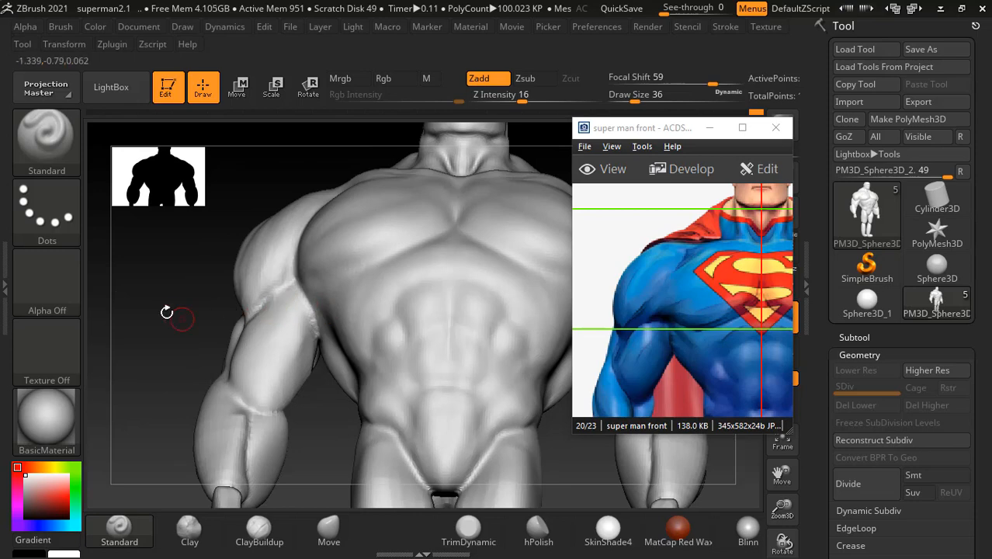
pyautogui.moveTo(133, 310); pyautogui.dragTo(183, 314)
pyautogui.press('shift')
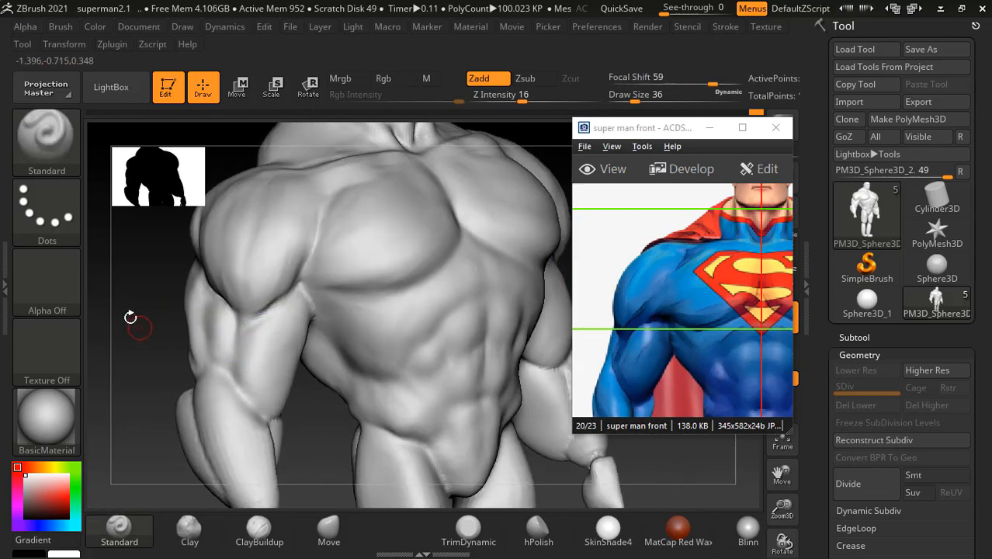
# - Bring up the side-view Superman reference, enlarged on the upper arm and forearm, to examine the arm muscles beside the model
pyautogui.moveTo(130, 317); pyautogui.dragTo(124, 311)
pyautogui.scroll(-3, 690, 291)
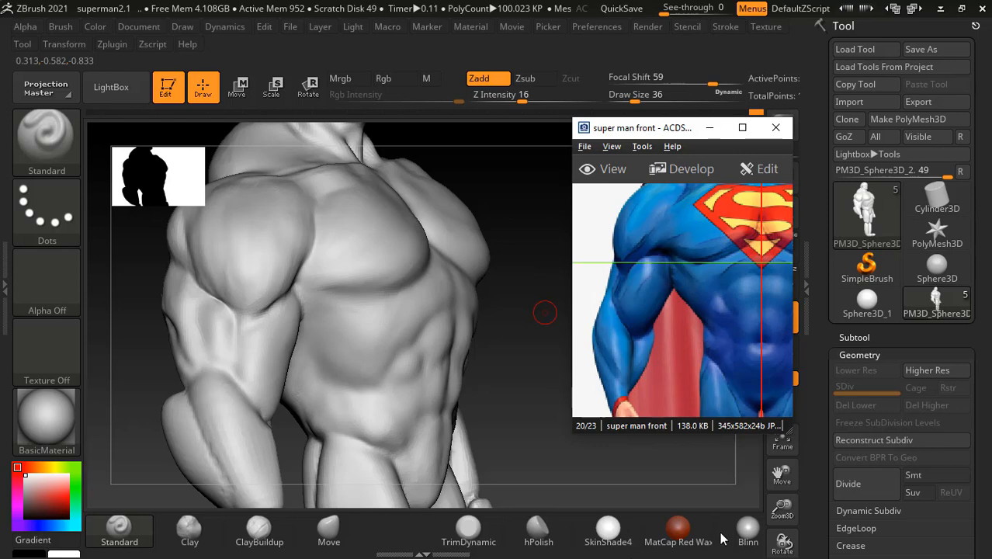
pyautogui.scroll(-4, 707, 331)
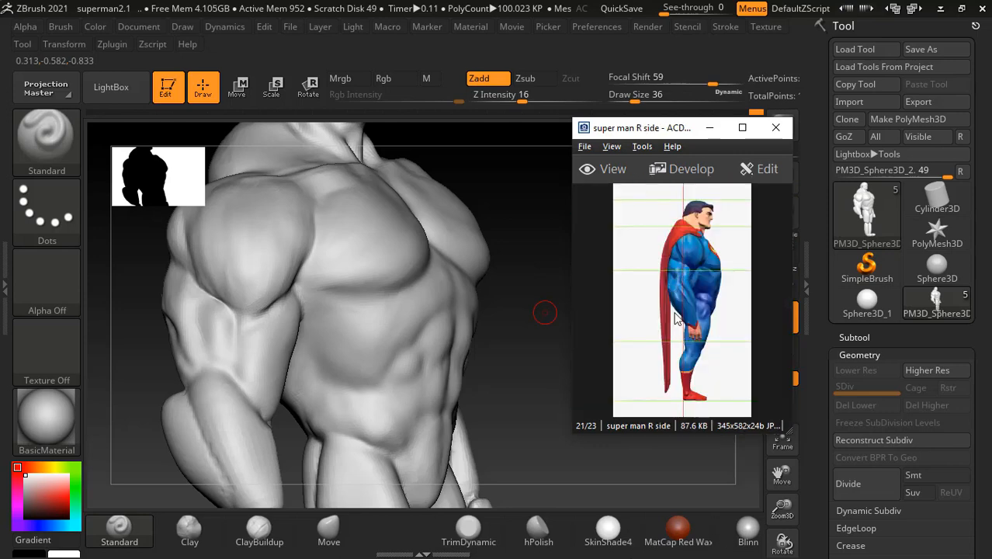
pyautogui.keyDown('ctrl'); pyautogui.scroll(5, 686, 312); pyautogui.keyUp('ctrl')
pyautogui.moveTo(686, 312); pyautogui.dragTo(721, 350)
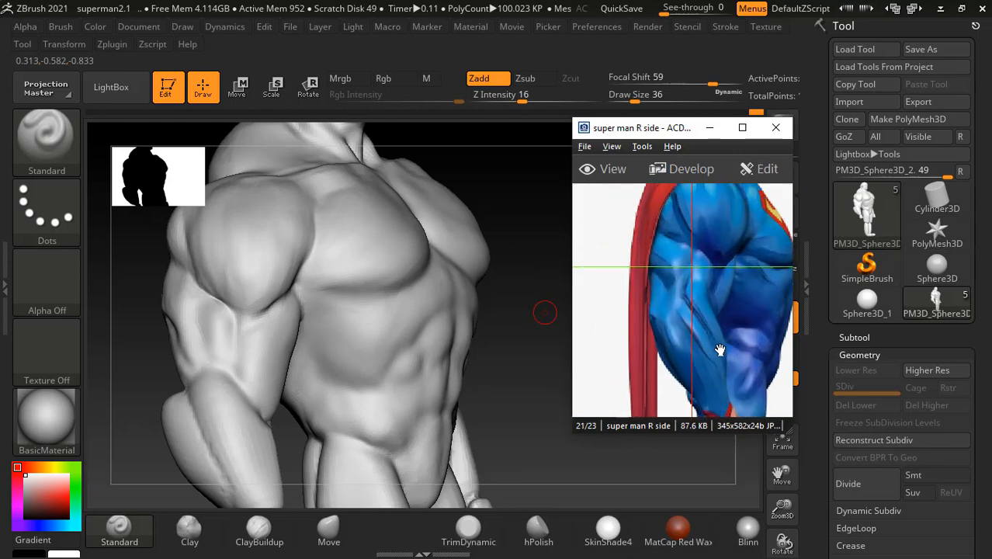
# - Build up the triceps below the rear deltoid with ClayBuildup at draw size 36 and Z intensity 1
pyautogui.moveTo(544, 312)
pyautogui.mouseDown()
pyautogui.moveTo(514, 329)
pyautogui.moveTo(476, 323)
pyautogui.moveTo(489, 334)
pyautogui.moveTo(491, 317)
pyautogui.moveTo(449, 337)
pyautogui.mouseUp()
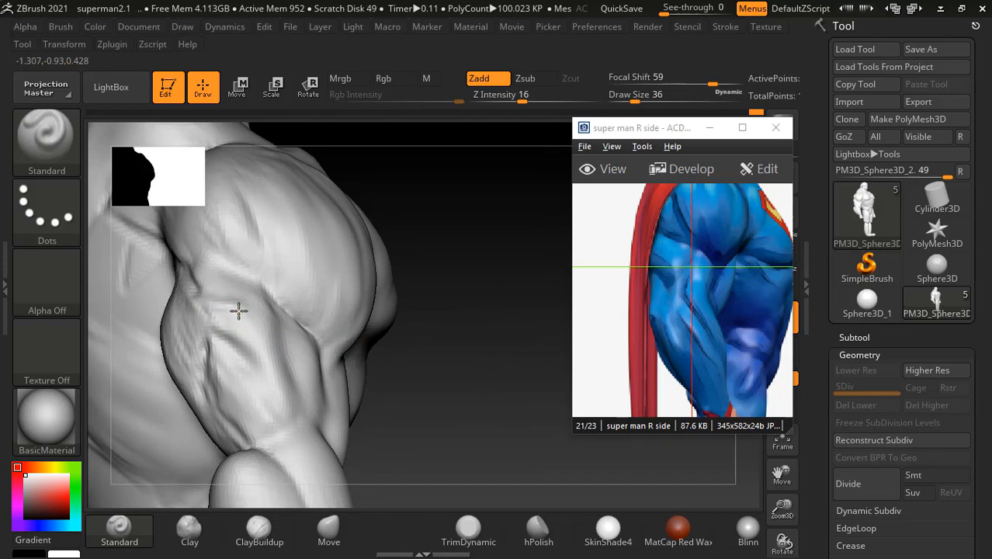
pyautogui.moveTo(499, 288); pyautogui.dragTo(465, 290)
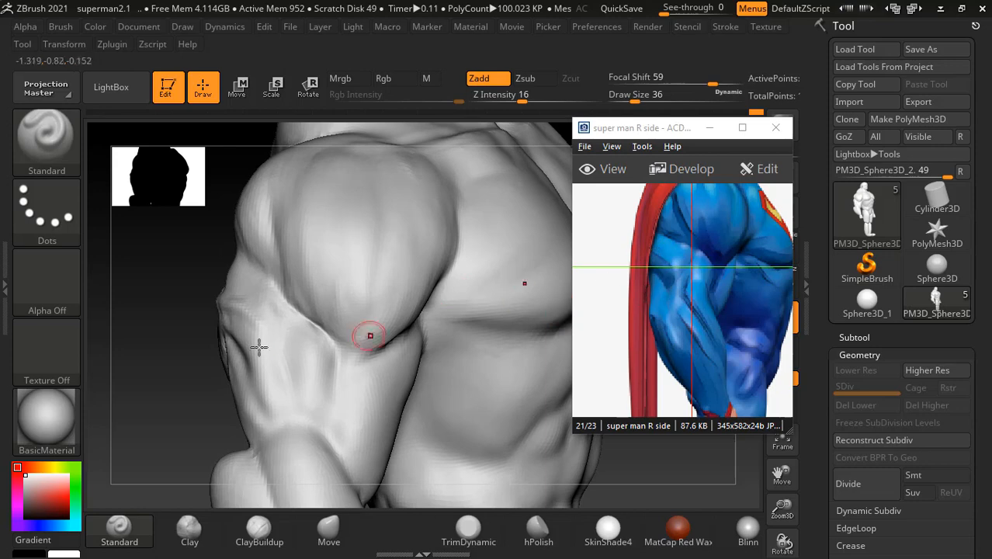
pyautogui.click(259, 529)
pyautogui.moveTo(127, 365); pyautogui.dragTo(195, 307)
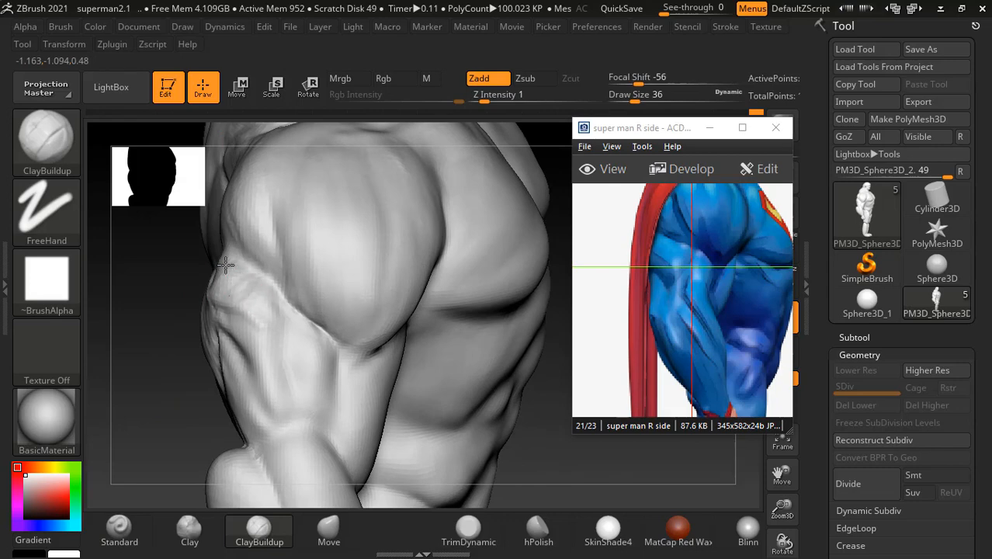
pyautogui.moveTo(183, 296)
pyautogui.mouseDown()
pyautogui.moveTo(159, 304)
pyautogui.moveTo(217, 298)
pyautogui.mouseUp()
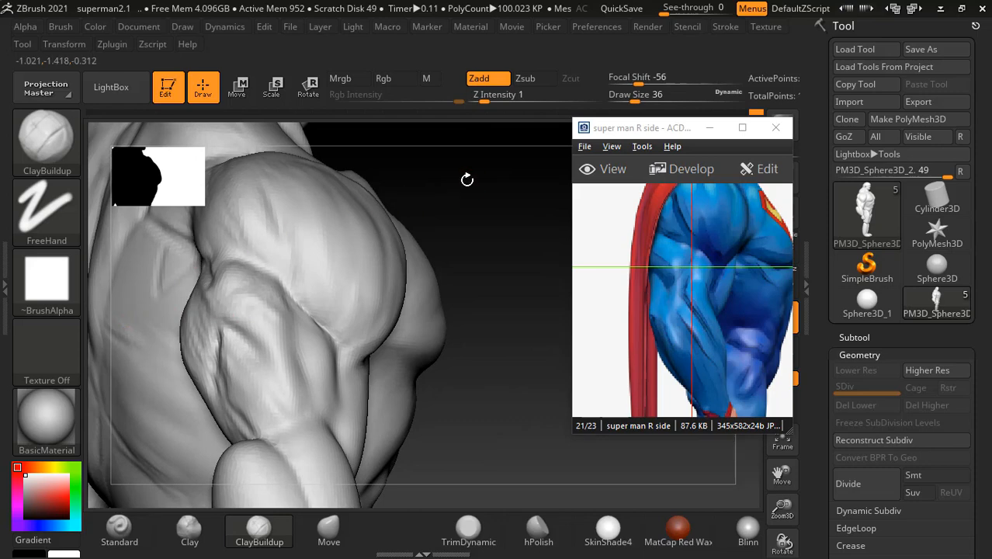
# - Refine the triceps and the crease below the rear deltoid with ClayBuildup at draw size 36 and Z intensity 1, and smooth the strokes
pyautogui.moveTo(465, 177)
pyautogui.mouseDown()
pyautogui.moveTo(184, 288)
pyautogui.moveTo(221, 300)
pyautogui.moveTo(249, 292)
pyautogui.mouseUp()
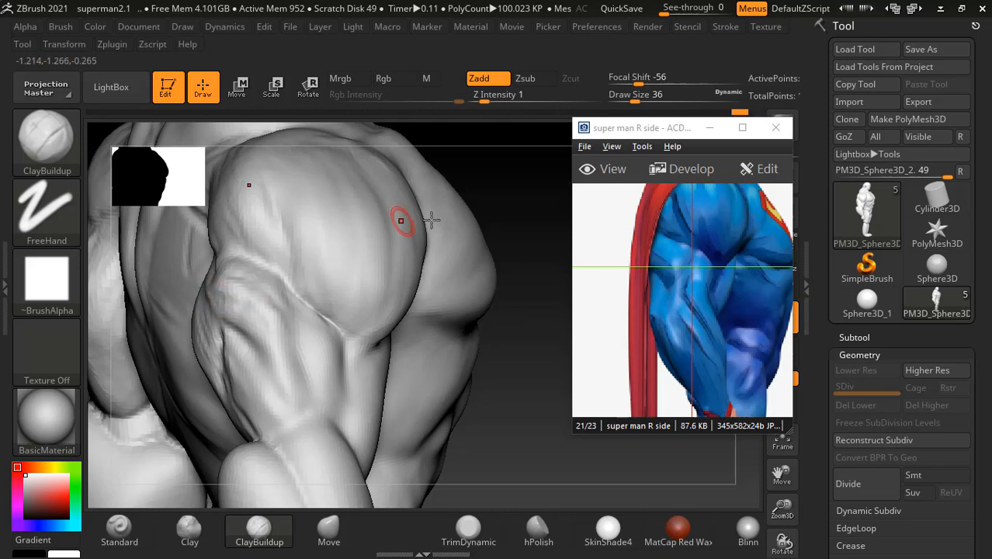
pyautogui.press('shift')
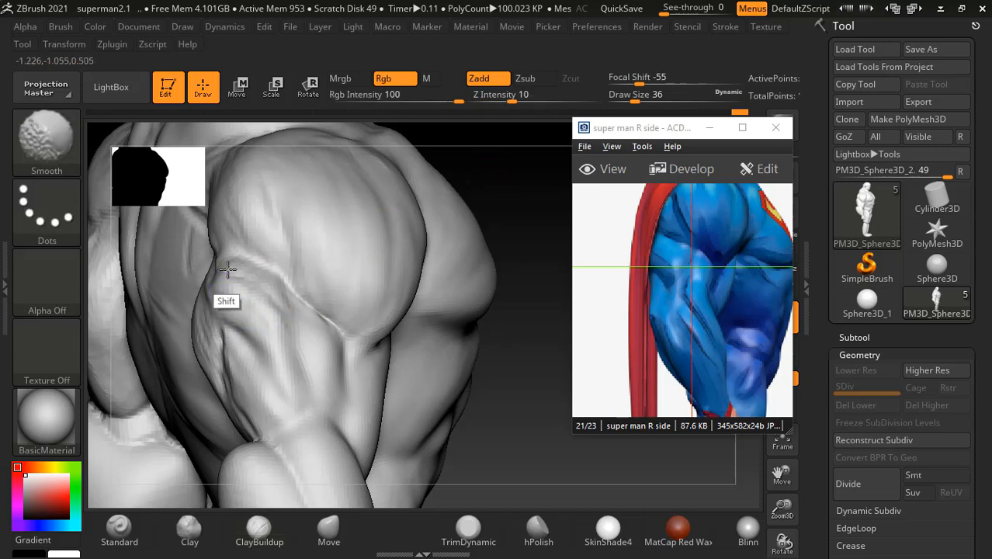
pyautogui.moveTo(538, 197); pyautogui.dragTo(459, 205)
pyautogui.keyDown('shift'); pyautogui.moveTo(155, 284); pyautogui.dragTo(199, 278); pyautogui.keyUp('shift')
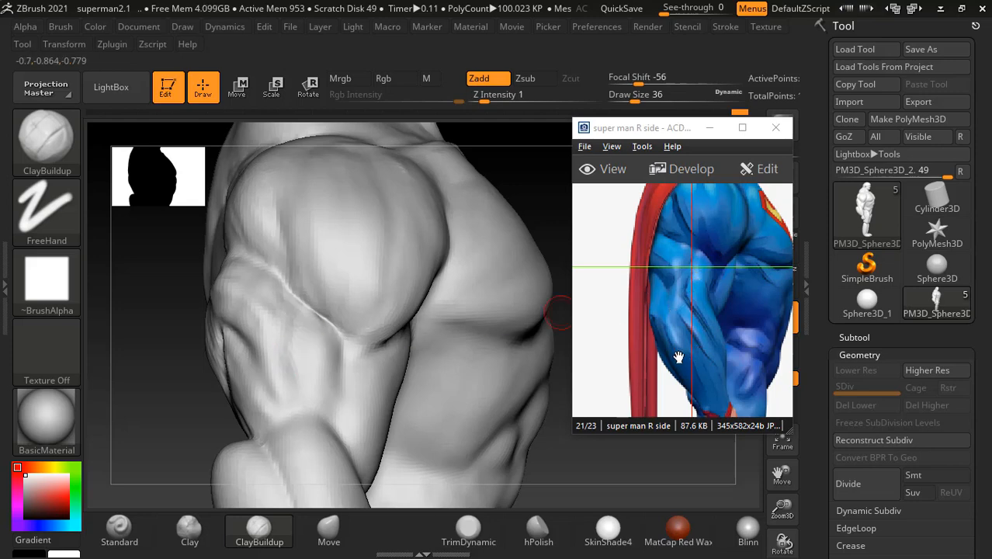
pyautogui.moveTo(169, 445)
pyautogui.keyDown('alt'); pyautogui.mouseDown()
pyautogui.moveTo(140, 400)
pyautogui.moveTo(266, 292)
pyautogui.moveTo(275, 258)
pyautogui.mouseUp(); pyautogui.keyUp('alt')
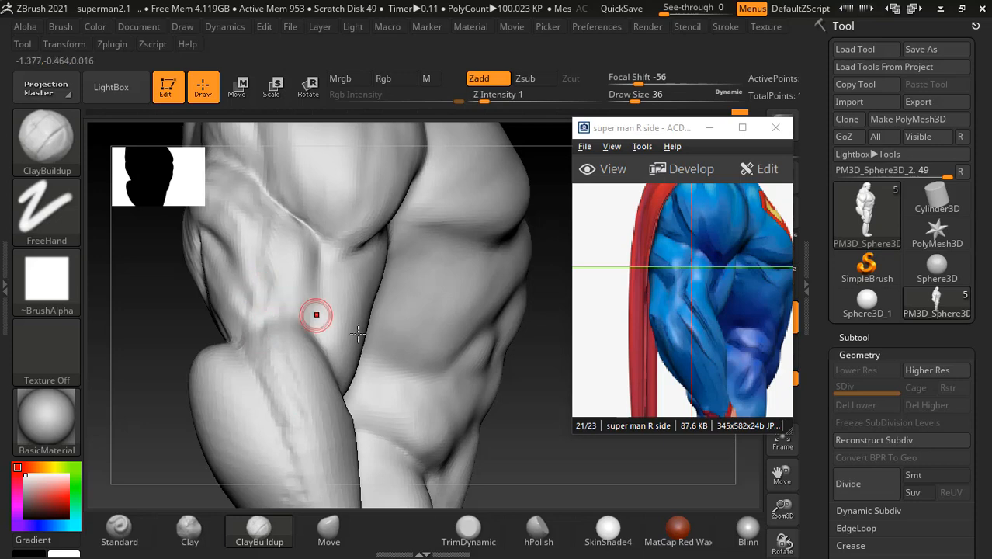
pyautogui.moveTo(553, 415)
pyautogui.mouseDown()
pyautogui.moveTo(530, 435)
pyautogui.moveTo(499, 368)
pyautogui.moveTo(499, 400)
pyautogui.moveTo(508, 395)
pyautogui.mouseUp()
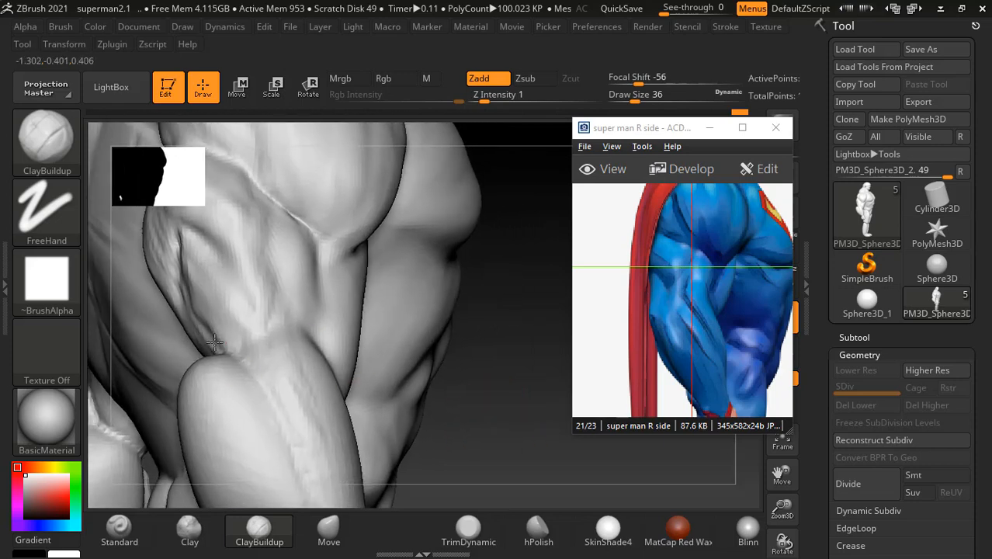
# - Shape the lower triceps toward the elbow with ClayBuildup at Z intensity 5, and smooth the strokes
pyautogui.click(499, 94)
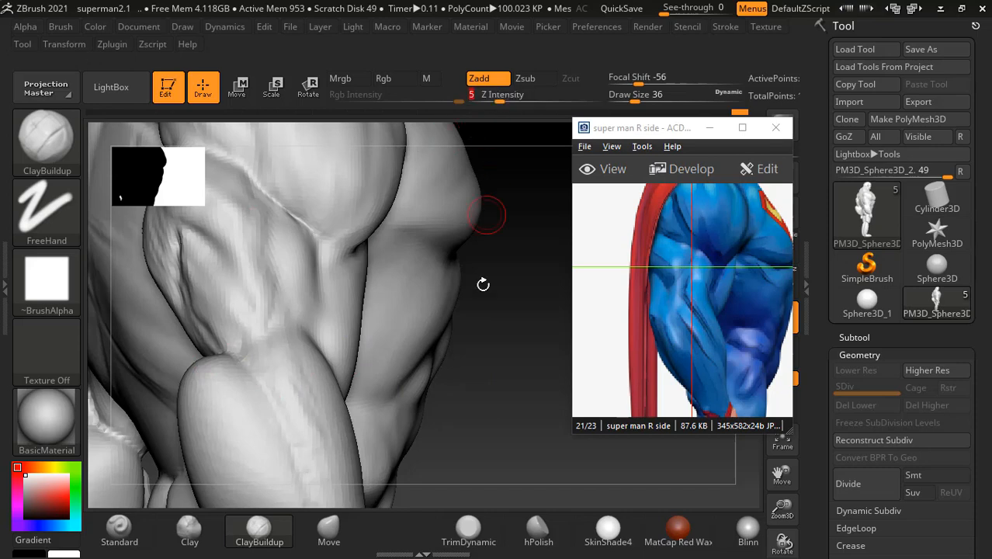
pyautogui.moveTo(483, 284); pyautogui.dragTo(361, 385)
pyautogui.moveTo(222, 312)
pyautogui.mouseDown()
pyautogui.moveTo(198, 307)
pyautogui.moveTo(212, 310)
pyautogui.moveTo(225, 292)
pyautogui.moveTo(224, 341)
pyautogui.mouseUp()
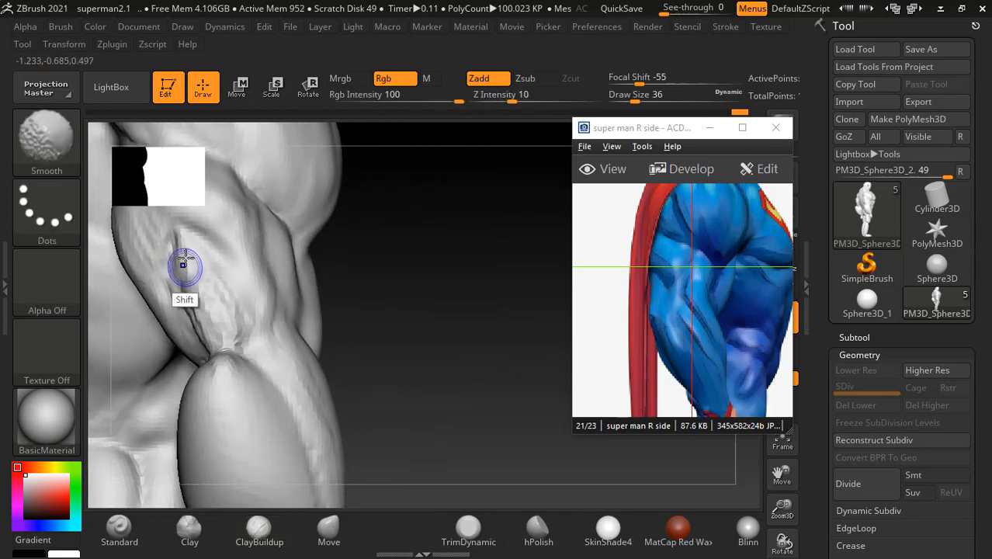
pyautogui.moveTo(184, 259)
pyautogui.keyDown('shift'); pyautogui.mouseDown()
pyautogui.moveTo(194, 310)
pyautogui.moveTo(210, 318)
pyautogui.moveTo(230, 365)
pyautogui.moveTo(163, 283)
pyautogui.moveTo(230, 376)
pyautogui.mouseUp(); pyautogui.keyUp('shift')
# - Put away the floating side-view picture and show the Superman reference on the floor grid over the model in side view
pyautogui.moveTo(372, 326); pyautogui.dragTo(496, 287)
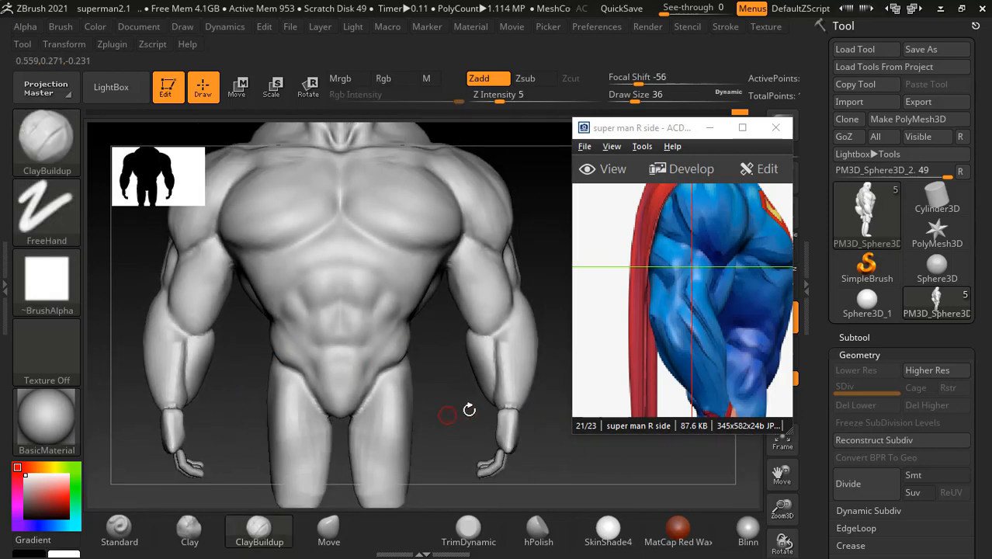
pyautogui.moveTo(576, 447)
pyautogui.mouseDown()
pyautogui.moveTo(610, 454)
pyautogui.moveTo(597, 472)
pyautogui.mouseUp()
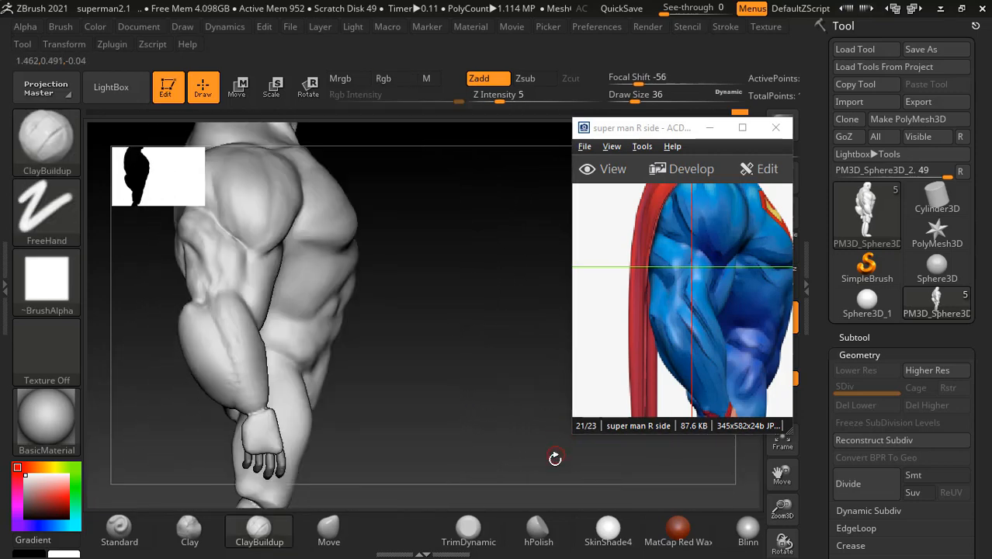
pyautogui.click(709, 127)
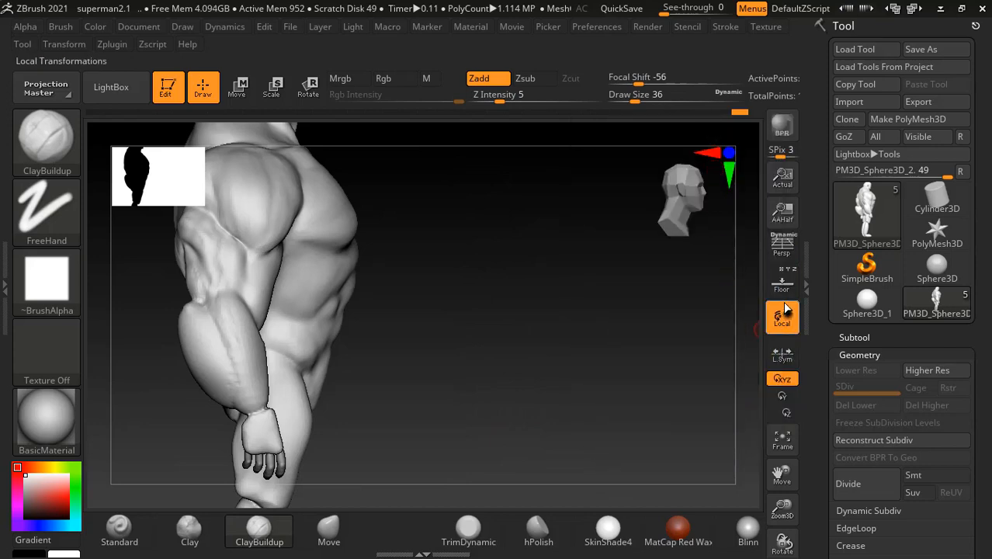
pyautogui.click(781, 282)
pyautogui.moveTo(569, 327)
pyautogui.keyDown('alt'); pyautogui.mouseDown()
pyautogui.moveTo(587, 314)
pyautogui.moveTo(578, 345)
pyautogui.mouseUp(); pyautogui.keyUp('alt')
# - Pull the back of the elbow outward to the side reference outline with an enlarged Move brush
pyautogui.click(326, 536)
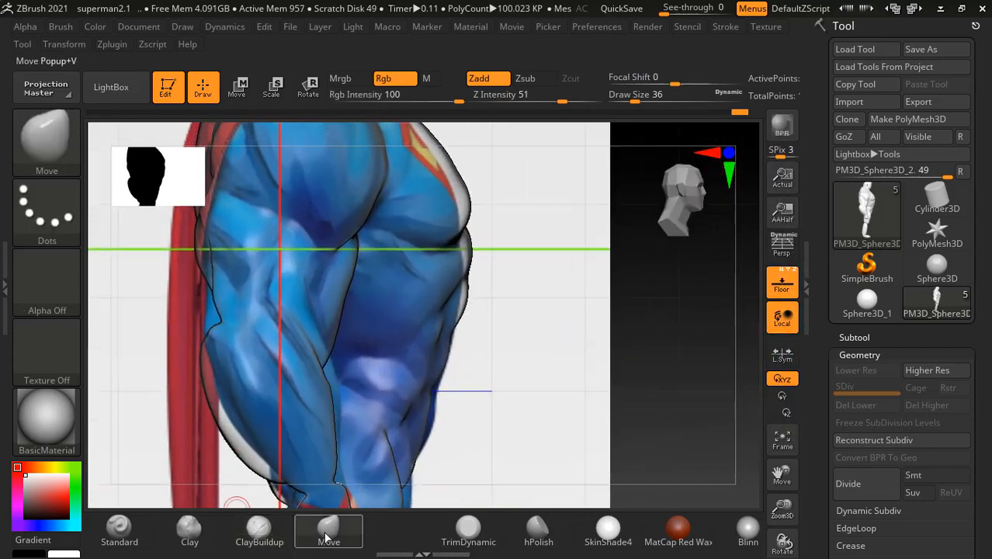
pyautogui.press(']')
pyautogui.press(']')
pyautogui.press(']')
pyautogui.press(']')
pyautogui.press(']')
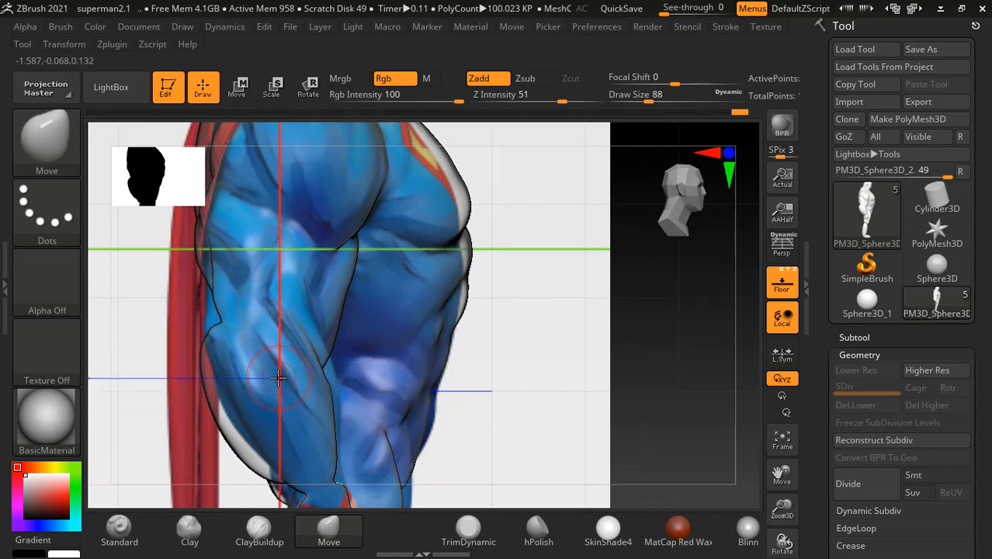
pyautogui.moveTo(220, 320); pyautogui.dragTo(213, 316)
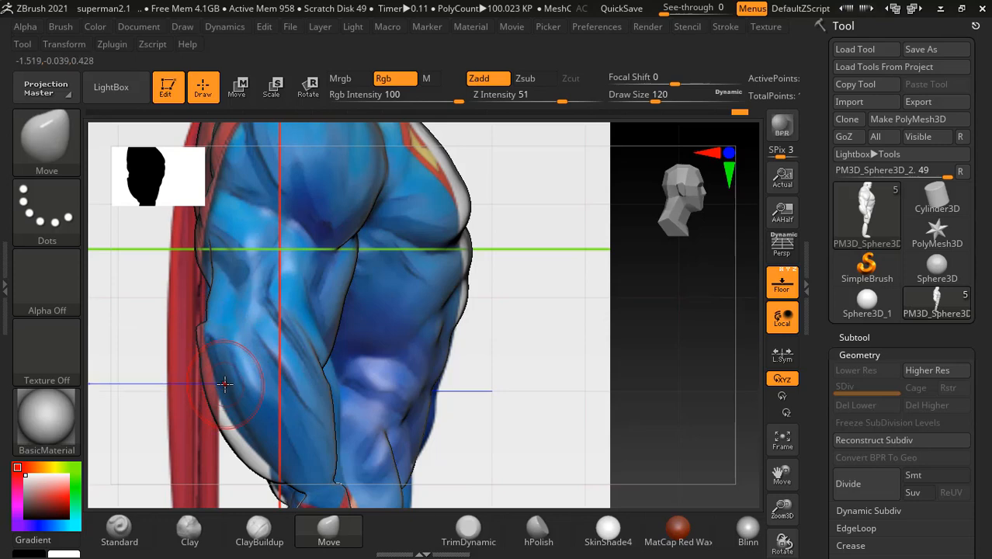
# - Fit the rear contour of the forearm and elbow to the side reference with the Move brush at draw size 132
pyautogui.press(']')
pyautogui.moveTo(202, 381)
pyautogui.mouseDown()
pyautogui.moveTo(241, 461)
pyautogui.moveTo(233, 437)
pyautogui.mouseUp()
pyautogui.press('shift')
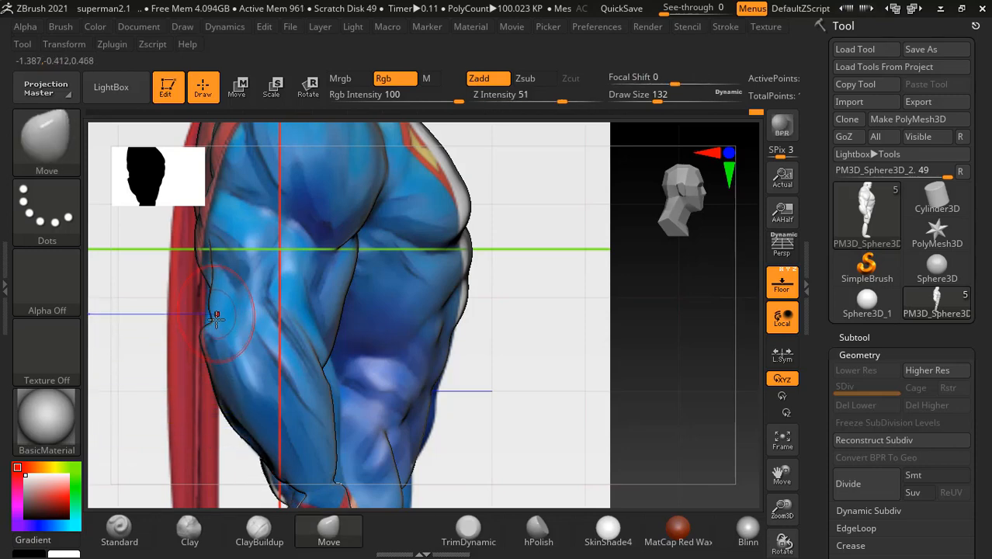
pyautogui.moveTo(210, 316); pyautogui.dragTo(205, 317)
pyautogui.press('shift')
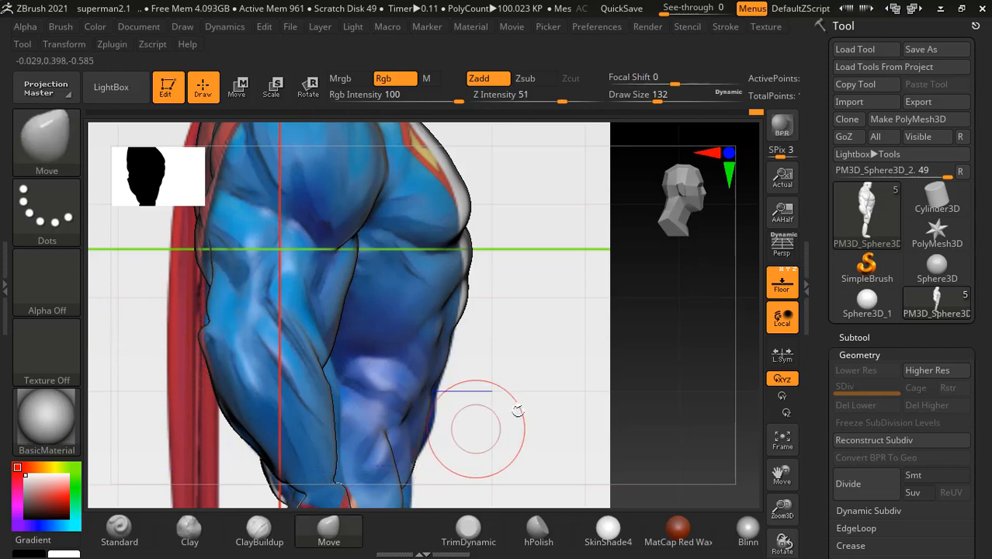
# - Hide the grid reference and sculpt the back of the elbow with ClayBuildup at draw size 72 and Z intensity 1
pyautogui.click(782, 281)
pyautogui.moveTo(739, 300); pyautogui.dragTo(649, 354)
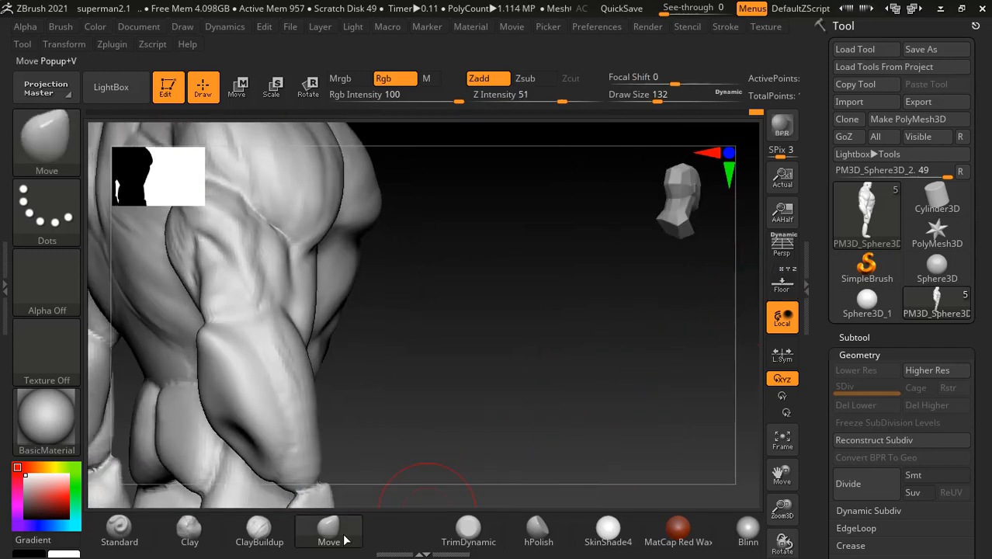
pyautogui.click(259, 532)
pyautogui.moveTo(454, 381)
pyautogui.mouseDown()
pyautogui.moveTo(465, 371)
pyautogui.moveTo(349, 345)
pyautogui.mouseUp()
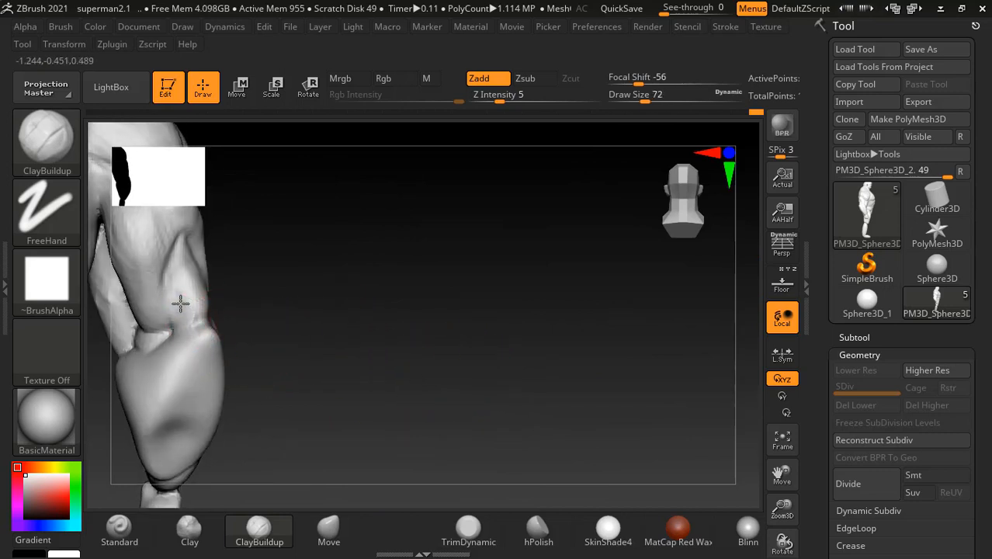
pyautogui.moveTo(500, 94); pyautogui.dragTo(494, 92)
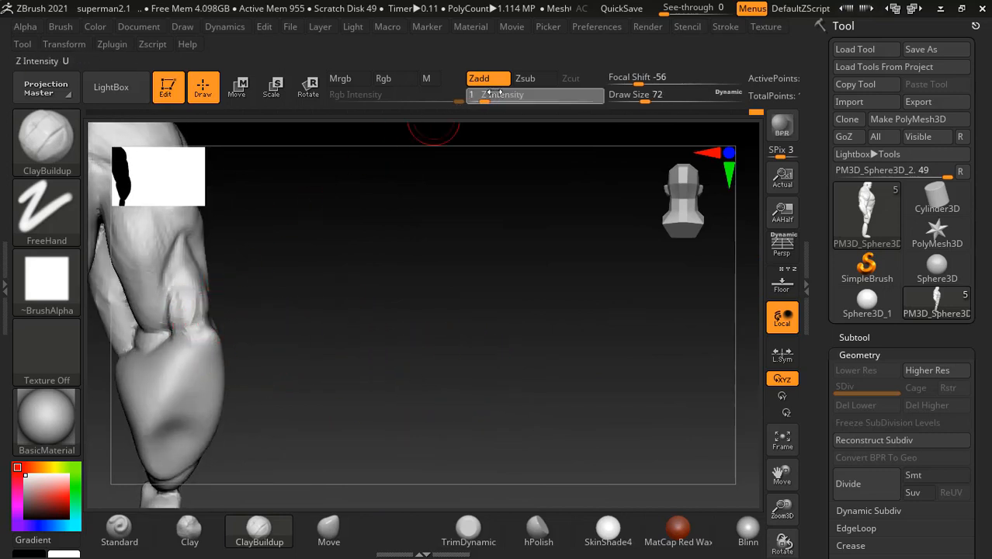
pyautogui.moveTo(435, 194); pyautogui.dragTo(205, 329)
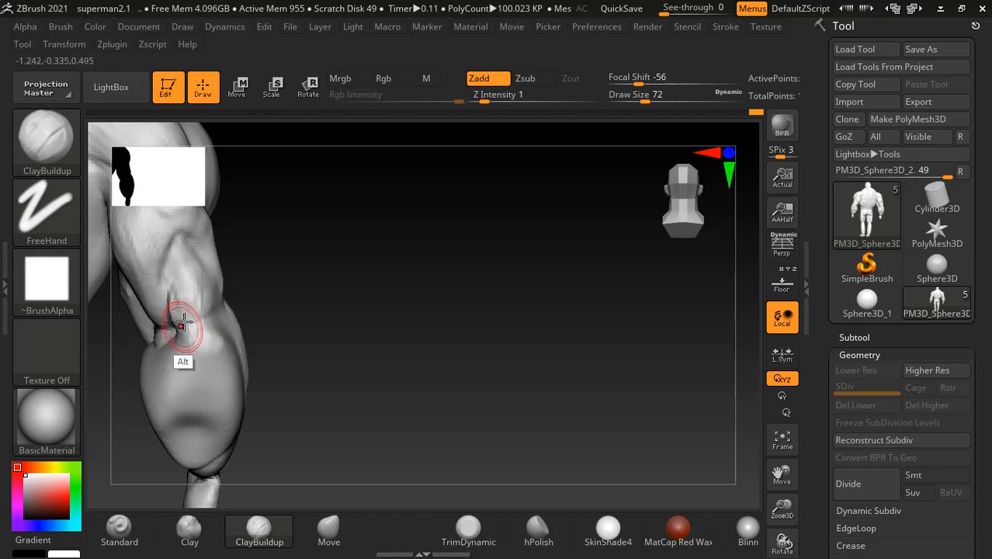
pyautogui.press('shift')
# - Smooth the elbow area and carve the groove between the triceps heads with ClayBuildup at draw size 72
pyautogui.moveTo(334, 311)
pyautogui.mouseDown()
pyautogui.moveTo(354, 304)
pyautogui.moveTo(264, 318)
pyautogui.mouseUp()
pyautogui.press('shift')
pyautogui.moveTo(323, 279); pyautogui.dragTo(261, 325)
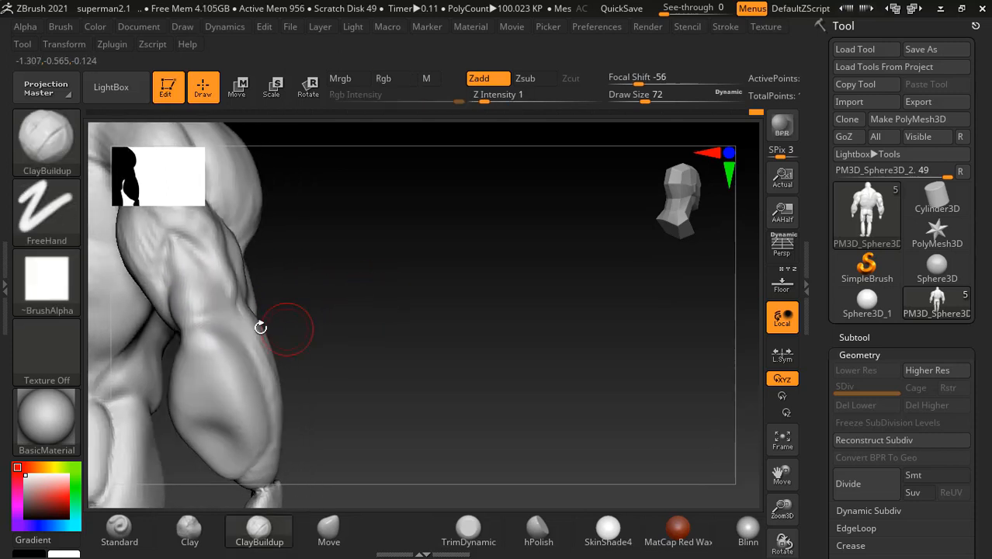
pyautogui.press('alt')
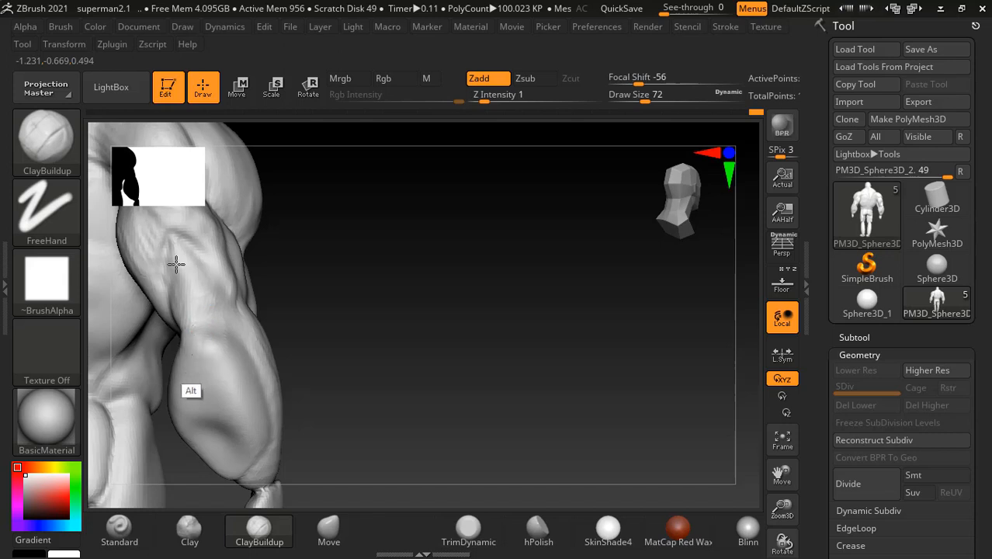
# - Blend the inner elbow between the triceps and forearm with ClayBuildup at Z intensity 1, and smooth it
pyautogui.moveTo(359, 317); pyautogui.dragTo(214, 341)
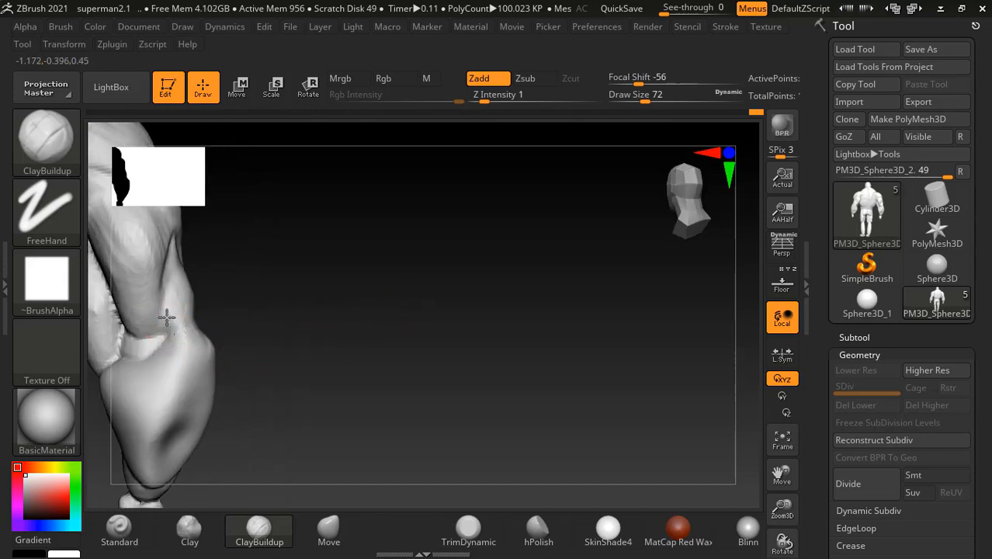
pyautogui.press('shift')
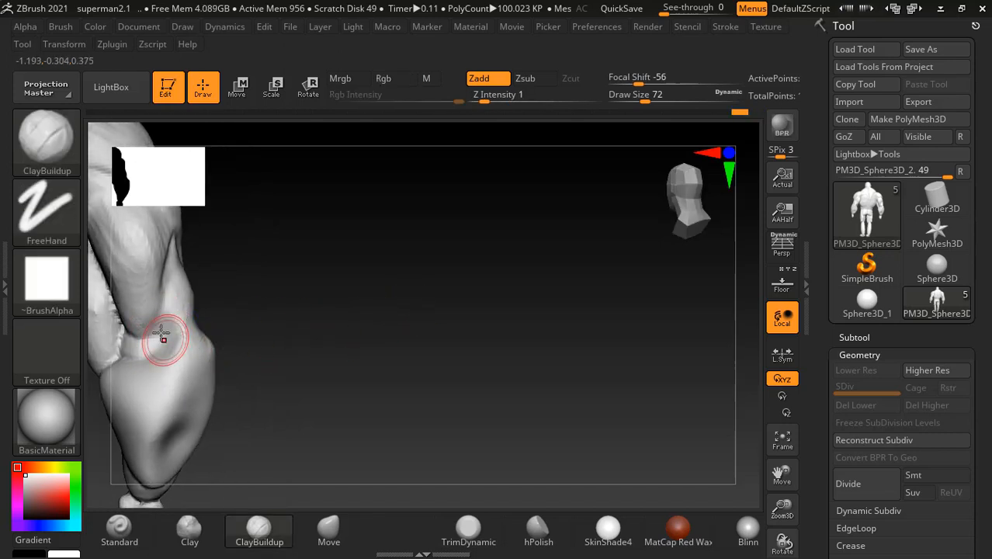
pyautogui.press('alt')
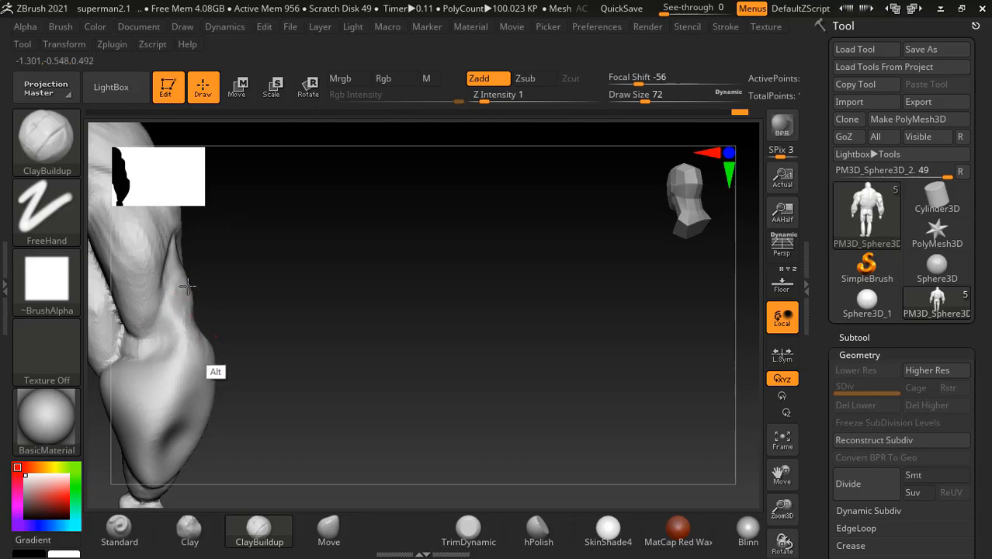
# - Carve the outer forearm just below the elbow with ClayBuildup at draw size 72 and Z intensity 1
pyautogui.moveTo(343, 317); pyautogui.dragTo(211, 343)
pyautogui.press('alt')
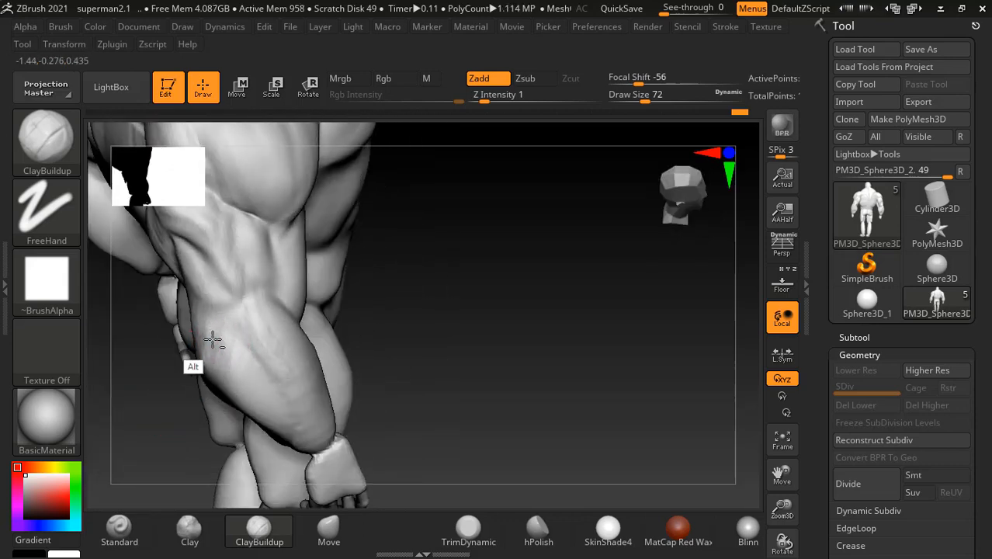
pyautogui.moveTo(213, 339); pyautogui.dragTo(239, 317)
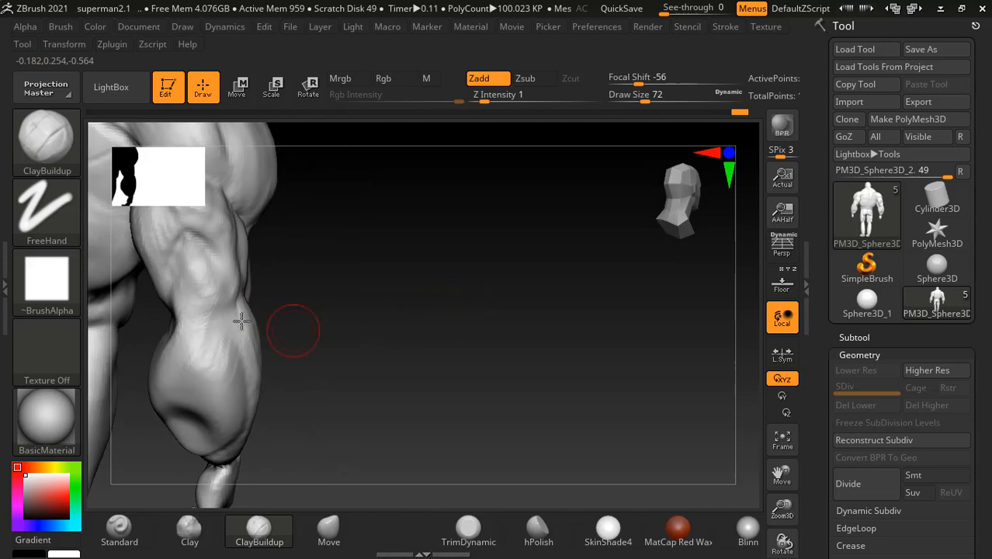
# - Fill the hollow on the inner side of the forearm with ClayBuildup at draw size 72, and smooth the surface
pyautogui.moveTo(358, 290); pyautogui.dragTo(177, 431)
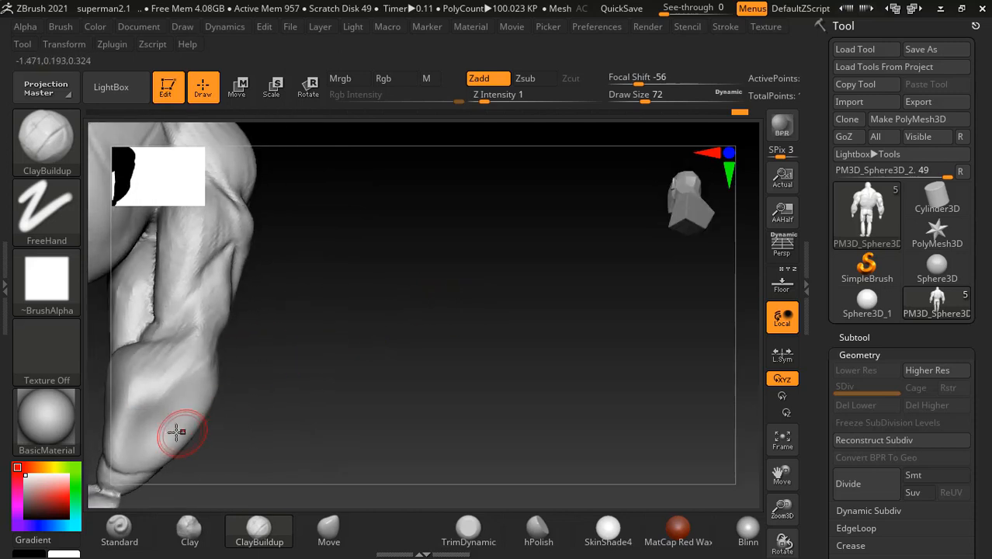
pyautogui.moveTo(177, 389)
pyautogui.keyDown('shift'); pyautogui.mouseDown()
pyautogui.moveTo(186, 376)
pyautogui.moveTo(172, 396)
pyautogui.mouseUp(); pyautogui.keyUp('shift')
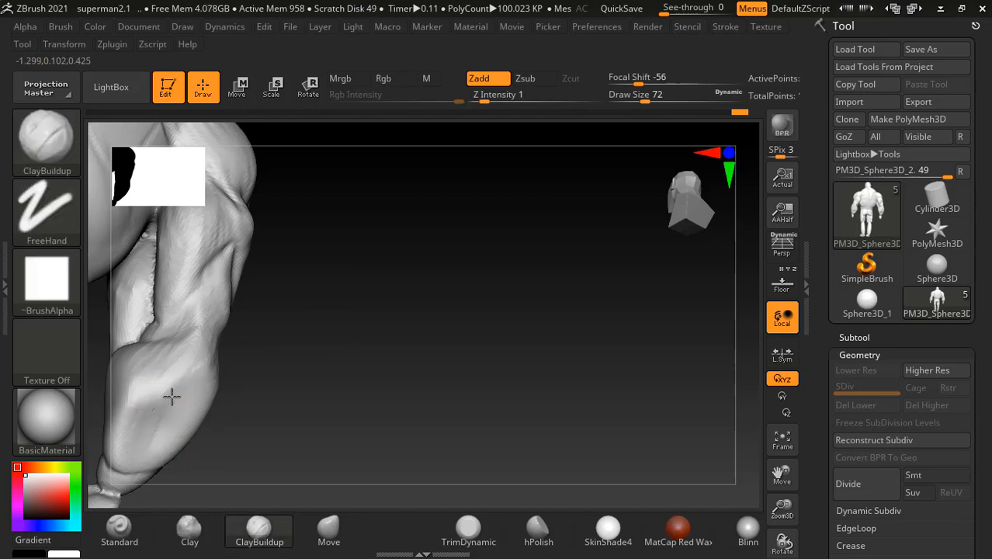
pyautogui.press('shift')
pyautogui.moveTo(305, 319)
pyautogui.mouseDown()
pyautogui.moveTo(337, 313)
pyautogui.moveTo(231, 336)
pyautogui.mouseUp()
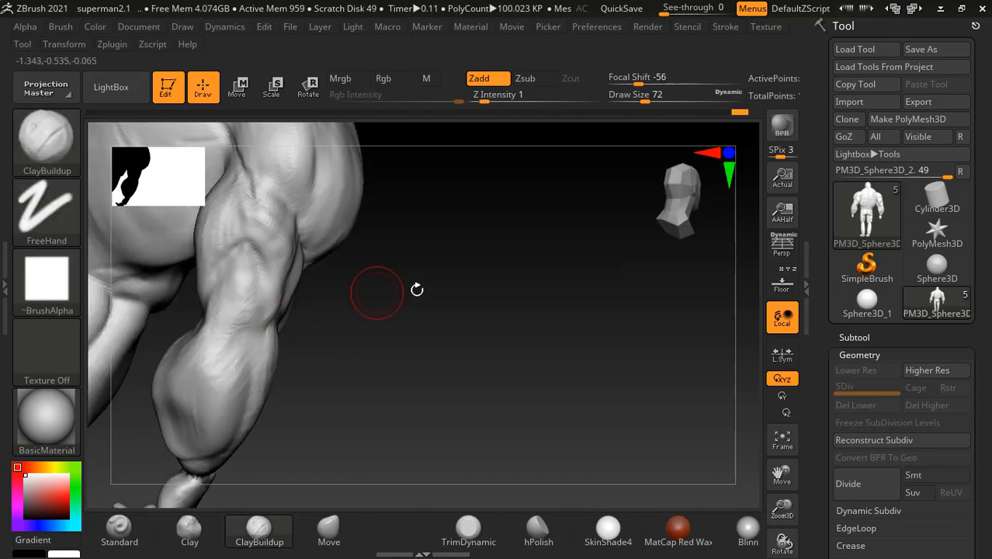
pyautogui.moveTo(416, 288)
pyautogui.mouseDown()
pyautogui.moveTo(441, 294)
pyautogui.moveTo(199, 354)
pyautogui.moveTo(235, 343)
pyautogui.mouseUp()
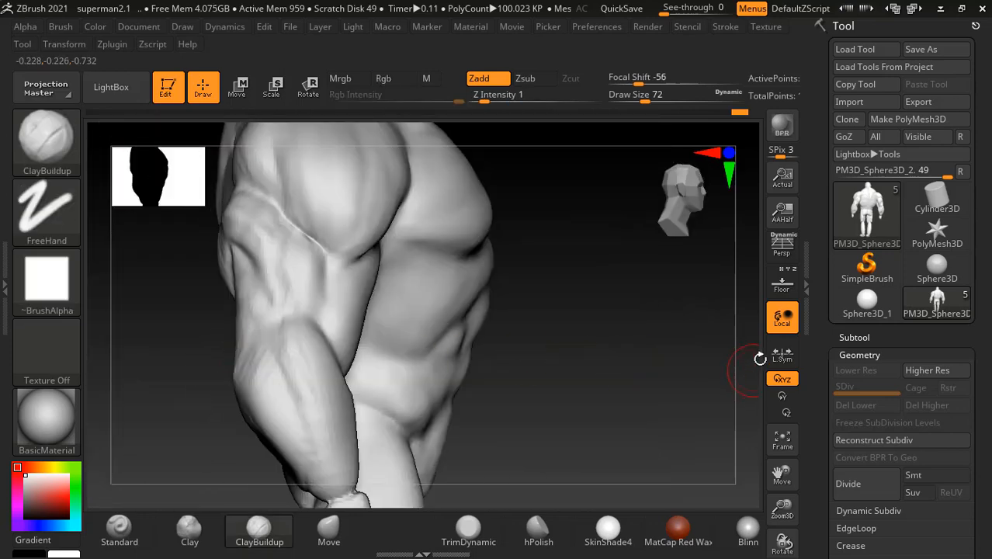
# - Match the back of the elbow to the side reference on the grid with the Move brush at draw size 100, and hide the reference again
pyautogui.click(783, 282)
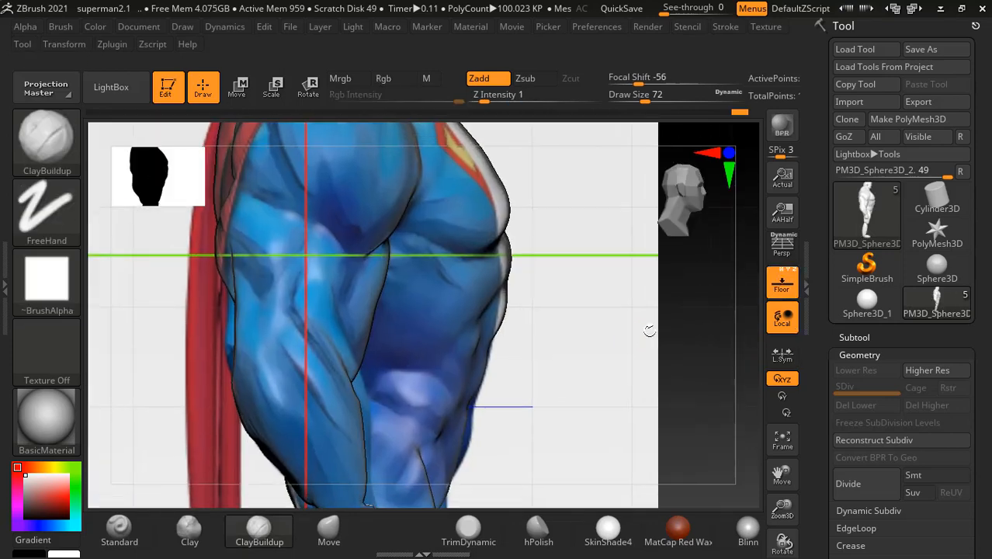
pyautogui.click(329, 528)
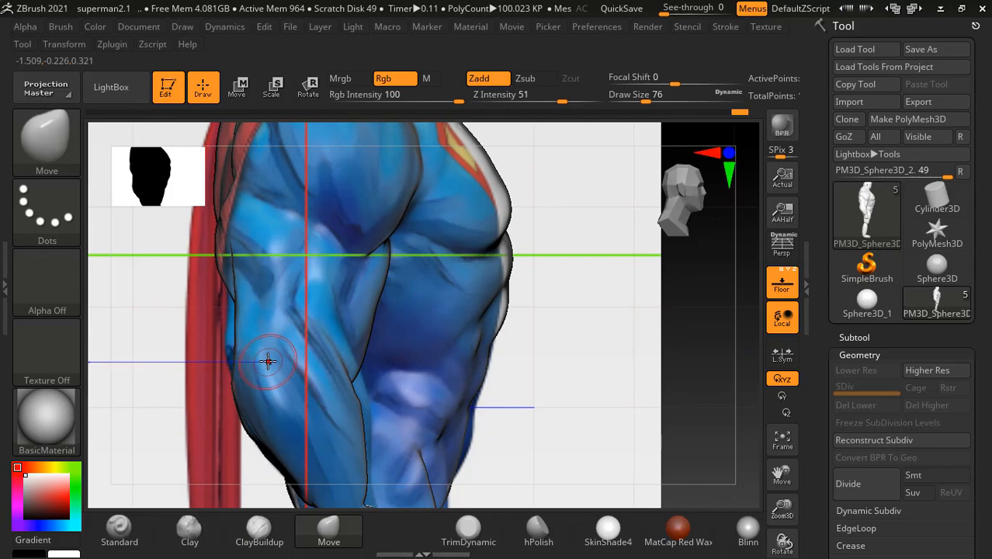
pyautogui.press(']')
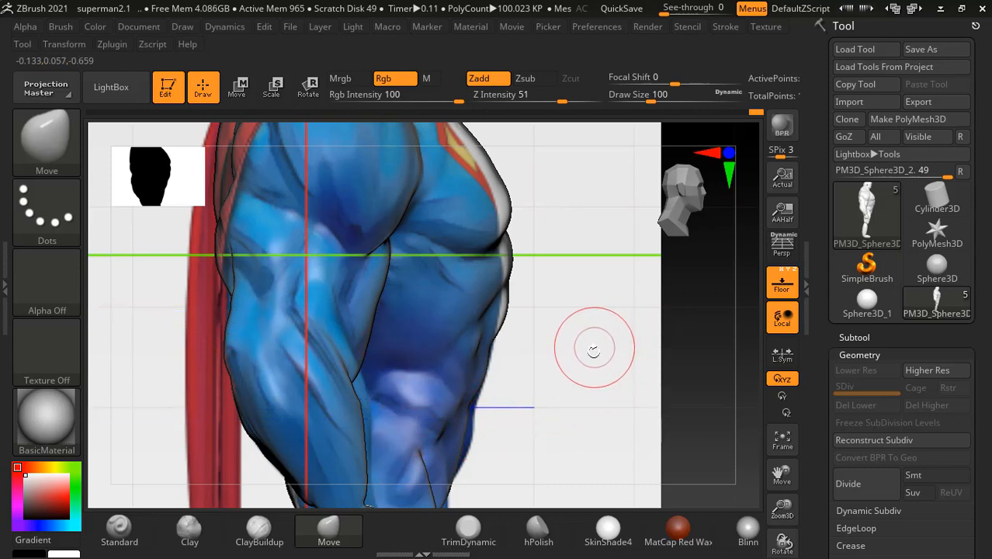
pyautogui.moveTo(597, 372)
pyautogui.mouseDown()
pyautogui.moveTo(604, 382)
pyautogui.moveTo(565, 366)
pyautogui.mouseUp()
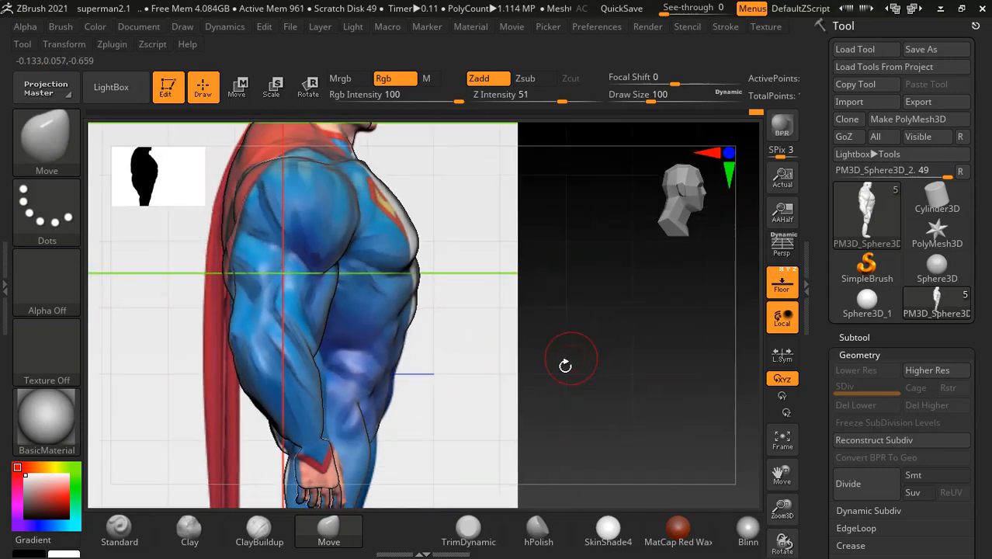
pyautogui.click(796, 297)
pyautogui.moveTo(655, 345)
pyautogui.mouseDown()
pyautogui.moveTo(529, 359)
pyautogui.moveTo(520, 386)
pyautogui.moveTo(442, 365)
pyautogui.mouseUp()
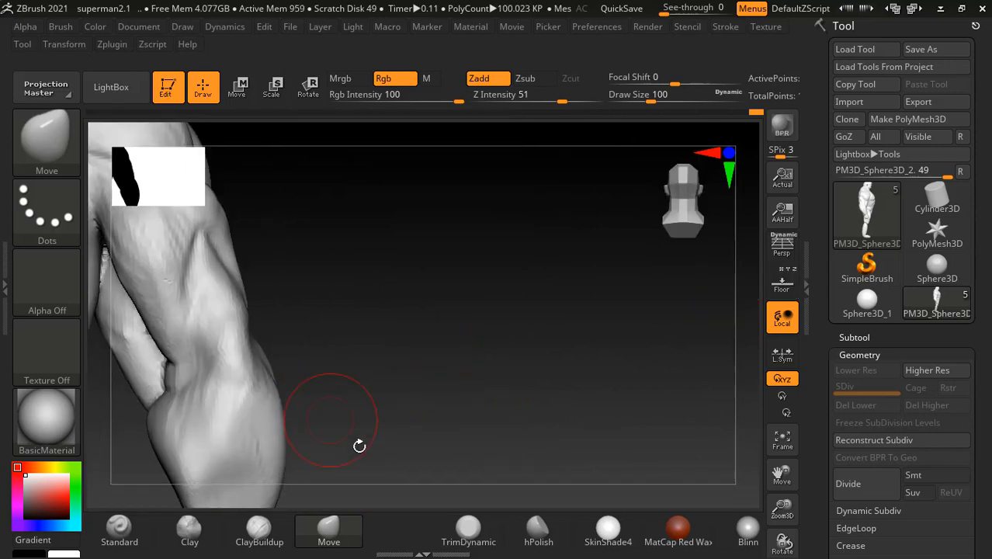
# - Bring up the ACDSee side reference at the forearm, and build up the inner elbow with ClayBuildup at draw size 80 and Z intensity 1
pyautogui.hotkey('alt', 'Tab')
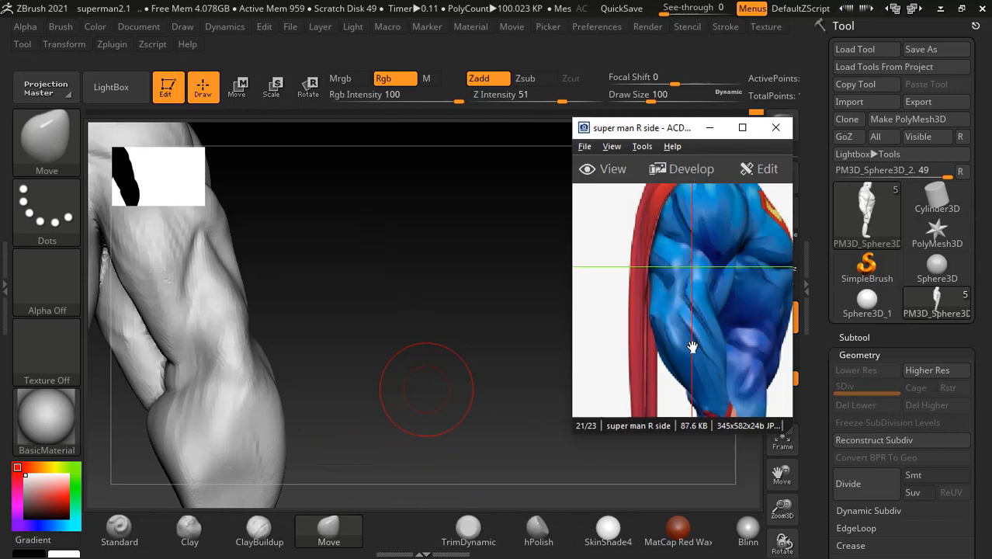
pyautogui.scroll(-2, 574, 361)
pyautogui.click(410, 372)
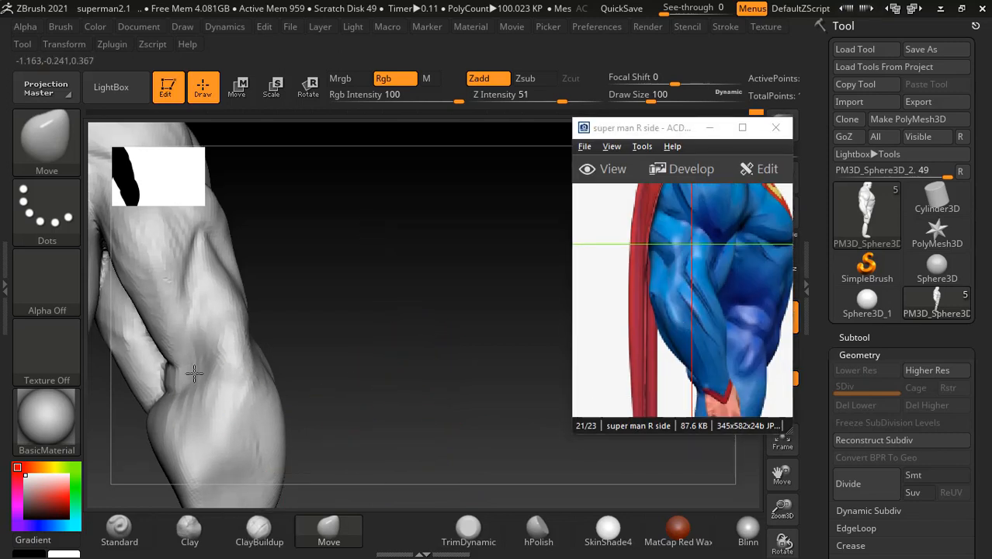
pyautogui.click(259, 532)
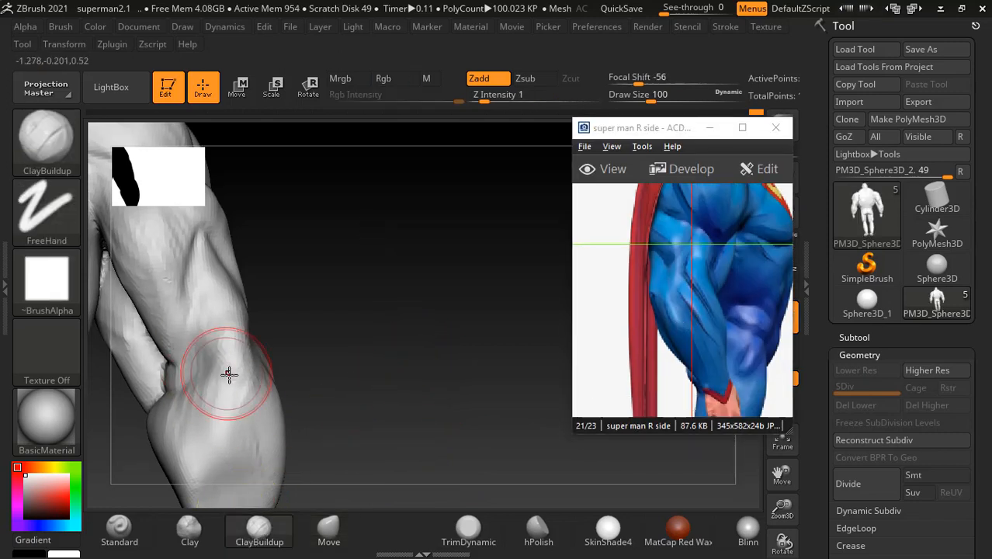
pyautogui.press('[')
pyautogui.moveTo(188, 366); pyautogui.dragTo(186, 369)
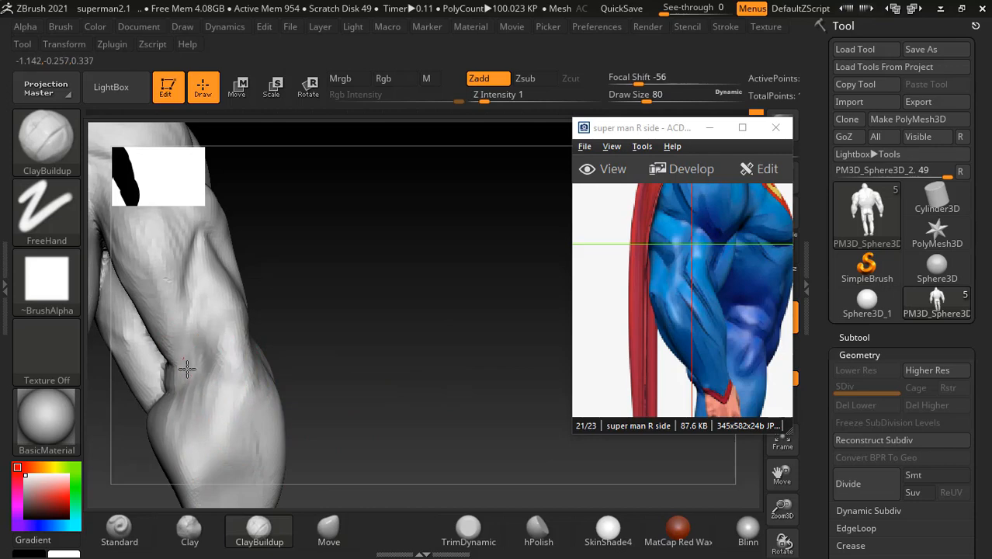
# - Shape the triceps tendon area just above the elbow with ClayBuildup at draw size 60 and Z intensity 1, carving and filling the surface
pyautogui.moveTo(412, 329); pyautogui.dragTo(311, 329)
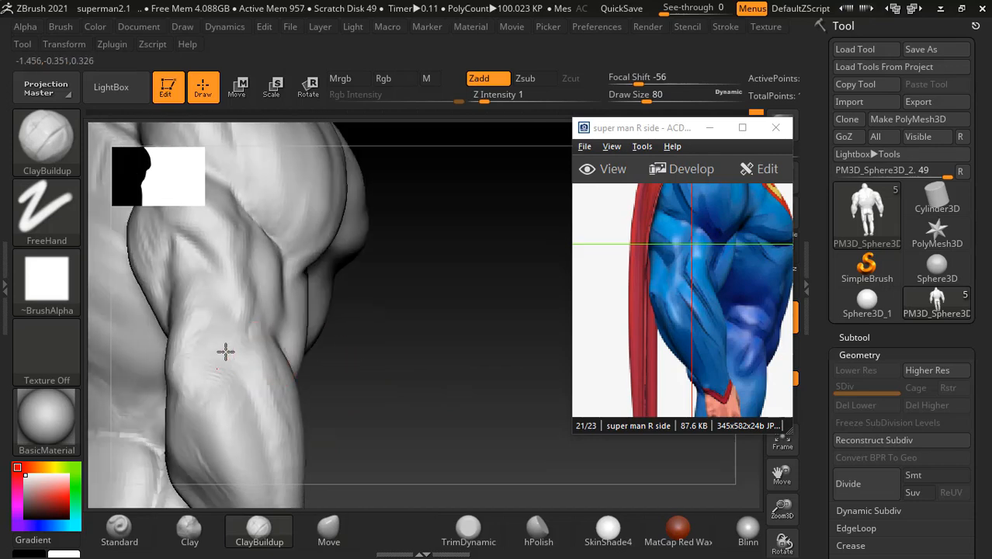
pyautogui.press('[')
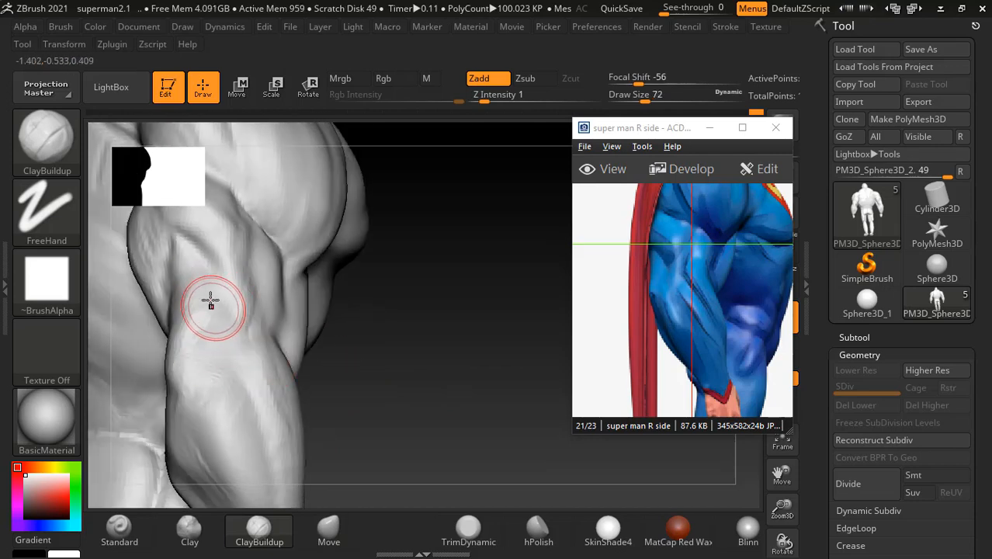
pyautogui.keyDown('alt'); pyautogui.click(199, 272); pyautogui.keyUp('alt')
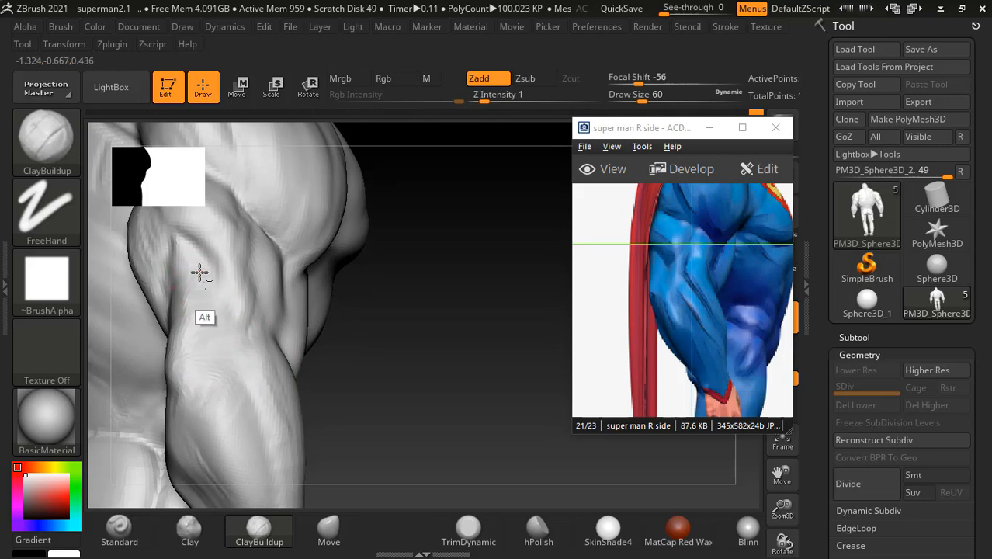
pyautogui.moveTo(398, 344); pyautogui.dragTo(343, 348)
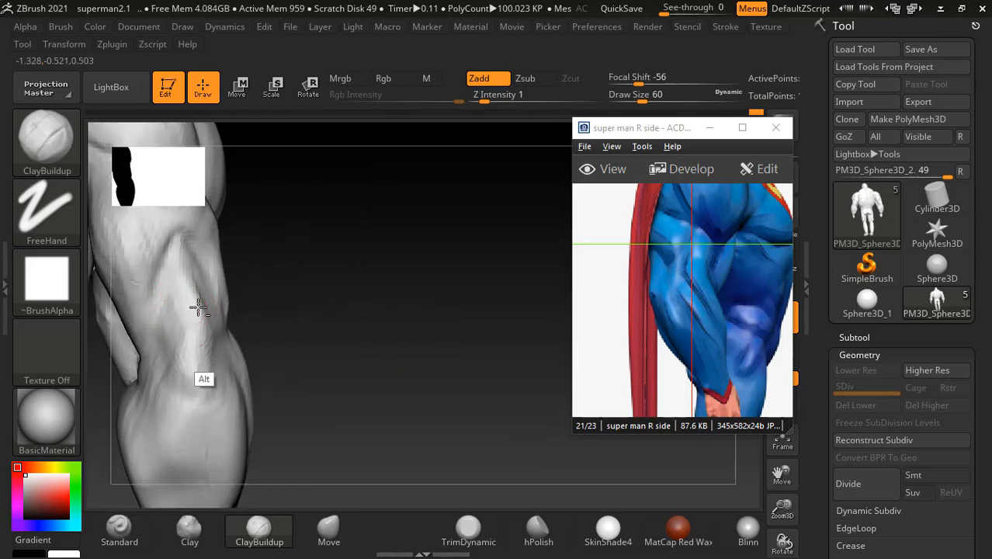
pyautogui.moveTo(164, 312); pyautogui.dragTo(167, 280)
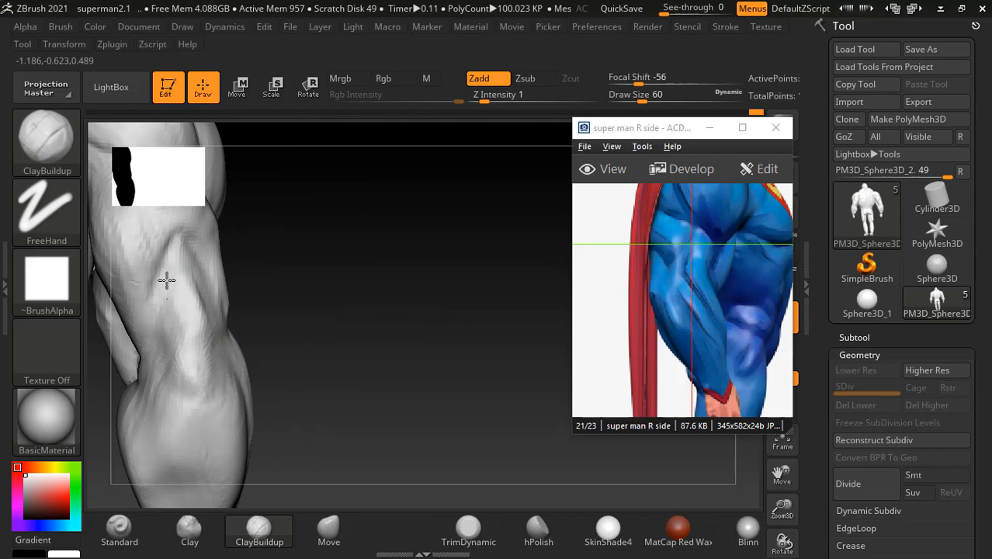
pyautogui.moveTo(344, 256); pyautogui.dragTo(416, 275)
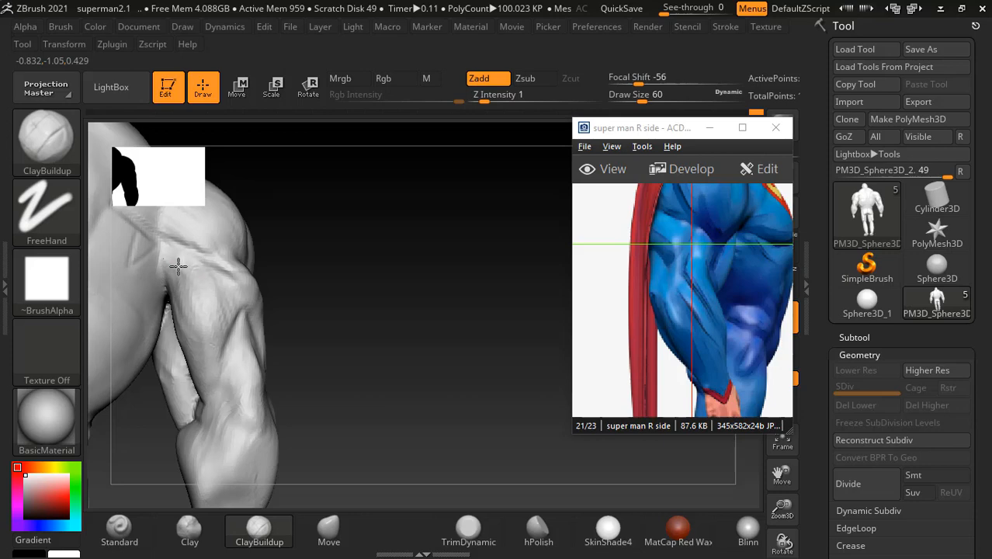
# - Smooth the back of the upper arm above the elbow and refine the triceps tendon with ClayBuildup at draw size 60
pyautogui.moveTo(335, 334); pyautogui.dragTo(203, 372)
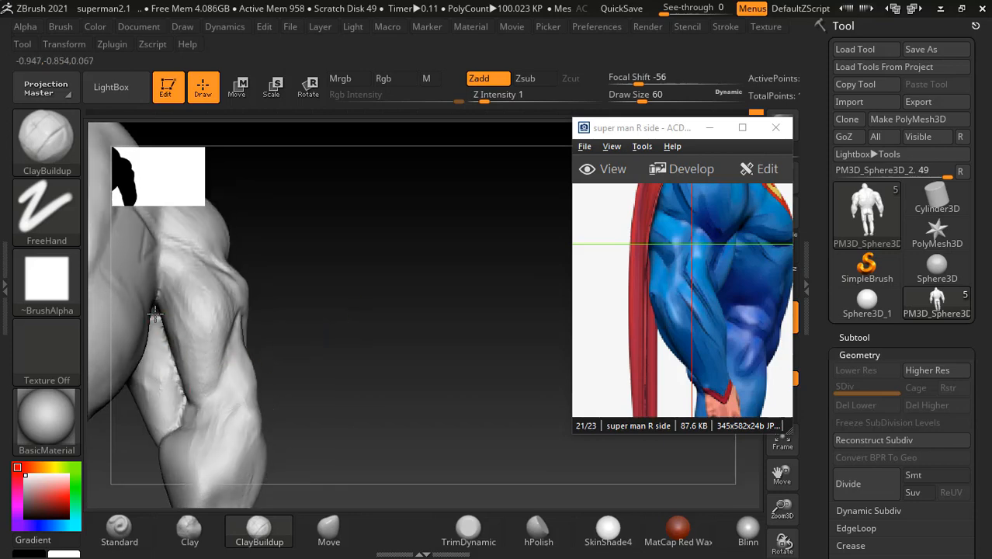
pyautogui.moveTo(239, 376)
pyautogui.mouseDown()
pyautogui.moveTo(328, 343)
pyautogui.moveTo(317, 353)
pyautogui.mouseUp()
pyautogui.press('shift')
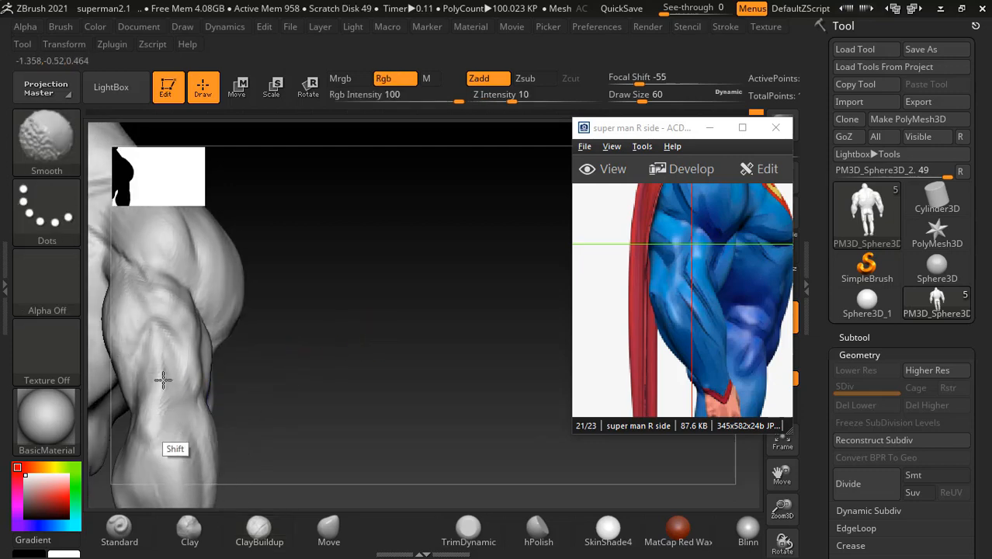
pyautogui.moveTo(160, 377)
pyautogui.keyDown('shift'); pyautogui.mouseDown()
pyautogui.moveTo(155, 411)
pyautogui.moveTo(151, 345)
pyautogui.moveTo(159, 343)
pyautogui.moveTo(150, 350)
pyautogui.mouseUp(); pyautogui.keyUp('shift')
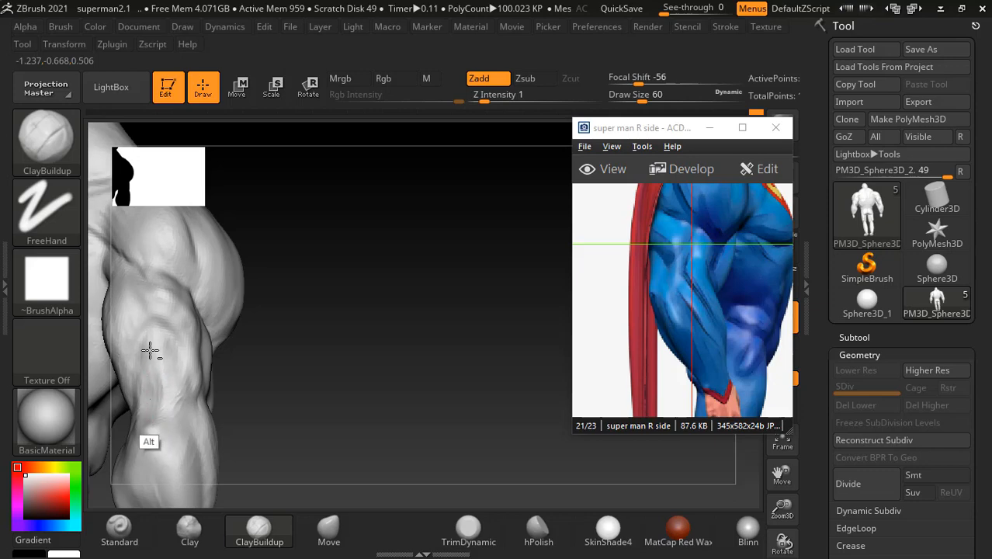
pyautogui.moveTo(165, 367)
pyautogui.keyDown('shift'); pyautogui.mouseDown()
pyautogui.moveTo(164, 388)
pyautogui.moveTo(153, 330)
pyautogui.mouseUp(); pyautogui.keyUp('shift')
pyautogui.moveTo(158, 383)
pyautogui.mouseDown()
pyautogui.moveTo(153, 332)
pyautogui.moveTo(159, 350)
pyautogui.mouseUp()
# - Build up the upper triceps just below the rear deltoid with ClayBuildup, enlarging the draw size to 88
pyautogui.moveTo(331, 273)
pyautogui.keyDown('alt'); pyautogui.mouseDown()
pyautogui.moveTo(351, 288)
pyautogui.moveTo(333, 357)
pyautogui.mouseUp(); pyautogui.keyUp('alt')
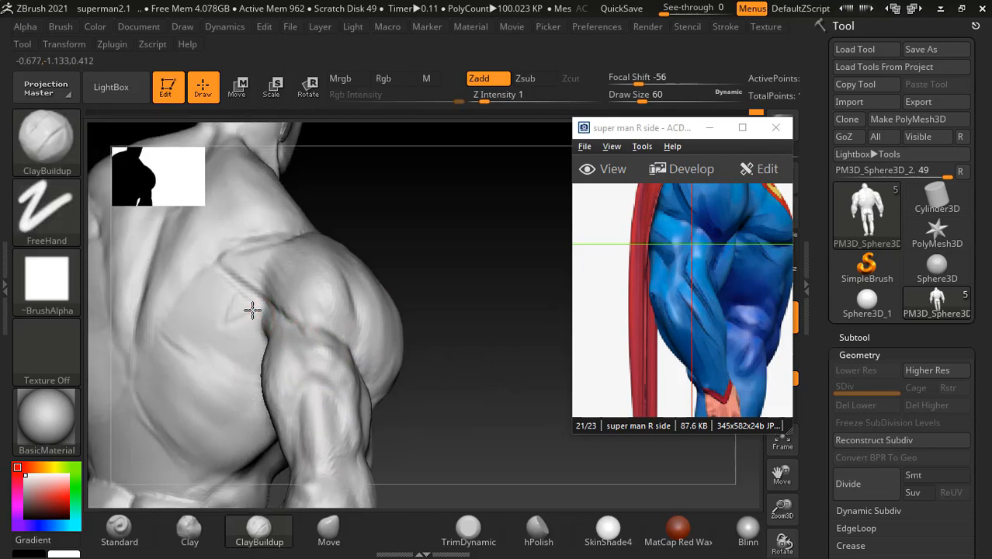
pyautogui.moveTo(444, 329); pyautogui.dragTo(426, 354)
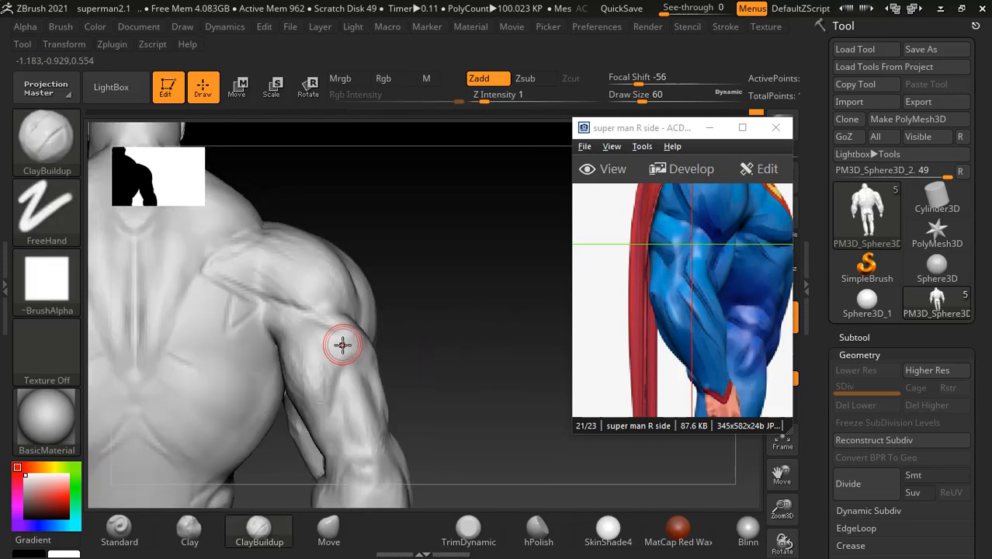
pyautogui.moveTo(336, 342); pyautogui.dragTo(330, 341)
pyautogui.press(']')
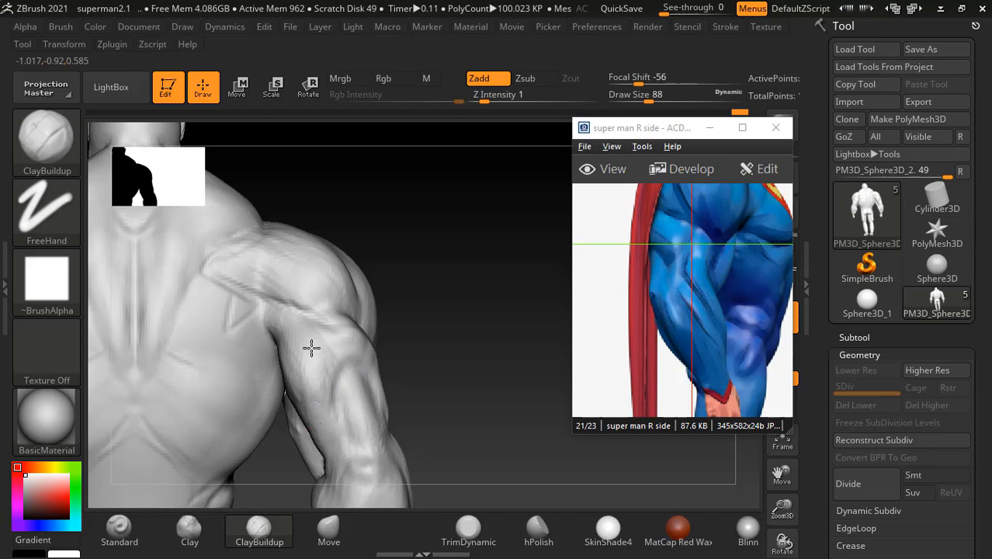
# - Refine the back of the elbow and upper forearm with ClayBuildup at draw size 88, and check the whole figure from behind
pyautogui.moveTo(510, 357); pyautogui.dragTo(374, 346)
pyautogui.moveTo(374, 406); pyautogui.dragTo(367, 439)
pyautogui.moveTo(279, 450); pyautogui.dragTo(312, 466)
pyautogui.moveTo(460, 409)
pyautogui.mouseDown()
pyautogui.moveTo(487, 413)
pyautogui.moveTo(410, 399)
pyautogui.mouseUp()
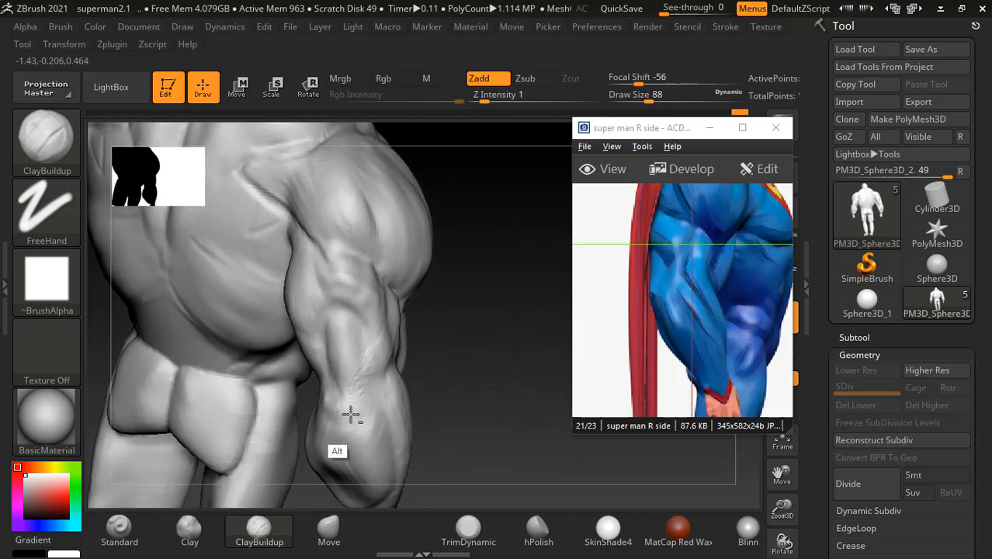
pyautogui.press('shift')
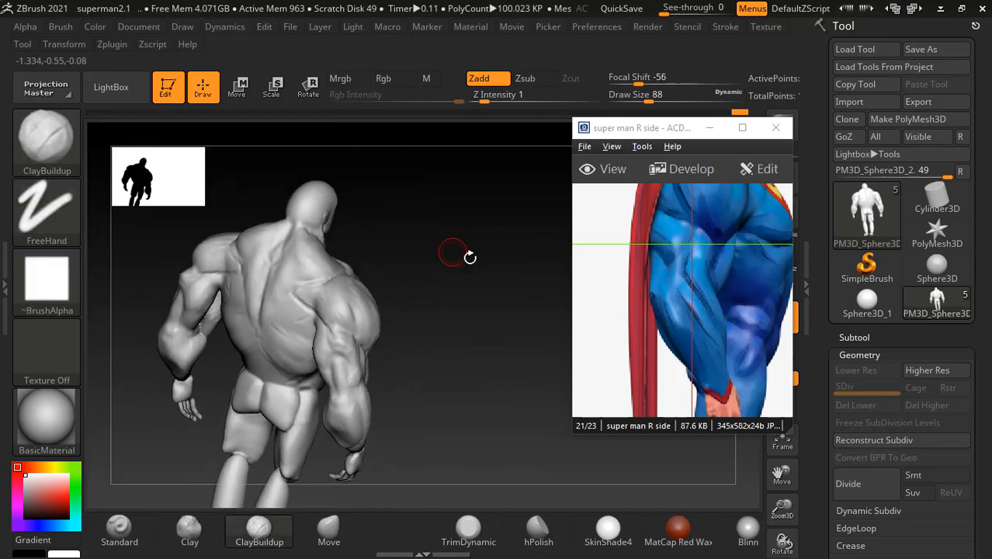